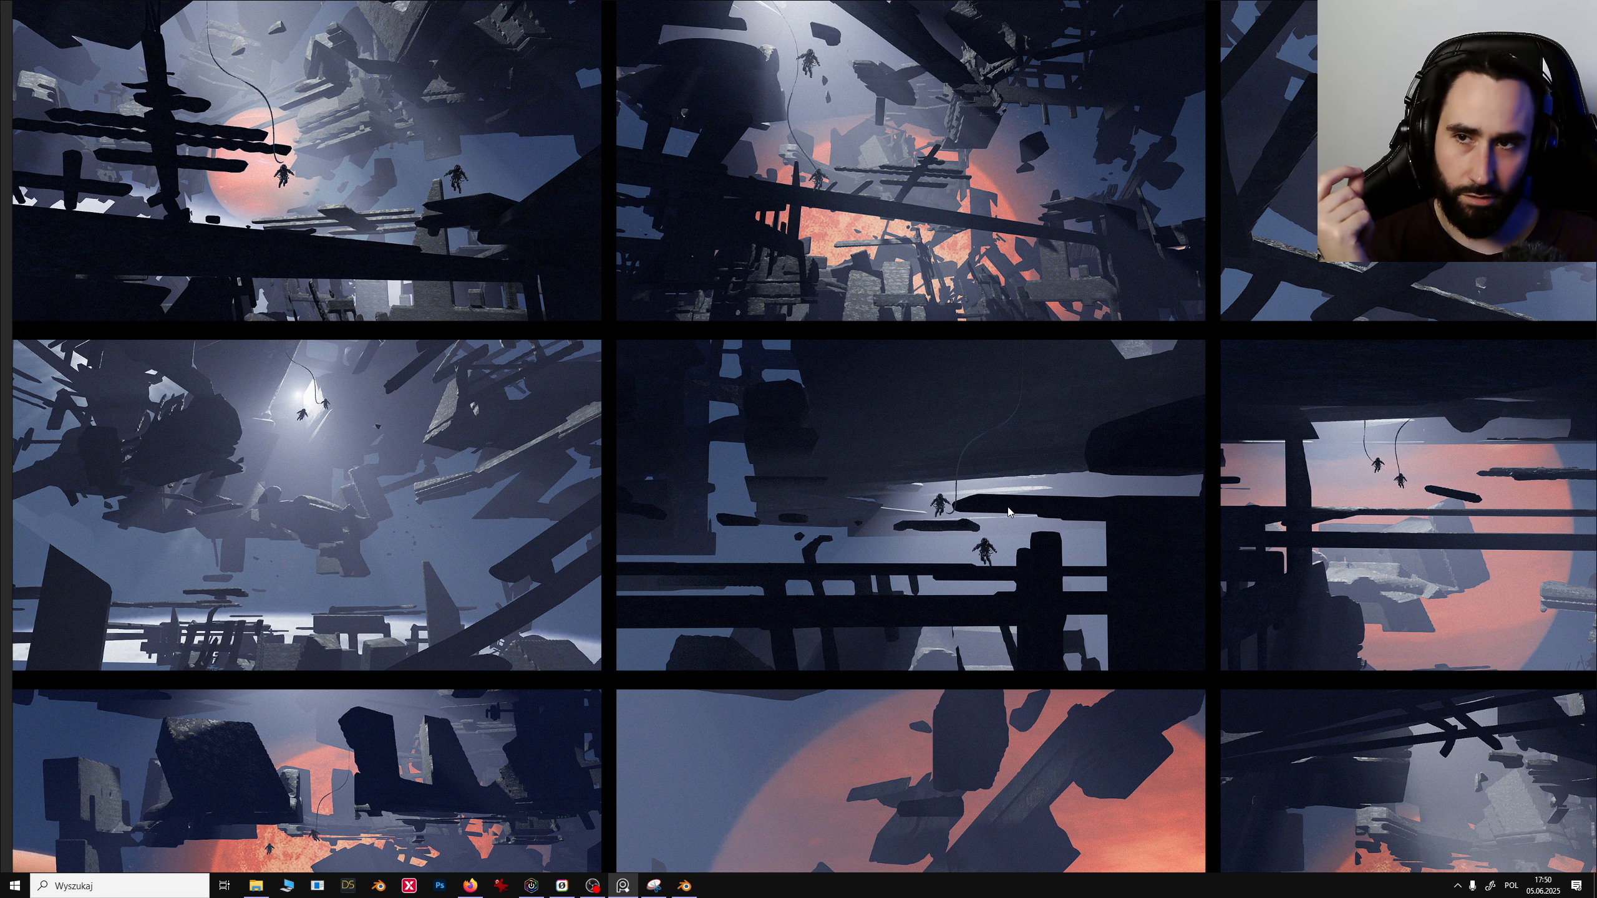
# - Examine the grid of rendered space-debris concept frames, zooming and panning across the images
pyautogui.moveTo(1062, 507)
pyautogui.mouseDown(button='middle')
pyautogui.moveTo(915, 517)
pyautogui.moveTo(1045, 505)
pyautogui.mouseUp(button='middle')
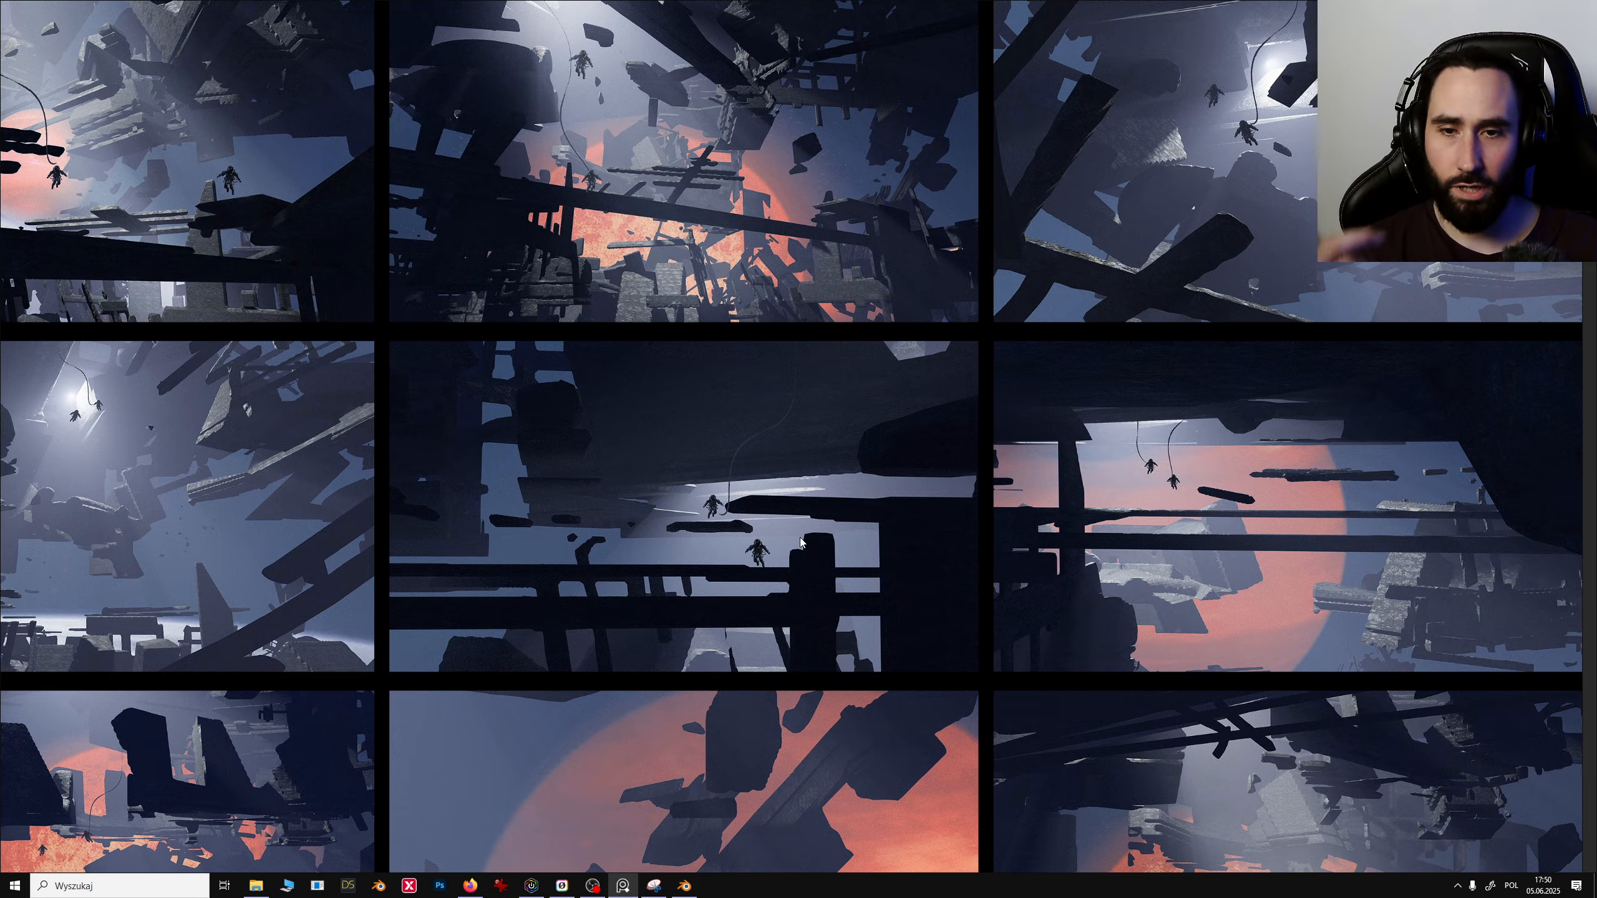
pyautogui.scroll(3, 795, 536)
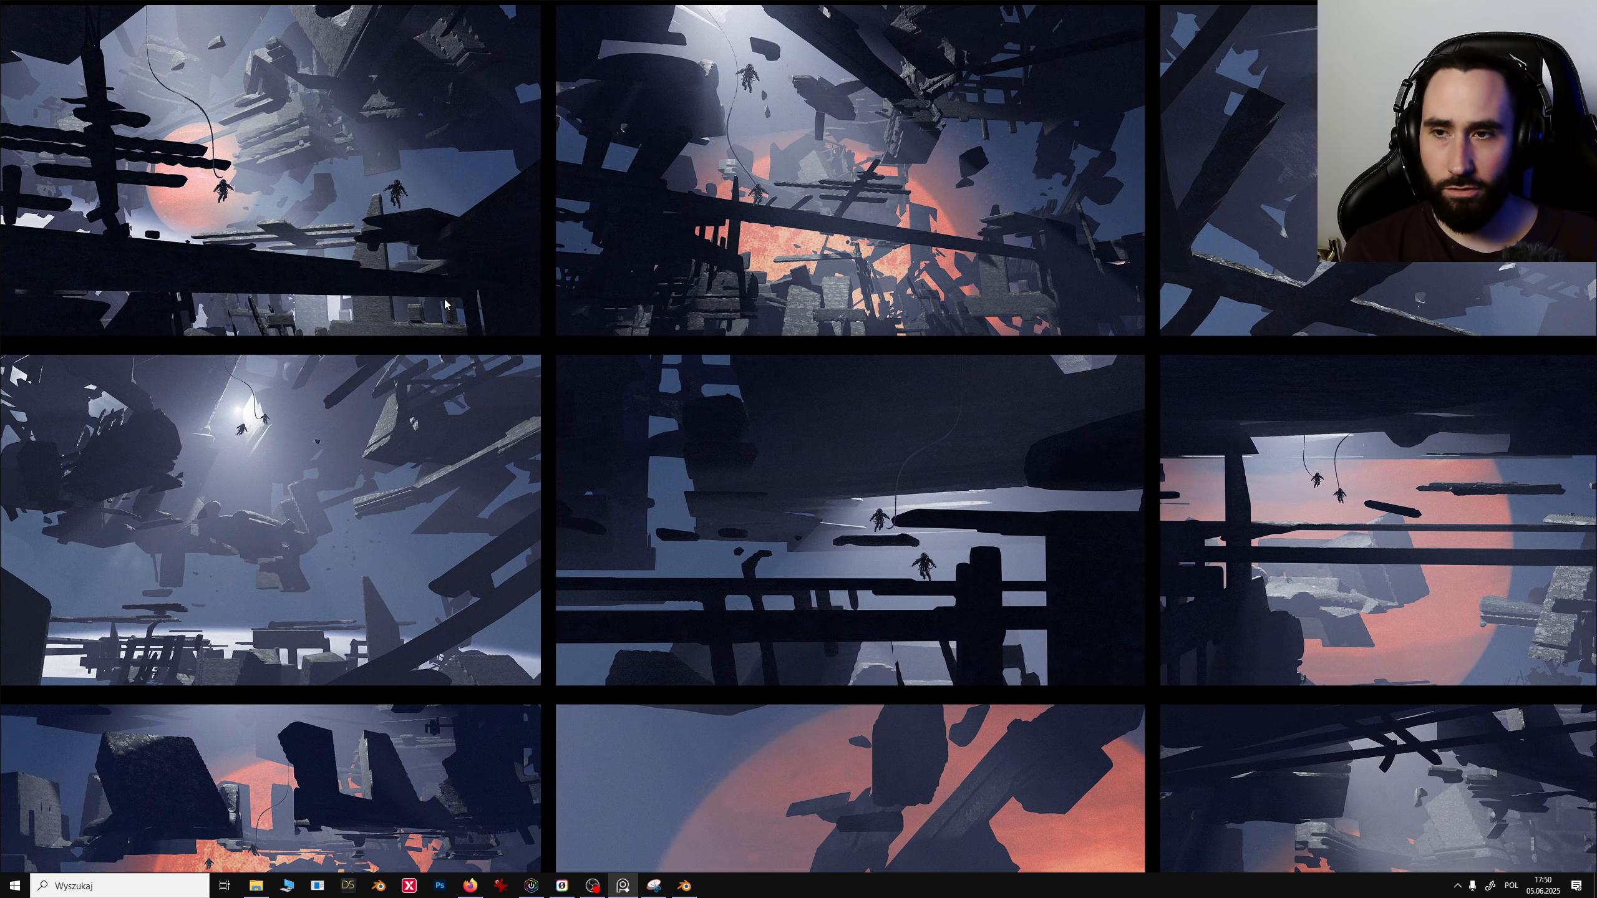
pyautogui.moveTo(456, 506); pyautogui.dragTo(524, 437, button='middle')
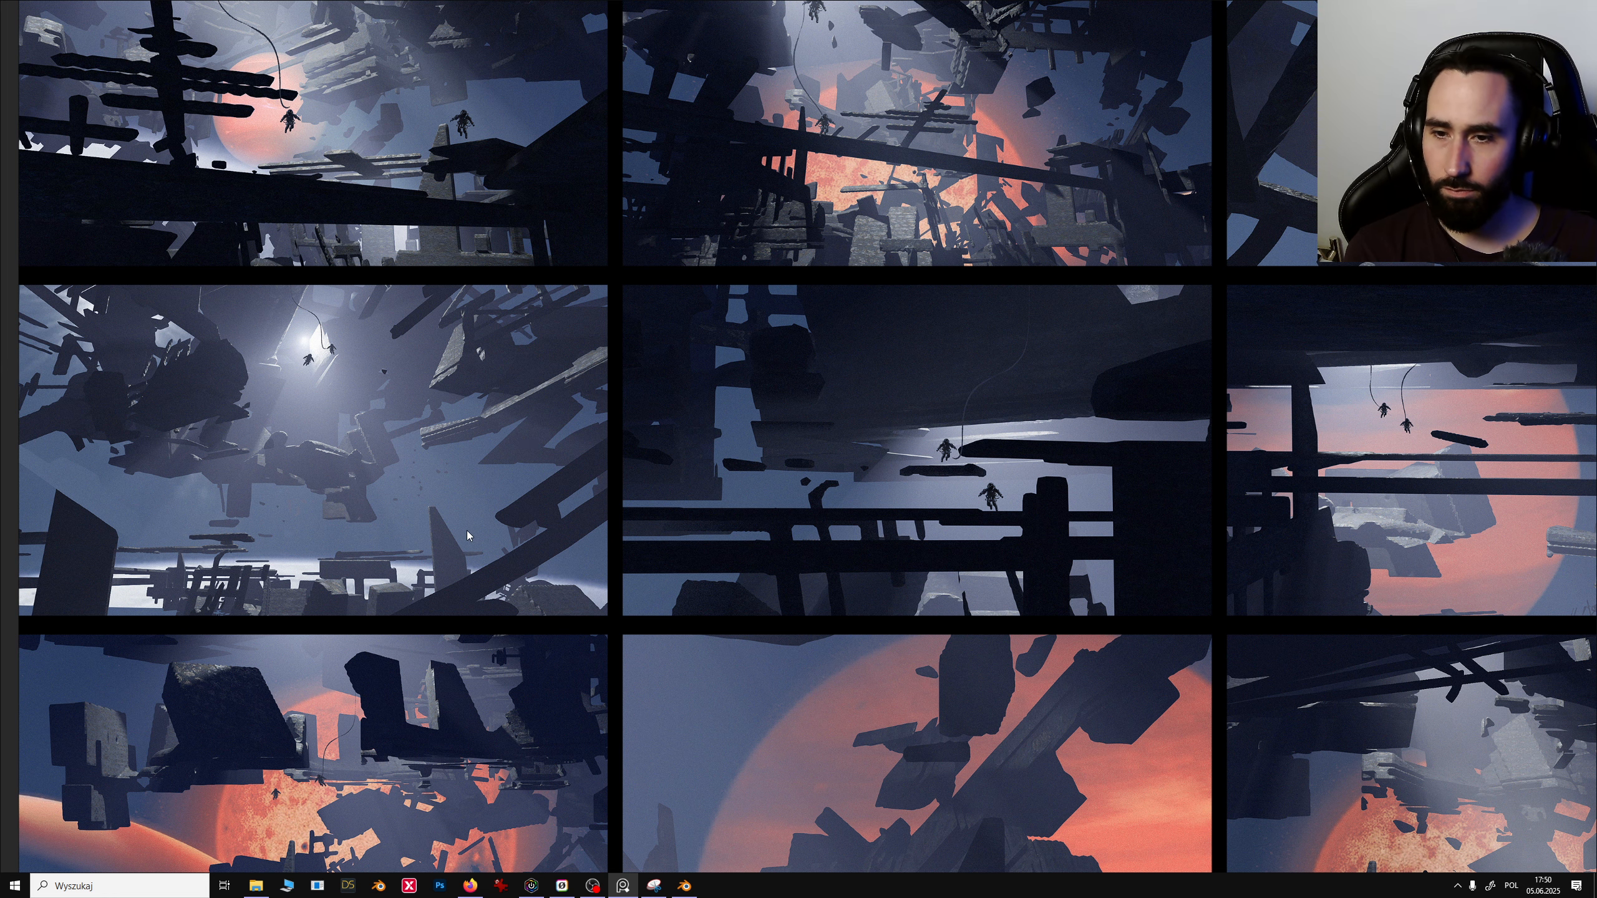
pyautogui.moveTo(737, 576); pyautogui.dragTo(706, 386, button='middle')
pyautogui.moveTo(994, 611); pyautogui.dragTo(966, 564, button='middle')
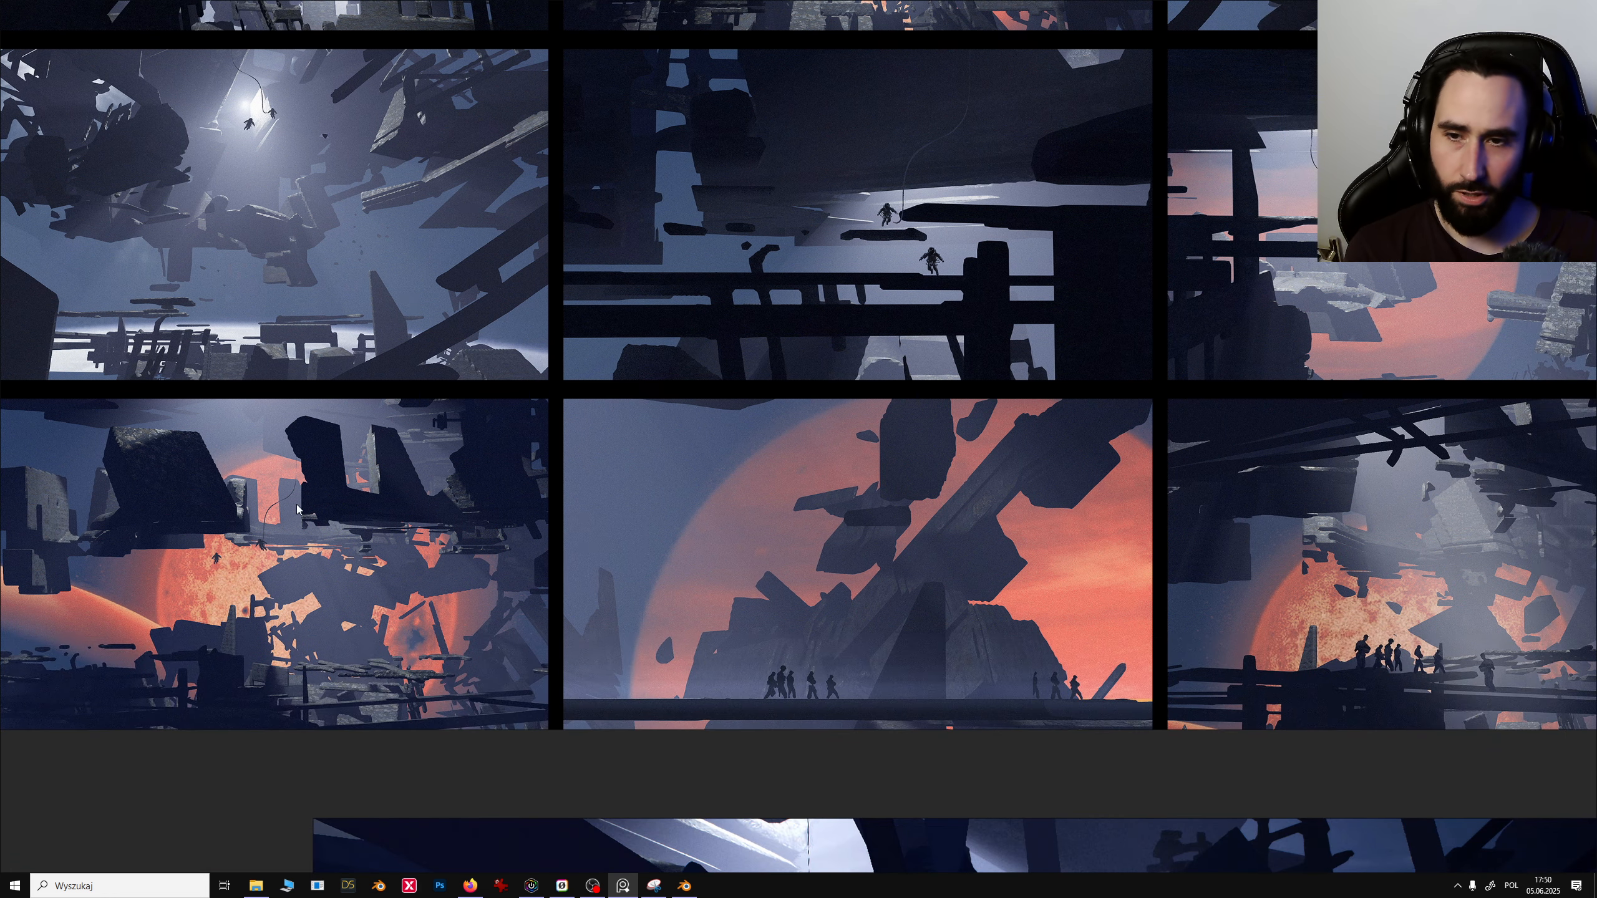
pyautogui.moveTo(297, 504)
pyautogui.mouseDown(button='middle')
pyautogui.moveTo(612, 563)
pyautogui.moveTo(554, 562)
pyautogui.moveTo(545, 577)
pyautogui.moveTo(507, 761)
pyautogui.mouseUp(button='middle')
pyautogui.scroll(4, 546, 563)
pyautogui.scroll(-2, 612, 562)
pyautogui.moveTo(517, 551); pyautogui.dragTo(576, 735, button='middle')
pyautogui.scroll(1, 522, 546)
pyautogui.moveTo(529, 544)
pyautogui.mouseDown(button='middle')
pyautogui.moveTo(616, 543)
pyautogui.moveTo(608, 522)
pyautogui.mouseUp(button='middle')
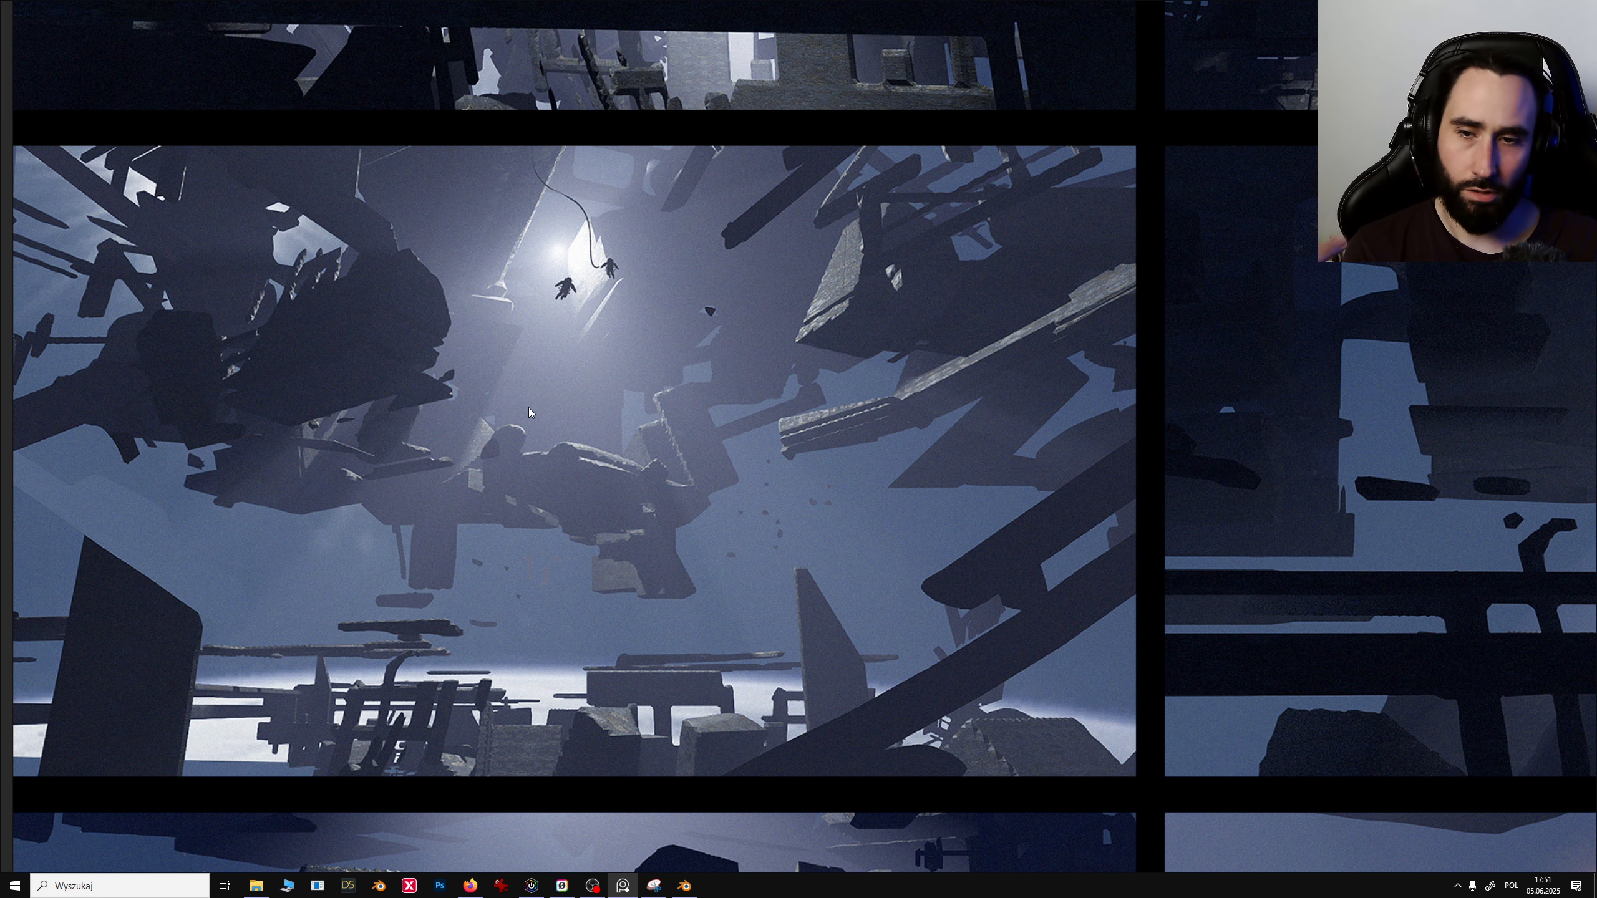
pyautogui.scroll(-5, 542, 447)
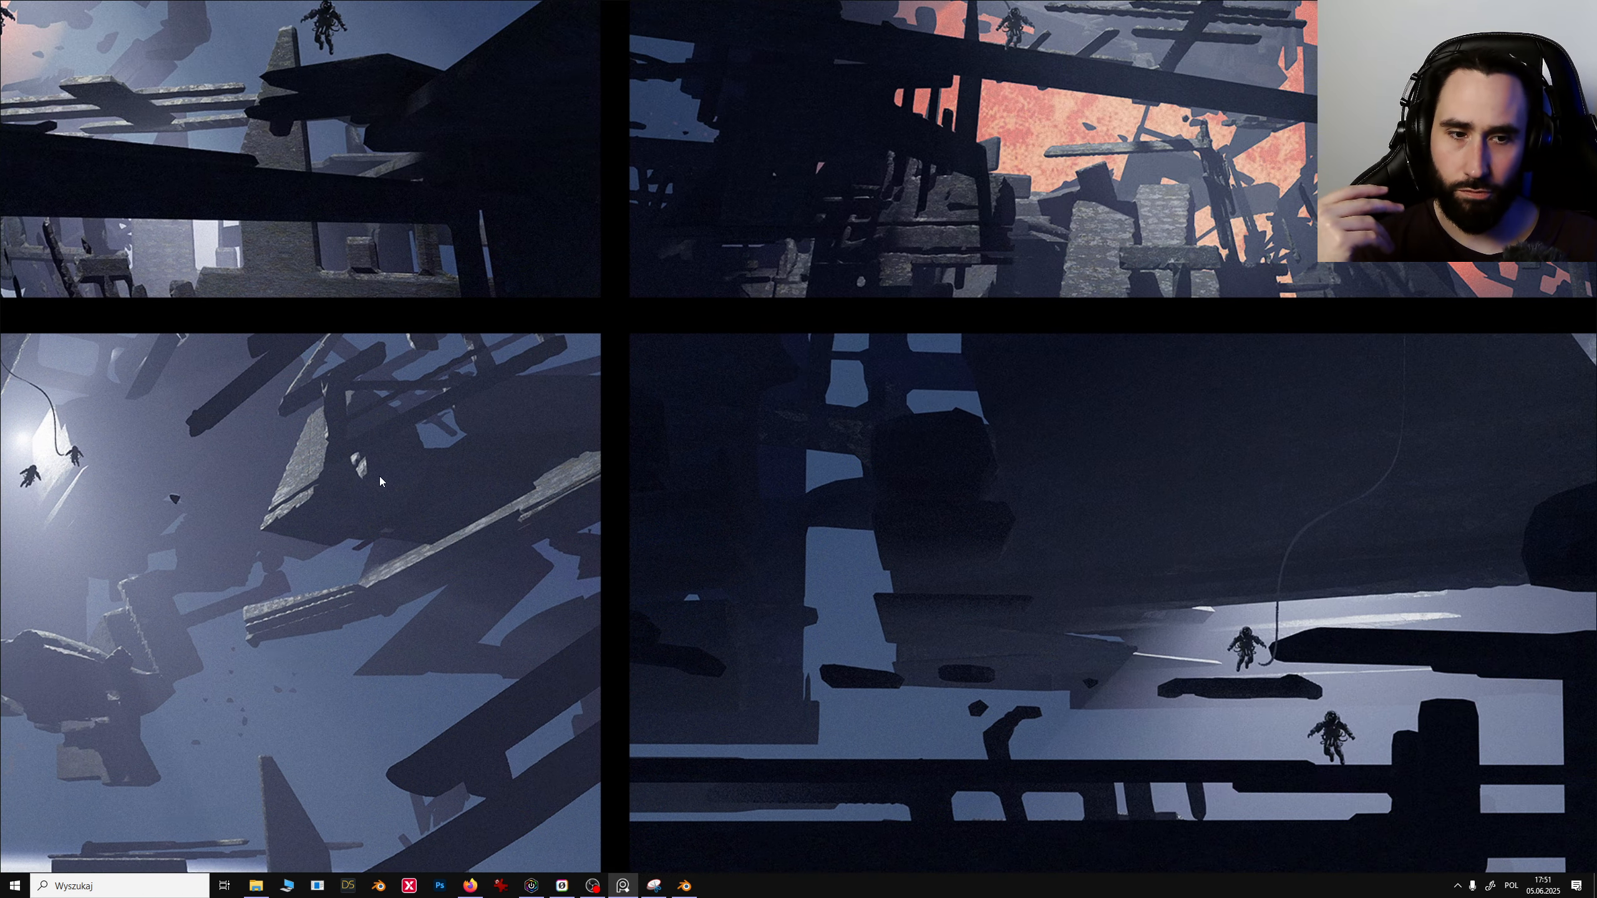
pyautogui.moveTo(379, 476); pyautogui.dragTo(76, 418, button='middle')
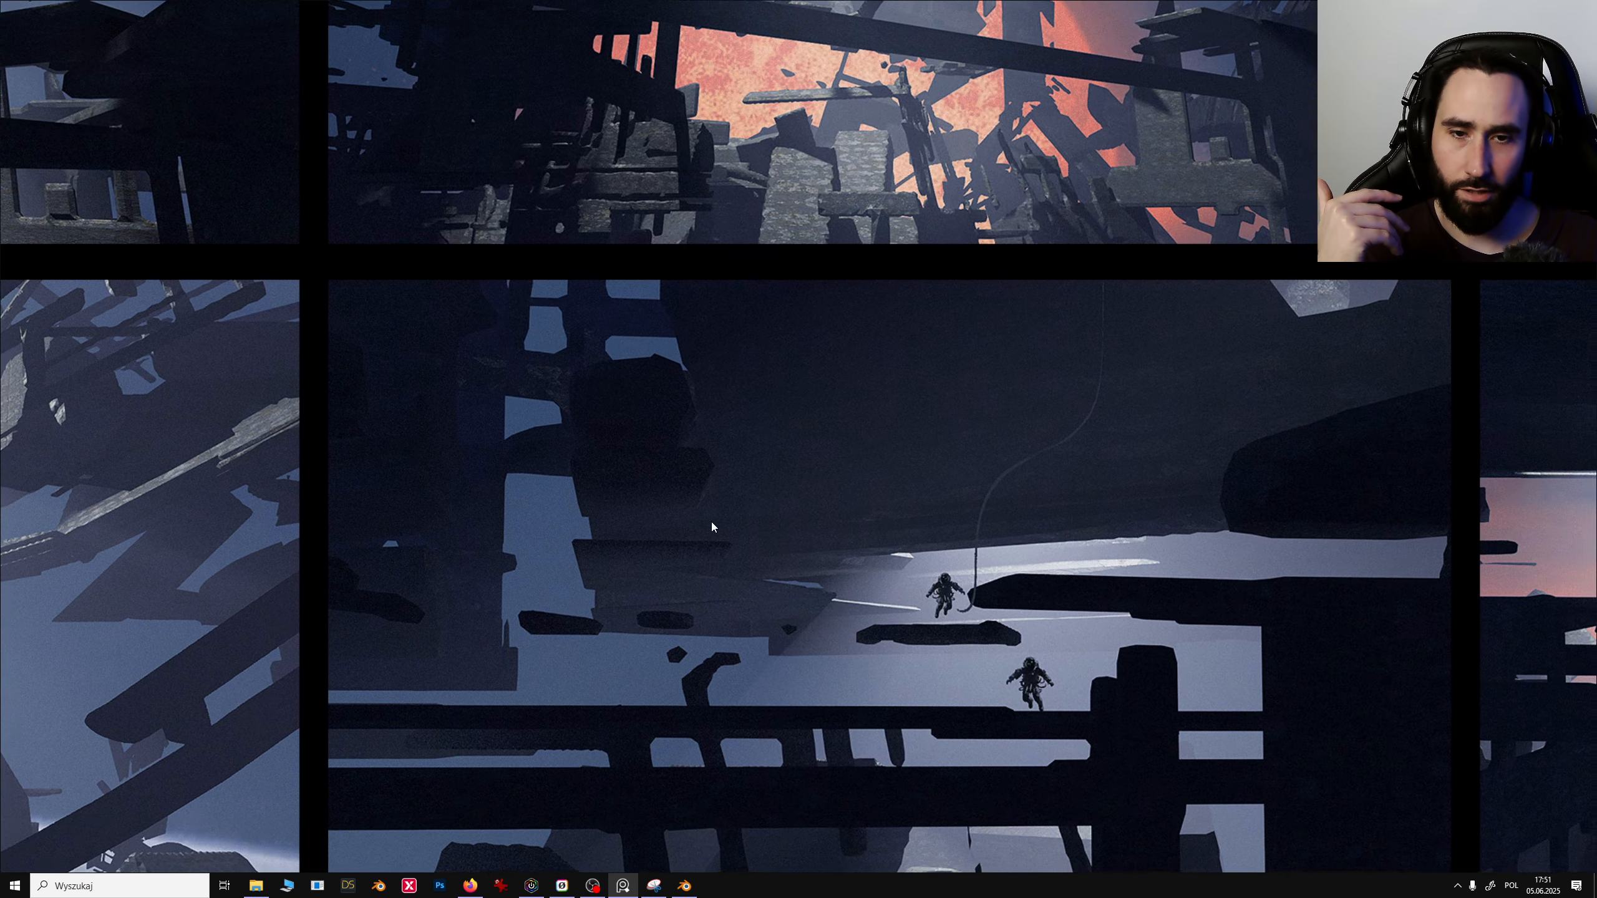
pyautogui.moveTo(892, 597)
pyautogui.mouseDown(button='middle')
pyautogui.moveTo(614, 489)
pyautogui.moveTo(661, 508)
pyautogui.mouseUp(button='middle')
pyautogui.moveTo(618, 382); pyautogui.dragTo(613, 552, button='middle')
pyautogui.scroll(-4, 607, 469)
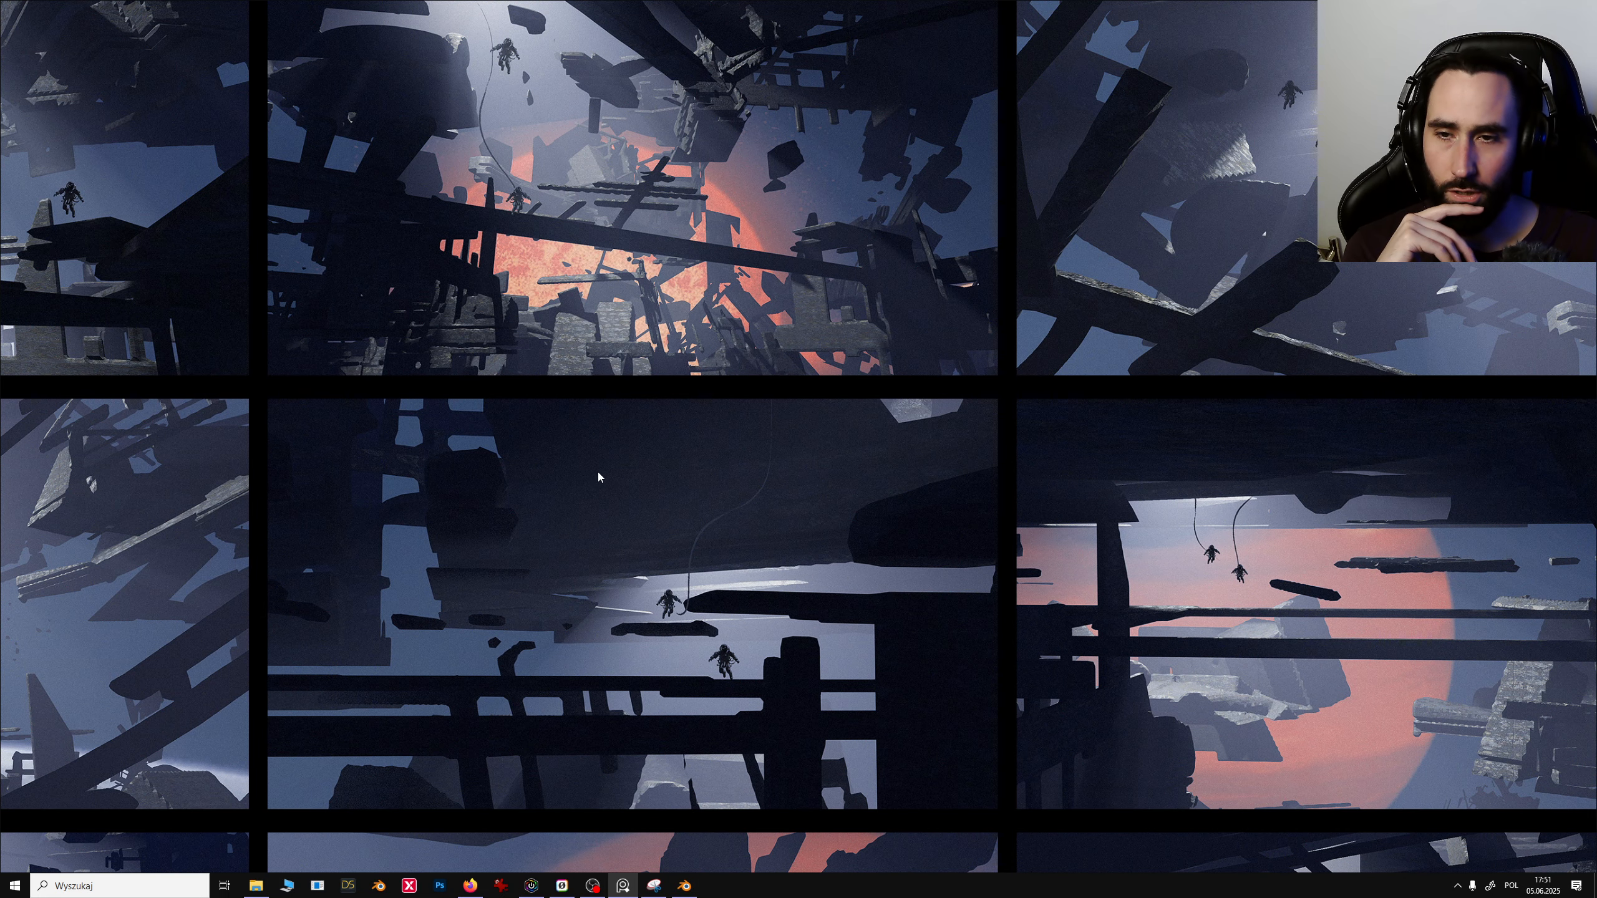
pyautogui.moveTo(598, 472); pyautogui.dragTo(246, 416, button='middle')
pyautogui.moveTo(768, 516); pyautogui.dragTo(605, 479, button='middle')
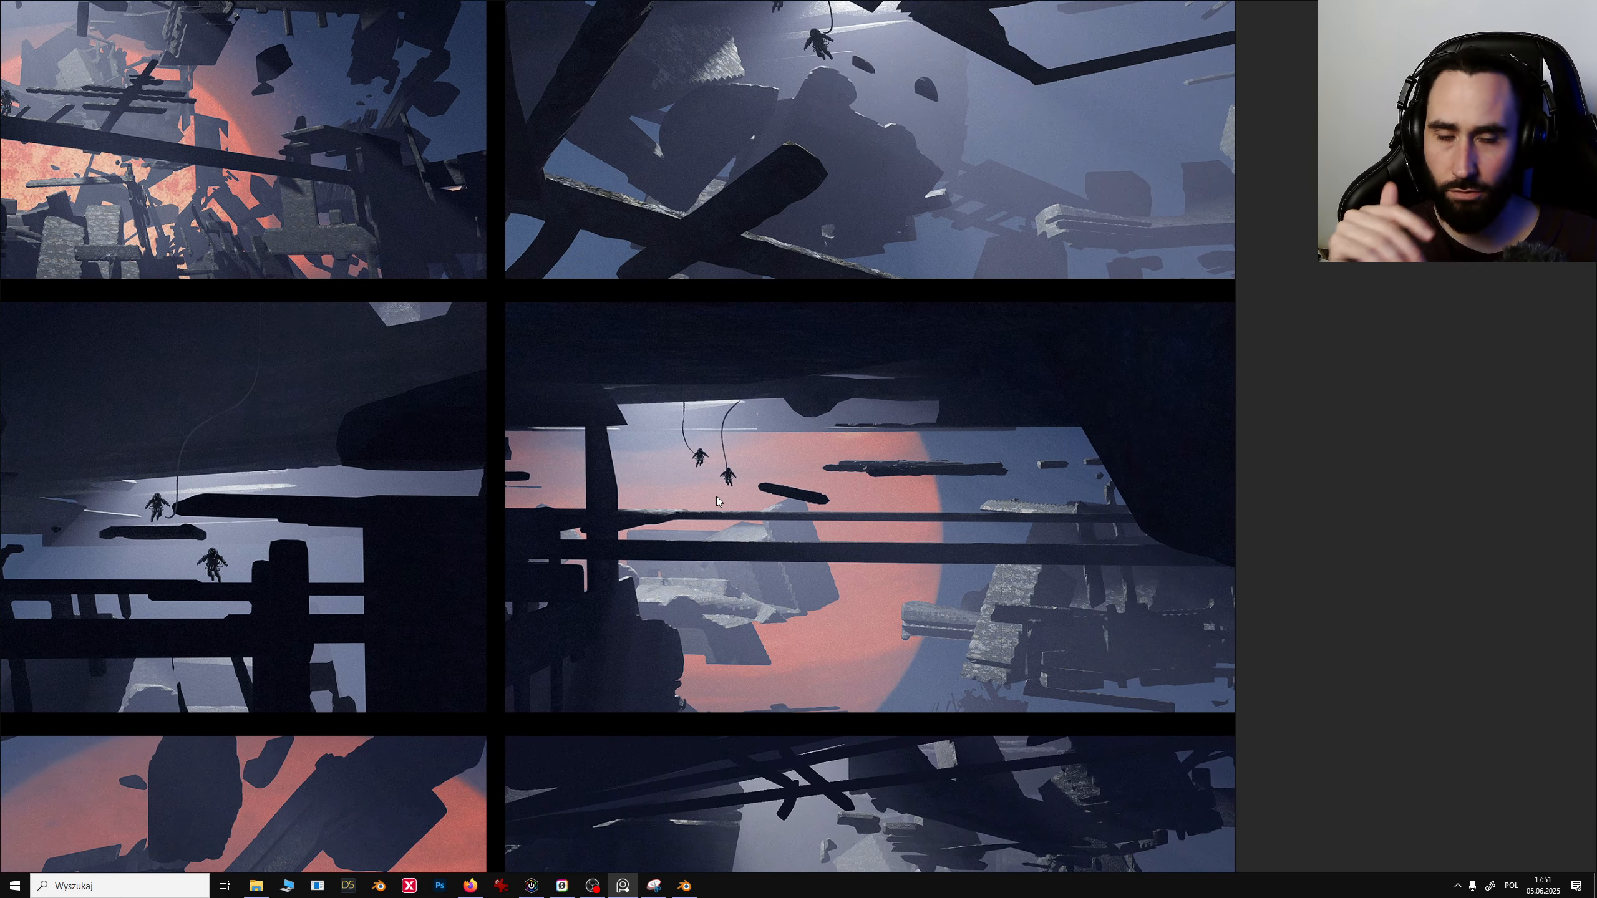
pyautogui.scroll(-6, 714, 478)
pyautogui.moveTo(800, 485); pyautogui.dragTo(686, 515, button='middle')
pyautogui.scroll(2, 700, 502)
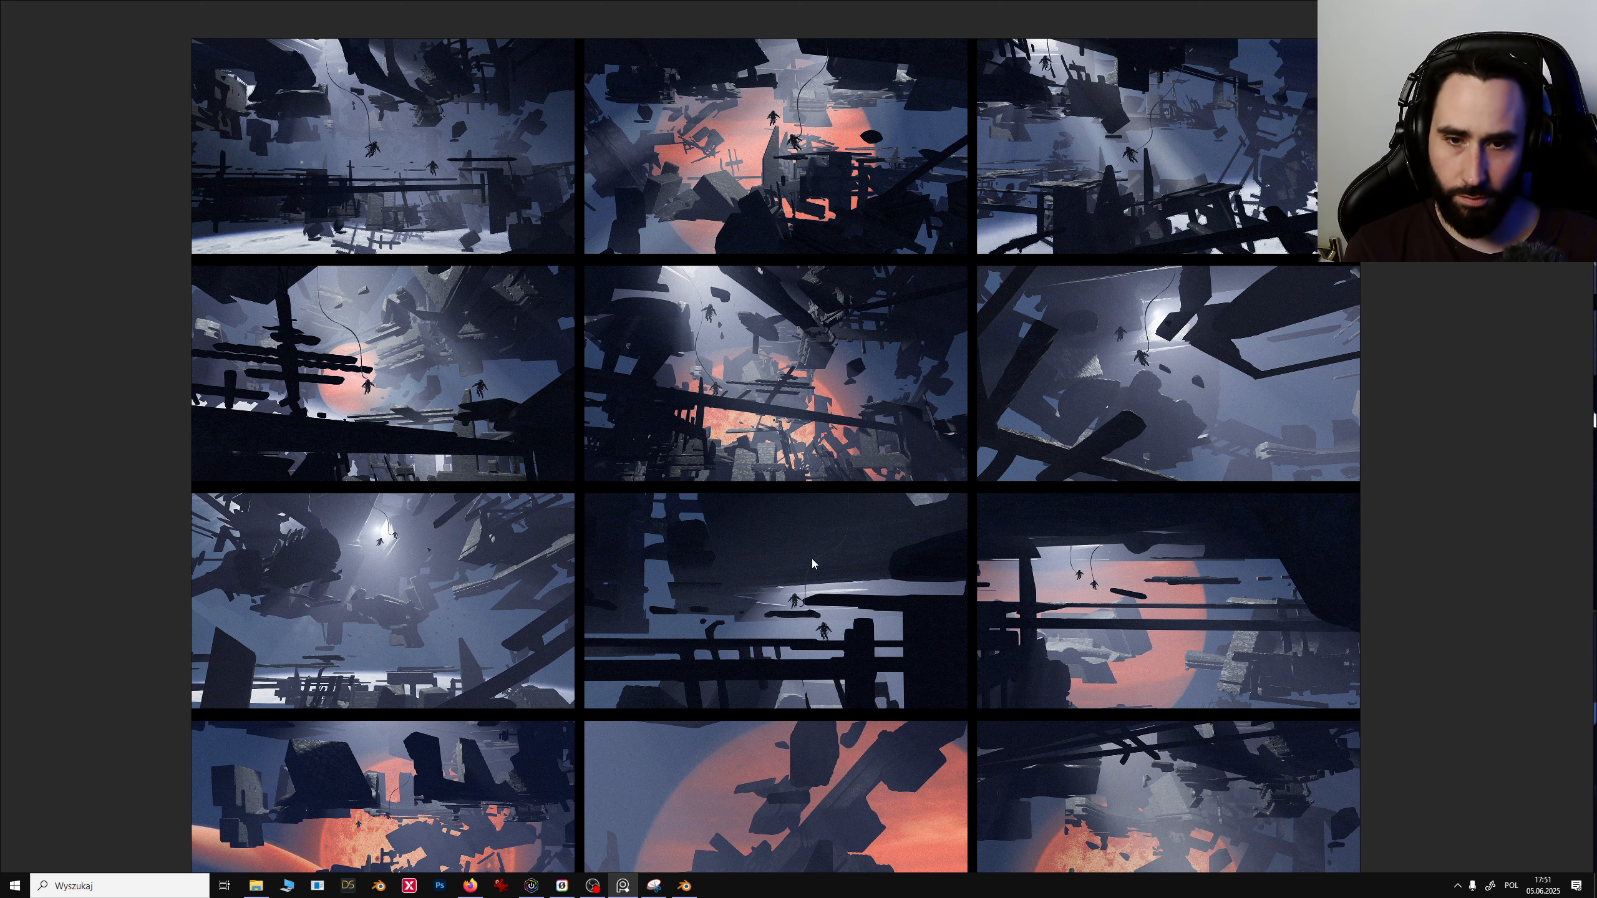
pyautogui.scroll(2, 510, 484)
pyautogui.moveTo(494, 397); pyautogui.dragTo(522, 426, button='middle')
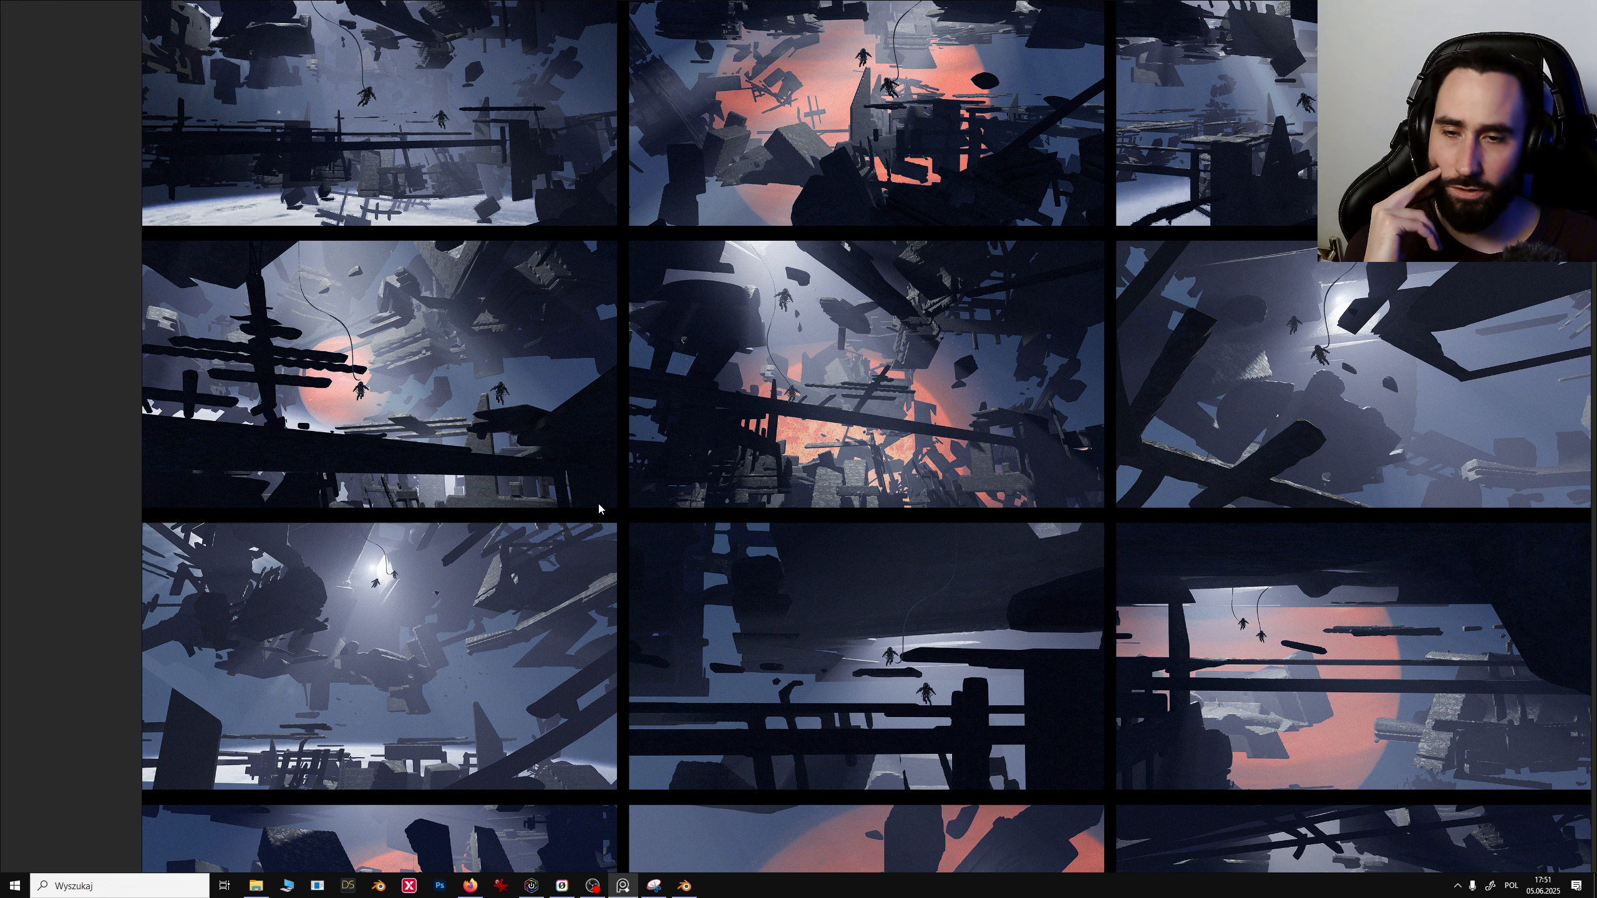
pyautogui.moveTo(794, 574); pyautogui.dragTo(749, 491, button='middle')
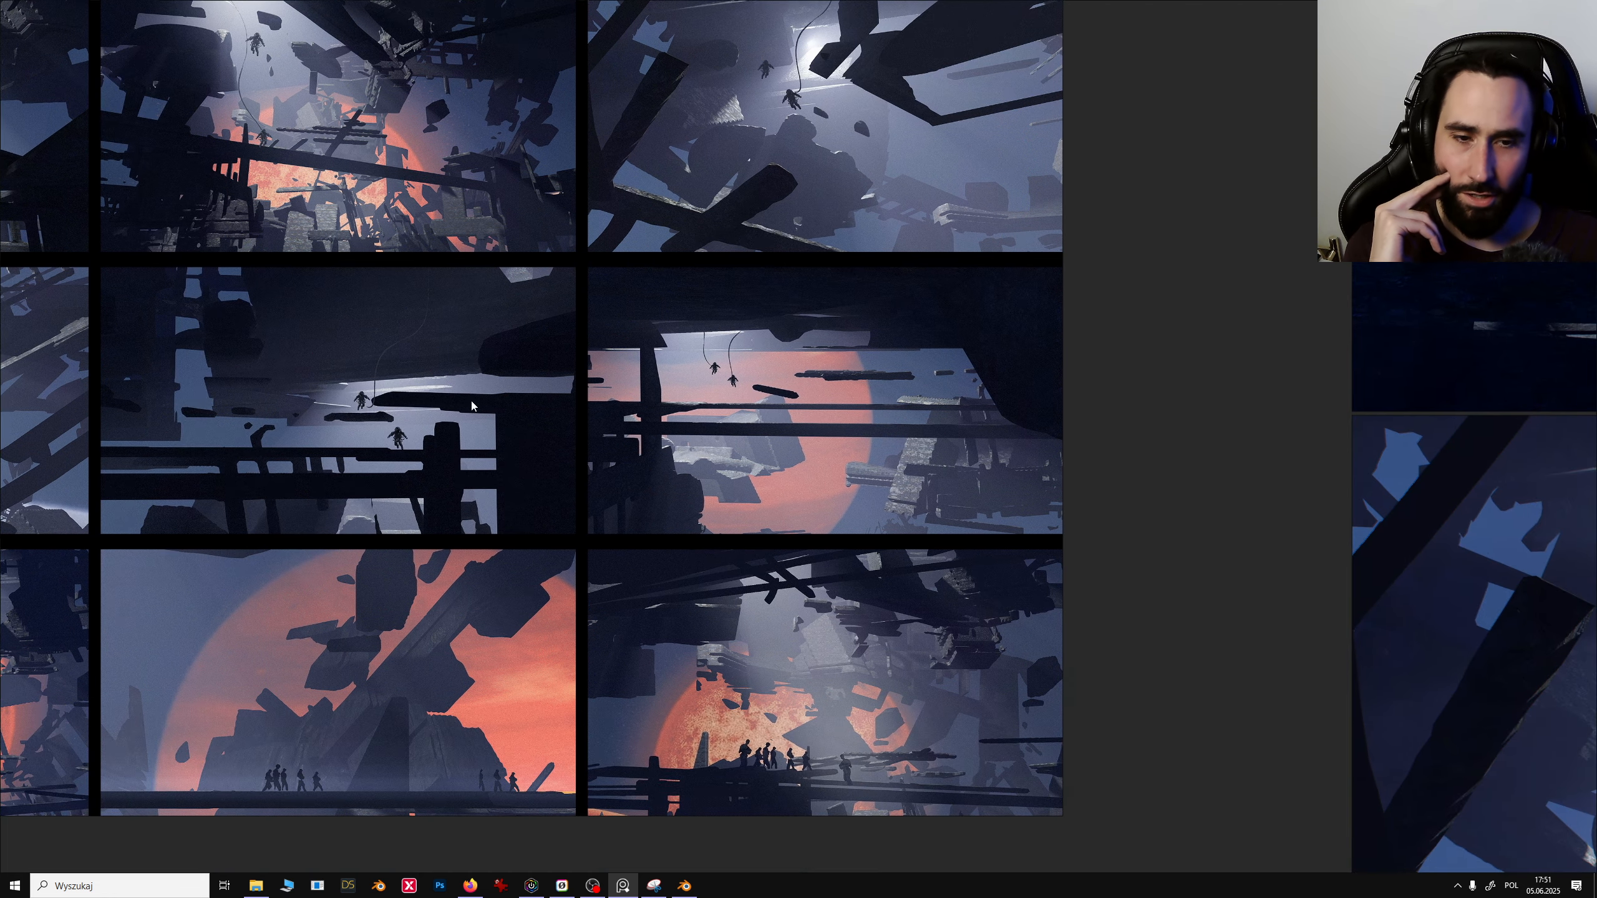
pyautogui.moveTo(1400, 727); pyautogui.dragTo(899, 569, button='middle')
pyautogui.moveTo(773, 508); pyautogui.dragTo(1113, 560, button='middle')
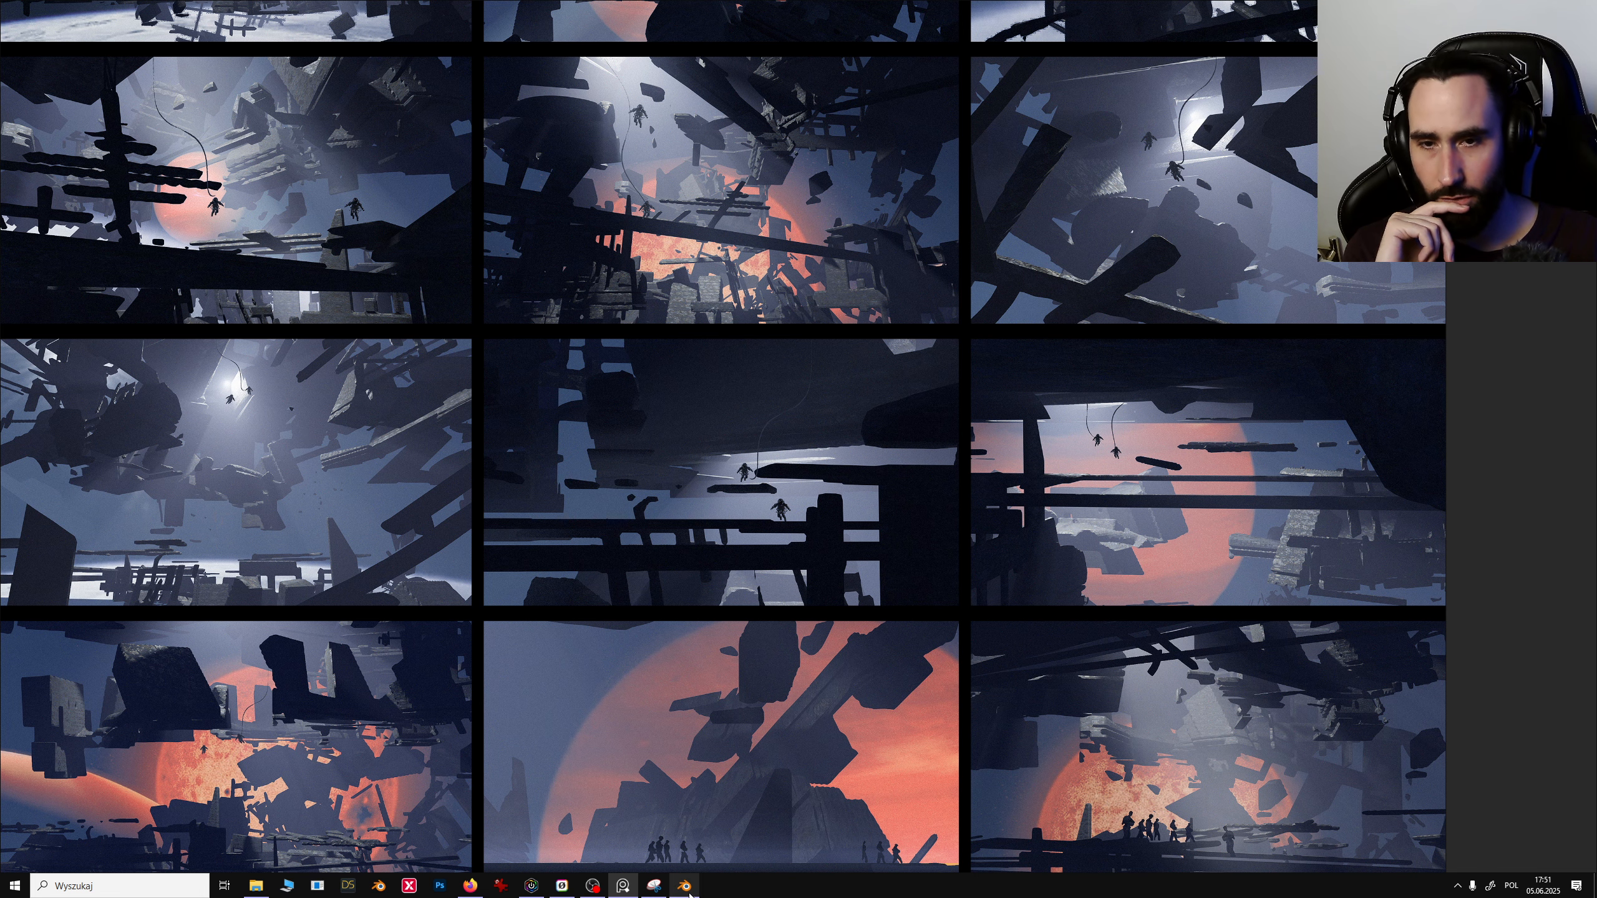
pyautogui.moveTo(1038, 629); pyautogui.dragTo(1003, 582, button='middle')
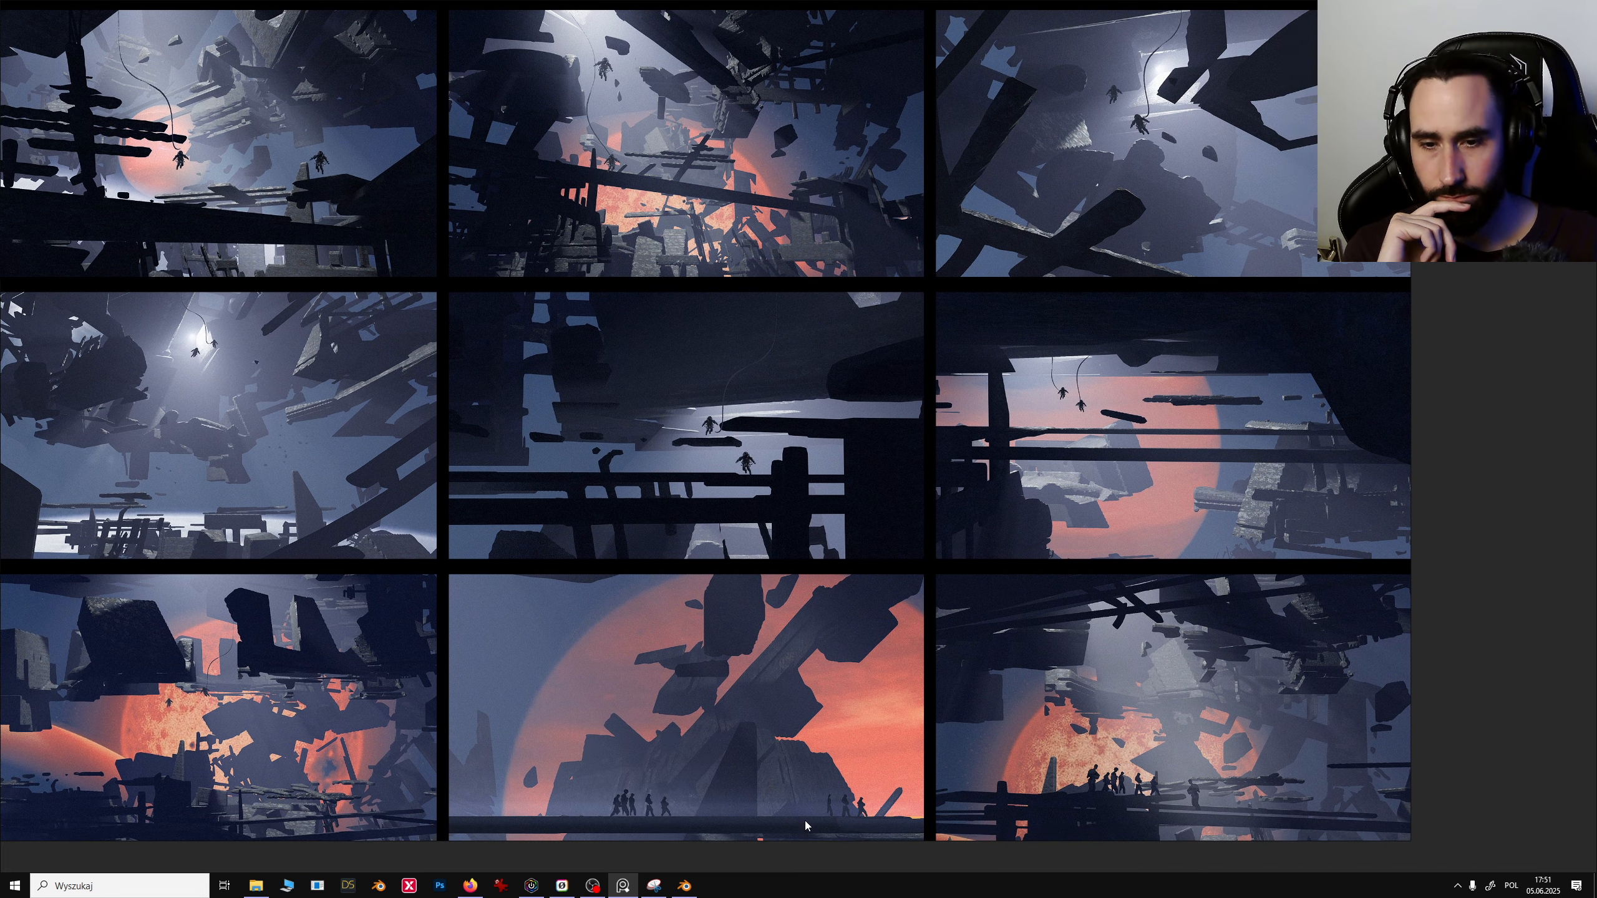
# - Switch to Blender and view the scene through Camera.001, Camera.002 and Camera.003 in turn
pyautogui.click(695, 894)
pyautogui.click(352, 307)
pyautogui.click(994, 387)
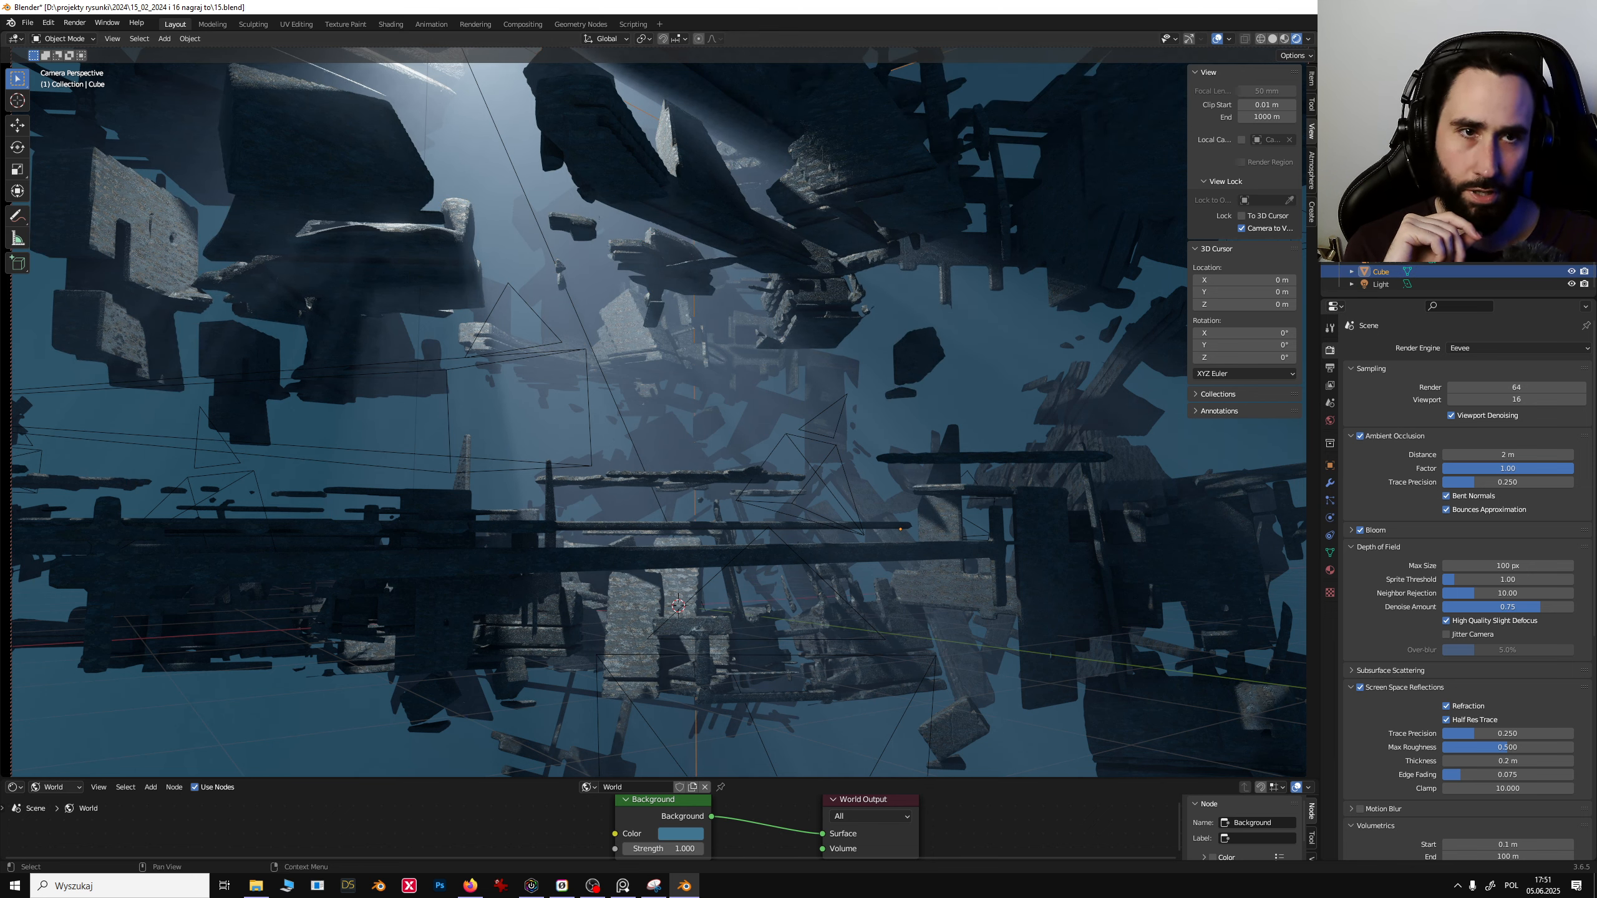
pyautogui.click(1383, 254)
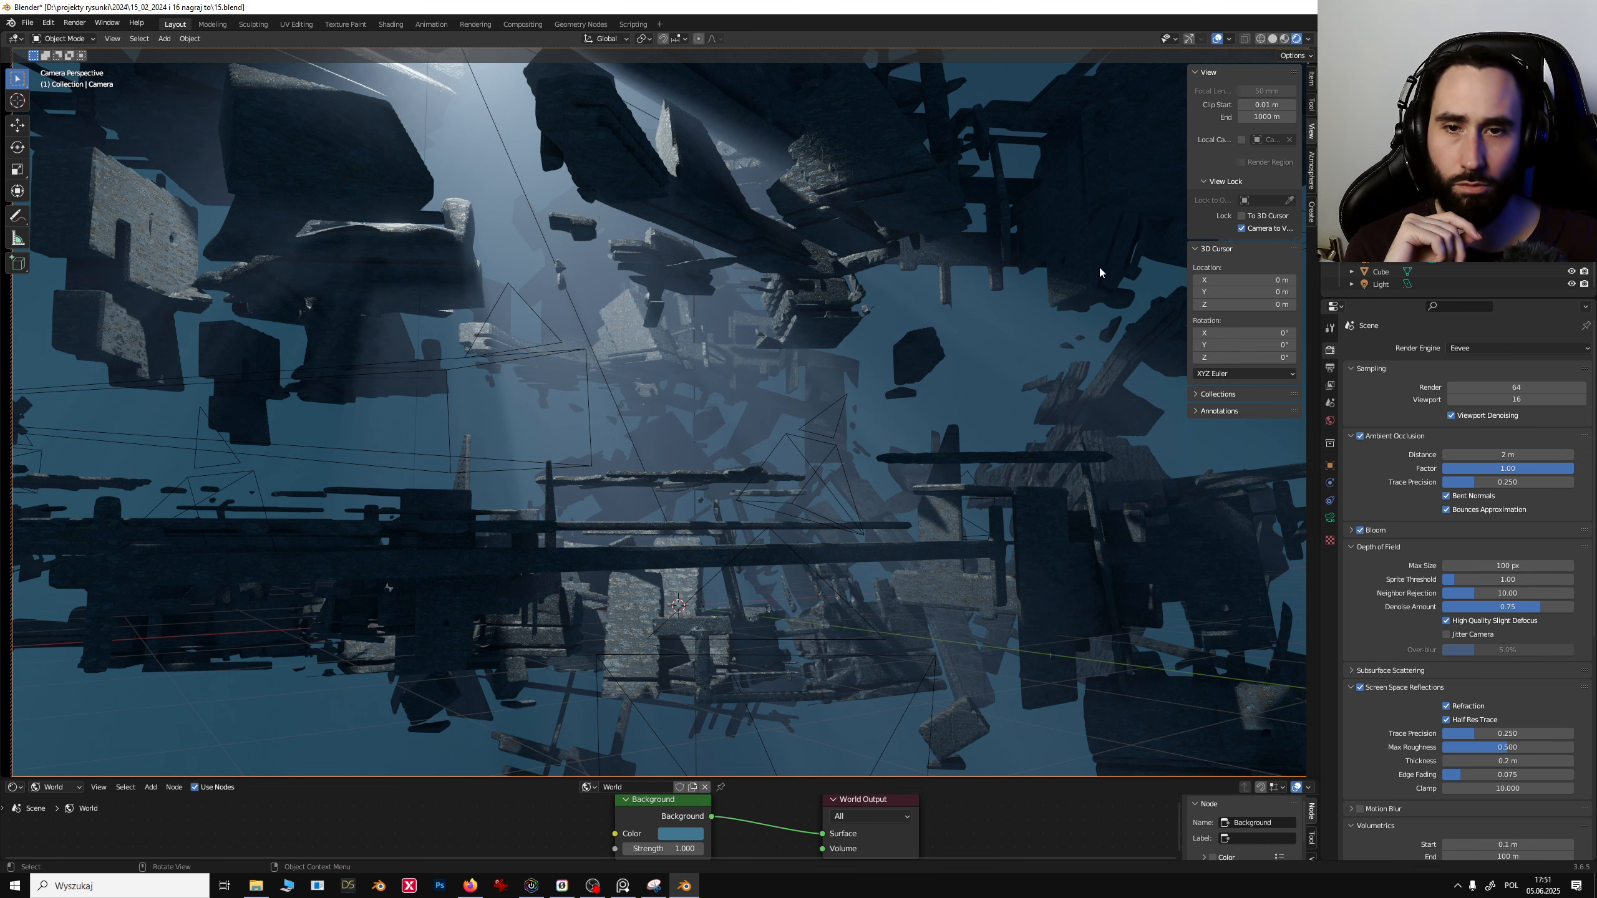
pyautogui.press('n')
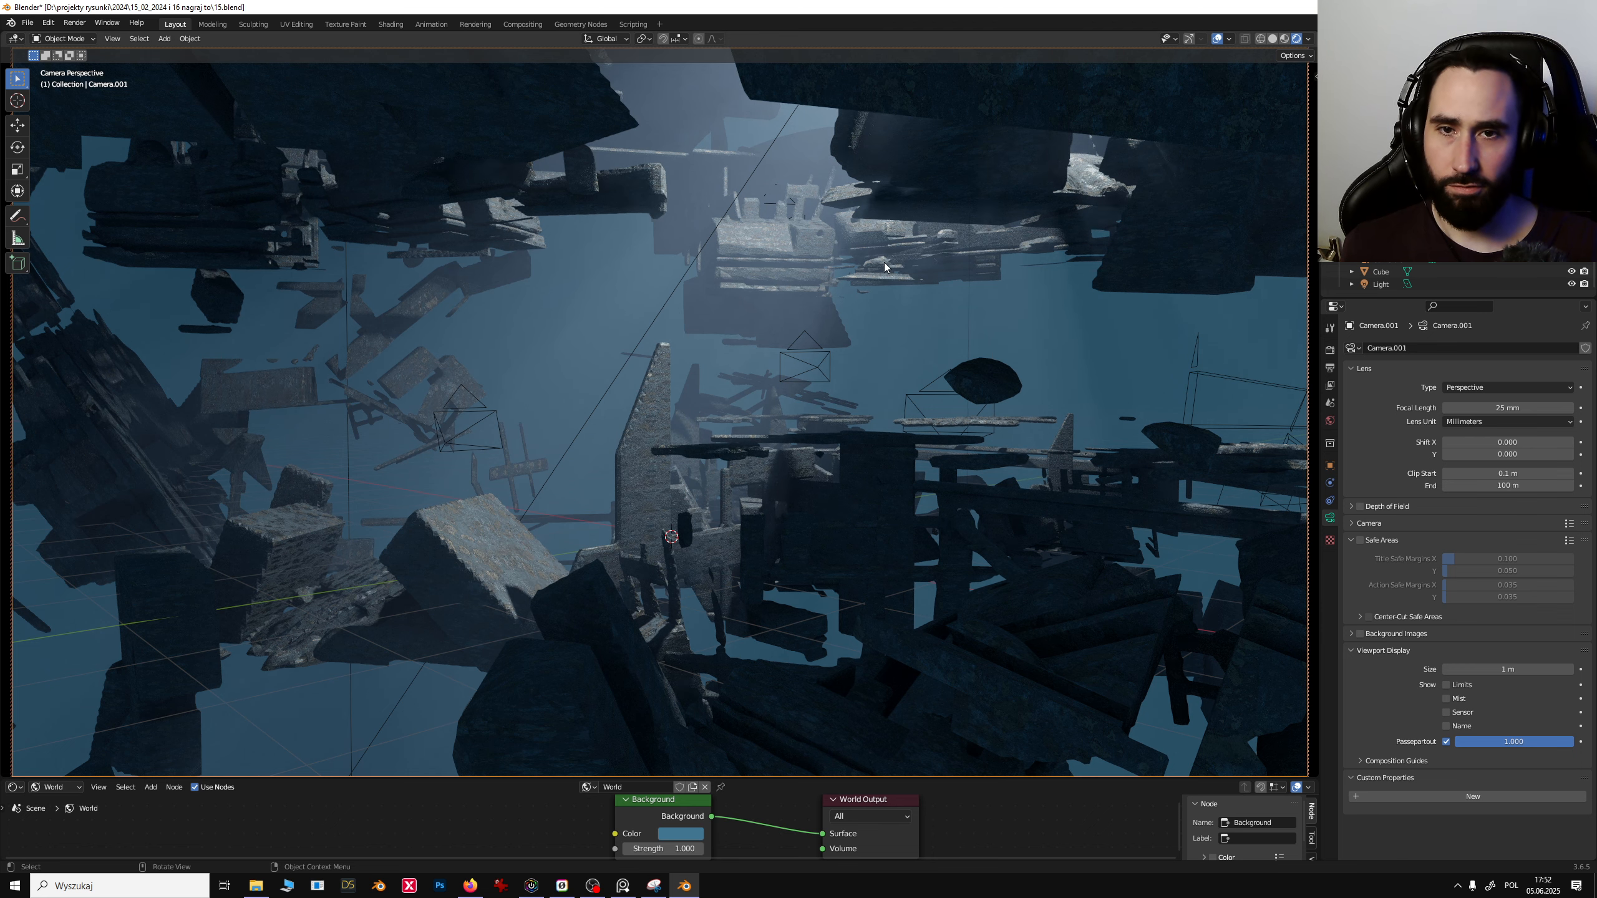
pyautogui.click(1432, 234)
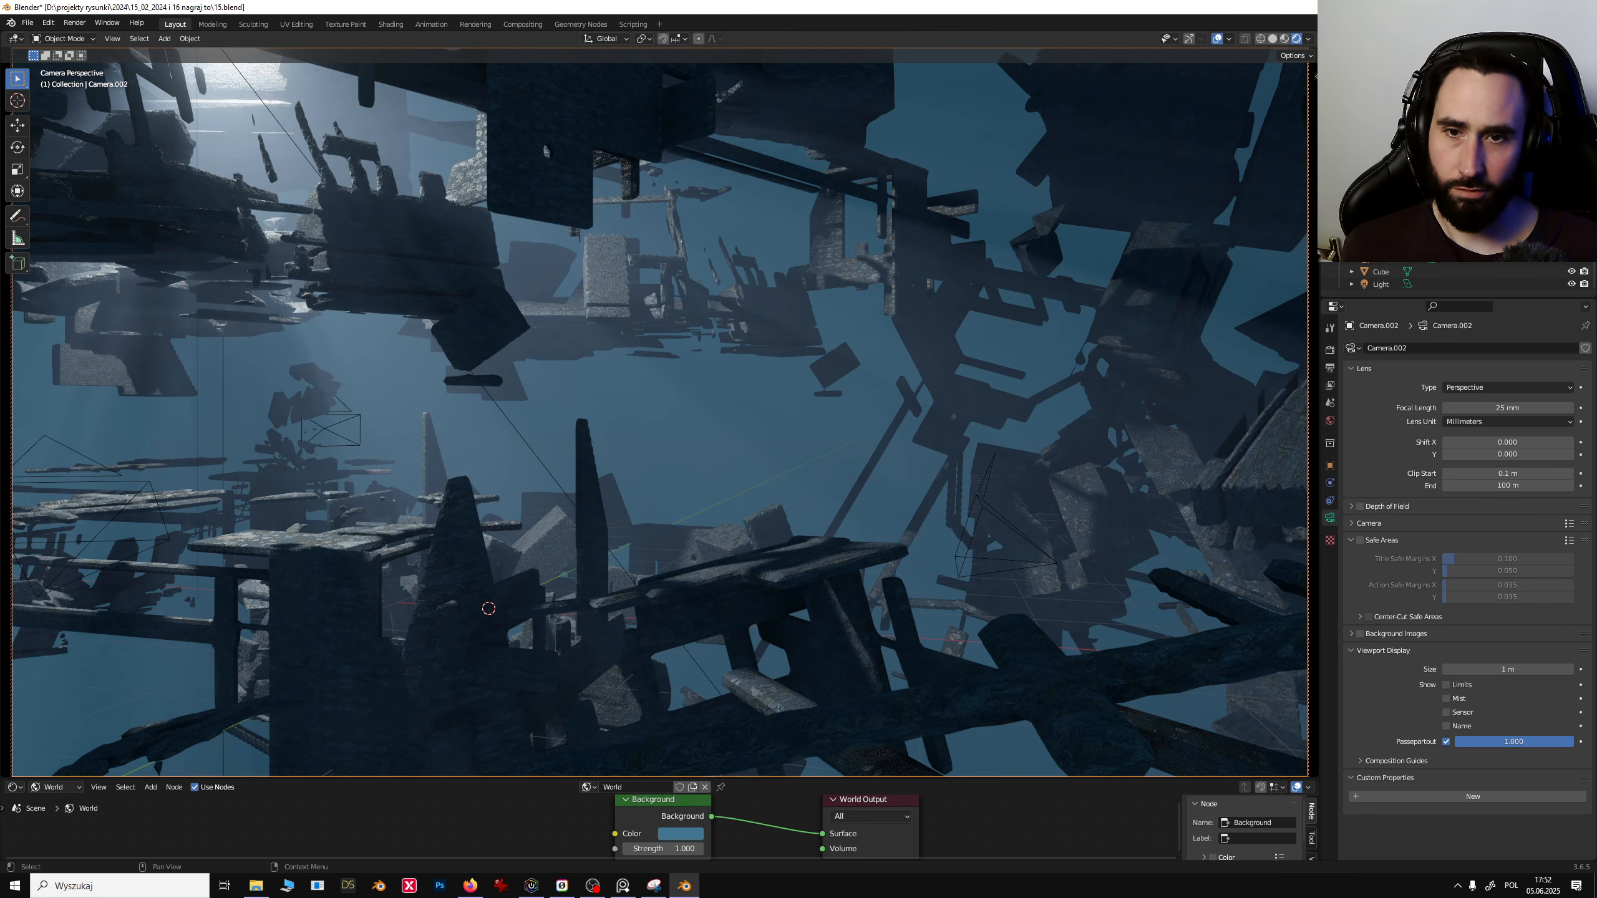
pyautogui.click(1431, 247)
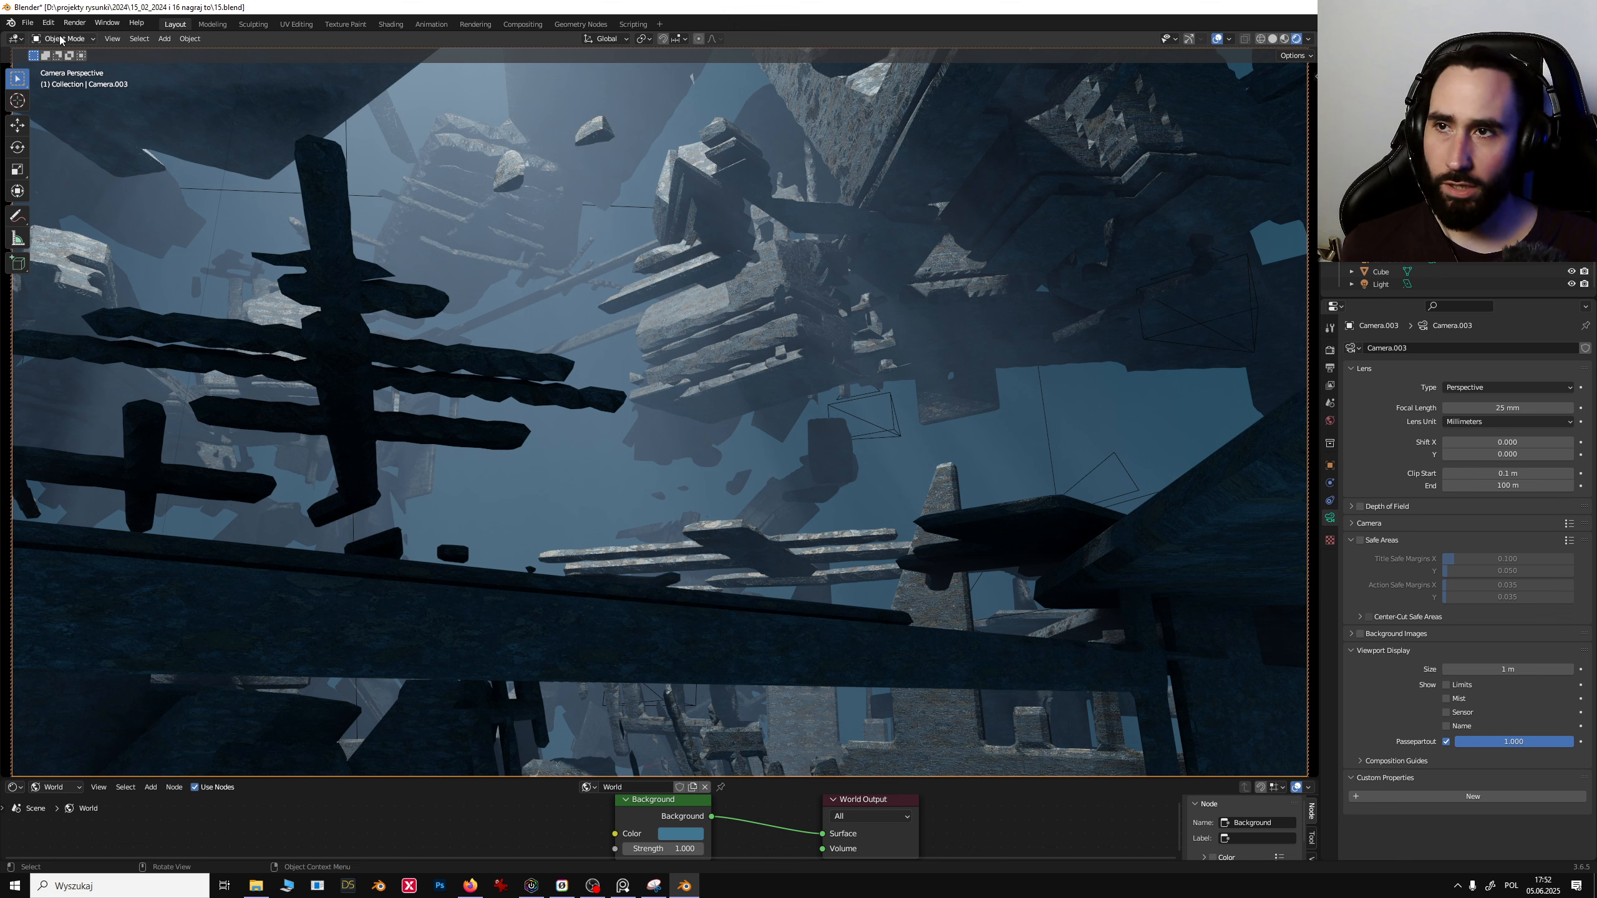
# - Sketch red annotation figures standing on the platform and the pillar with the Annotate tool
pyautogui.click(17, 215)
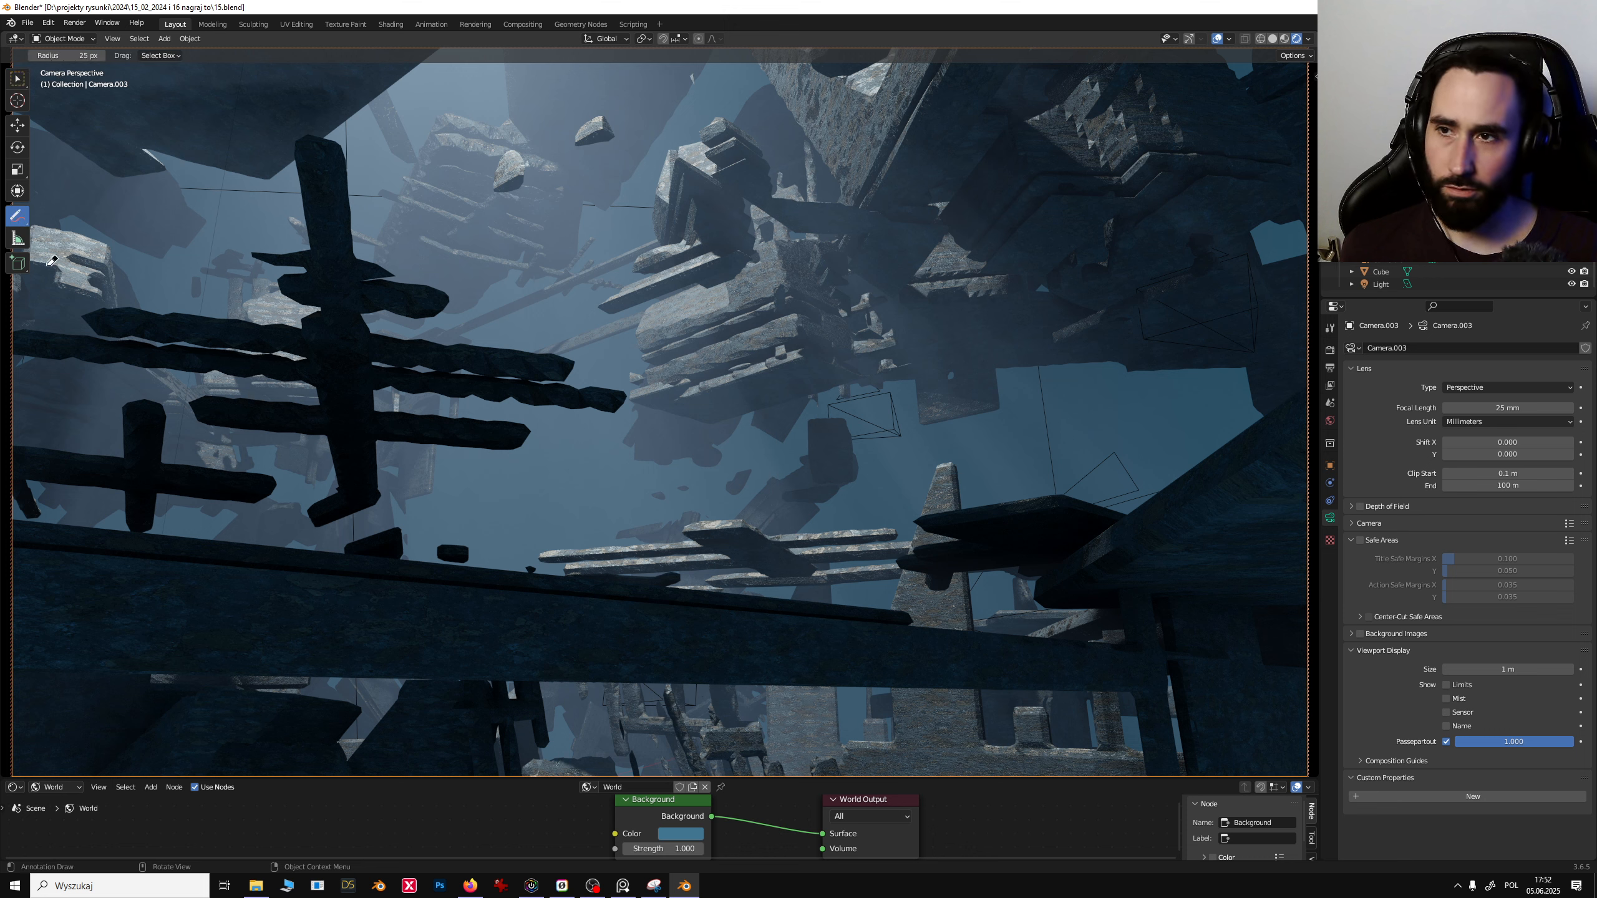
pyautogui.moveTo(17, 219)
pyautogui.mouseDown()
pyautogui.moveTo(69, 218)
pyautogui.moveTo(70, 242)
pyautogui.moveTo(69, 217)
pyautogui.mouseUp()
pyautogui.moveTo(621, 544)
pyautogui.mouseDown()
pyautogui.moveTo(651, 453)
pyautogui.moveTo(654, 553)
pyautogui.moveTo(622, 570)
pyautogui.mouseUp()
pyautogui.moveTo(654, 426)
pyautogui.mouseDown()
pyautogui.moveTo(658, 441)
pyautogui.moveTo(556, 550)
pyautogui.moveTo(617, 519)
pyautogui.mouseUp()
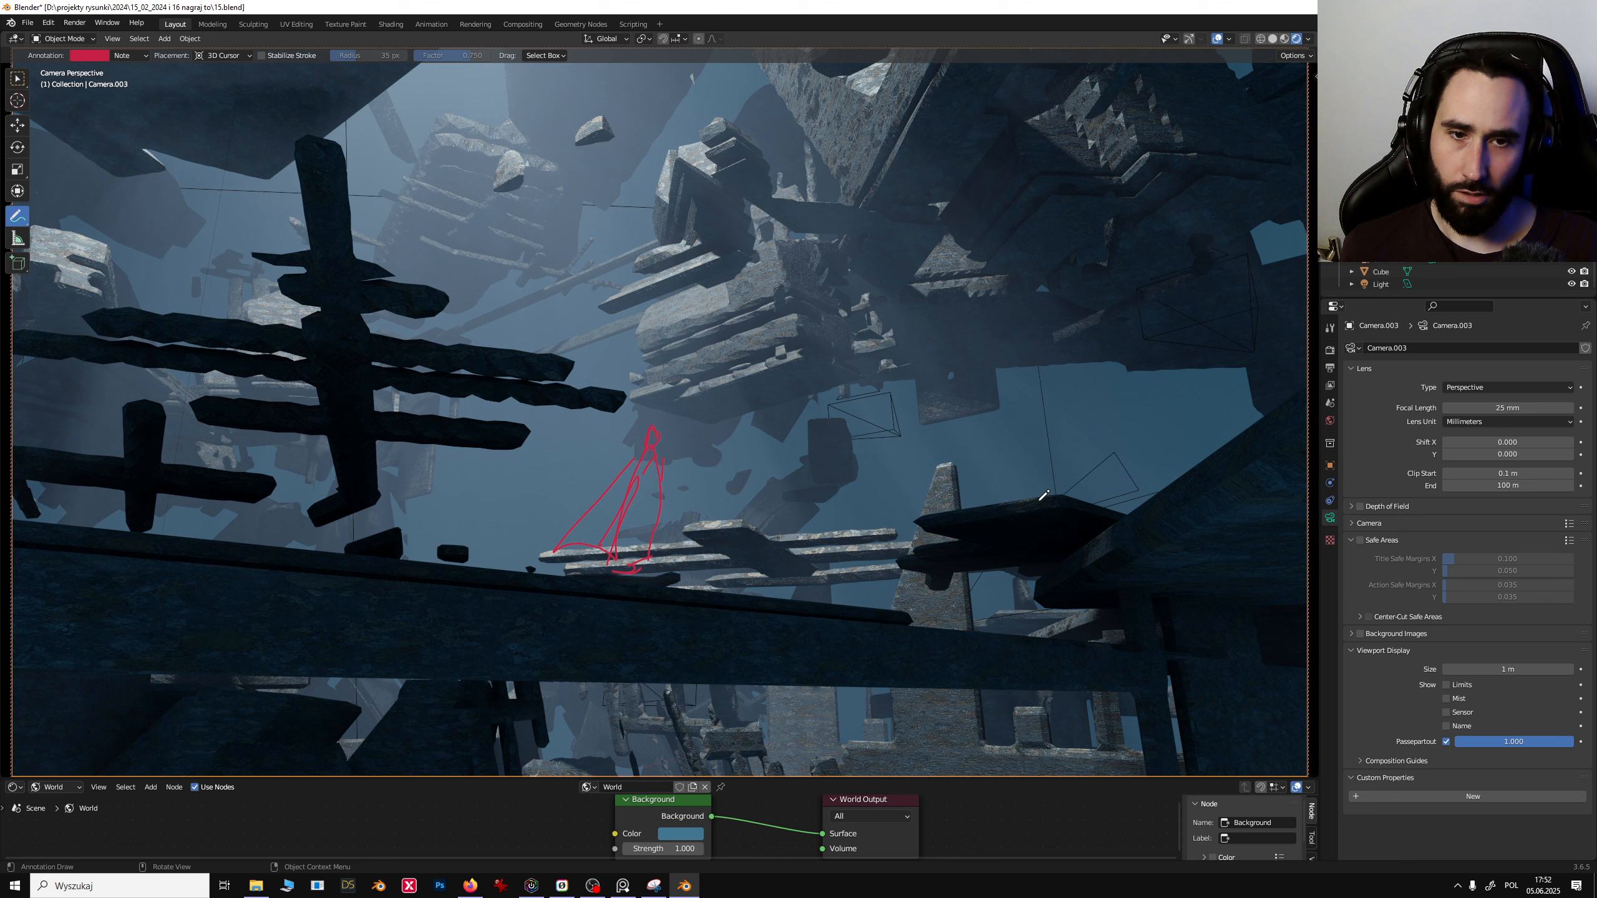
pyautogui.moveTo(1007, 494); pyautogui.dragTo(1019, 502)
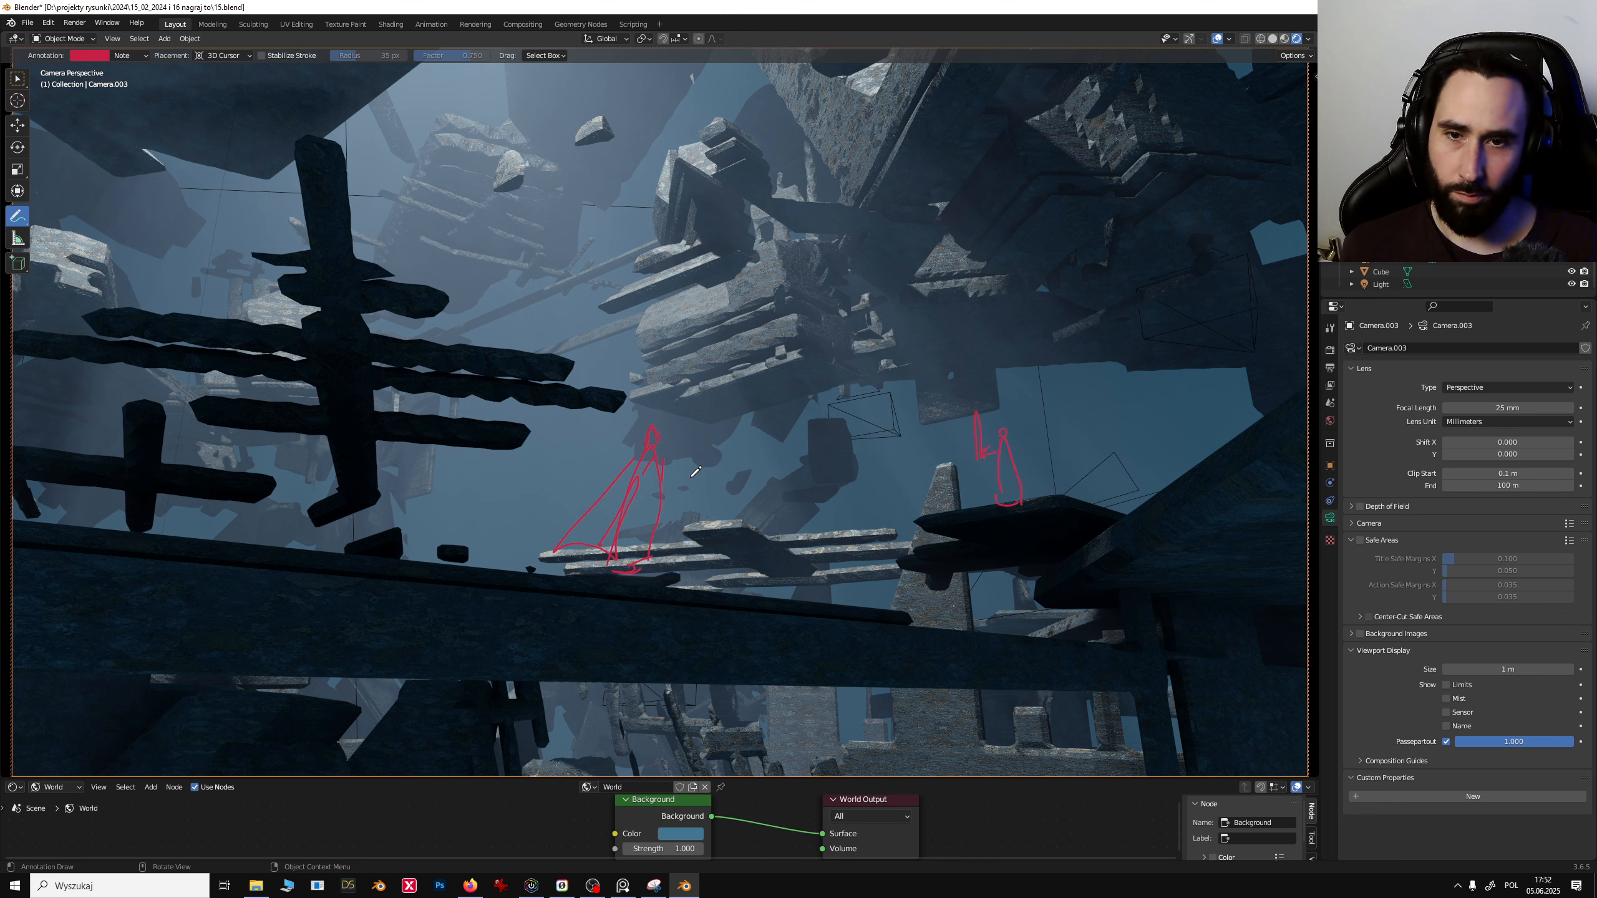
pyautogui.moveTo(688, 482)
pyautogui.mouseDown()
pyautogui.moveTo(712, 471)
pyautogui.moveTo(694, 484)
pyautogui.mouseUp()
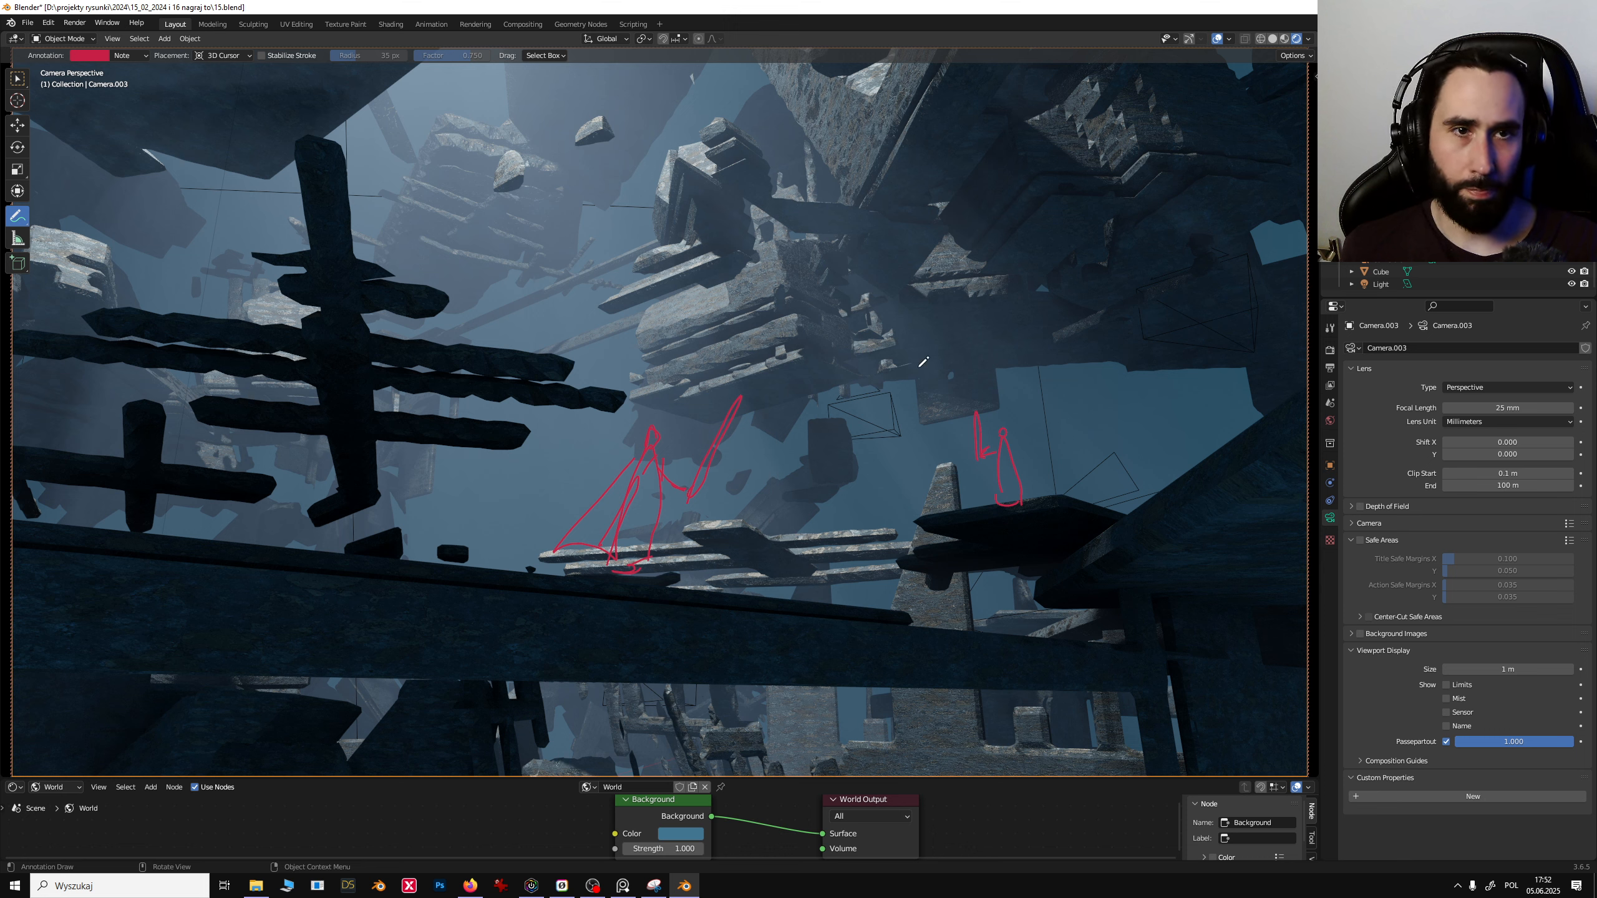
# - Switch to the Move tool and select the 3dcoat test.001 debris mesh
pyautogui.click(17, 125)
pyautogui.click(793, 364)
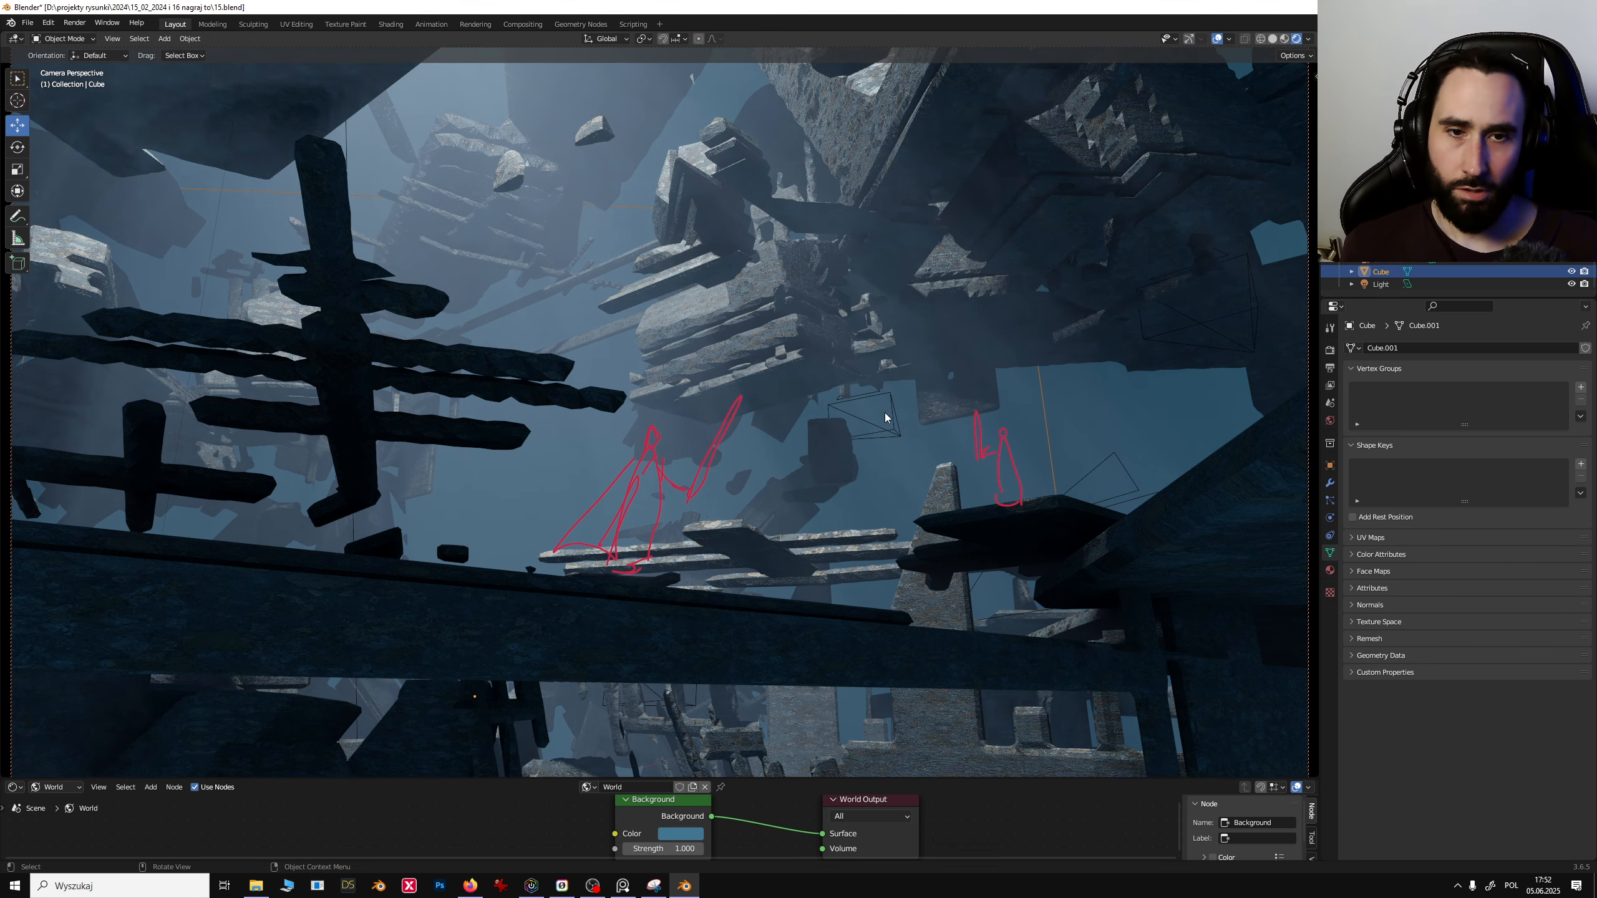
pyautogui.moveTo(918, 423); pyautogui.dragTo(917, 424, button='middle')
pyautogui.hotkey('ctrl', 'z')
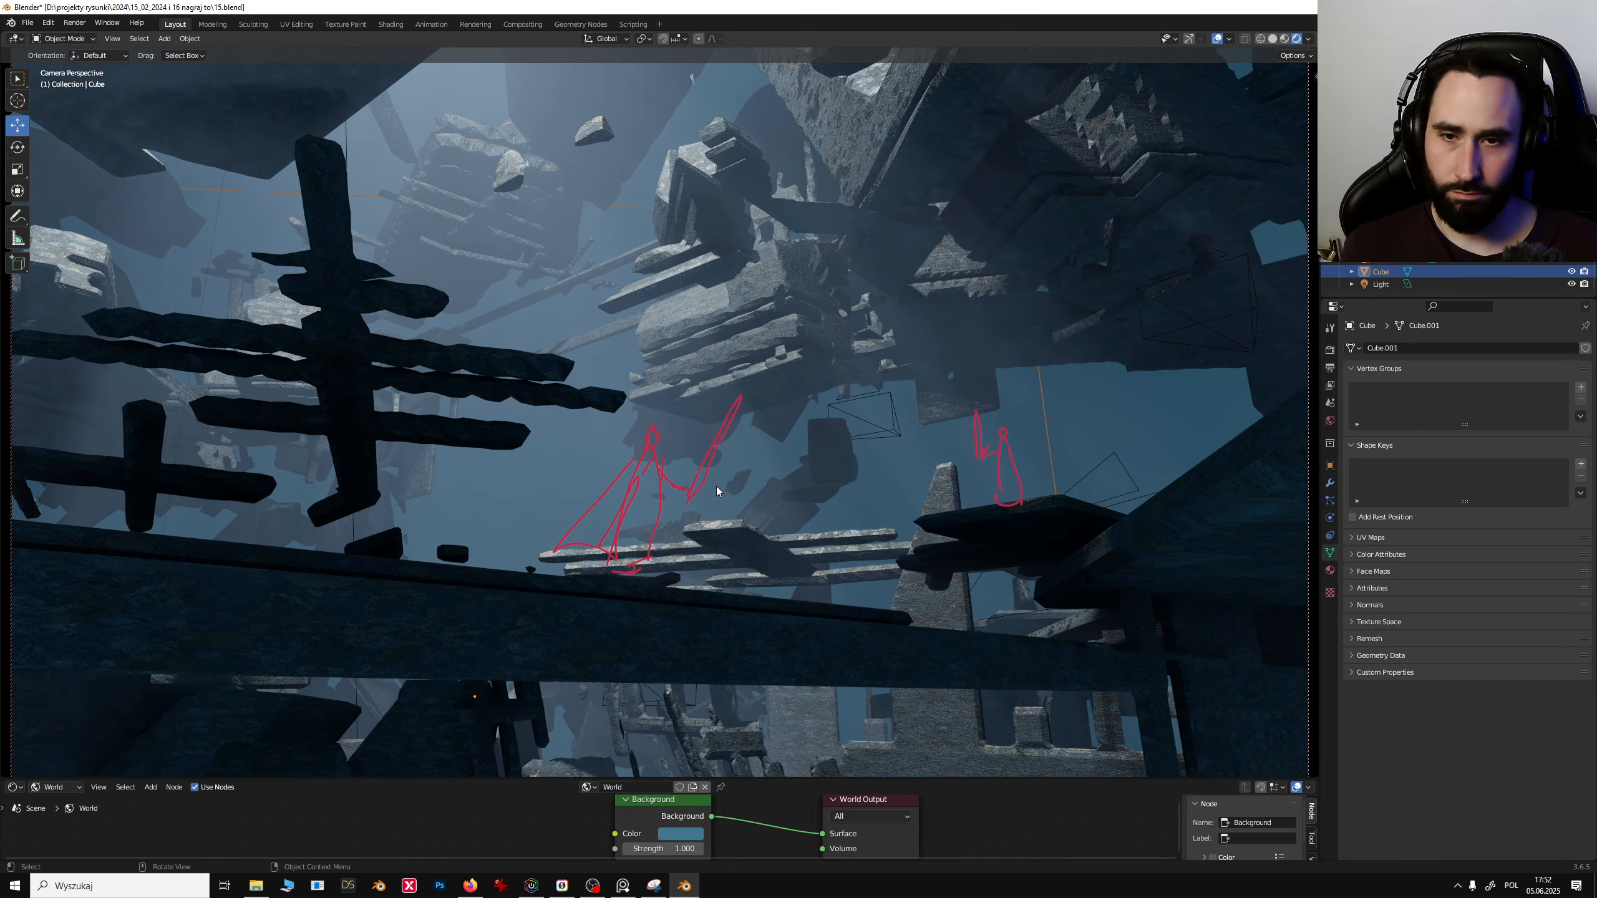
pyautogui.click(687, 470)
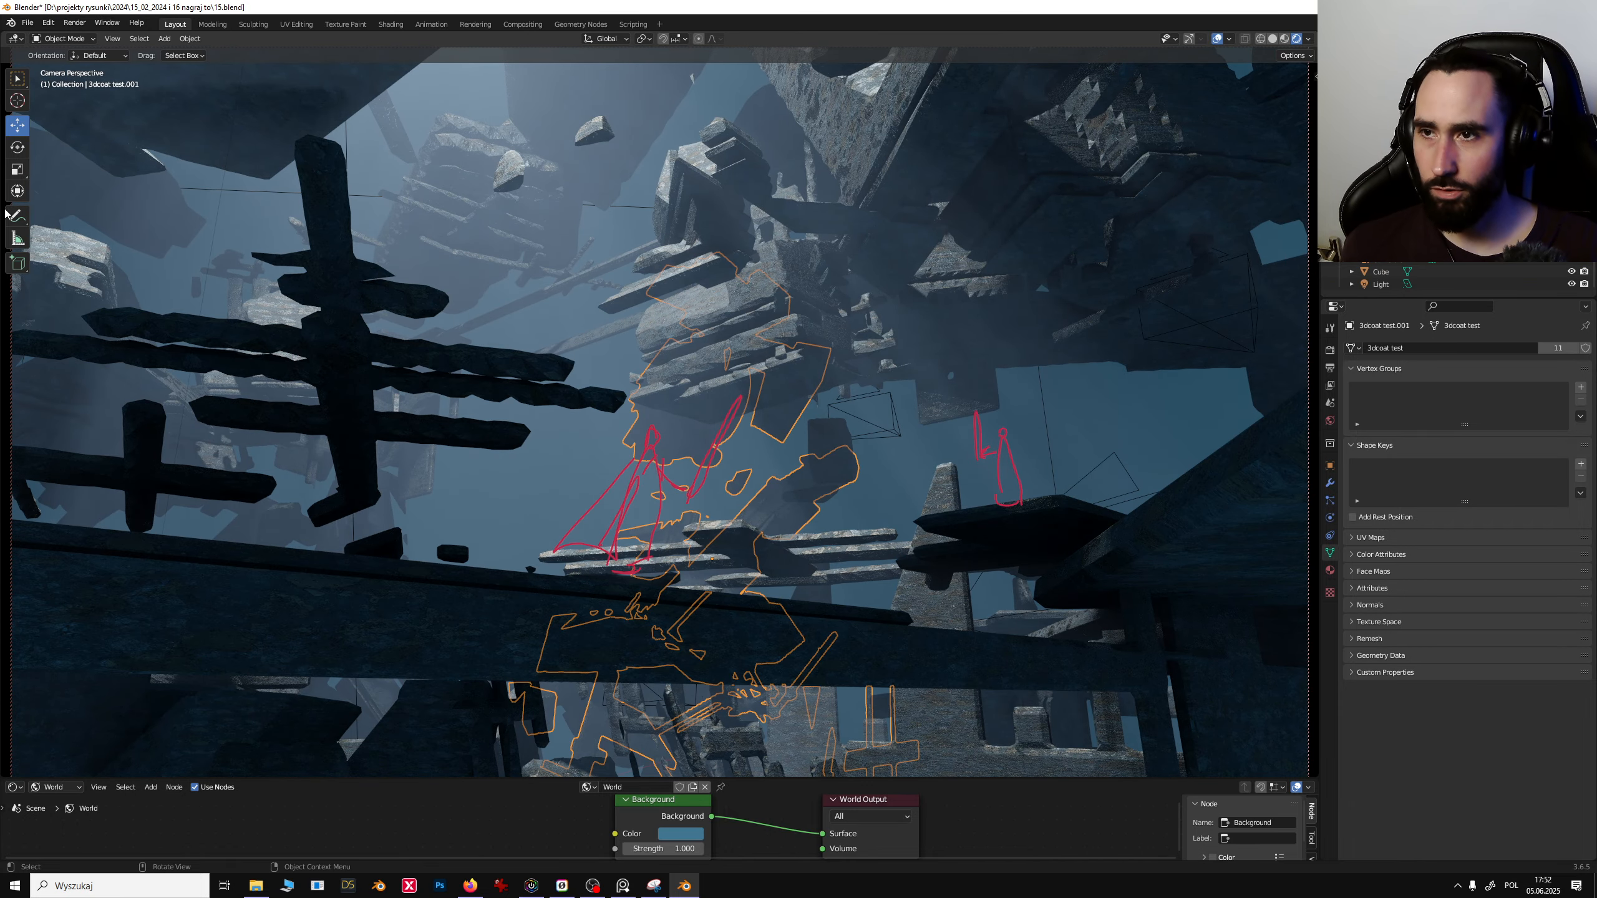
# - Erase the red annotation sketches and return to the Move tool
pyautogui.moveTo(19, 217)
pyautogui.mouseDown()
pyautogui.moveTo(45, 222)
pyautogui.moveTo(90, 294)
pyautogui.mouseUp()
pyautogui.moveTo(692, 466)
pyautogui.mouseDown()
pyautogui.moveTo(635, 491)
pyautogui.moveTo(1045, 410)
pyautogui.moveTo(763, 492)
pyautogui.moveTo(1021, 441)
pyautogui.moveTo(597, 554)
pyautogui.moveTo(660, 519)
pyautogui.moveTo(559, 547)
pyautogui.moveTo(722, 435)
pyautogui.mouseUp()
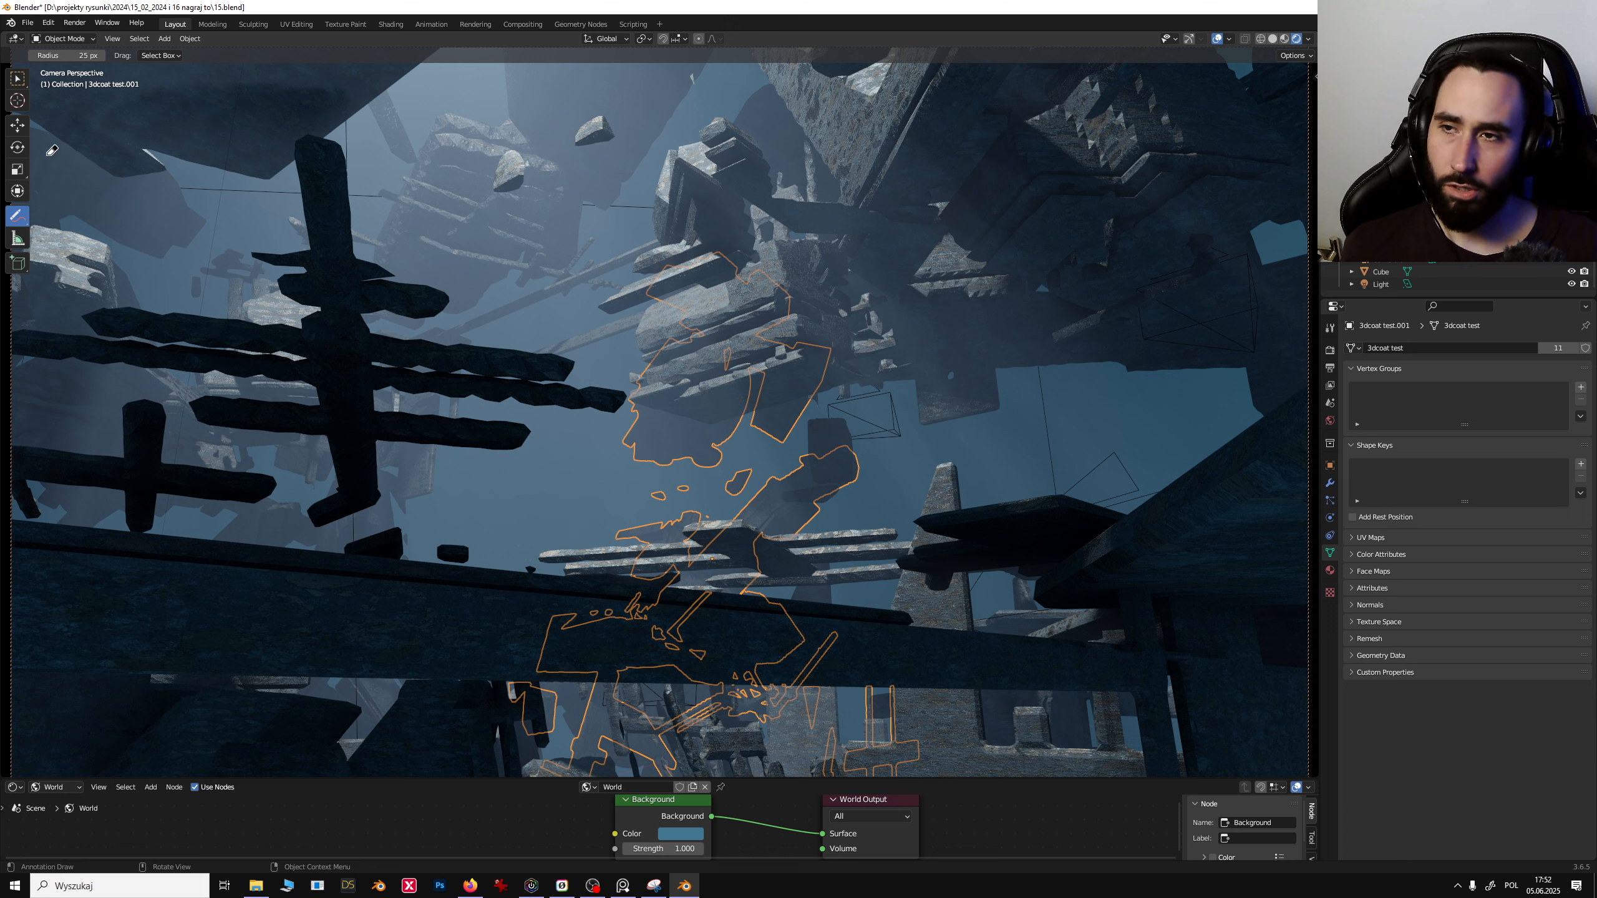
pyautogui.click(17, 78)
pyautogui.click(17, 126)
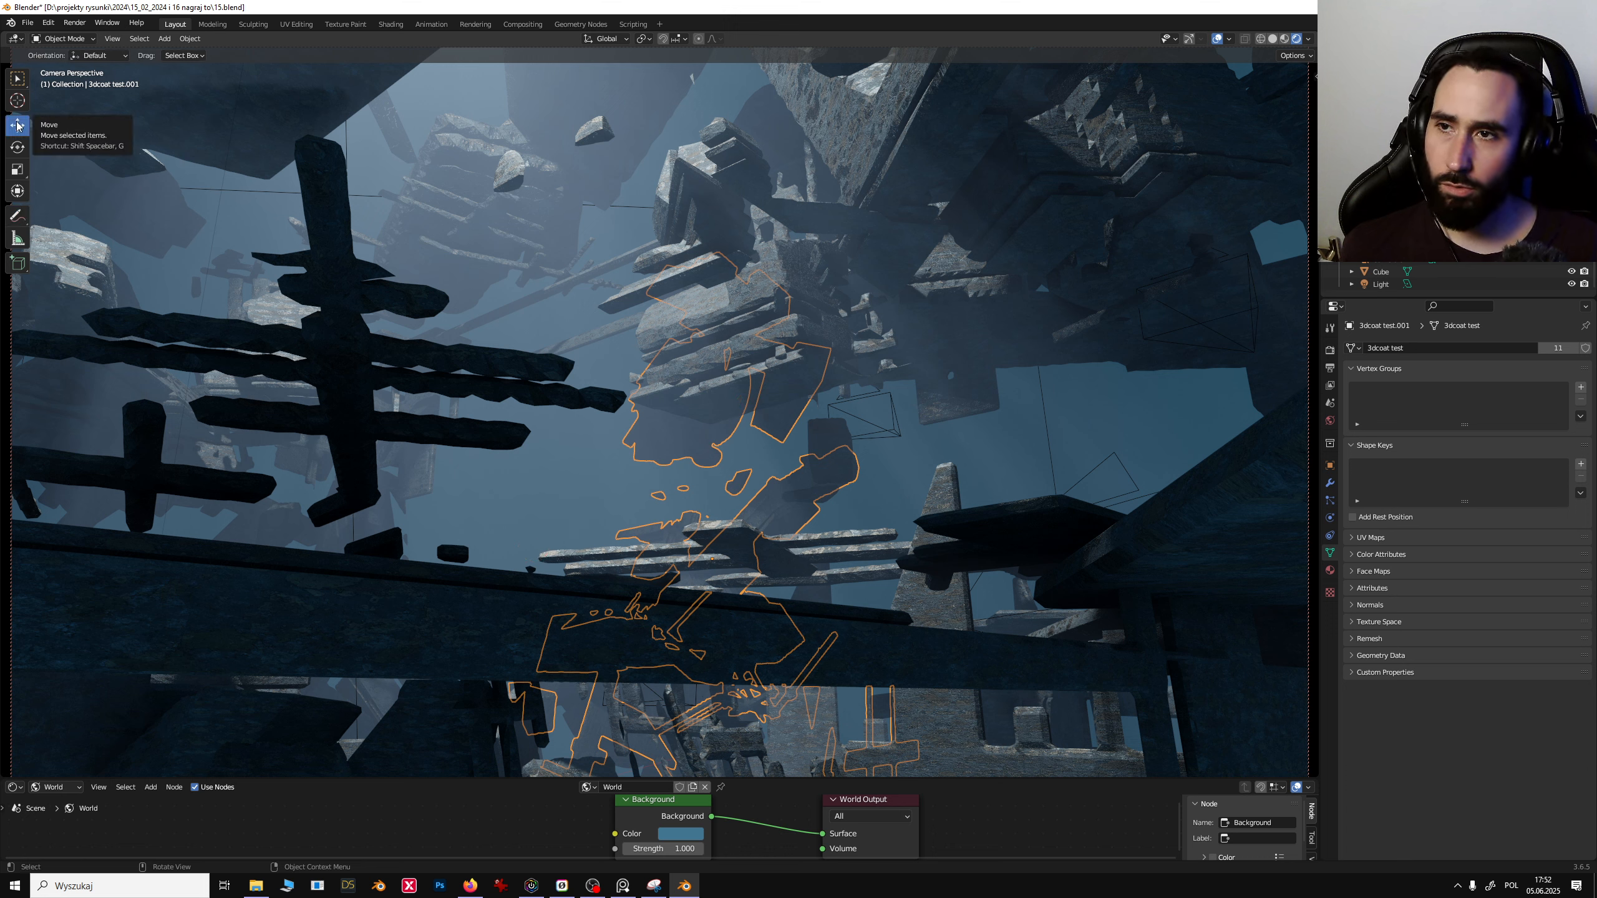
# - Leave the camera view and select the 3dcoat test.007 debris cluster in the scene
pyautogui.click(1380, 222)
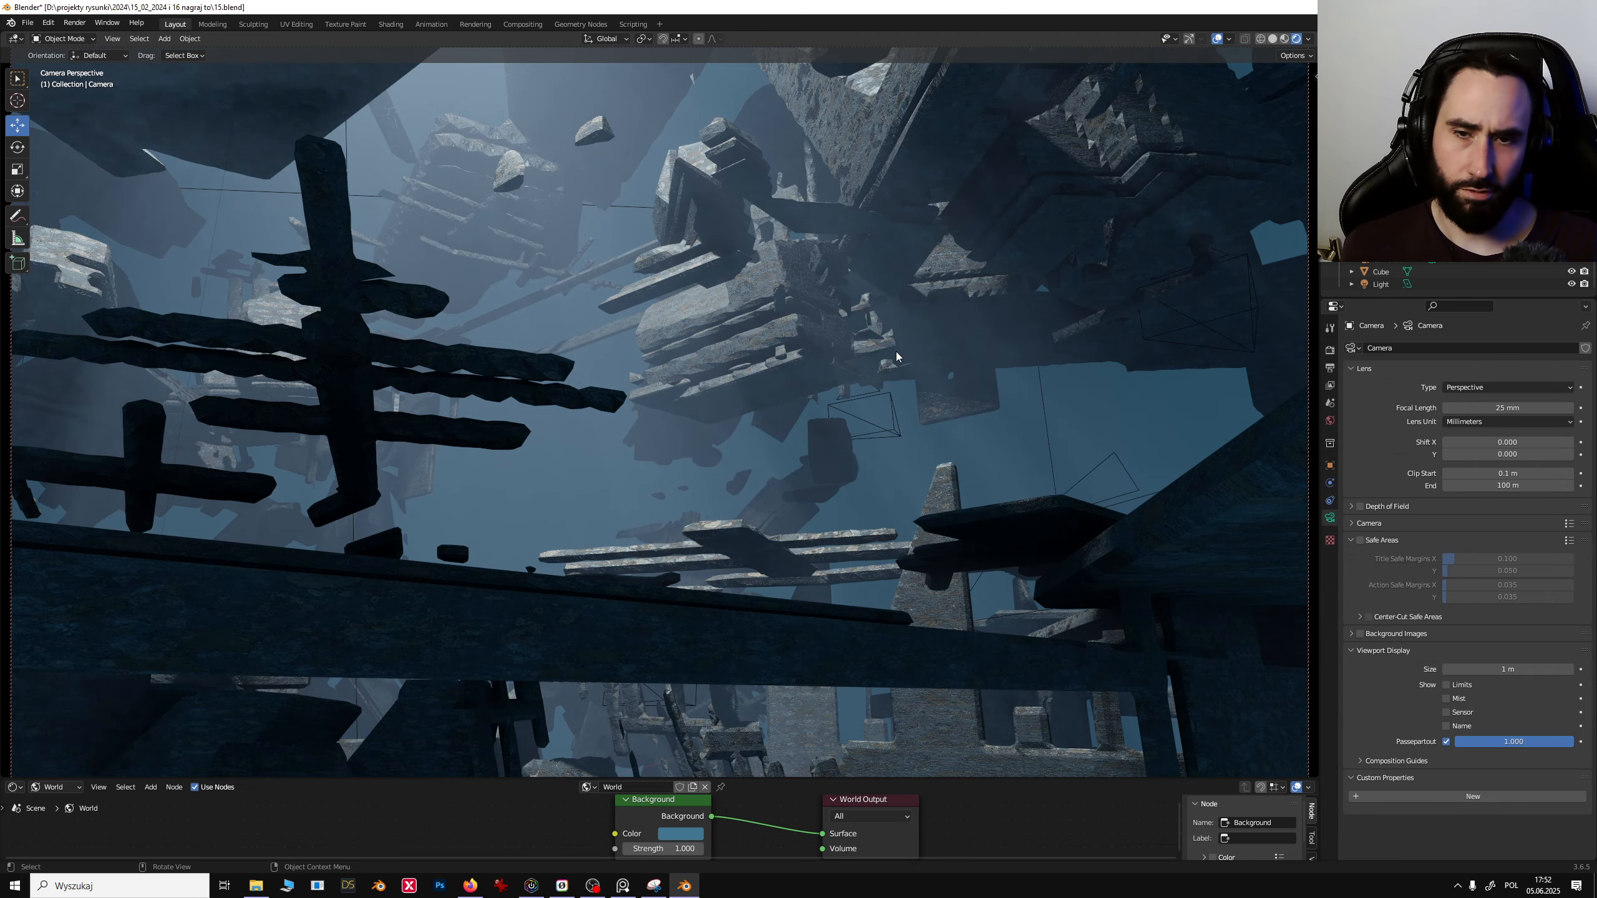
pyautogui.moveTo(883, 354); pyautogui.dragTo(797, 413, button='middle')
pyautogui.click(1095, 517)
pyautogui.click(1129, 516)
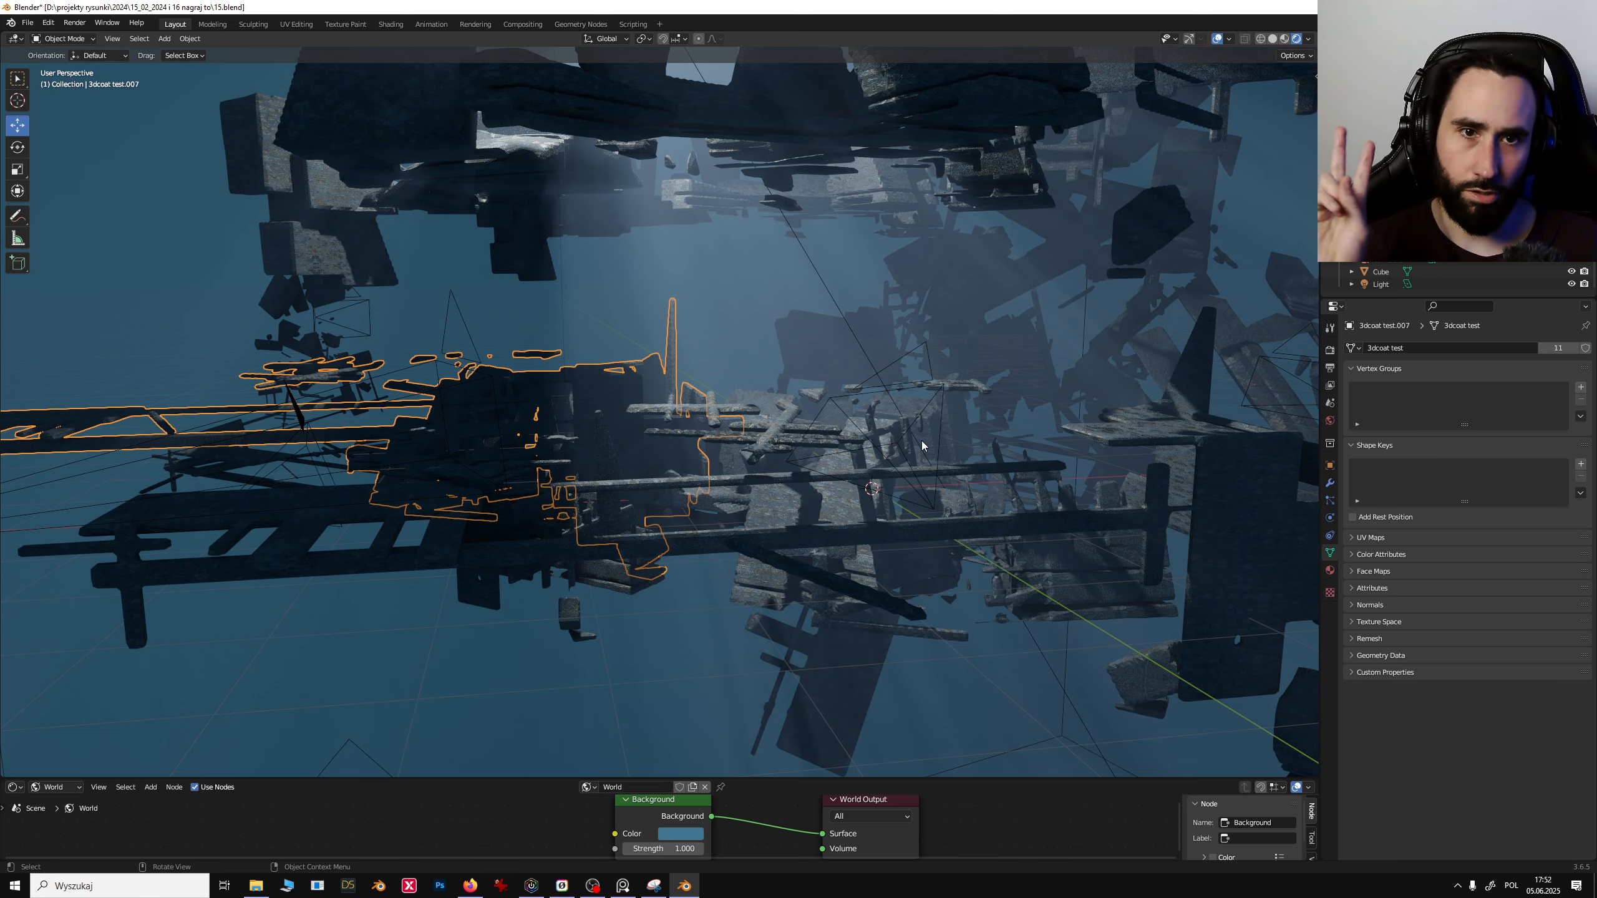
pyautogui.moveTo(920, 440); pyautogui.dragTo(734, 477, button='middle')
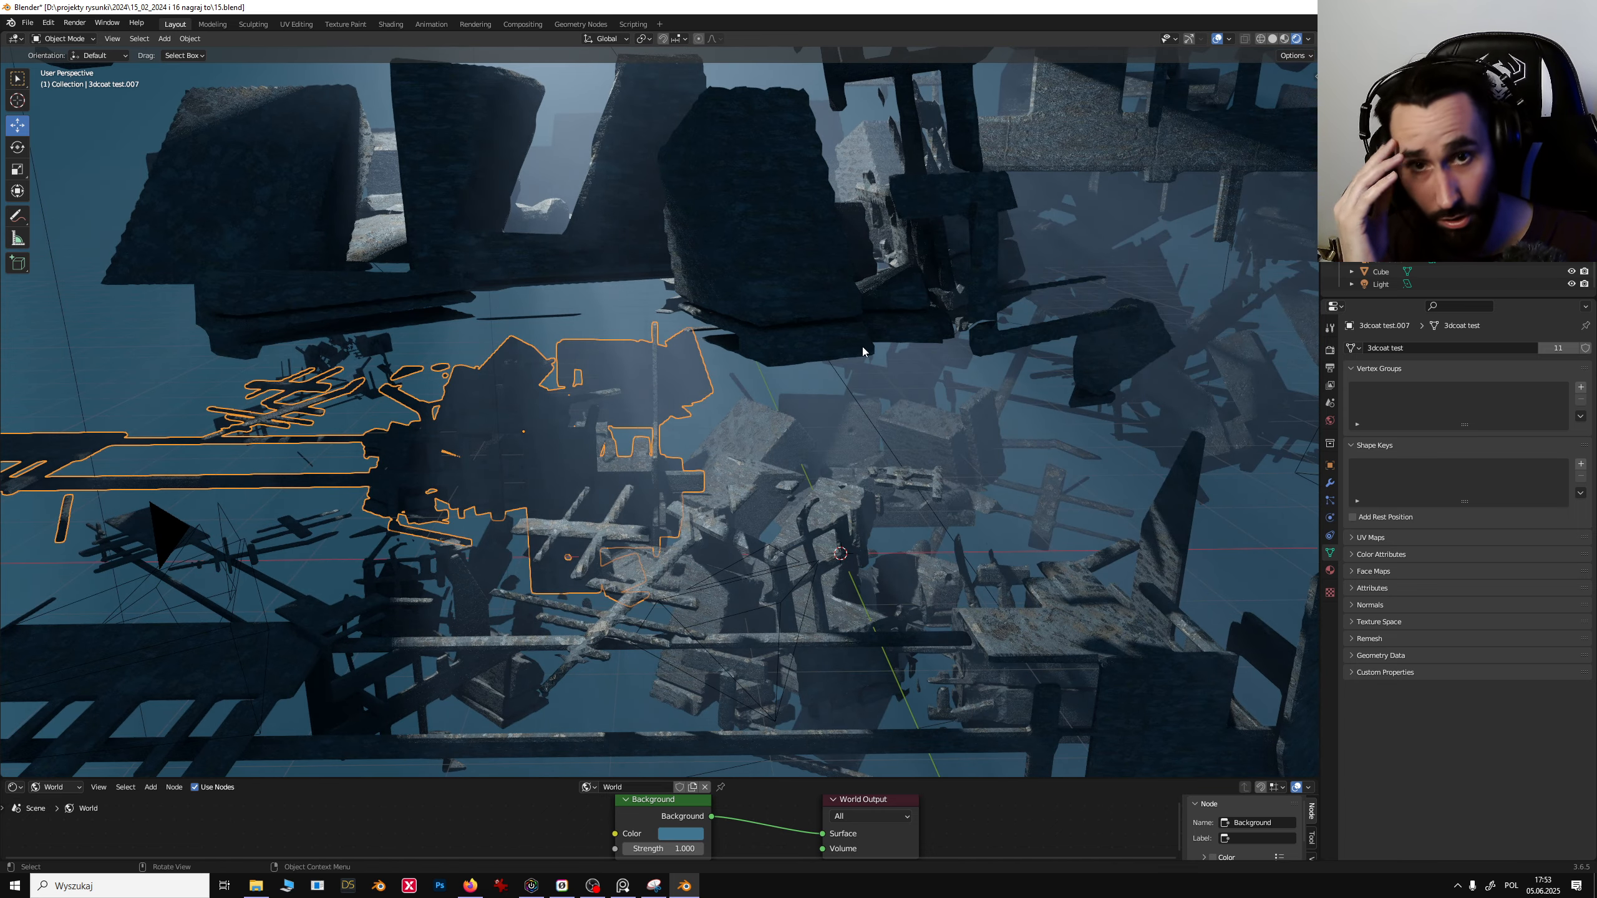
# - Switch the viewport to solid shading and duplicate the selected debris cluster, shifting the copy sideways
pyautogui.click(1272, 39)
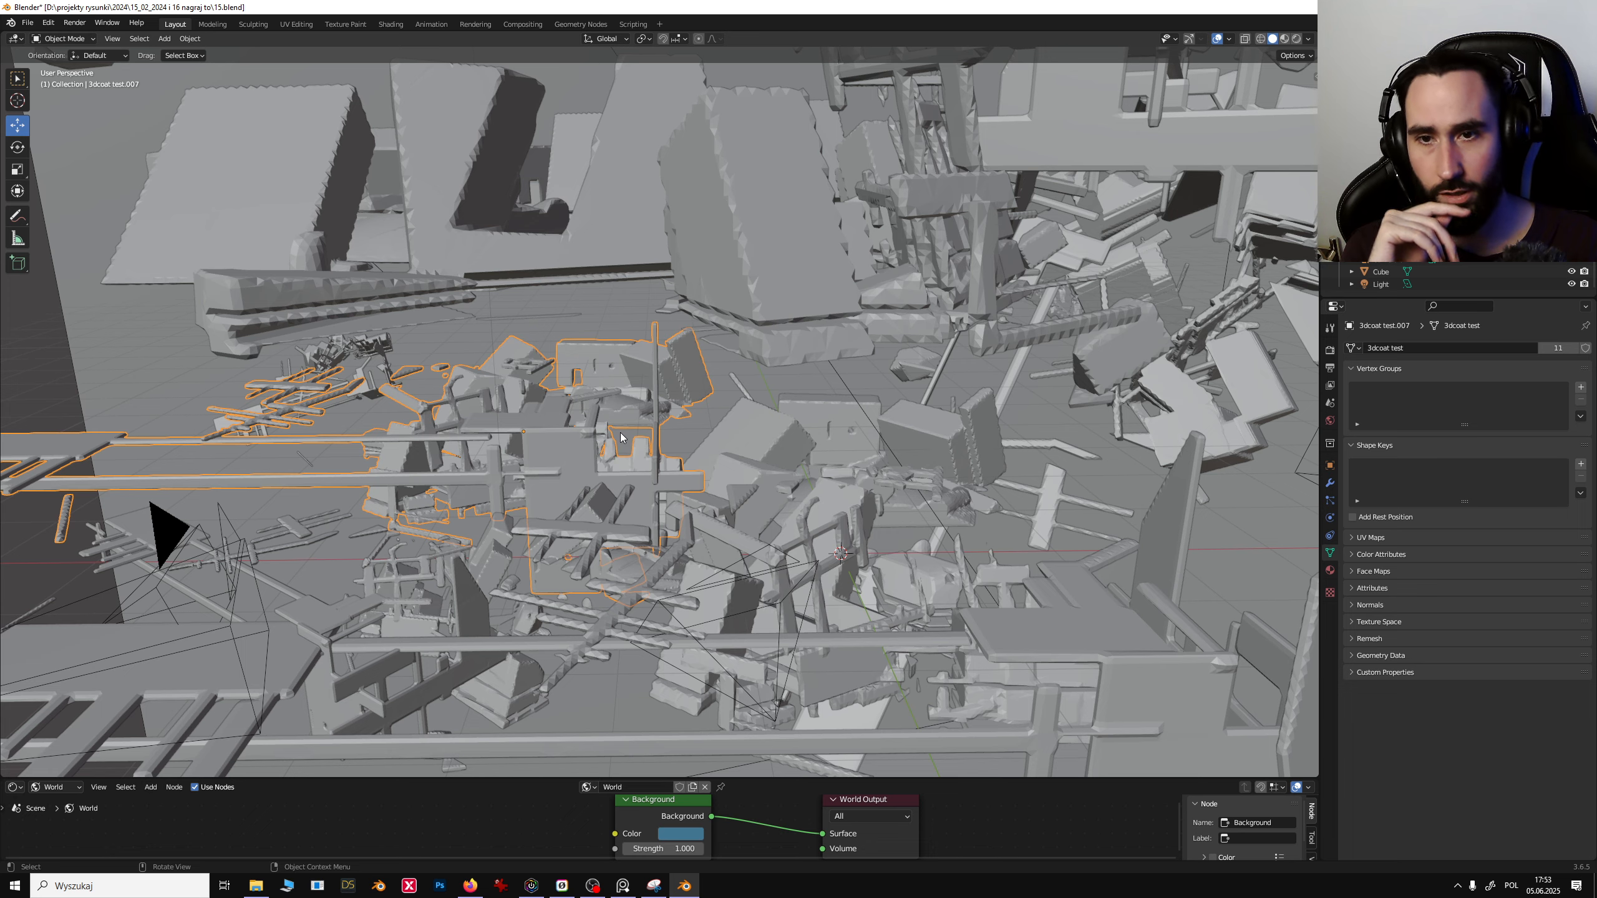
pyautogui.hotkey('shift', 'd')
pyautogui.click(625, 351)
pyautogui.keyDown('shift'); pyautogui.moveTo(626, 352); pyautogui.dragTo(893, 361, button='middle'); pyautogui.keyUp('shift')
pyautogui.scroll(-3, 893, 362)
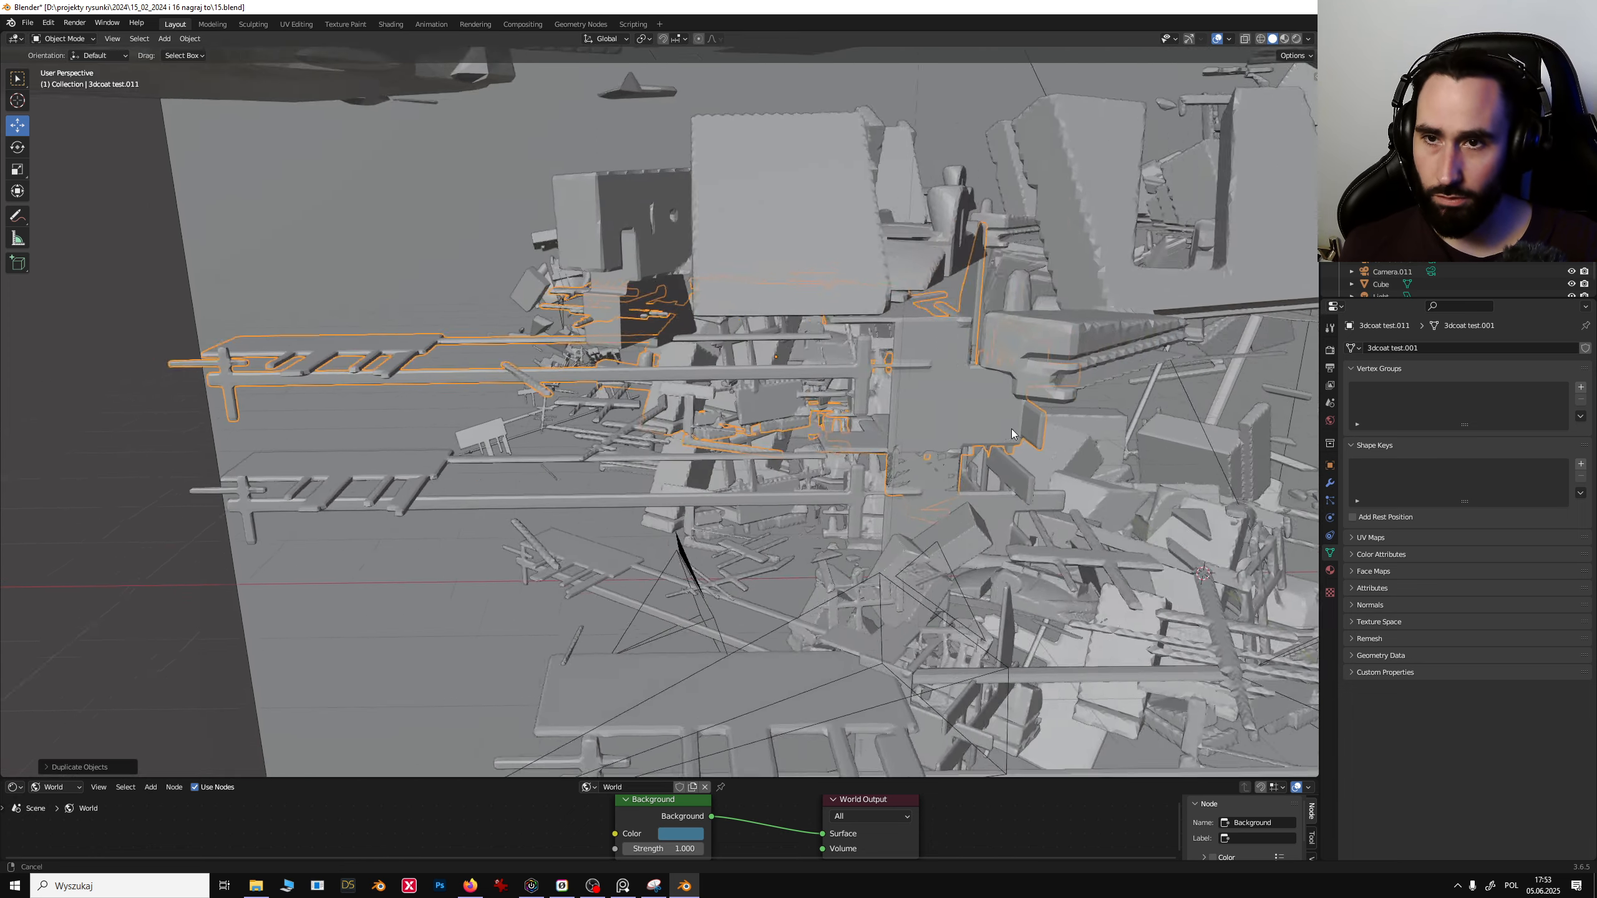
# - Move the duplicated debris cluster on the horizontal plane, locking the Z axis, away from the original
pyautogui.keyDown('shift'); pyautogui.moveTo(541, 422); pyautogui.dragTo(931, 399, button='middle'); pyautogui.keyUp('shift')
pyautogui.scroll(-2, 931, 399)
pyautogui.press('g')
pyautogui.hotkey('shift', 'z')
pyautogui.click(151, 330)
pyautogui.keyDown('shift'); pyautogui.moveTo(151, 330); pyautogui.dragTo(661, 425, button='middle'); pyautogui.keyUp('shift')
pyautogui.scroll(4, 629, 428)
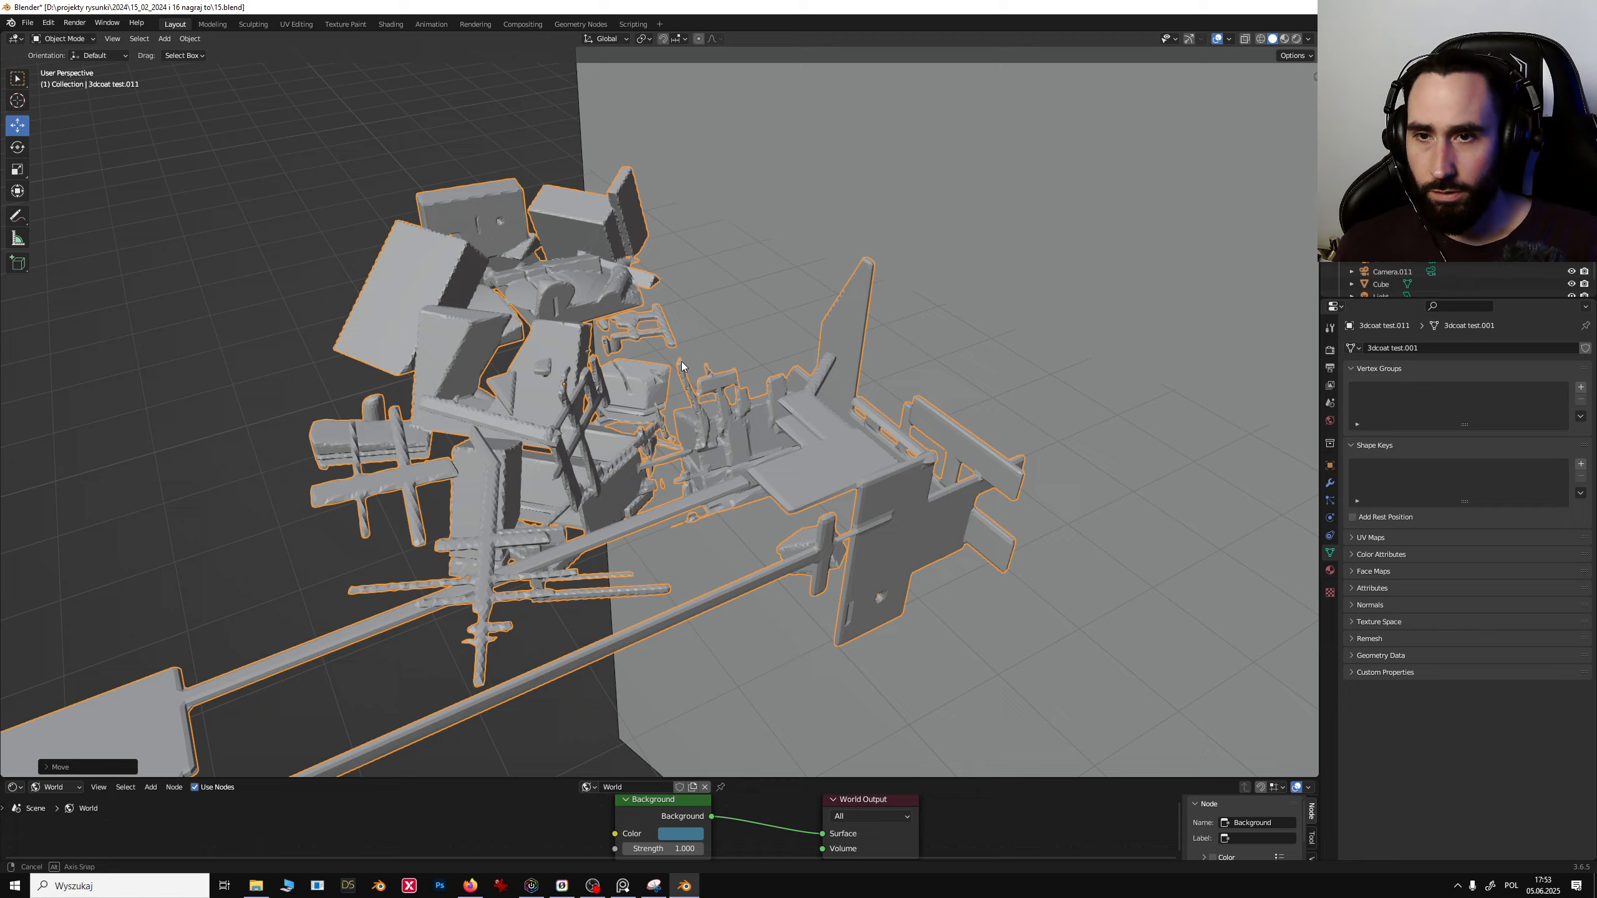
# - Move the duplicate again on the horizontal plane with Z locked to reposition it
pyautogui.press('g')
pyautogui.hotkey('shift', 'z')
pyautogui.click(339, 377)
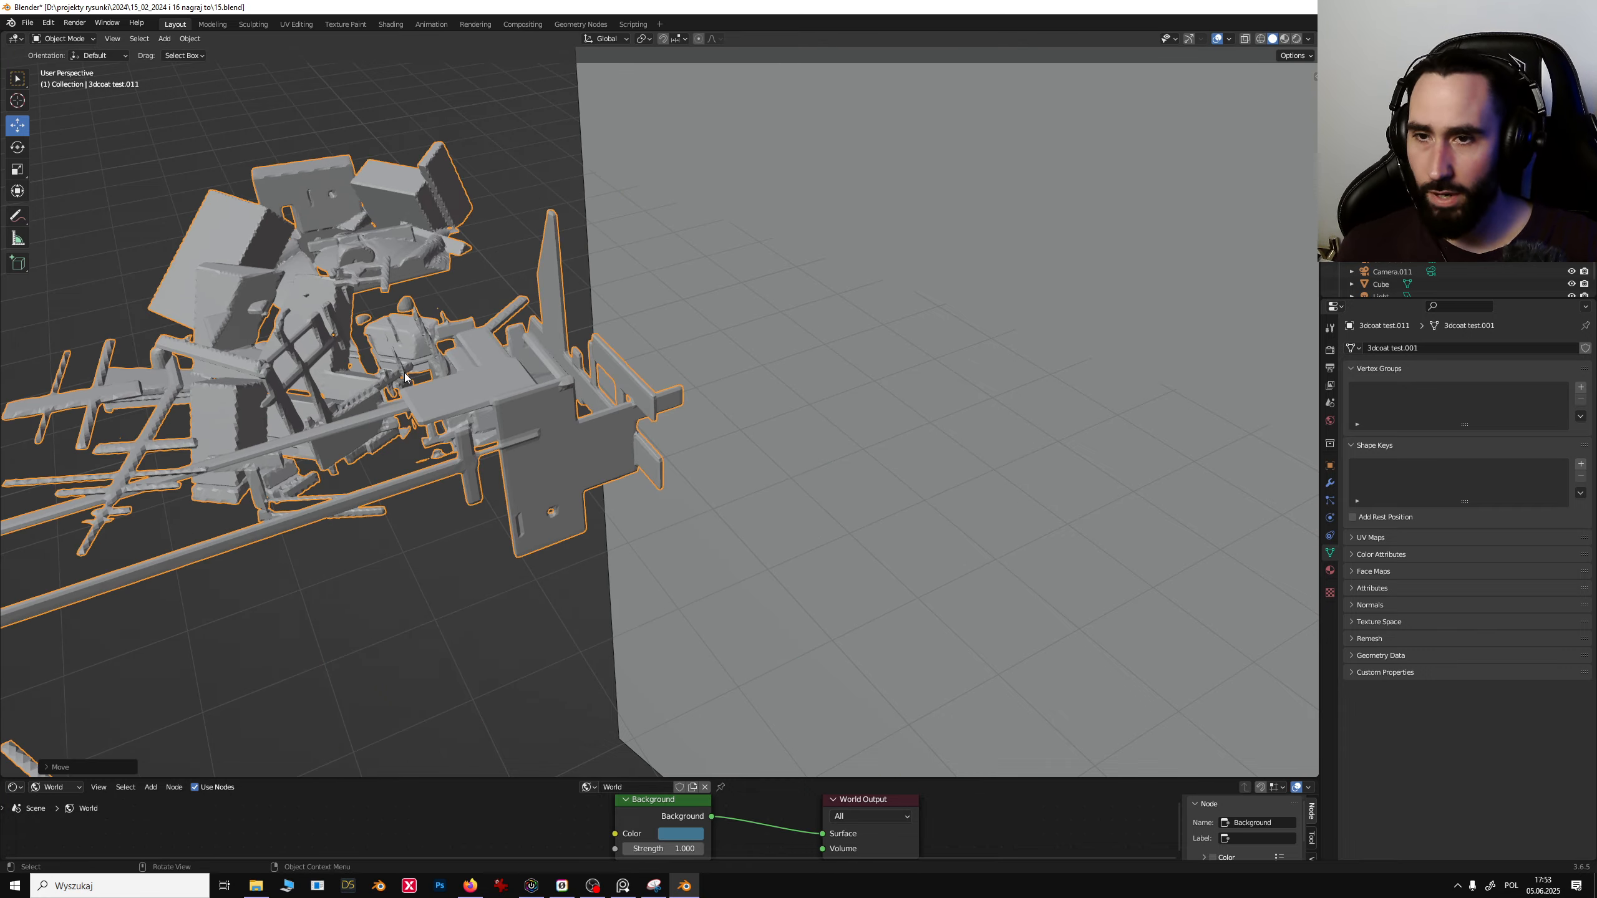
pyautogui.moveTo(339, 377); pyautogui.dragTo(718, 395, button='middle')
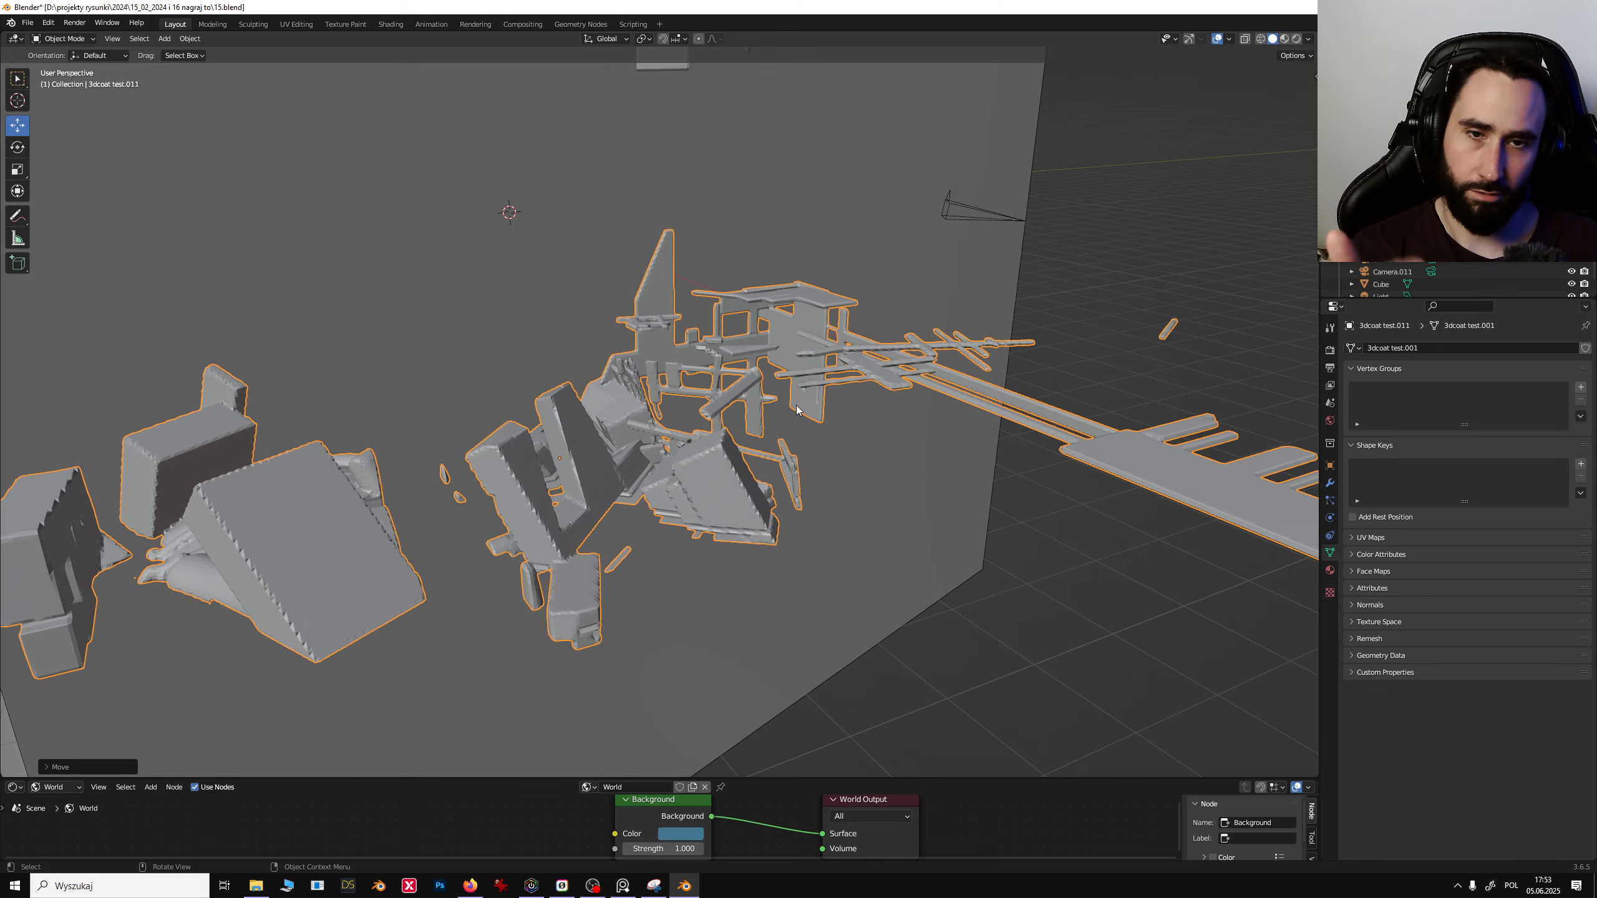
# - Inspect the duplicated debris cluster in material preview and rendered shading, then delete it
pyautogui.moveTo(815, 402); pyautogui.dragTo(621, 423, button='middle')
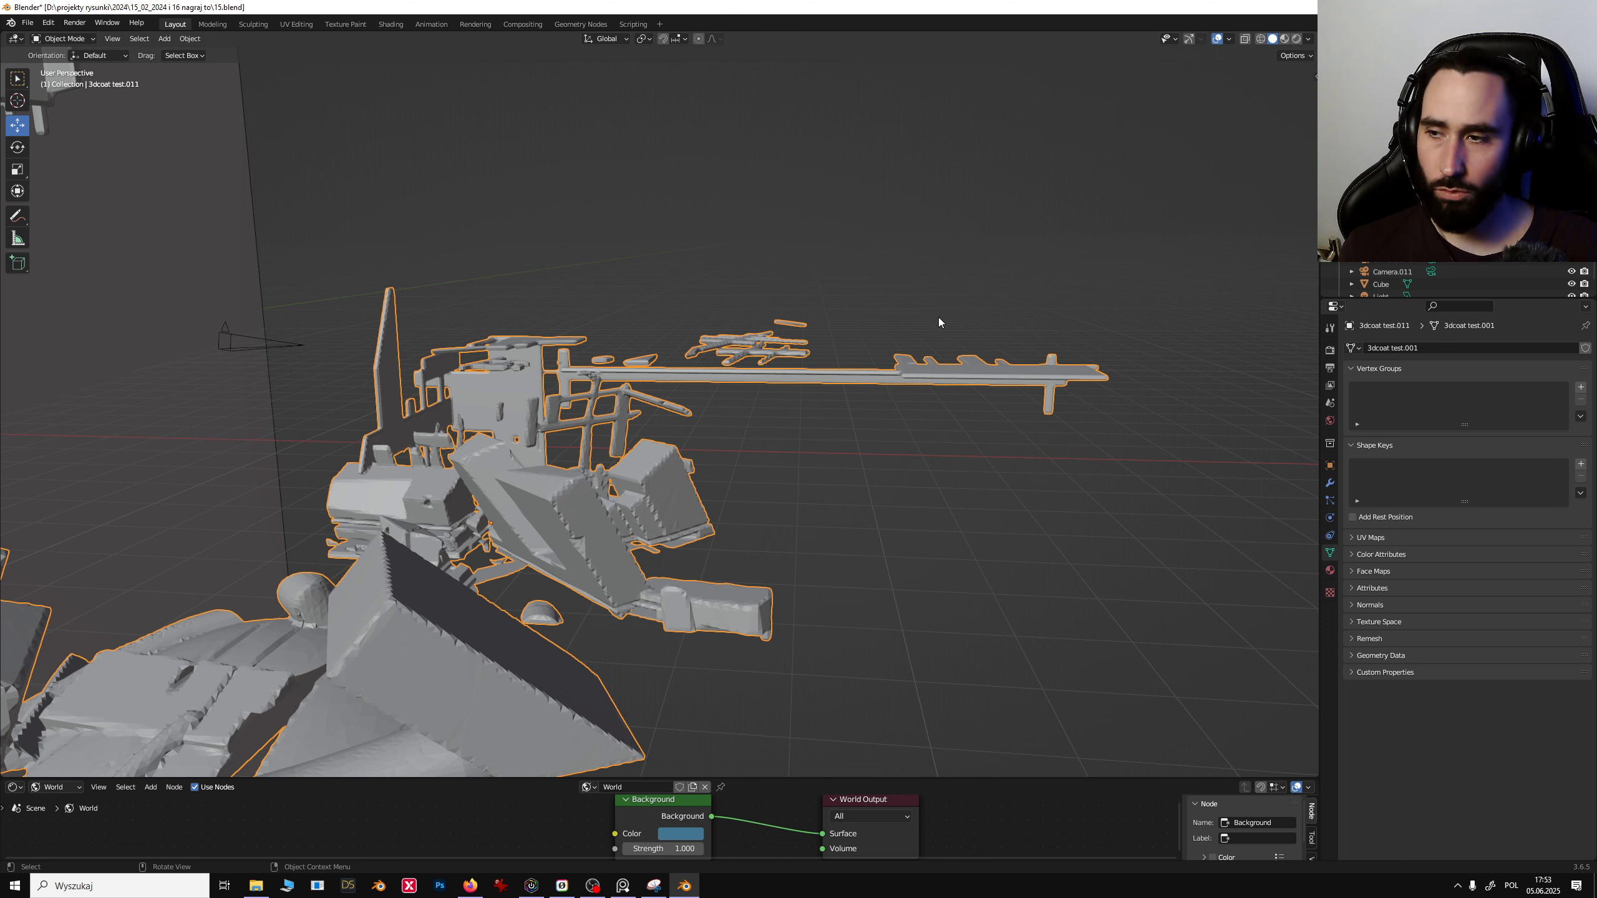
pyautogui.moveTo(795, 410); pyautogui.dragTo(747, 411, button='middle')
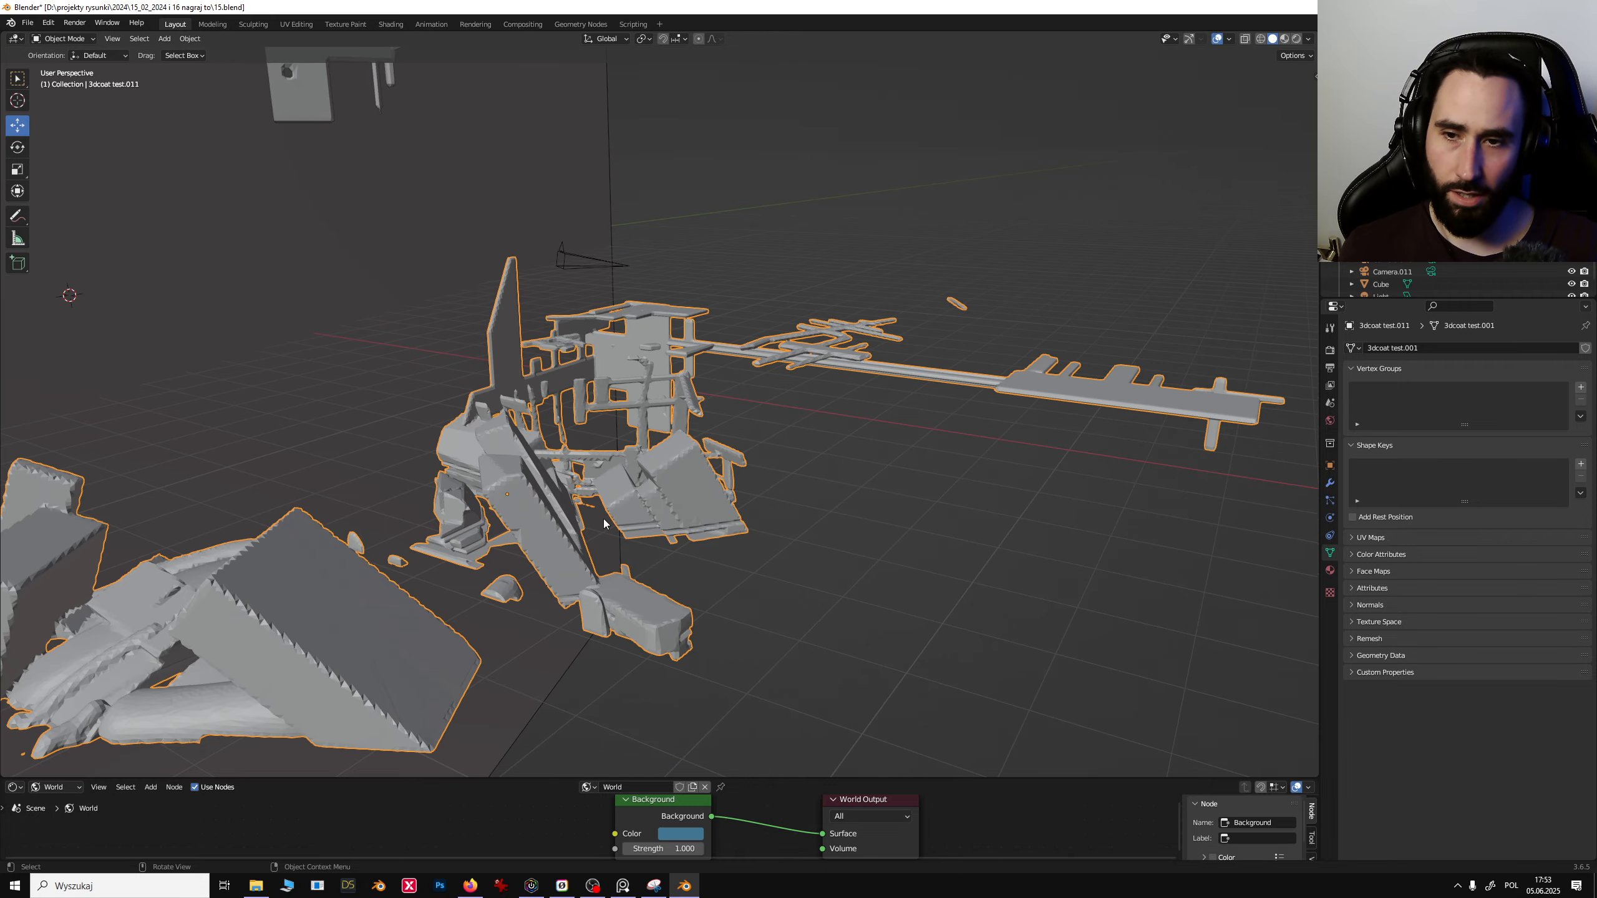
pyautogui.click(1296, 38)
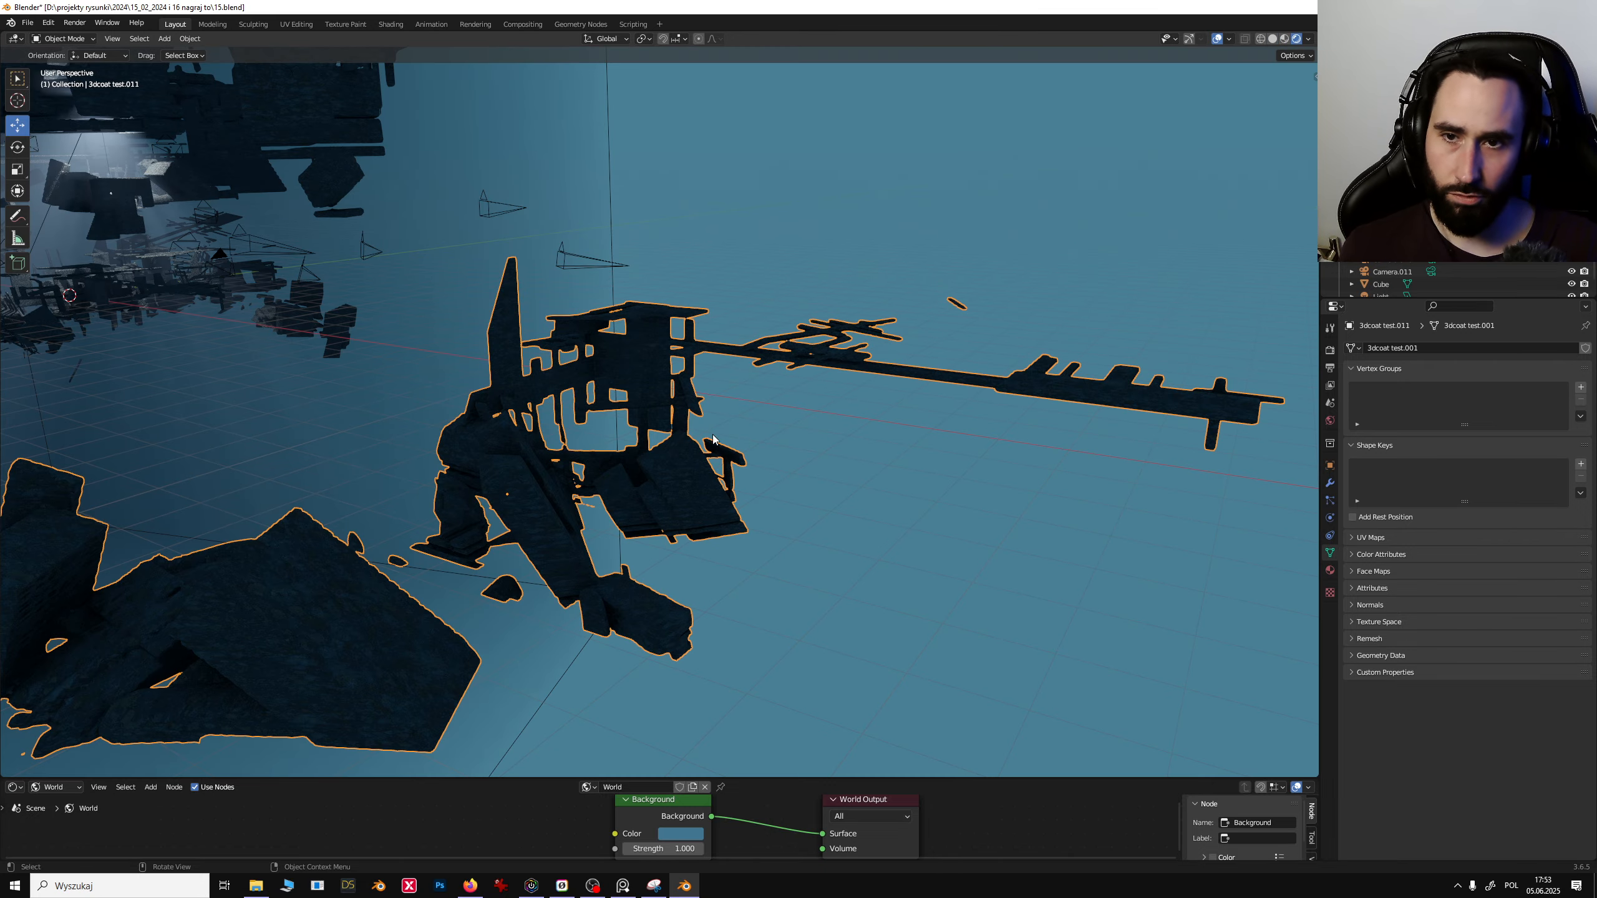
pyautogui.moveTo(712, 435)
pyautogui.mouseDown(button='middle')
pyautogui.moveTo(742, 424)
pyautogui.moveTo(698, 421)
pyautogui.moveTo(645, 362)
pyautogui.moveTo(757, 414)
pyautogui.mouseUp(button='middle')
pyautogui.click(1284, 39)
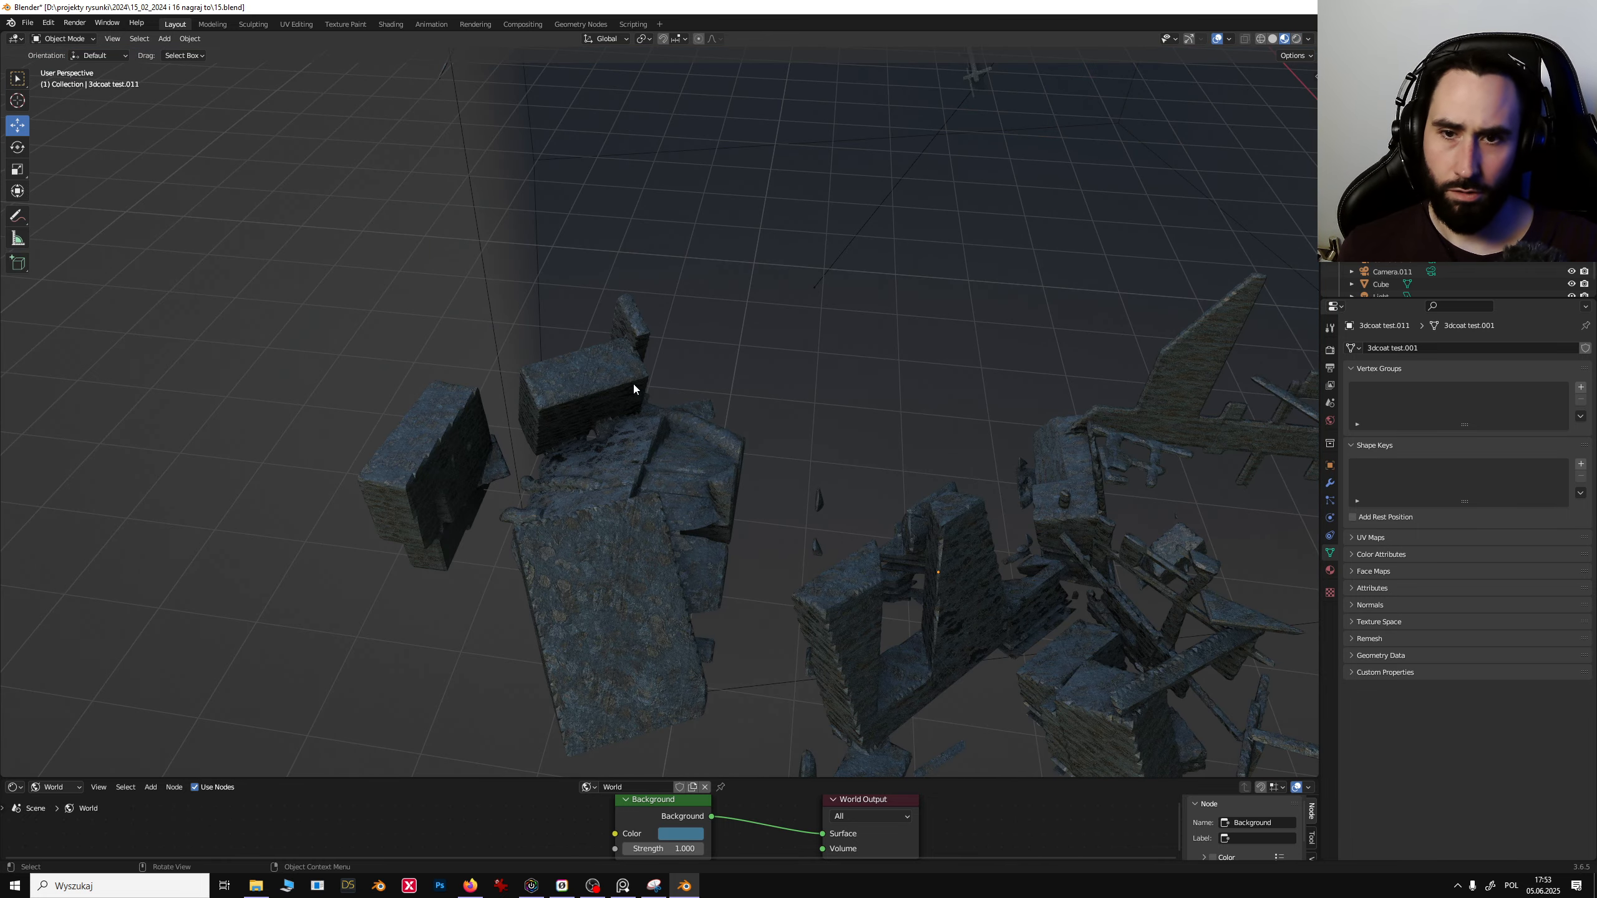
pyautogui.moveTo(634, 384); pyautogui.dragTo(744, 372, button='middle')
pyautogui.moveTo(935, 425); pyautogui.dragTo(767, 433, button='middle')
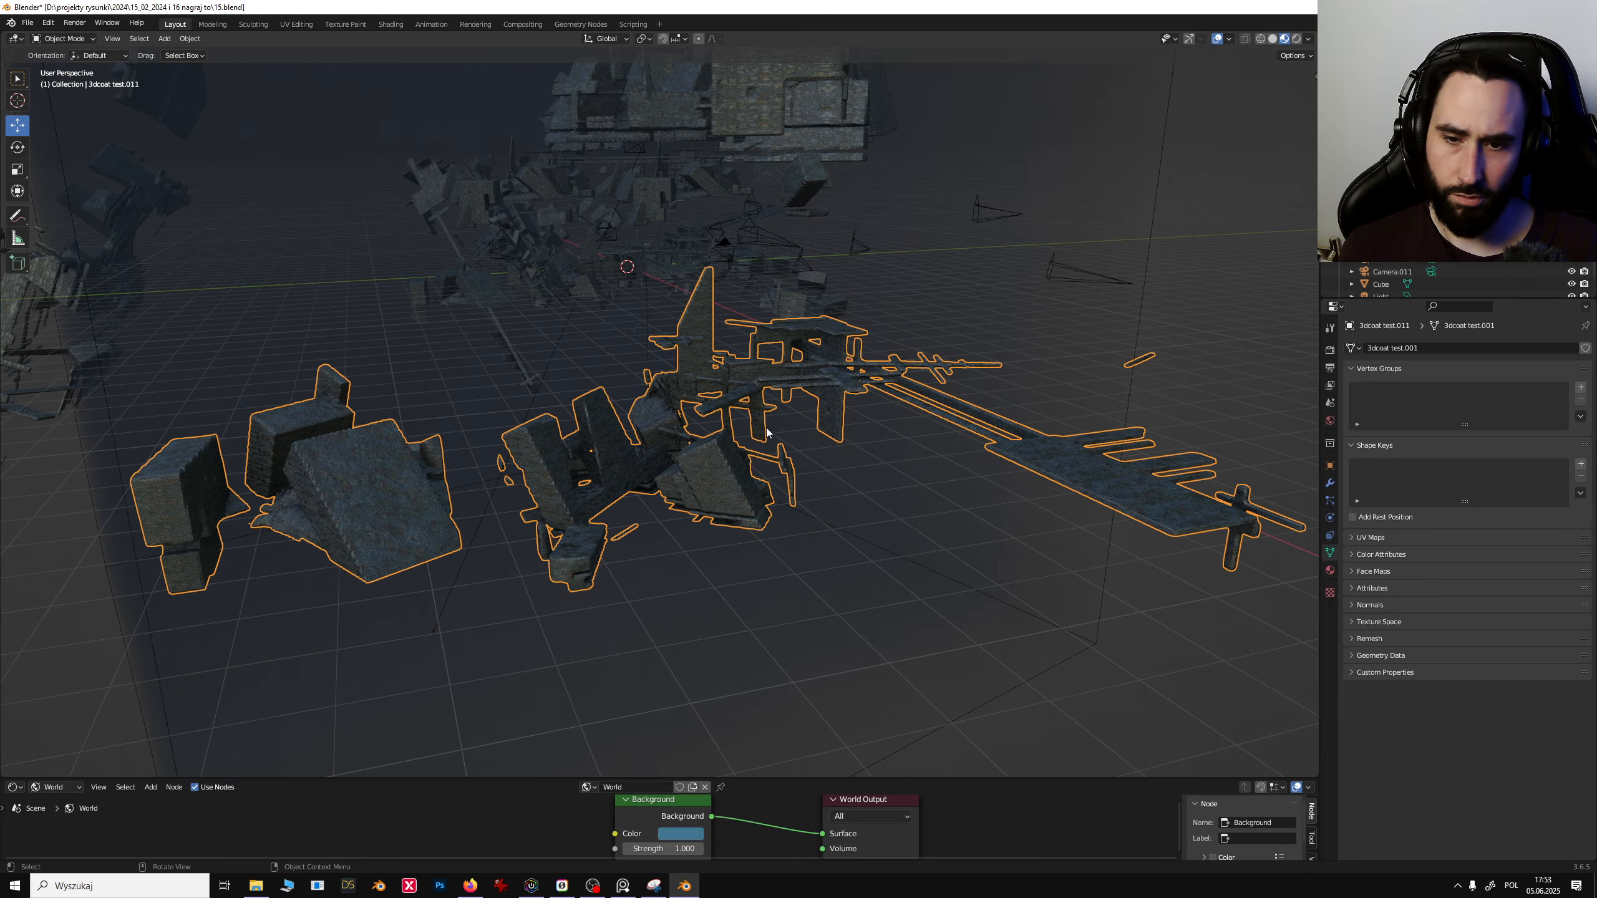
pyautogui.moveTo(627, 570); pyautogui.dragTo(874, 424, button='middle')
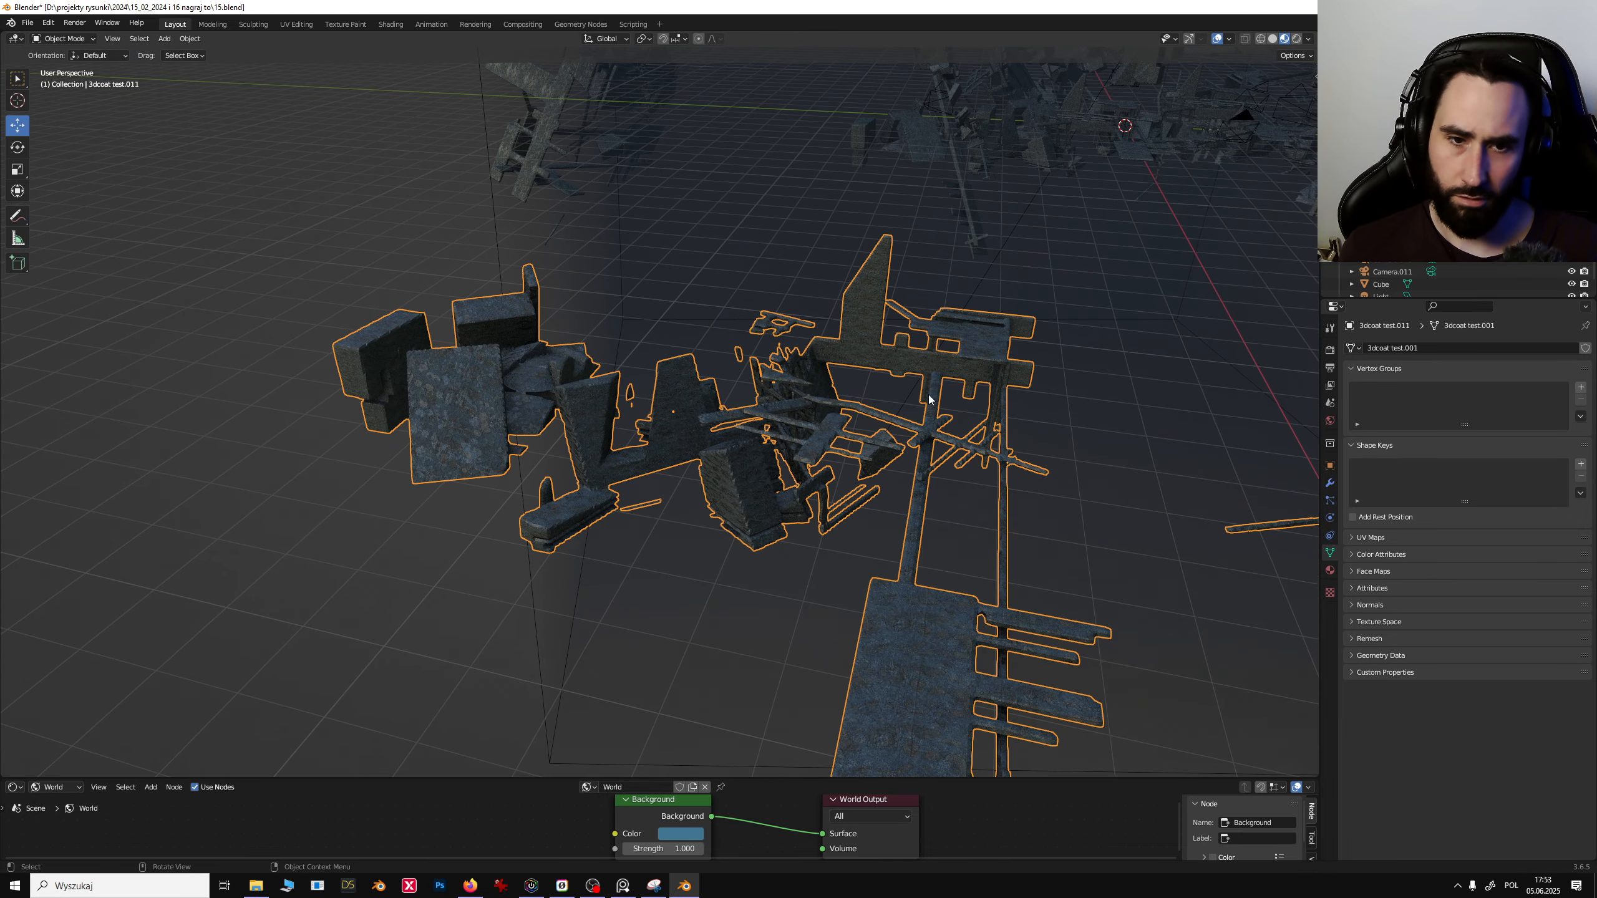
pyautogui.scroll(-3, 830, 389)
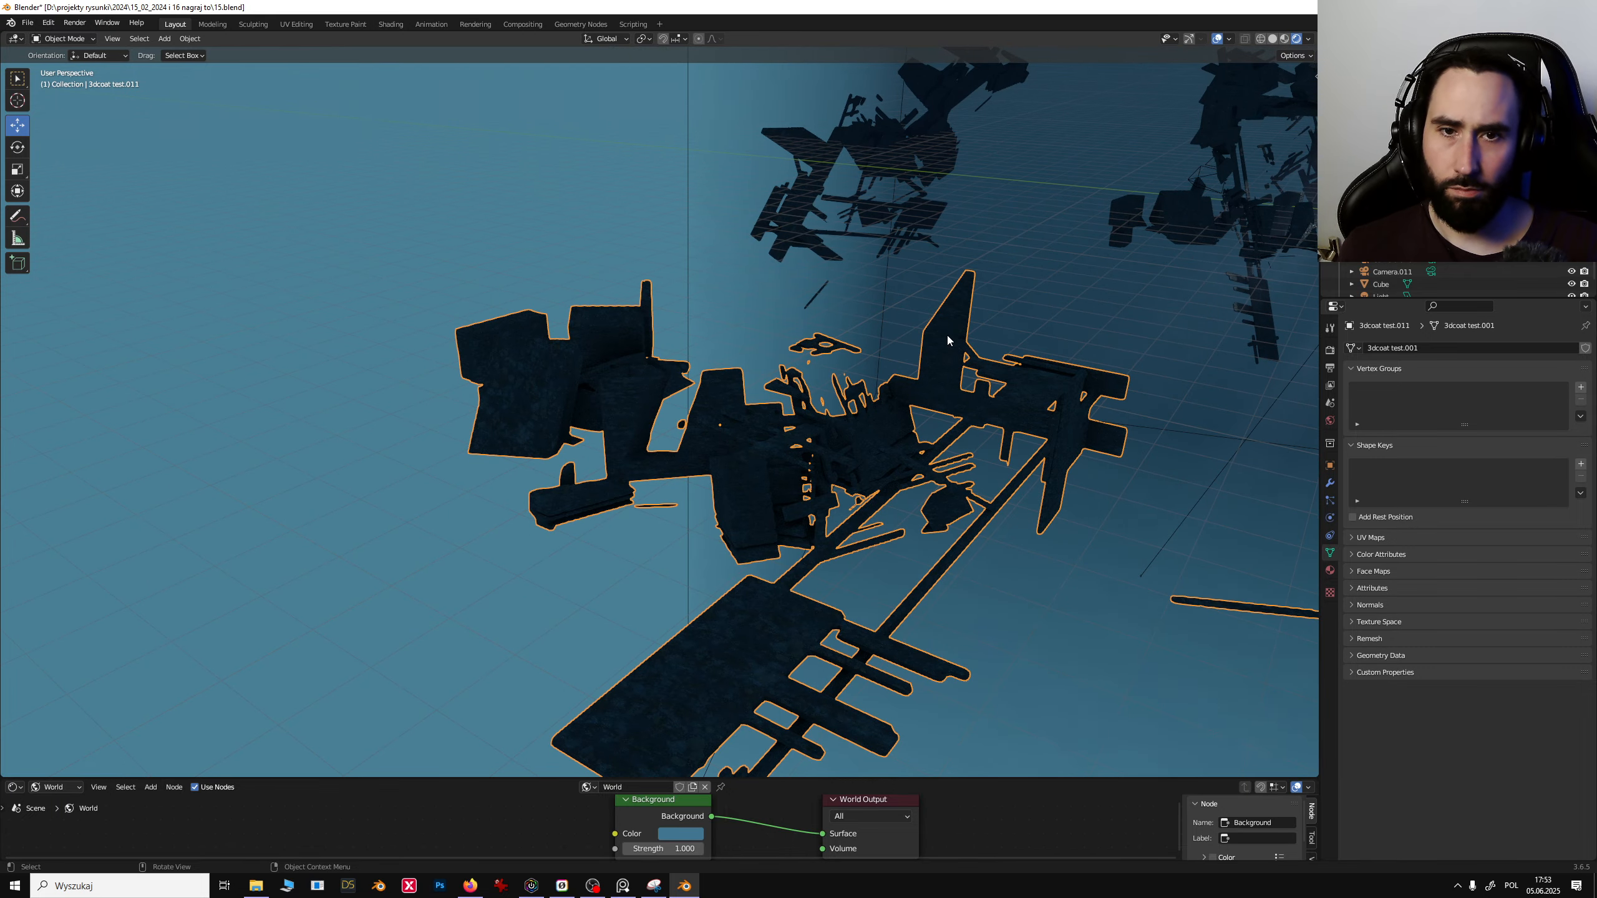
pyautogui.press('Delete')
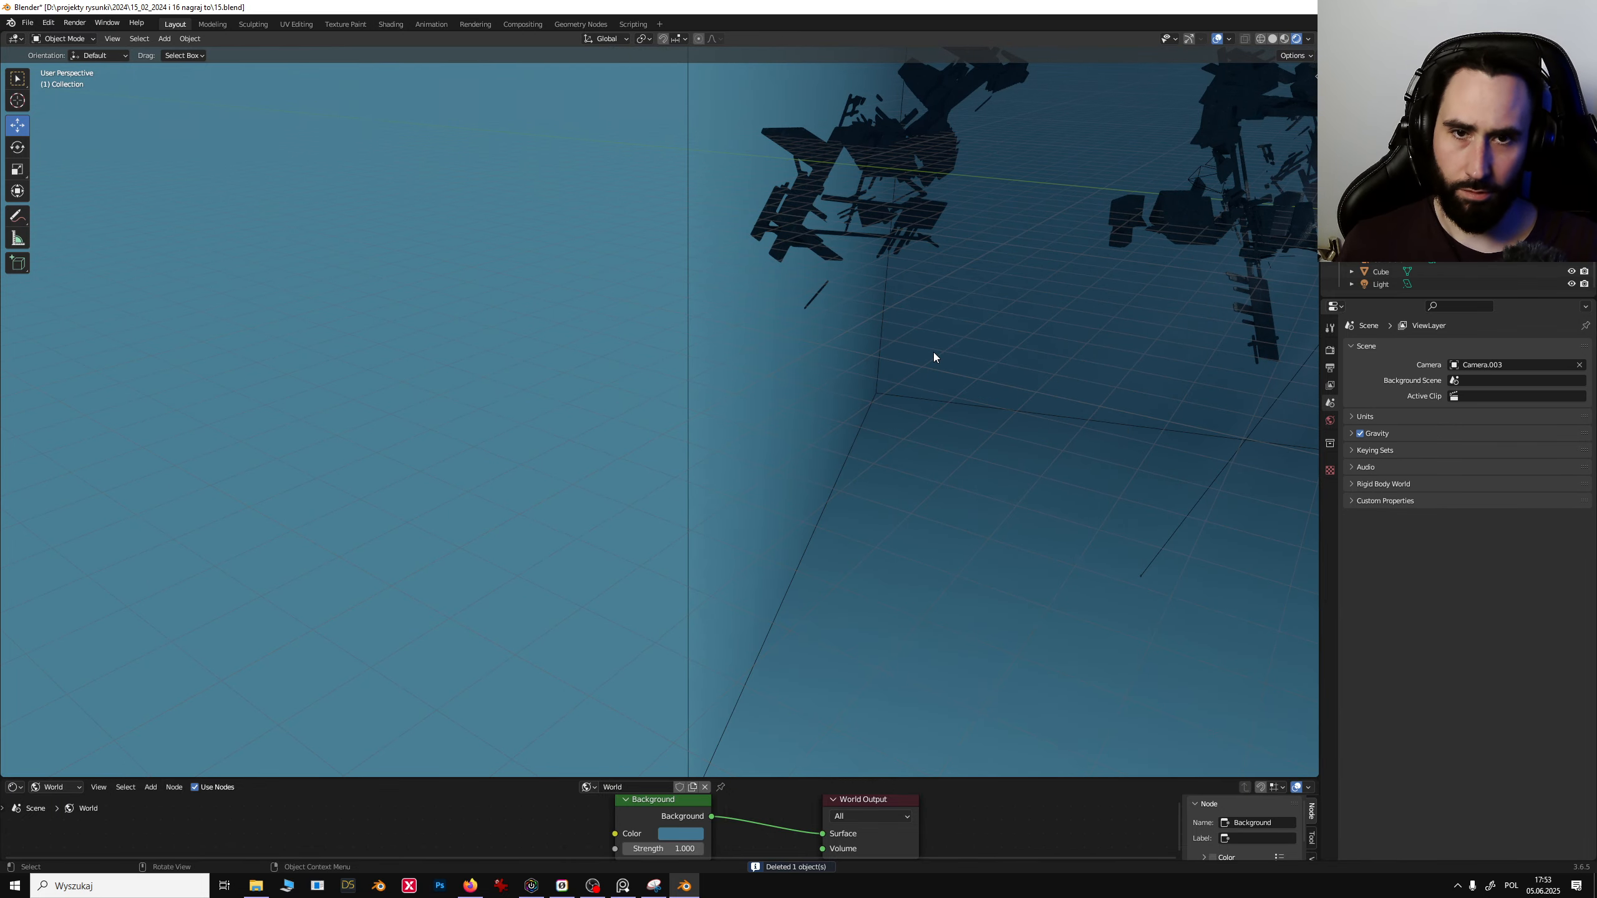
# - Orbit around the scene to examine the debris layout, selecting the Cube and the 3dcoat test.006 cluster
pyautogui.click(924, 284)
pyautogui.keyDown('shift'); pyautogui.moveTo(1022, 305); pyautogui.dragTo(477, 497, button='middle'); pyautogui.keyUp('shift')
pyautogui.keyDown('shift'); pyautogui.moveTo(748, 413); pyautogui.dragTo(289, 512, button='middle'); pyautogui.keyUp('shift')
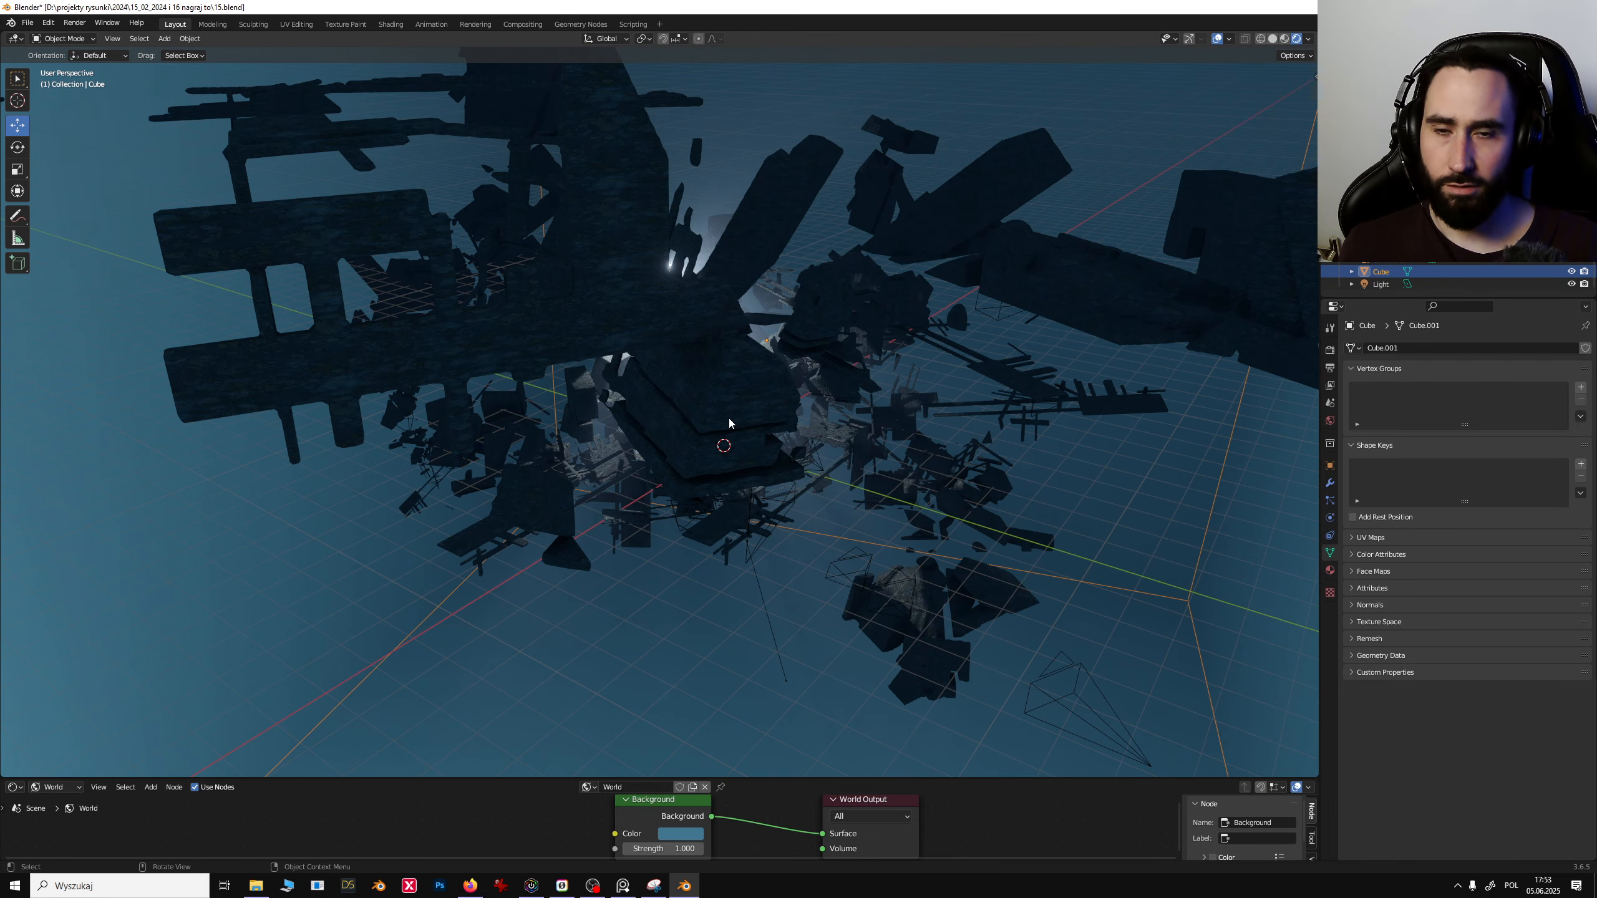
pyautogui.moveTo(731, 417); pyautogui.dragTo(536, 348, button='middle')
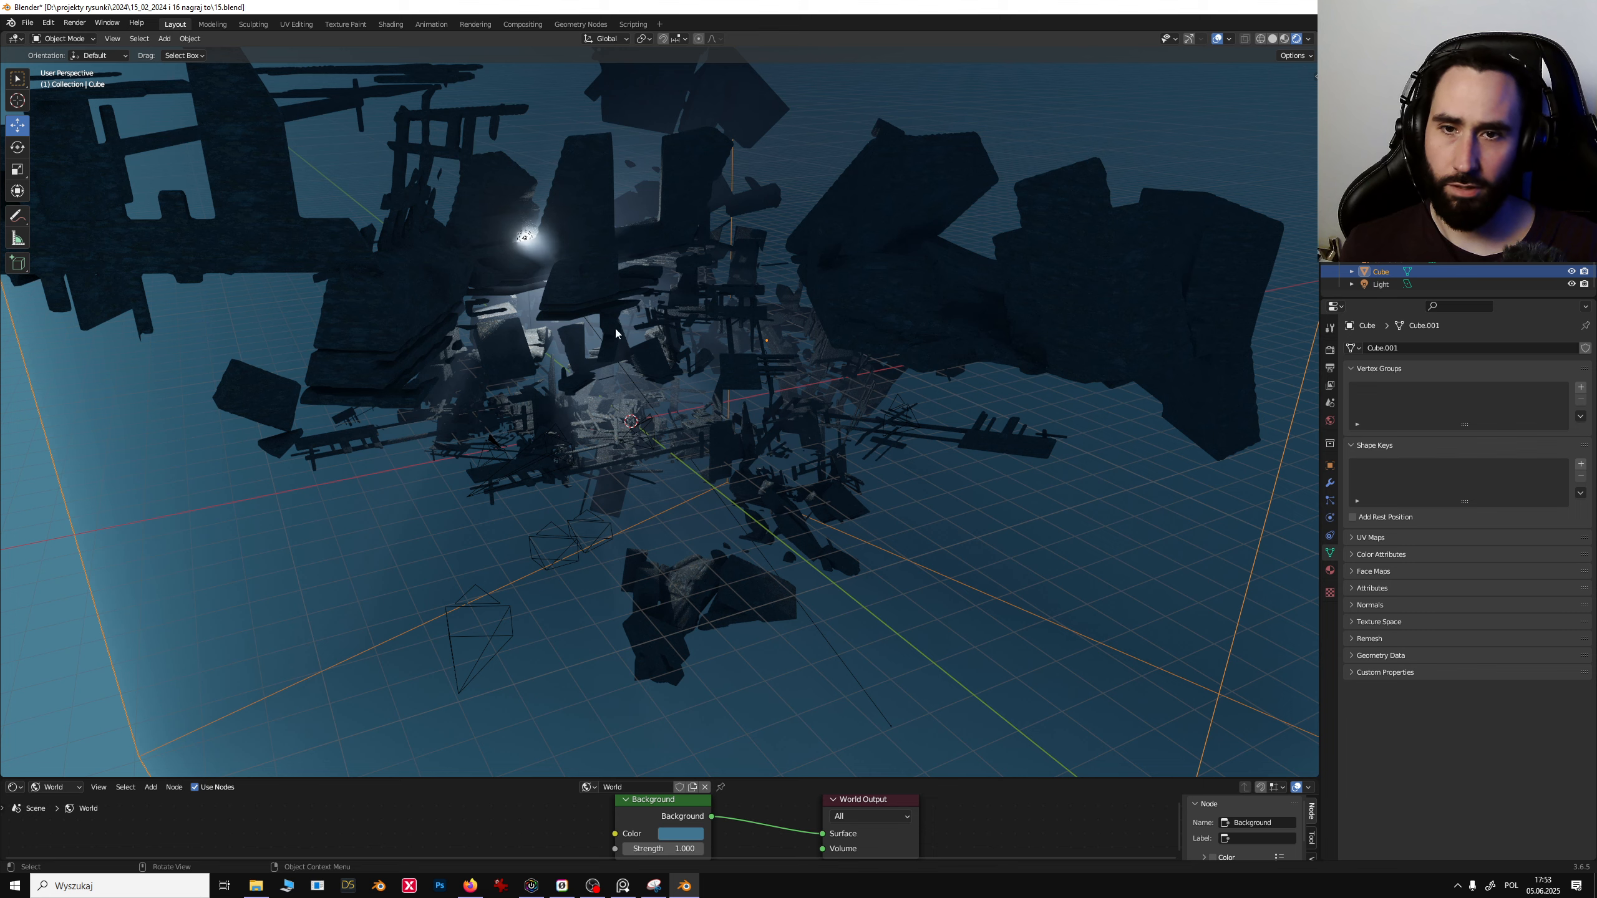
pyautogui.click(601, 304)
pyautogui.moveTo(601, 304); pyautogui.dragTo(685, 454, button='middle')
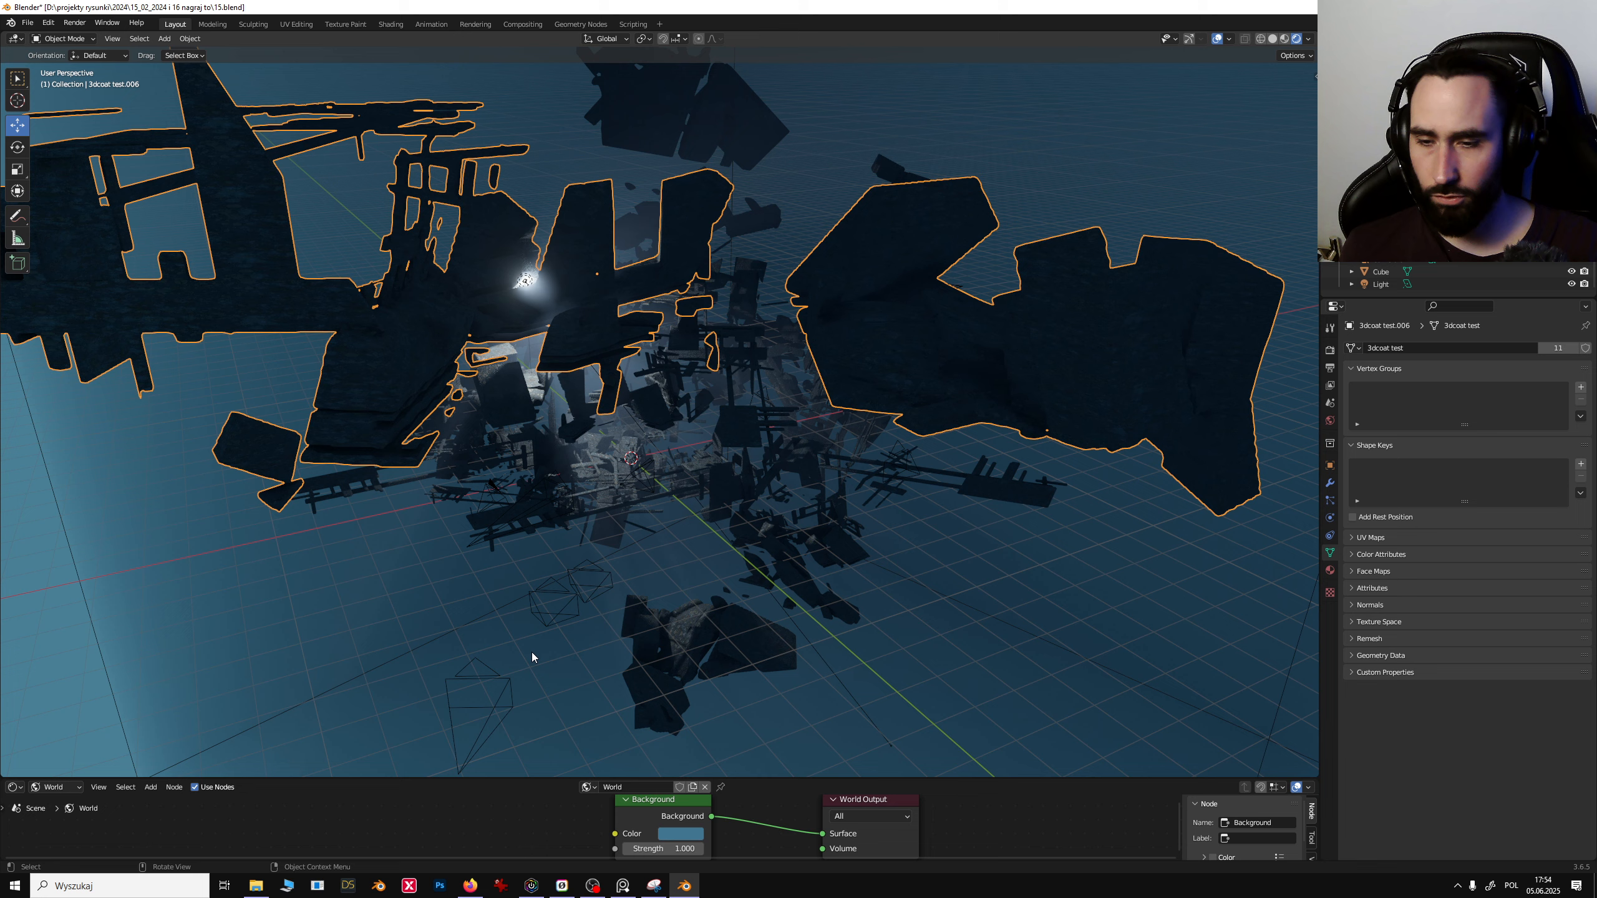
# - Switch to the reference board app and browse the concept renders and black-and-white thumbnail sketches
pyautogui.click(623, 887)
pyautogui.moveTo(902, 665); pyautogui.dragTo(784, 251, button='middle')
pyautogui.scroll(-4, 784, 251)
pyautogui.moveTo(988, 702); pyautogui.dragTo(568, 319, button='middle')
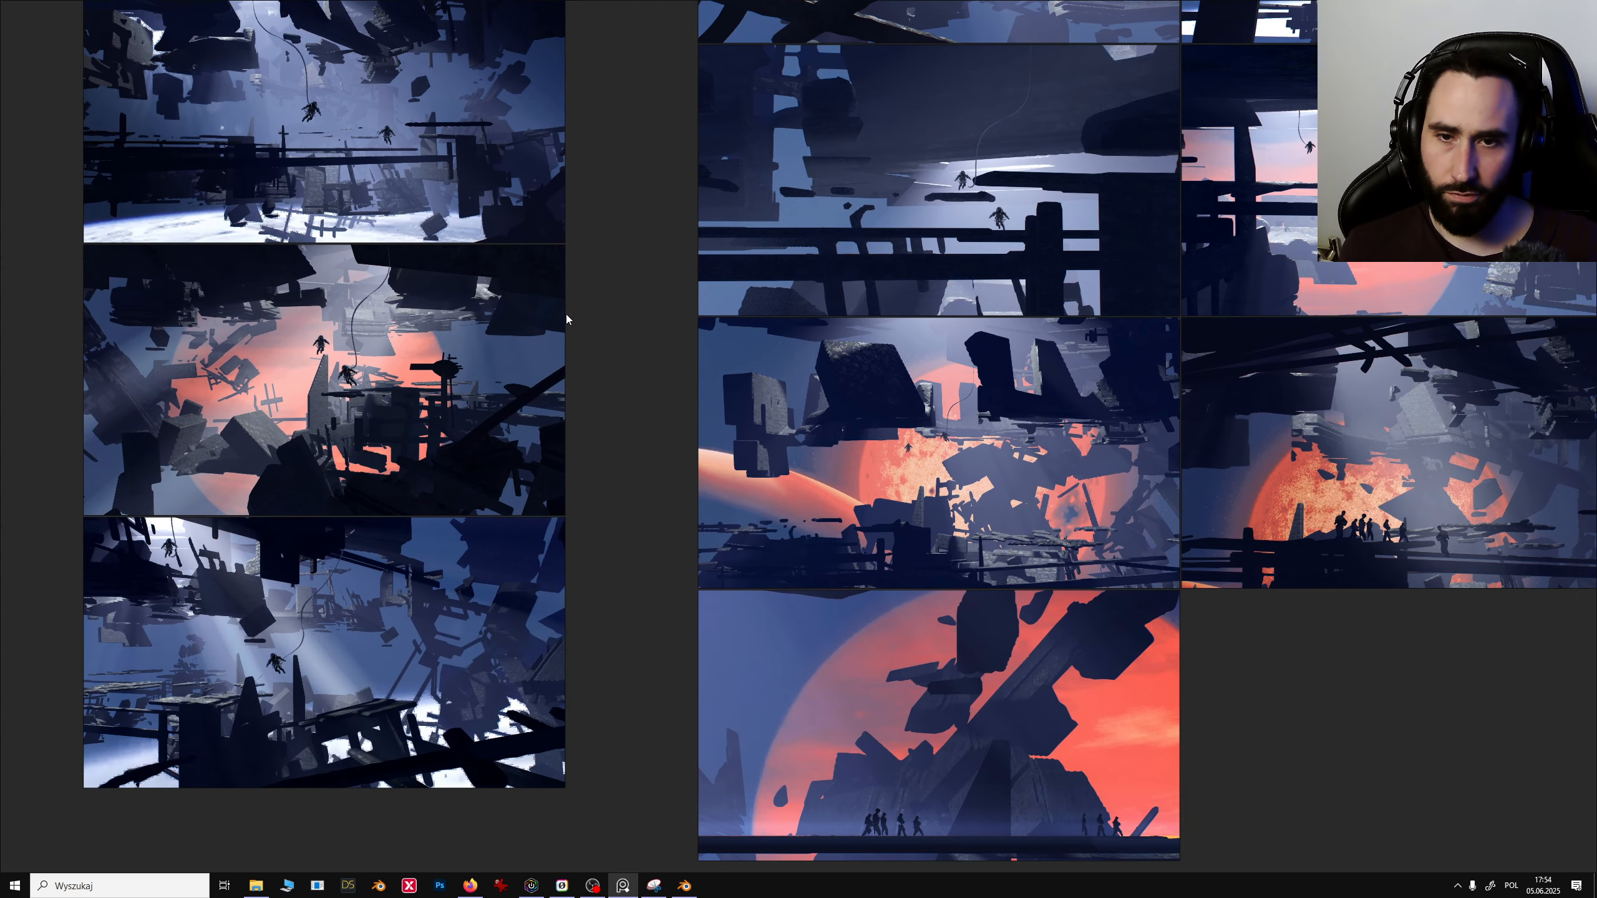
pyautogui.moveTo(889, 628); pyautogui.dragTo(782, 649, button='middle')
pyautogui.moveTo(968, 609); pyautogui.dragTo(733, 274, button='middle')
pyautogui.moveTo(859, 854); pyautogui.dragTo(733, 335, button='middle')
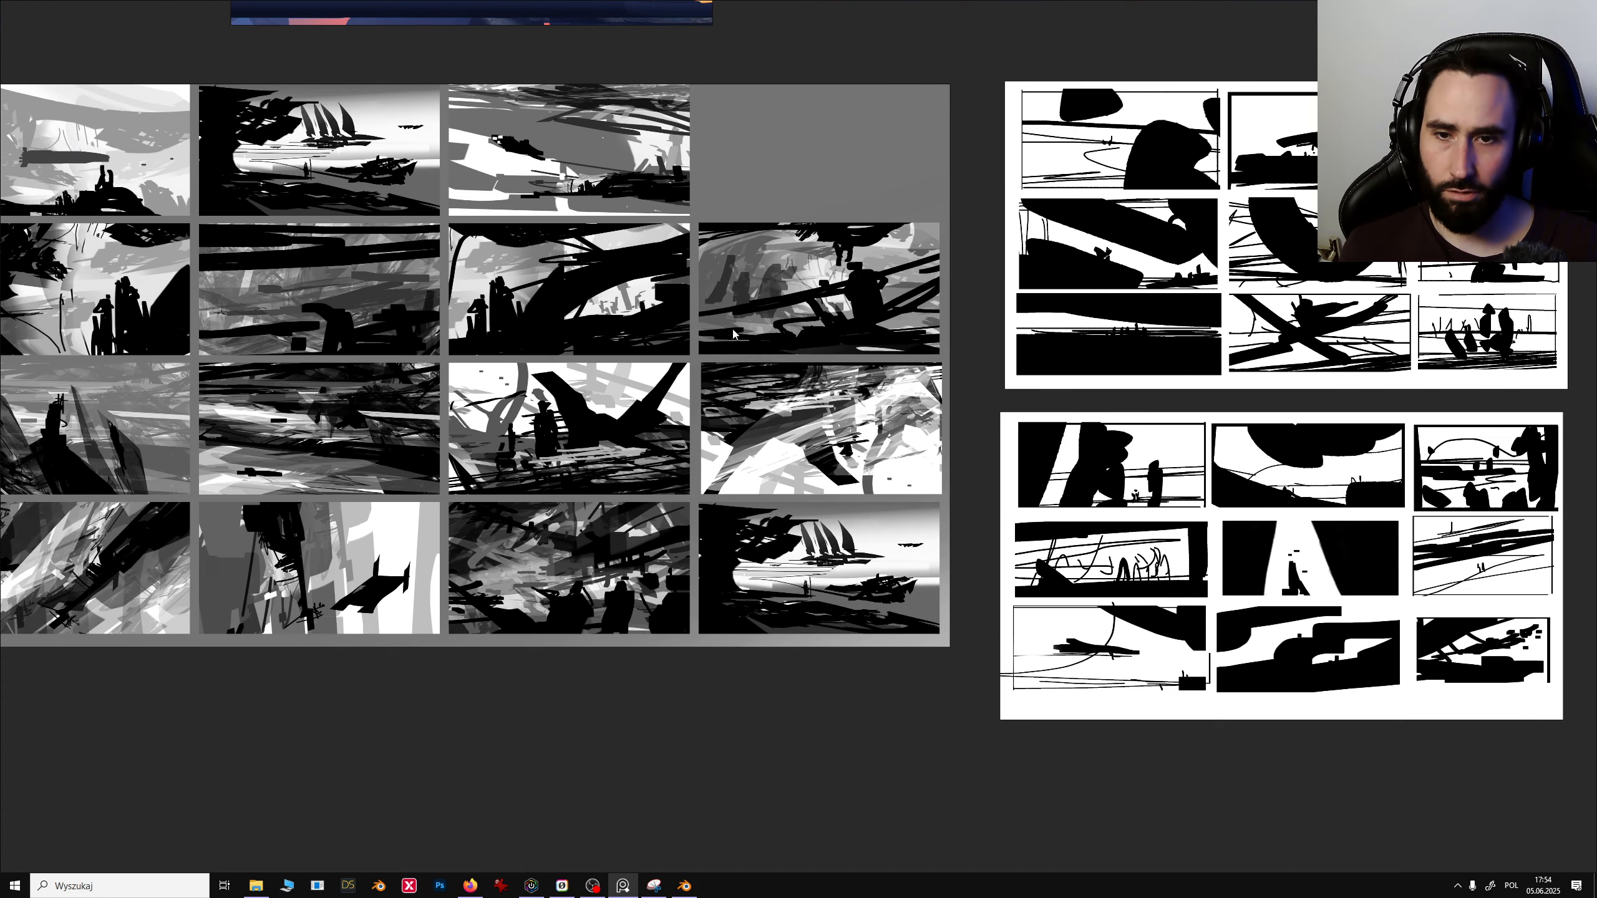
pyautogui.moveTo(1193, 313); pyautogui.dragTo(542, 381, button='middle')
pyautogui.scroll(3, 640, 370)
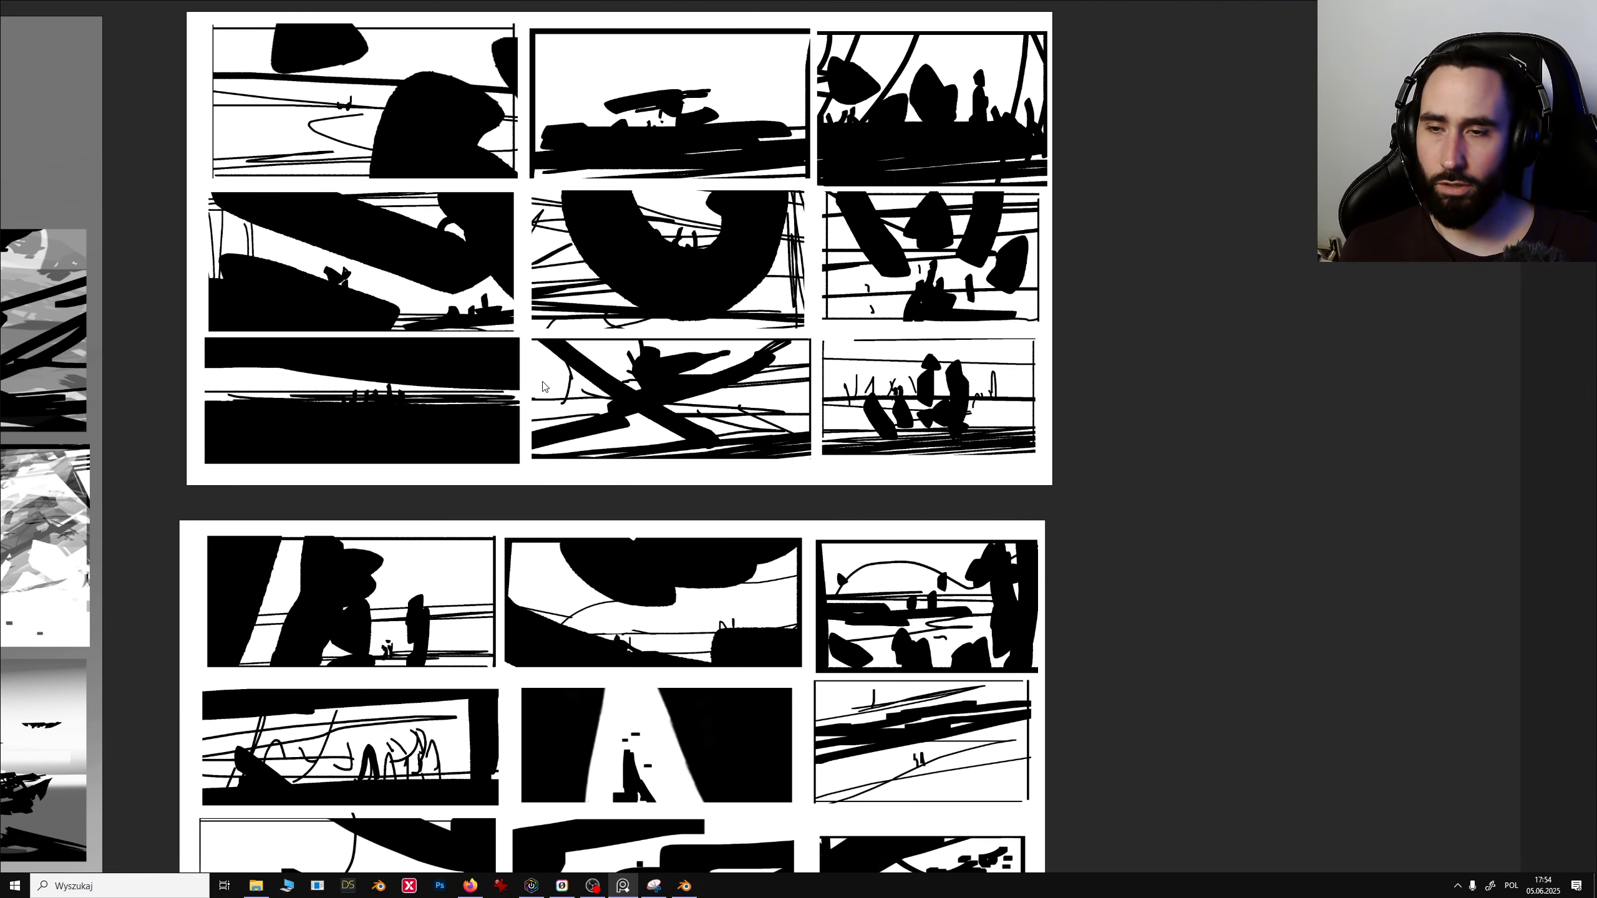
pyautogui.scroll(2, 542, 381)
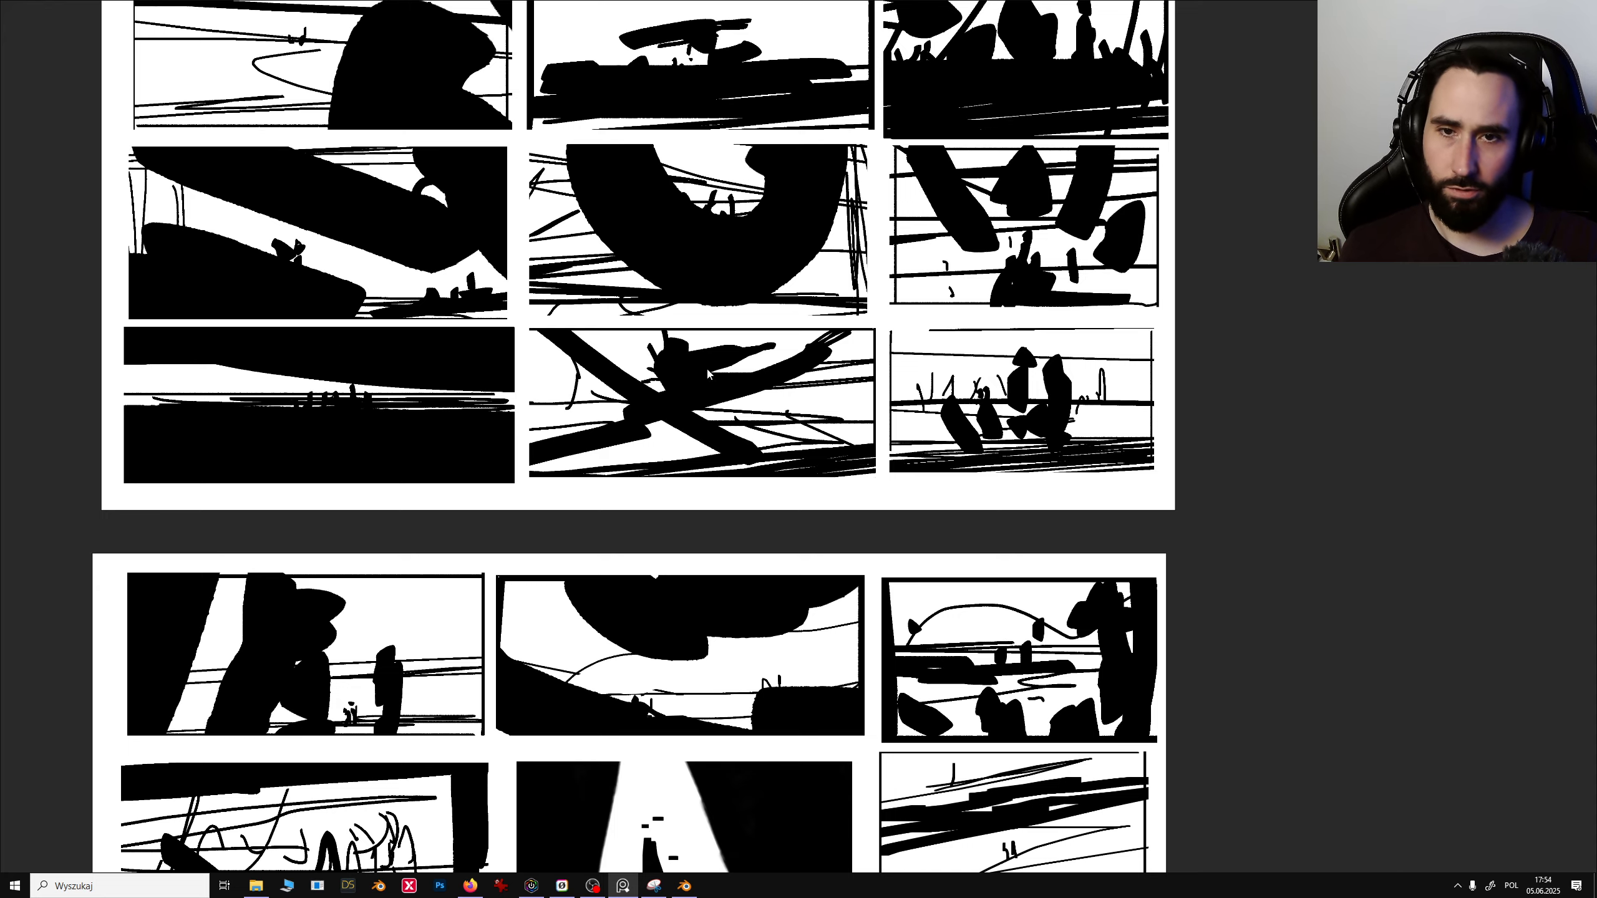
pyautogui.moveTo(589, 420); pyautogui.dragTo(1275, 609, button='middle')
pyautogui.moveTo(219, 123); pyautogui.dragTo(566, 374, button='middle')
pyautogui.scroll(2, 566, 375)
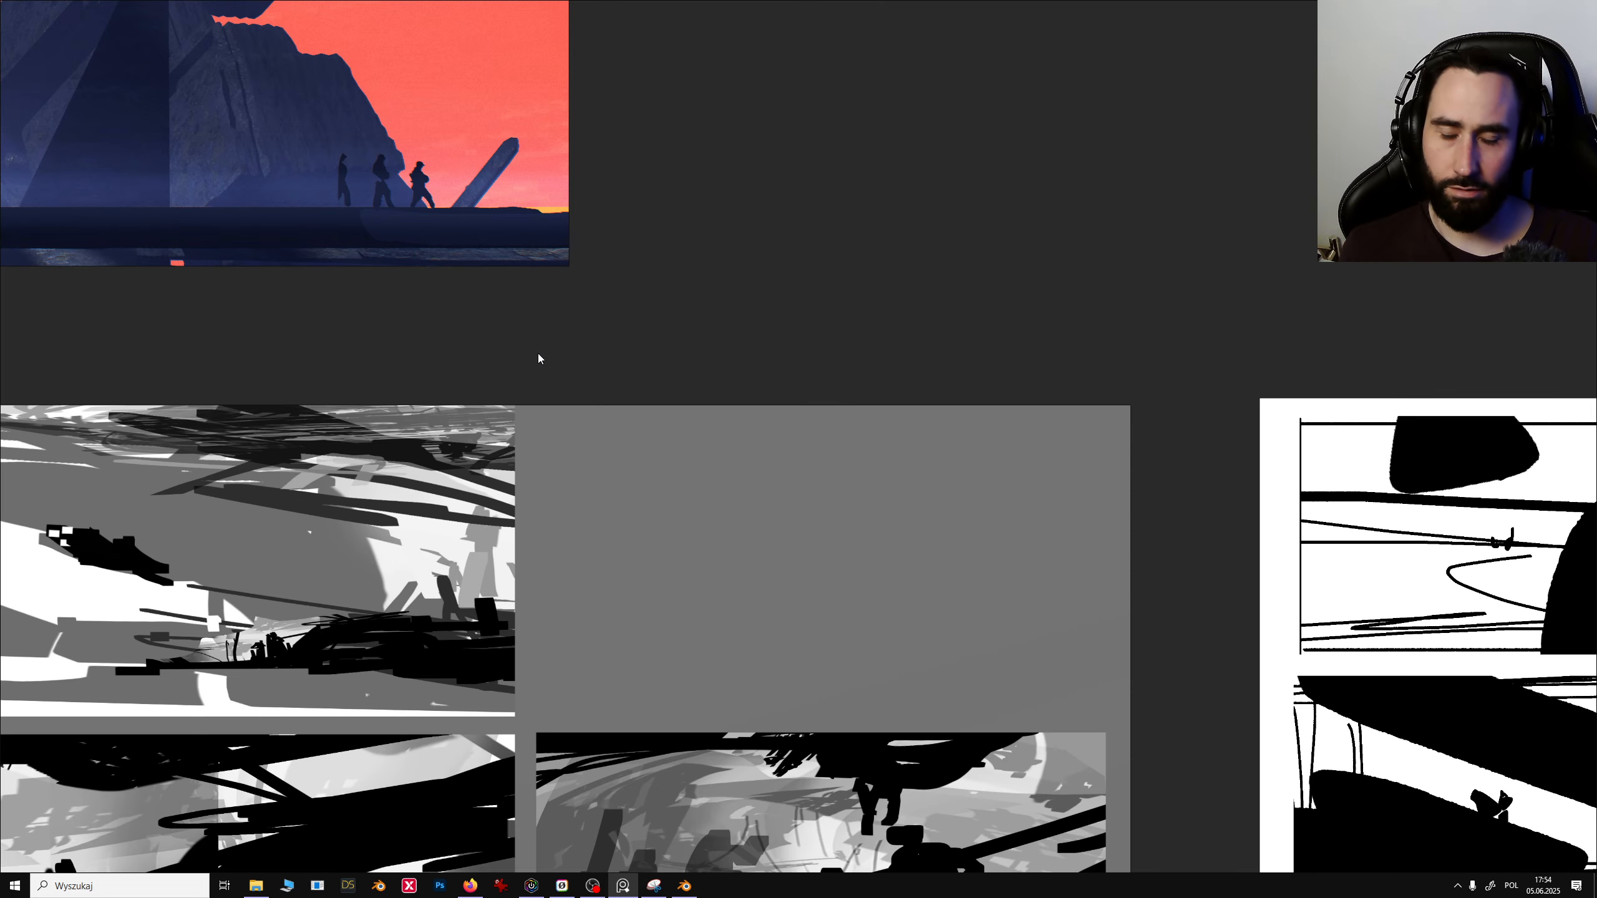
pyautogui.moveTo(416, 332); pyautogui.dragTo(747, 364, button='middle')
pyautogui.moveTo(454, 542)
pyautogui.mouseDown(button='middle')
pyautogui.moveTo(572, 237)
pyautogui.moveTo(625, 177)
pyautogui.mouseUp(button='middle')
pyautogui.moveTo(529, 487); pyautogui.dragTo(581, 333, button='middle')
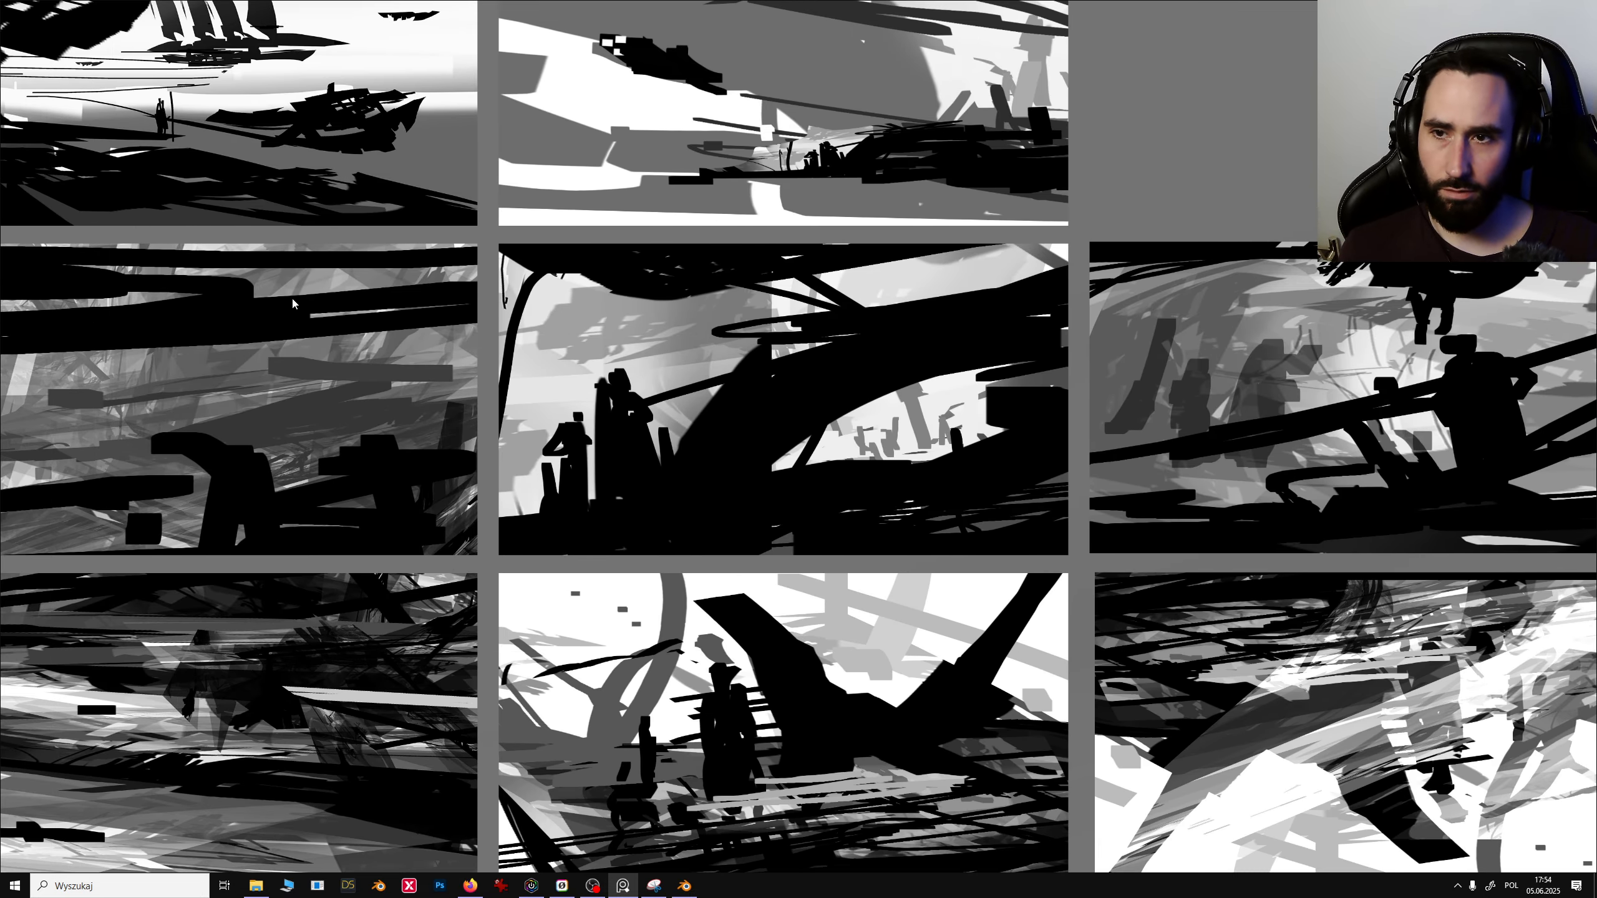
pyautogui.moveTo(292, 304); pyautogui.dragTo(332, 343, button='middle')
pyautogui.moveTo(360, 255); pyautogui.dragTo(662, 593, button='middle')
pyautogui.scroll(-4, 472, 375)
pyautogui.moveTo(462, 313); pyautogui.dragTo(289, 521, button='middle')
pyautogui.moveTo(1205, 731); pyautogui.dragTo(845, 707, button='middle')
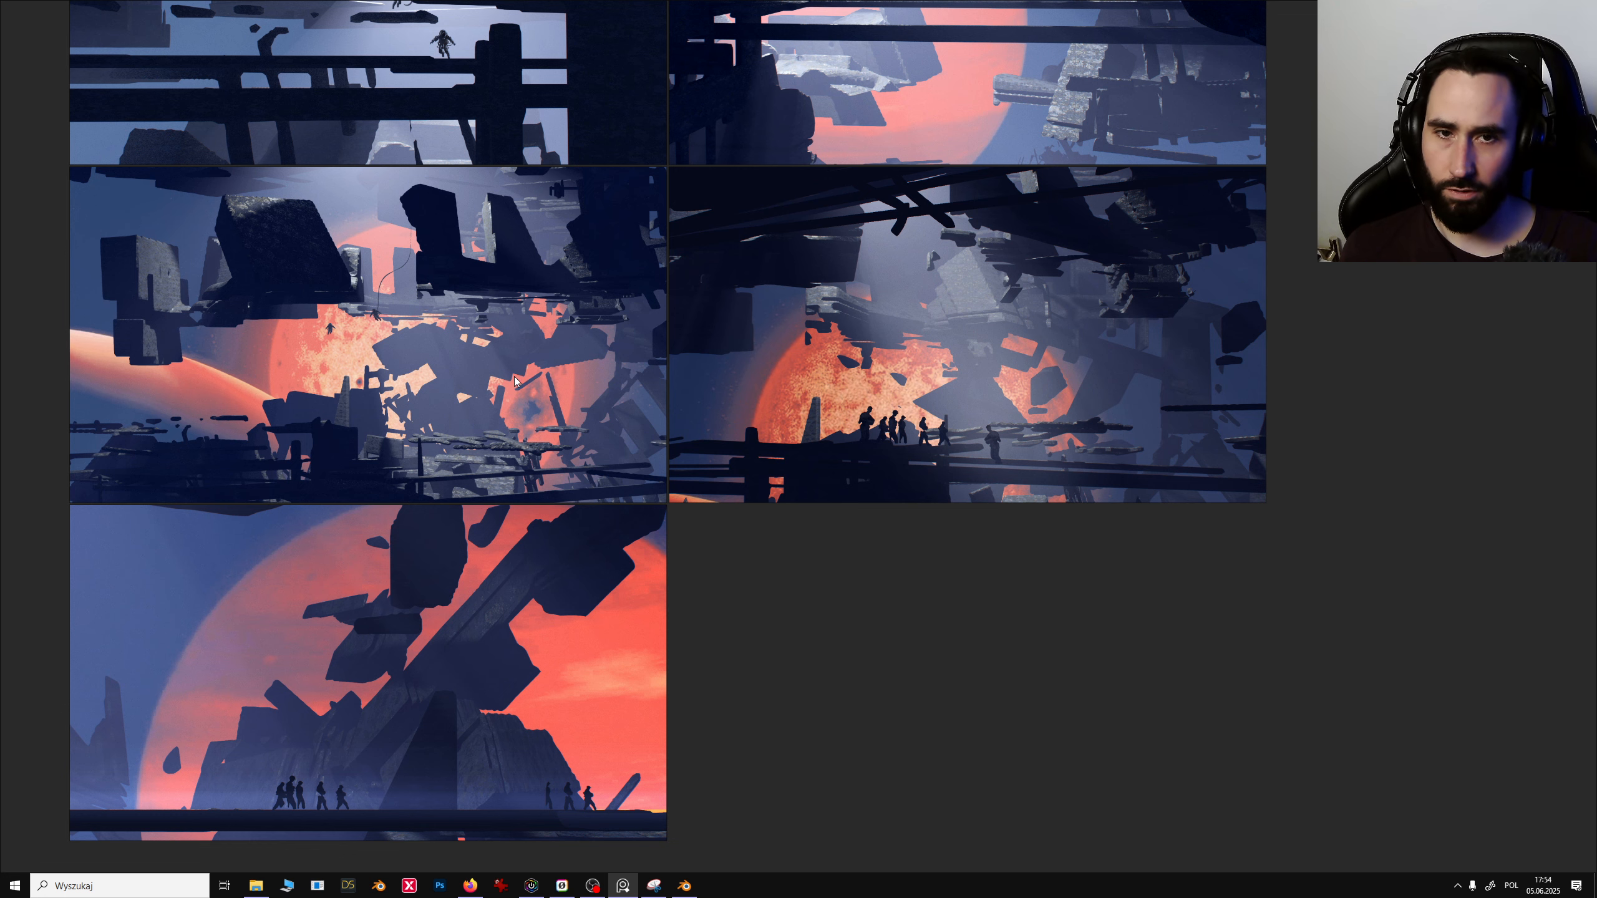
pyautogui.moveTo(514, 380)
pyautogui.mouseDown(button='middle')
pyautogui.moveTo(533, 380)
pyautogui.moveTo(512, 383)
pyautogui.moveTo(526, 395)
pyautogui.mouseUp(button='middle')
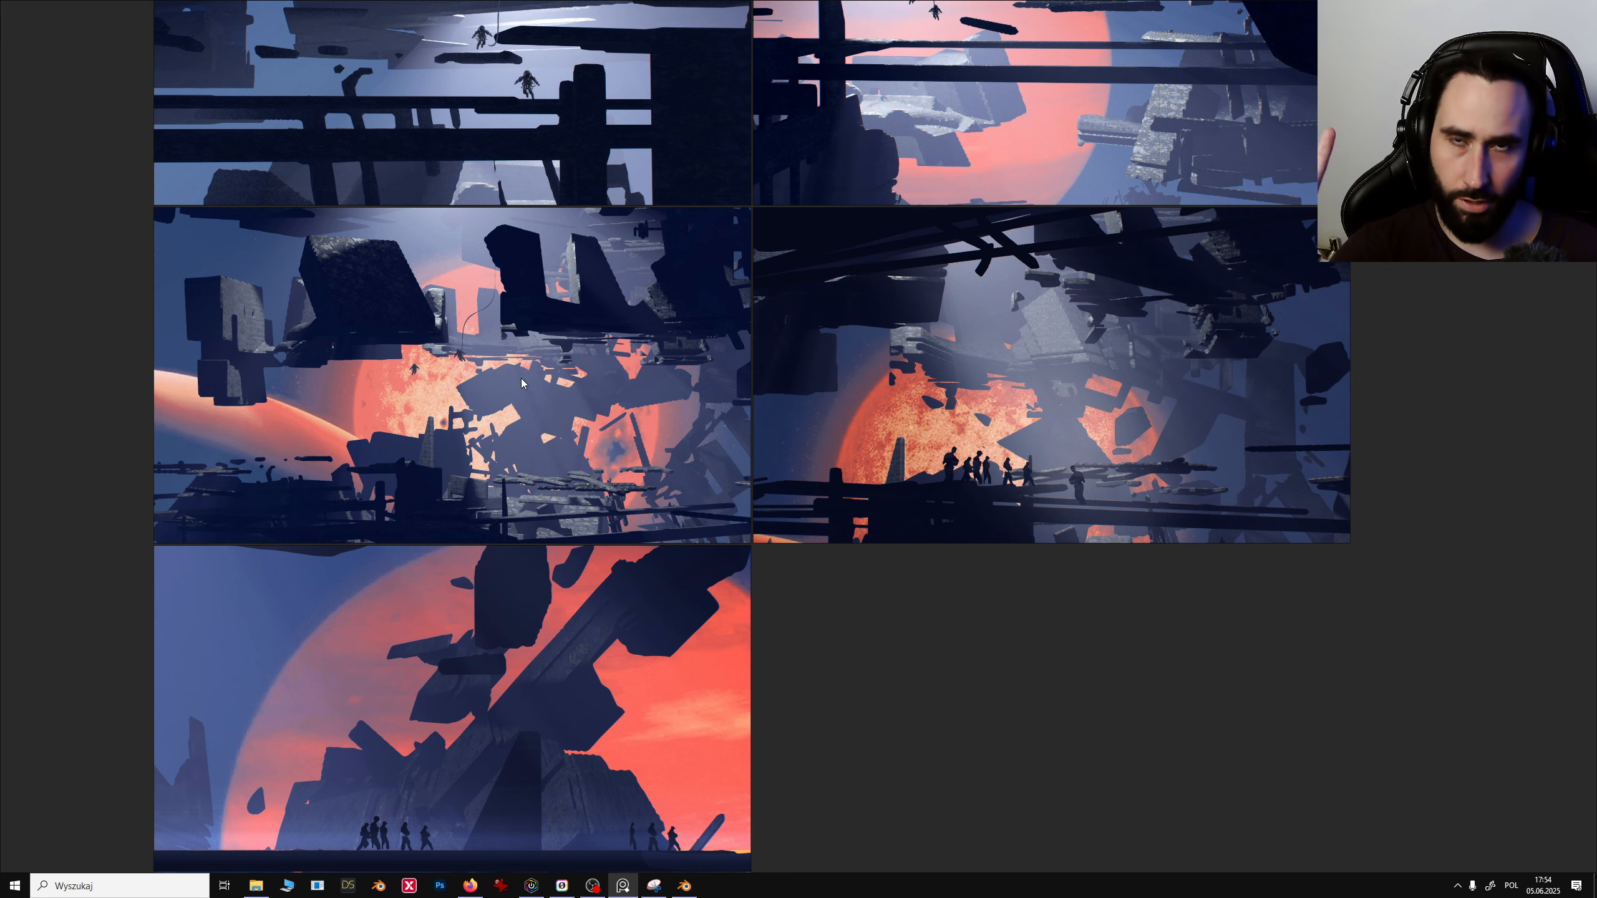
pyautogui.moveTo(464, 315); pyautogui.dragTo(968, 535, button='middle')
pyautogui.moveTo(582, 383); pyautogui.dragTo(846, 470, button='middle')
pyautogui.moveTo(455, 457); pyautogui.dragTo(642, 467, button='middle')
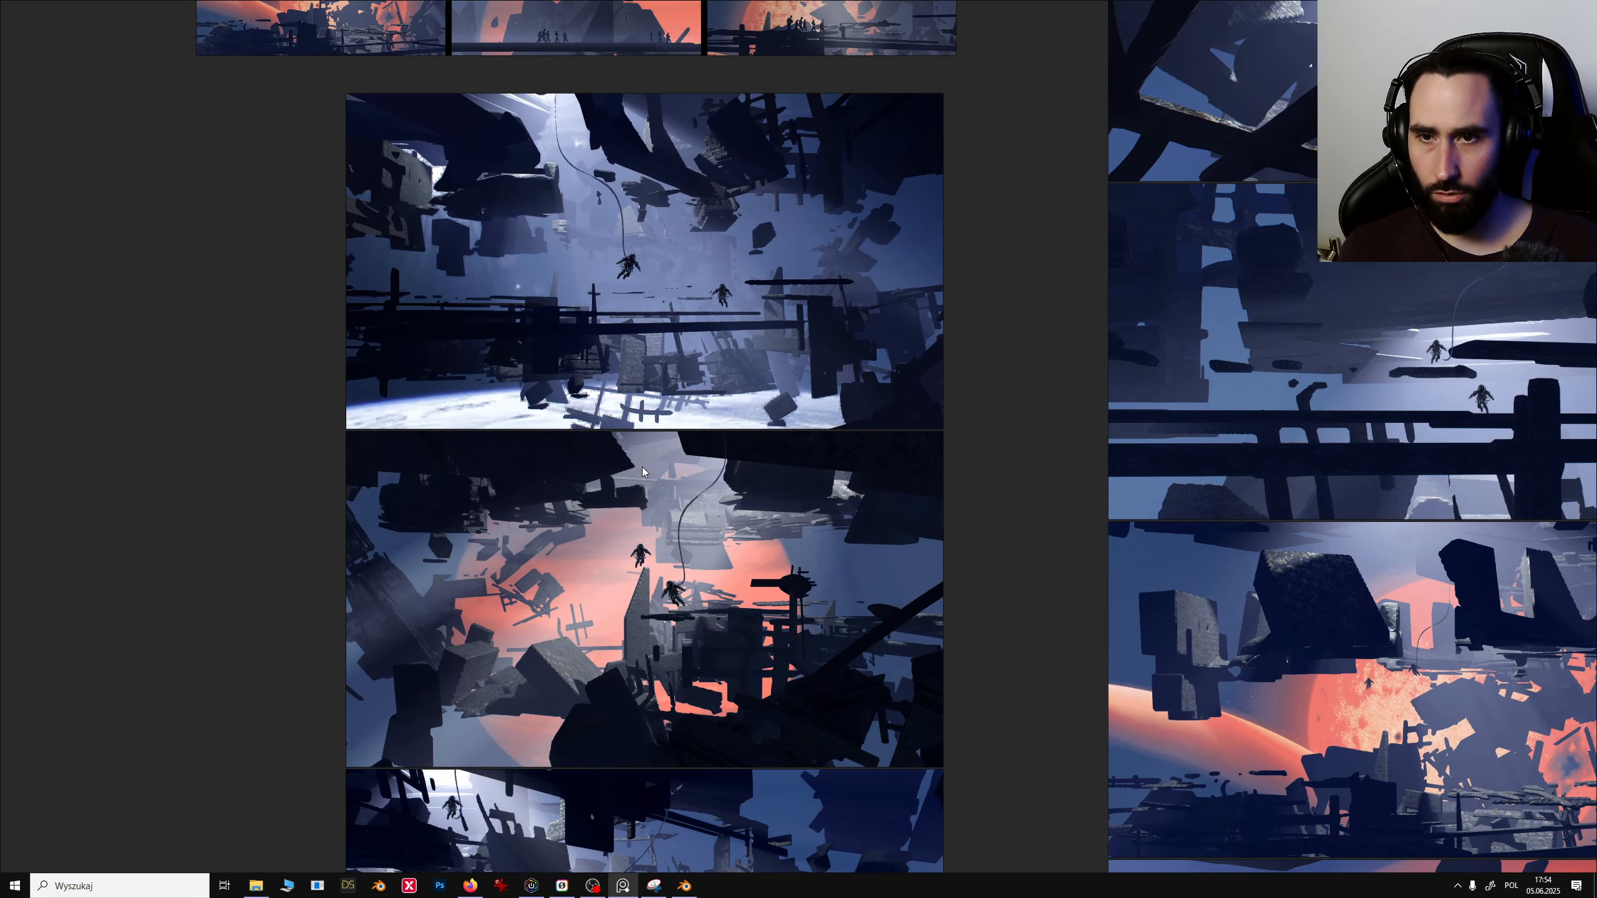
pyautogui.moveTo(549, 236); pyautogui.dragTo(609, 387, button='middle')
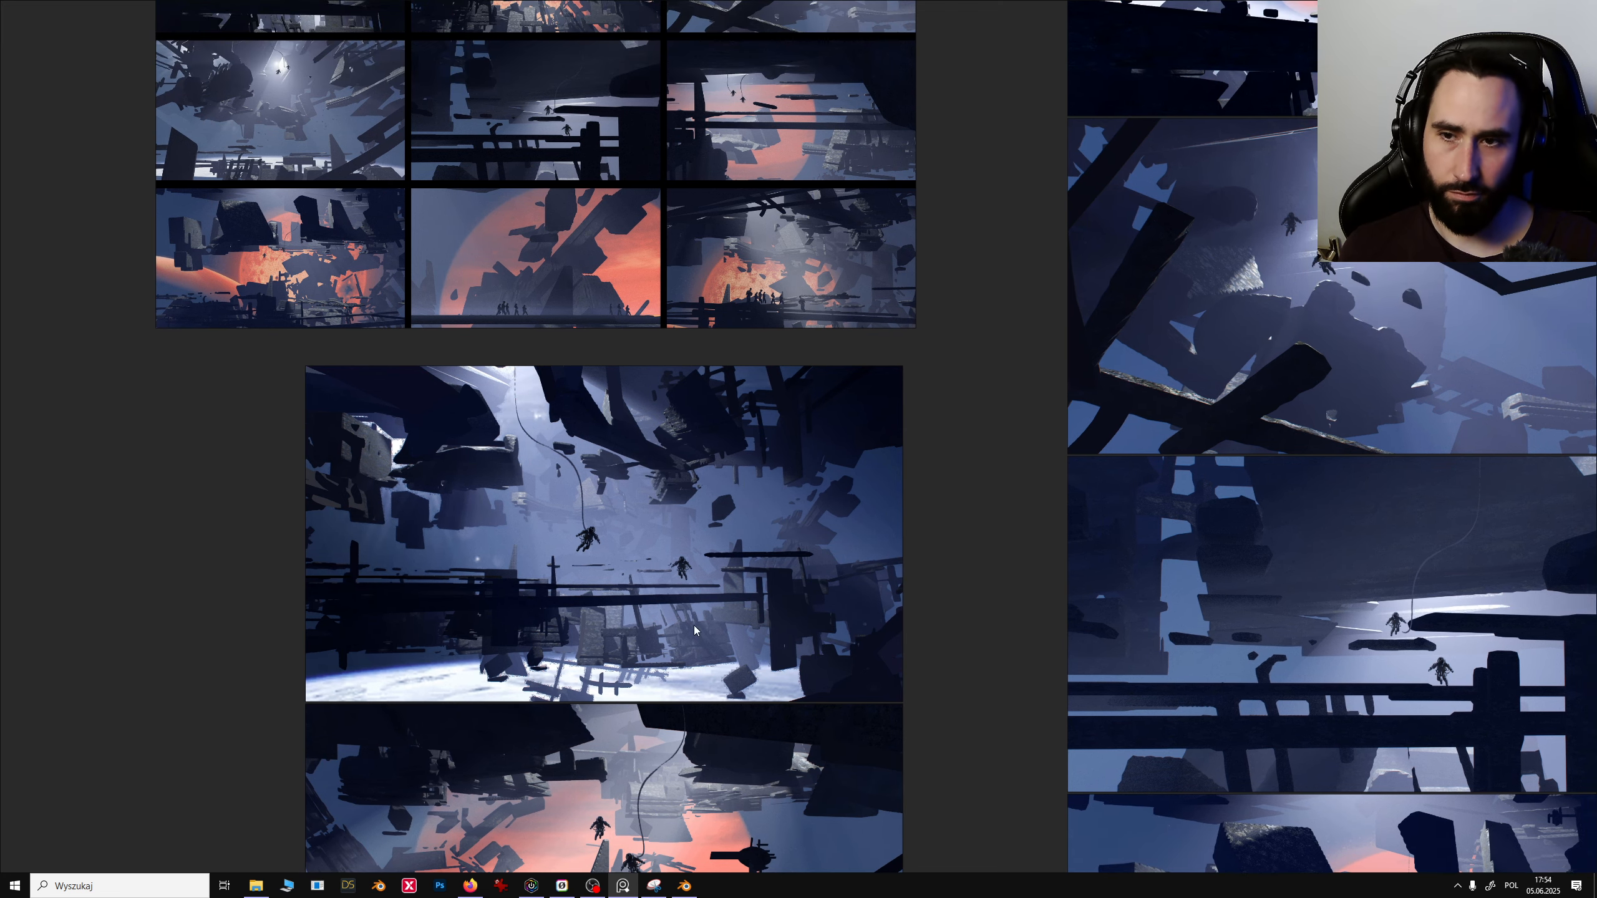
pyautogui.scroll(5, 641, 497)
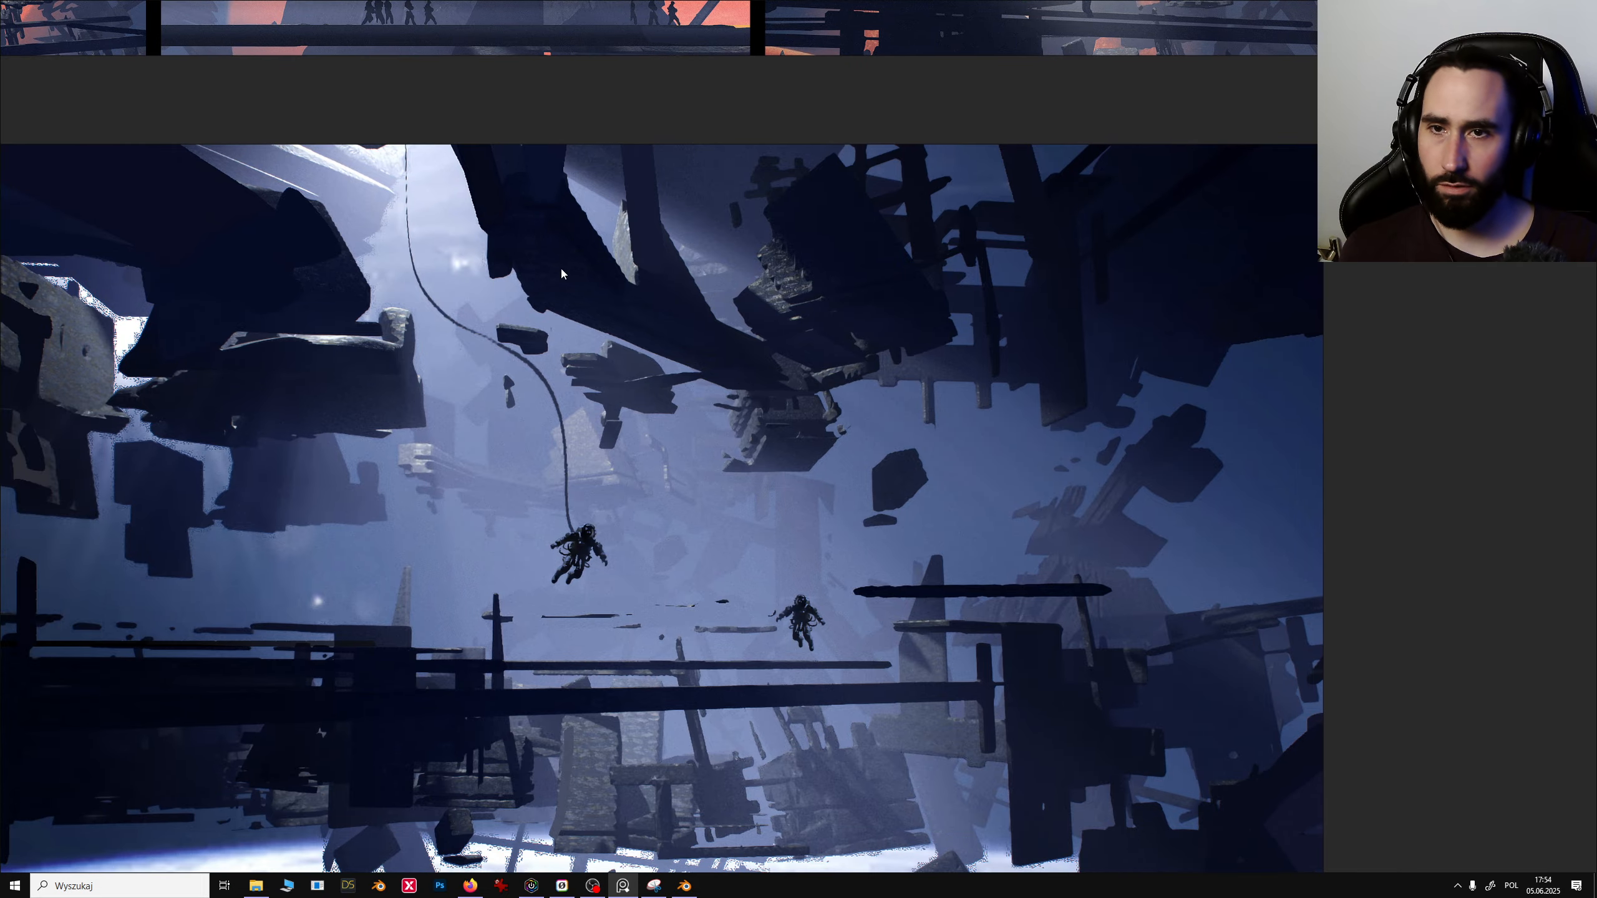
pyautogui.moveTo(498, 605); pyautogui.dragTo(501, 585, button='middle')
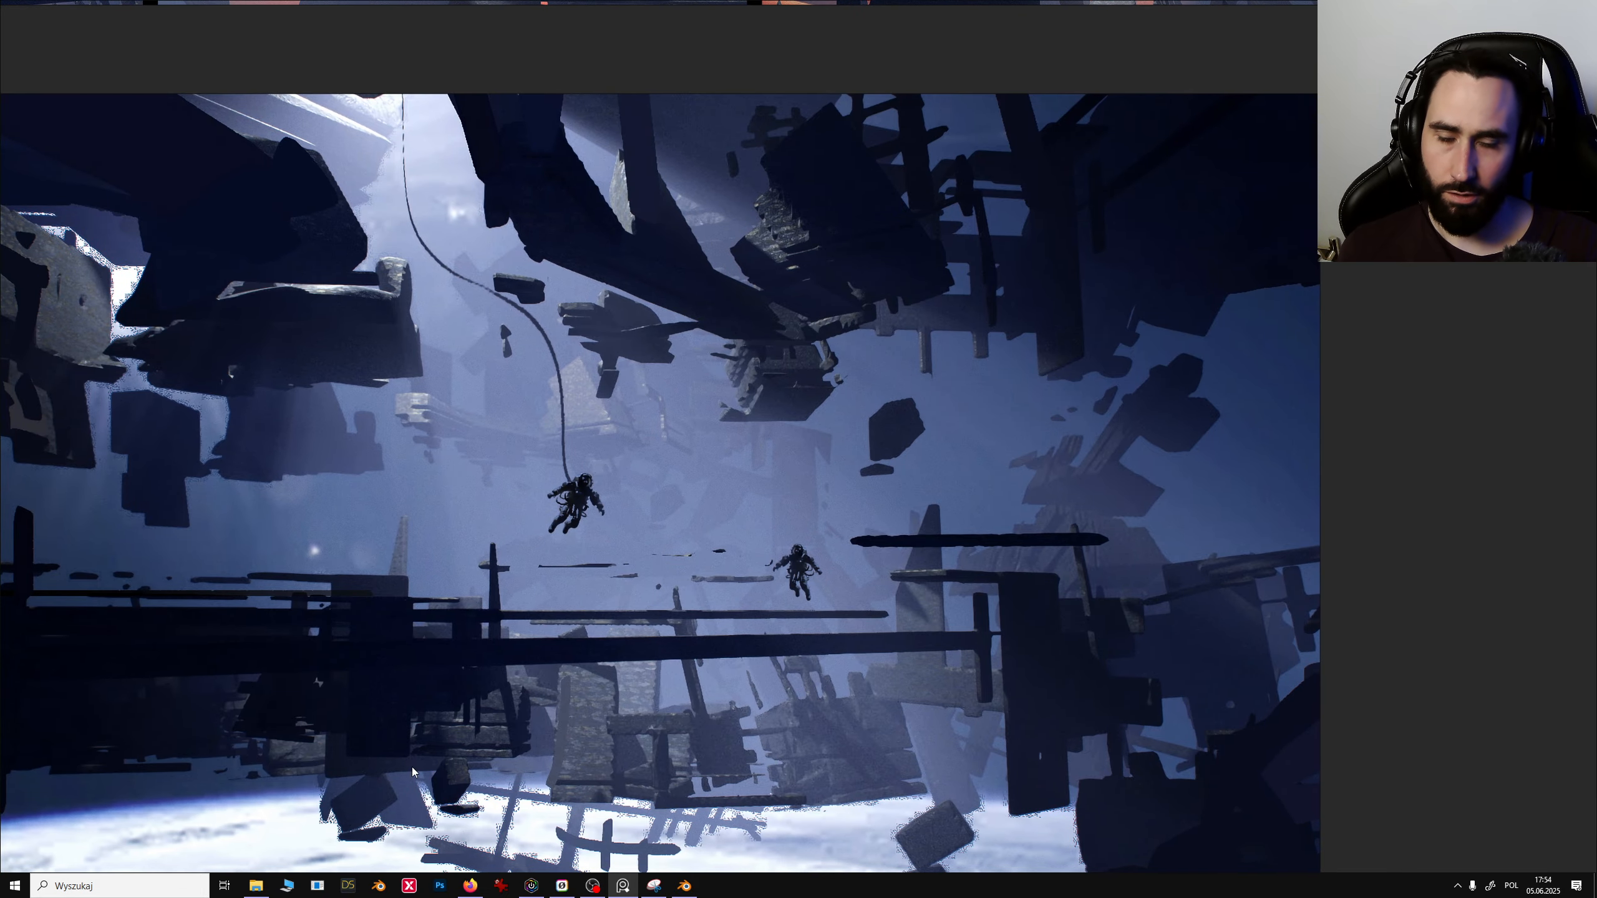
# - Return to Blender and look through Camera.005, then Camera.004, as the active camera
pyautogui.click(685, 886)
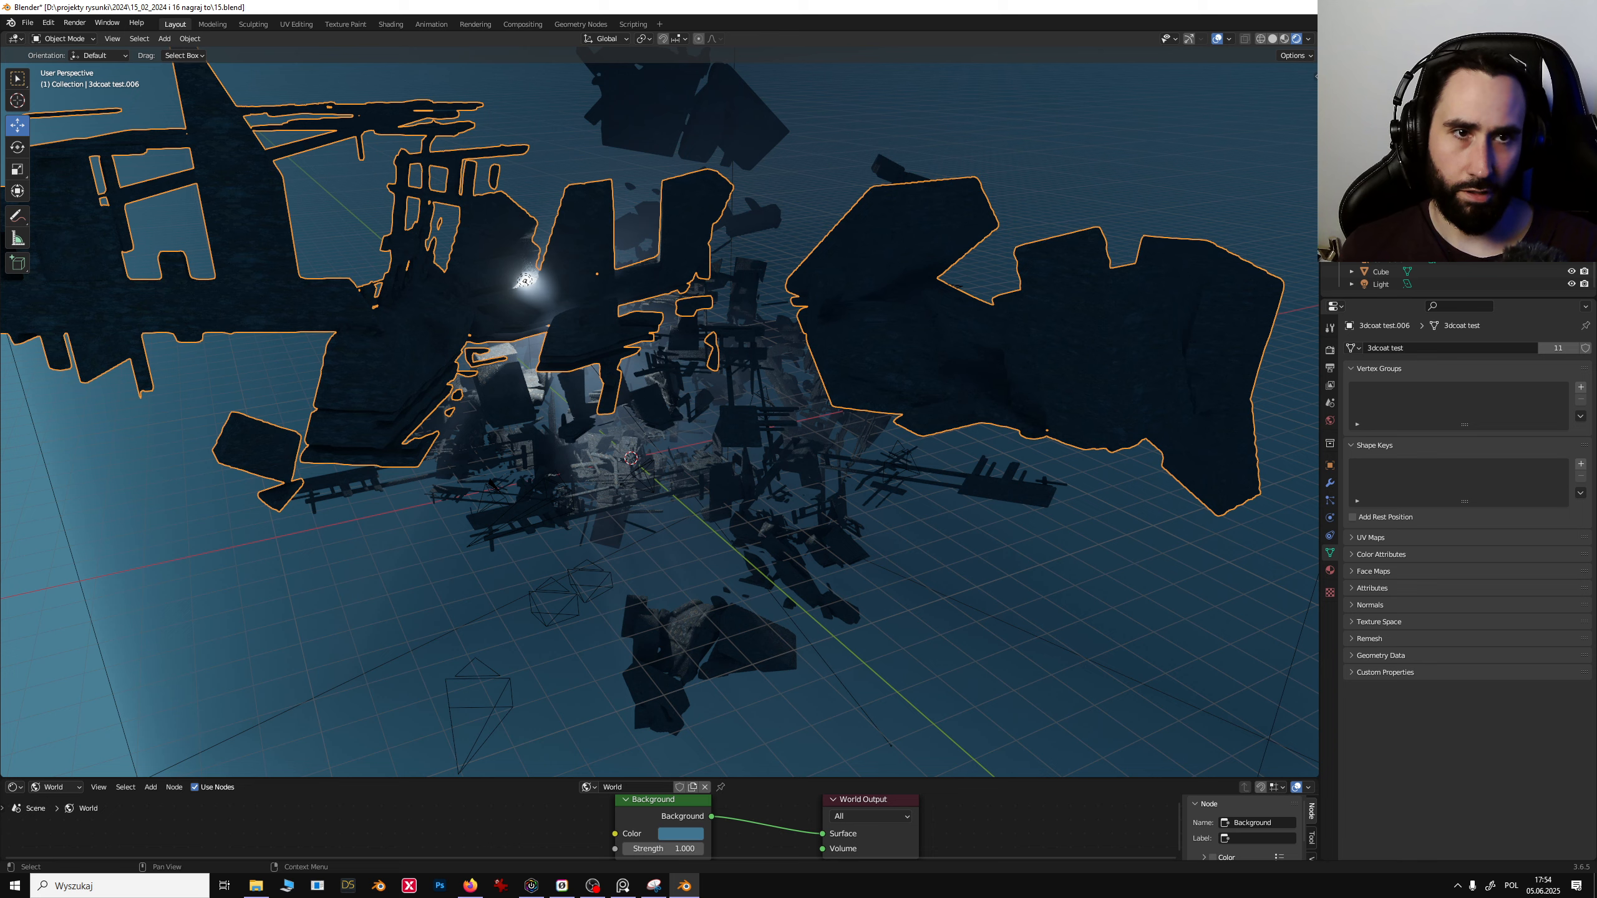
pyautogui.click(589, 585)
pyautogui.press('ctrl+KP_0')
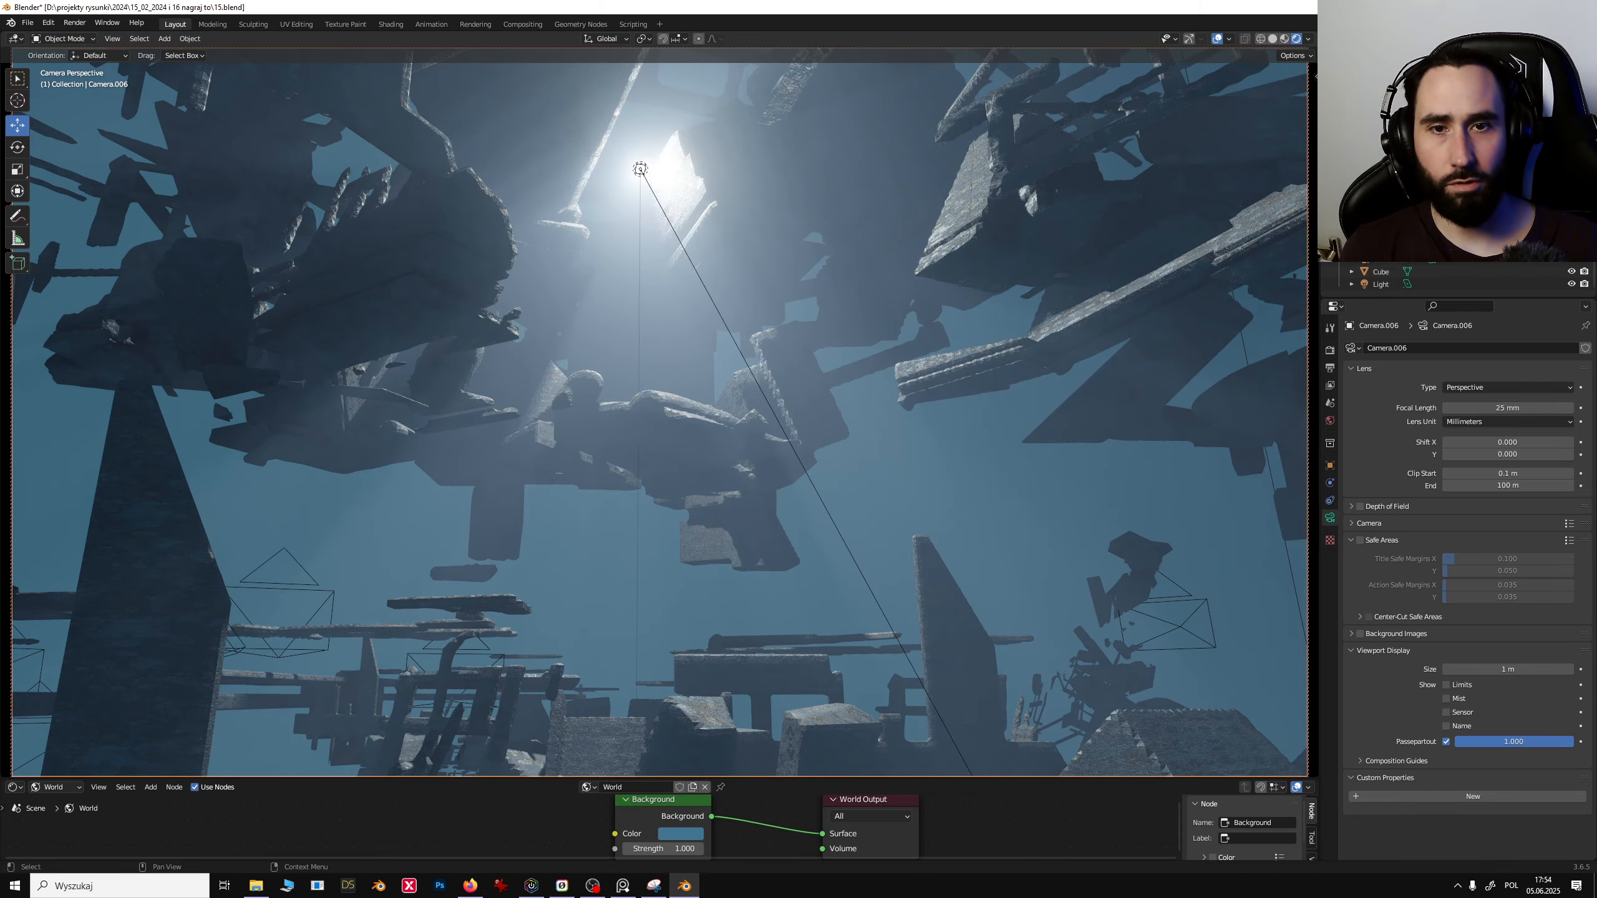
pyautogui.click(1432, 246)
pyautogui.click(1432, 234)
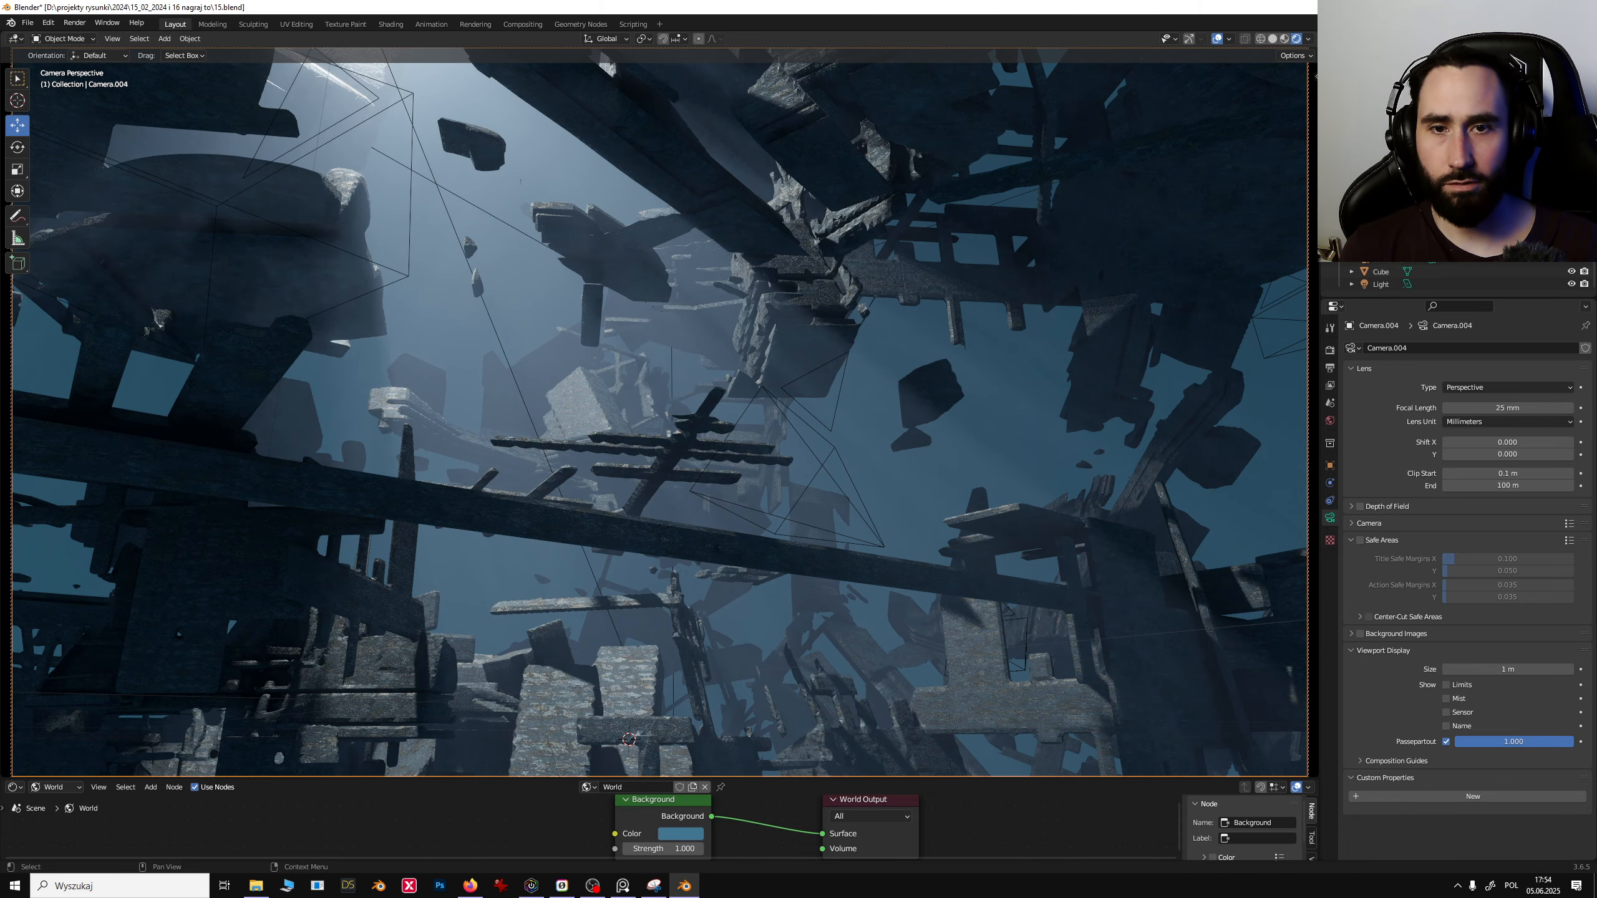
# - Select the debris clusters visible in the camera shot one by one to identify them
pyautogui.click(788, 314)
pyautogui.click(428, 450)
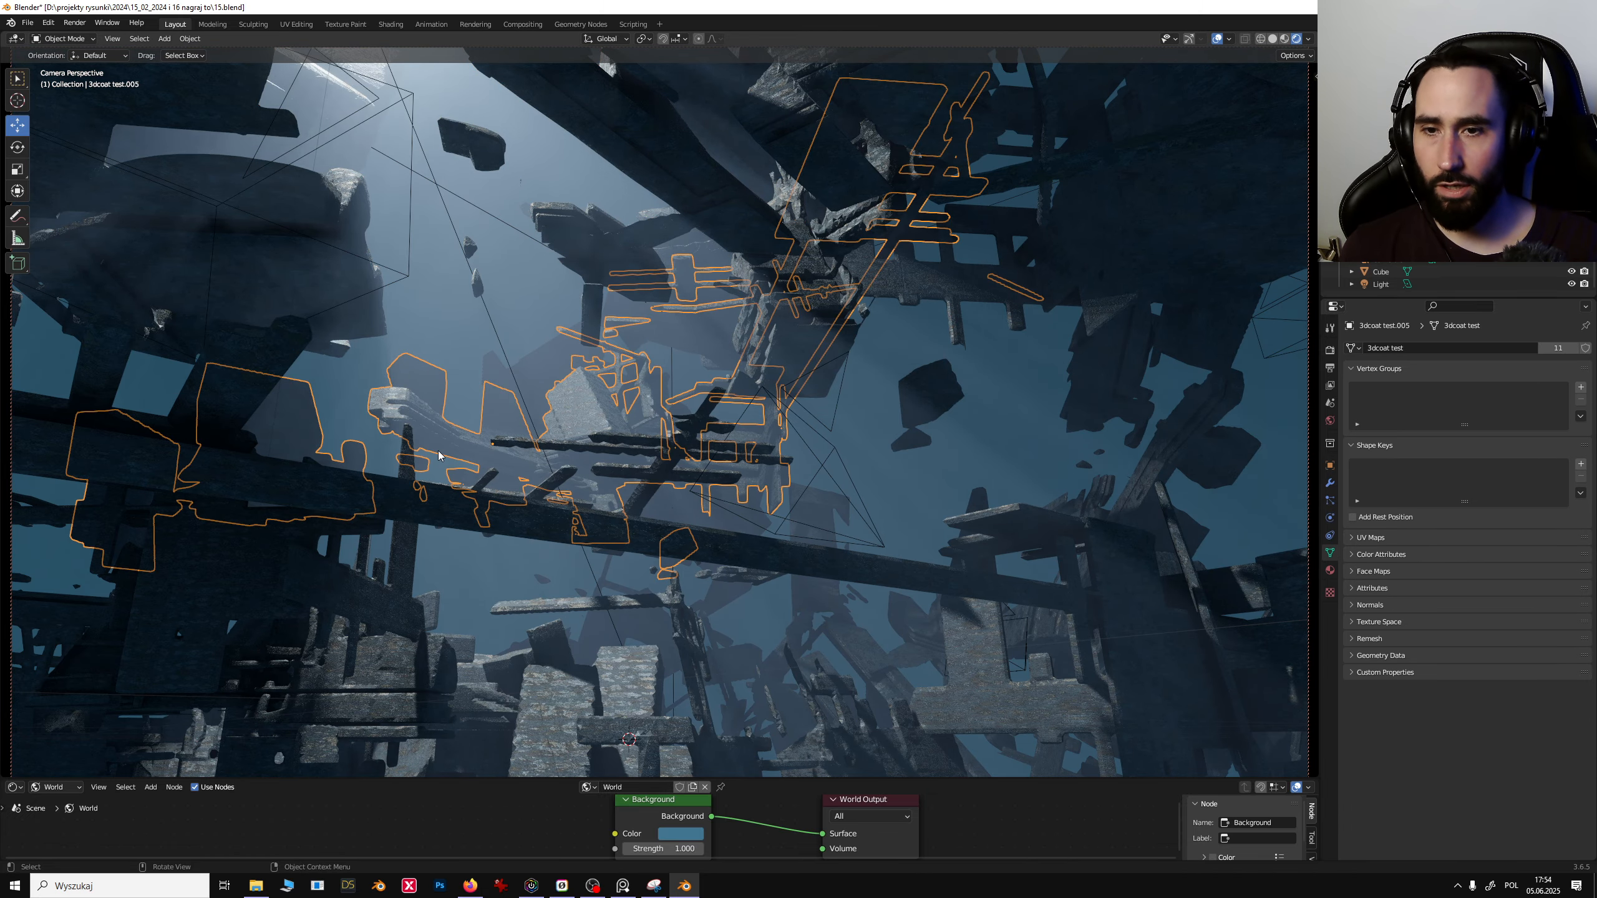
pyautogui.click(1055, 562)
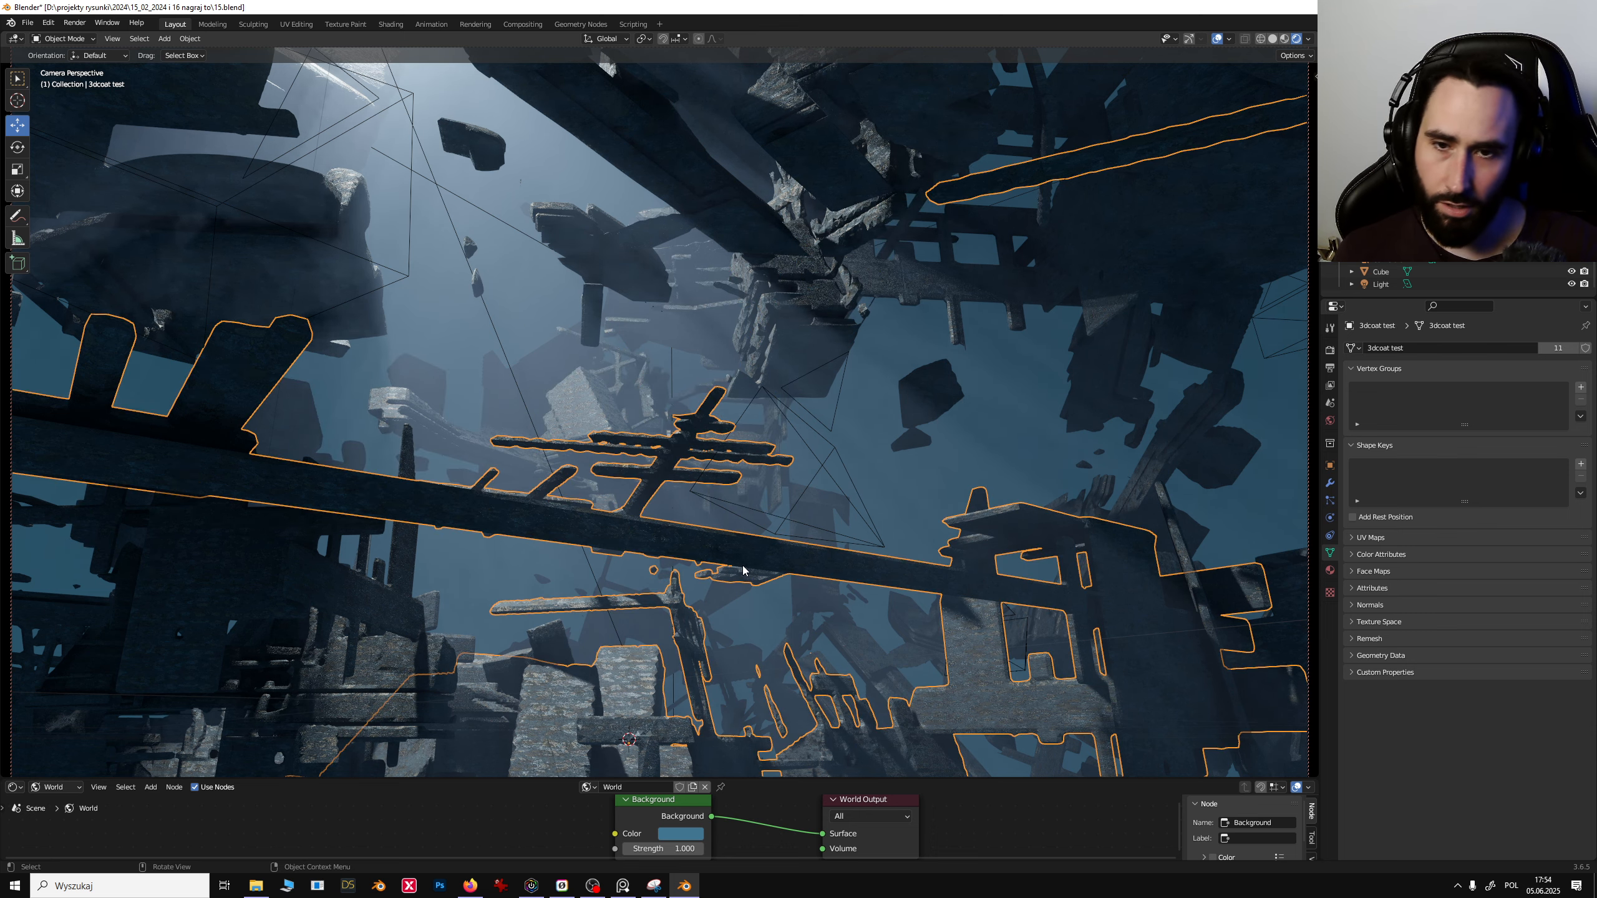
pyautogui.click(678, 551)
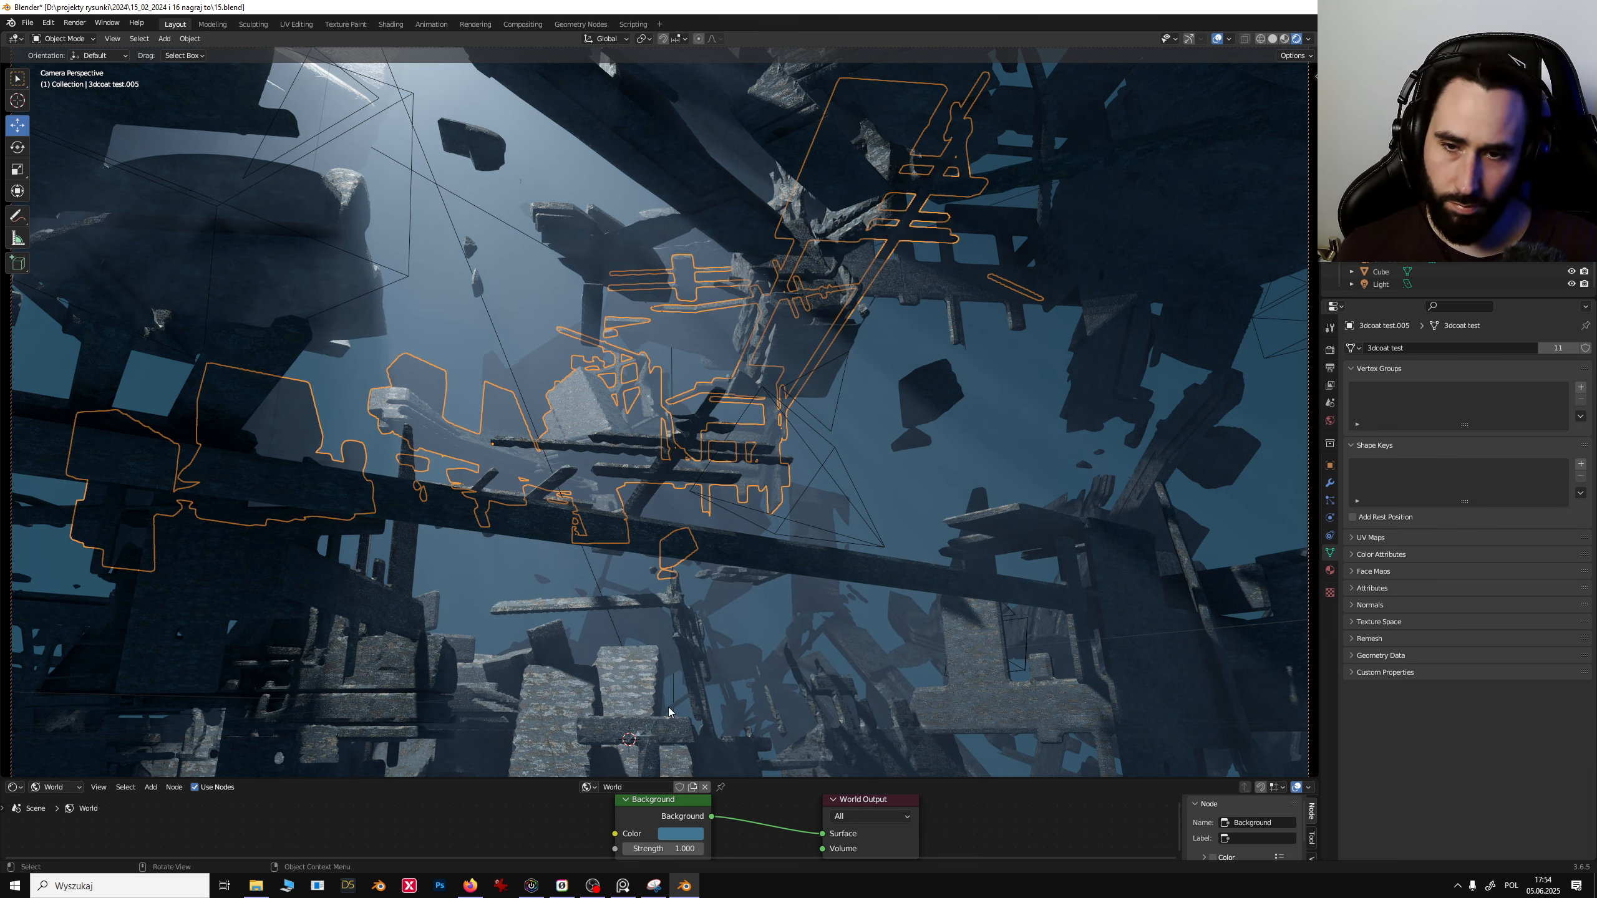
pyautogui.click(384, 449)
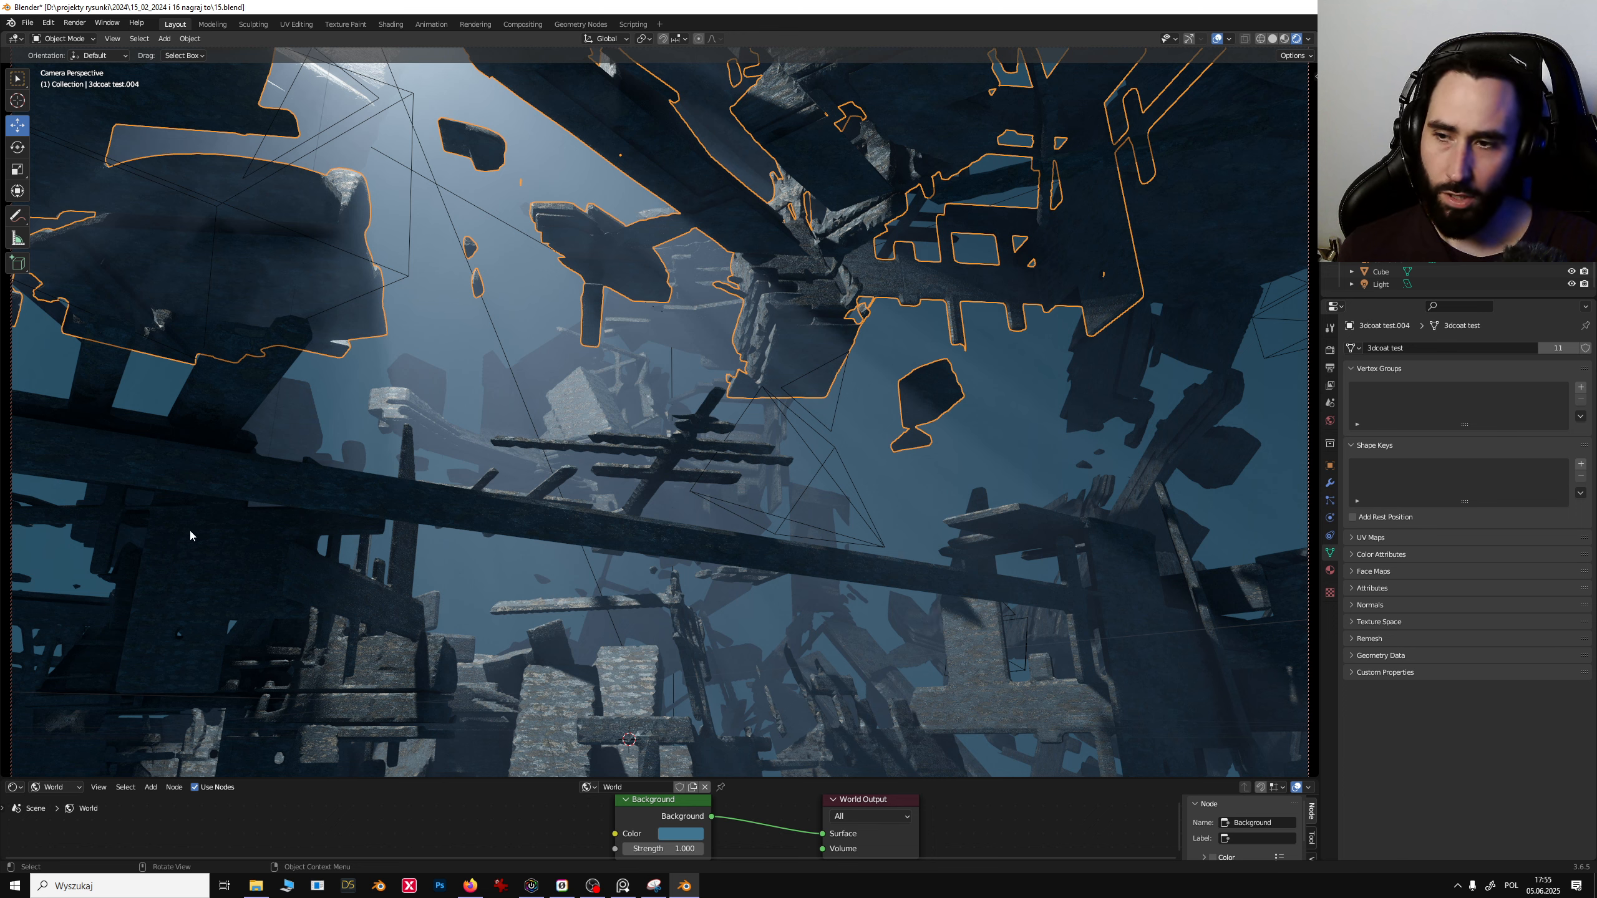
pyautogui.click(569, 413)
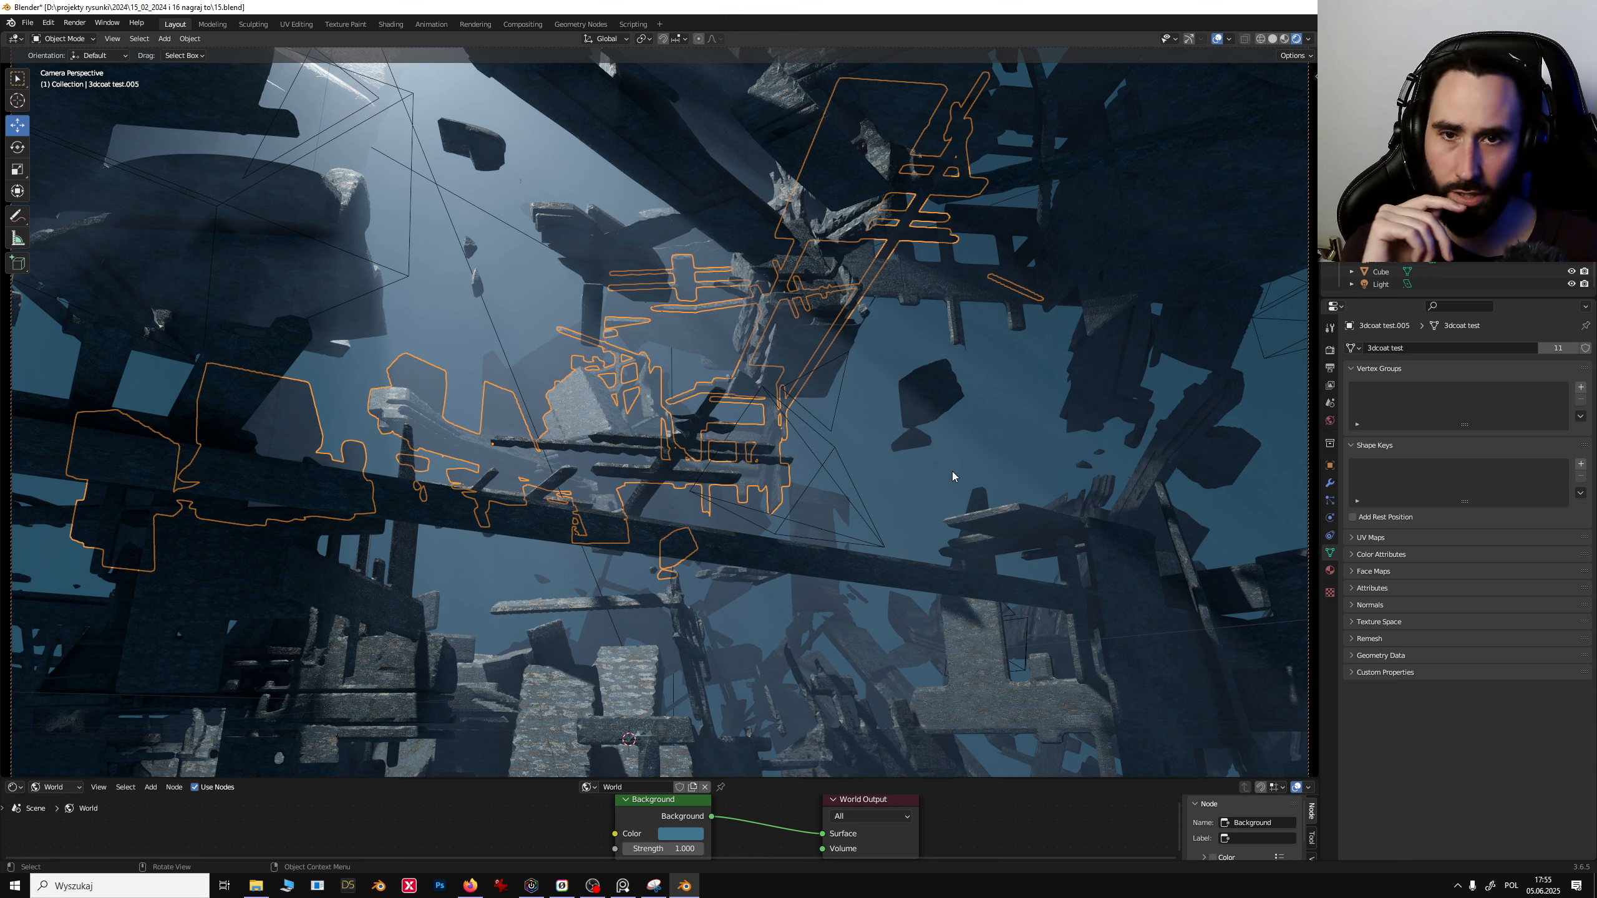
pyautogui.click(1093, 237)
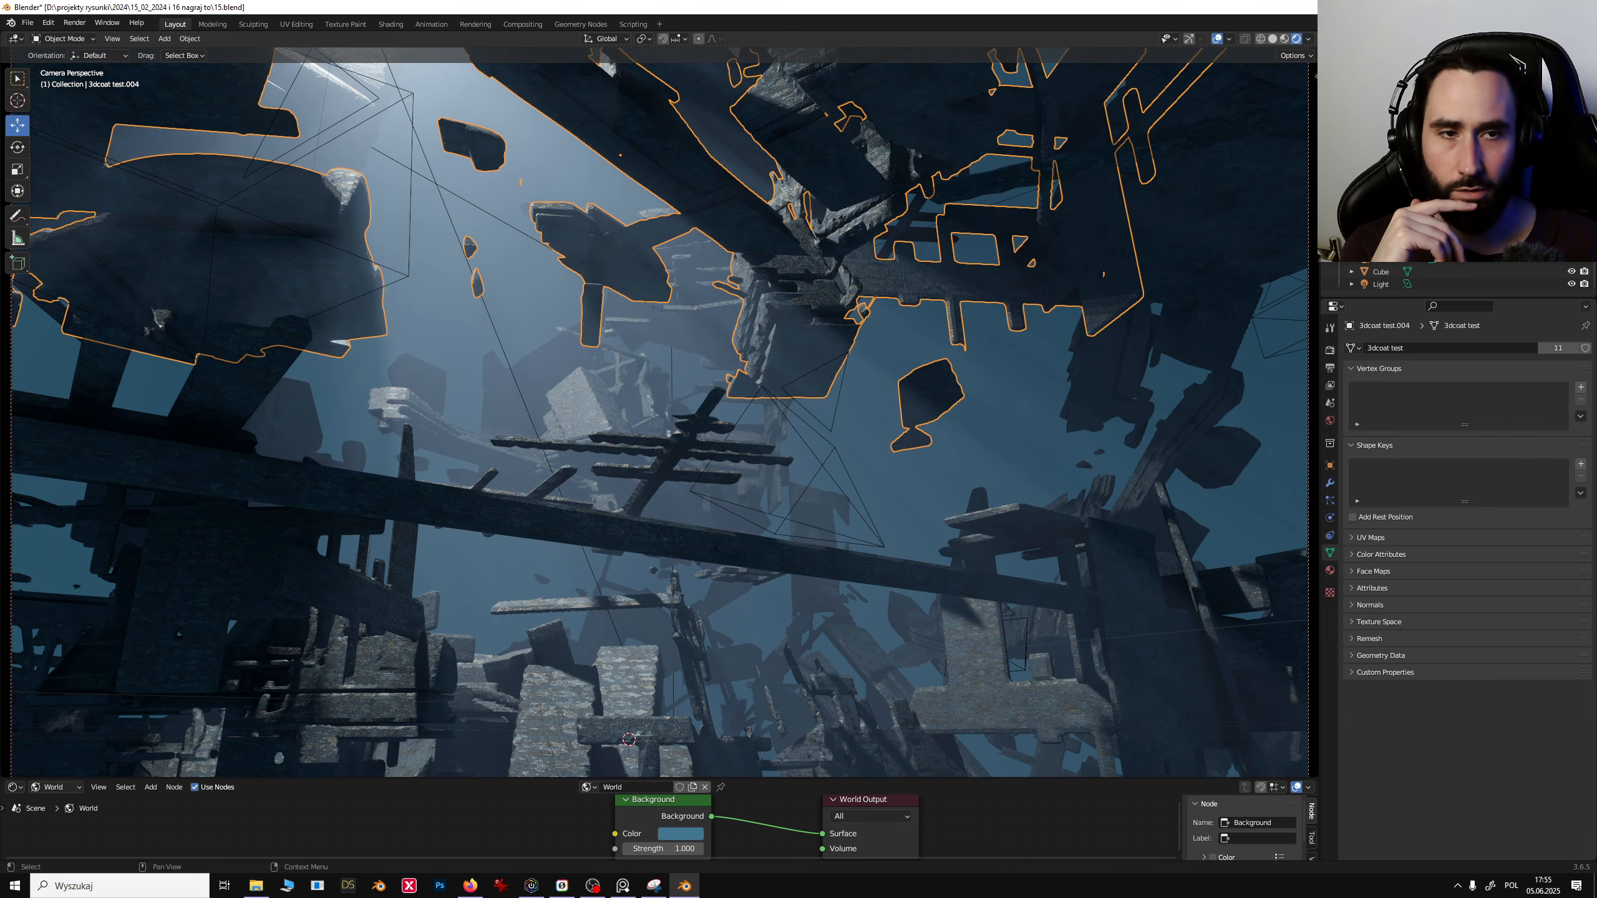
# - Look through the main Camera and select the light and the Cube within the shot
pyautogui.click(1418, 160)
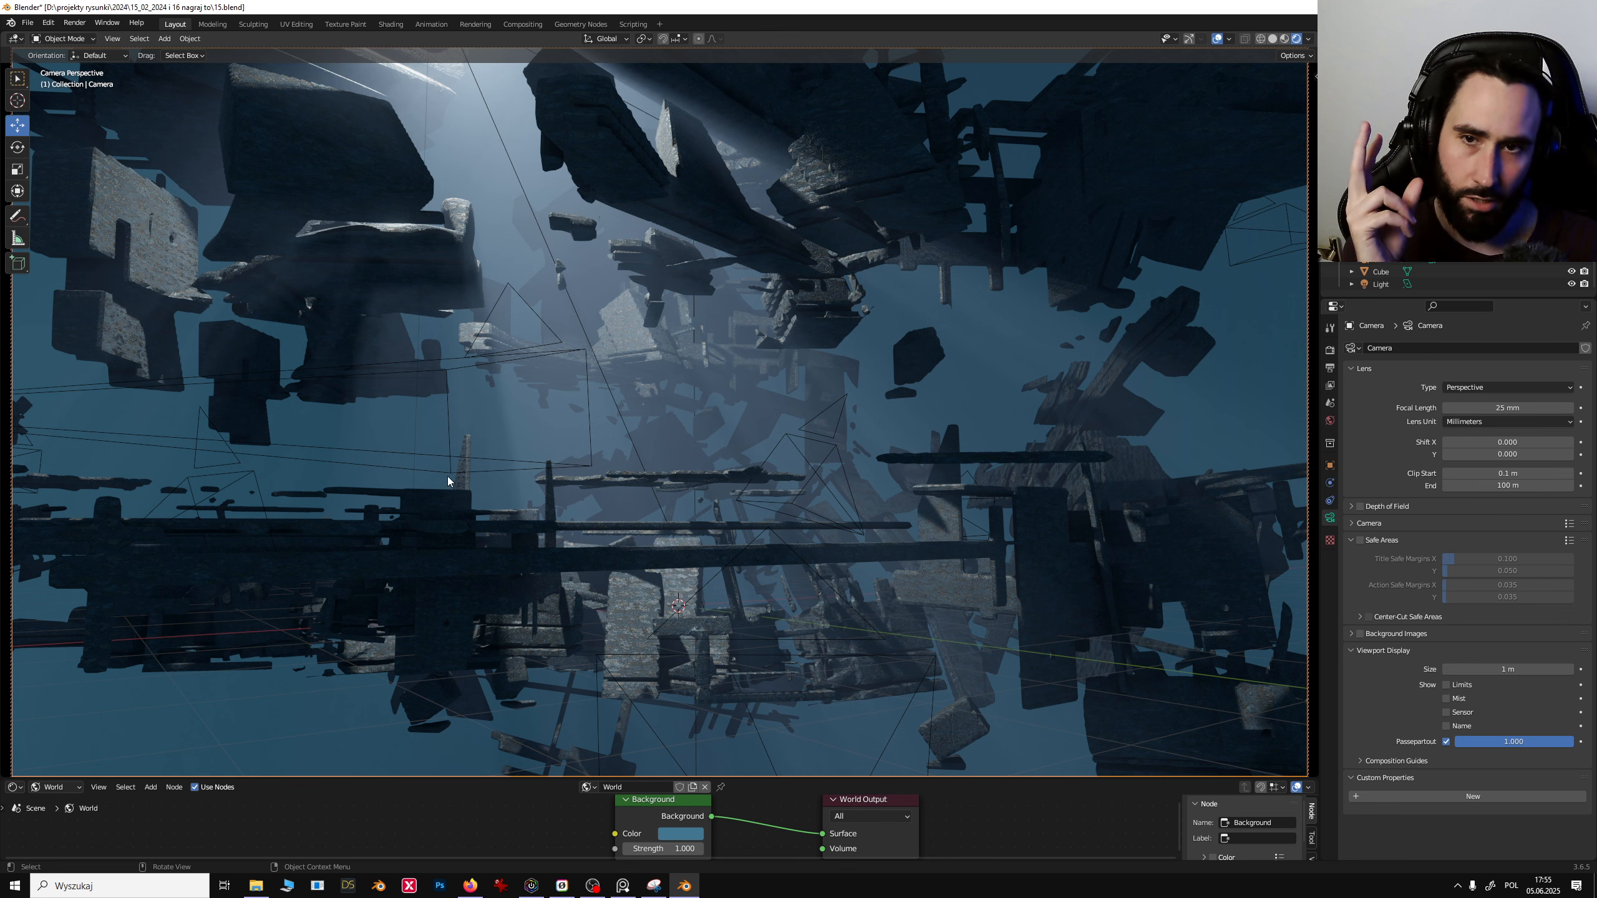
pyautogui.click(526, 200)
pyautogui.click(528, 199)
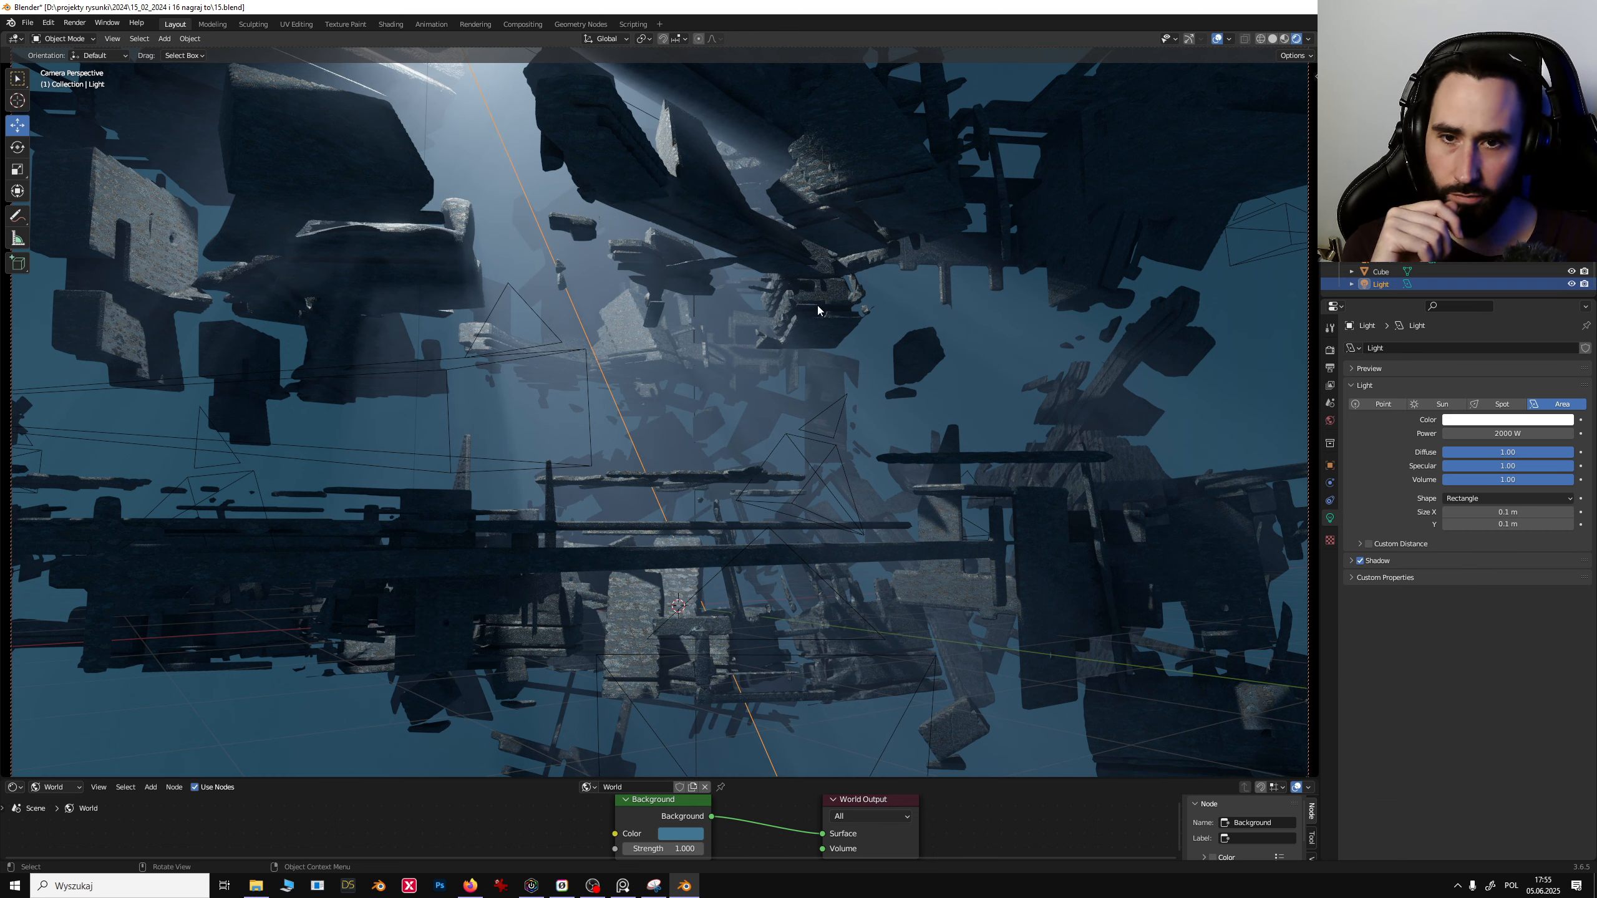
pyautogui.click(903, 308)
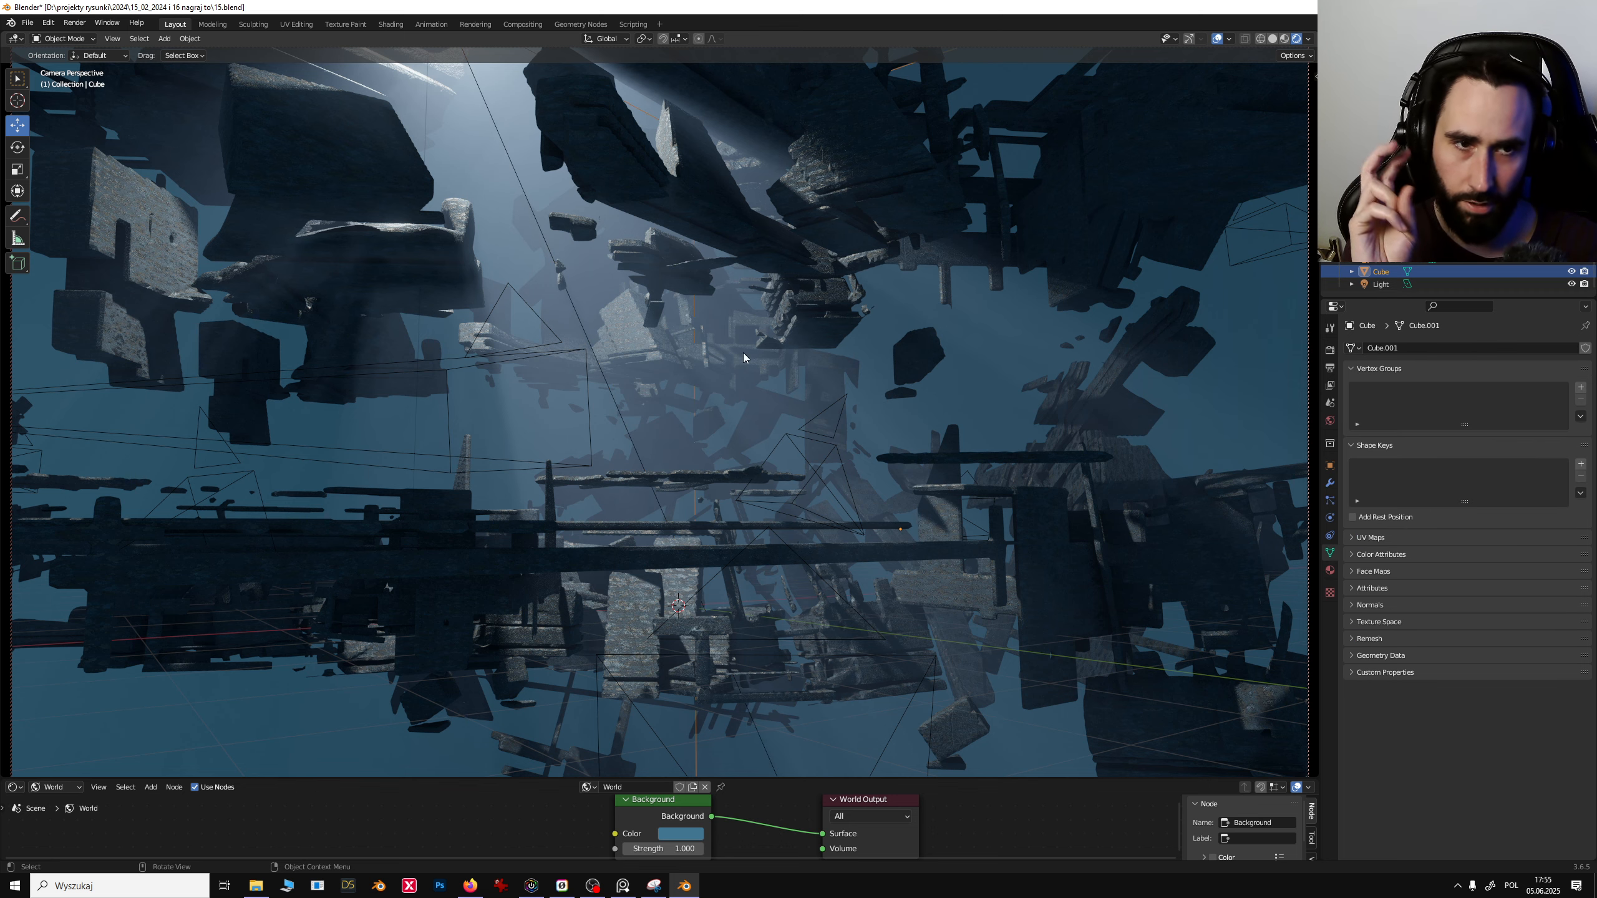
# - Hide the Cube and then show it again to compare the camera shot
pyautogui.click(1572, 272)
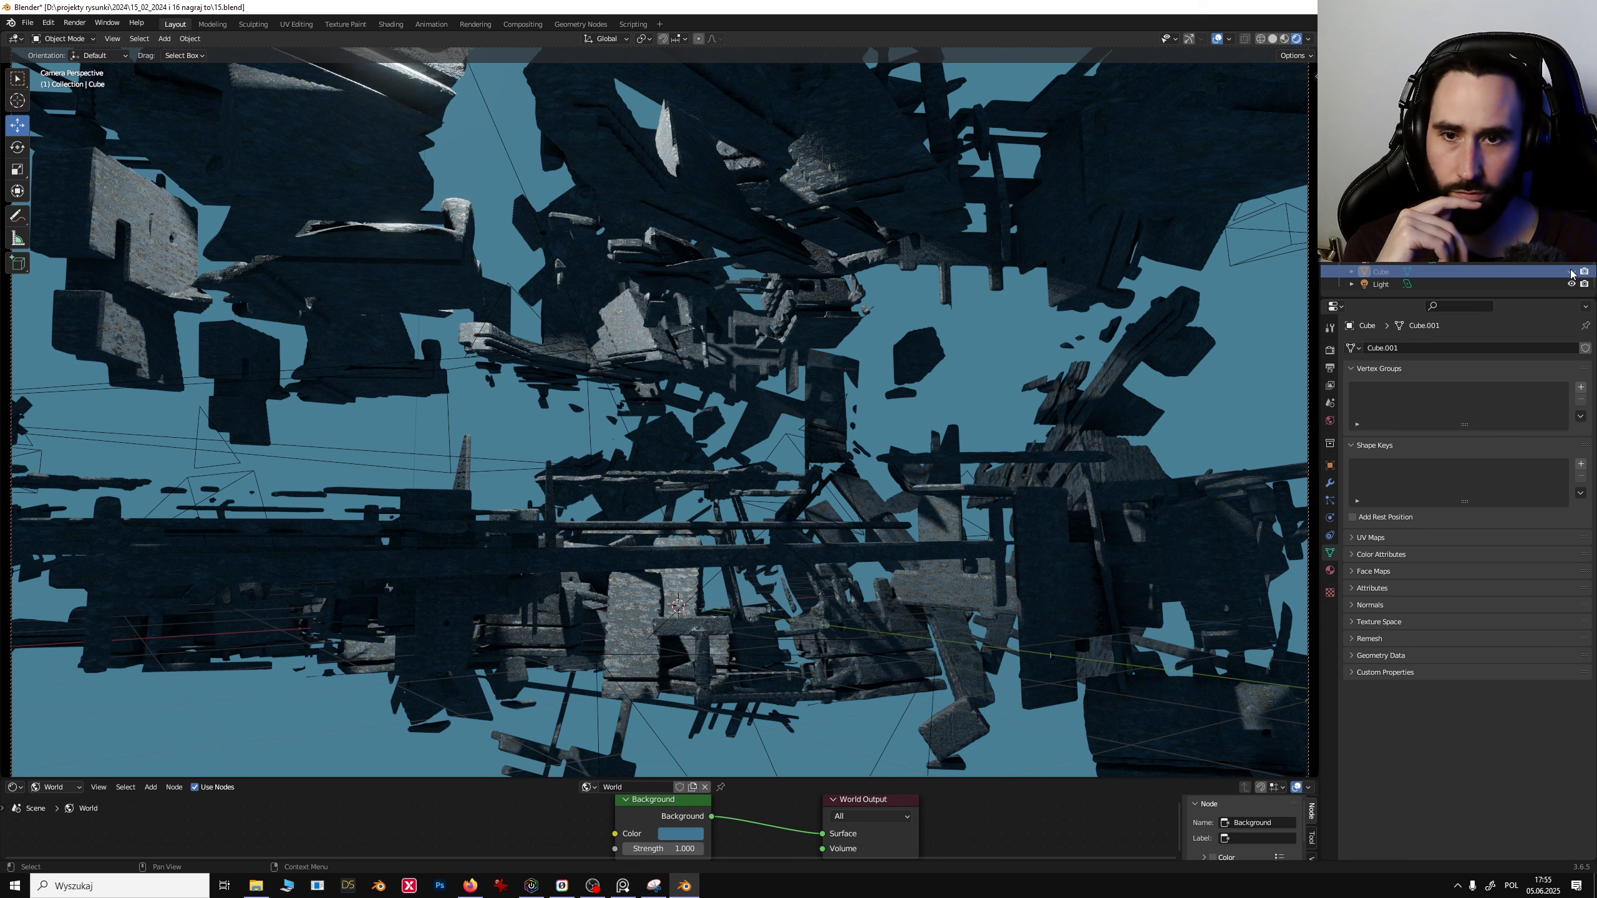
pyautogui.click(1571, 272)
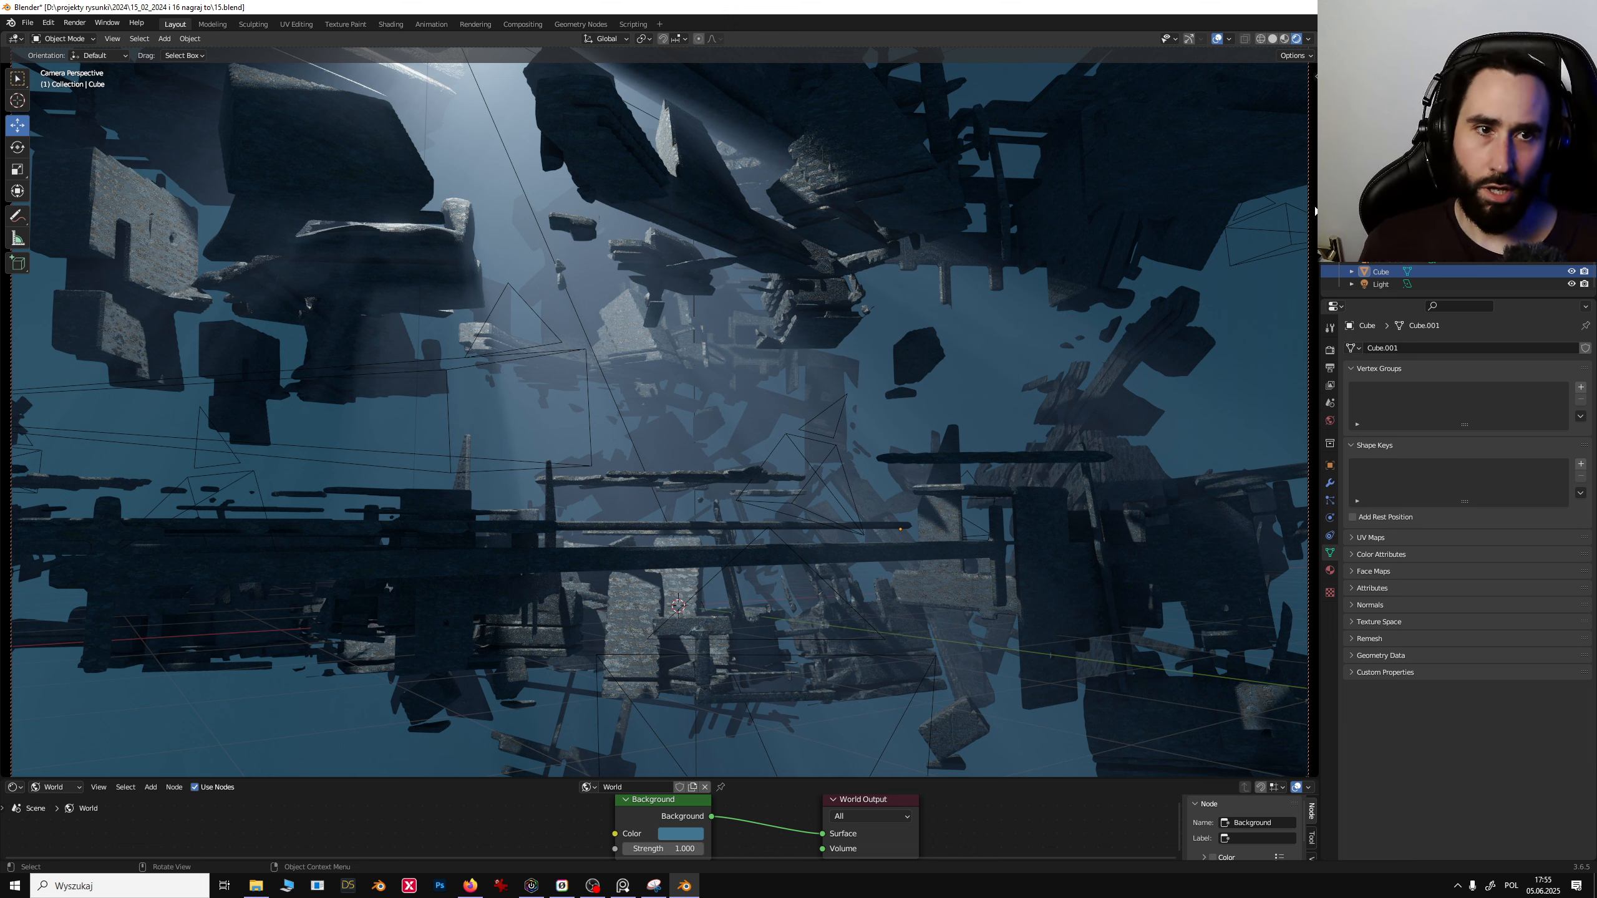
pyautogui.scroll(3, 1333, 277)
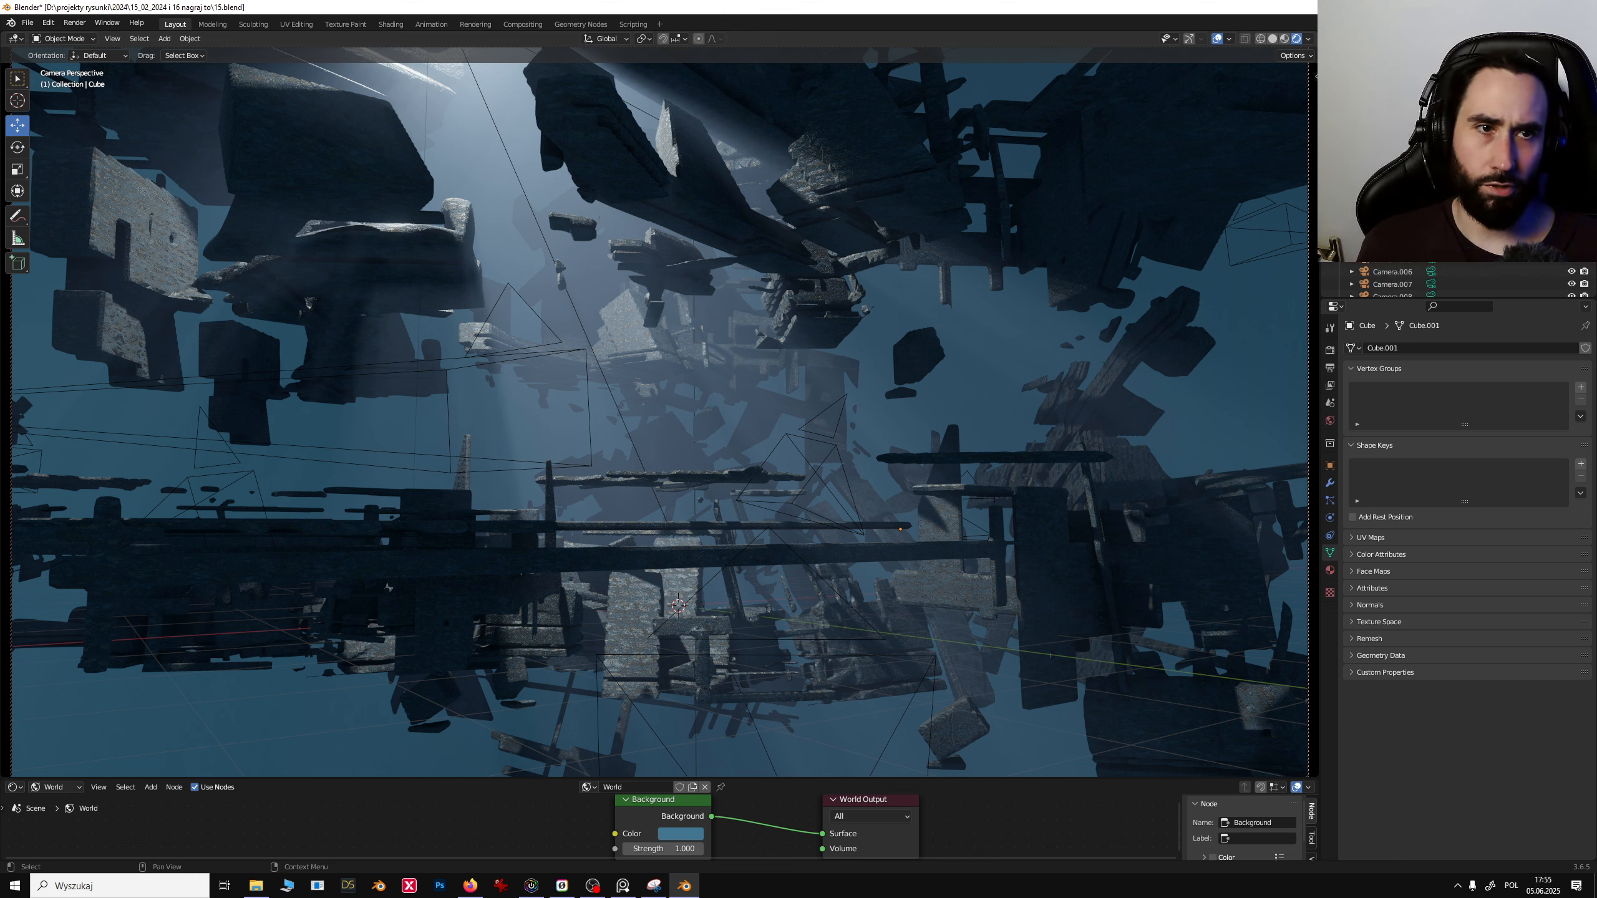
# - Open the render properties and toggle Ambient Occlusion off and back on to compare
pyautogui.click(1330, 350)
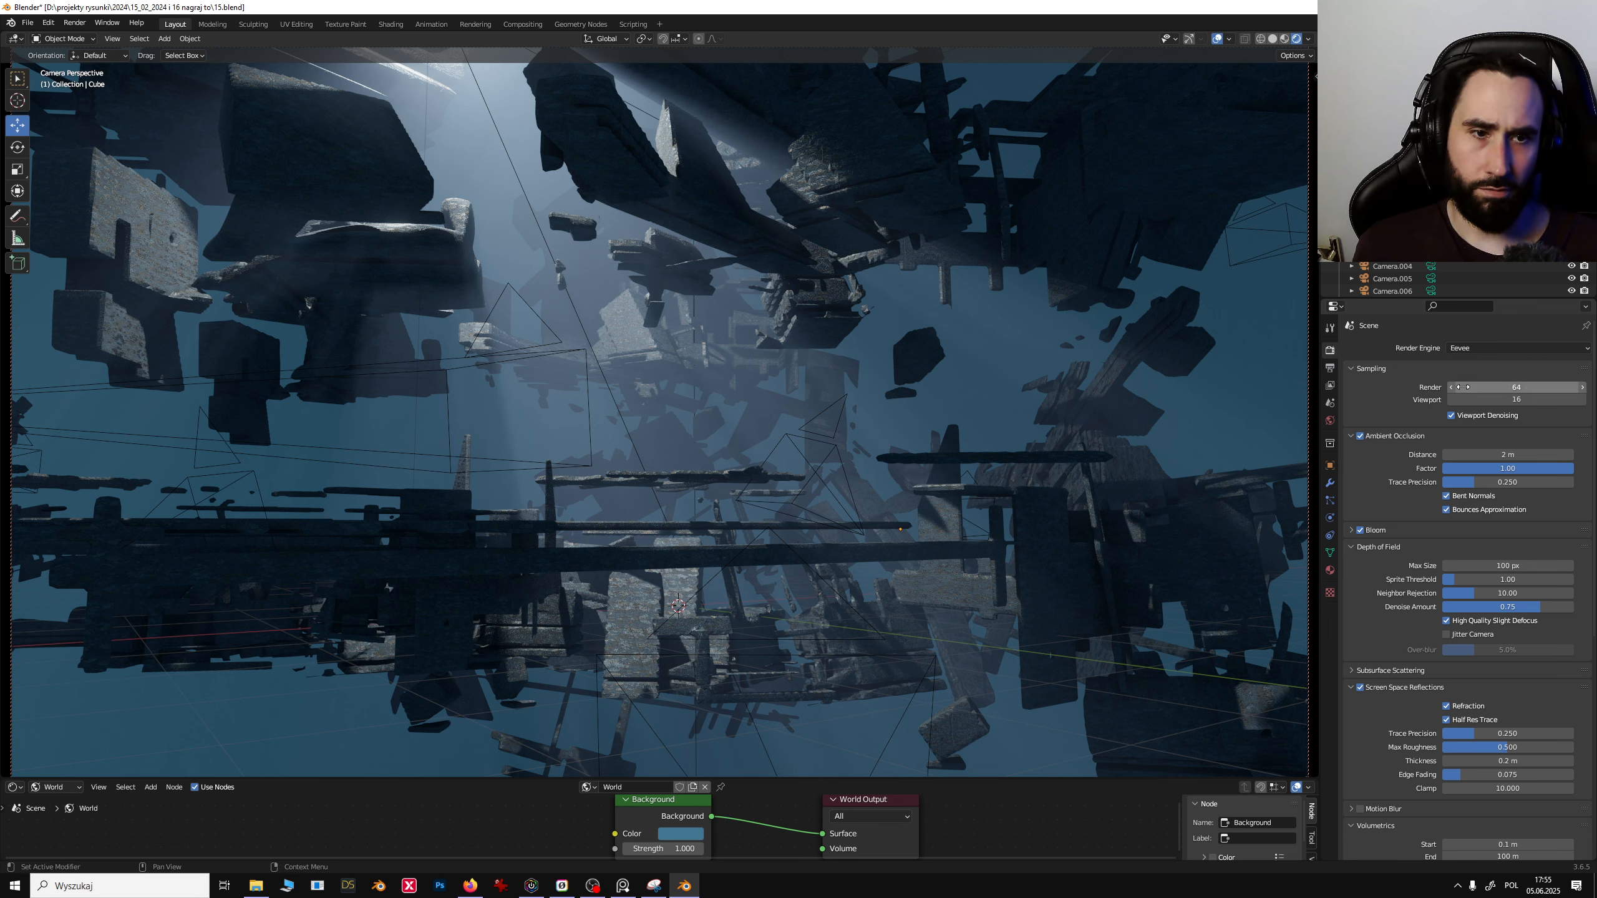
pyautogui.click(1361, 439)
pyautogui.click(1358, 435)
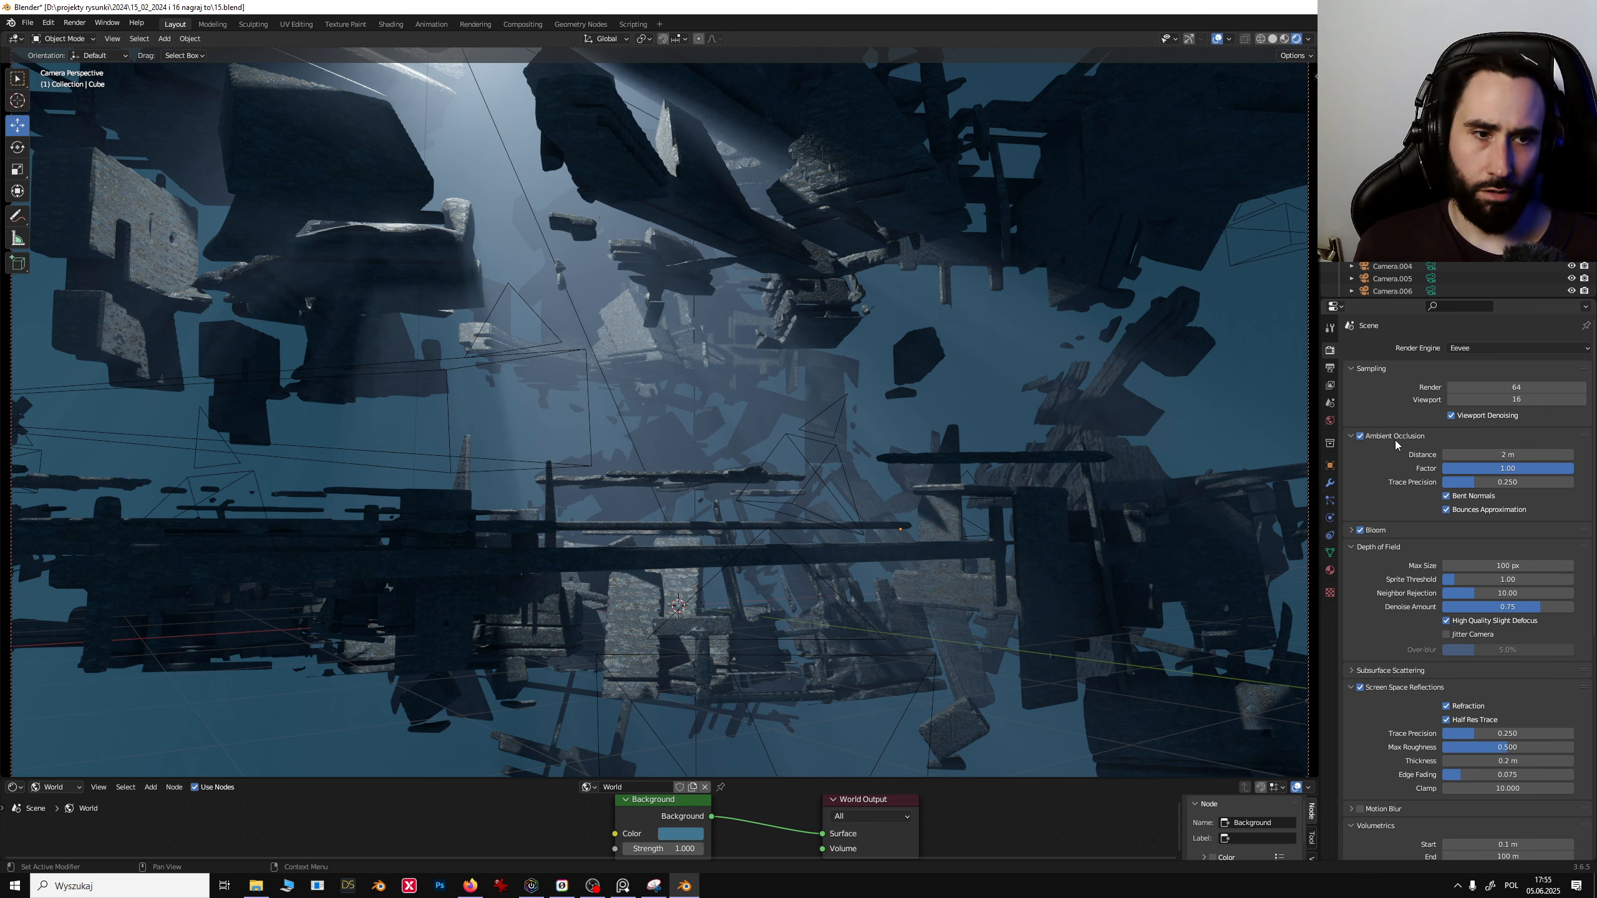
pyautogui.click(1359, 436)
pyautogui.click(1360, 437)
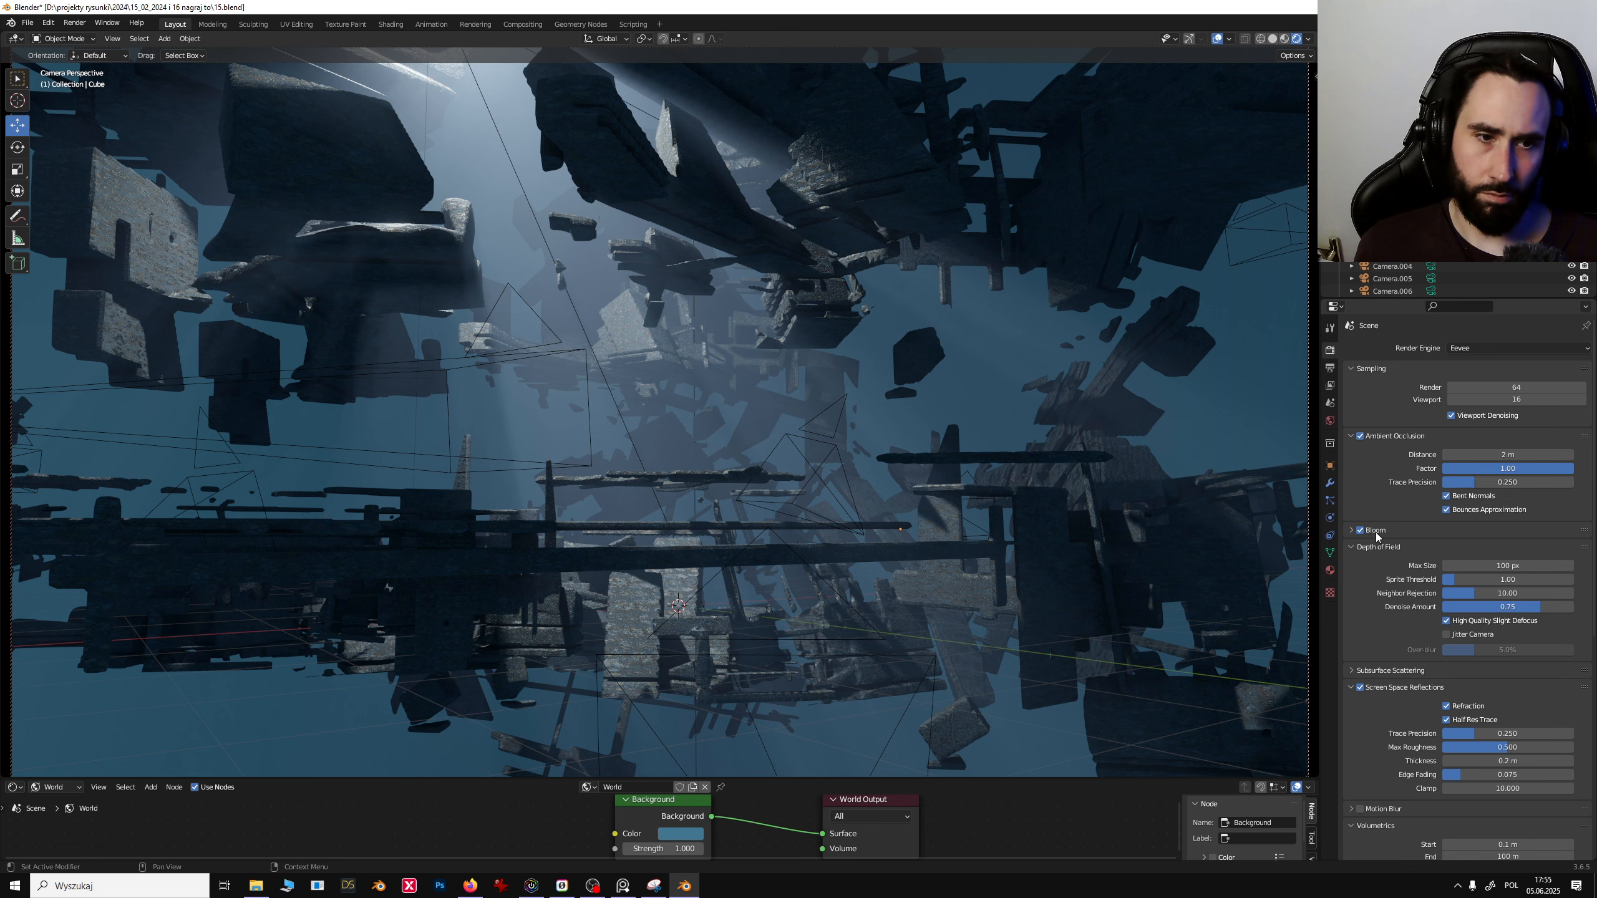
# - Expand the Bloom settings and raise the Bloom threshold to about 3.3
pyautogui.click(1352, 532)
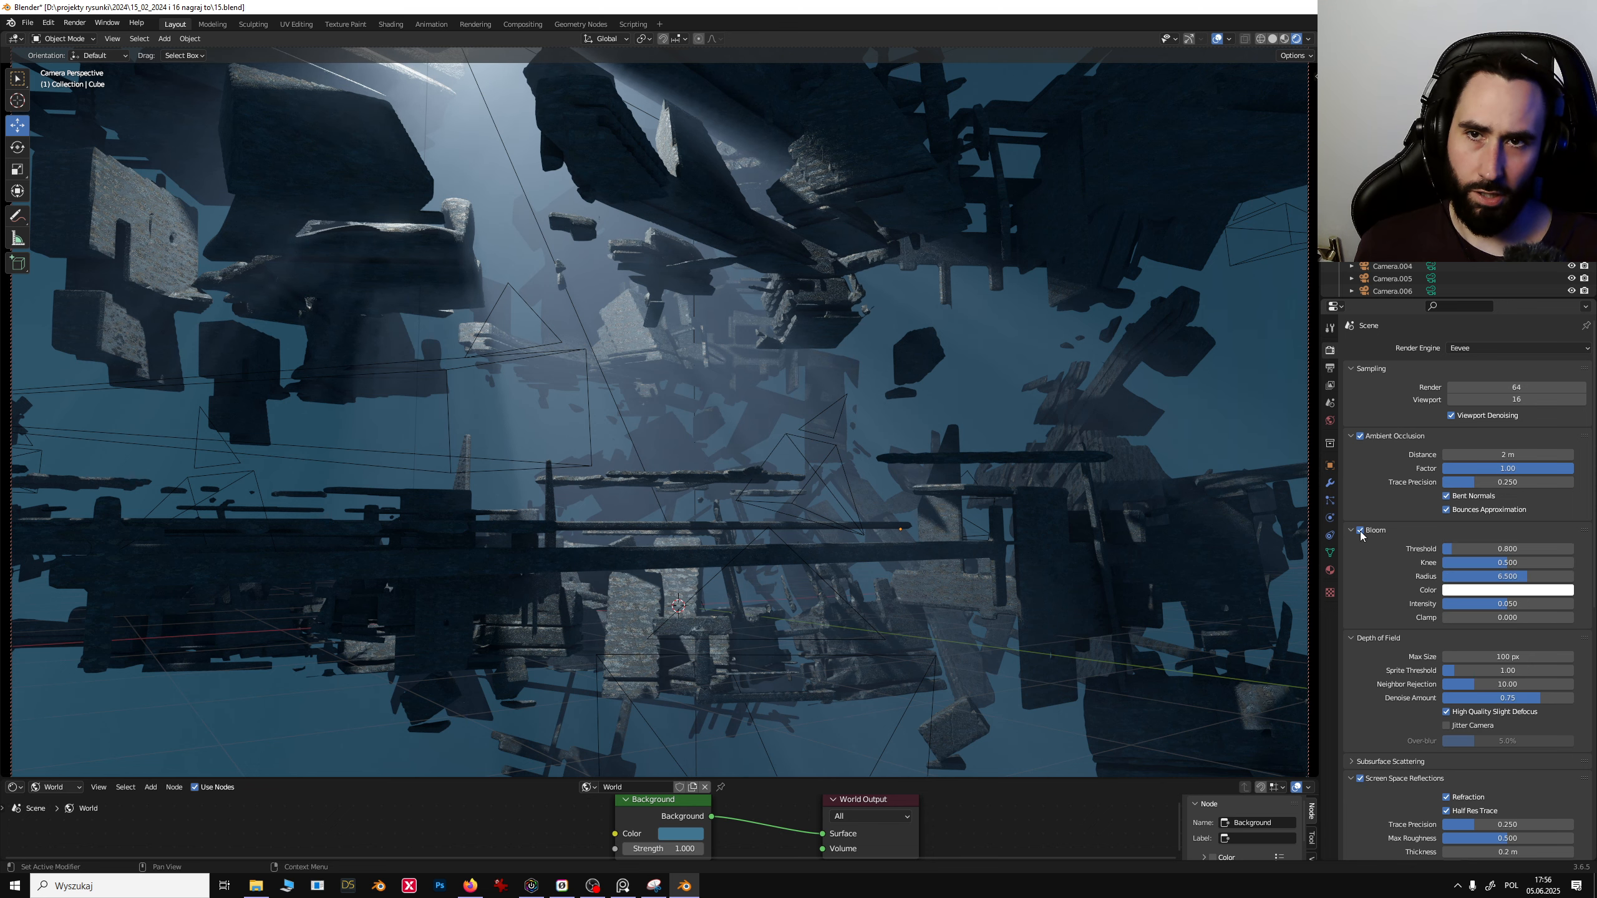
pyautogui.moveTo(1446, 549); pyautogui.dragTo(1486, 550)
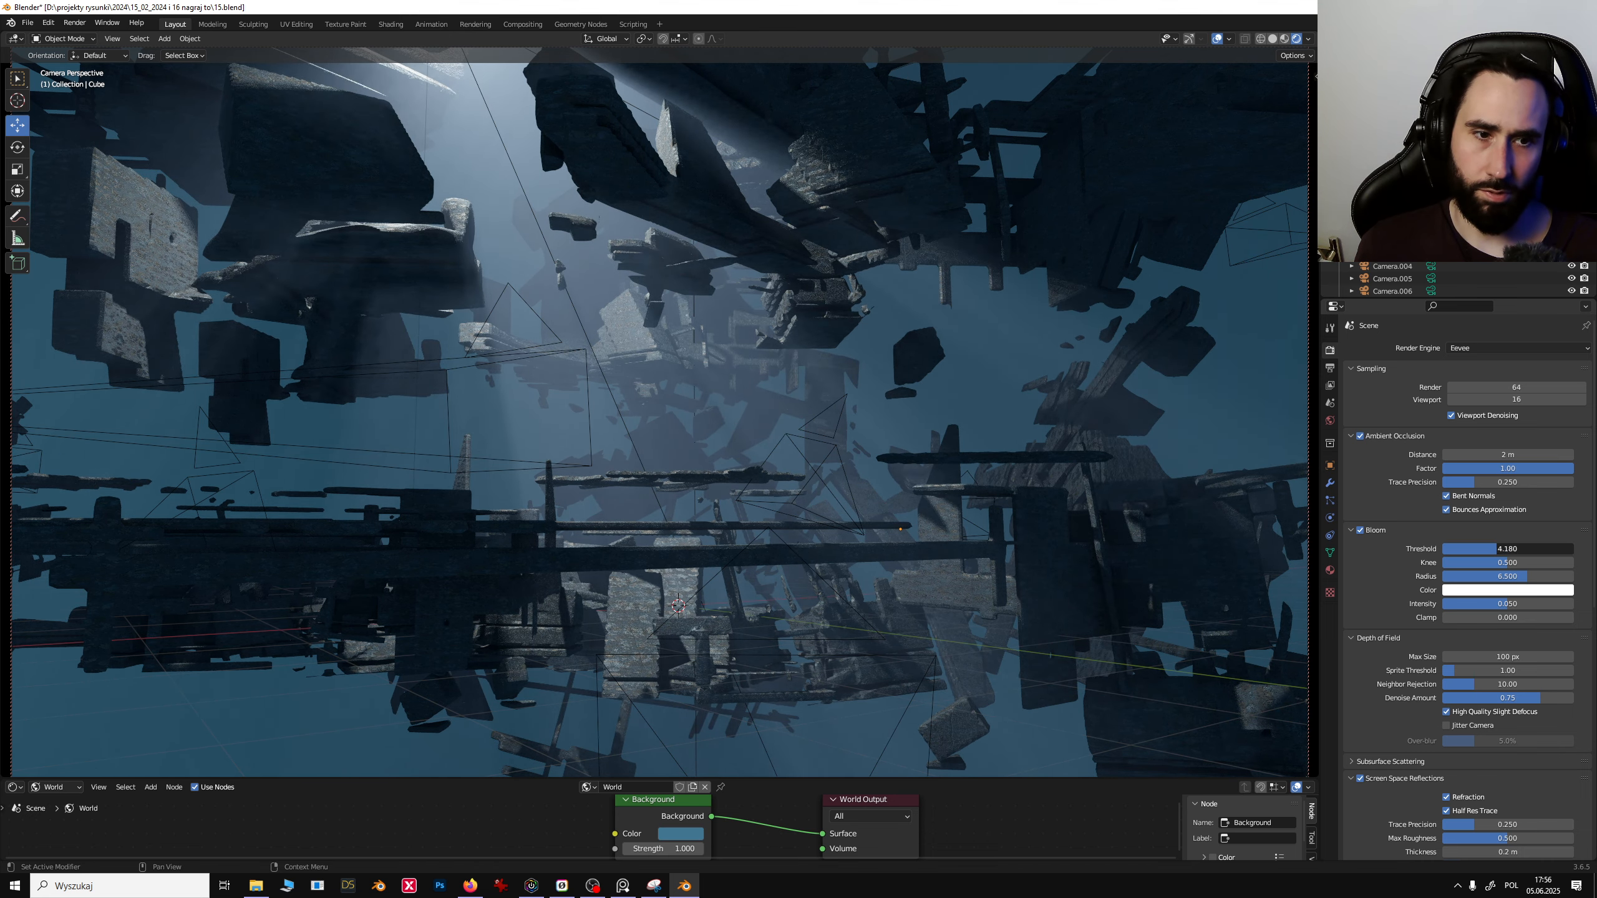
# - Expand Subsurface Scattering and set its jitter threshold to about 0.47
pyautogui.scroll(-5, 1484, 579)
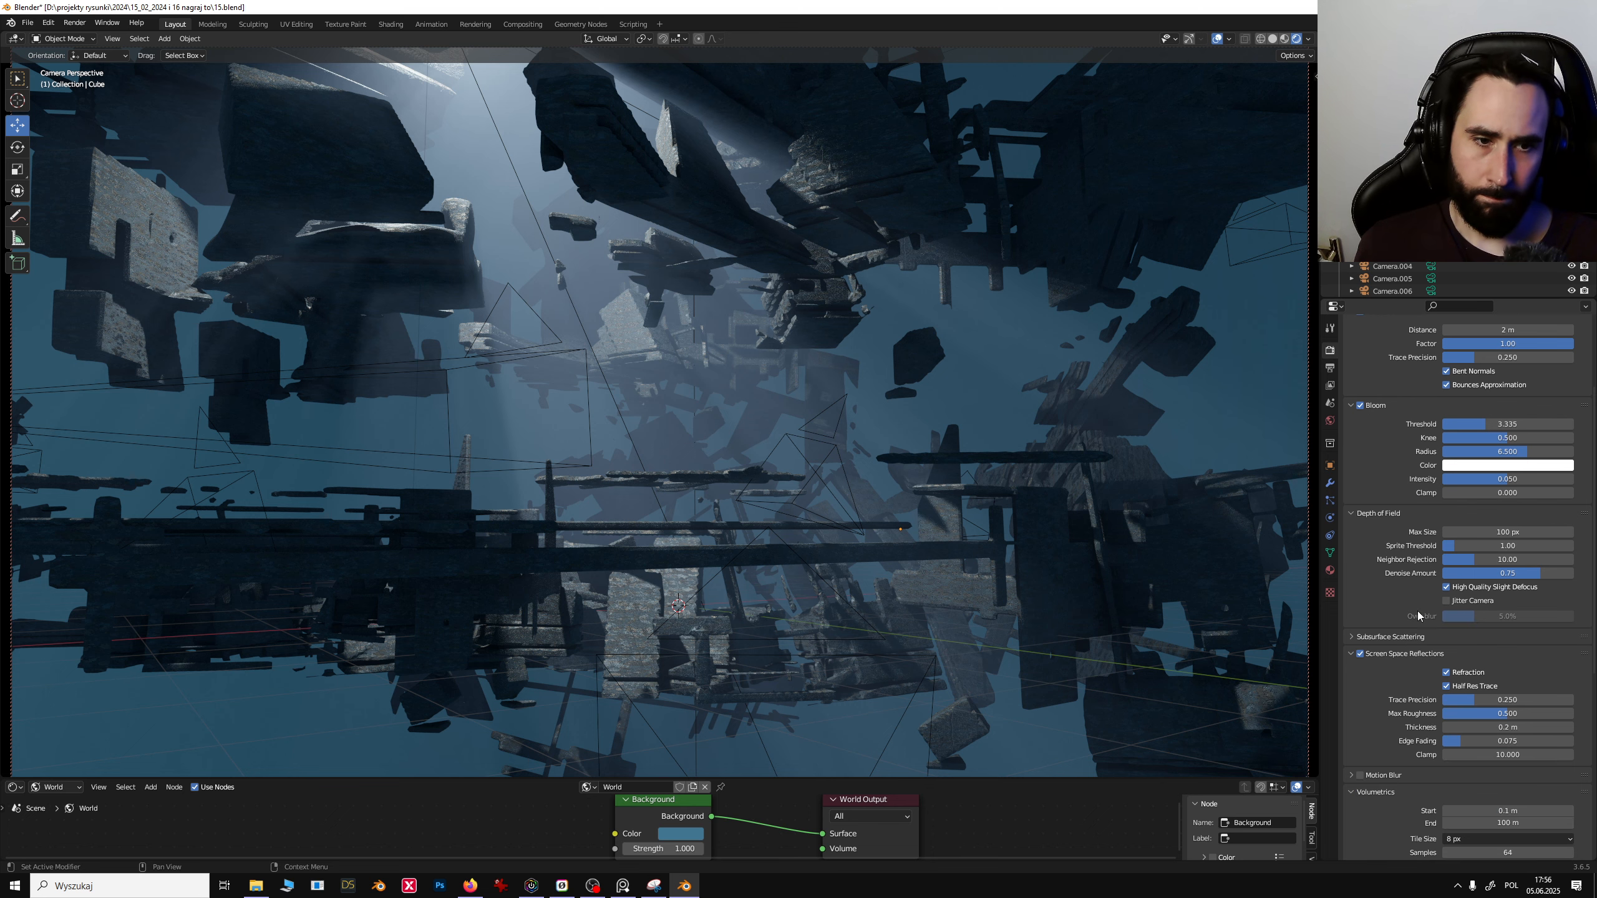
pyautogui.scroll(-1, 1394, 658)
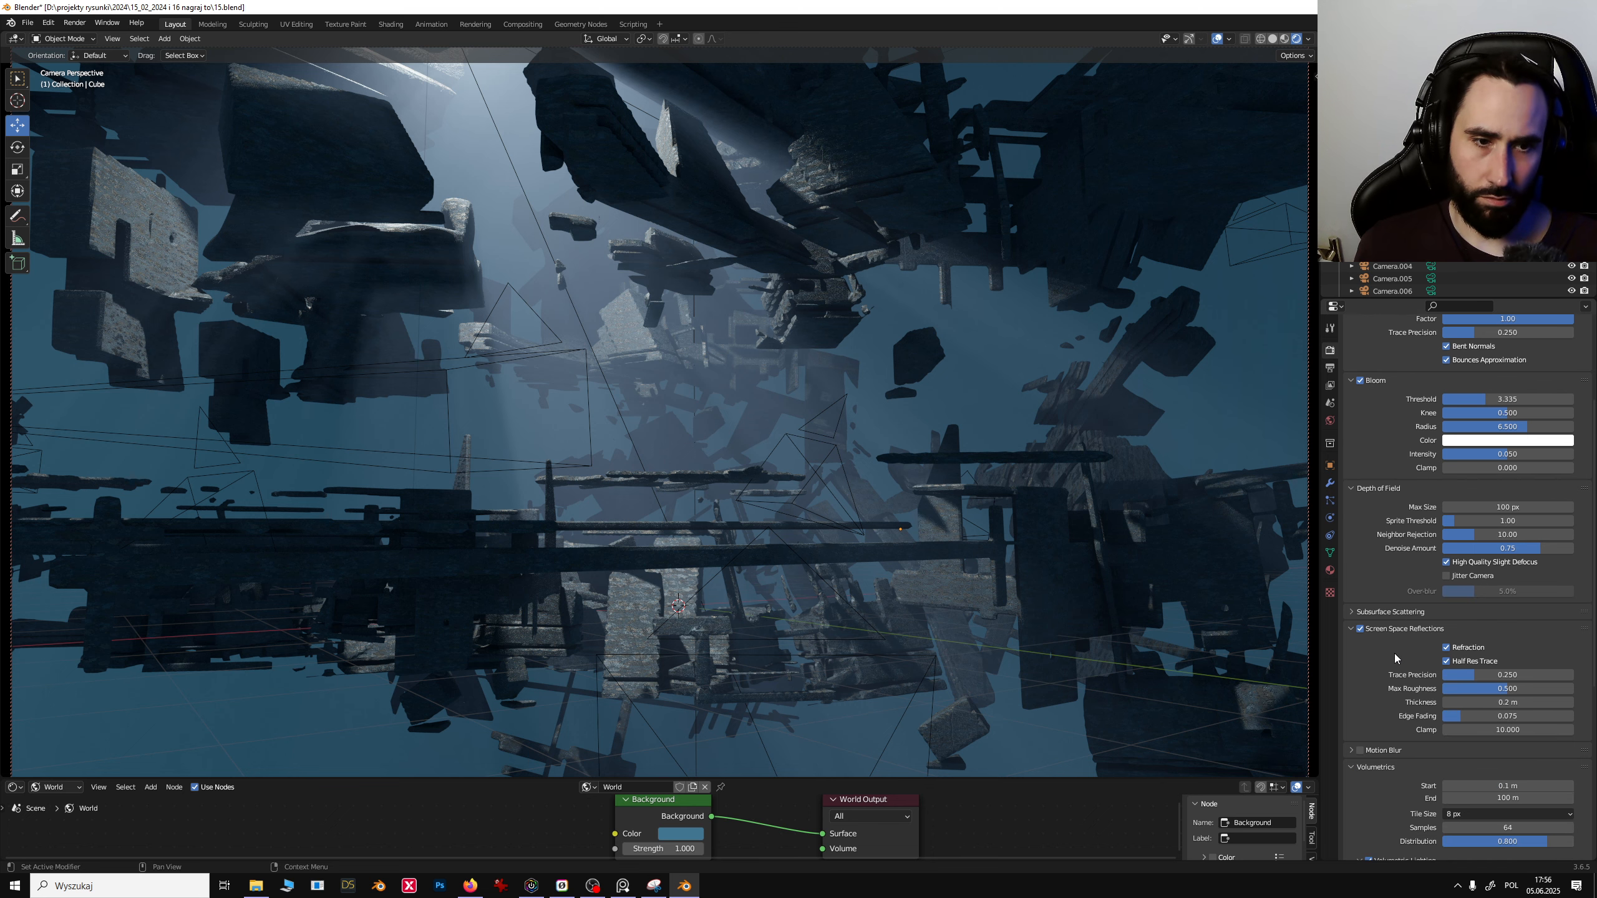
pyautogui.click(1375, 614)
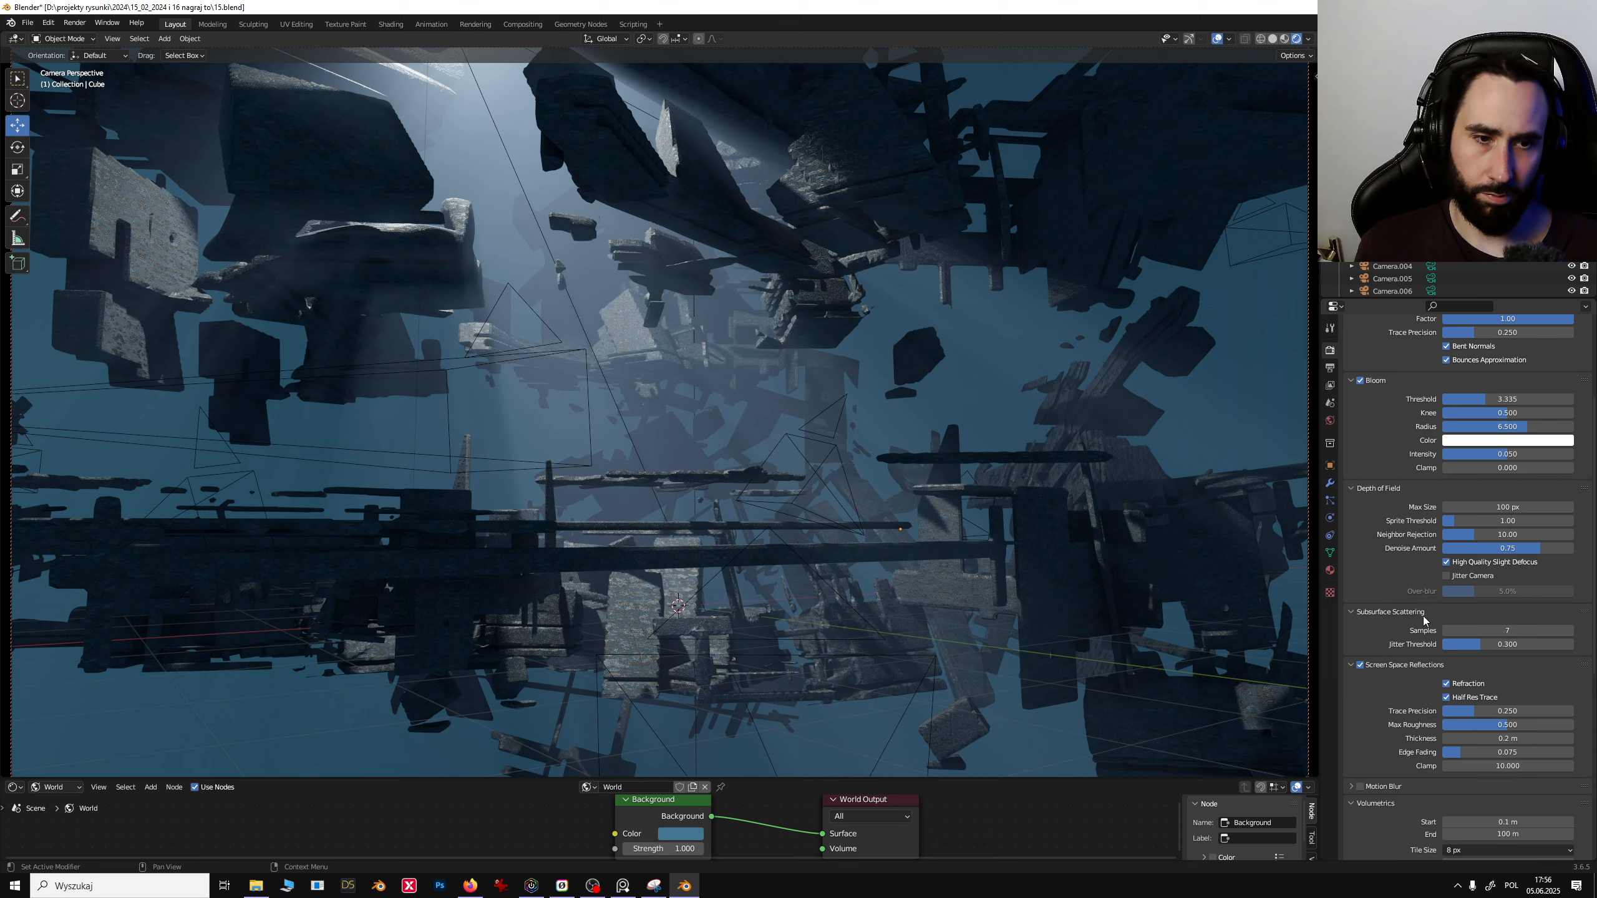
pyautogui.moveTo(1490, 644)
pyautogui.mouseDown()
pyautogui.moveTo(1538, 645)
pyautogui.moveTo(1507, 644)
pyautogui.mouseUp()
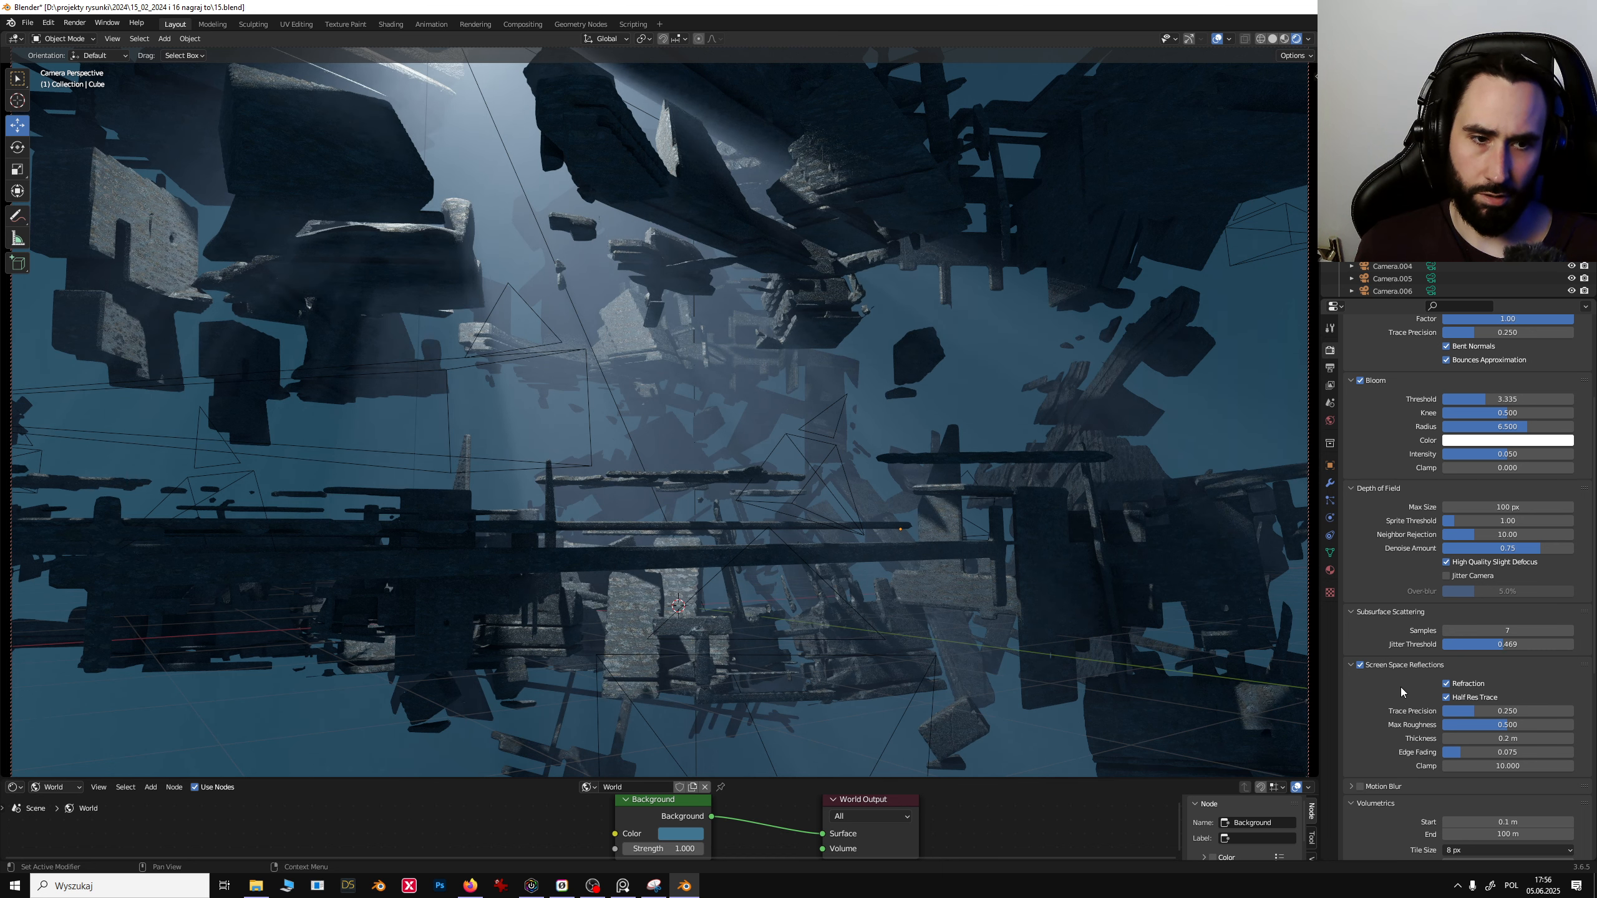
# - Toggle Volumetric Shadows off and back on to compare the result
pyautogui.scroll(-1, 1396, 690)
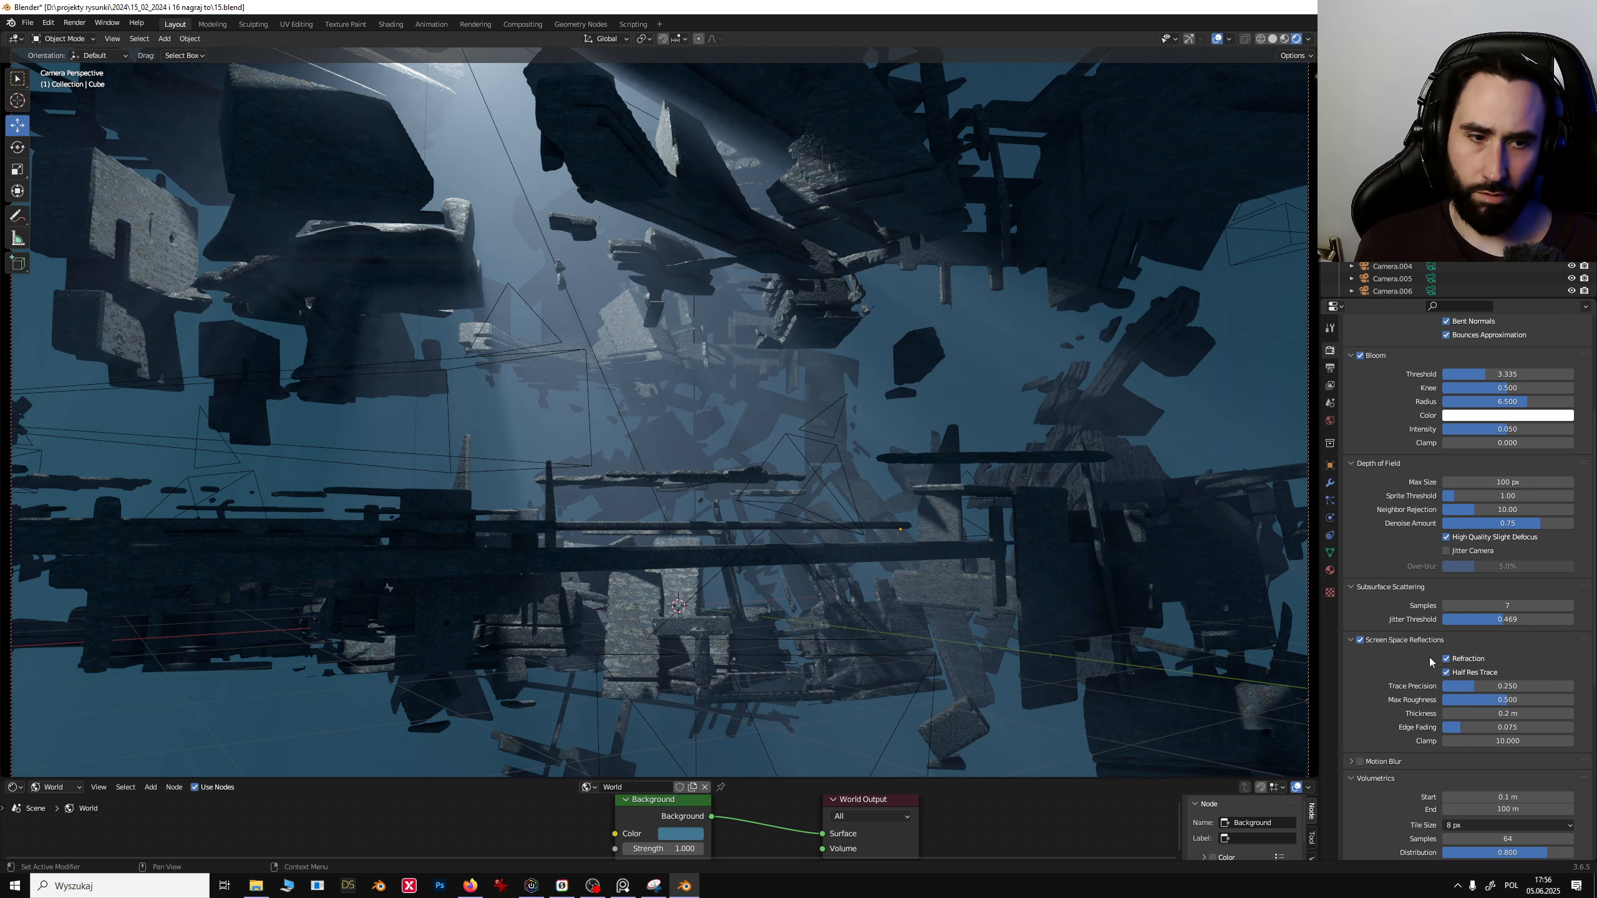
pyautogui.scroll(-3, 1412, 667)
pyautogui.scroll(-4, 1379, 704)
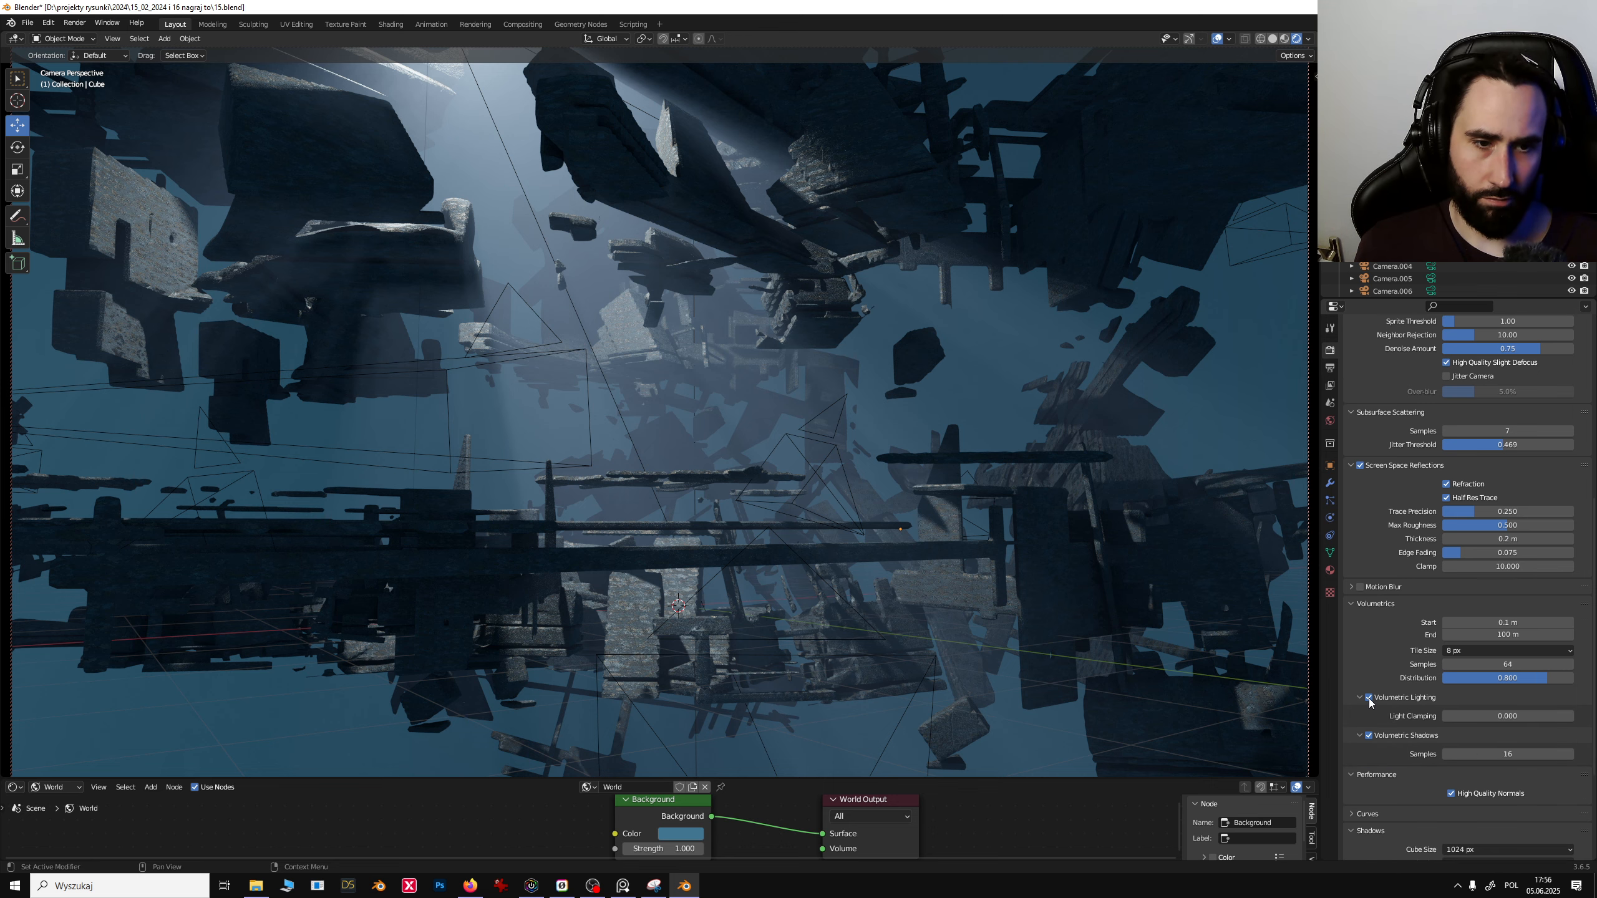
pyautogui.click(1368, 735)
pyautogui.click(1368, 735)
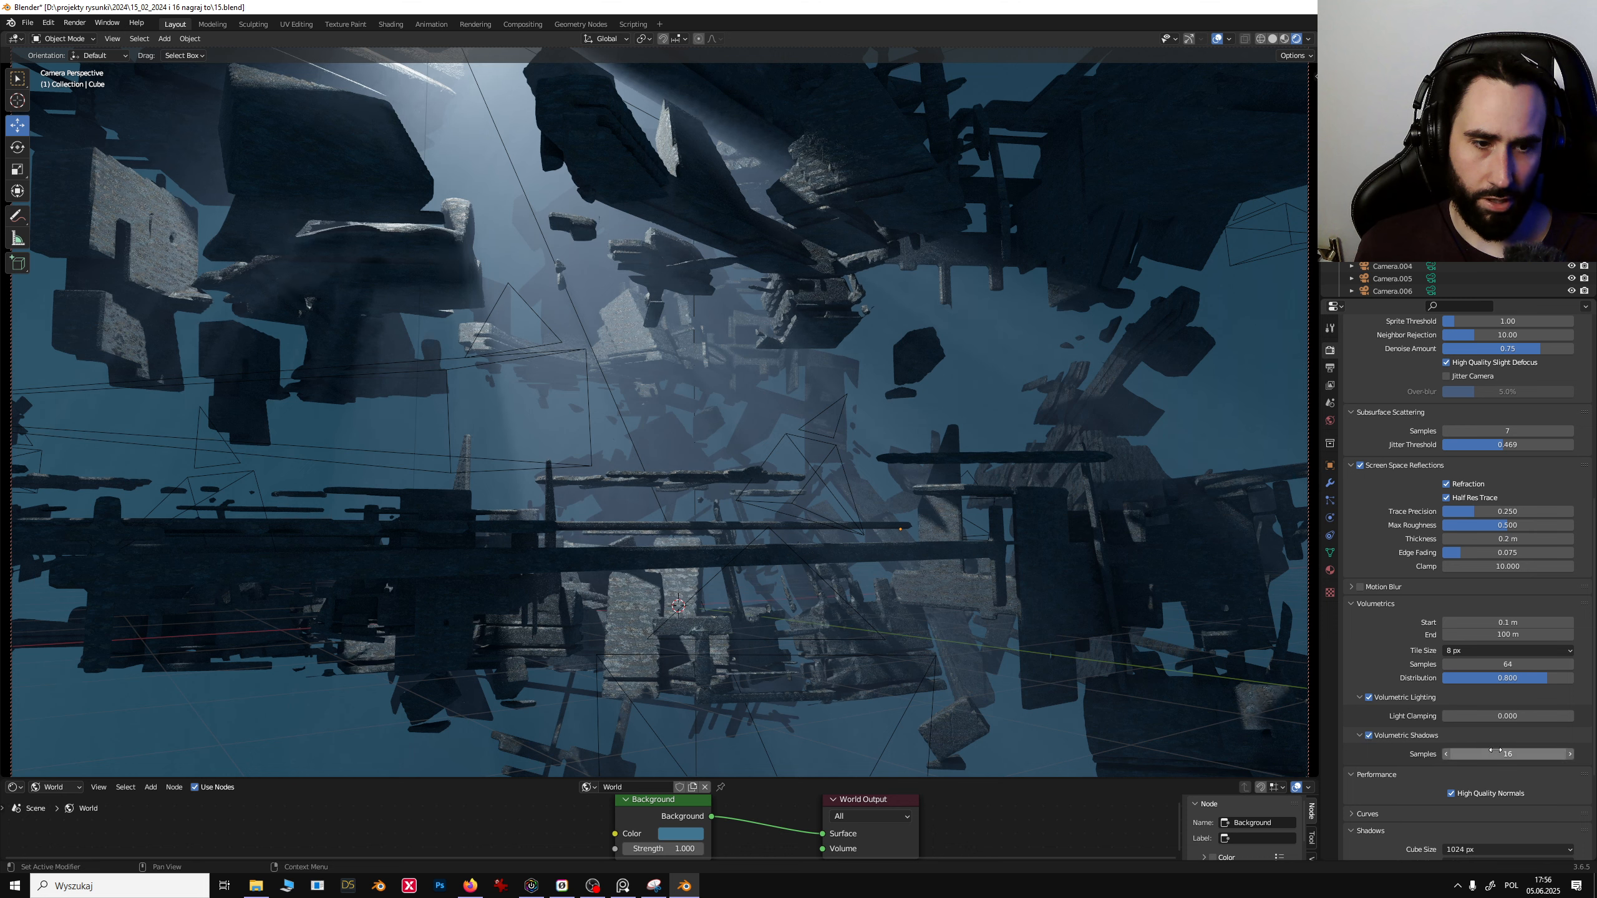
# - Expand the Film settings and toggle the transparent background on and off to compare
pyautogui.scroll(-6, 1442, 708)
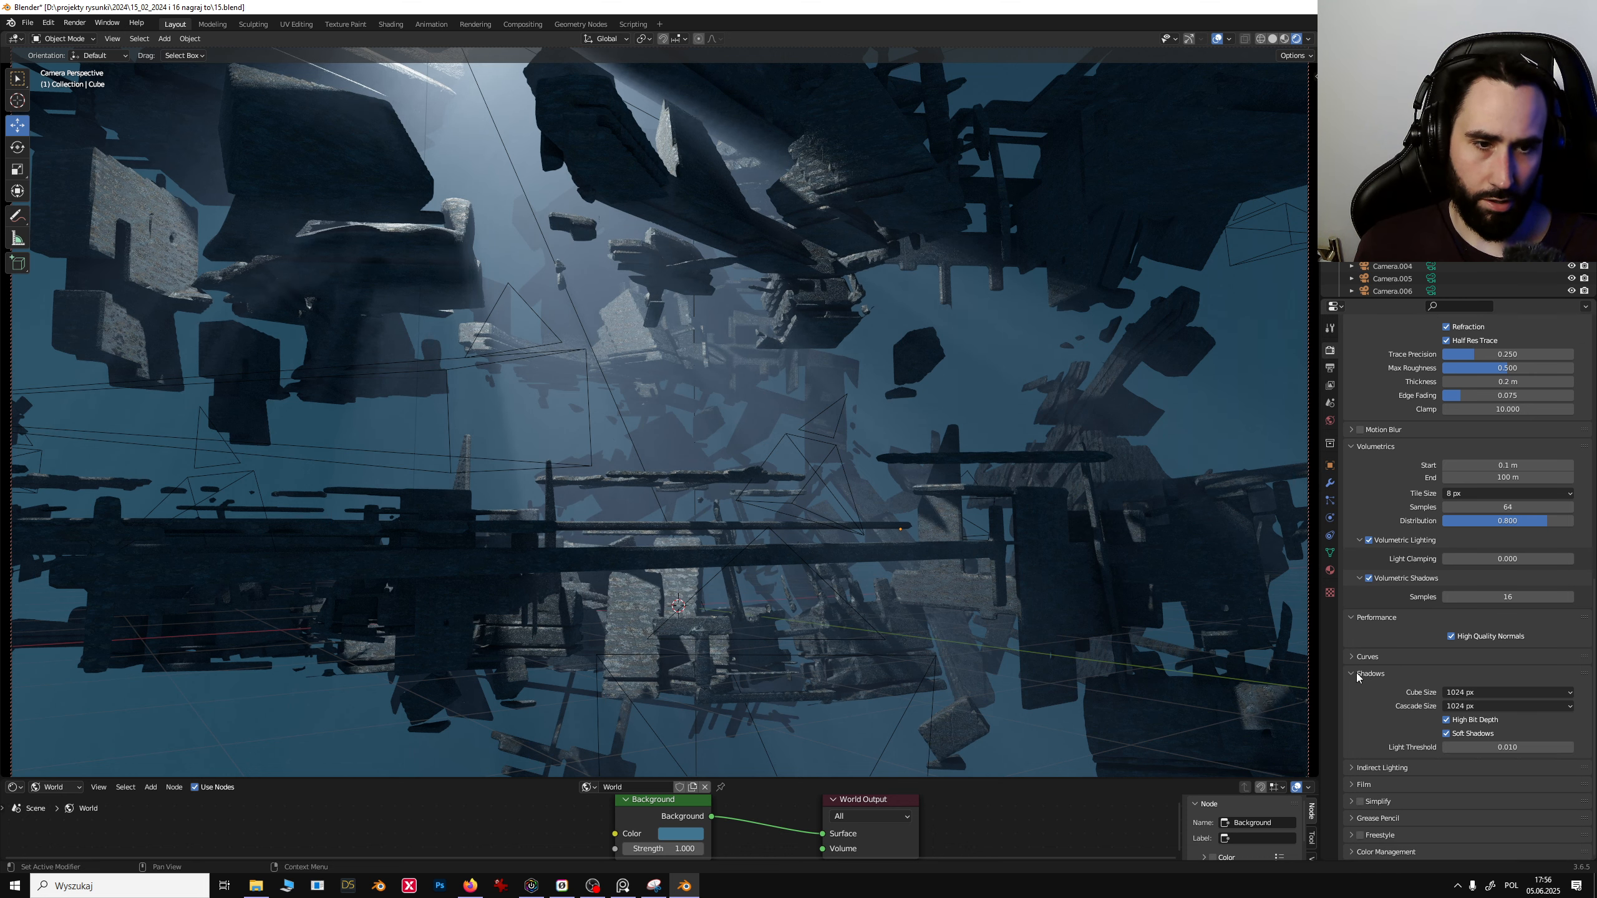
pyautogui.click(1363, 784)
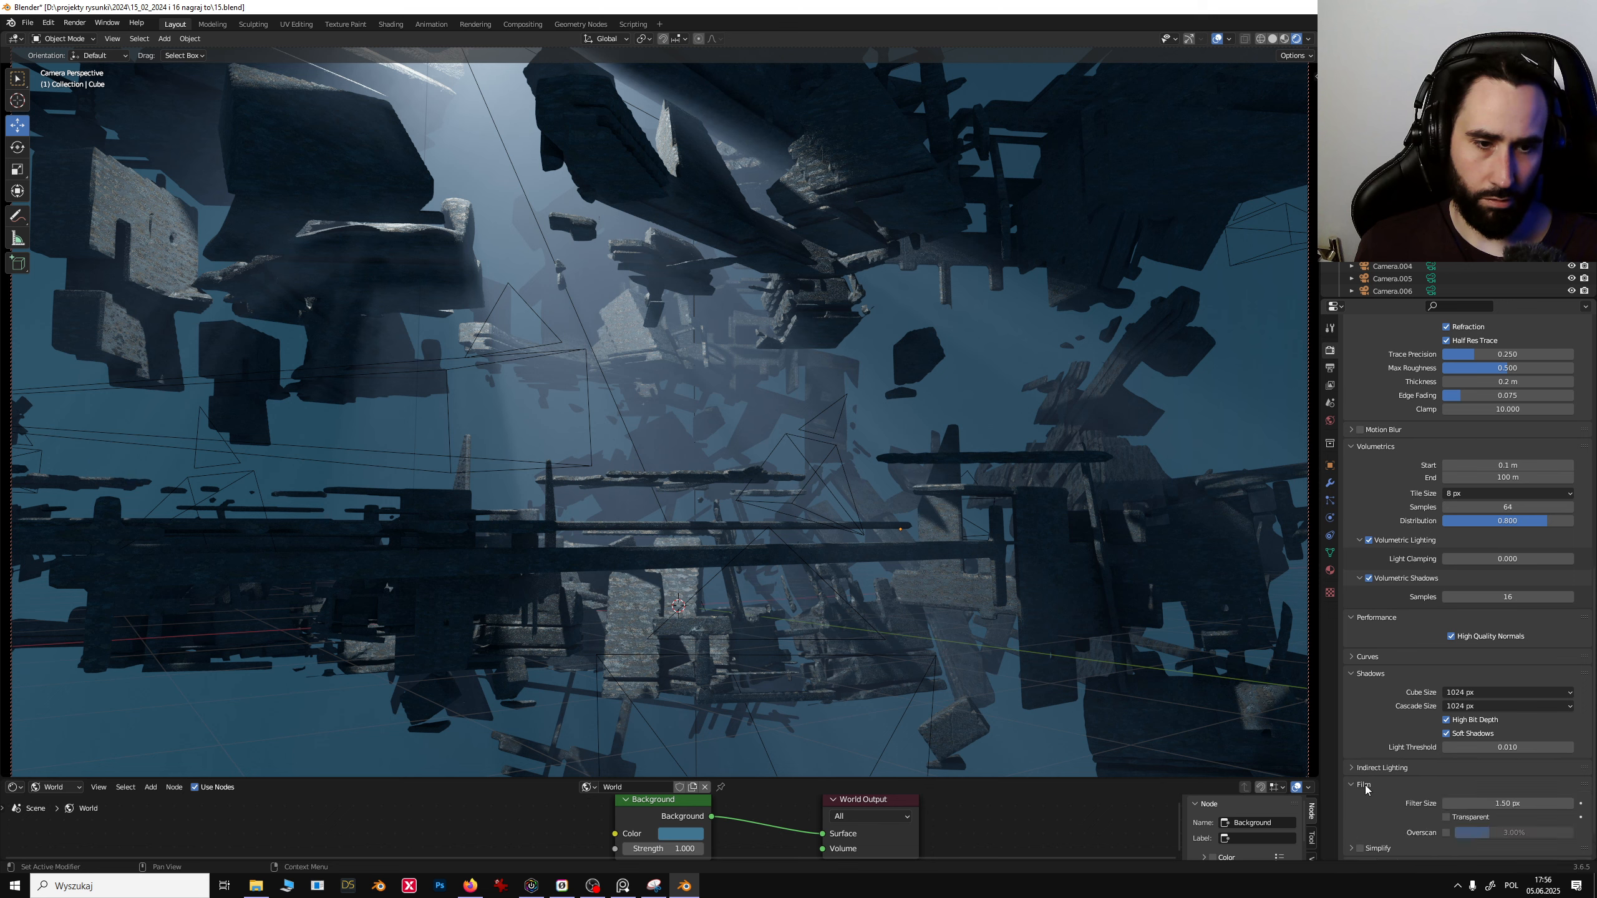
pyautogui.scroll(-2, 1504, 783)
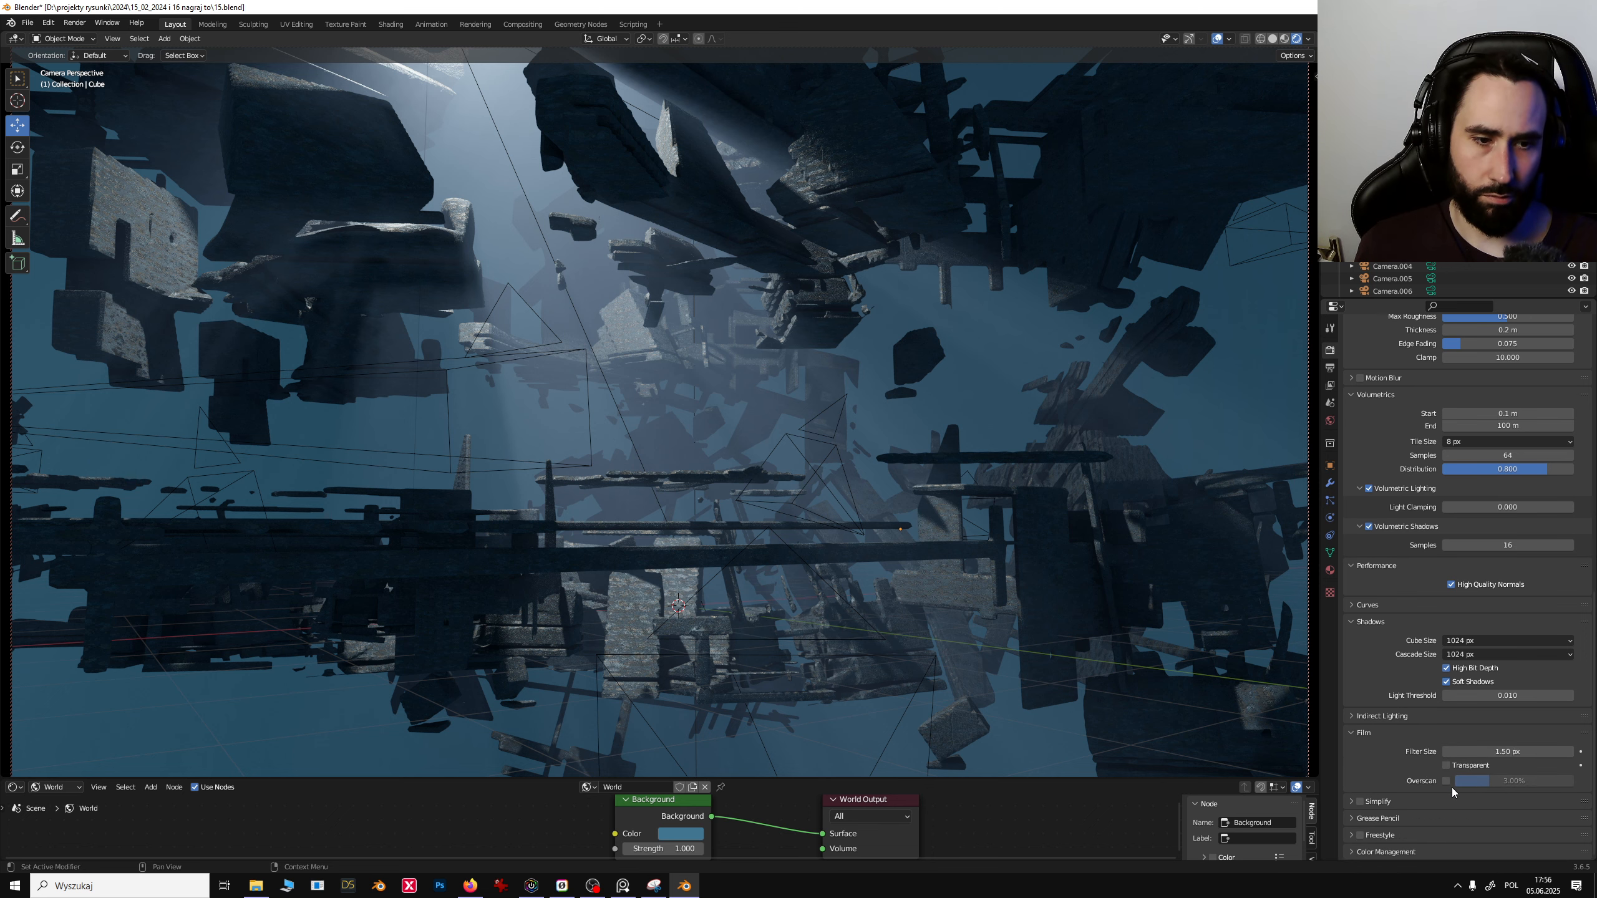
pyautogui.click(1447, 766)
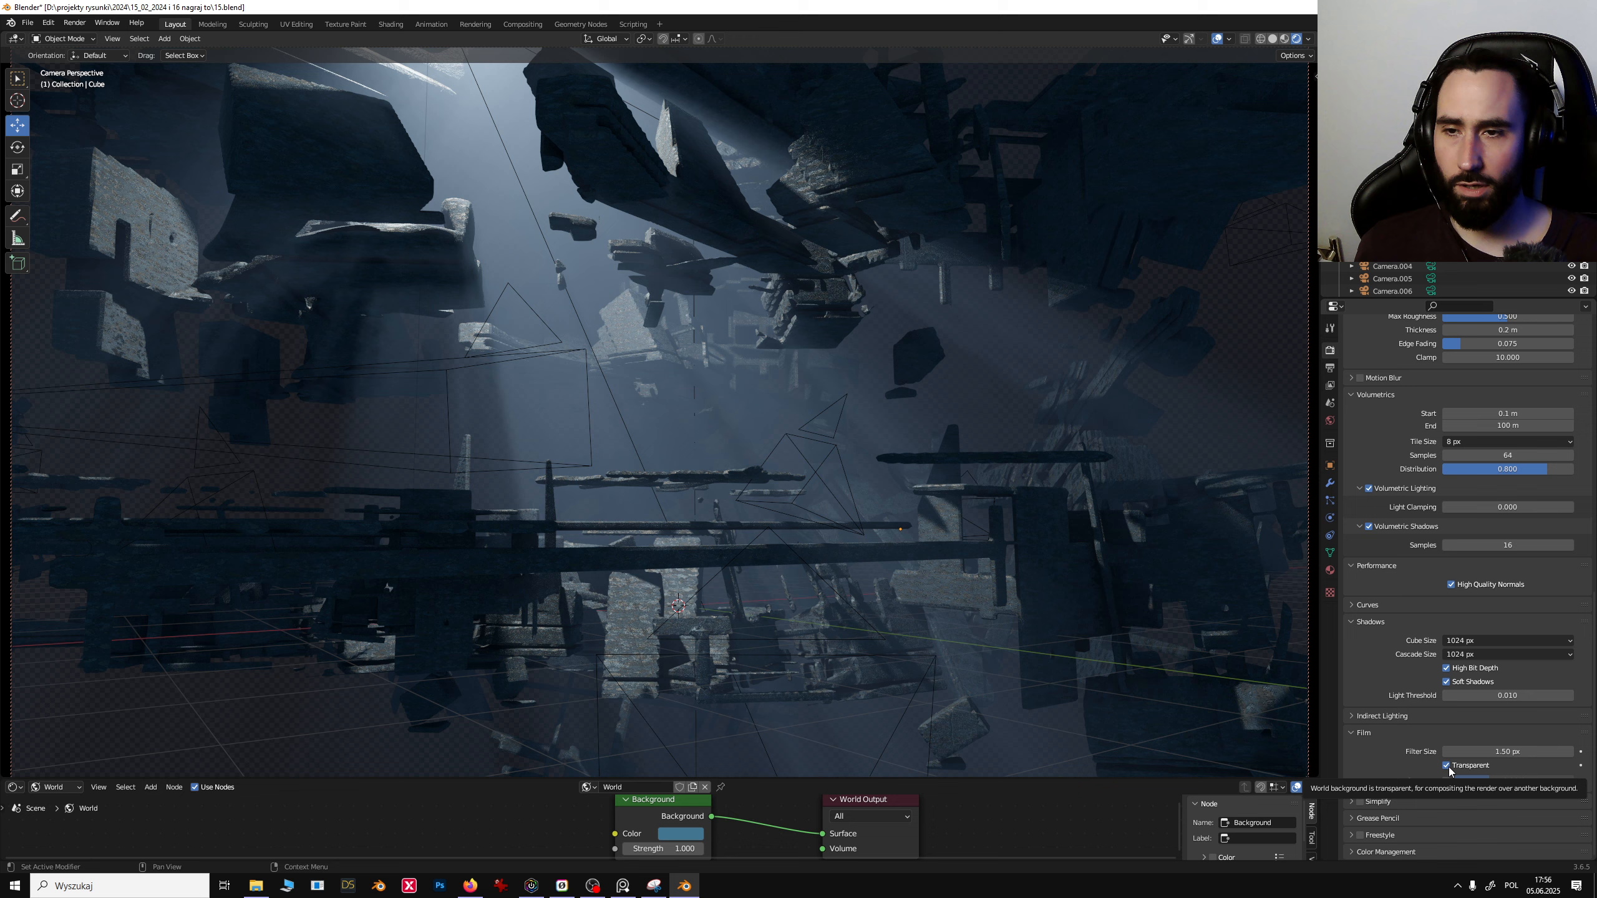
pyautogui.click(1447, 766)
pyautogui.click(1448, 766)
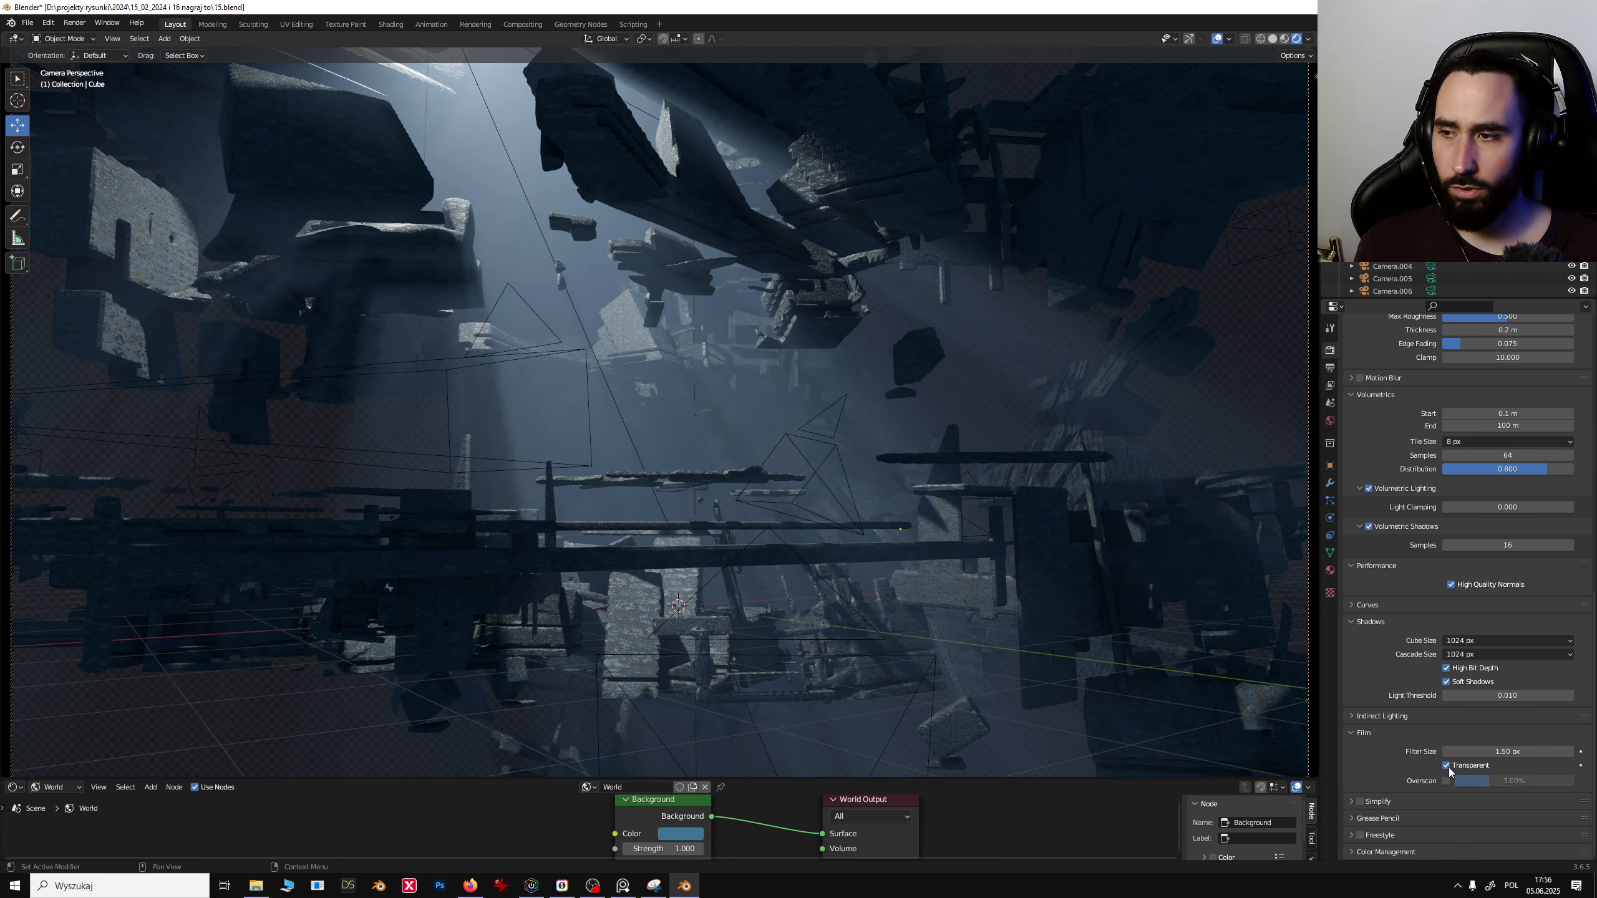
pyautogui.click(1447, 765)
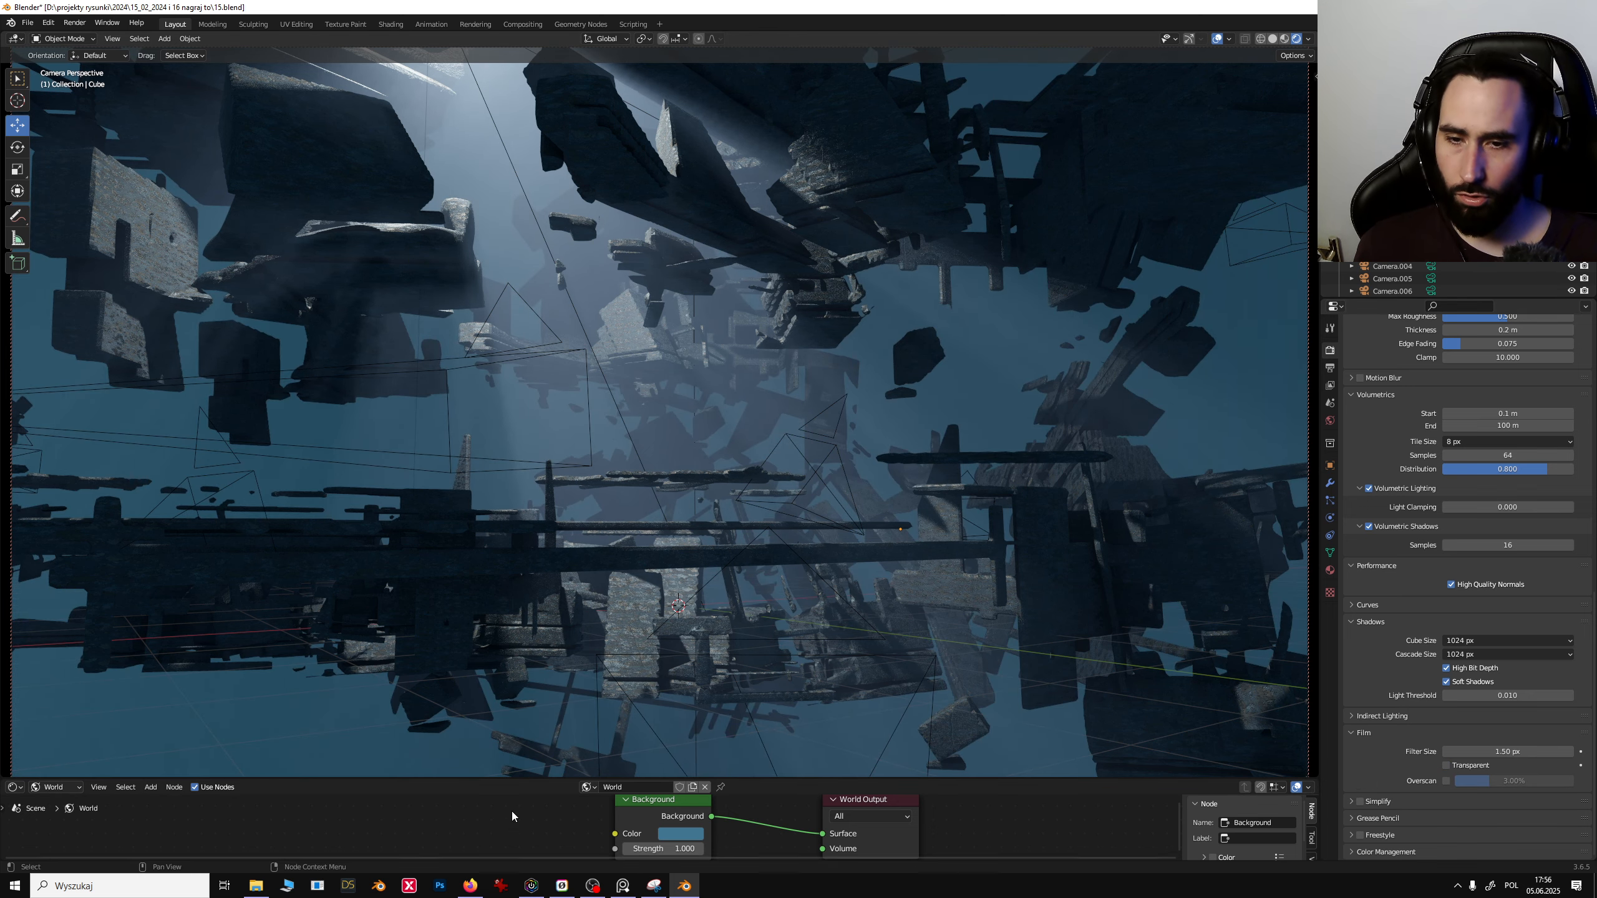
# - Enlarge the shader editor and nudge the world Background color's value slightly
pyautogui.moveTo(346, 778); pyautogui.dragTo(349, 579)
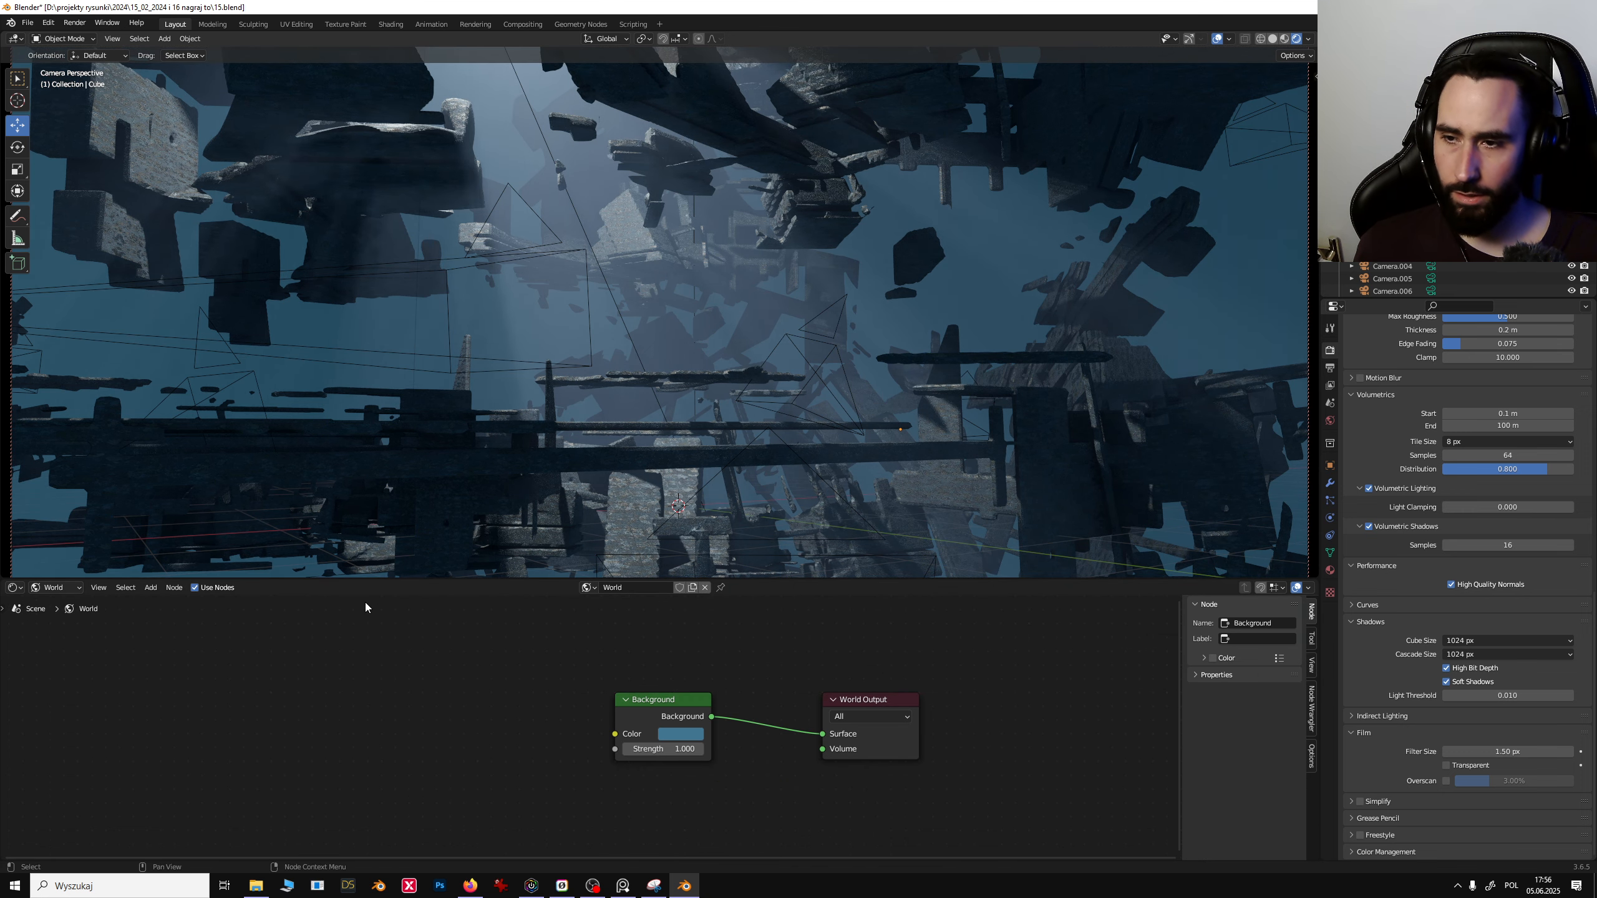
pyautogui.click(14, 588)
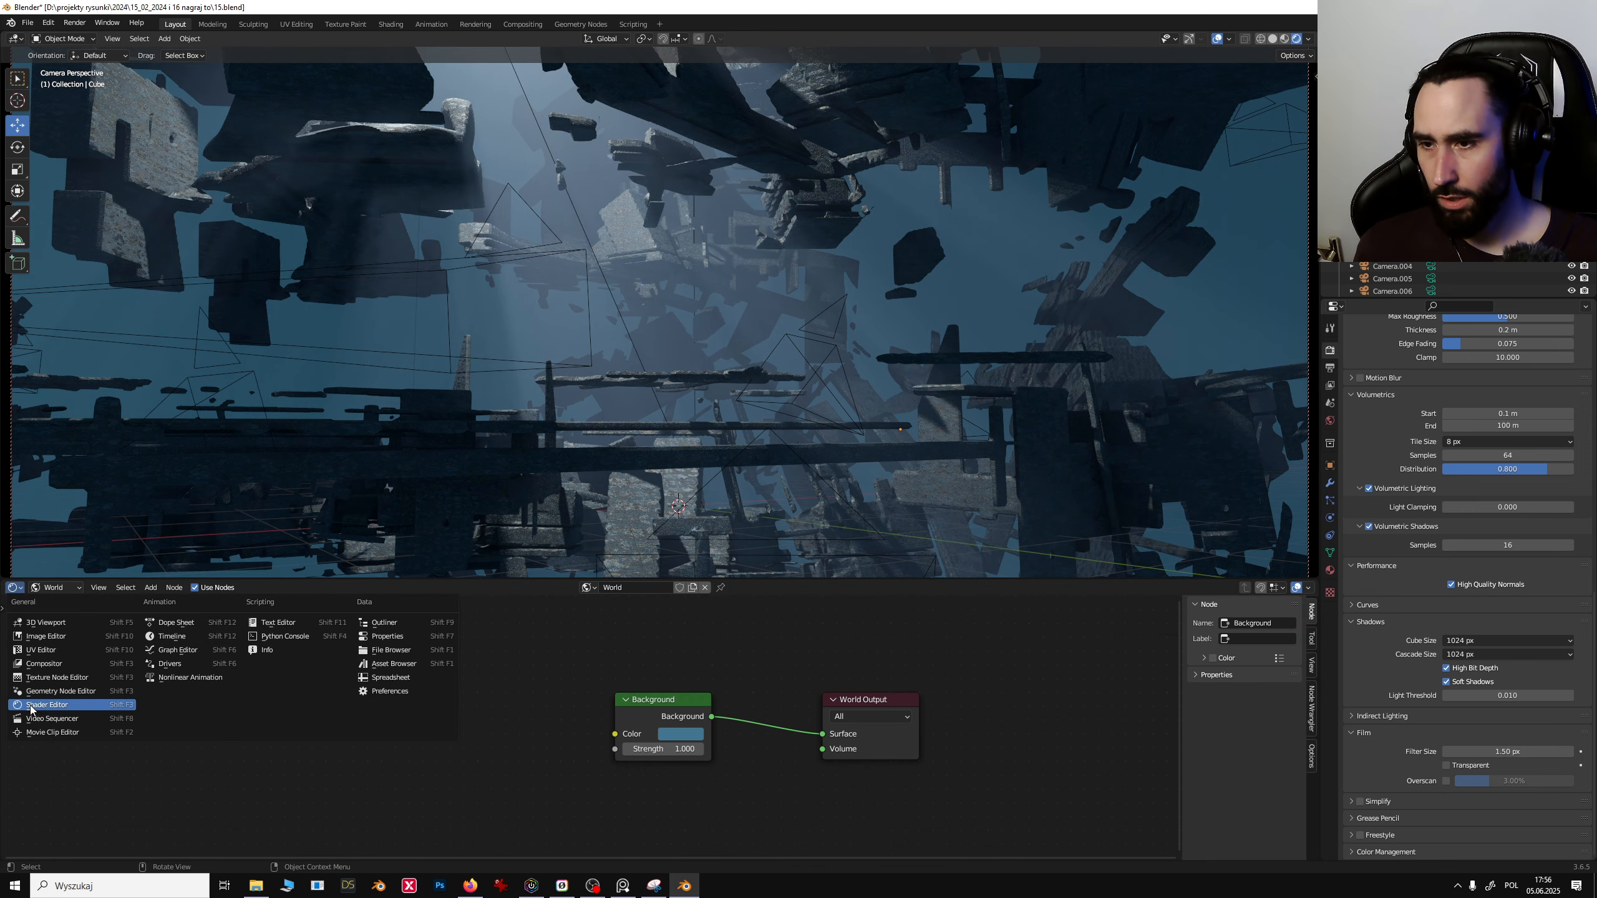
pyautogui.click(682, 734)
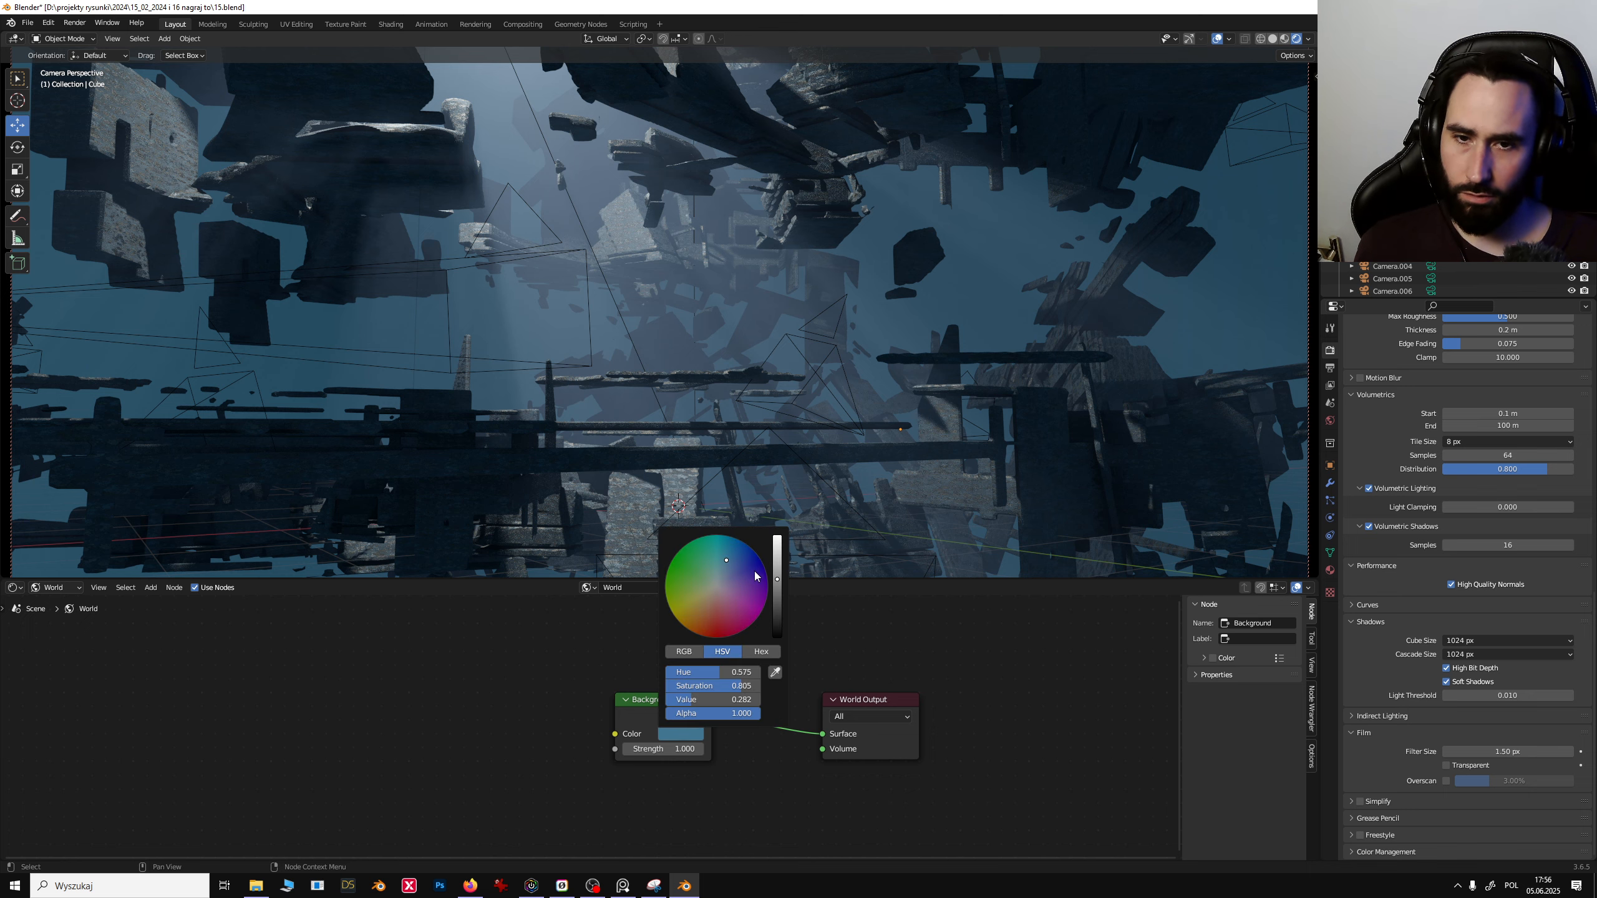
pyautogui.moveTo(780, 585)
pyautogui.mouseDown()
pyautogui.moveTo(778, 637)
pyautogui.moveTo(773, 565)
pyautogui.moveTo(690, 573)
pyautogui.moveTo(715, 609)
pyautogui.moveTo(776, 598)
pyautogui.moveTo(777, 536)
pyautogui.moveTo(719, 593)
pyautogui.moveTo(733, 601)
pyautogui.moveTo(725, 565)
pyautogui.moveTo(778, 580)
pyautogui.mouseUp()
# - Select the 3dcoat test debris cluster in the camera view
pyautogui.click(946, 418)
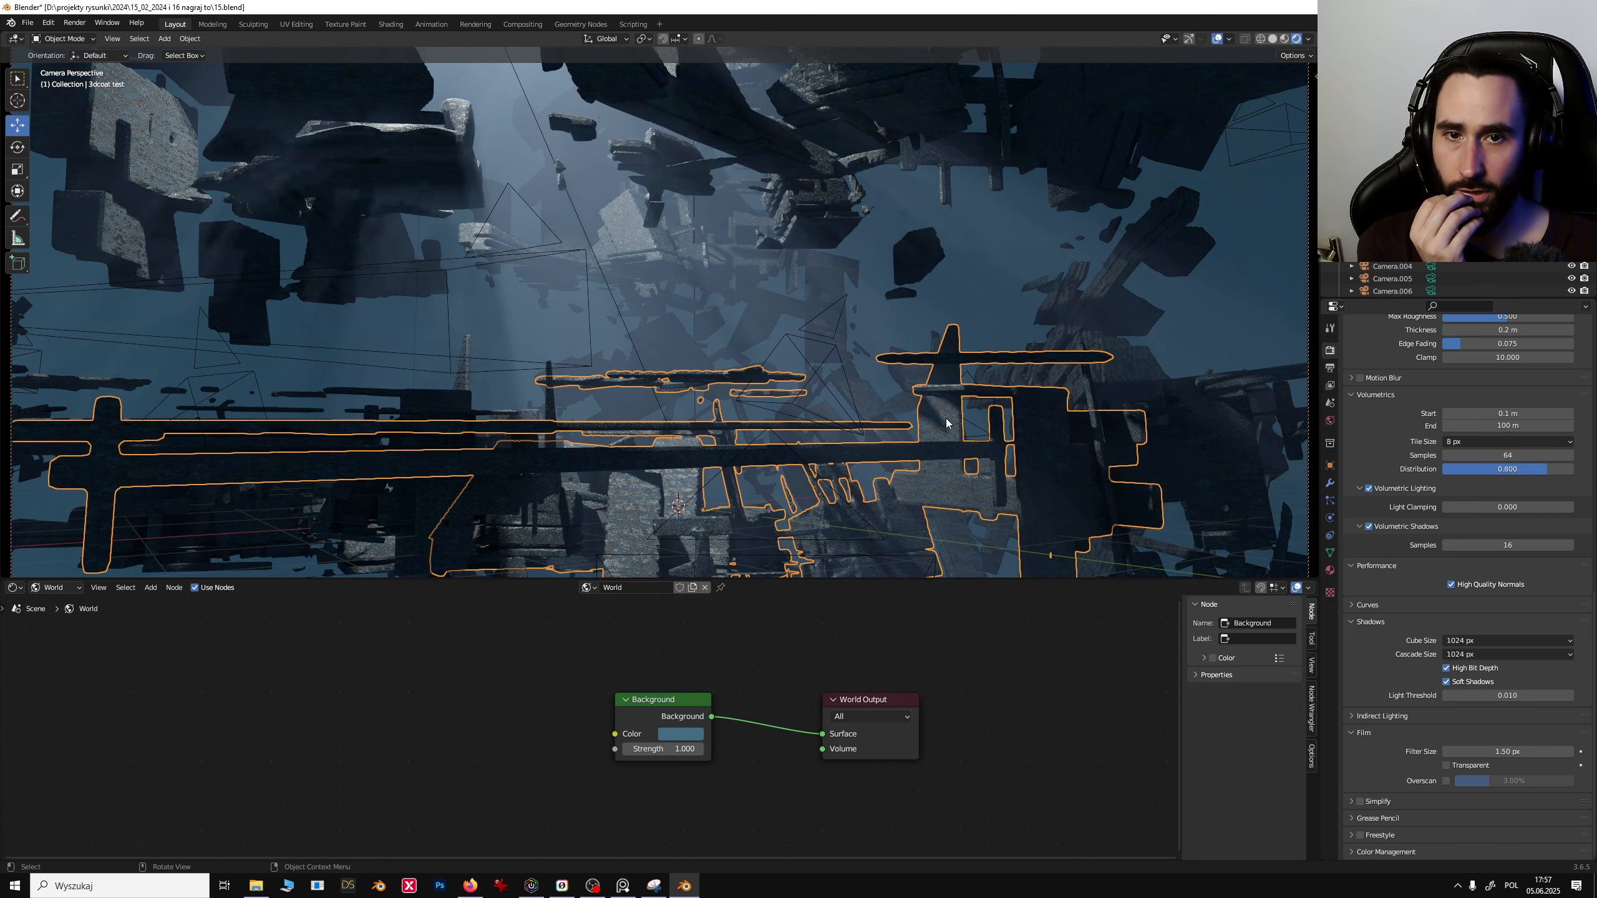
pyautogui.click(979, 288)
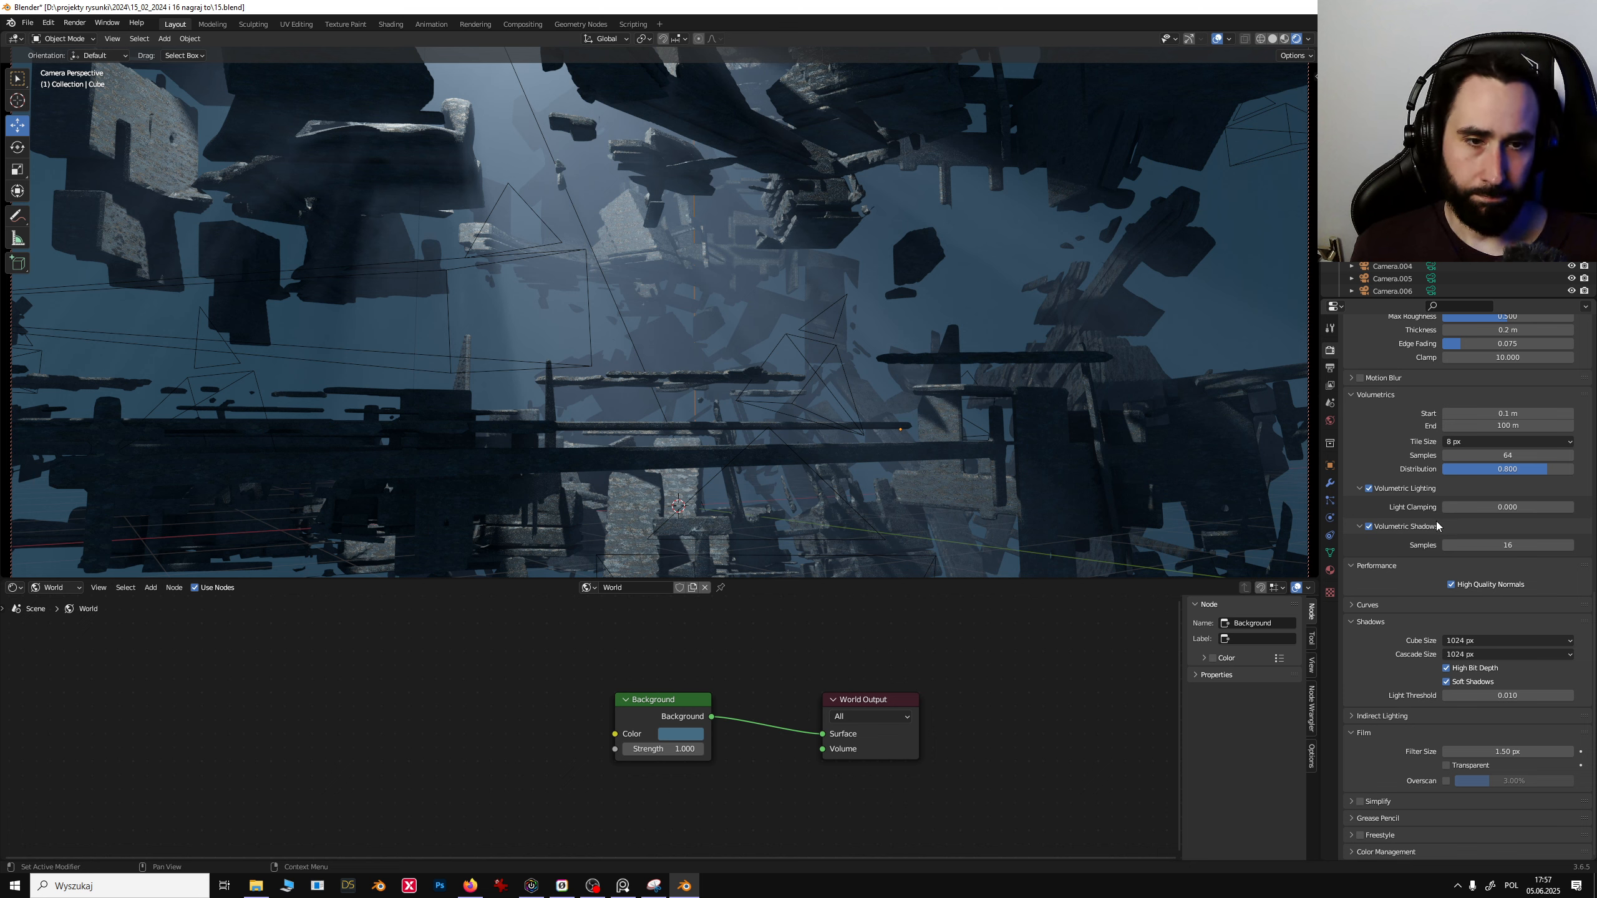
pyautogui.click(1386, 215)
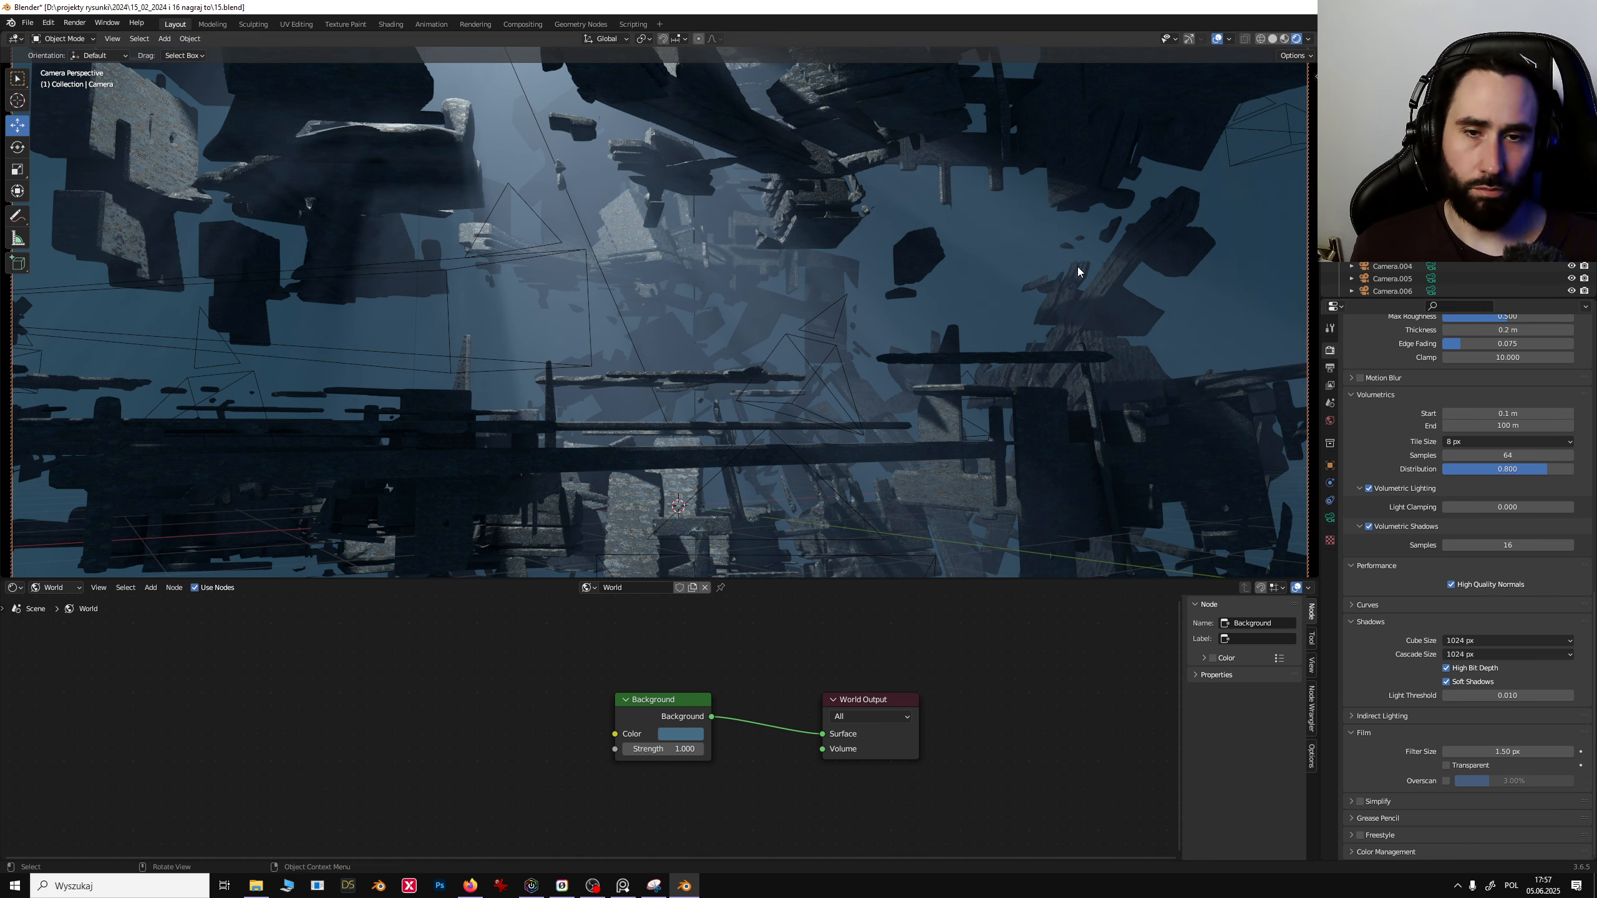
pyautogui.click(1031, 364)
# - Switch the viewport to solid shading and leave the camera view to see the cluster
pyautogui.click(1272, 40)
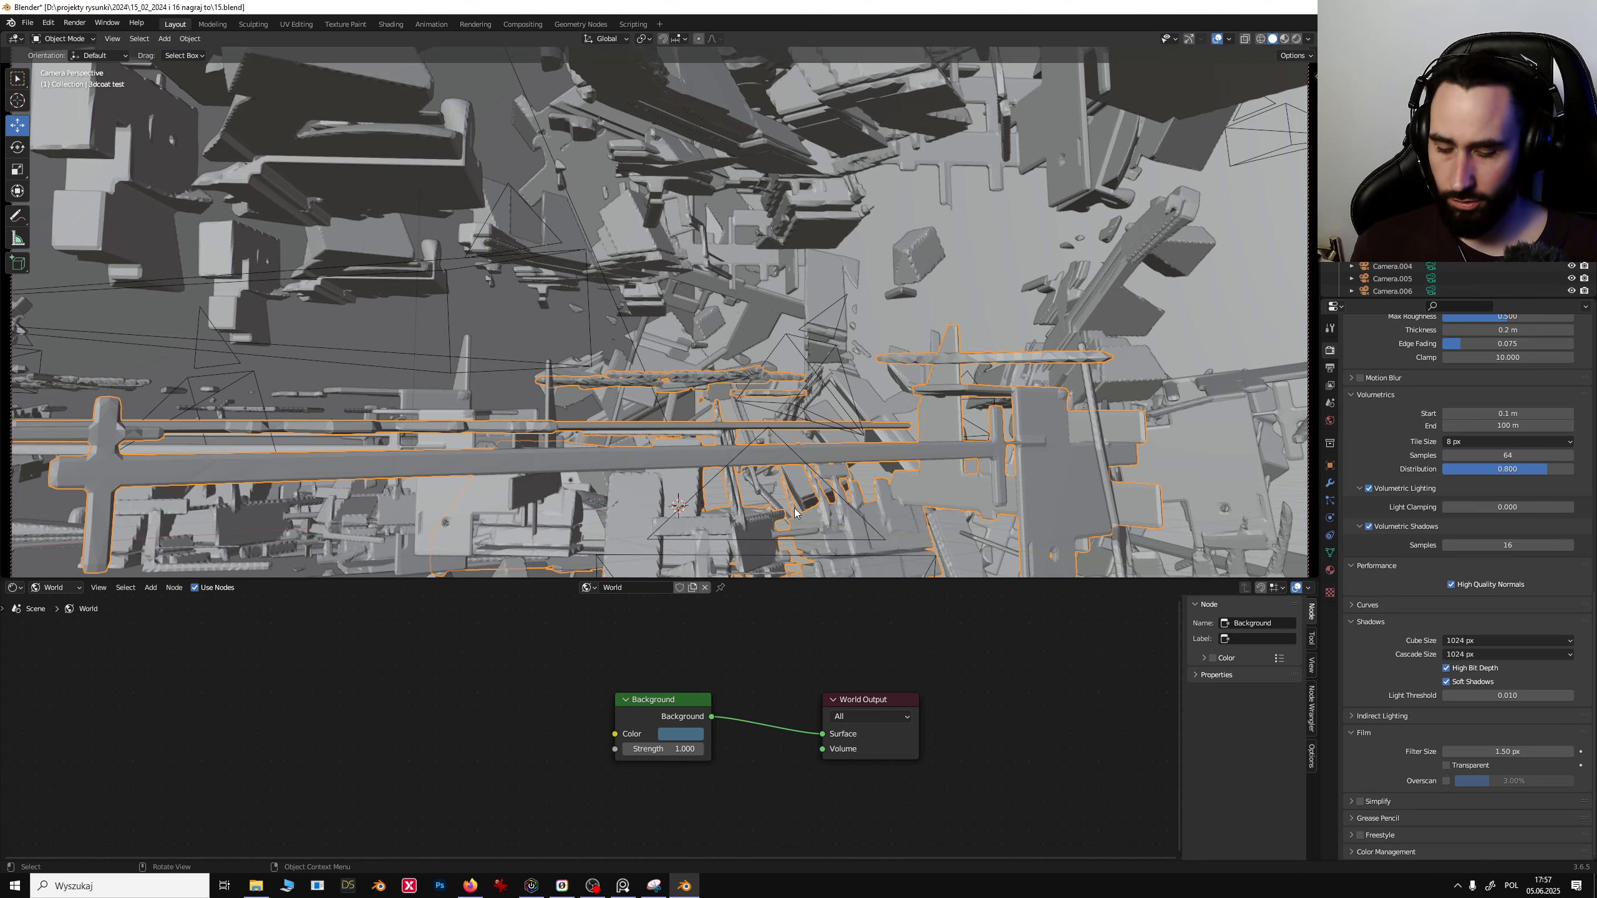
pyautogui.press('KP_0')
pyautogui.moveTo(682, 415); pyautogui.dragTo(765, 333, button='middle')
pyautogui.scroll(5, 779, 446)
pyautogui.scroll(-1, 806, 425)
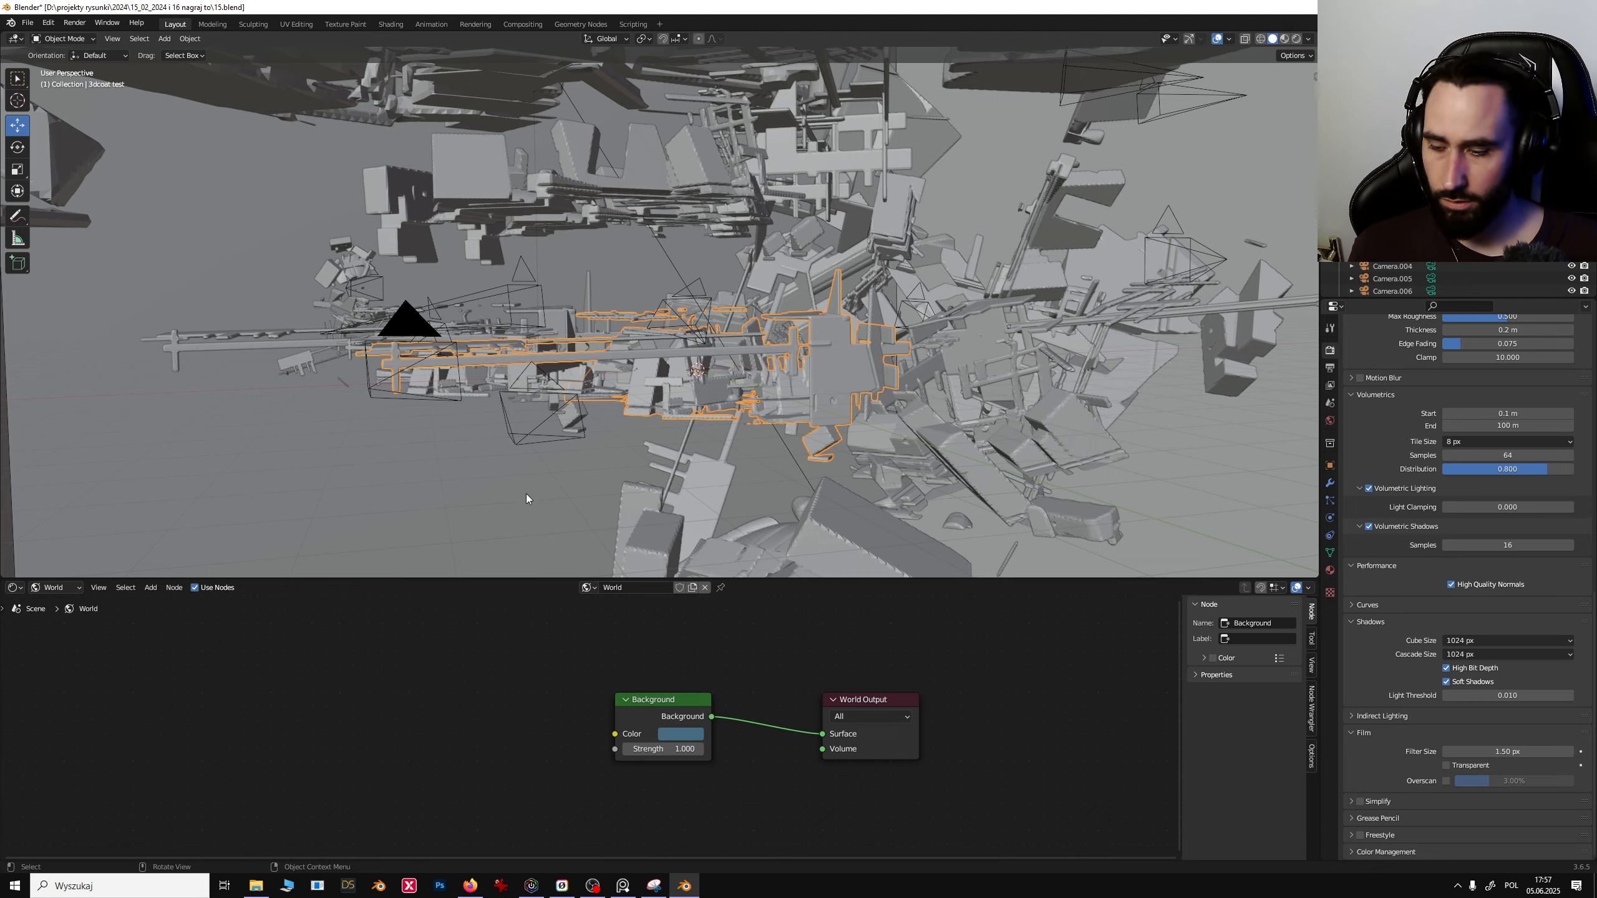
# - Fly through the debris field with walk navigation to inspect the cluster arrangement
pyautogui.hotkey('shift', '`')
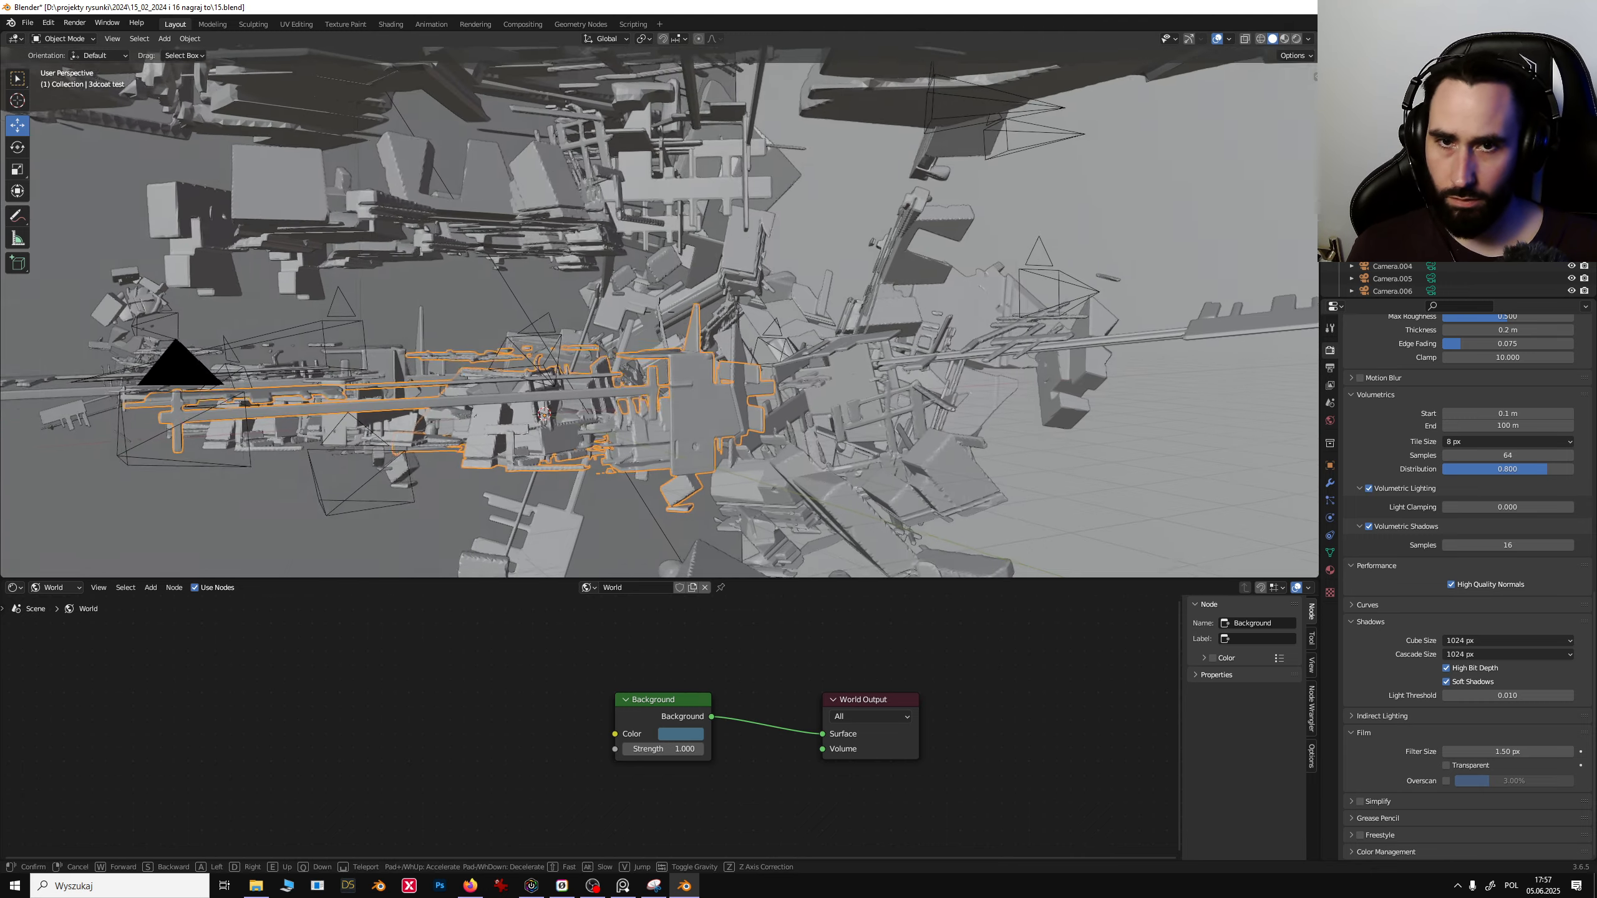
pyautogui.press('w')
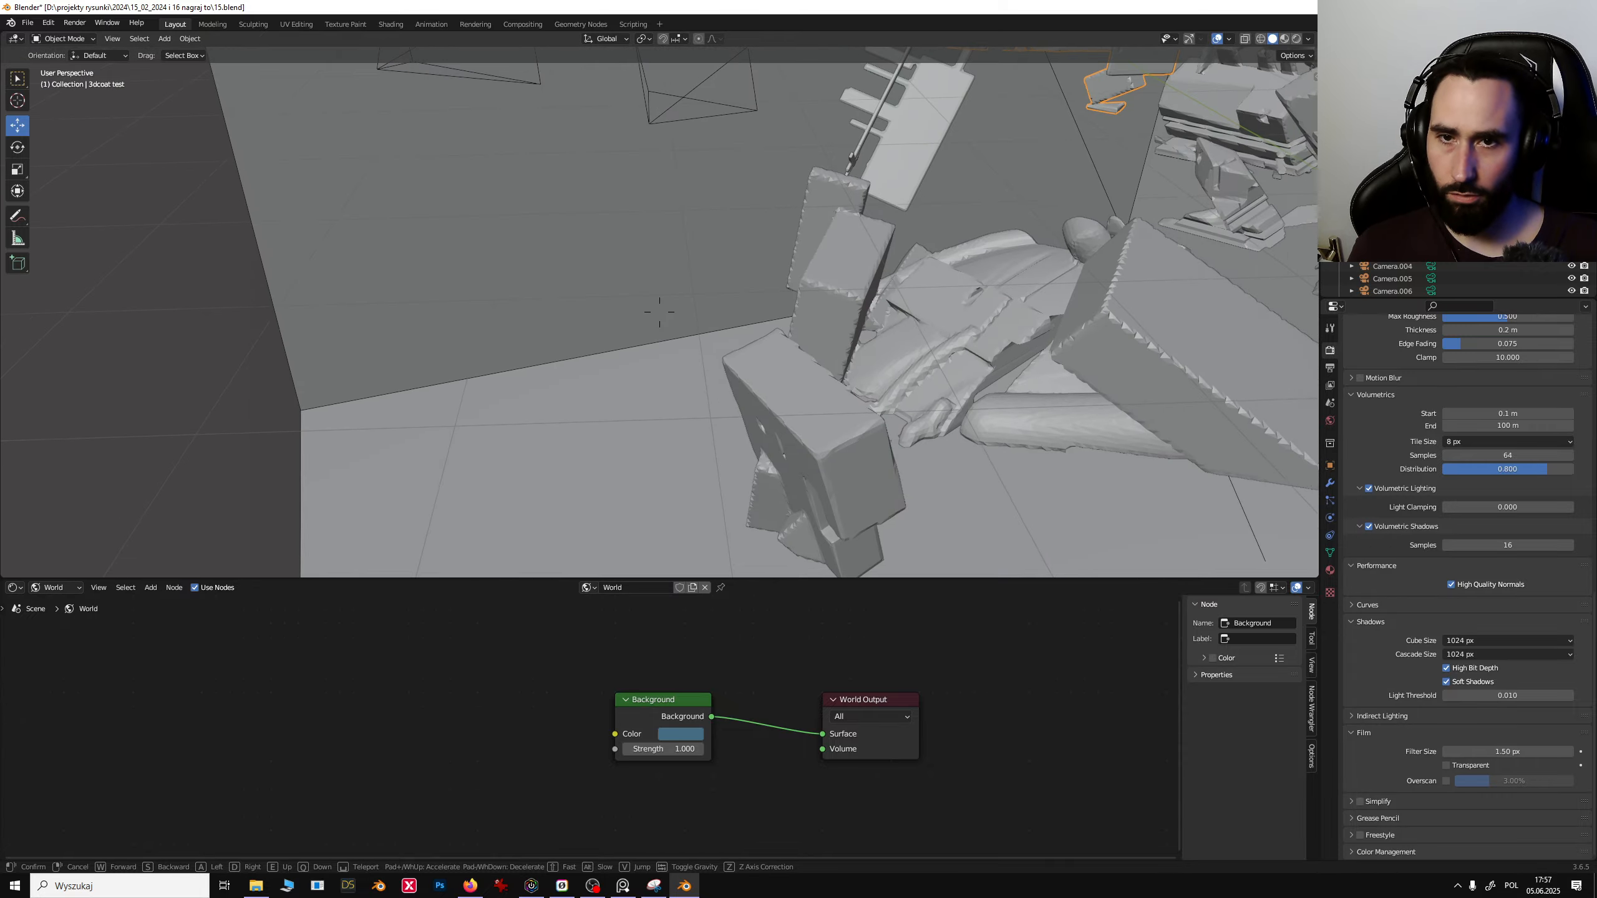
pyautogui.press('w')
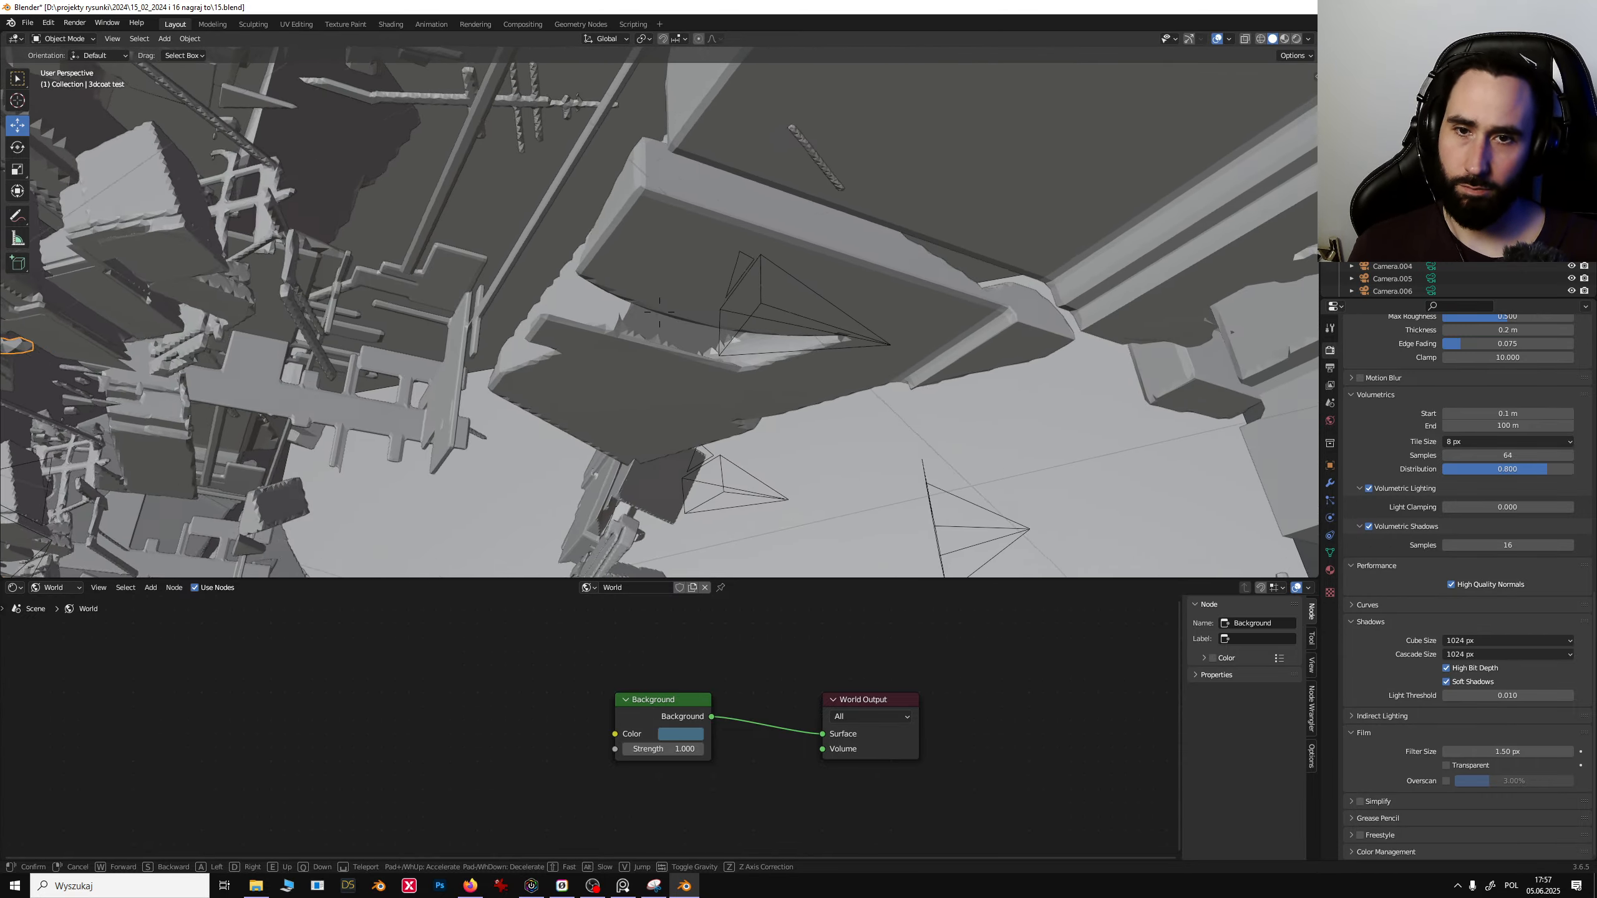
pyautogui.press('w')
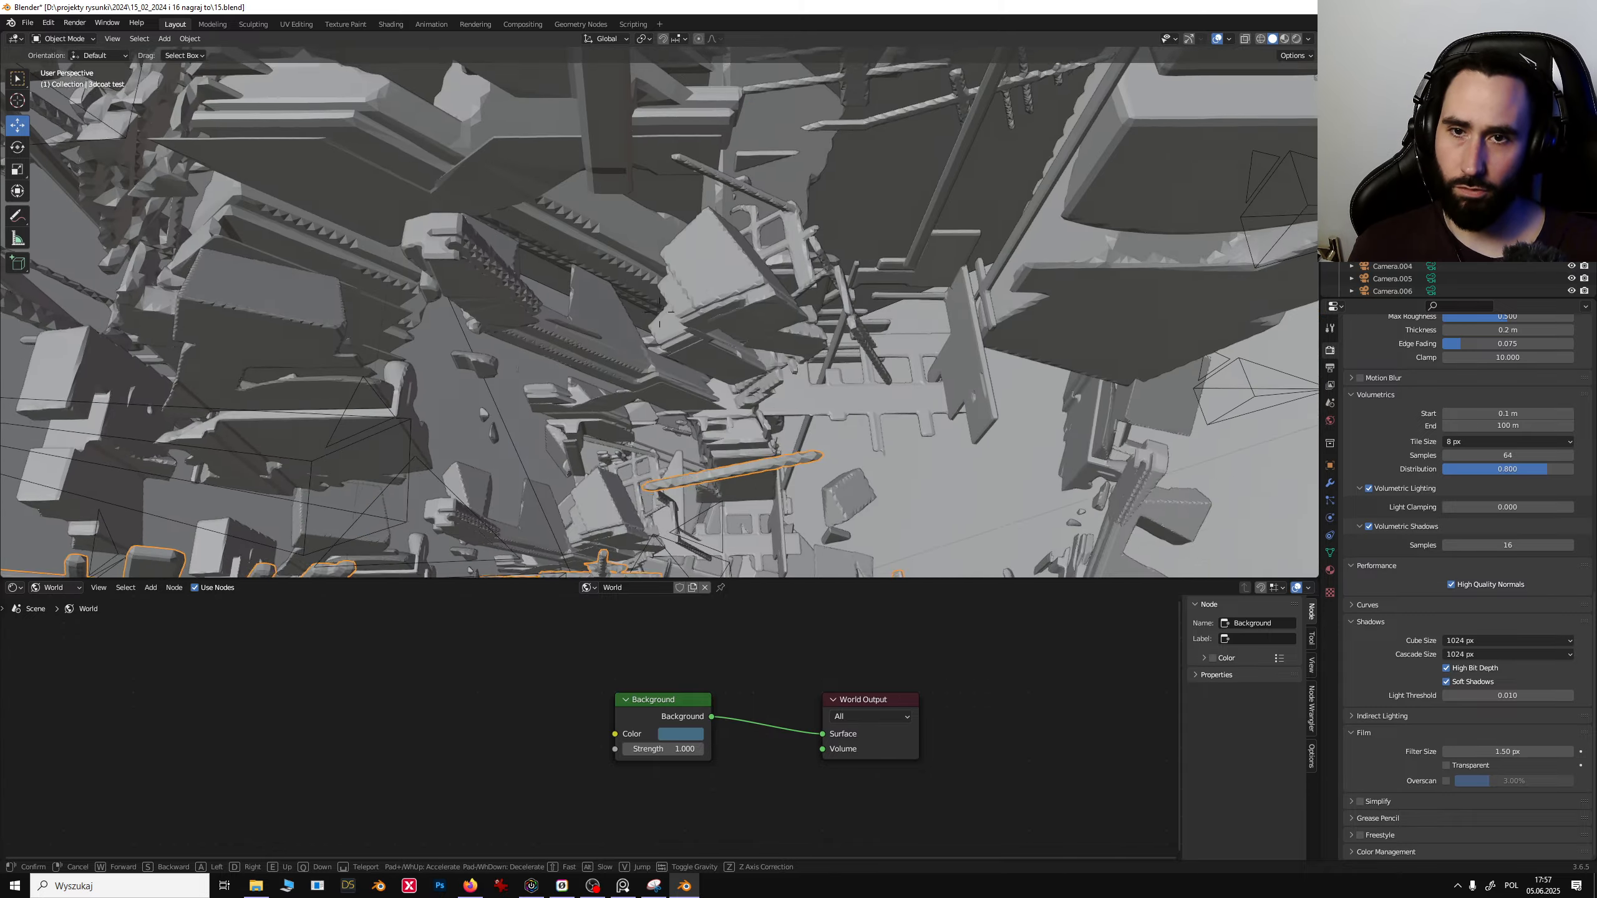
pyautogui.press('w')
pyautogui.click(524, 495)
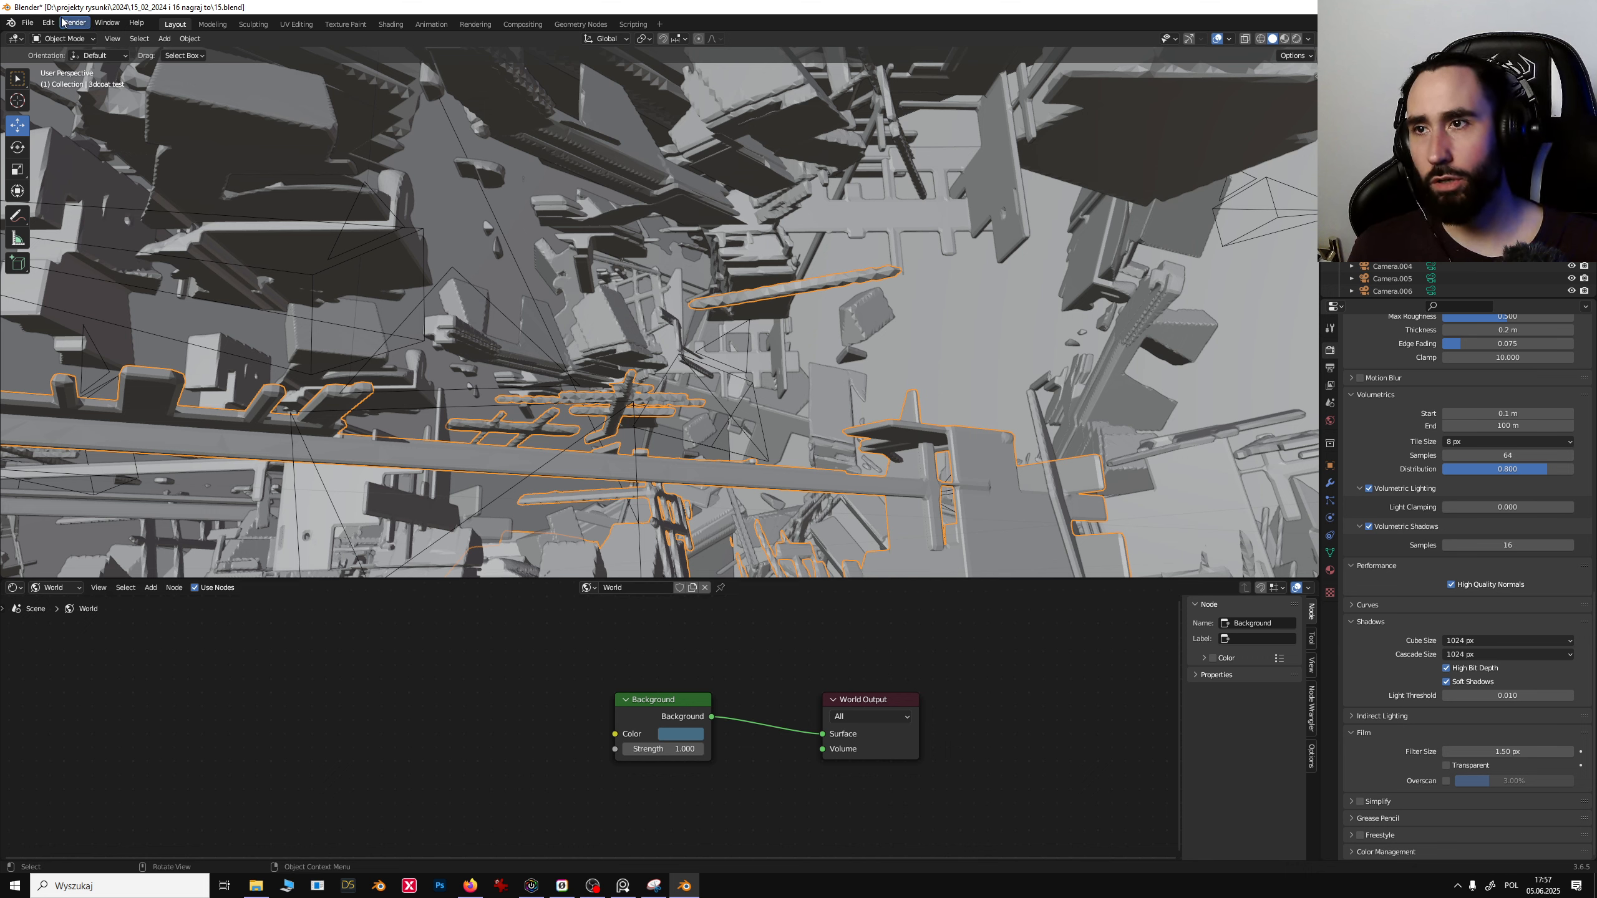
# - Open the Preferences' Navigation section to check the walk navigation settings, then close the window
pyautogui.click(46, 25)
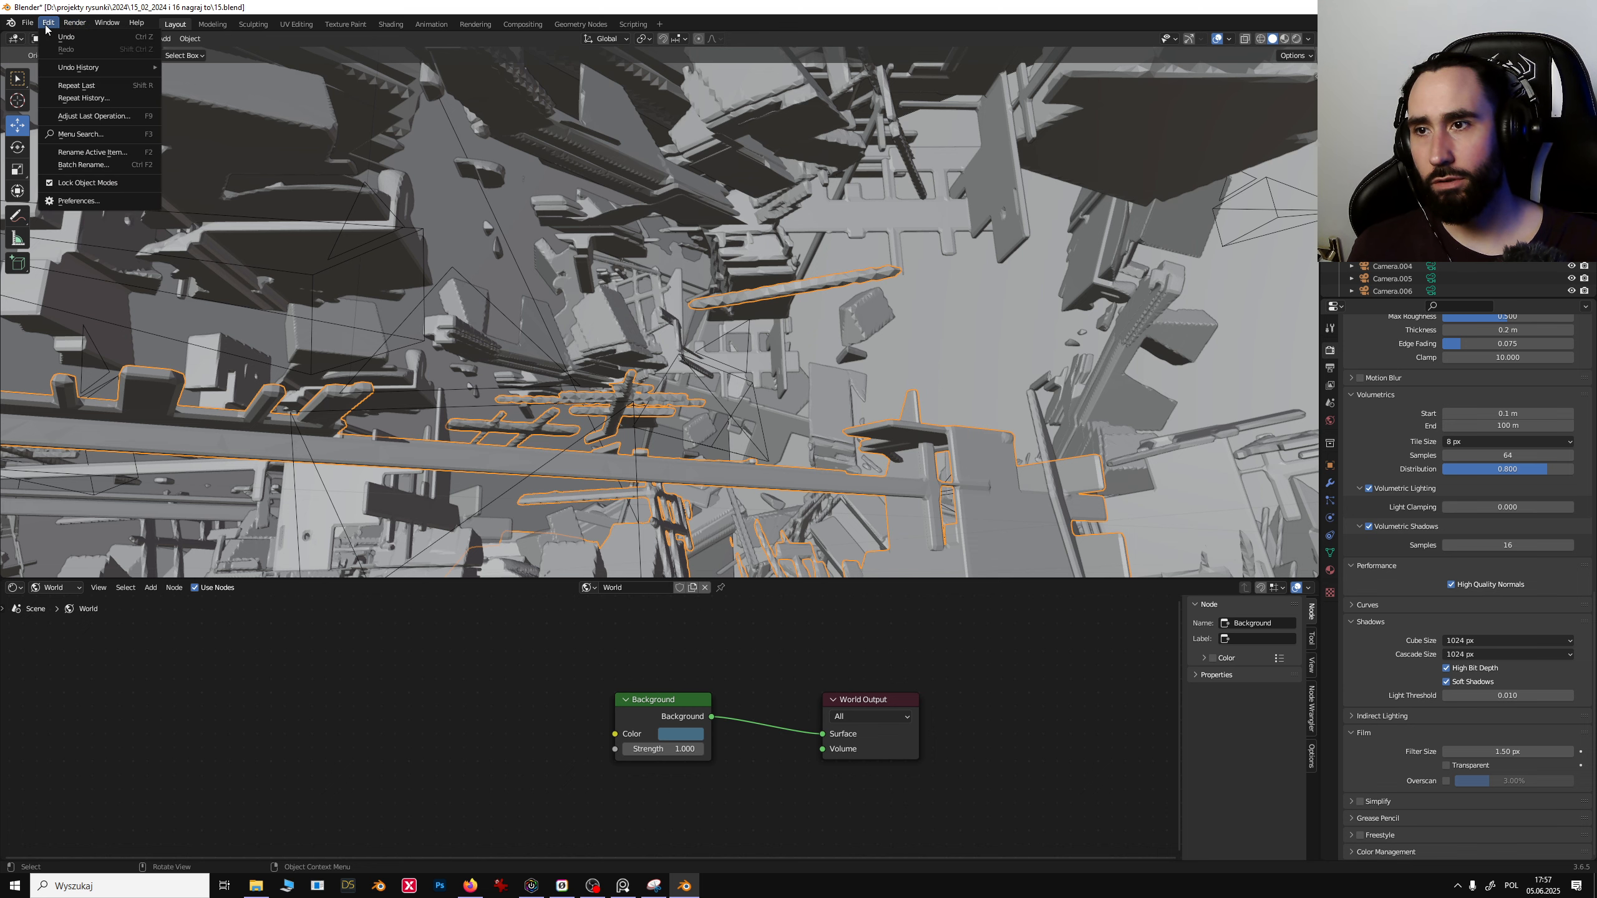
pyautogui.click(78, 201)
pyautogui.click(28, 193)
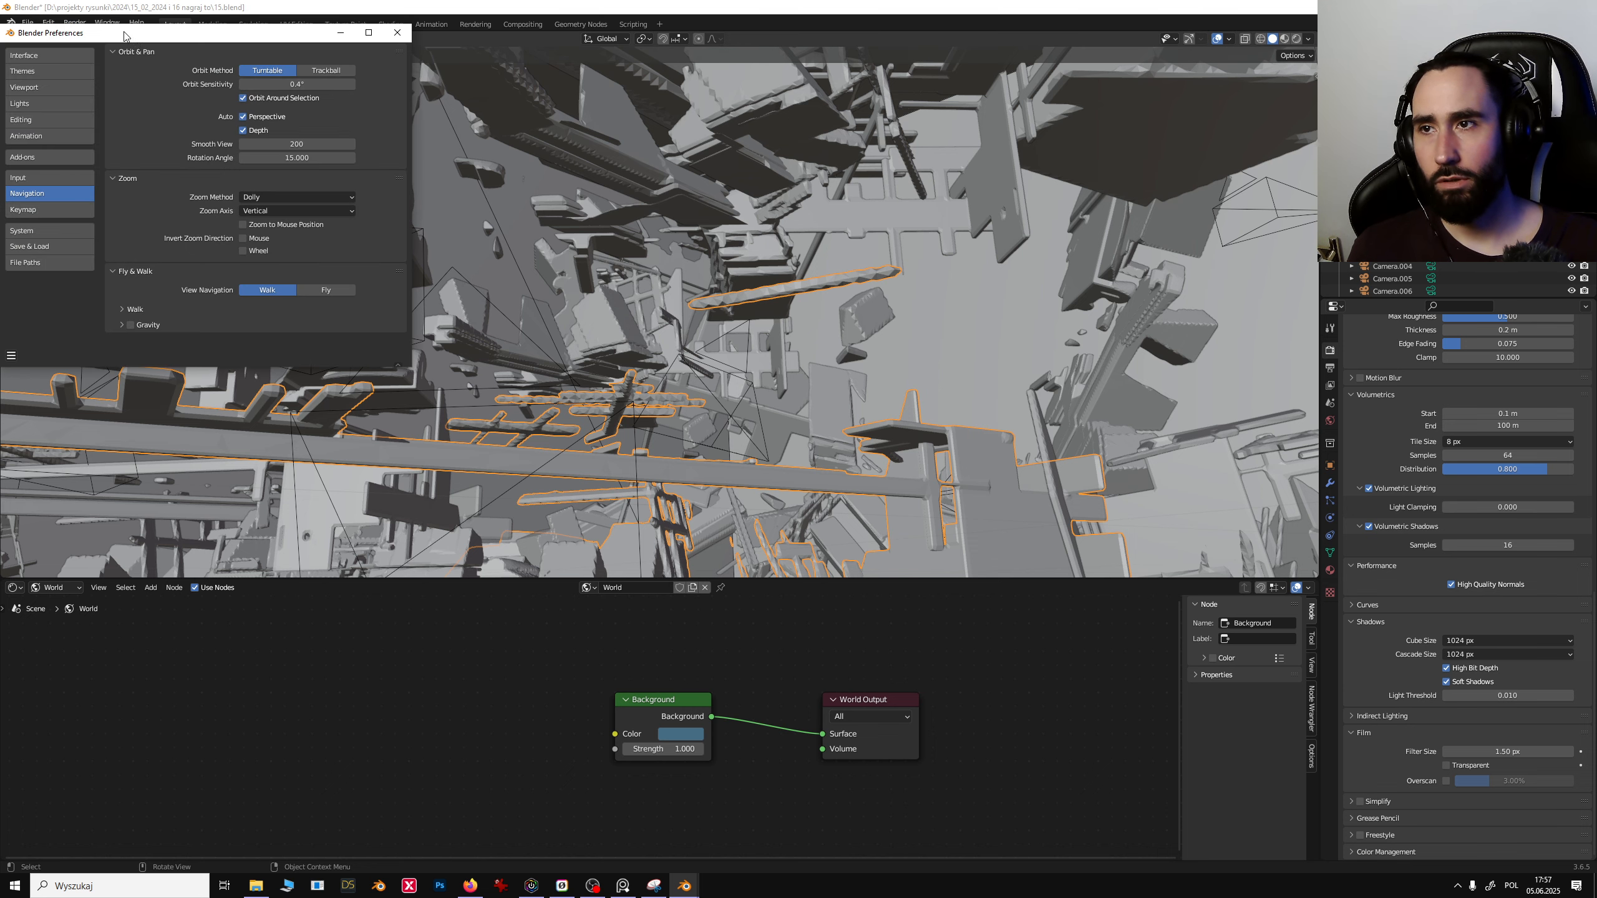
pyautogui.moveTo(125, 36); pyautogui.dragTo(316, 61)
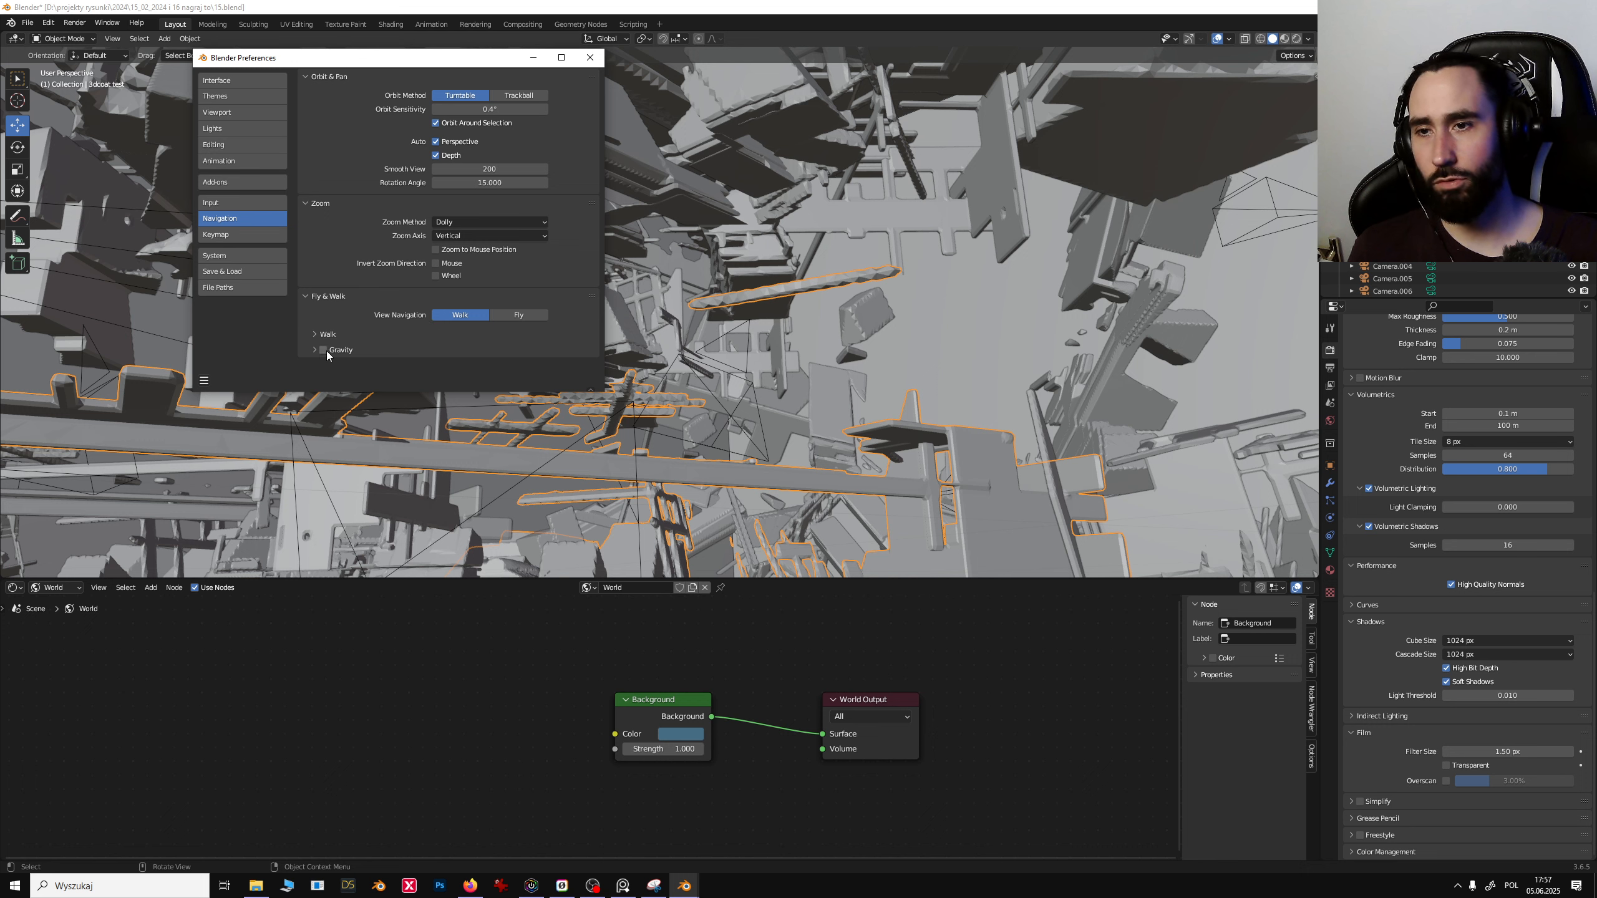
pyautogui.click(589, 58)
# - Enlarge the 3D viewport over the shader editor and switch it to rendered shading
pyautogui.click(901, 345)
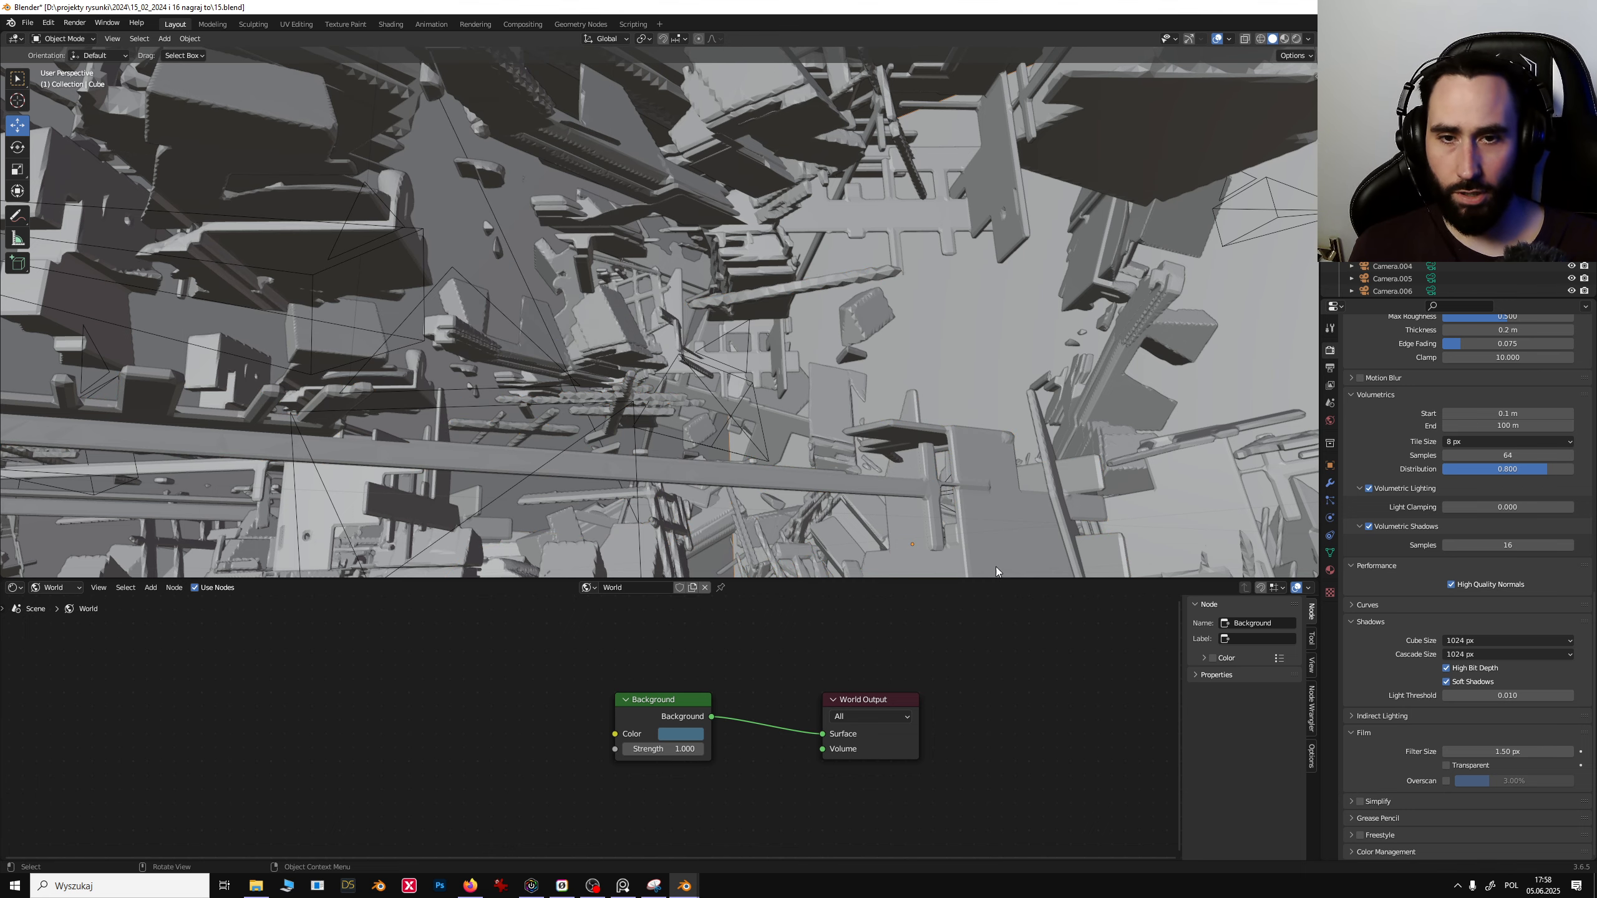
pyautogui.moveTo(1003, 579); pyautogui.dragTo(1003, 780)
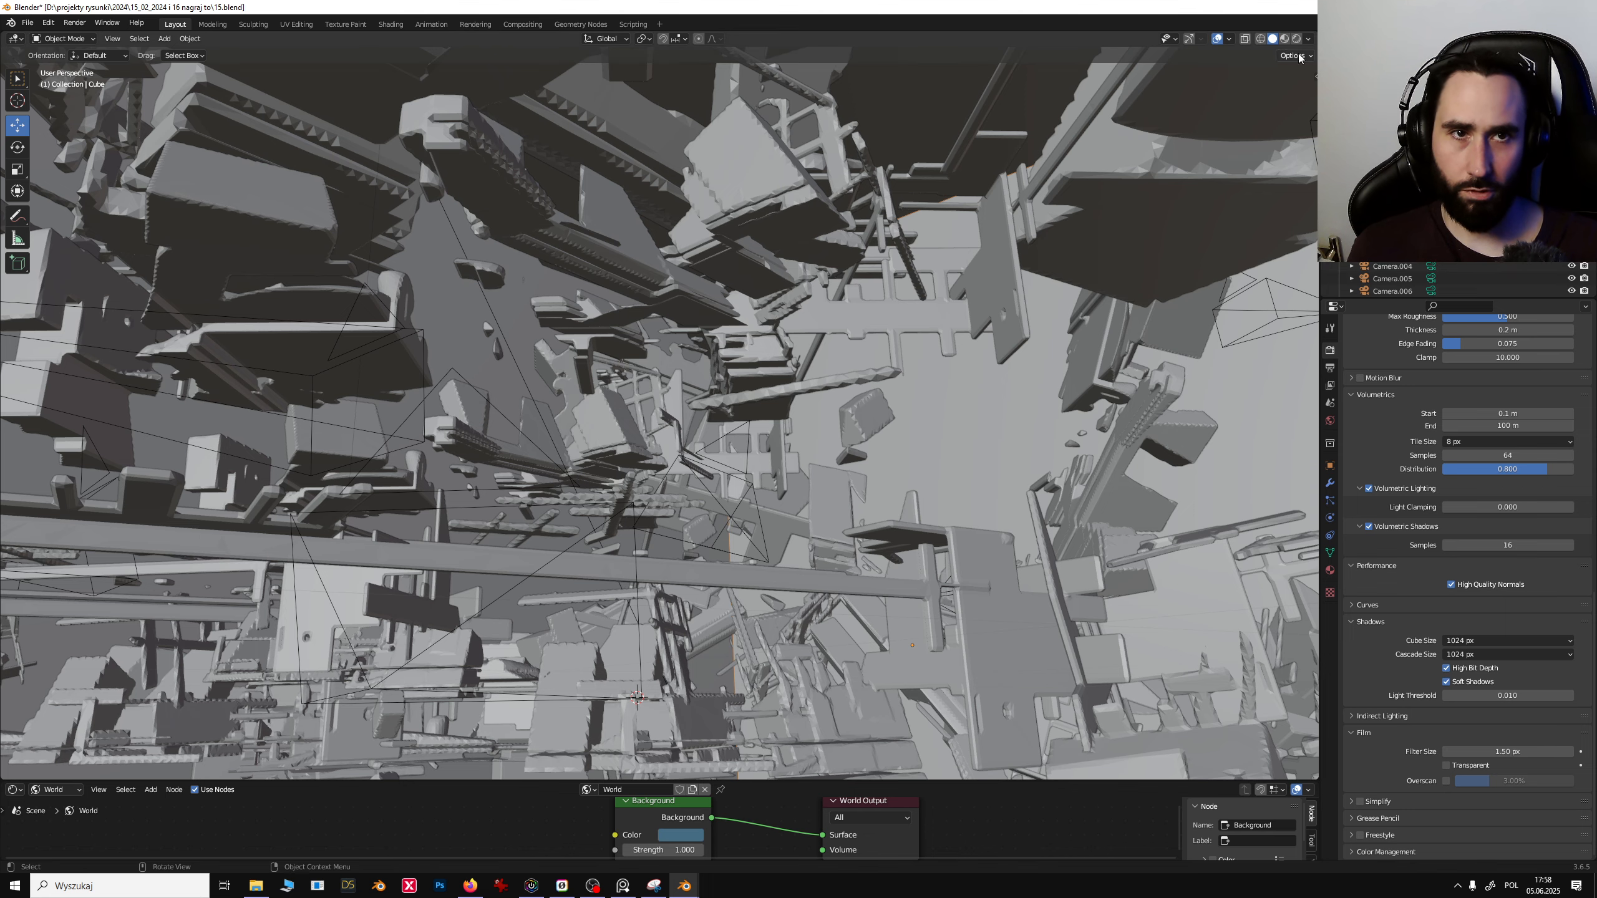
pyautogui.click(1296, 38)
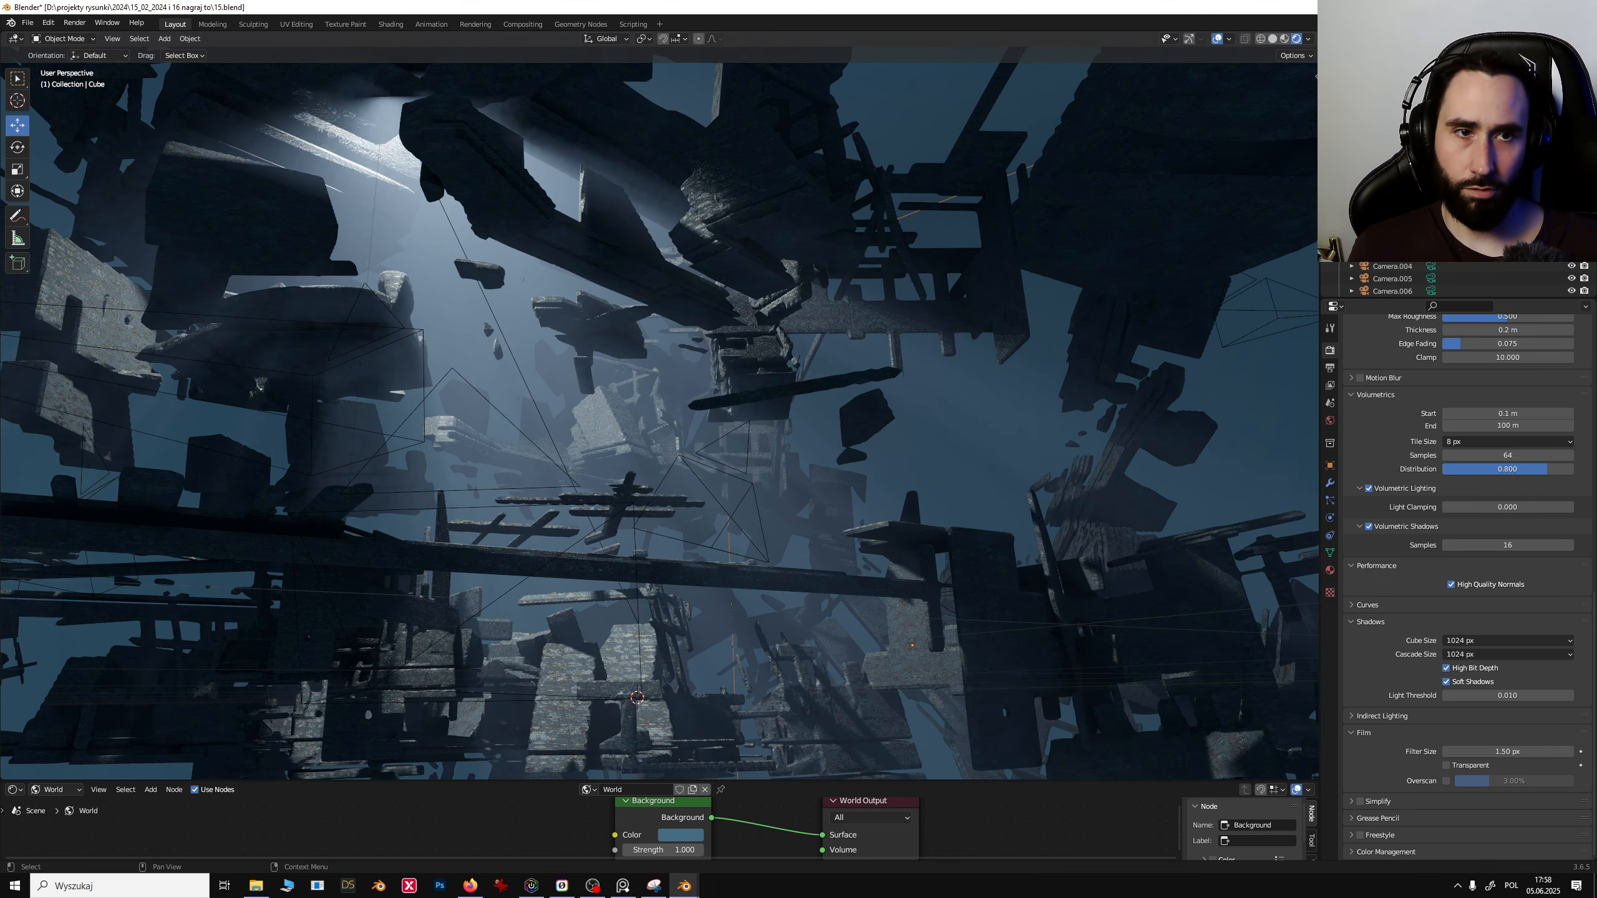
# - Select the camera and move to a new viewpoint over the debris field with walk navigation
pyautogui.click(907, 272)
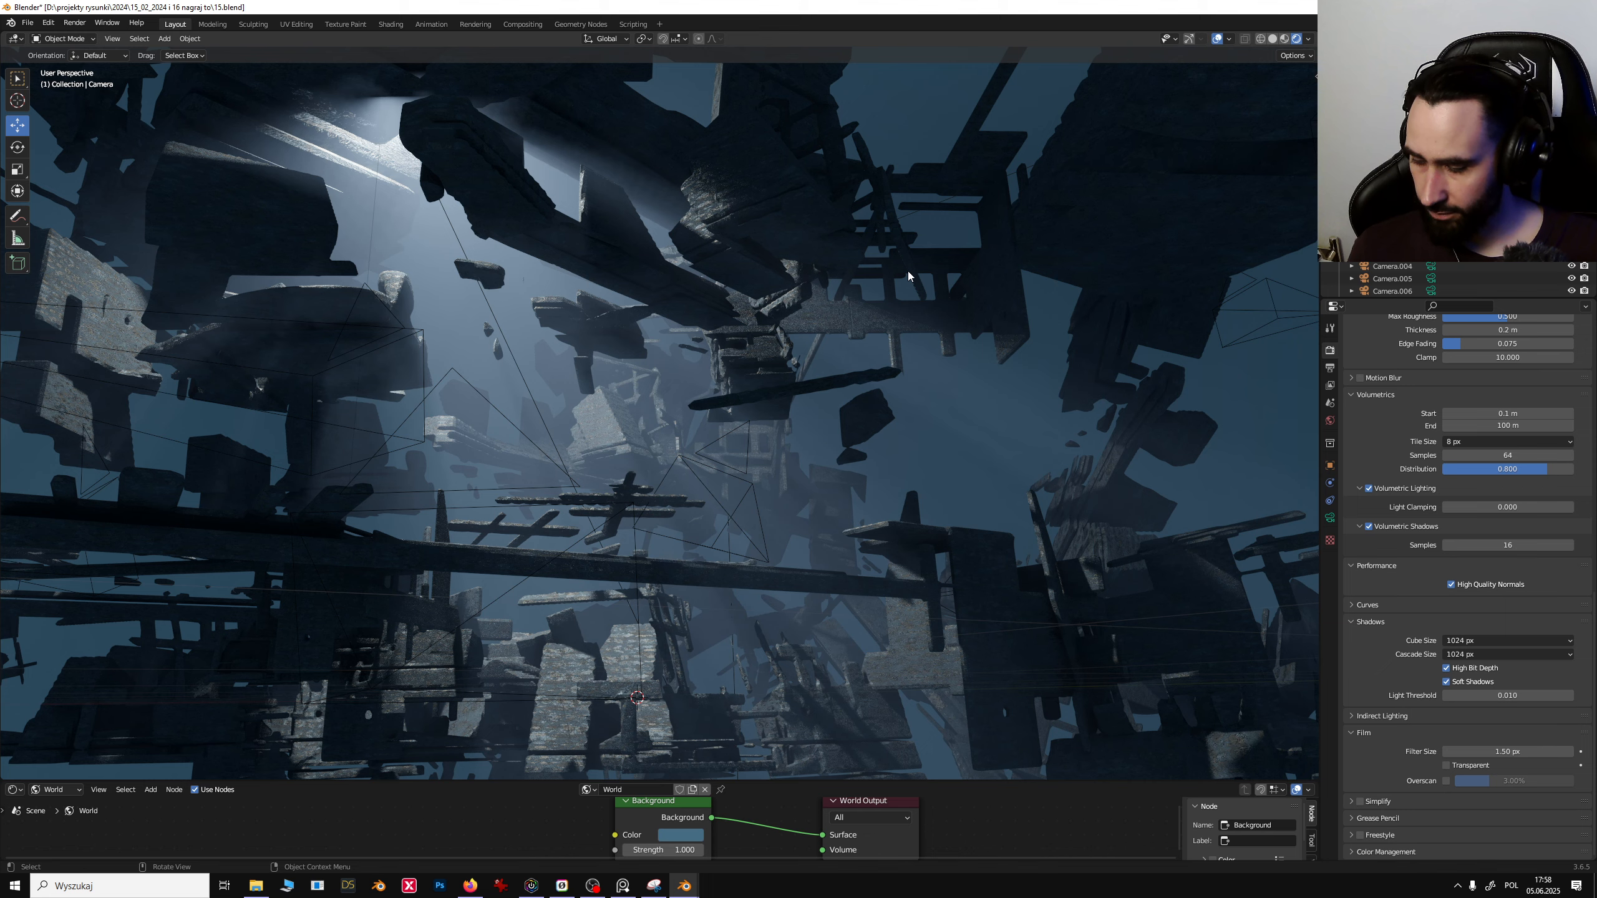
pyautogui.hotkey('shift', '`')
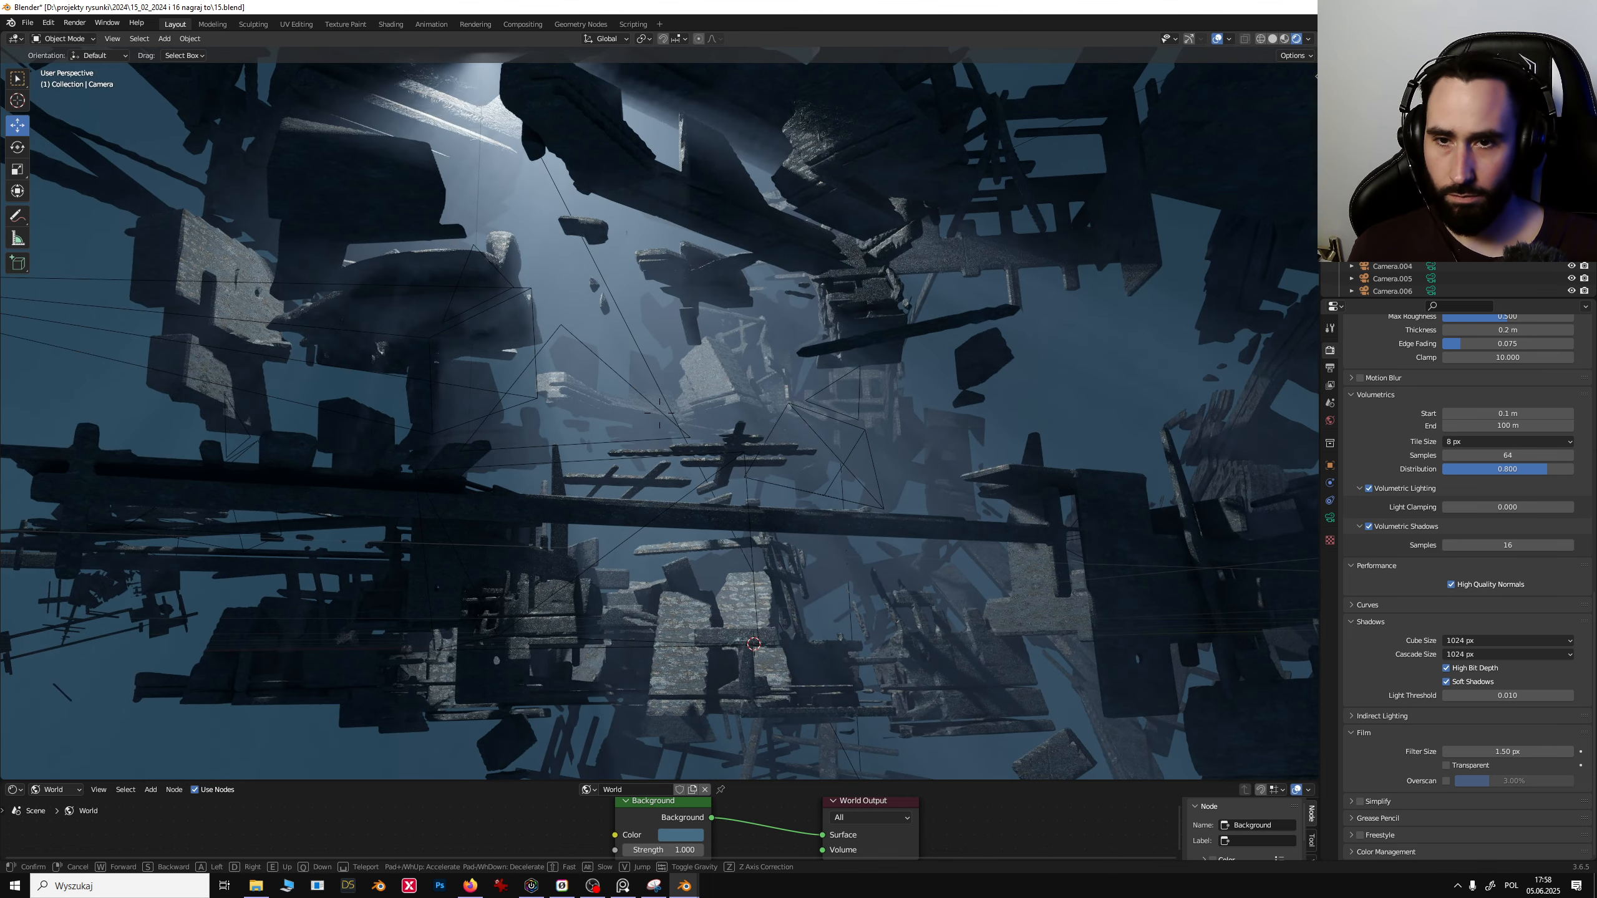
pyautogui.click(454, 182)
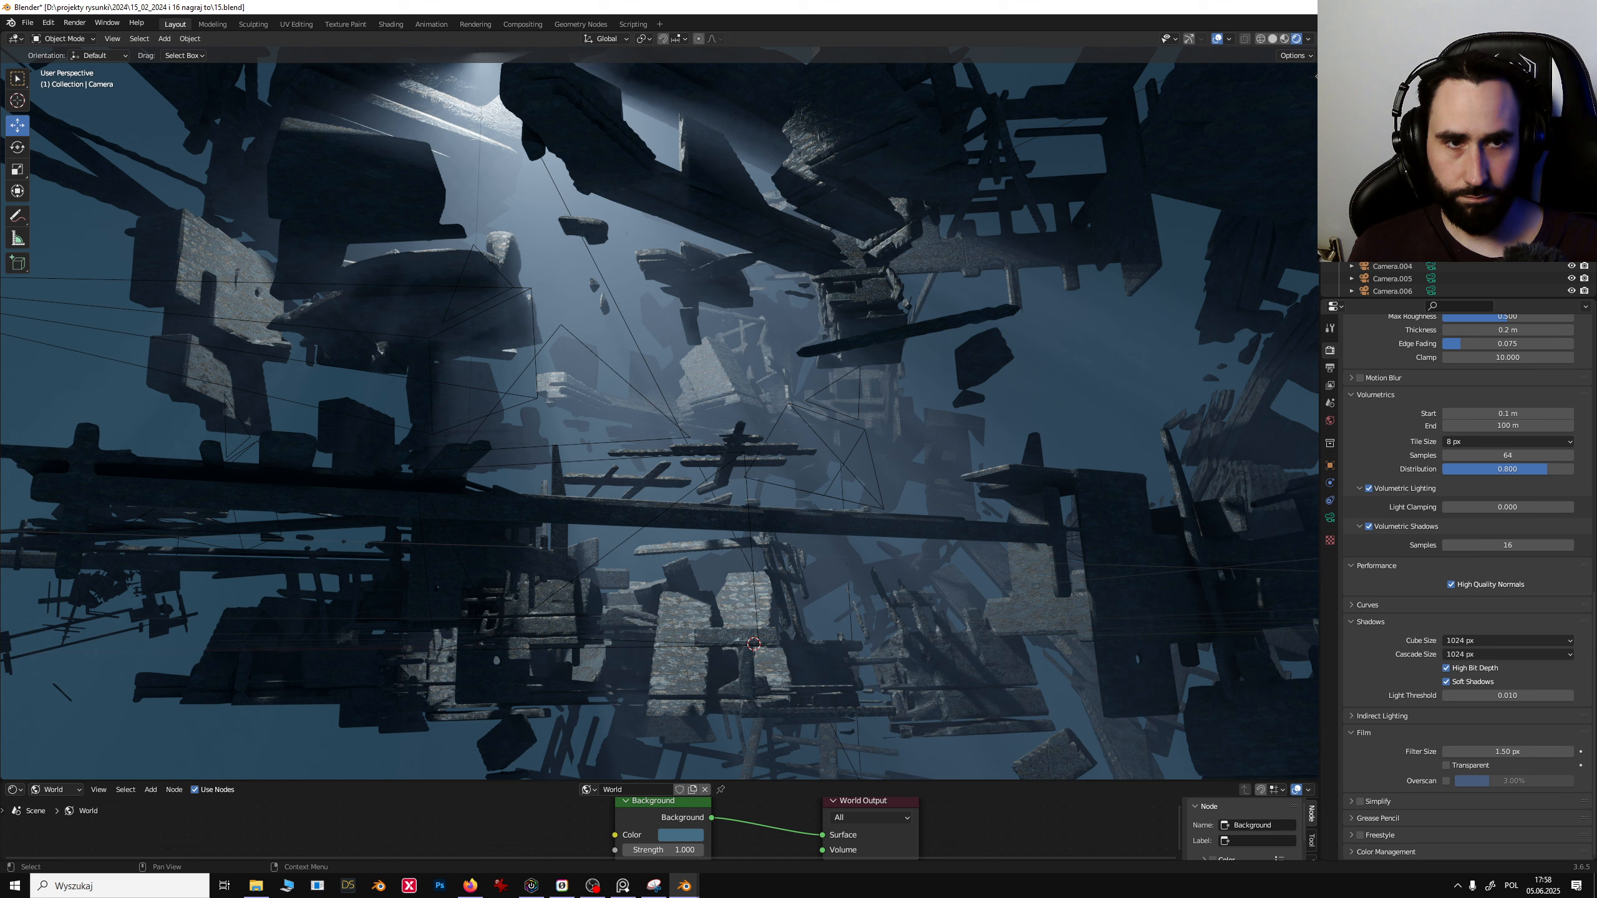
# - Switch to the Annotate tool and draw a red wavy stroke over the debris
pyautogui.click(22, 221)
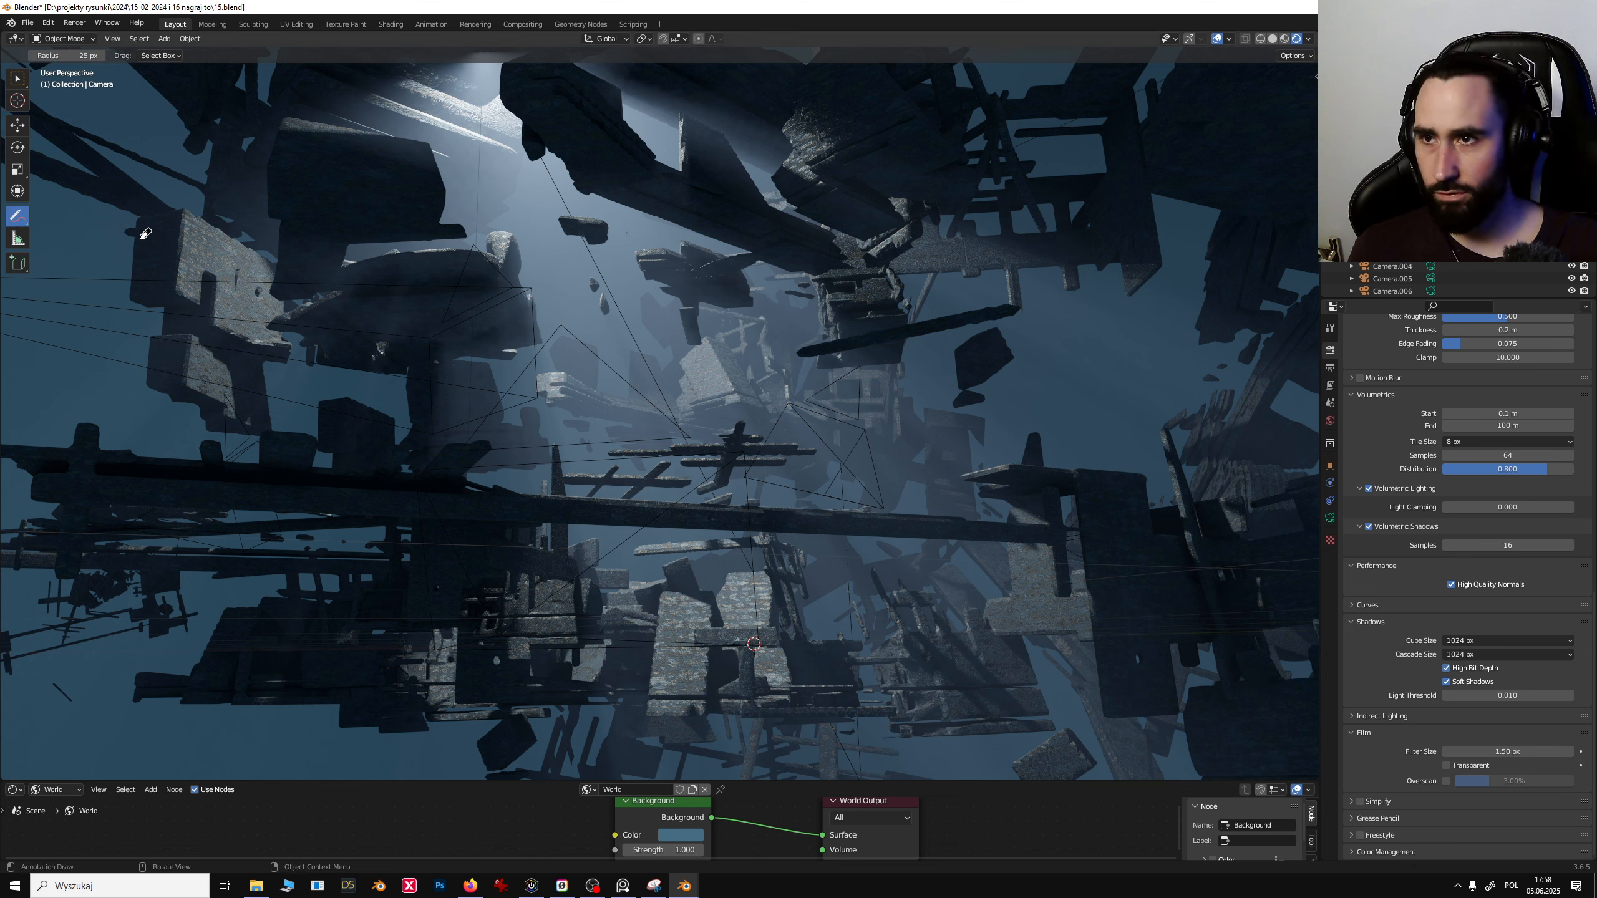
pyautogui.moveTo(21, 220); pyautogui.dragTo(54, 222)
pyautogui.click(78, 224)
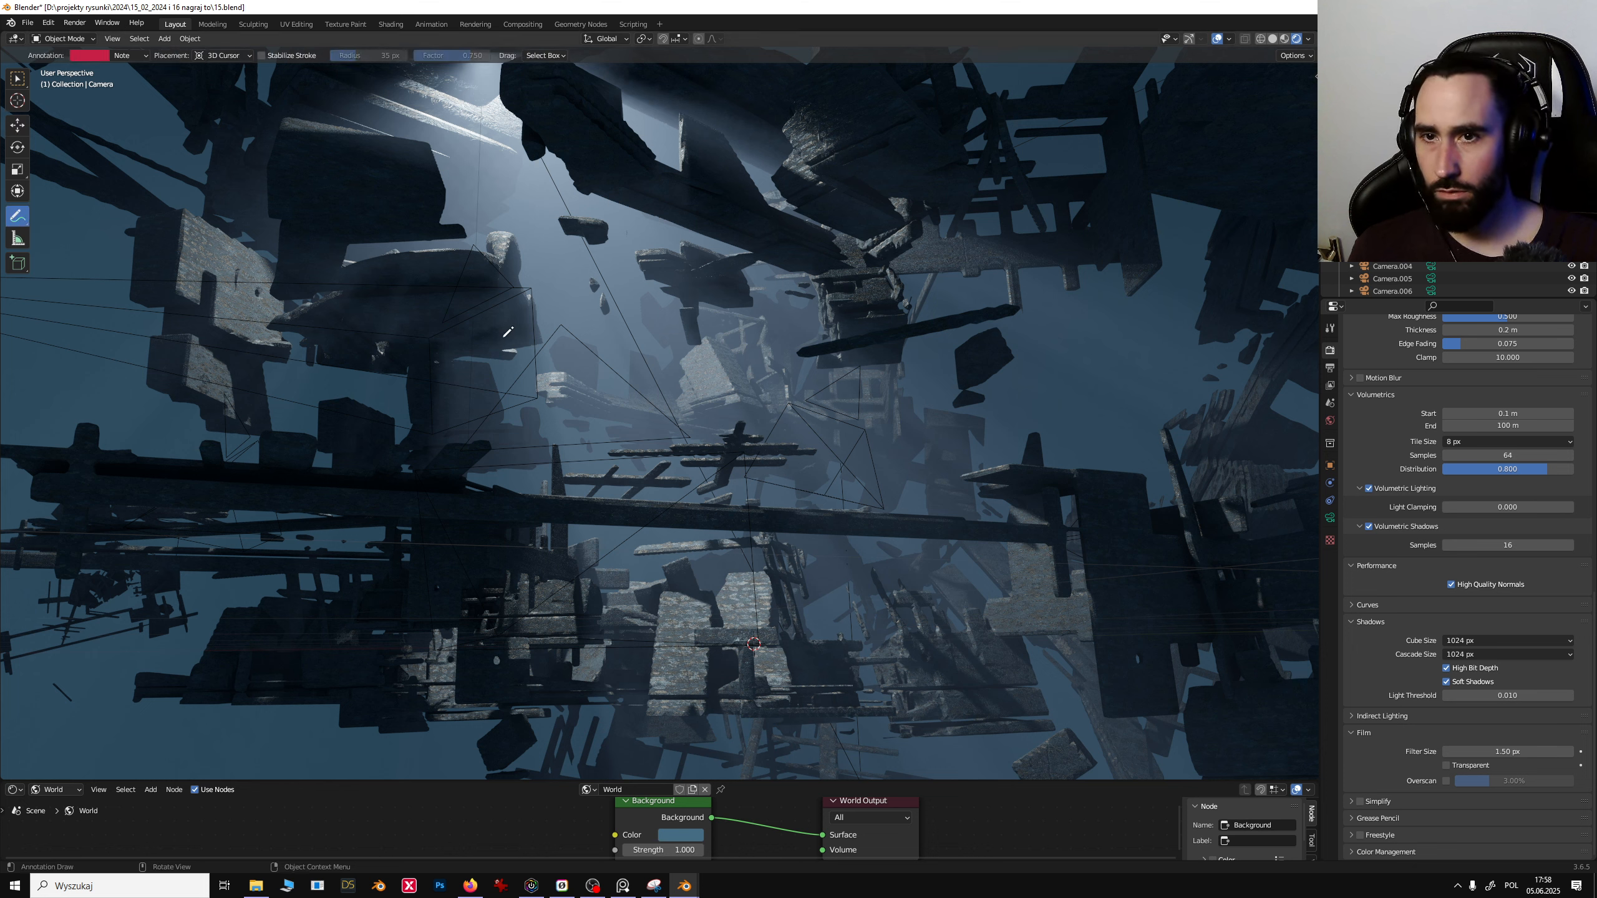
pyautogui.moveTo(498, 340); pyautogui.dragTo(642, 301)
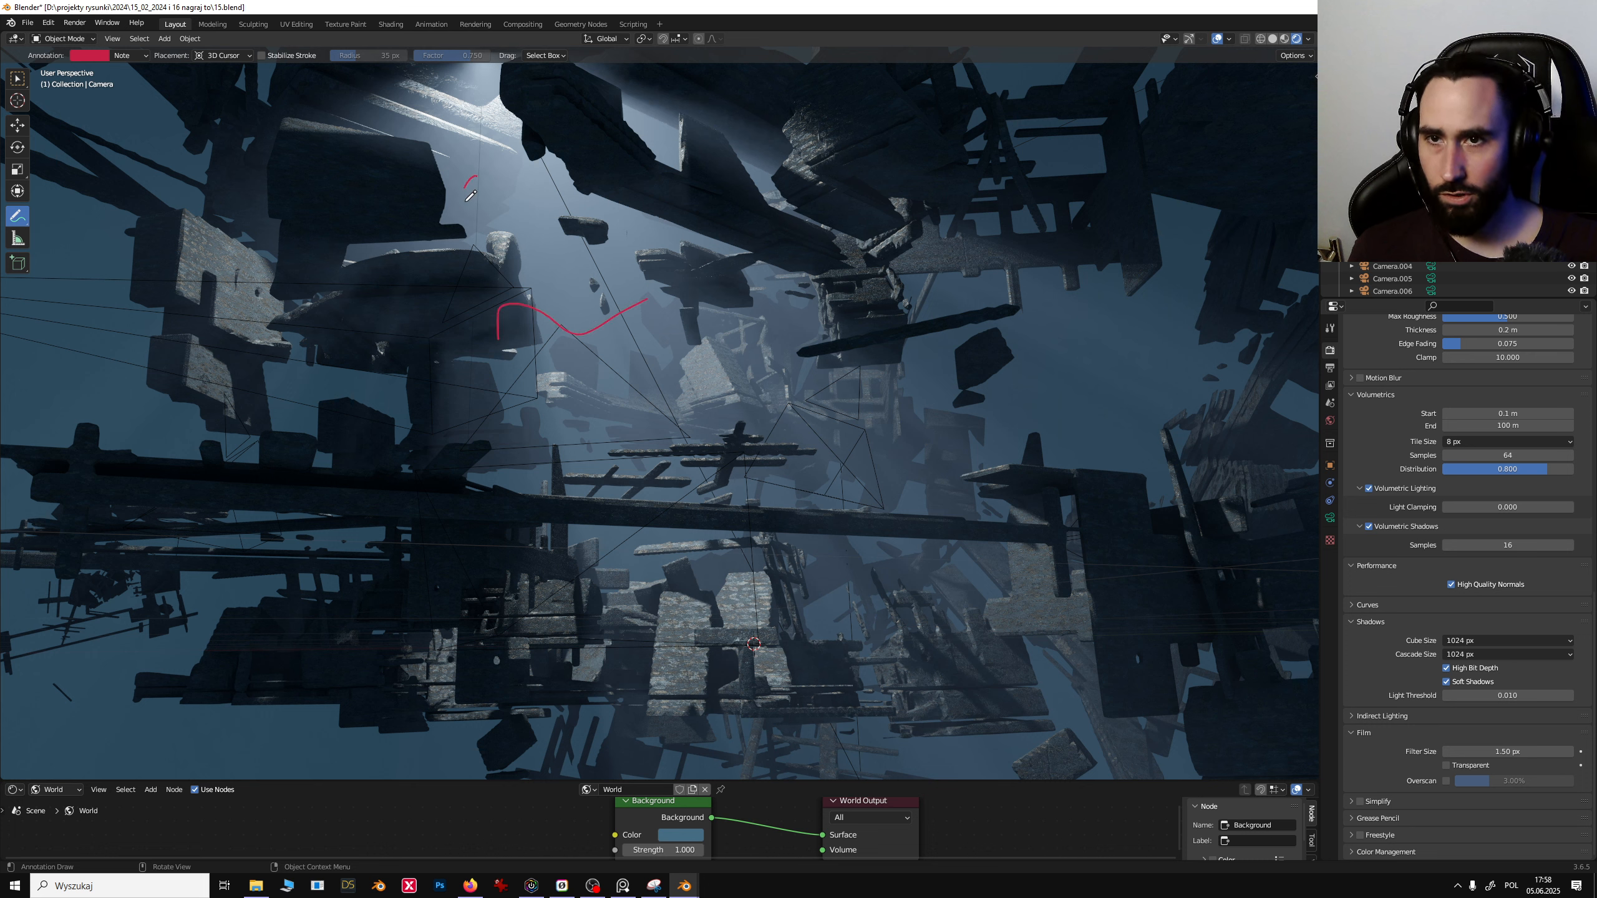
# - Draw several short annotation marks near the upper debris and undo the last three strokes
pyautogui.moveTo(466, 190); pyautogui.dragTo(444, 208)
pyautogui.moveTo(507, 173)
pyautogui.mouseDown()
pyautogui.moveTo(479, 217)
pyautogui.moveTo(504, 214)
pyautogui.mouseUp()
pyautogui.moveTo(503, 200); pyautogui.dragTo(567, 223)
pyautogui.moveTo(594, 151); pyautogui.dragTo(594, 160)
pyautogui.moveTo(609, 174)
pyautogui.mouseDown()
pyautogui.moveTo(598, 218)
pyautogui.moveTo(655, 184)
pyautogui.mouseUp()
pyautogui.moveTo(608, 193)
pyautogui.mouseDown()
pyautogui.moveTo(657, 198)
pyautogui.moveTo(655, 229)
pyautogui.mouseUp()
pyautogui.moveTo(664, 173); pyautogui.dragTo(709, 189)
pyautogui.hotkey('ctrl', 'z')
pyautogui.hotkey('ctrl', 'z')
pyautogui.hotkey('ctrl', 'z')
pyautogui.hotkey('ctrl', 'z')
pyautogui.hotkey('ctrl', 'z')
pyautogui.hotkey('ctrl', 'z')
pyautogui.hotkey('ctrl', 'z')
pyautogui.hotkey('ctrl', 'z')
pyautogui.hotkey('ctrl', 'z')
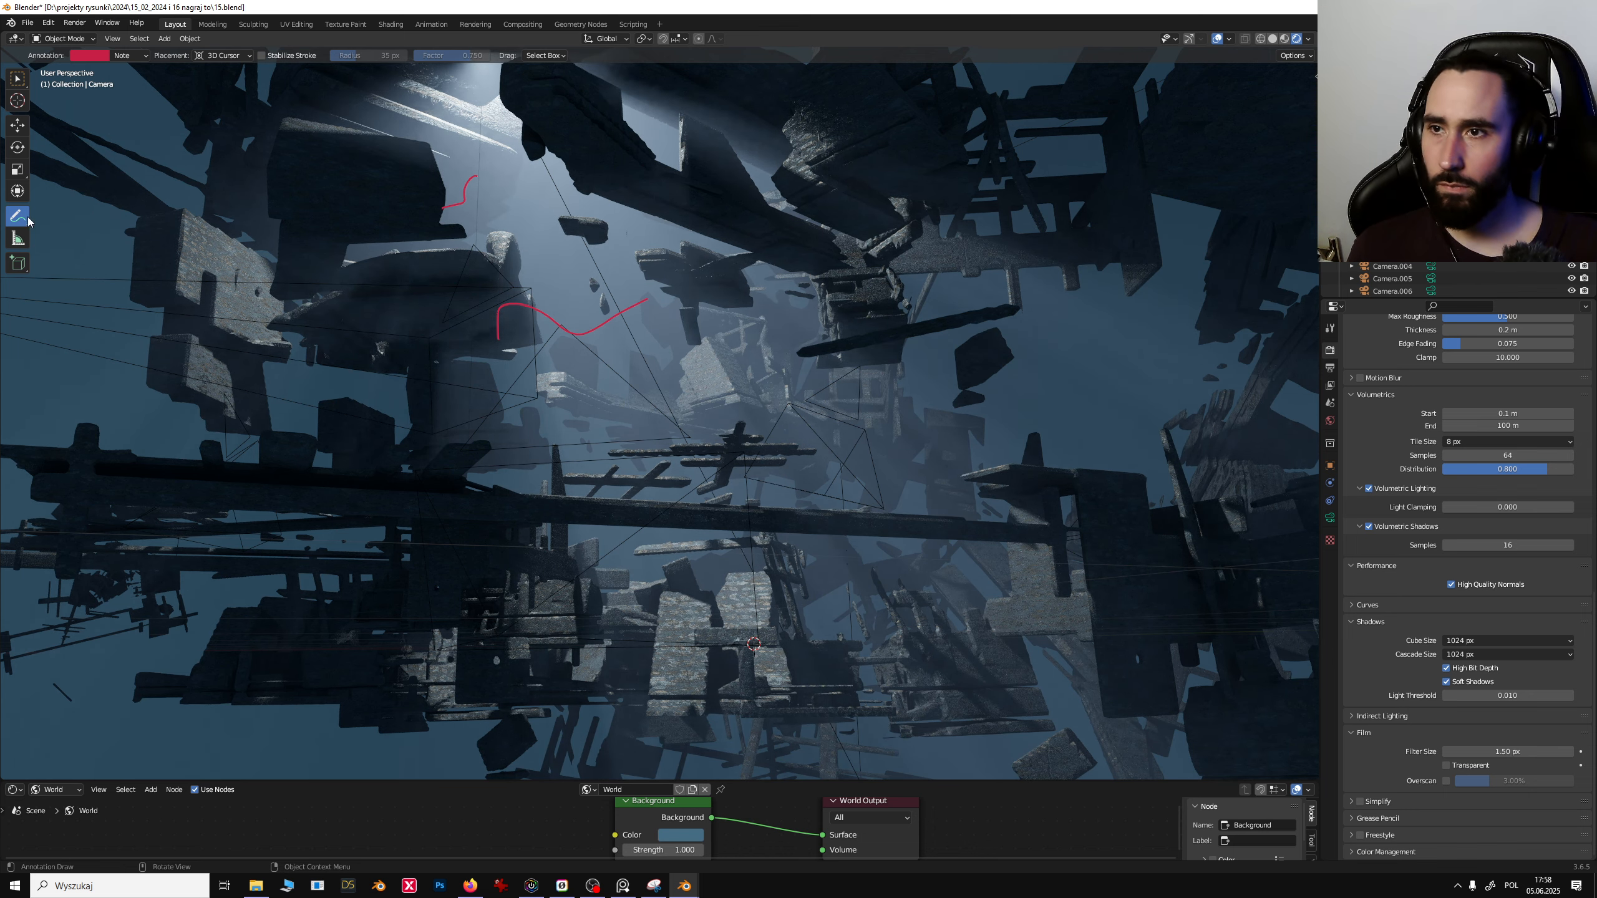
# - Switch to the annotation eraser and erase the strokes drawn over the debris
pyautogui.moveTo(18, 220)
pyautogui.mouseDown()
pyautogui.moveTo(79, 246)
pyautogui.moveTo(111, 300)
pyautogui.mouseUp()
pyautogui.moveTo(621, 301)
pyautogui.mouseDown()
pyautogui.moveTo(451, 316)
pyautogui.moveTo(434, 190)
pyautogui.mouseUp()
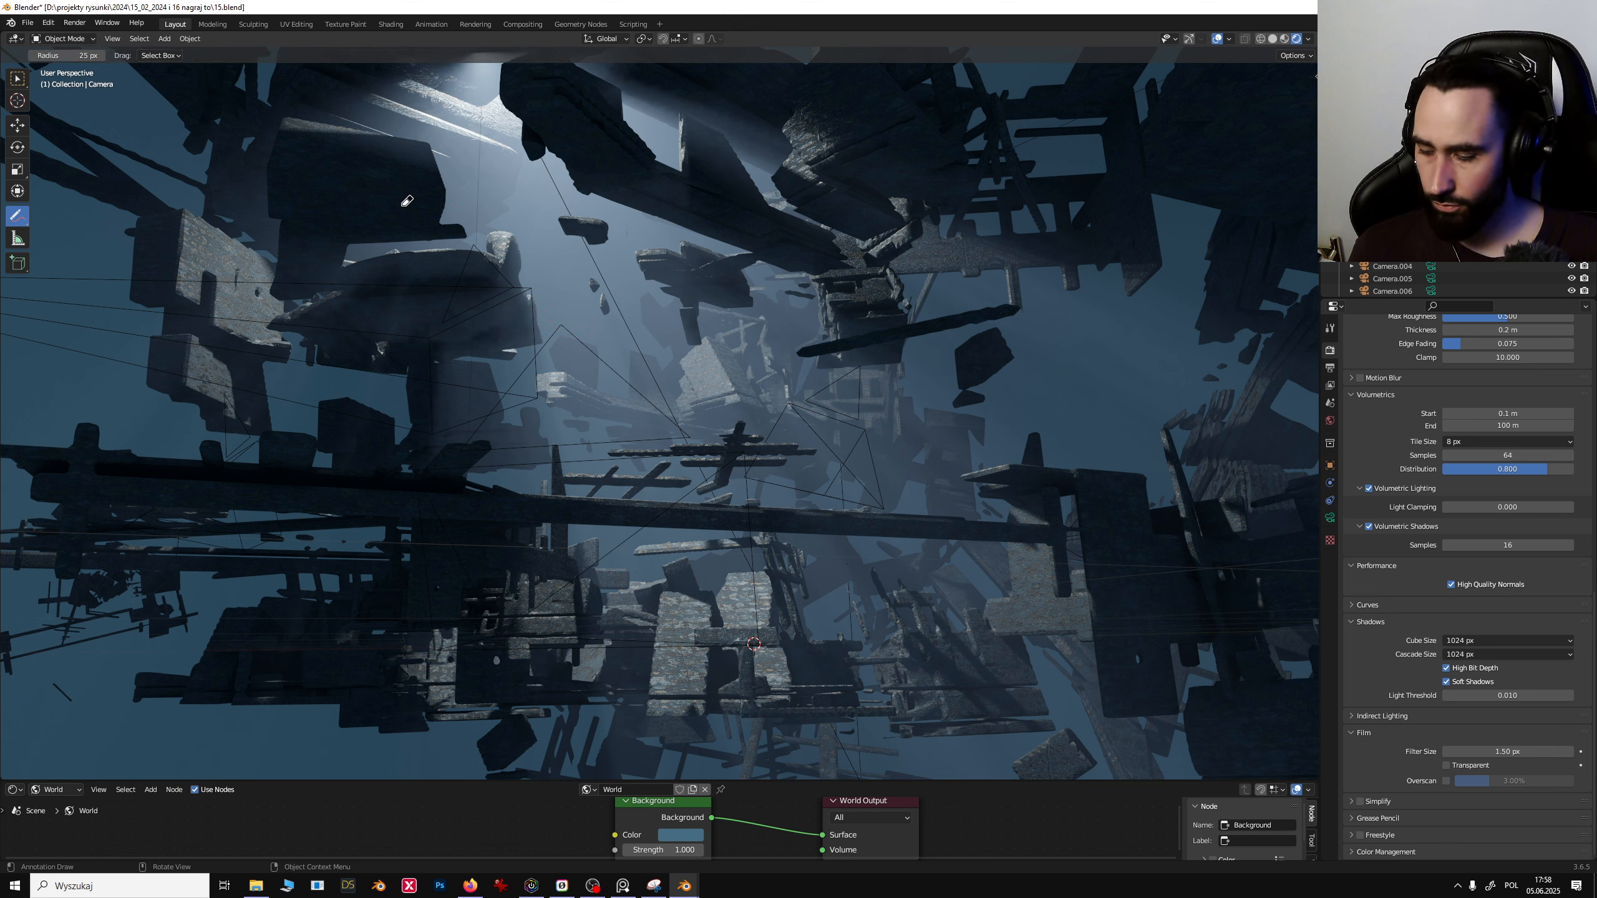
# - Fly through the debris field with walk navigation to inspect the clusters from inside
pyautogui.hotkey('shift', '`')
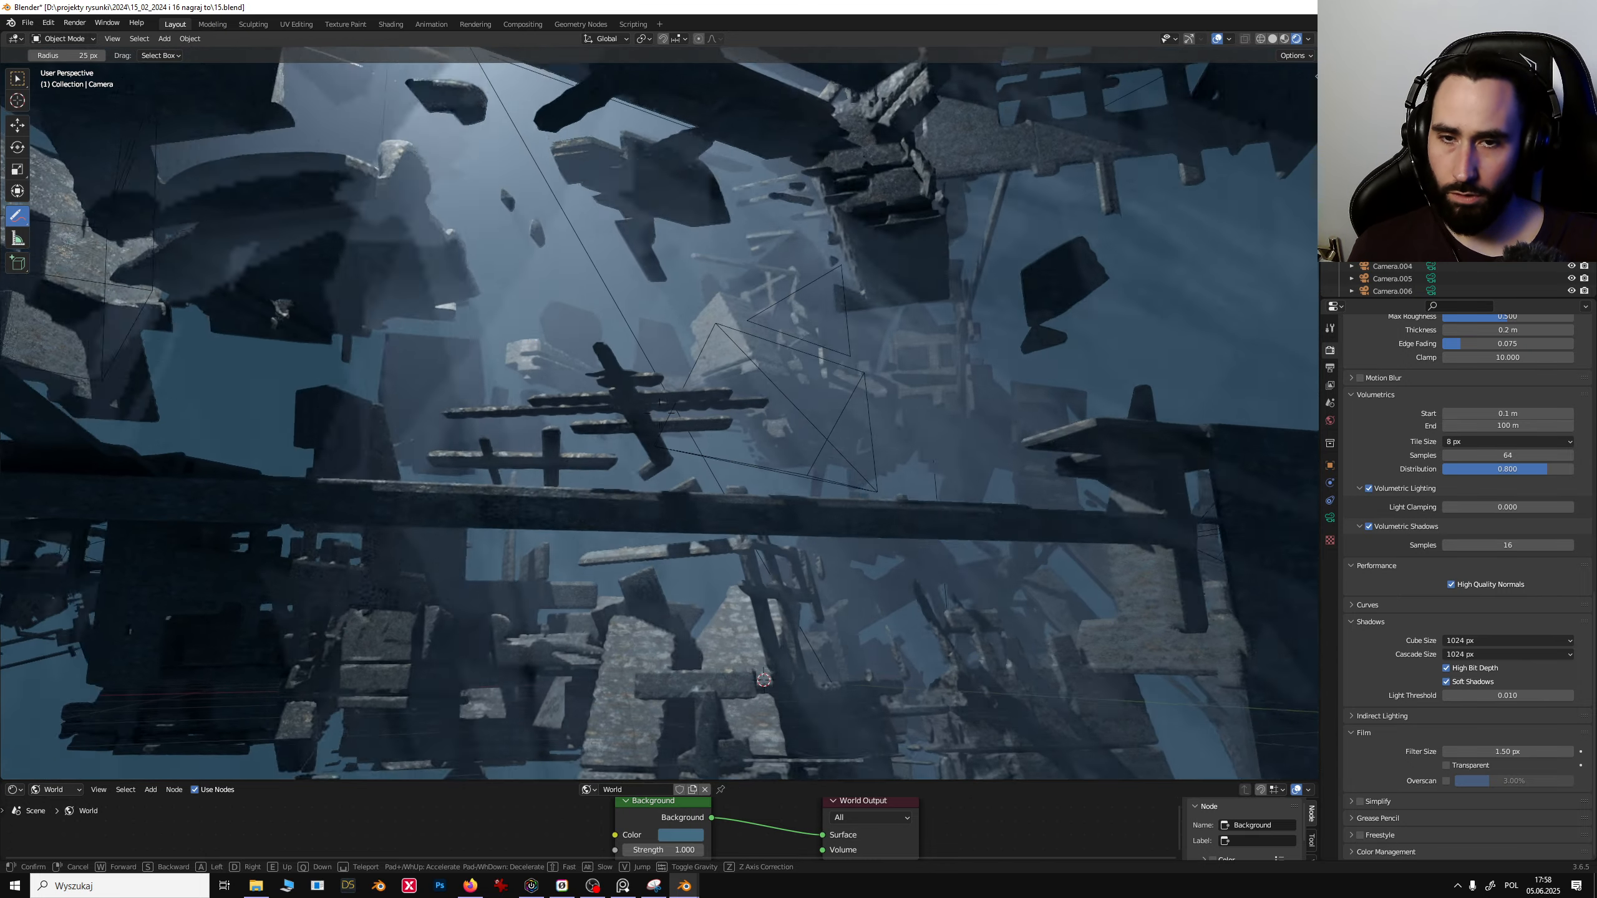
pyautogui.press('s')
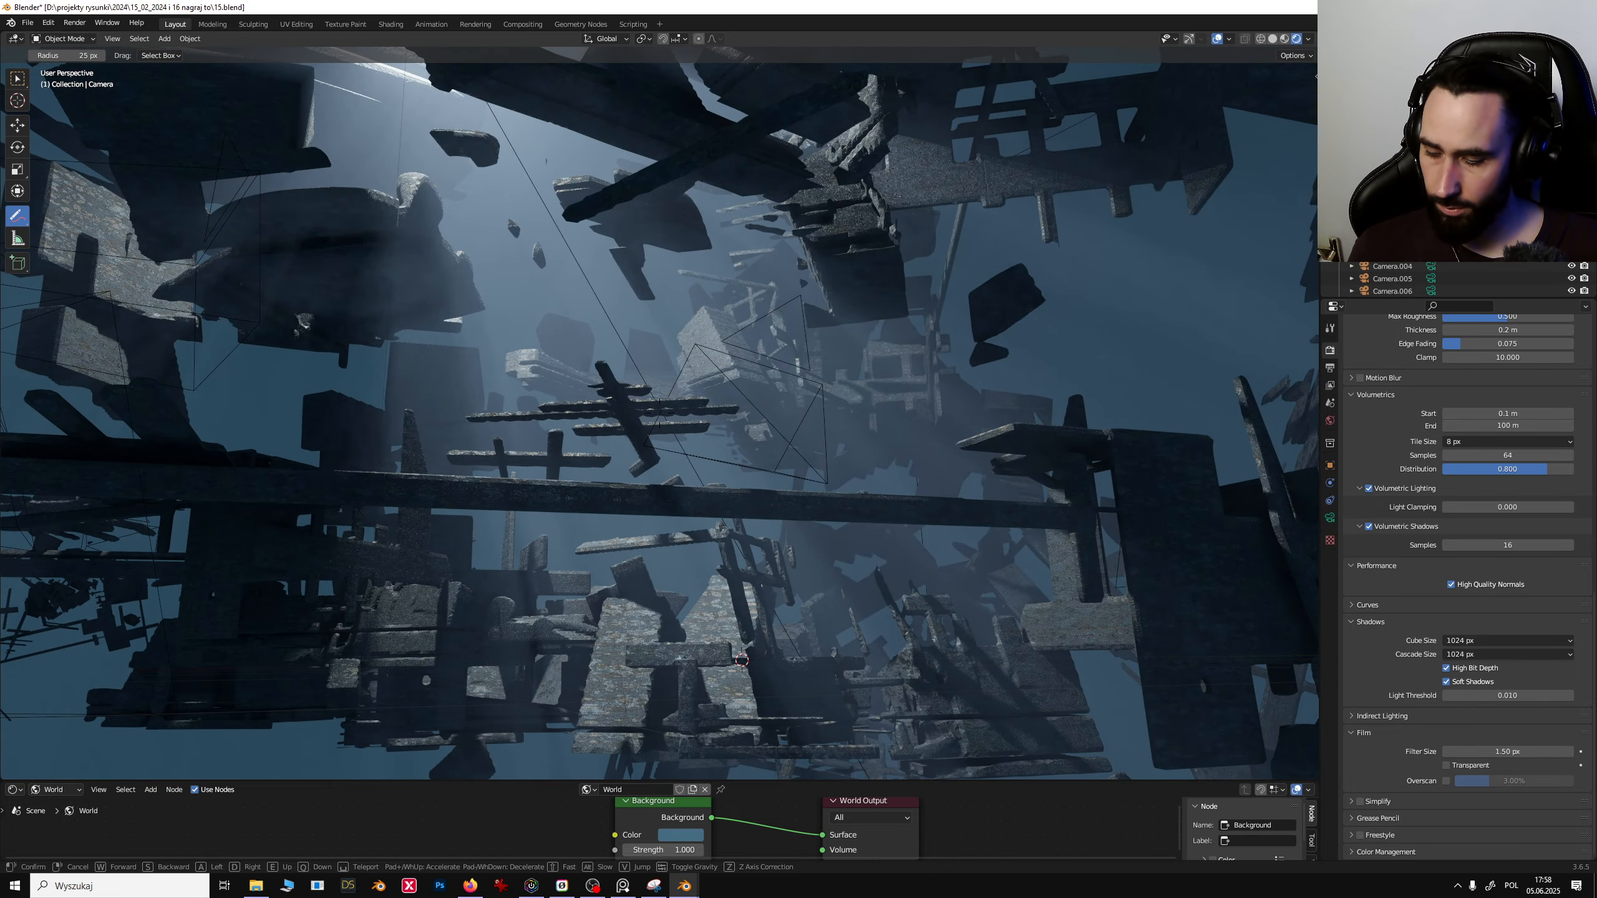
pyautogui.press('w')
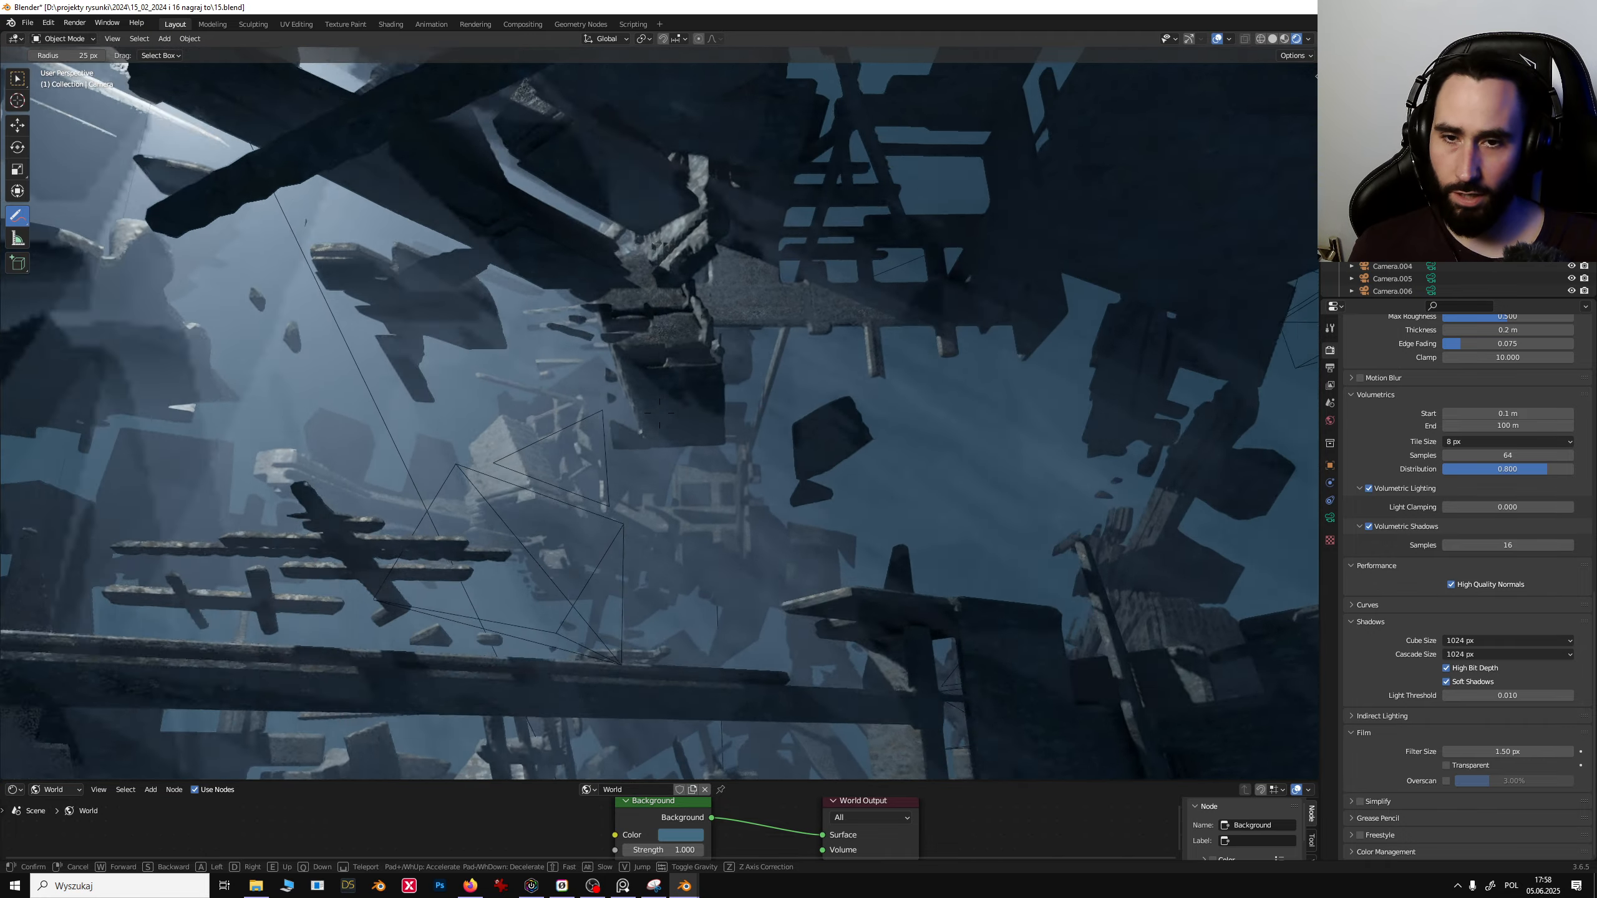
pyautogui.press('w')
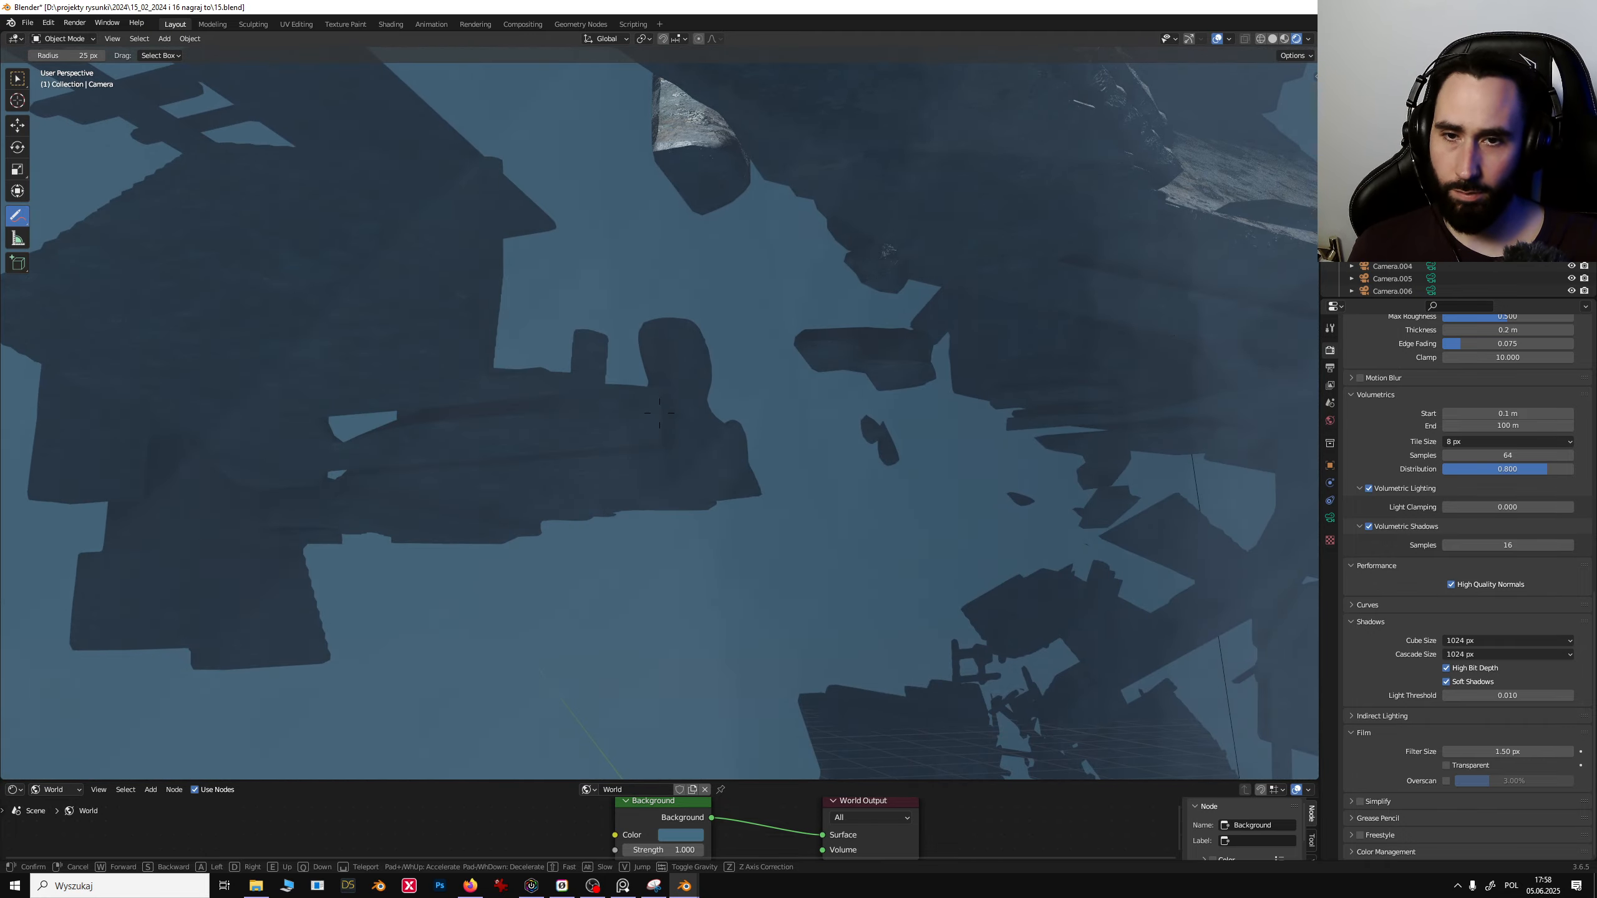
pyautogui.press('w')
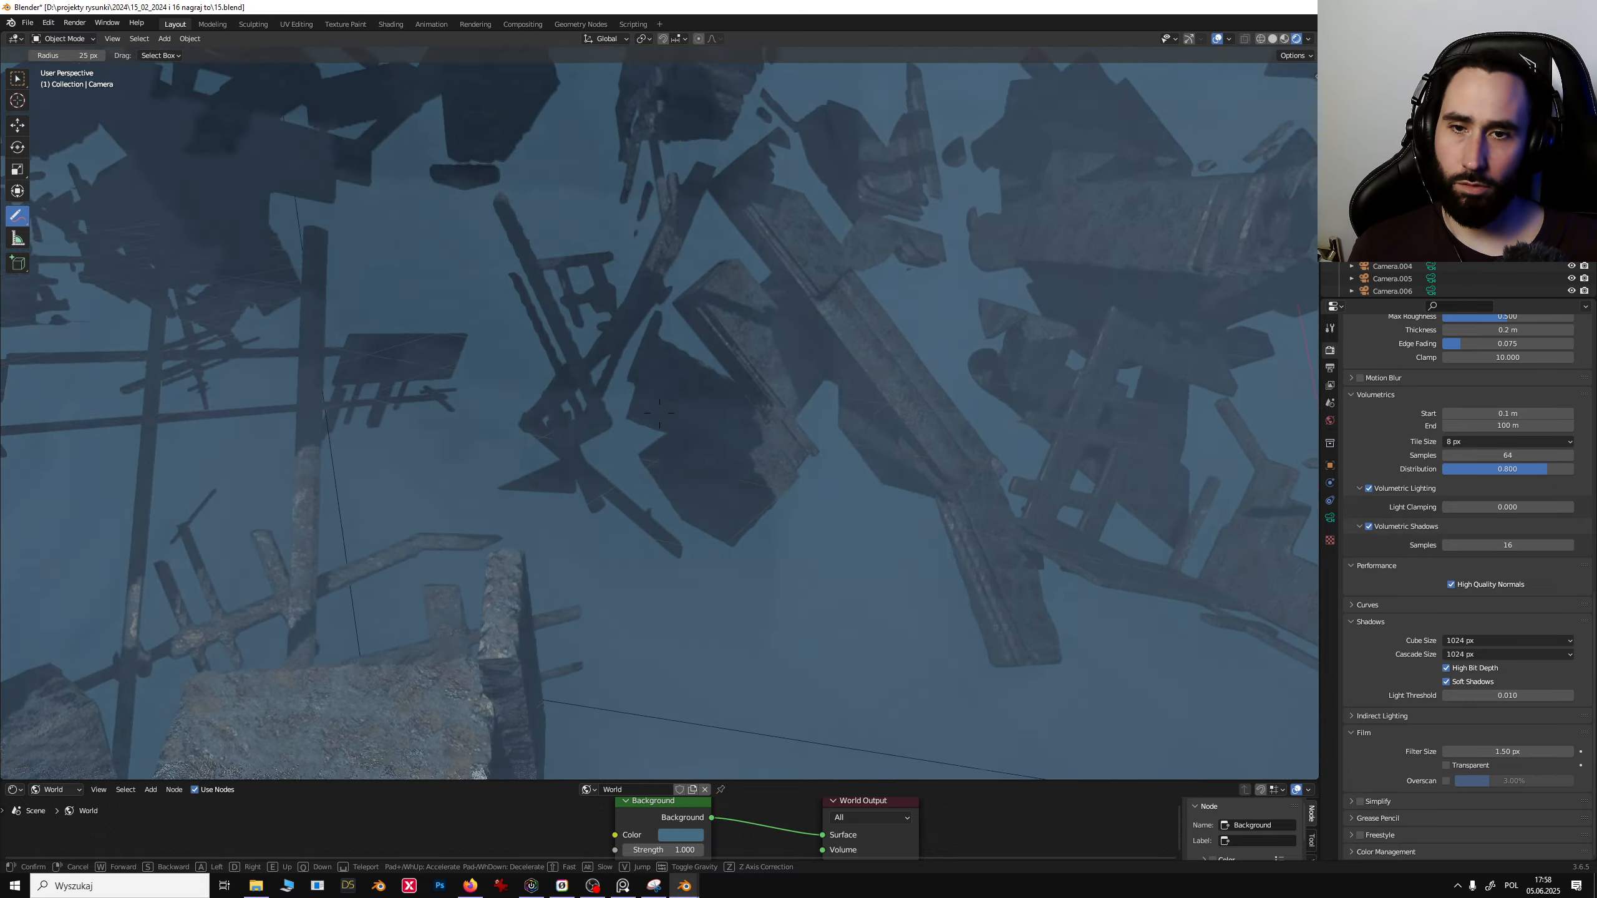
pyautogui.press('w')
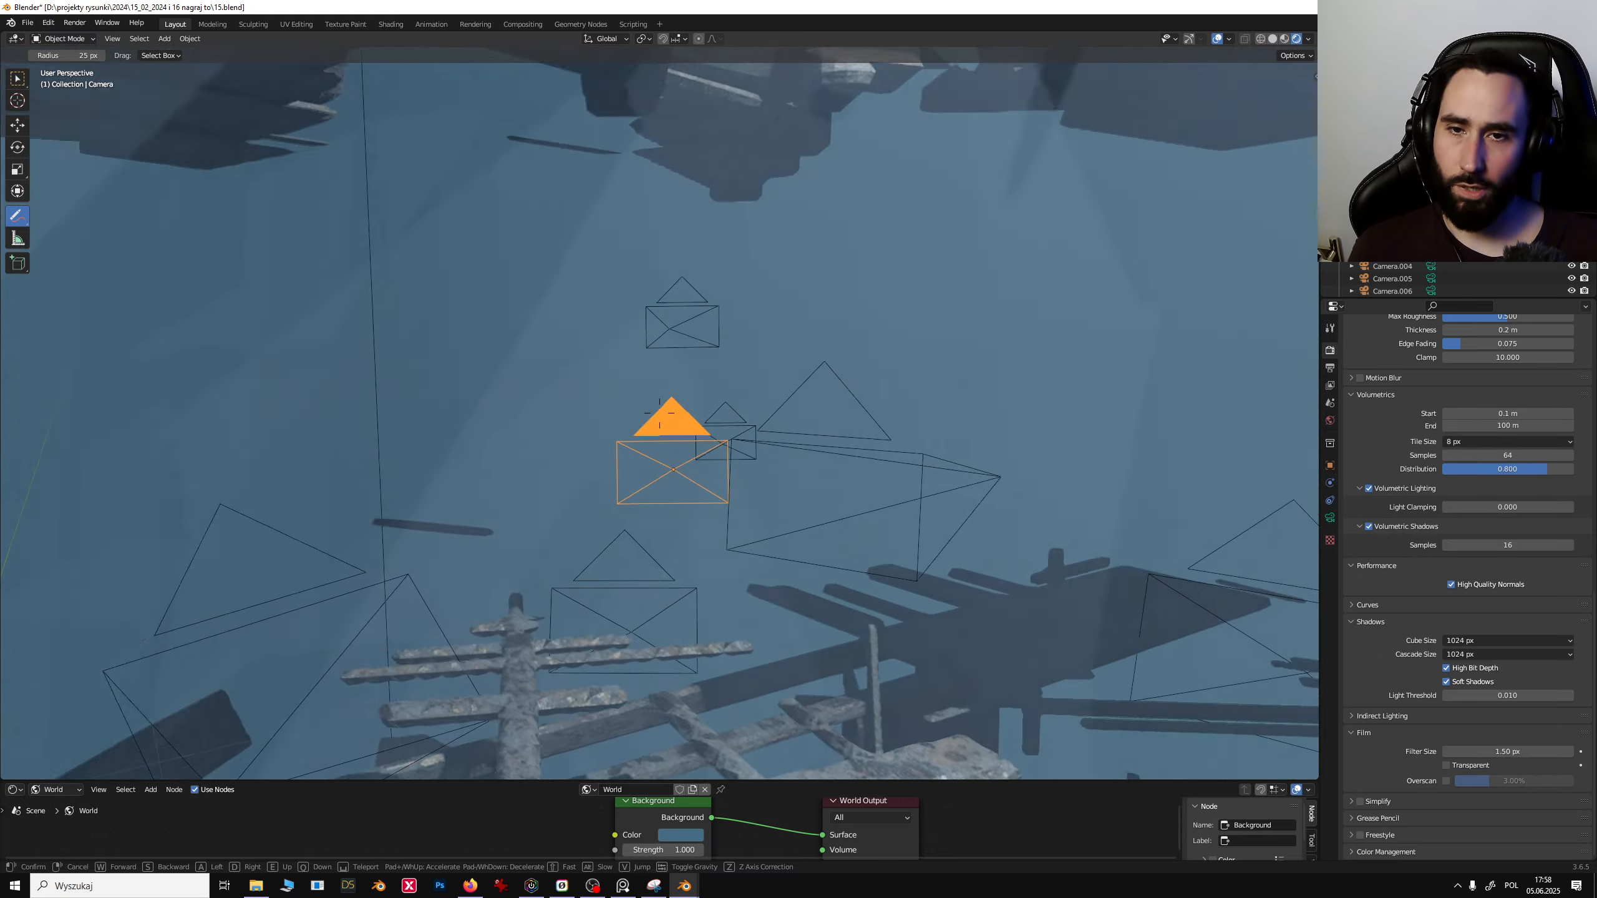
pyautogui.press('w')
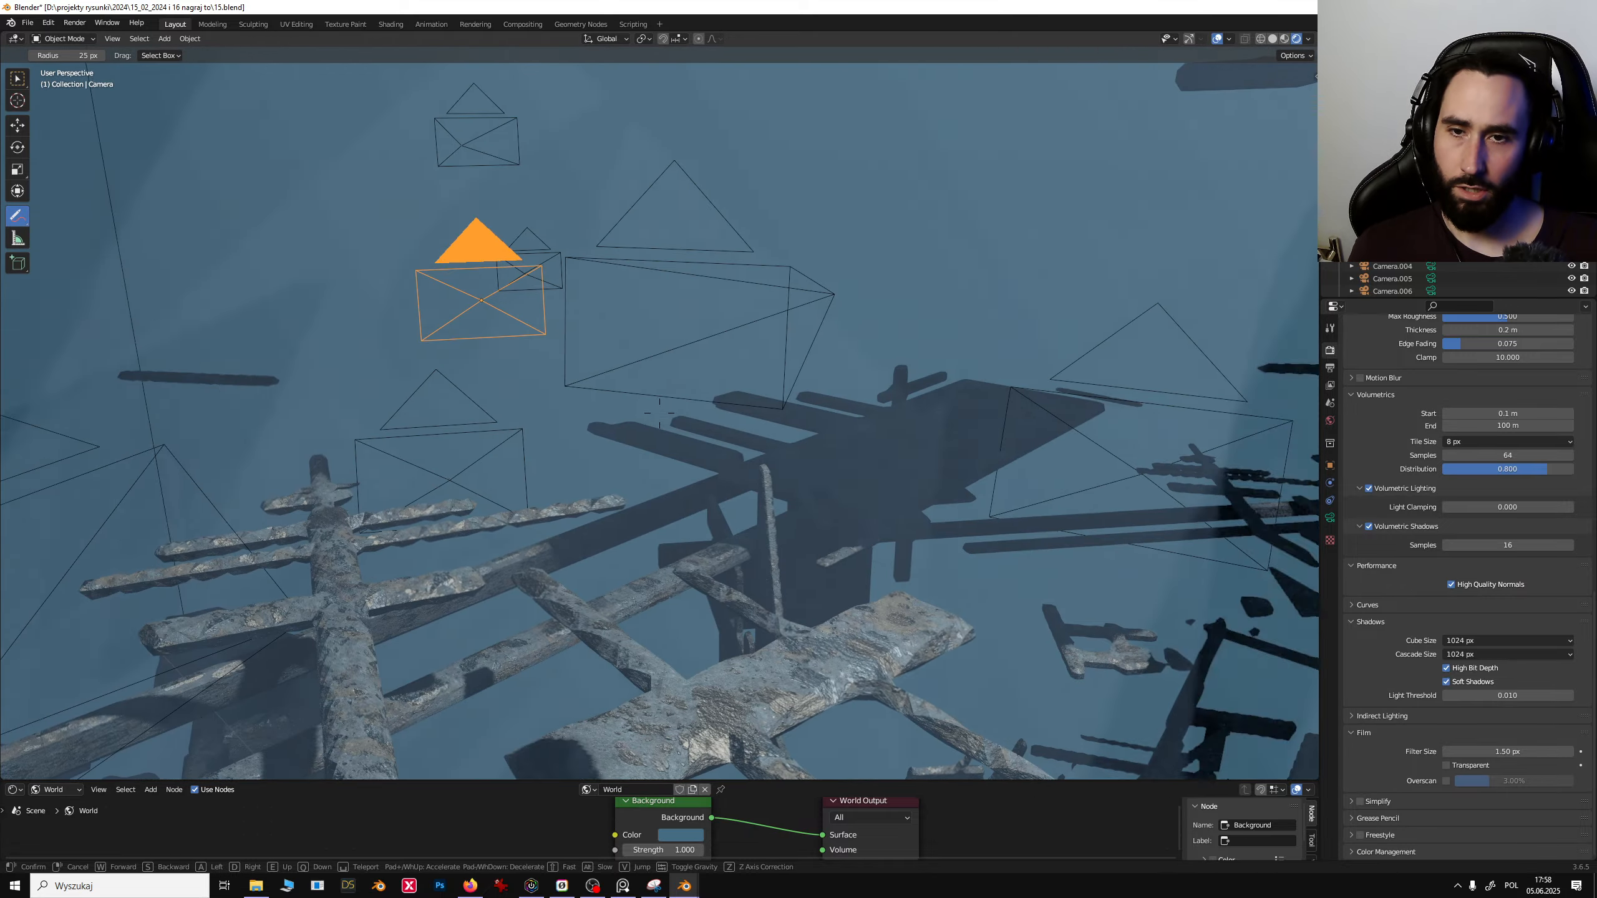
pyautogui.press('w')
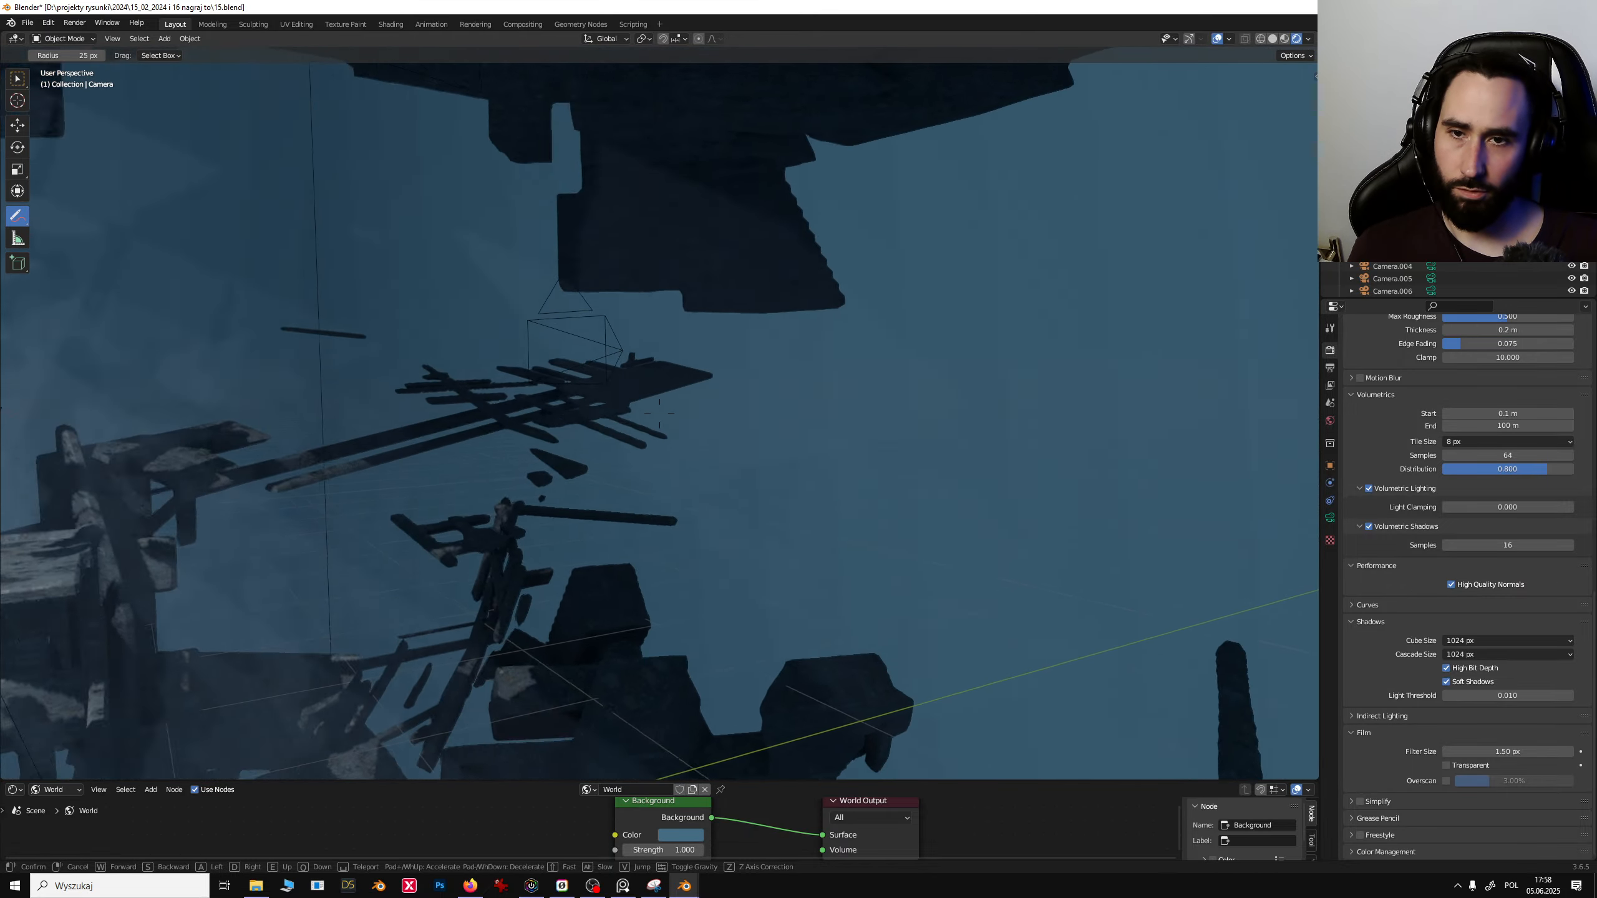
pyautogui.press('w')
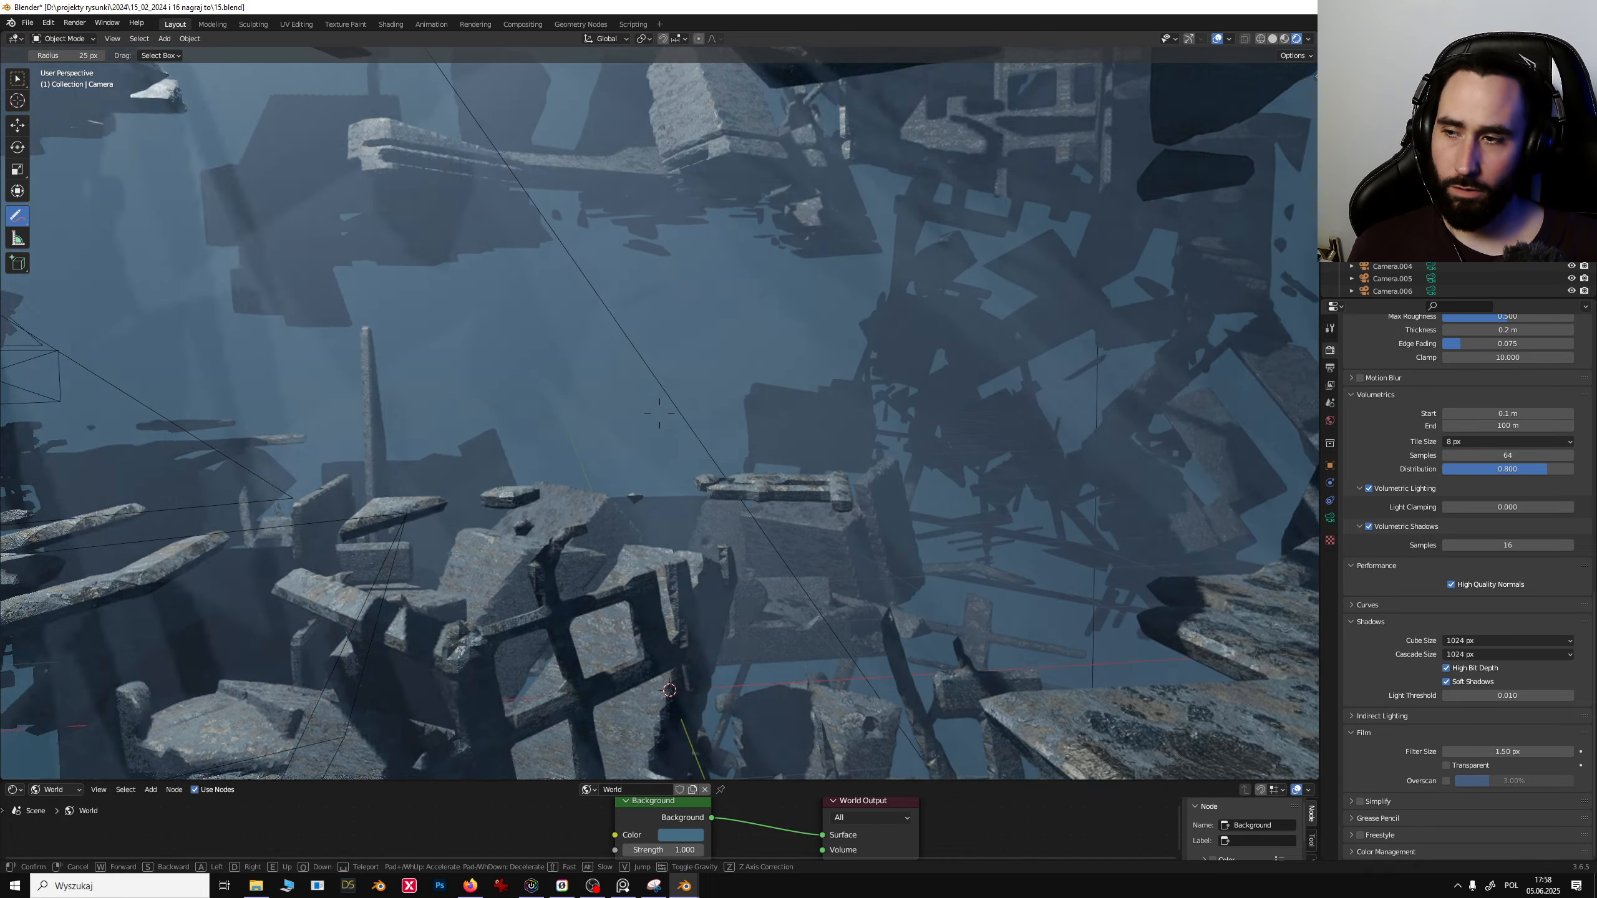
pyautogui.click(385, 254)
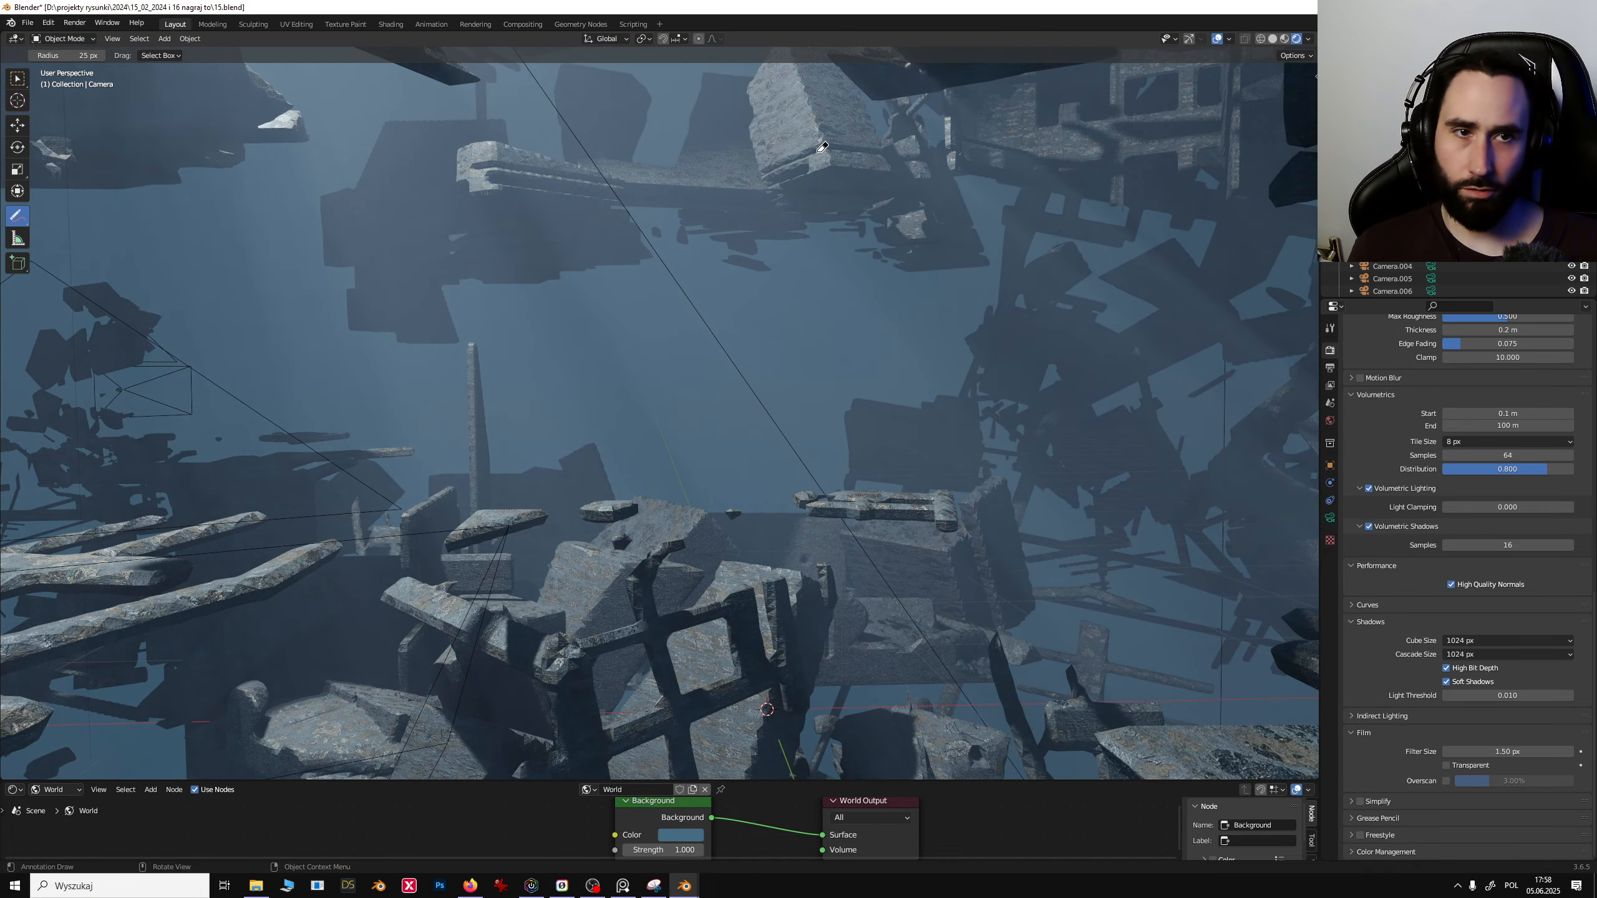
# - Open the viewport sidebar and toggle between the camera view and the free viewpoint to compare them
pyautogui.press('n')
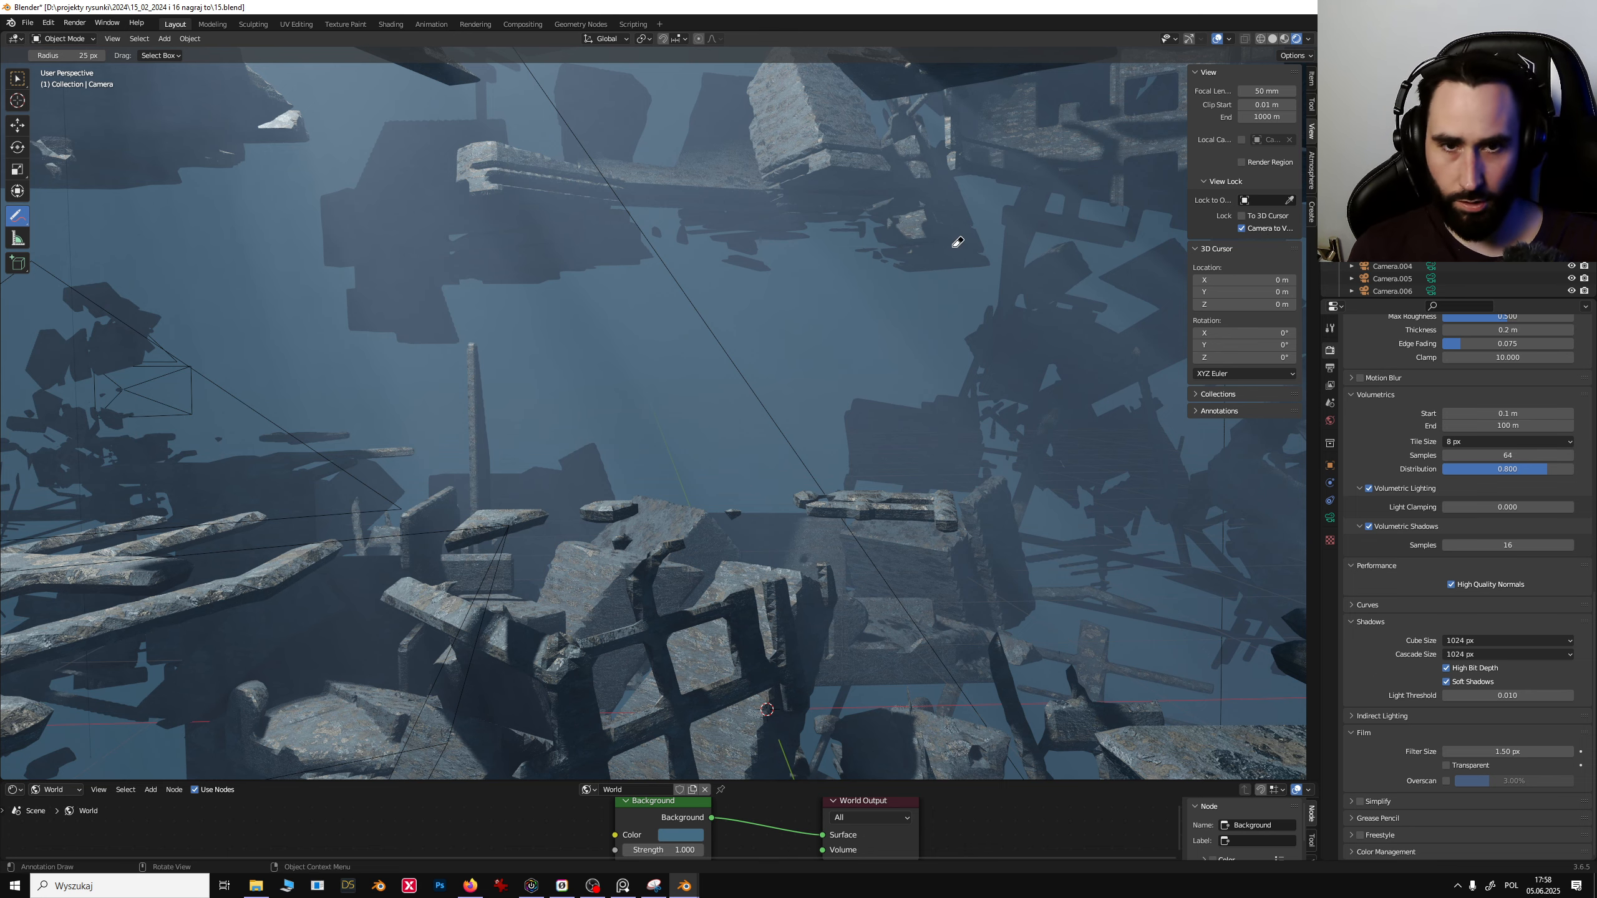
pyautogui.press('KP_0')
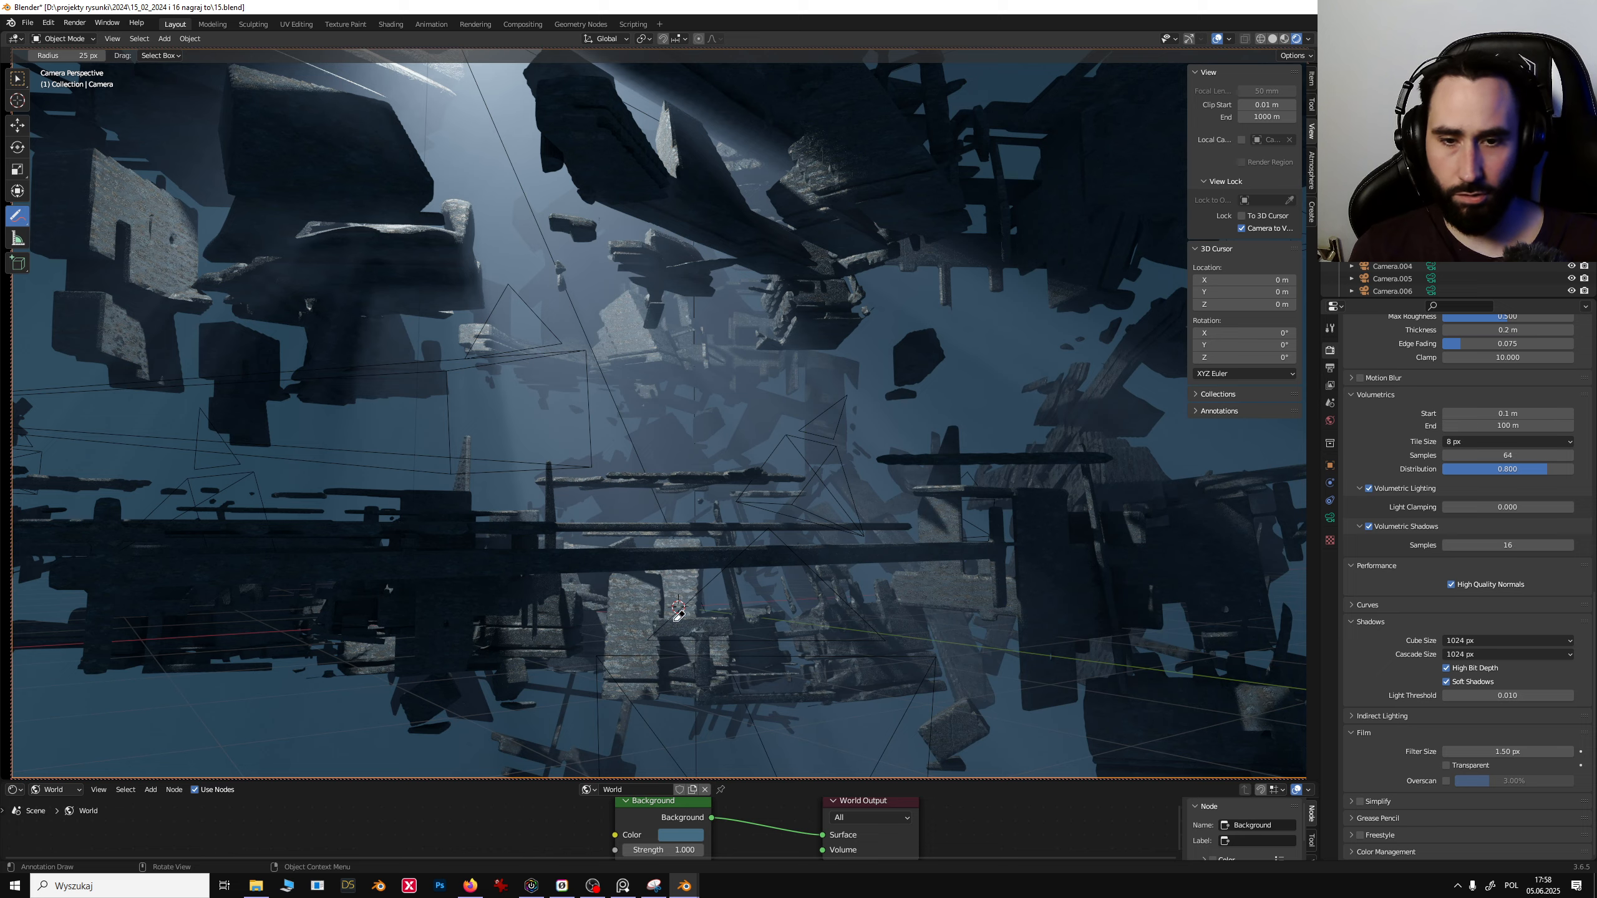
pyautogui.press('KP_0')
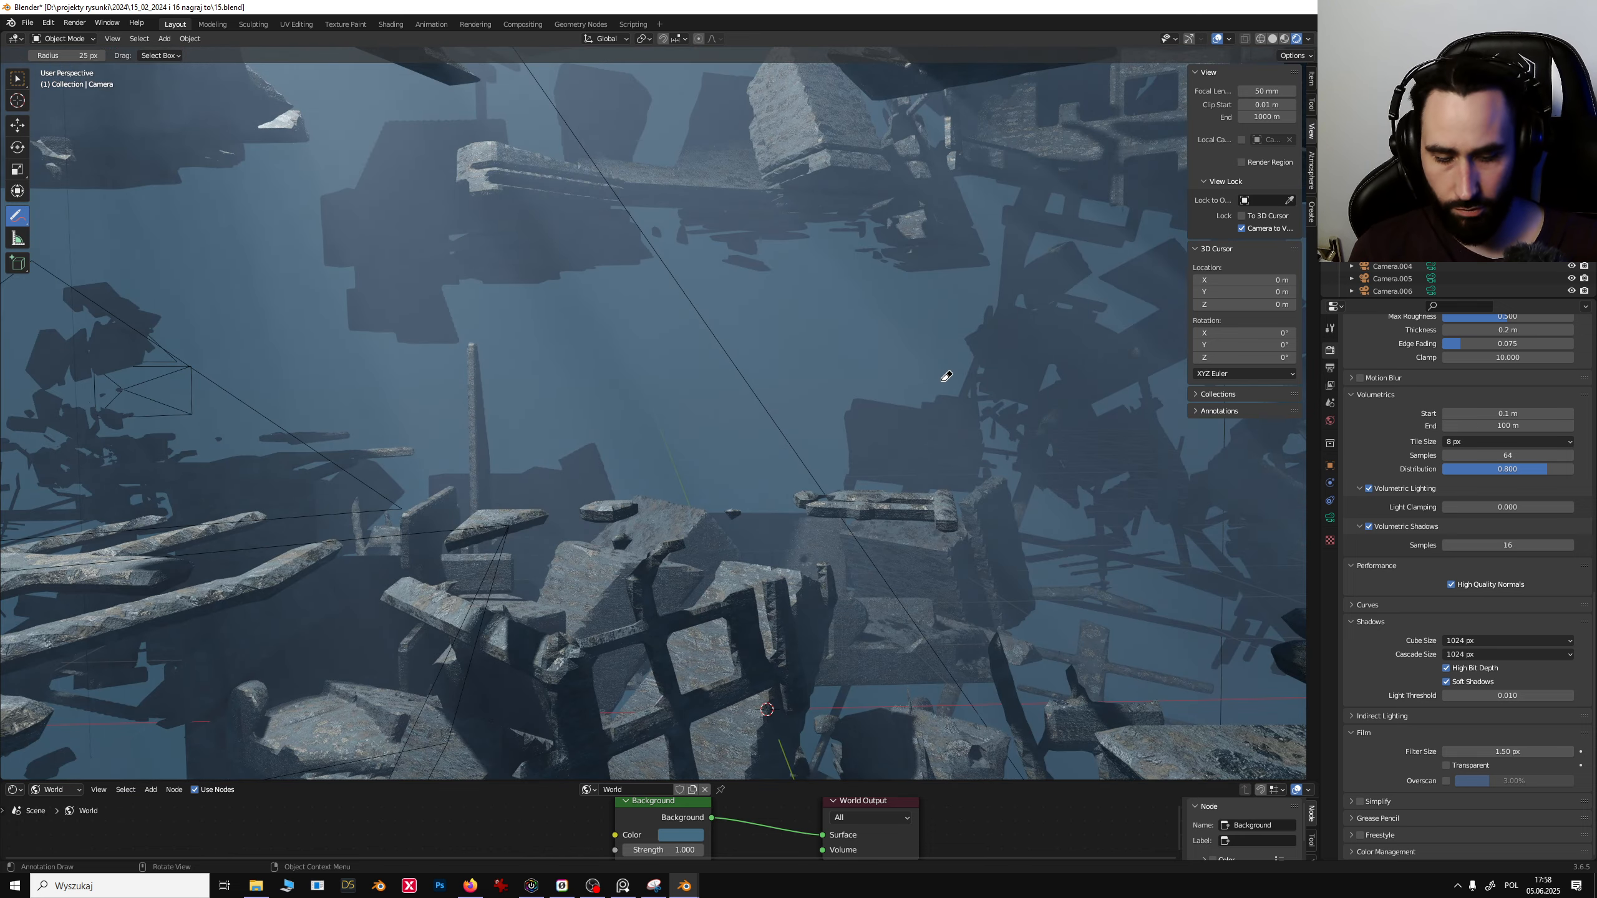
pyautogui.press('KP_0')
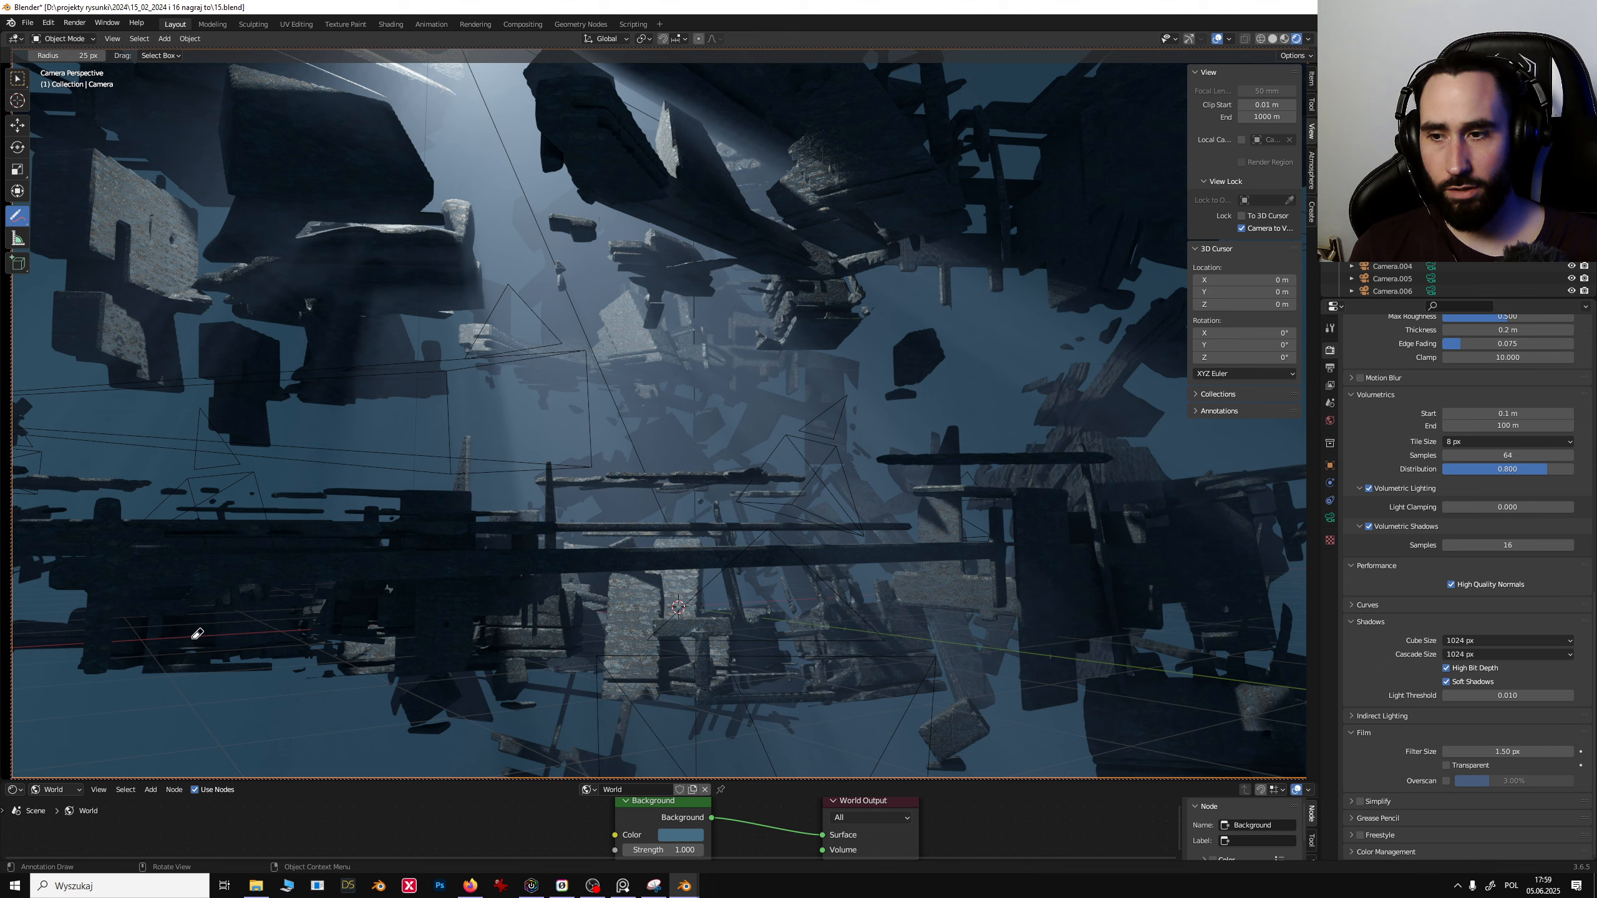
pyautogui.press('KP_0')
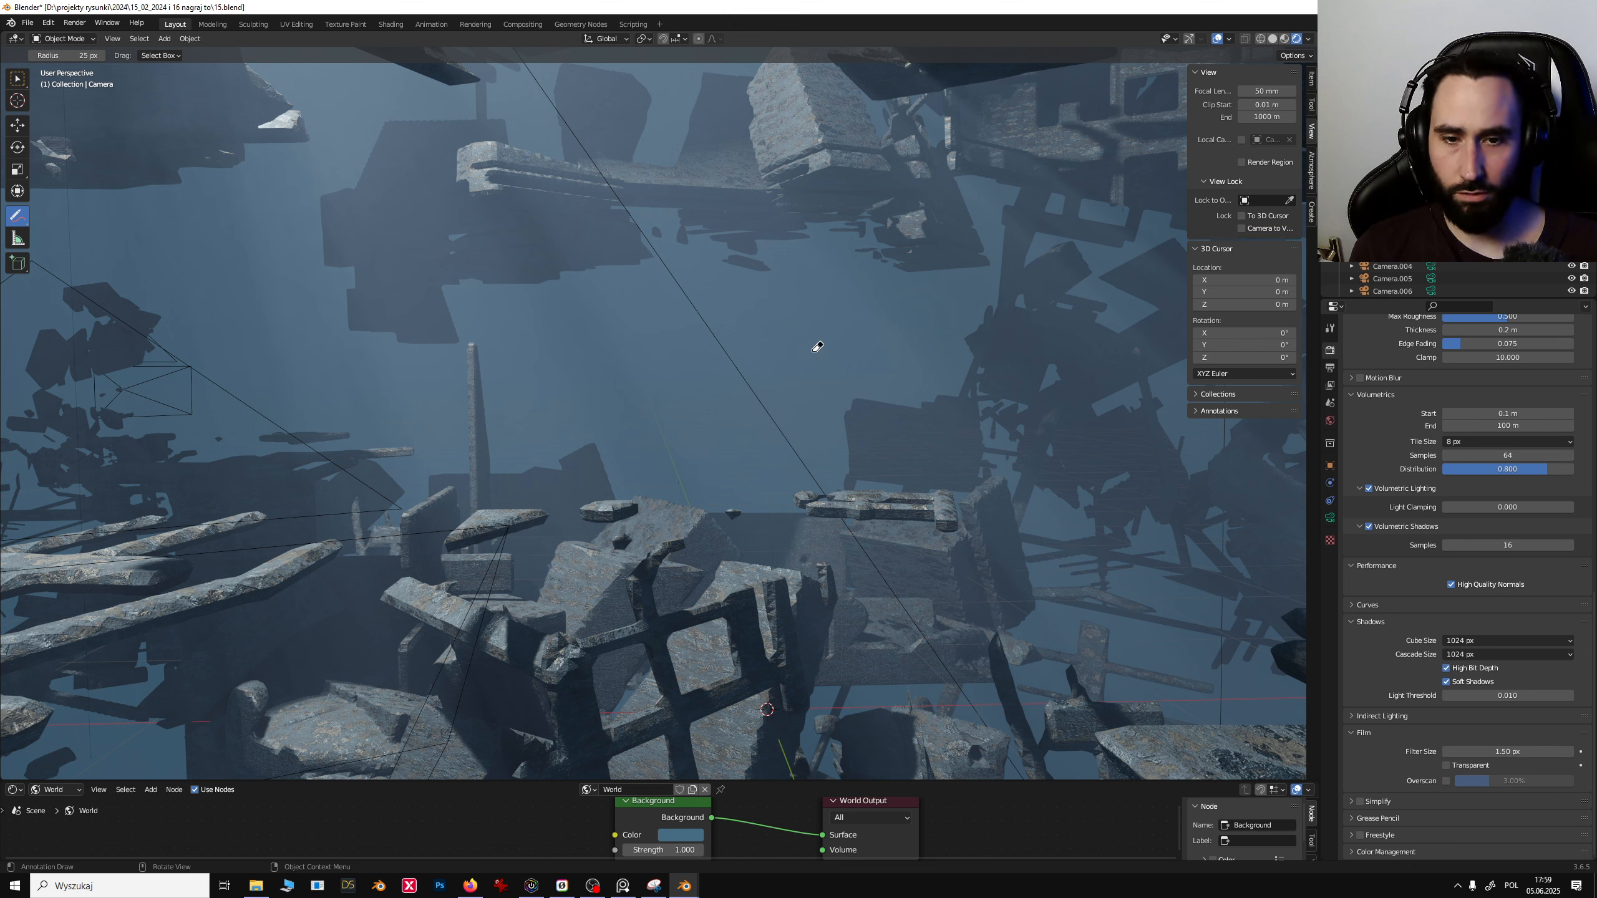
pyautogui.press('KP_0')
# - Erase the leftover red annotation stroke near the top of the view
pyautogui.moveTo(819, 350)
pyautogui.mouseDown(button='middle')
pyautogui.moveTo(836, 348)
pyautogui.moveTo(805, 345)
pyautogui.mouseUp(button='middle')
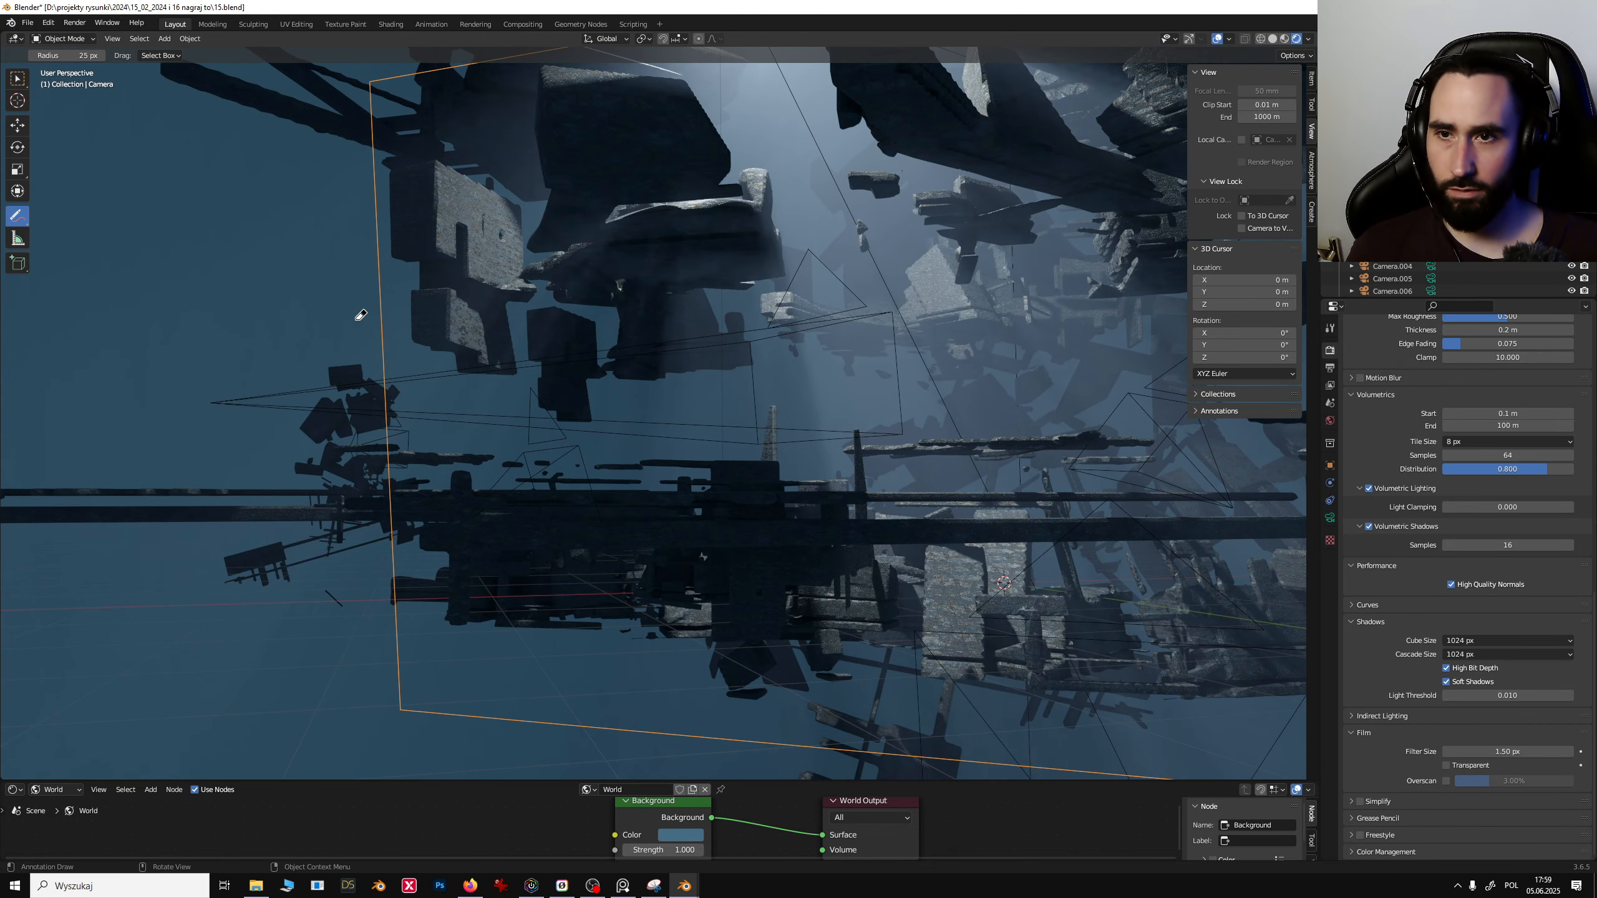
pyautogui.moveTo(545, 395); pyautogui.dragTo(587, 385, button='middle')
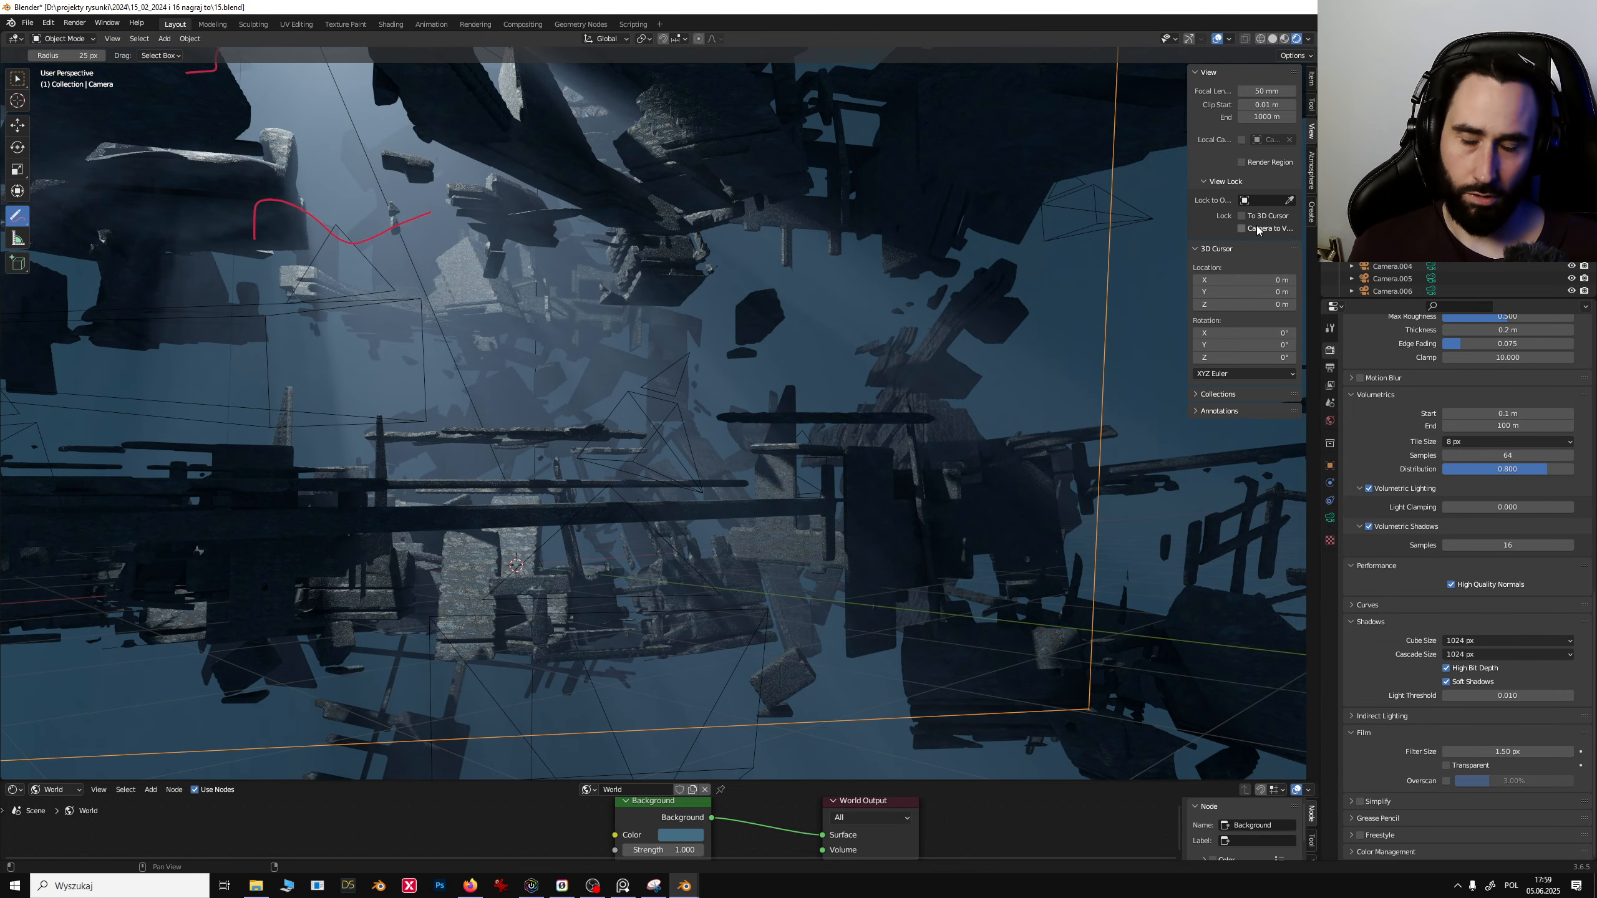
pyautogui.moveTo(256, 221)
pyautogui.keyDown('ctrl'); pyautogui.mouseDown()
pyautogui.moveTo(358, 222)
pyautogui.moveTo(228, 230)
pyautogui.moveTo(201, 66)
pyautogui.moveTo(228, 34)
pyautogui.mouseUp(); pyautogui.keyUp('ctrl')
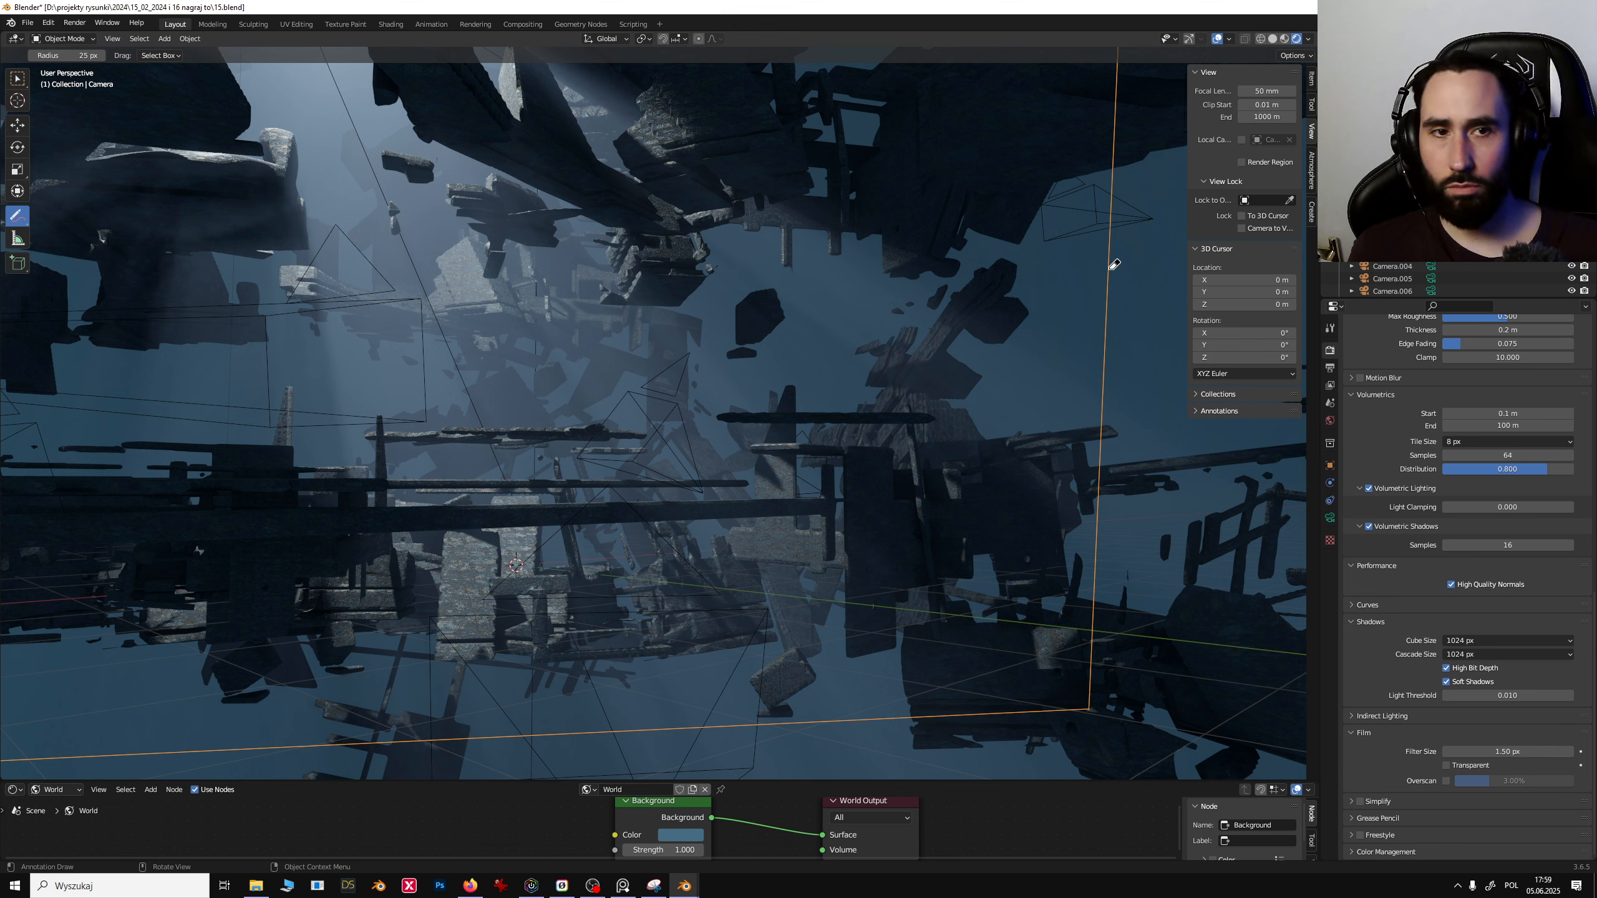
# - Return to the camera view and switch back to the Move tool
pyautogui.press('KP_0')
pyautogui.press('KP_0')
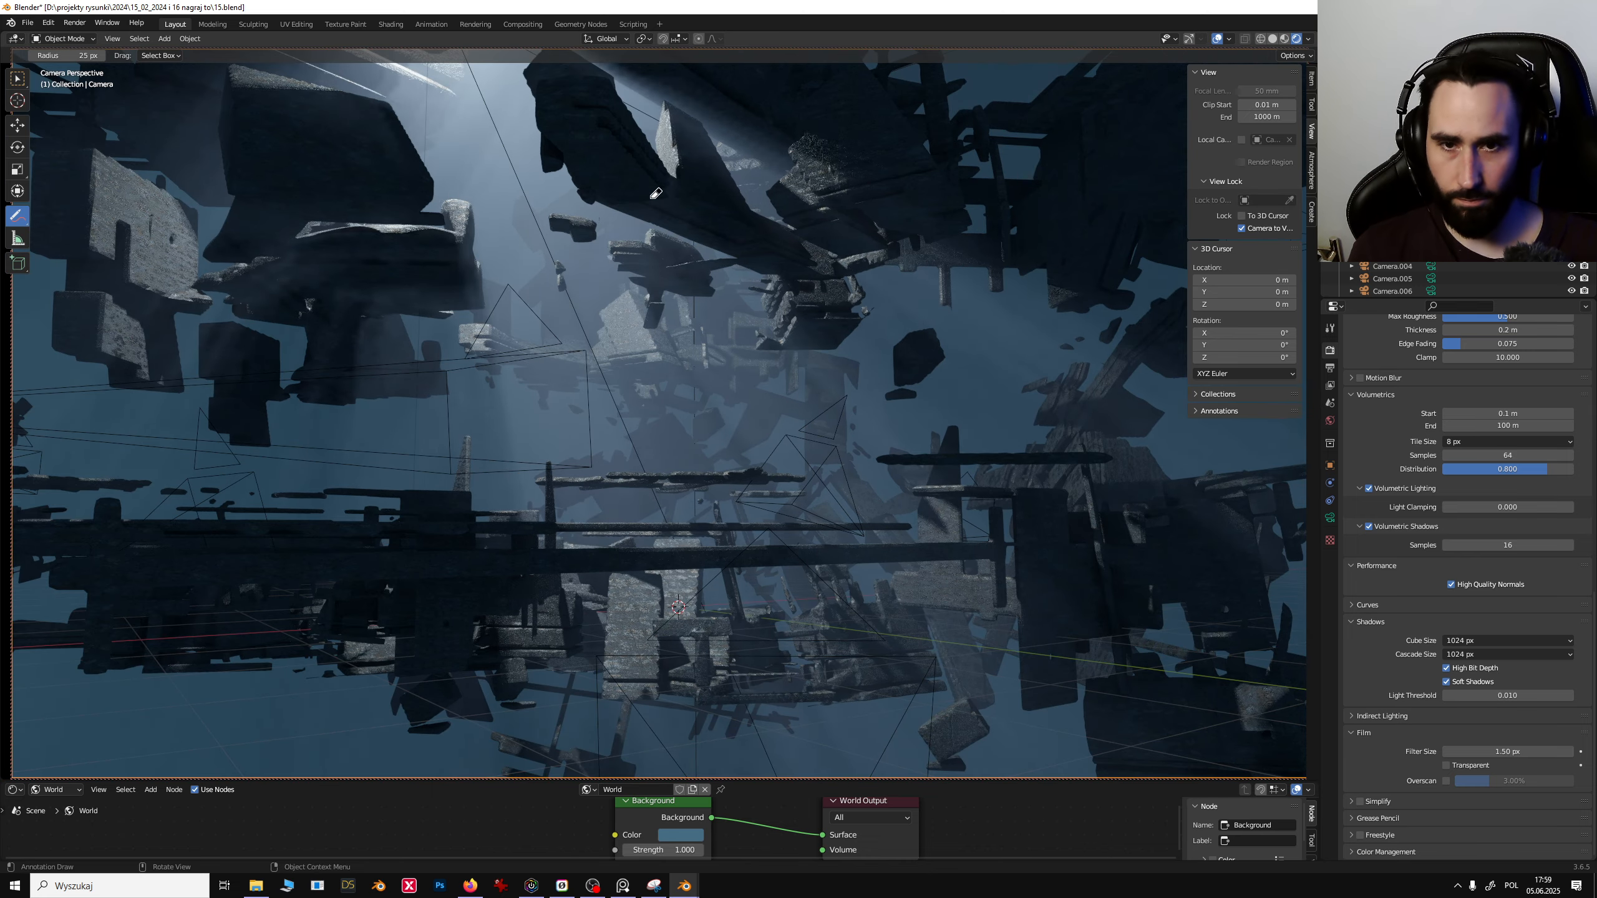
pyautogui.press('KP_0')
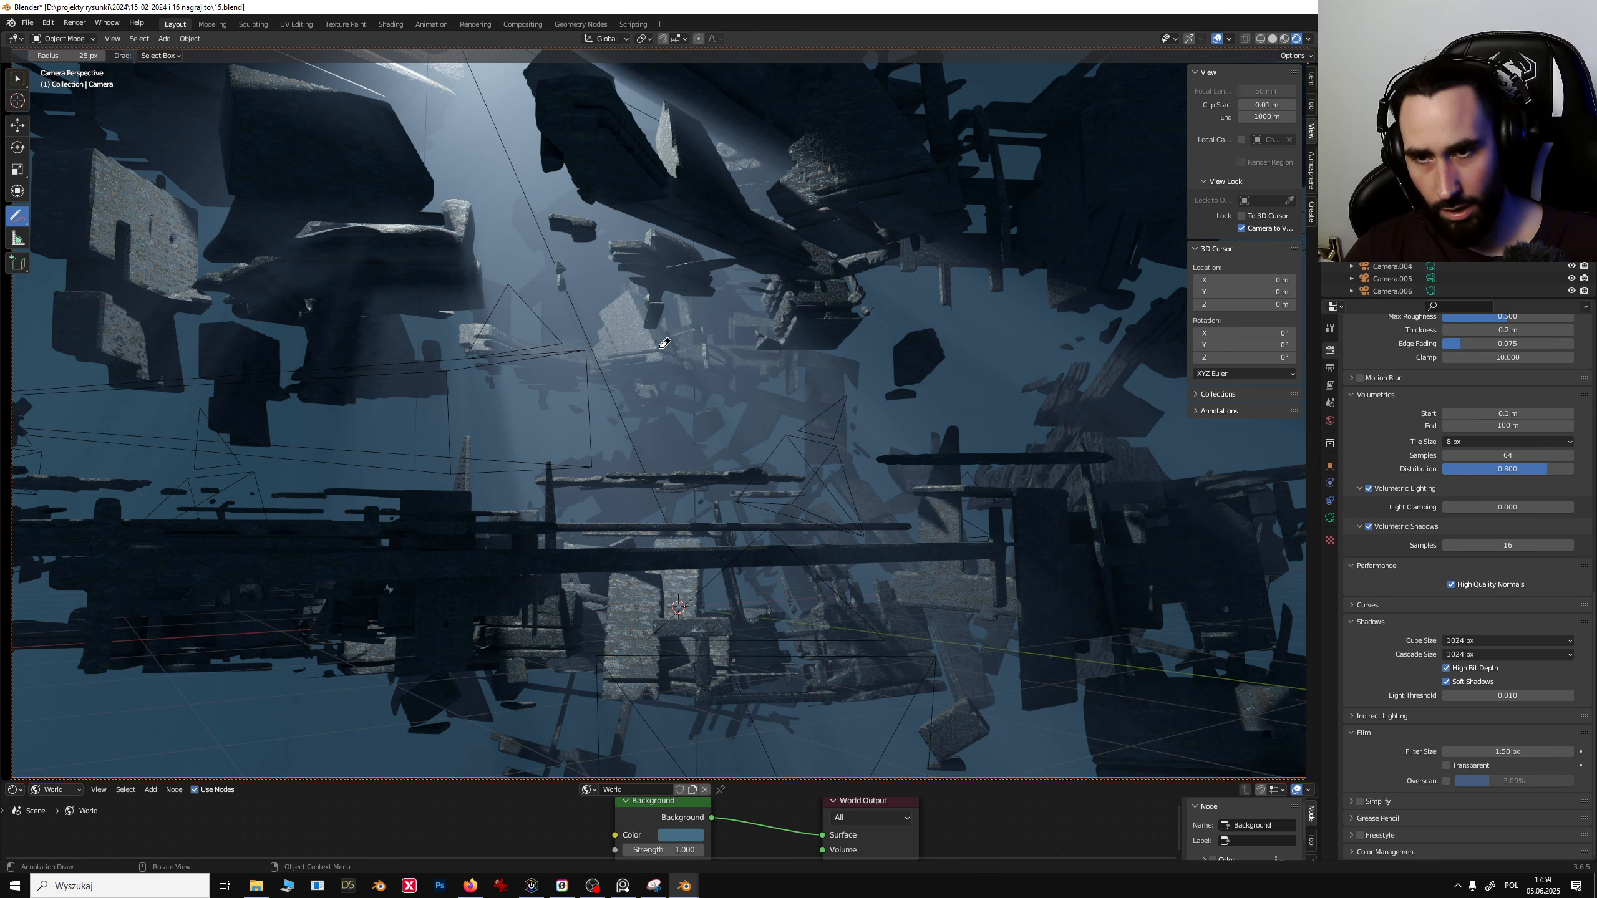
pyautogui.click(16, 124)
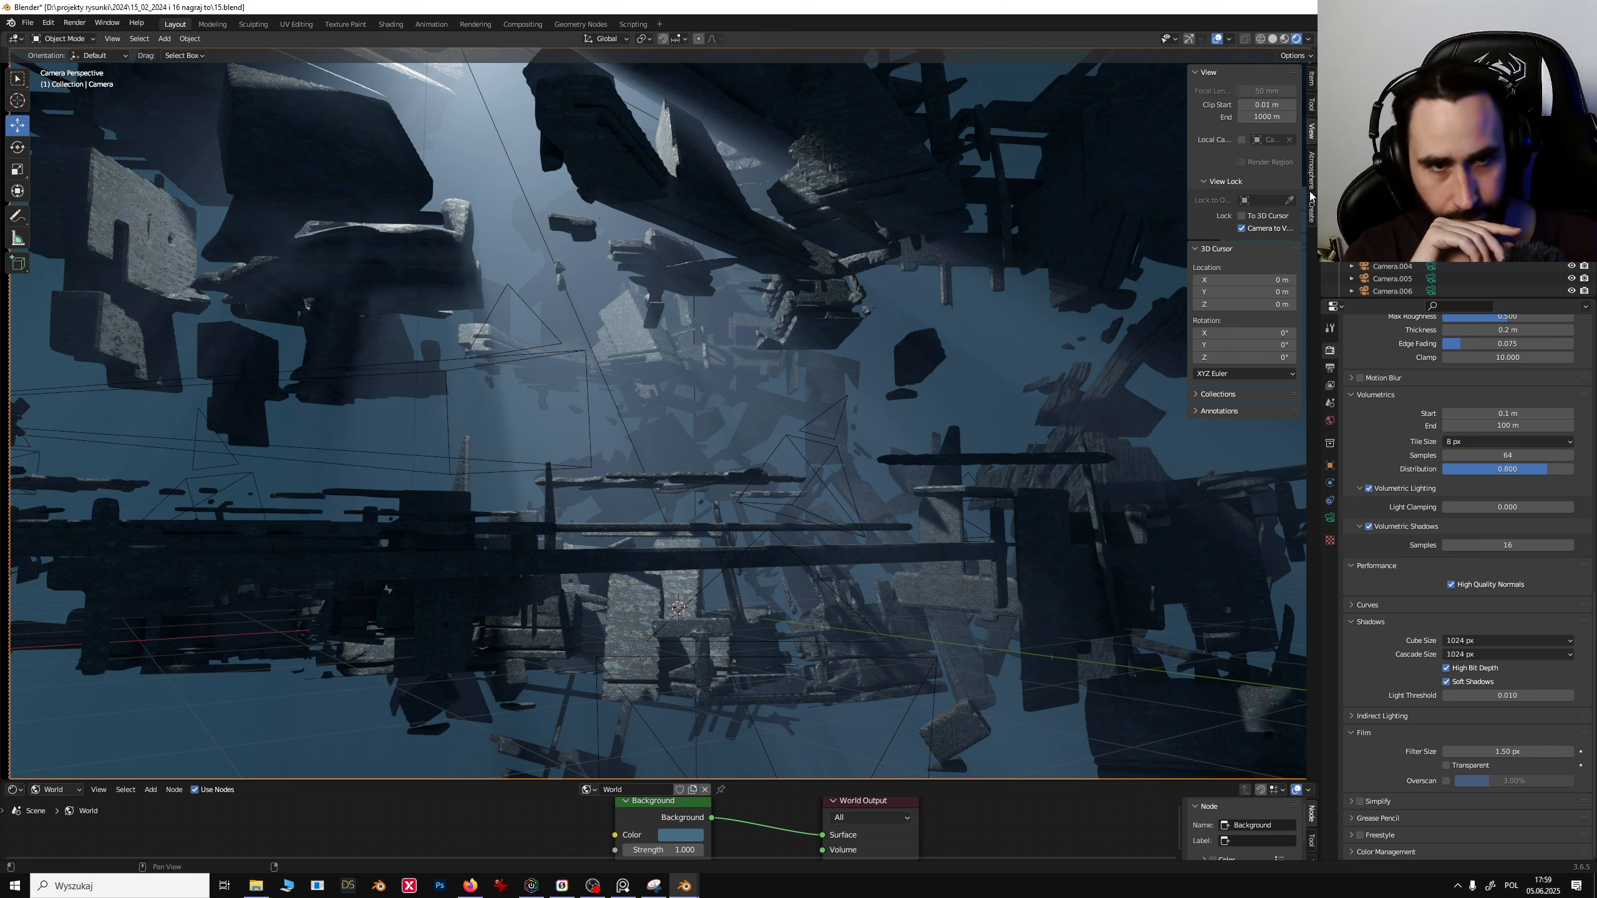
# - Zoom out around the camera frame and re-enable locking the camera to the view
pyautogui.click(1242, 228)
pyautogui.scroll(-5, 918, 397)
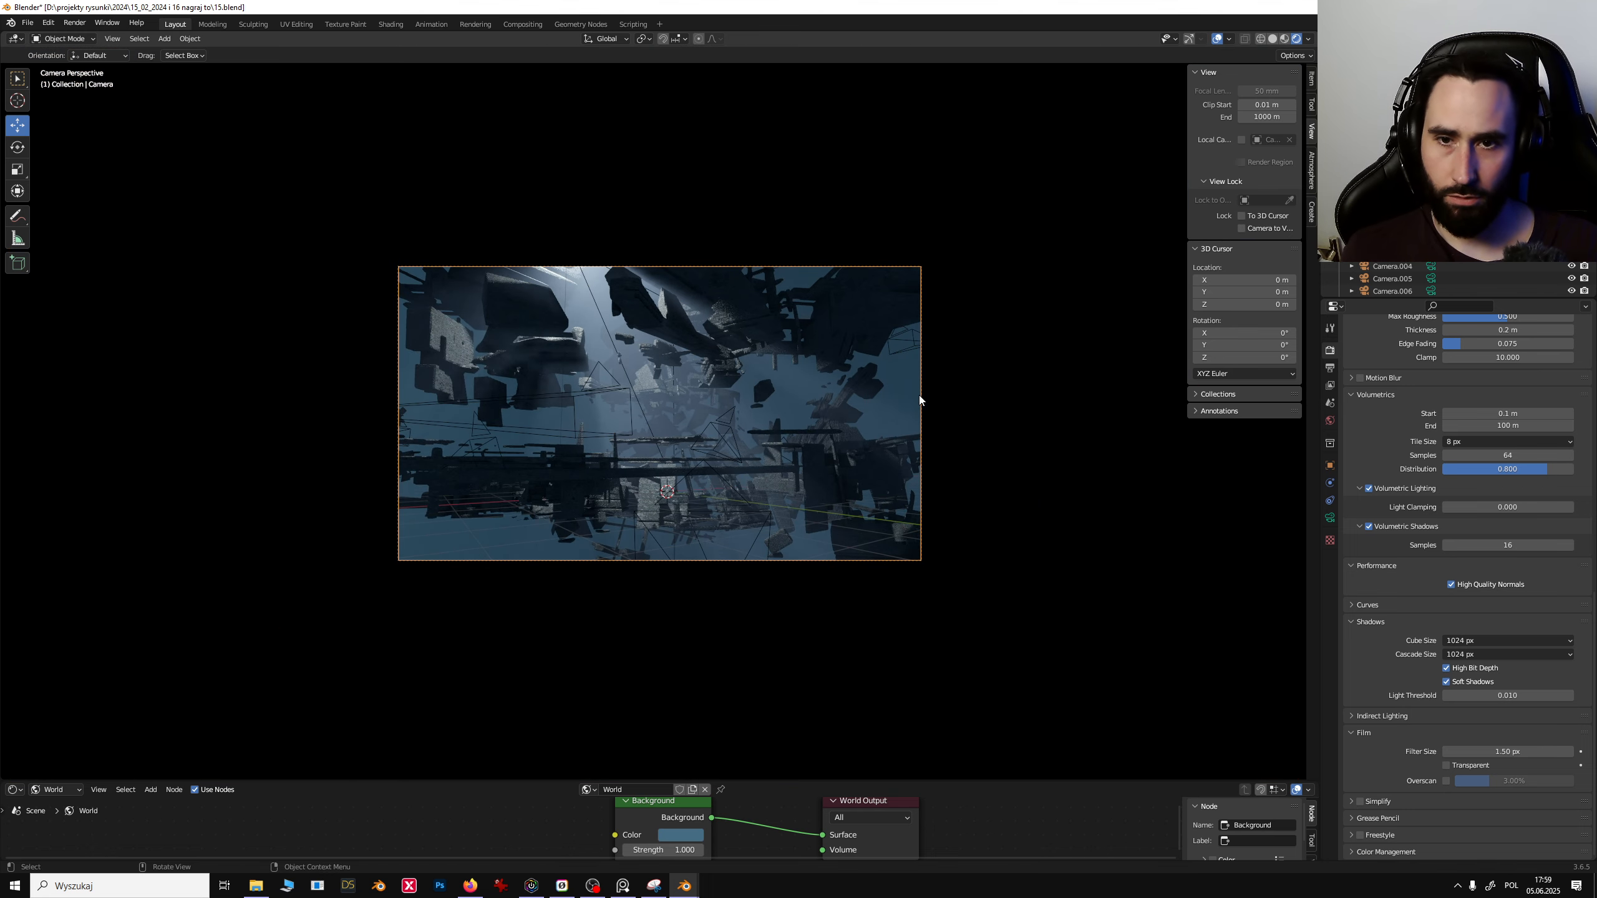
pyautogui.scroll(-3, 918, 394)
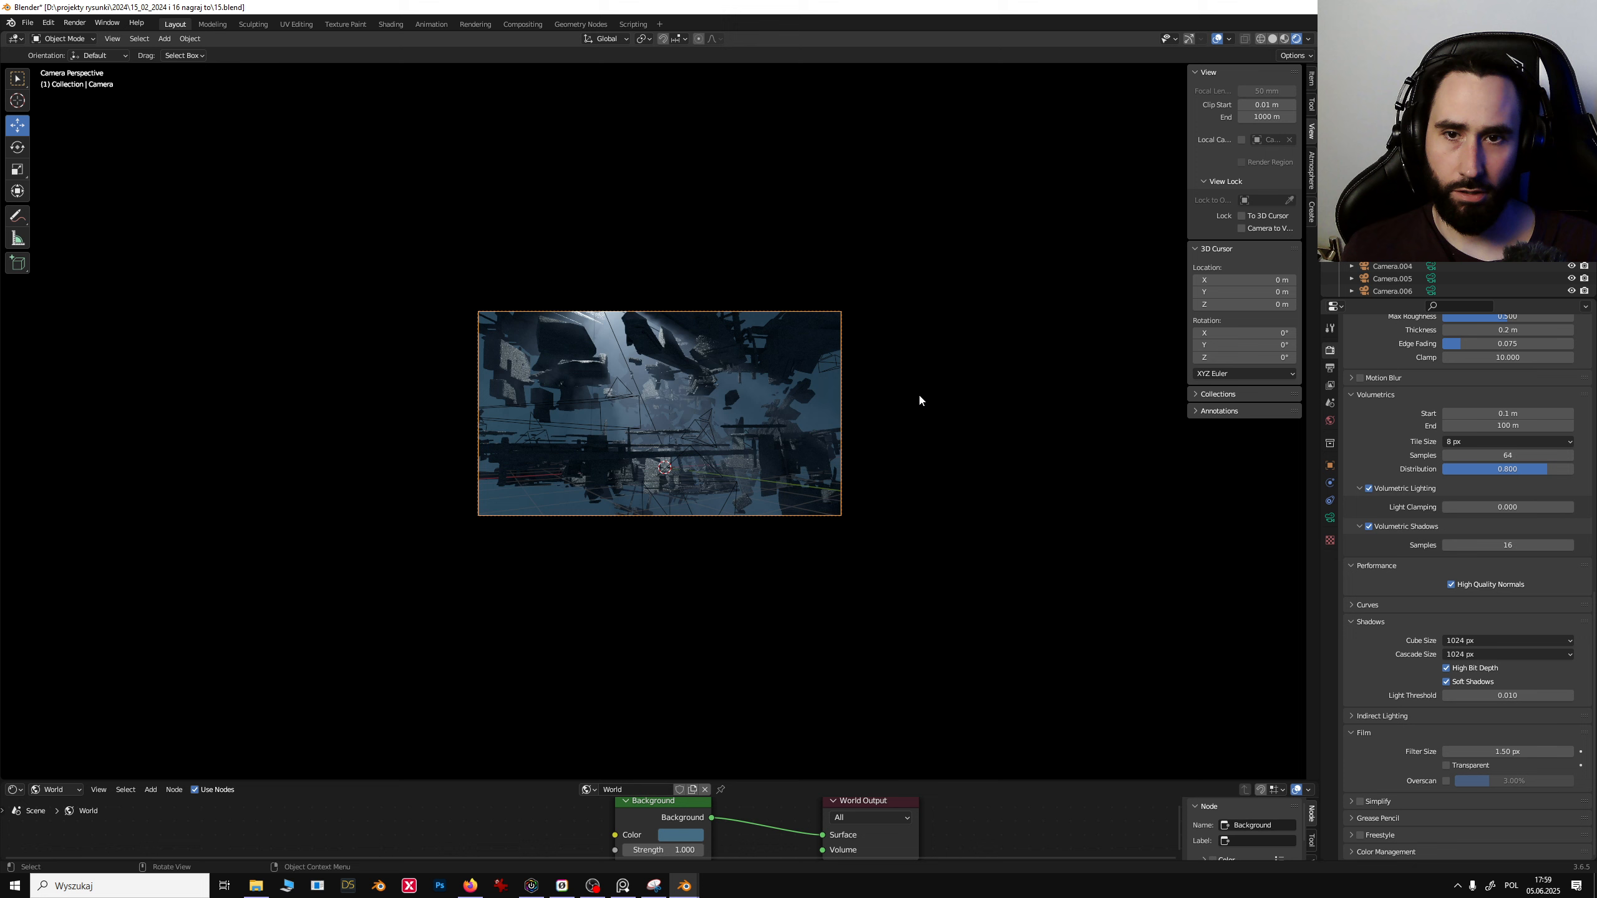
pyautogui.scroll(1, 918, 392)
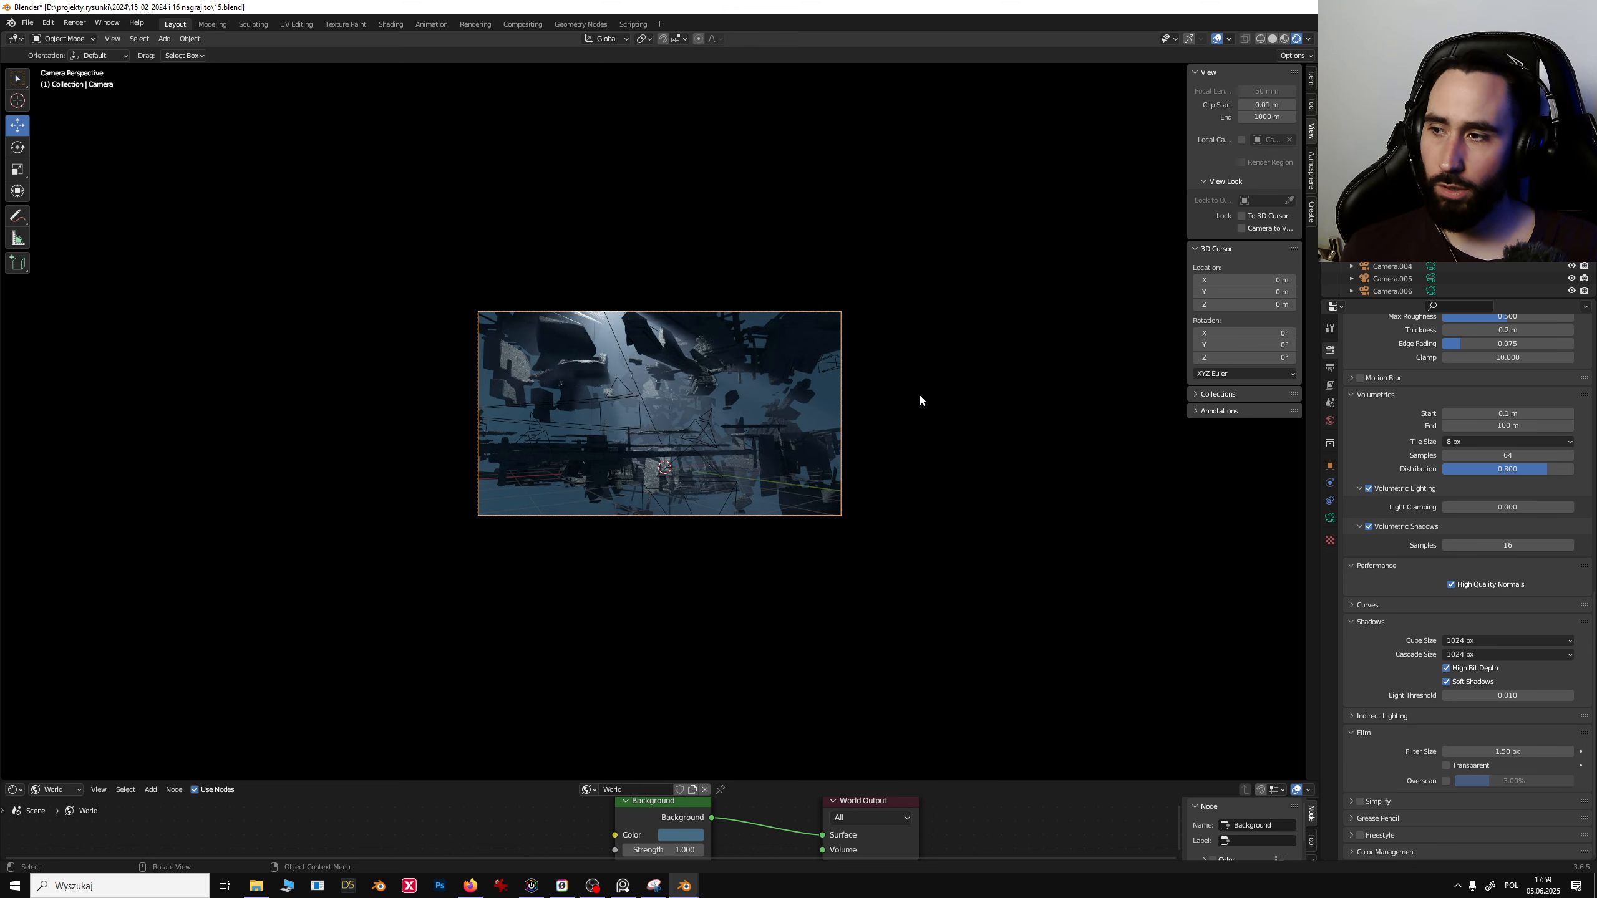
pyautogui.scroll(1, 920, 400)
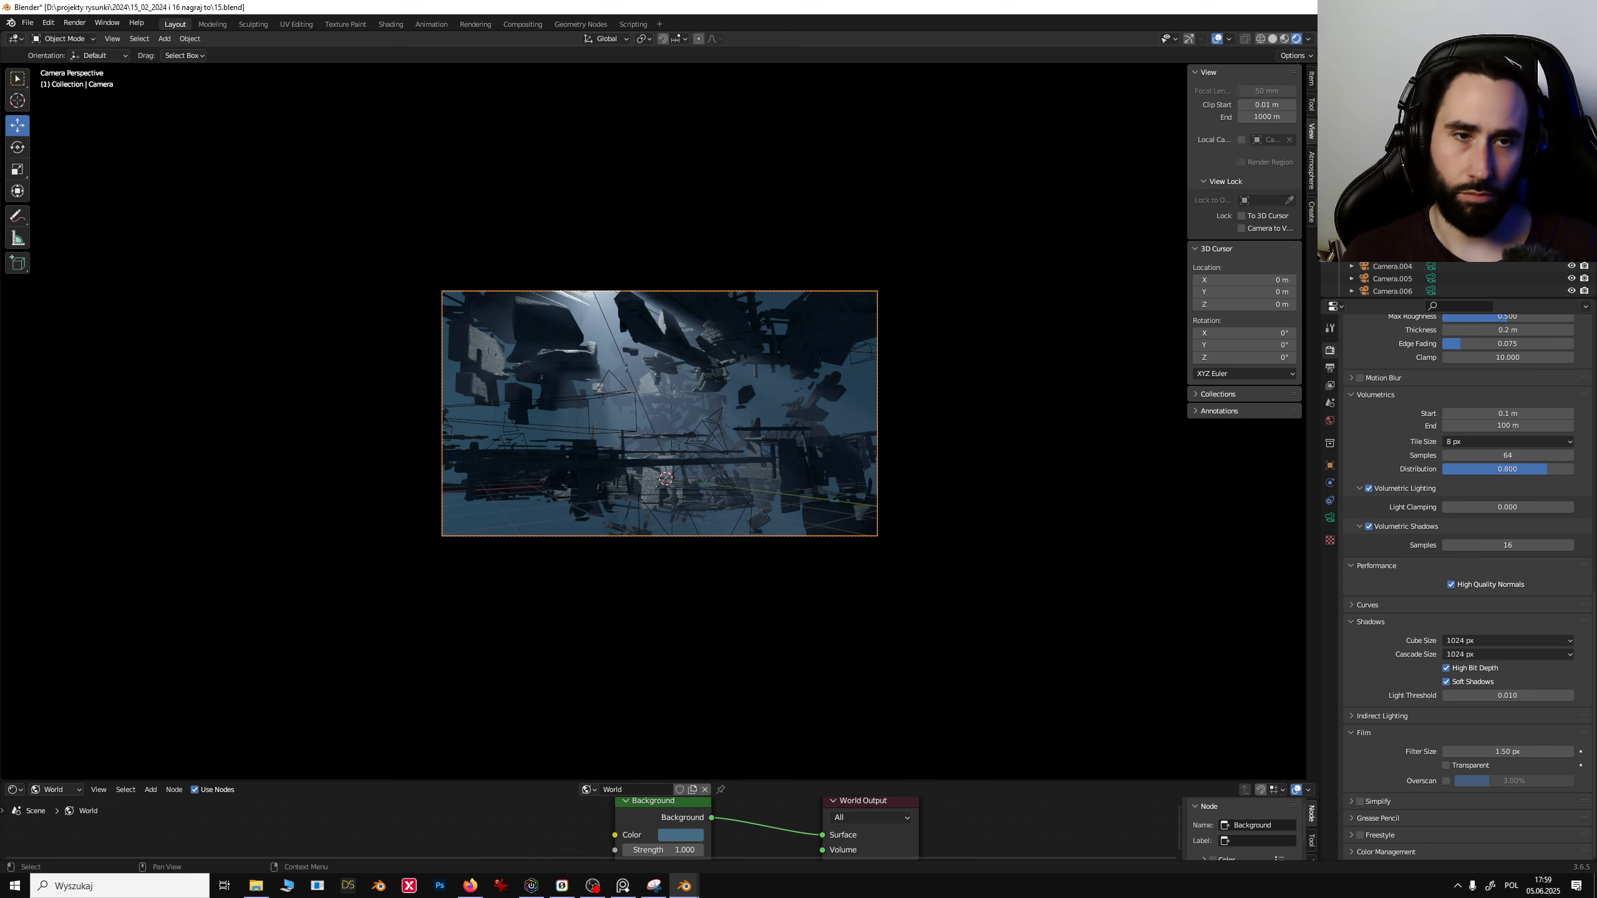
pyautogui.click(1243, 228)
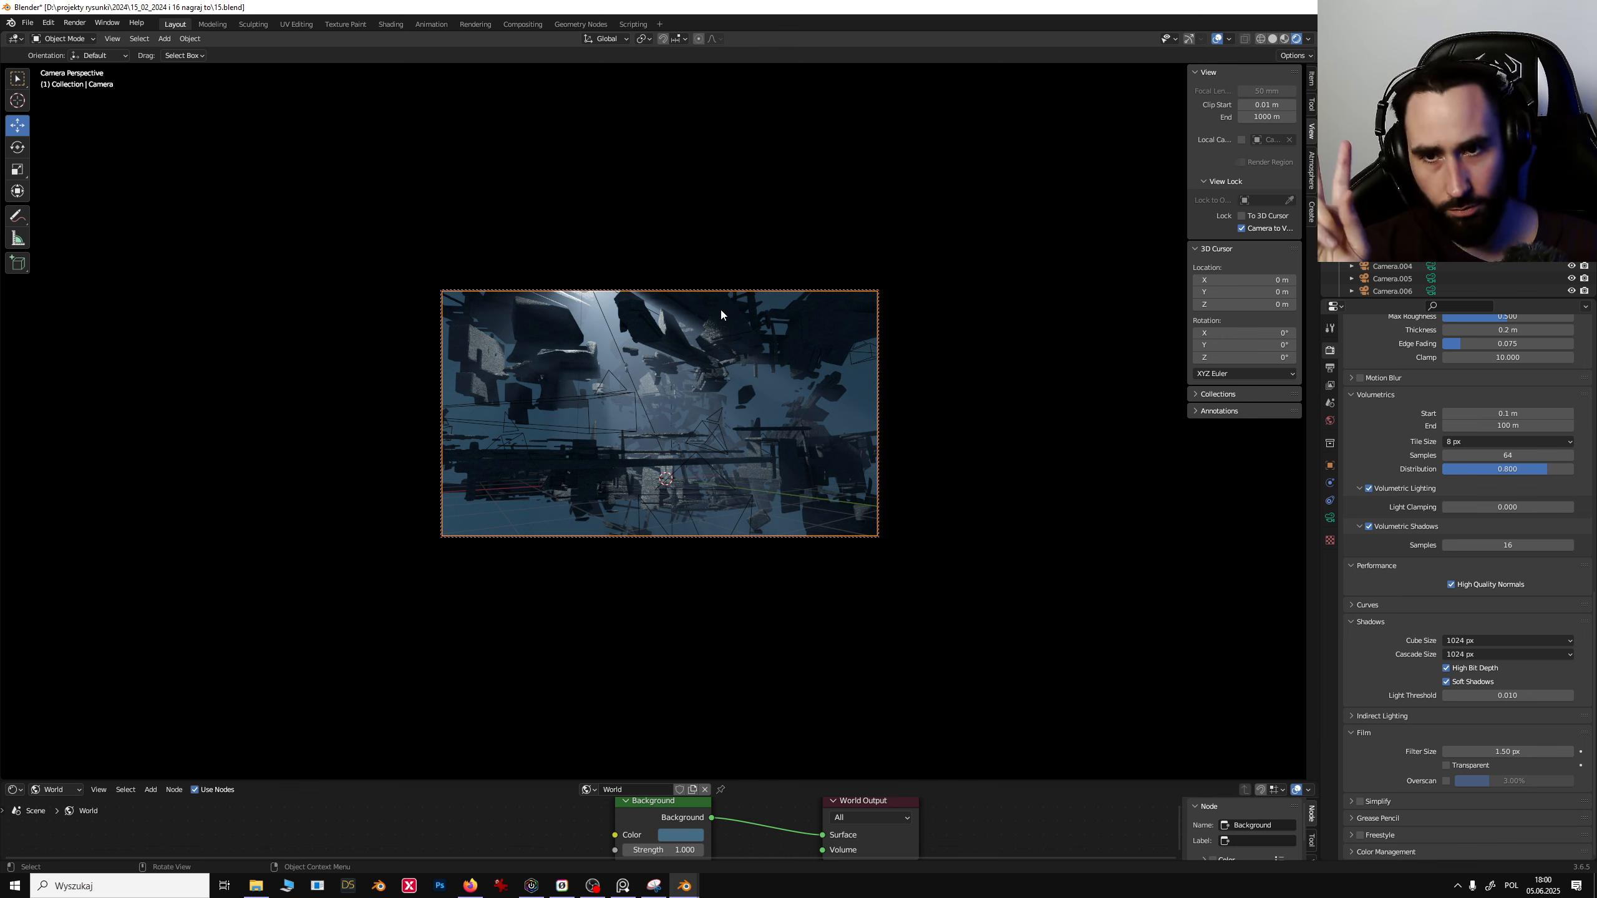
# - Select the upper debris cluster and move it to a new spot within the camera frame
pyautogui.click(644, 341)
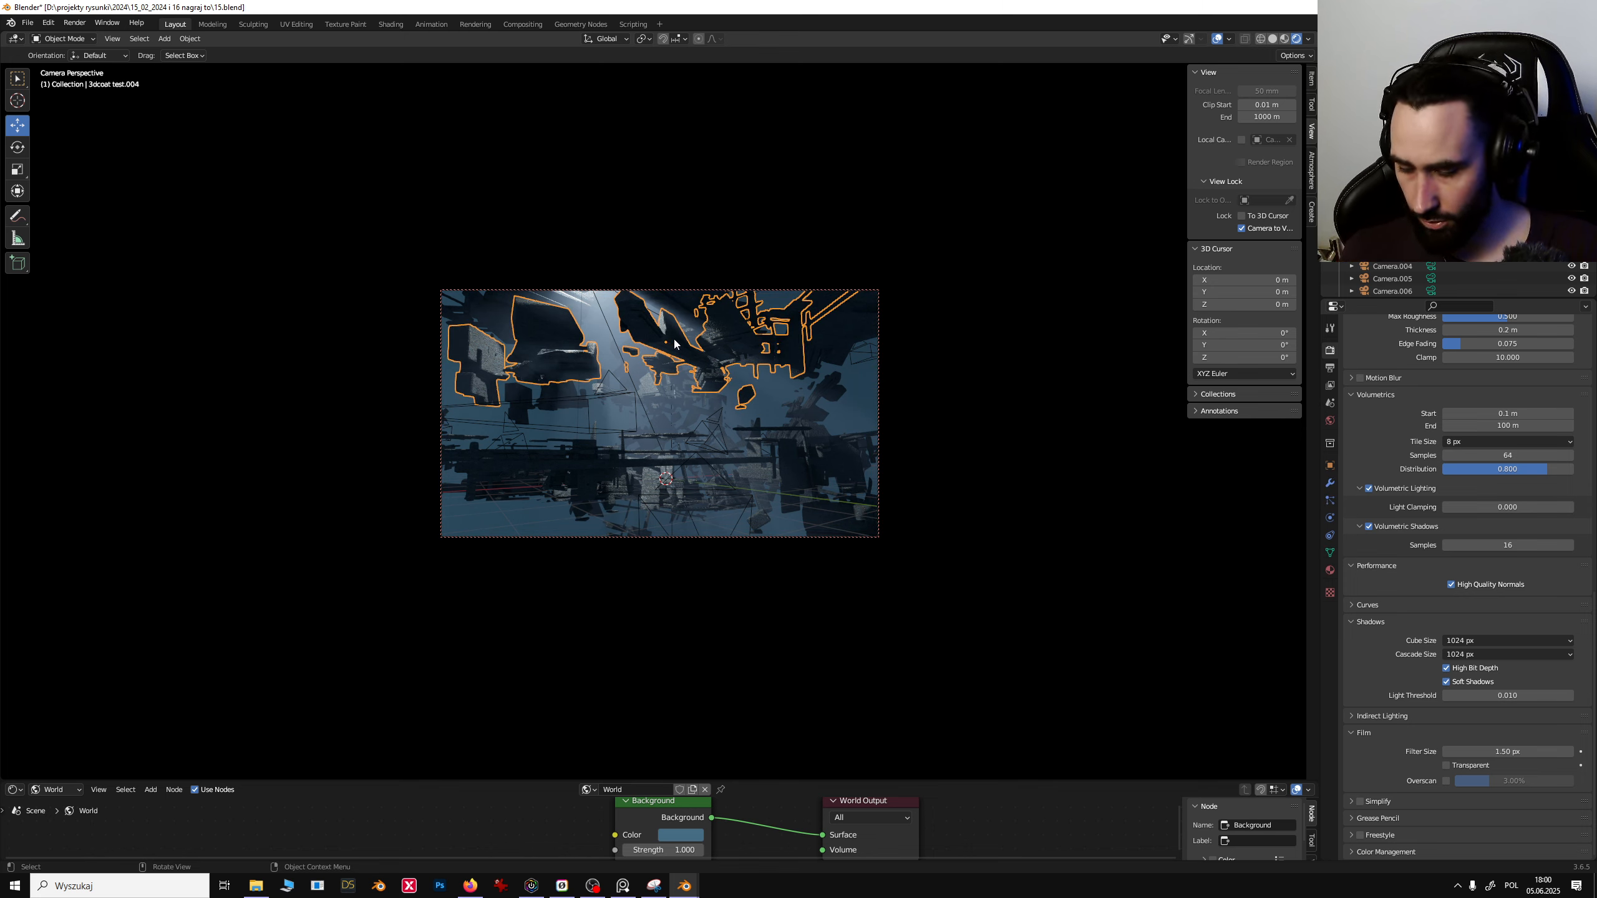
pyautogui.press('g')
pyautogui.click(736, 327)
pyautogui.press('r')
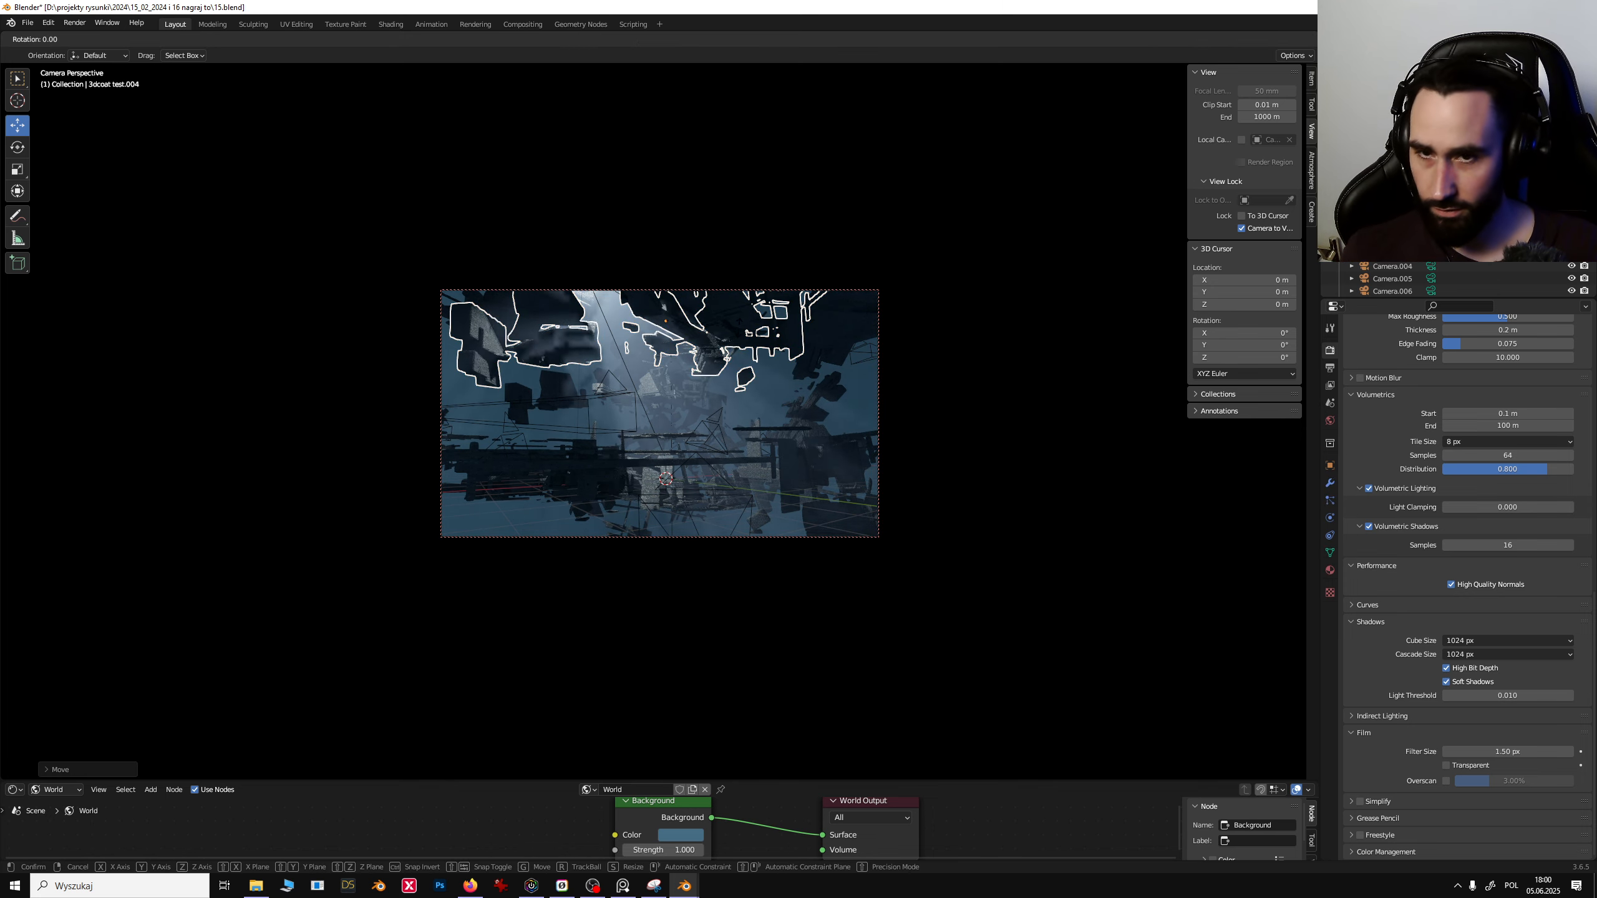
pyautogui.rightClick(793, 351)
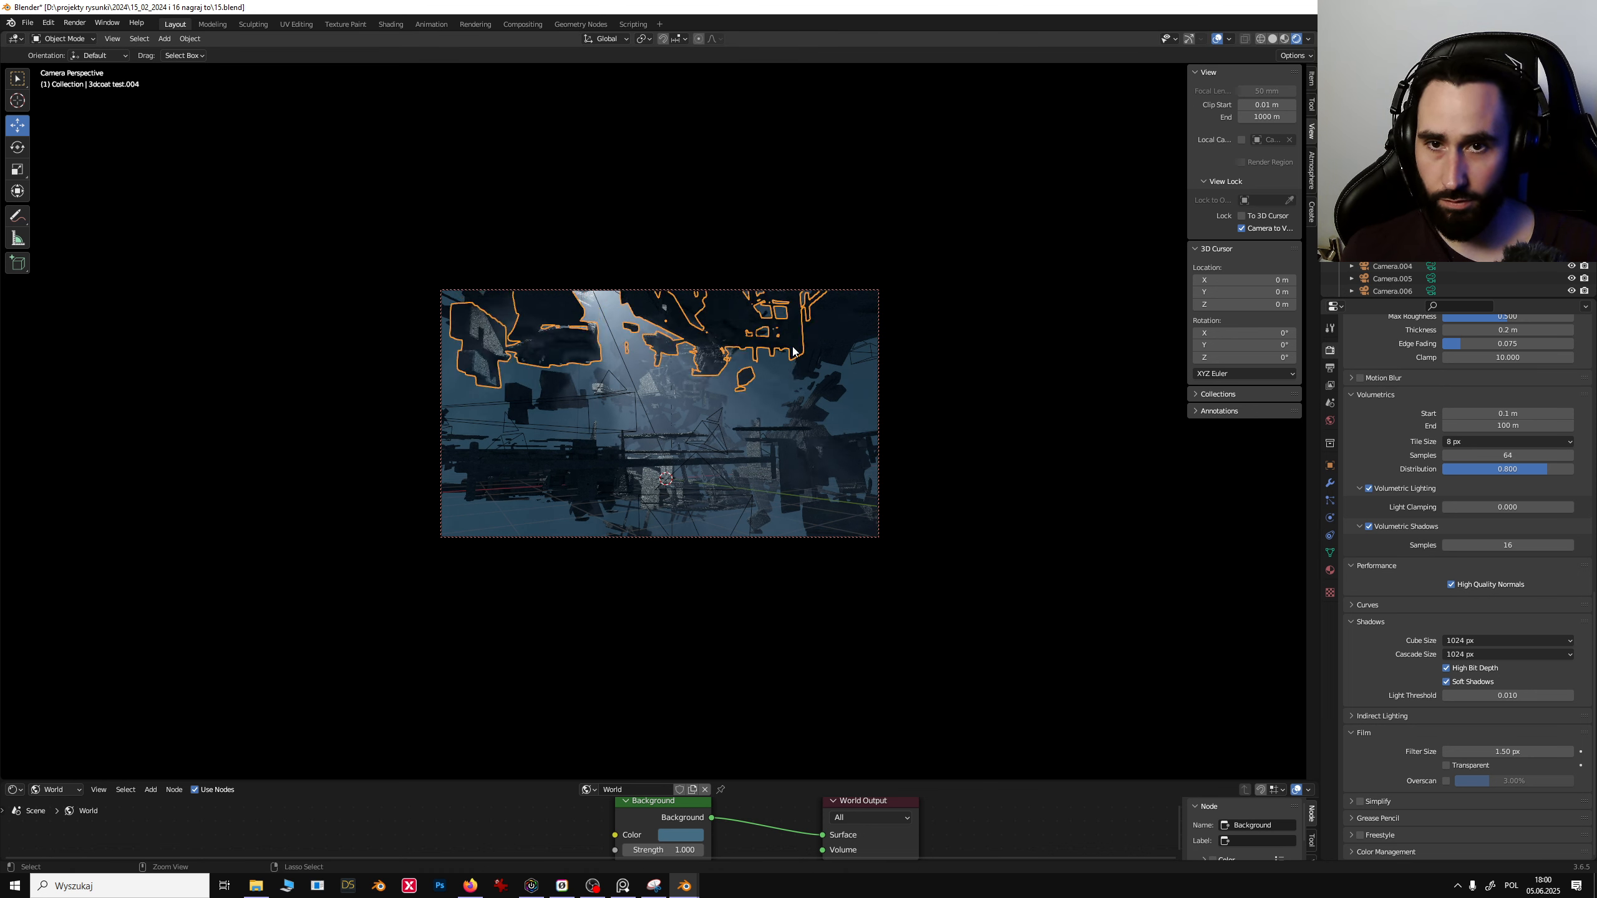
# - Try scaling the central horizontal debris cluster, then undo the change
pyautogui.click(806, 463)
pyautogui.click(828, 460)
pyautogui.click(778, 458)
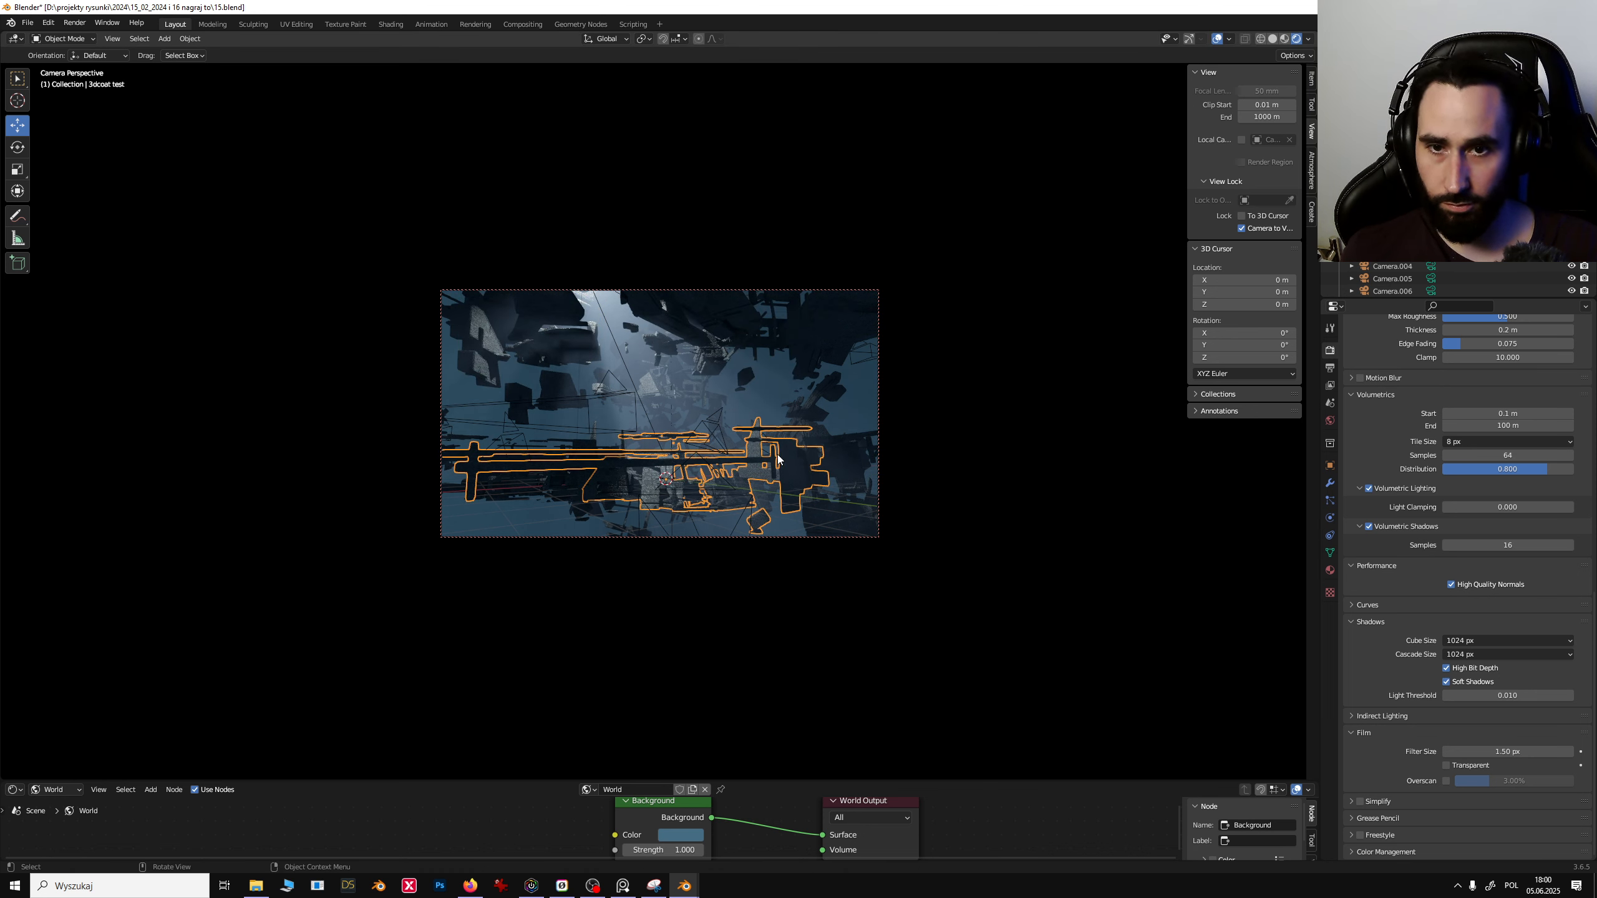
pyautogui.press('s')
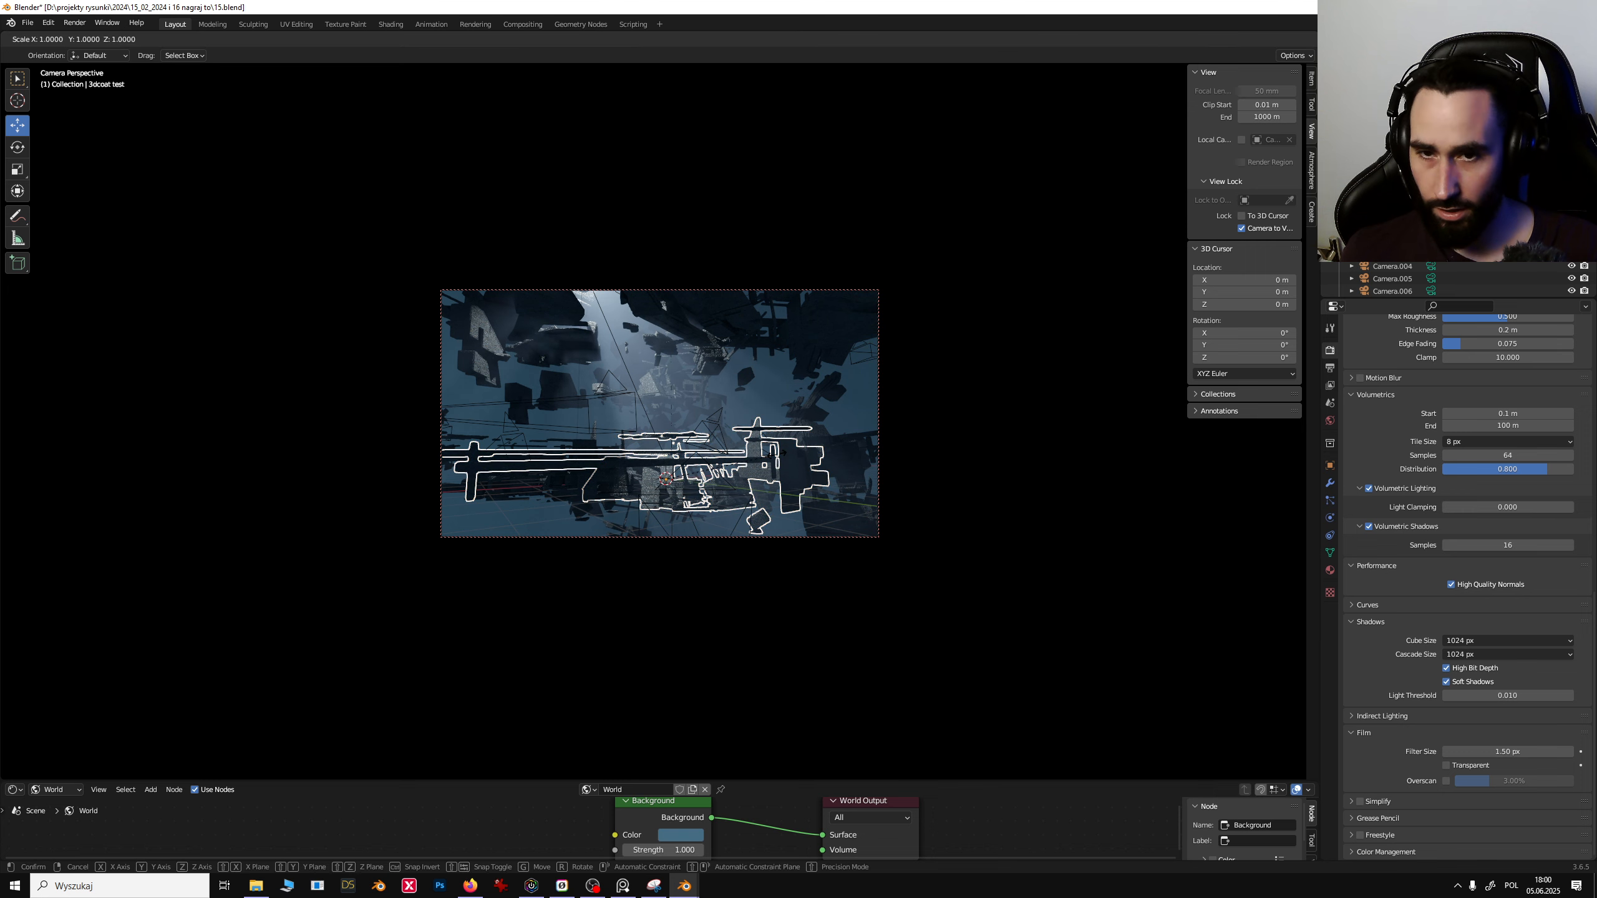
pyautogui.click(778, 224)
pyautogui.hotkey('ctrl', 'z')
pyautogui.hotkey('ctrl', 'z')
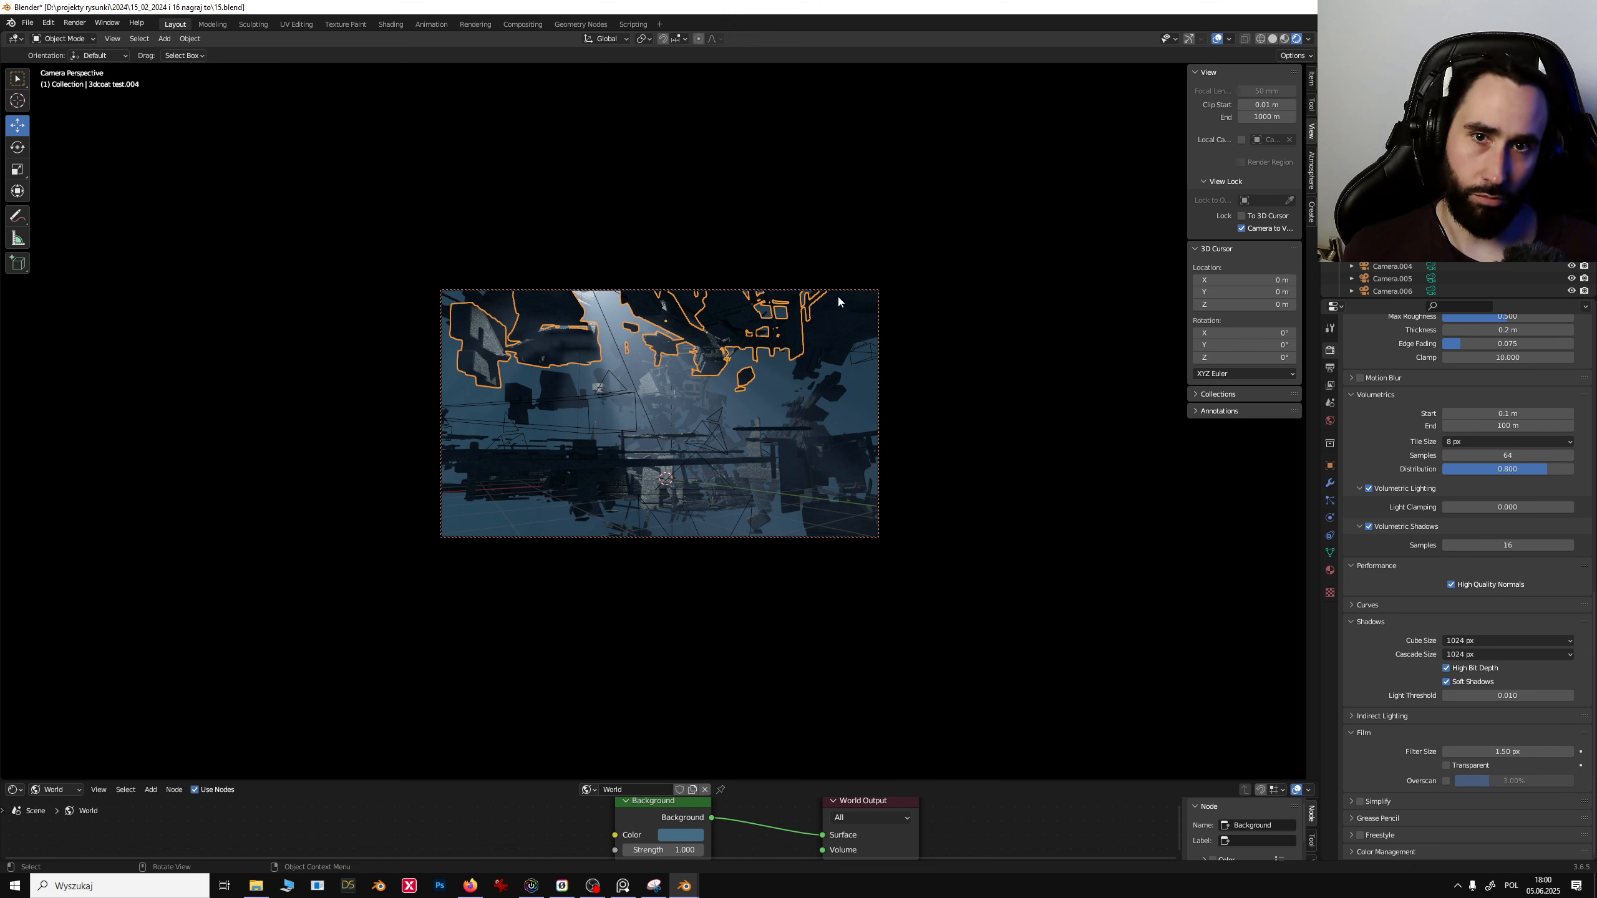
# - Fly the locked camera forward into the debris field with walk navigation
pyautogui.click(1386, 216)
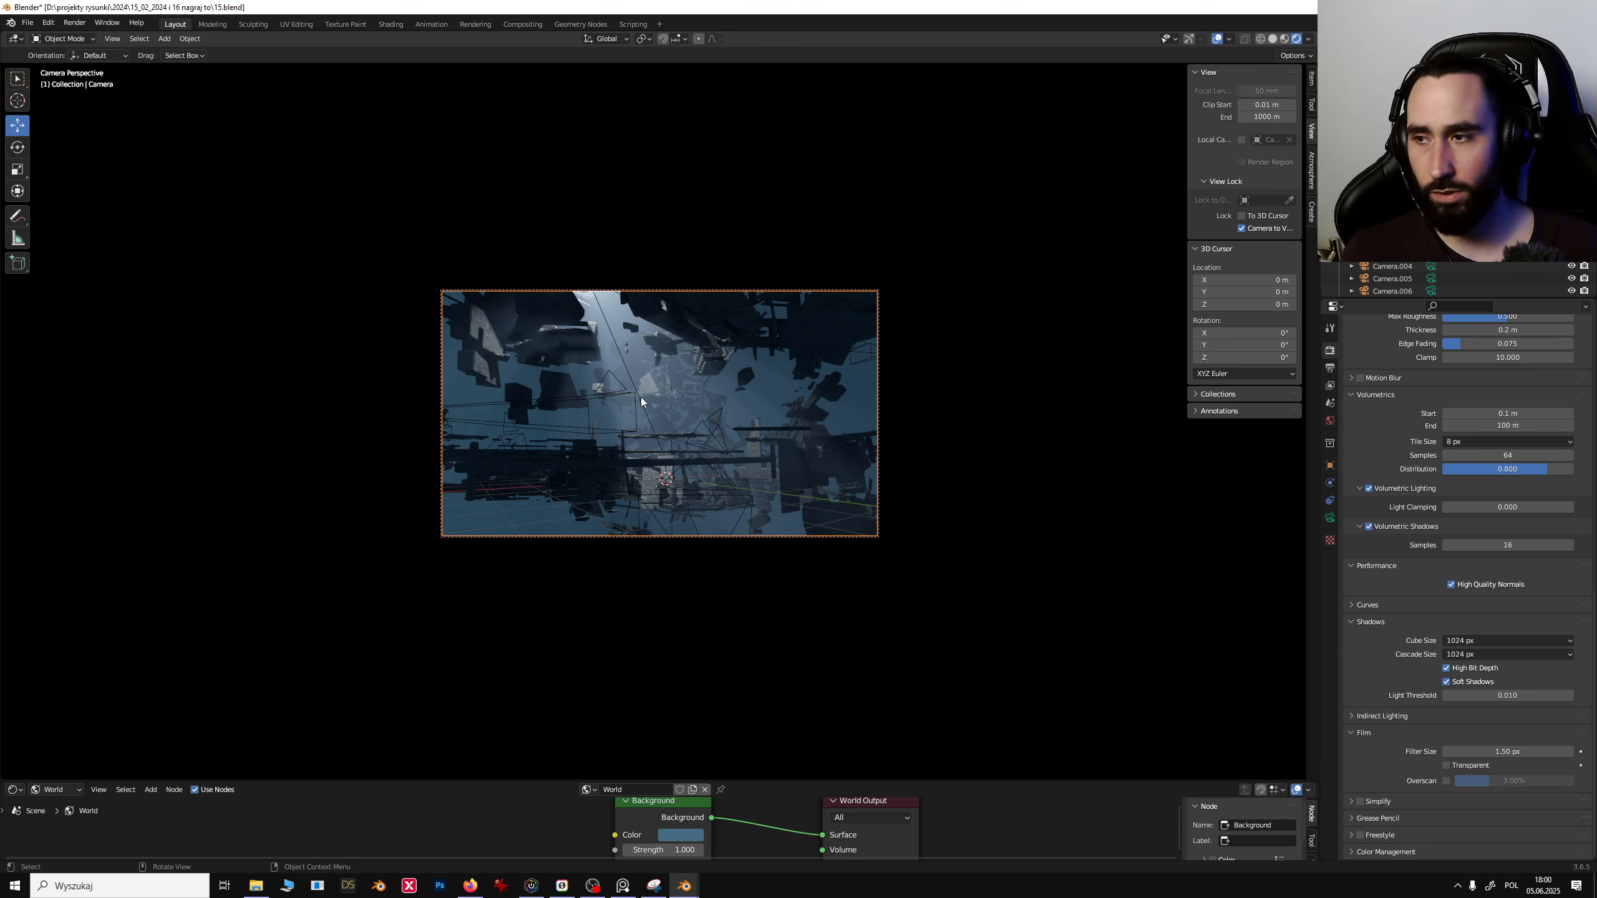
pyautogui.click(680, 375)
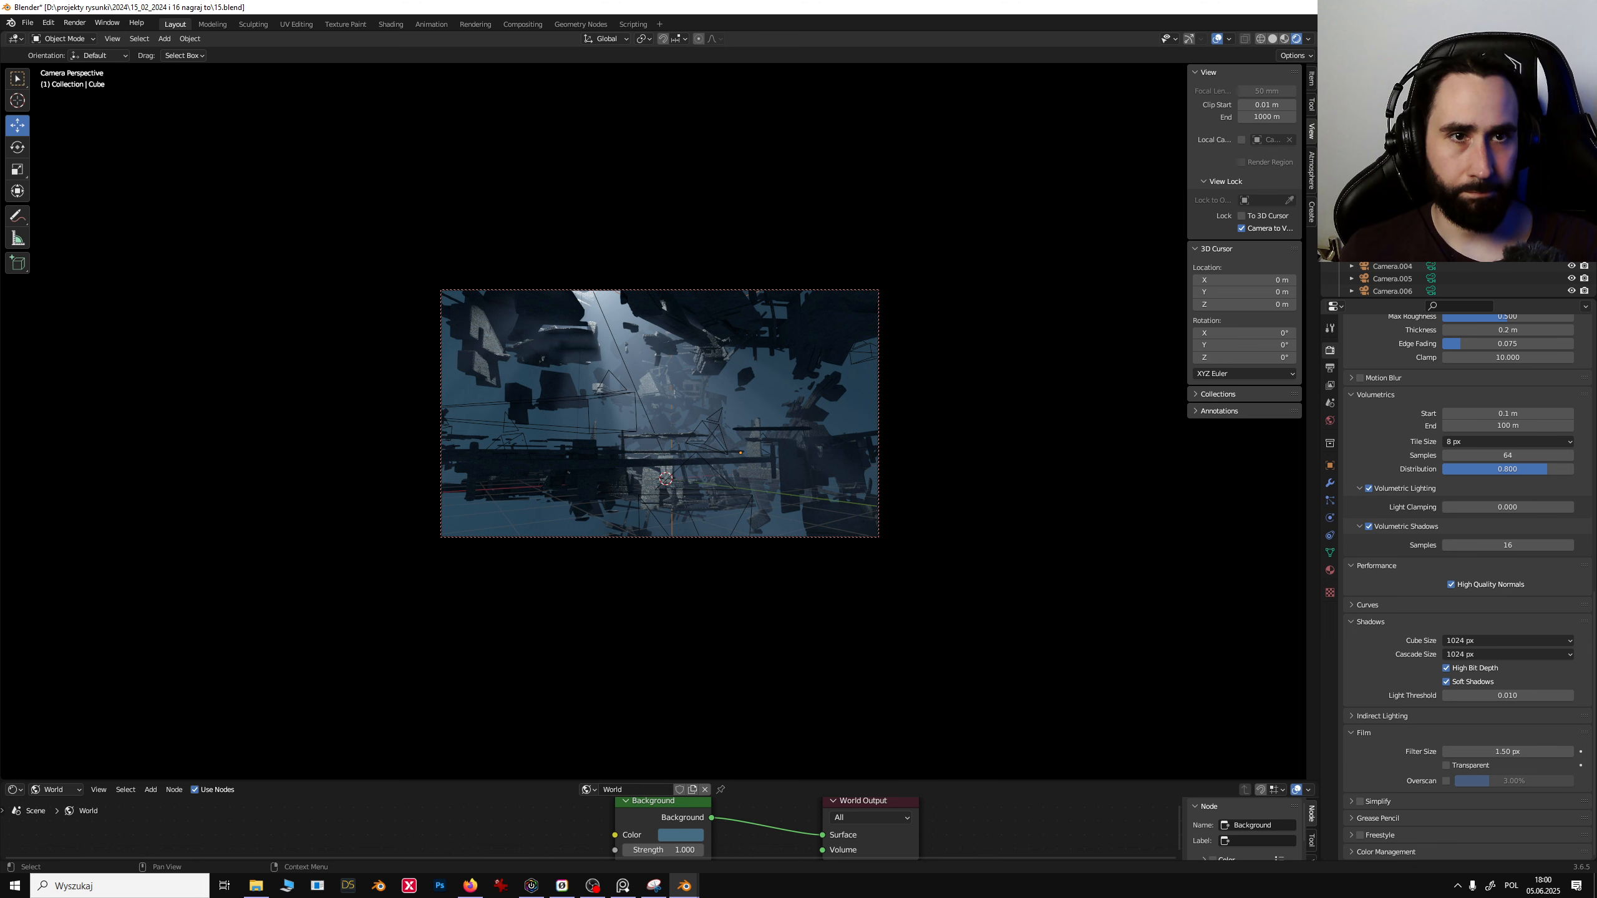
pyautogui.click(751, 384)
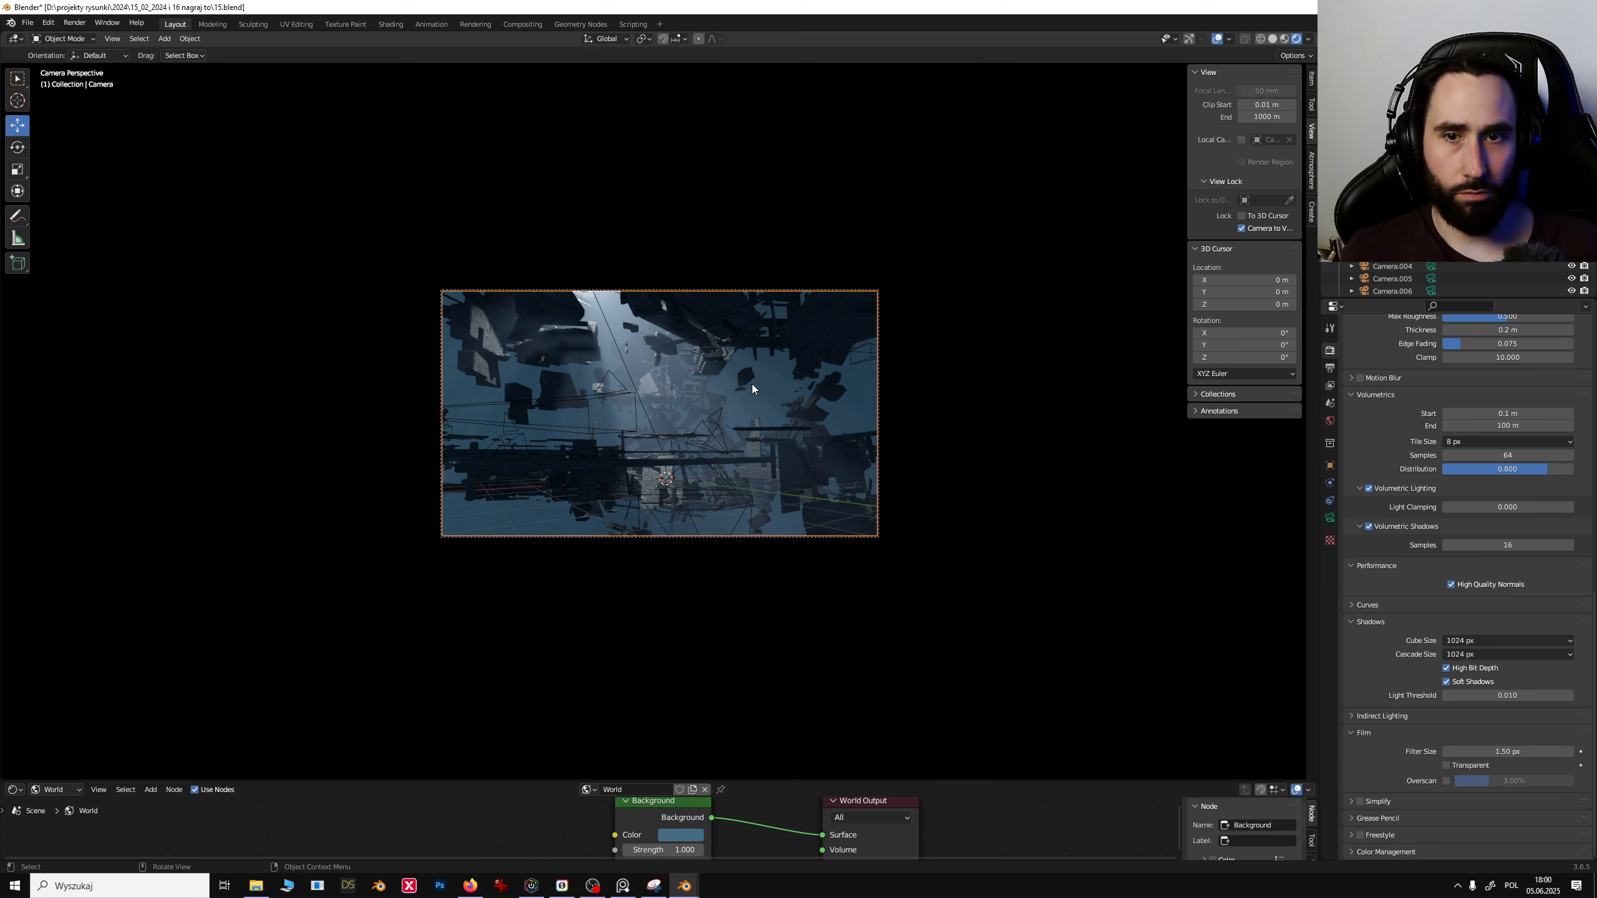
pyautogui.click(754, 326)
pyautogui.hotkey('shift', '`')
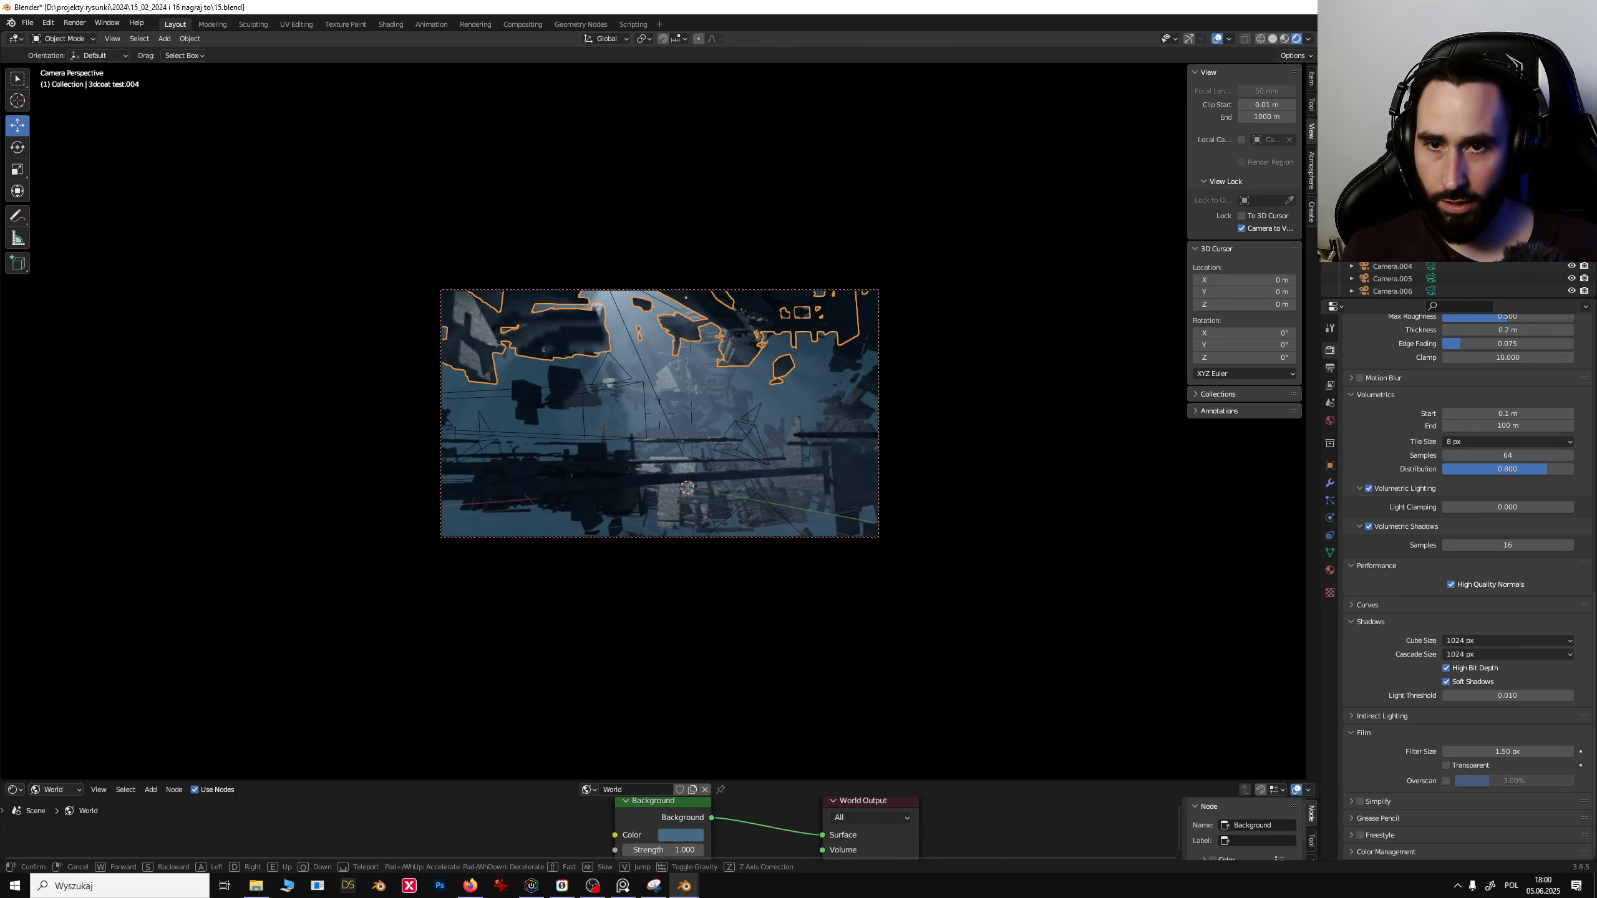
pyautogui.press('w')
pyautogui.press('w')
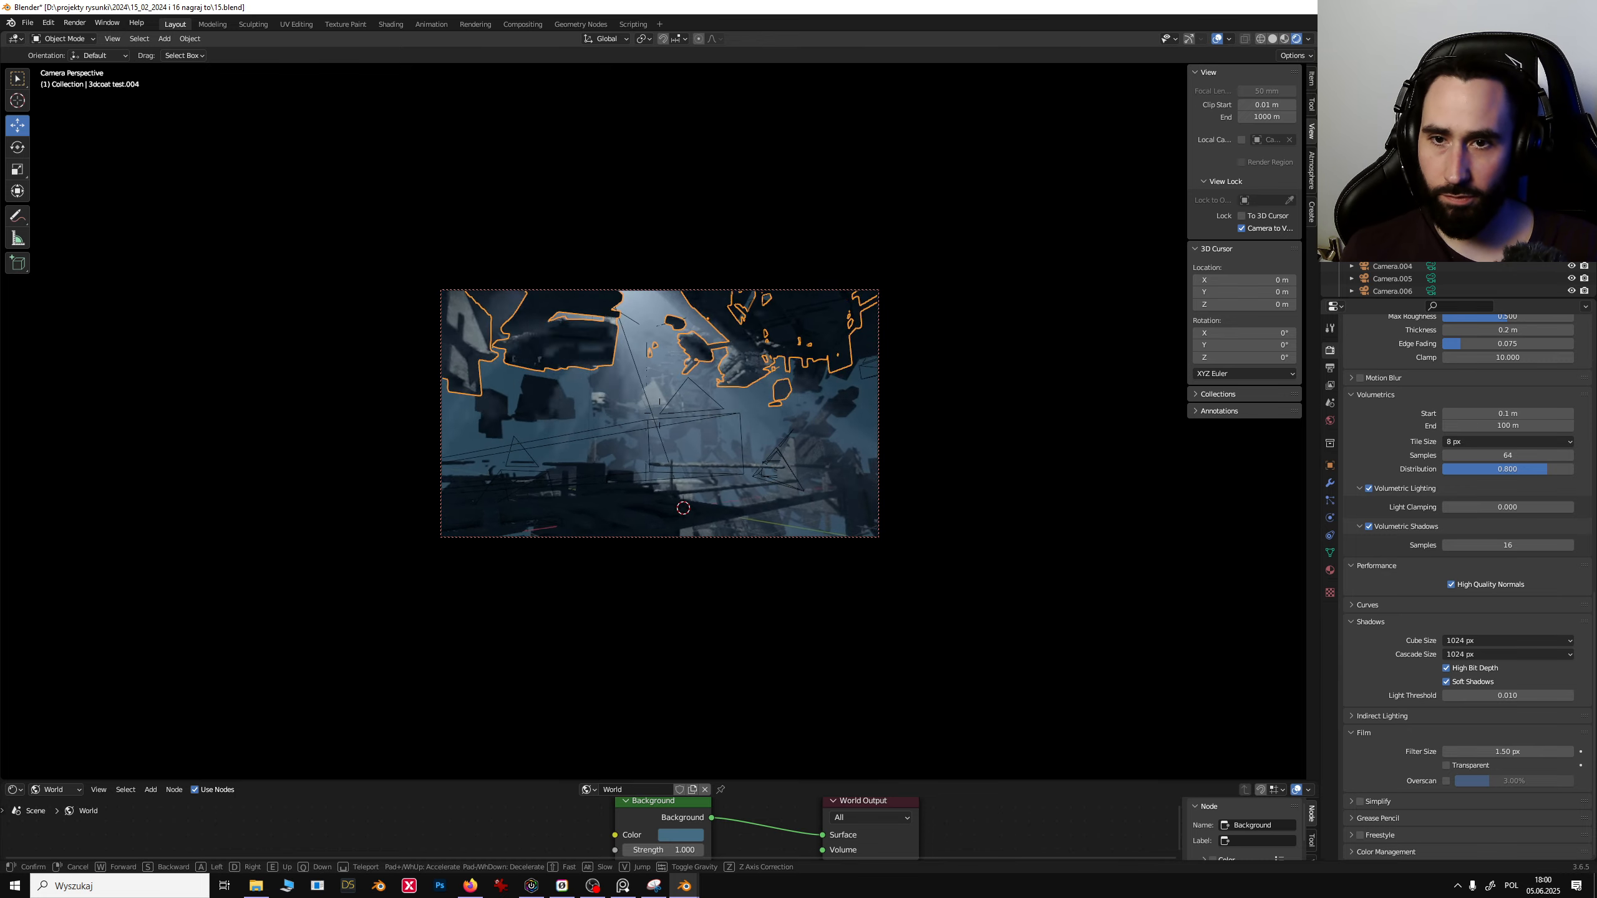
pyautogui.press('w')
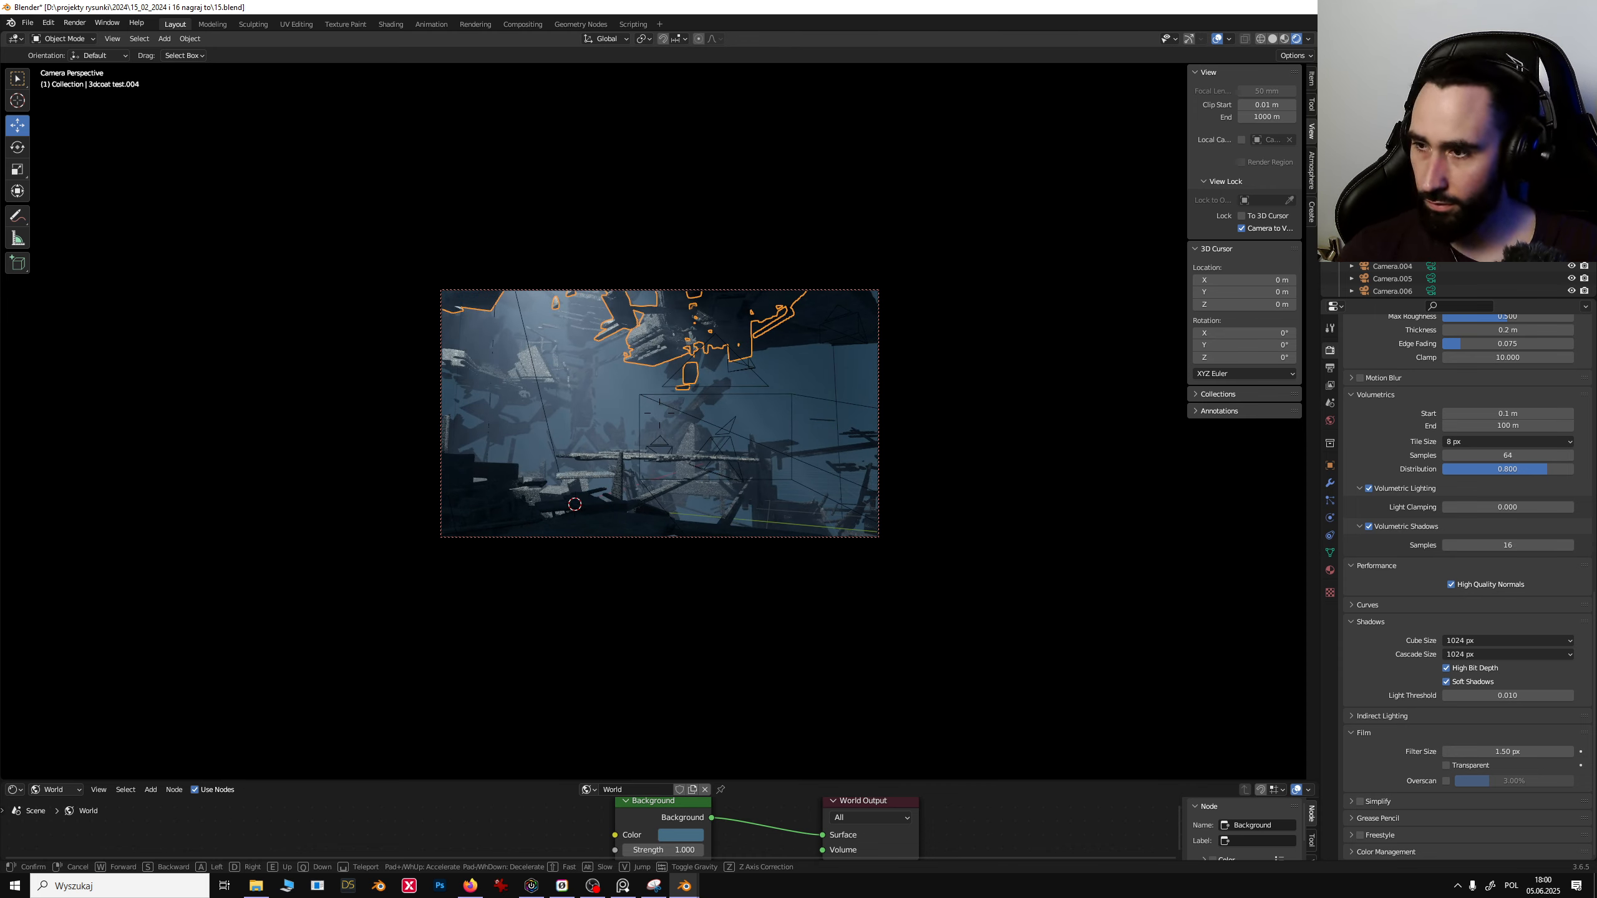
pyautogui.click(686, 355)
# - Reframe the shot by walking the locked camera sideways and back, then hide the sidebar
pyautogui.press('Home')
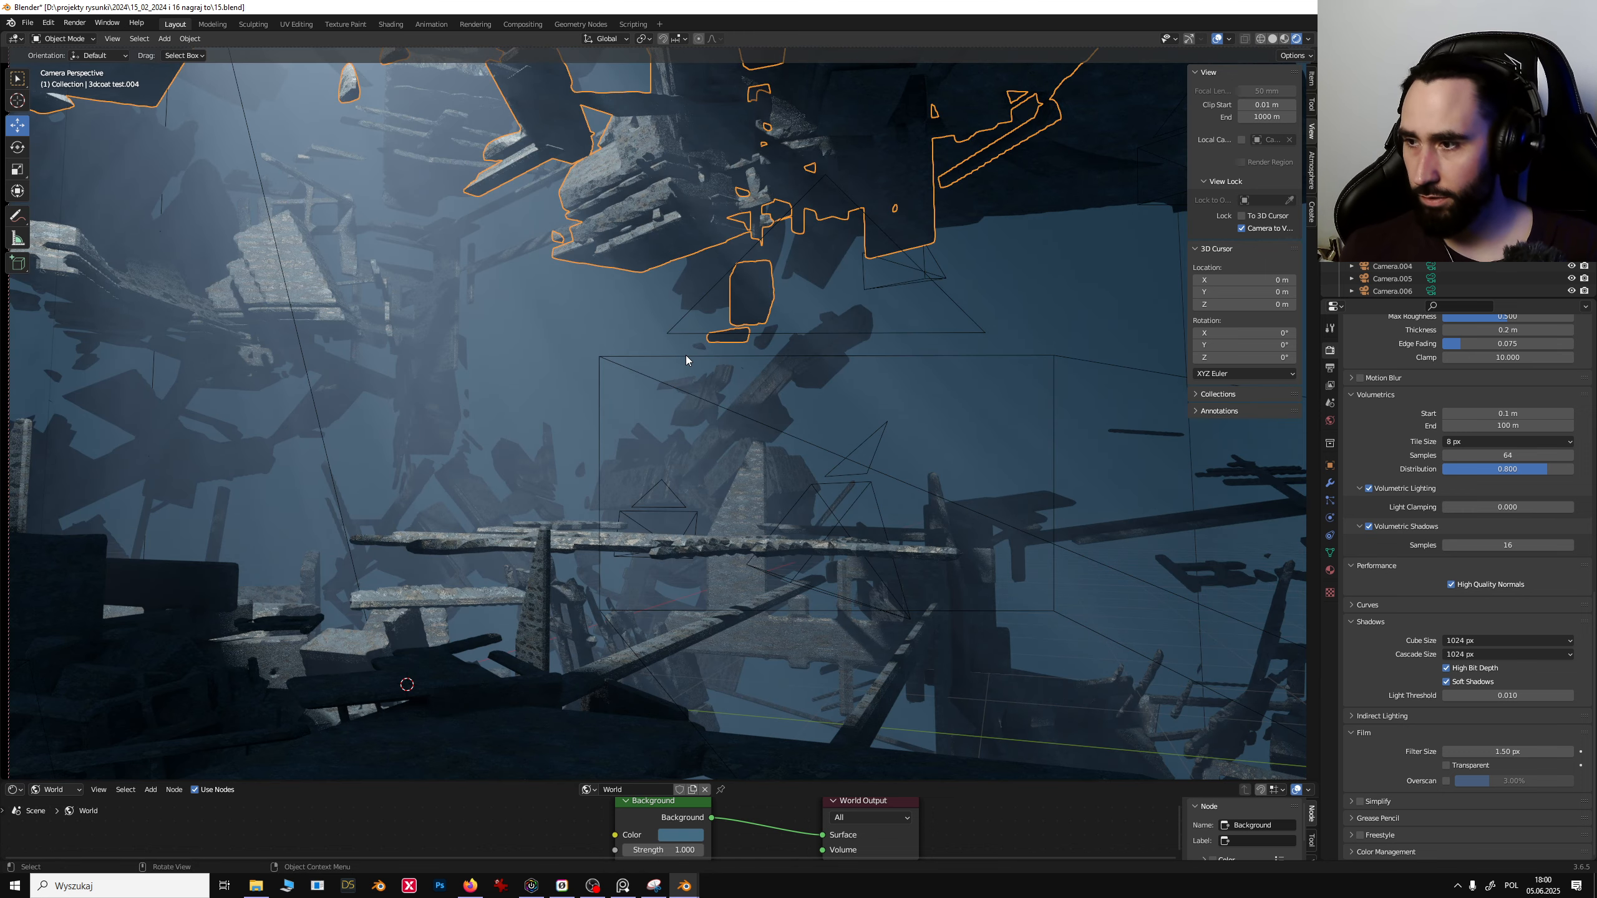
pyautogui.click(875, 340)
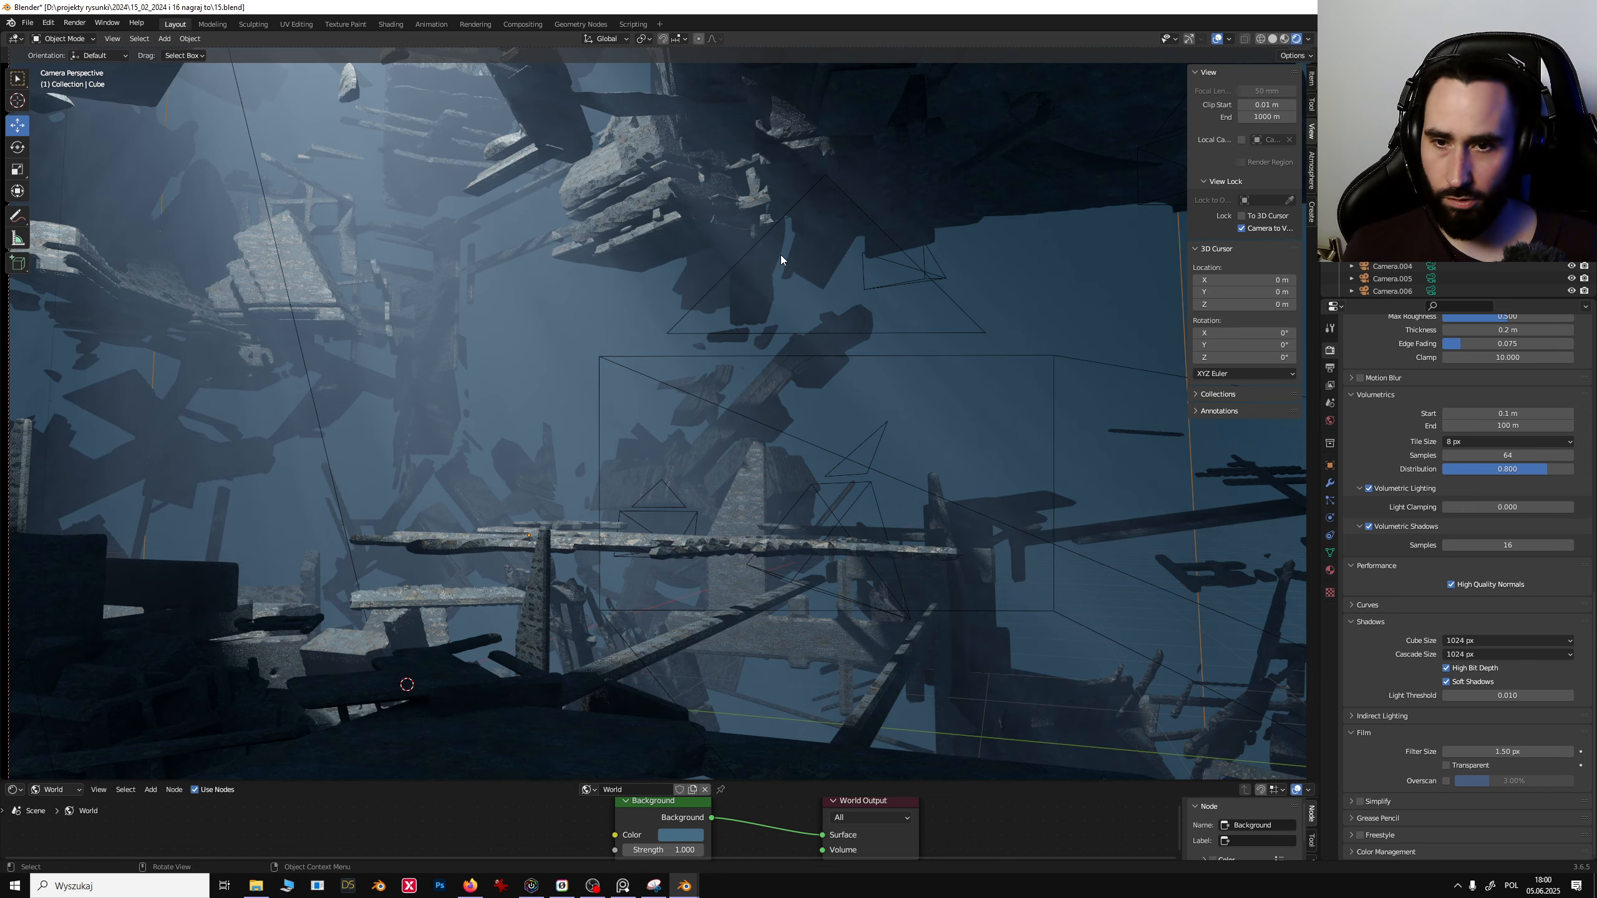
pyautogui.hotkey('shift', '`')
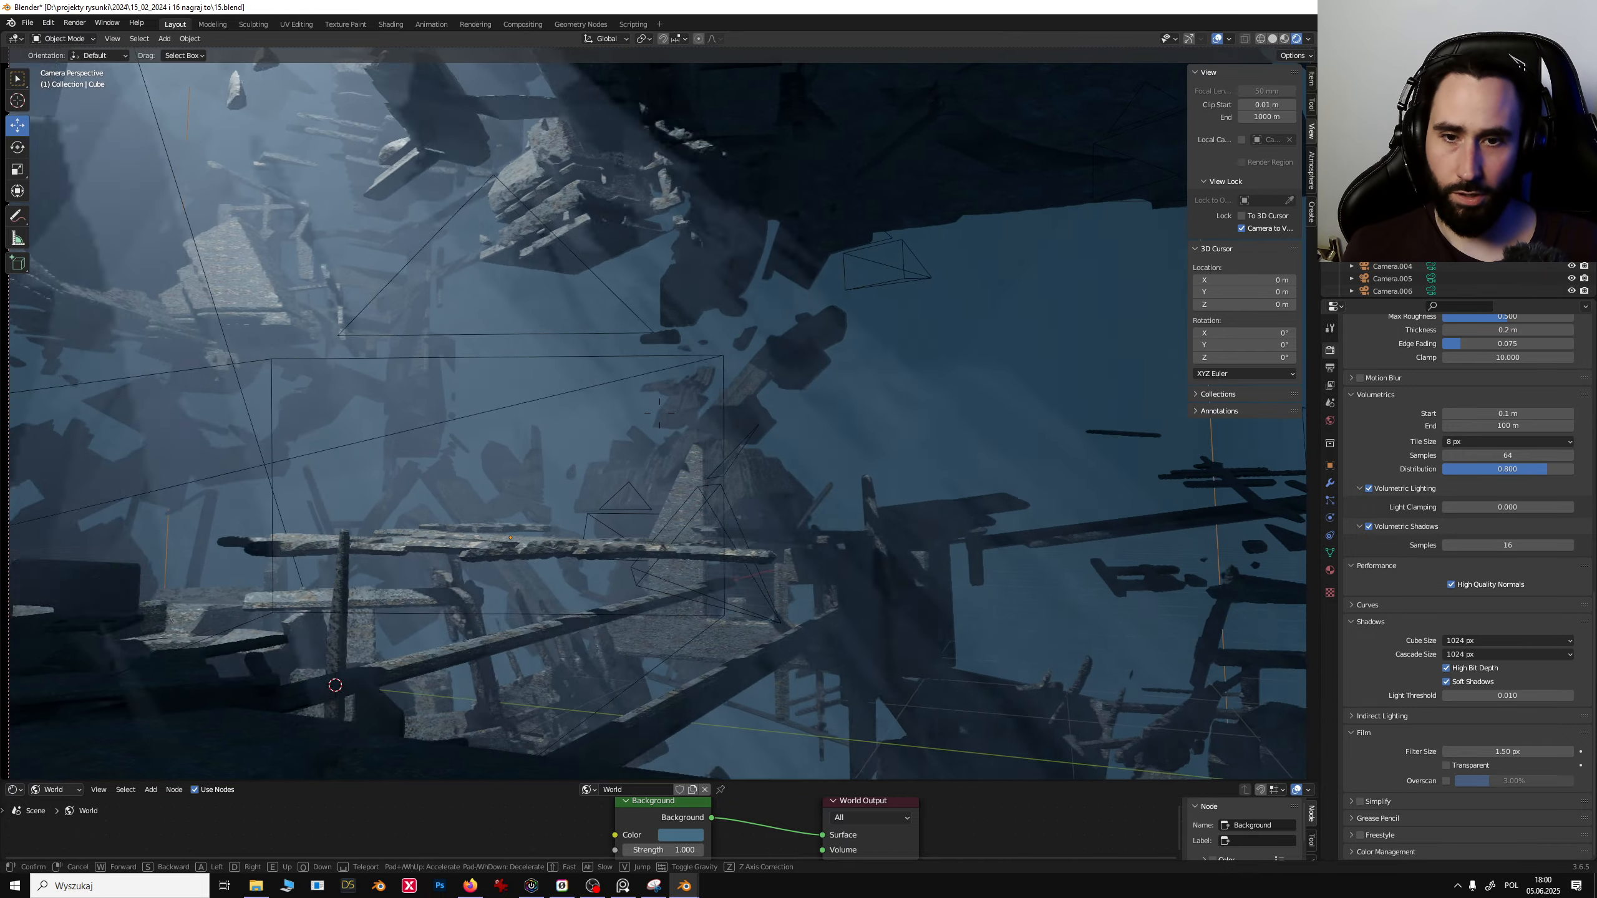
pyautogui.press('a')
pyautogui.press('s')
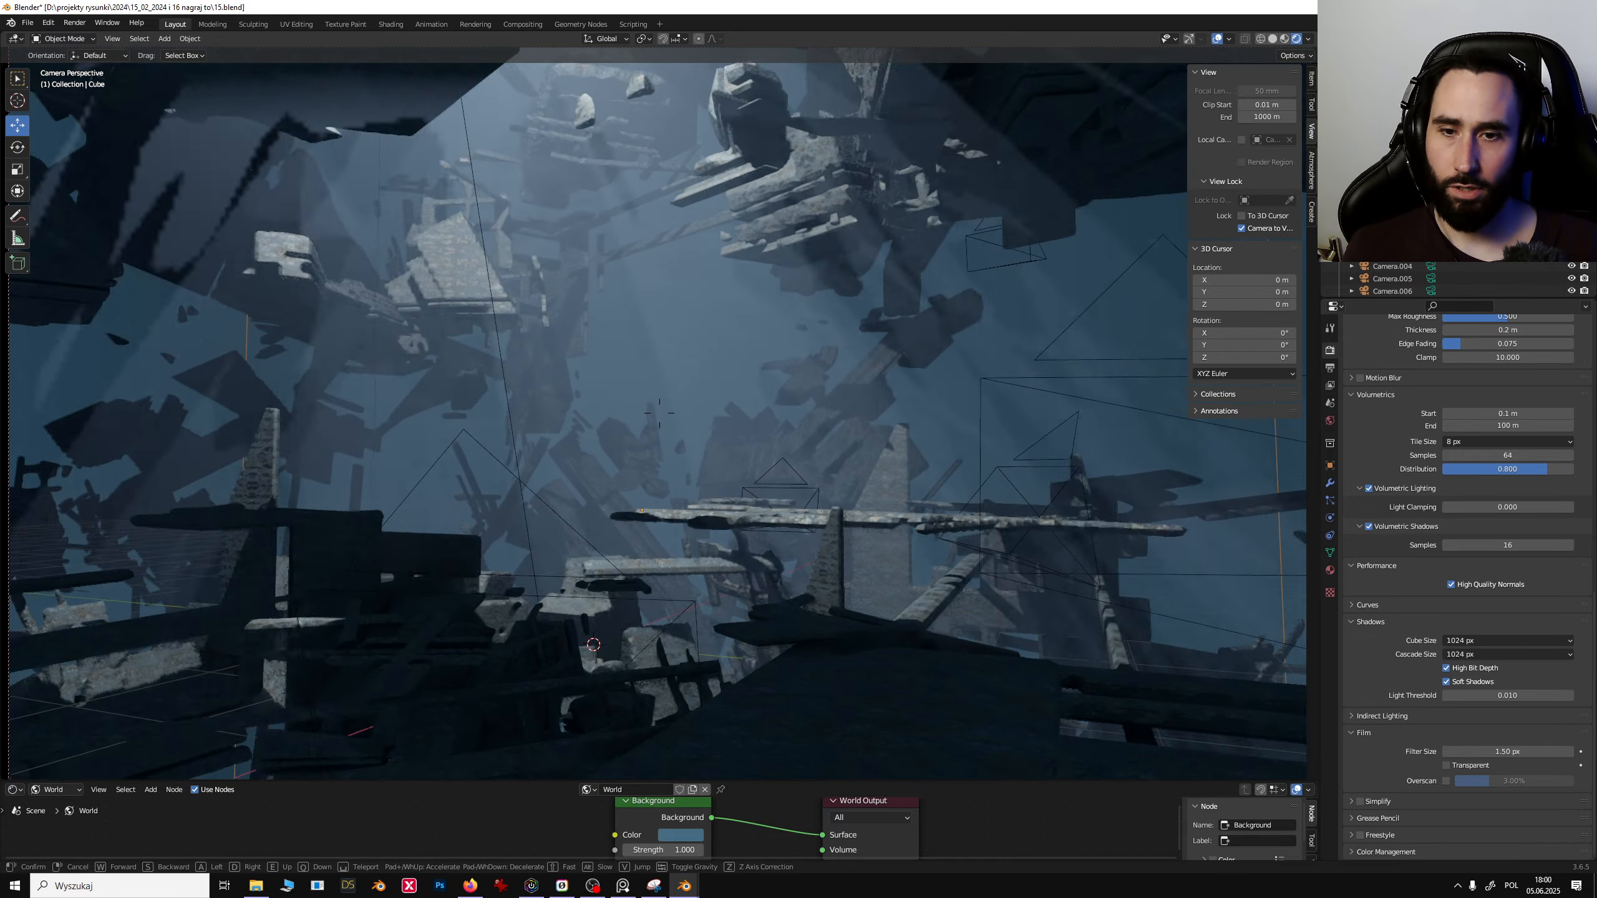
pyautogui.press('w')
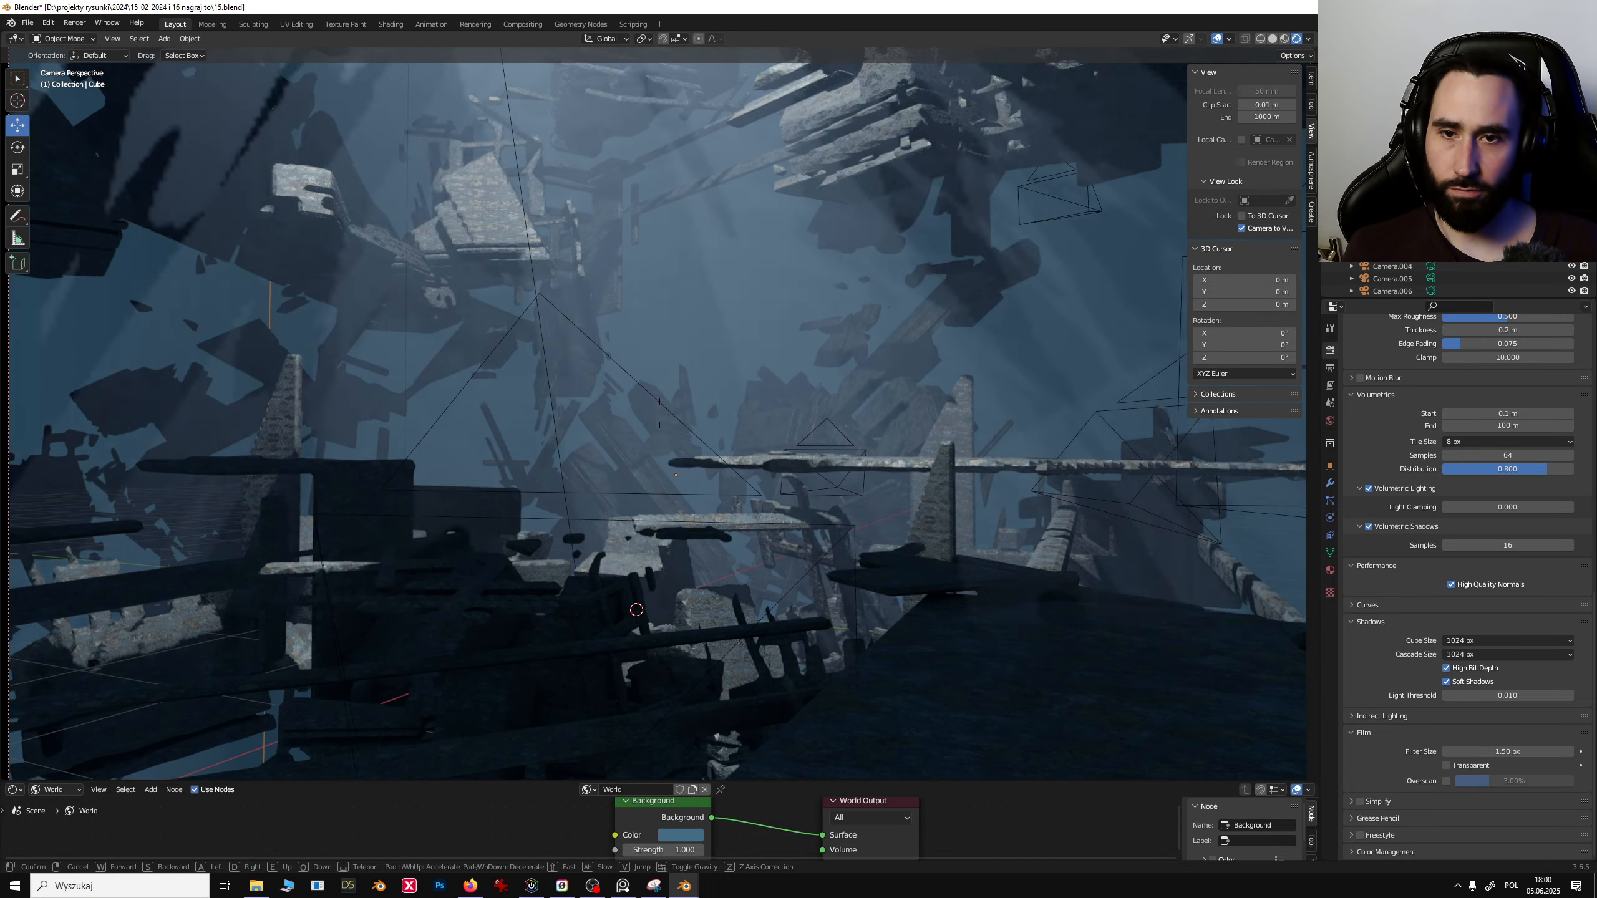
pyautogui.press('d')
pyautogui.click(778, 254)
pyautogui.press('n')
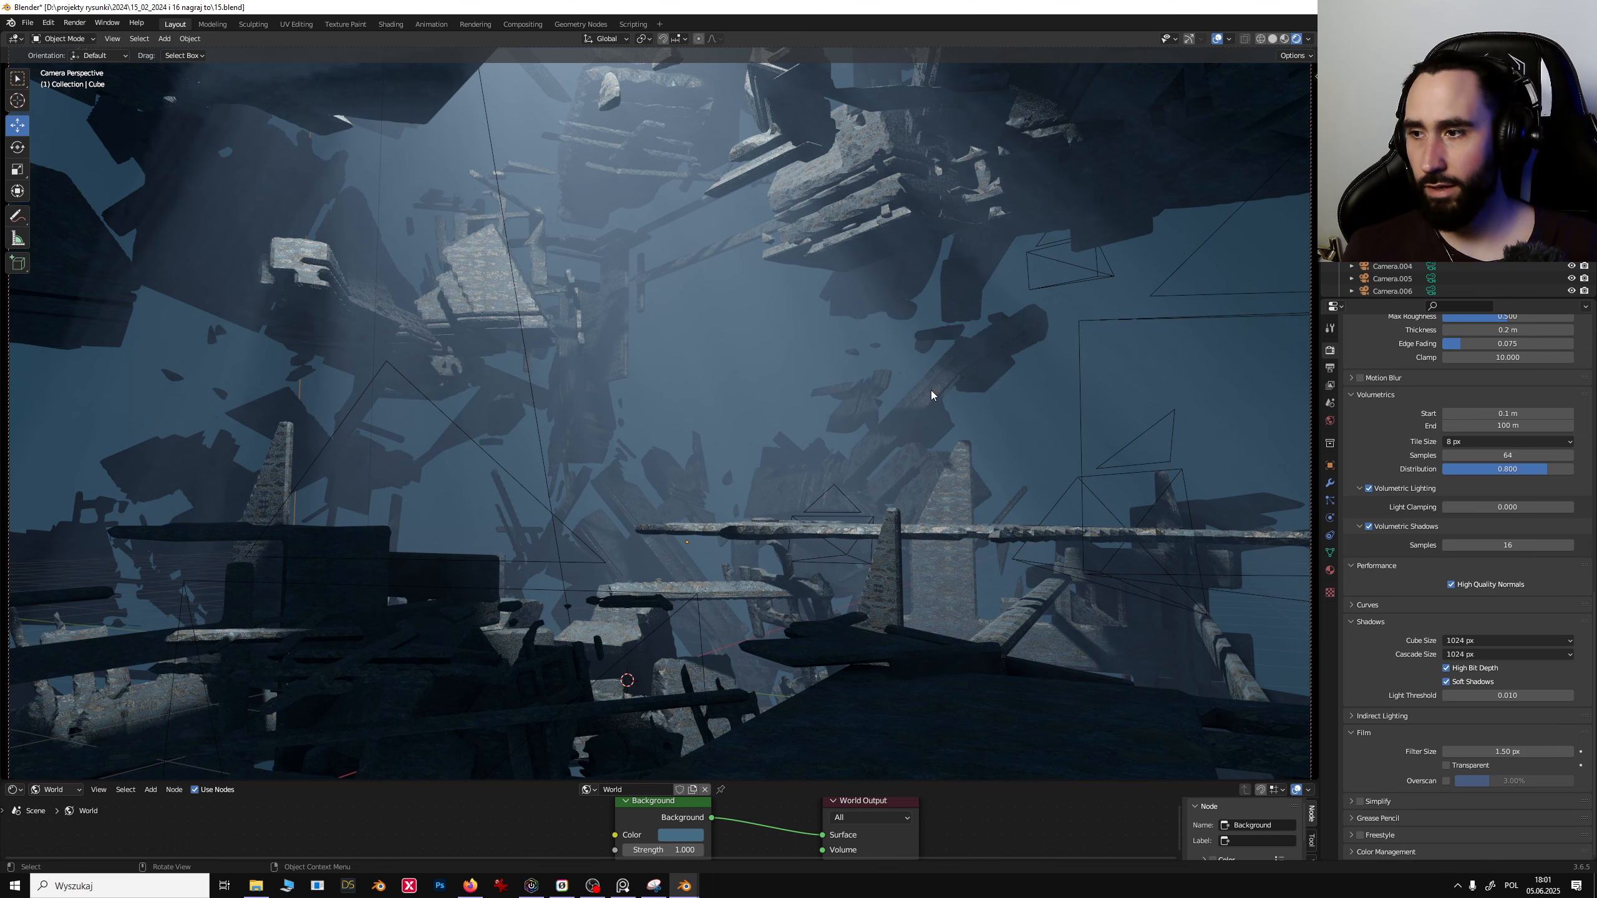
# - Try placing a scaled, rotated duplicate of the foreground cluster, then delete the copy
pyautogui.click(899, 651)
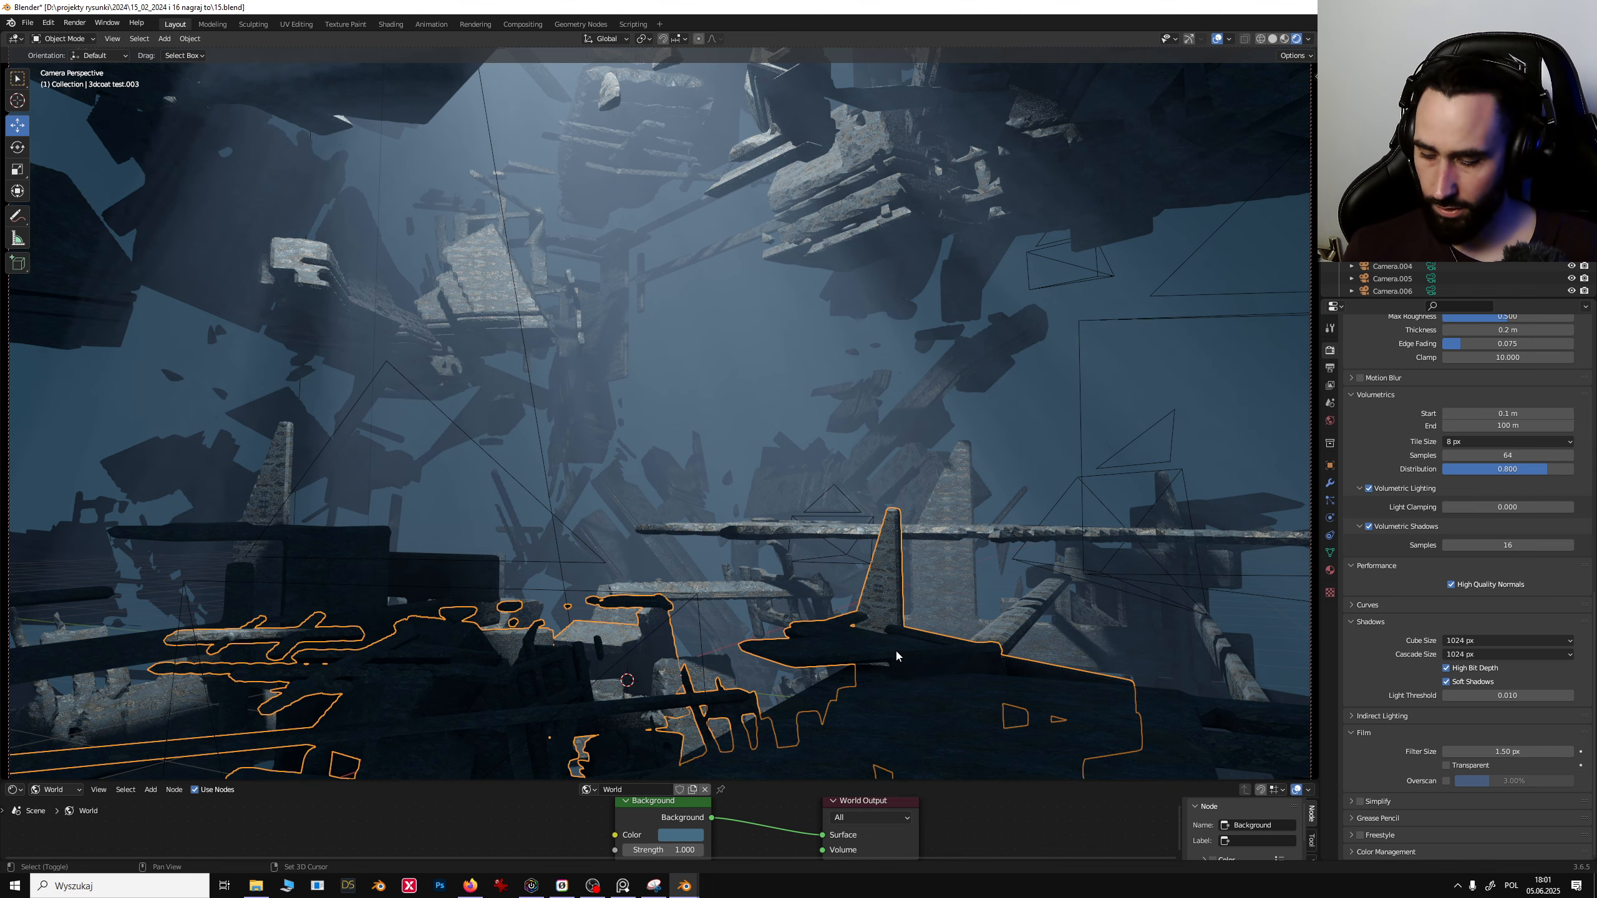
pyautogui.press('g')
pyautogui.press('s')
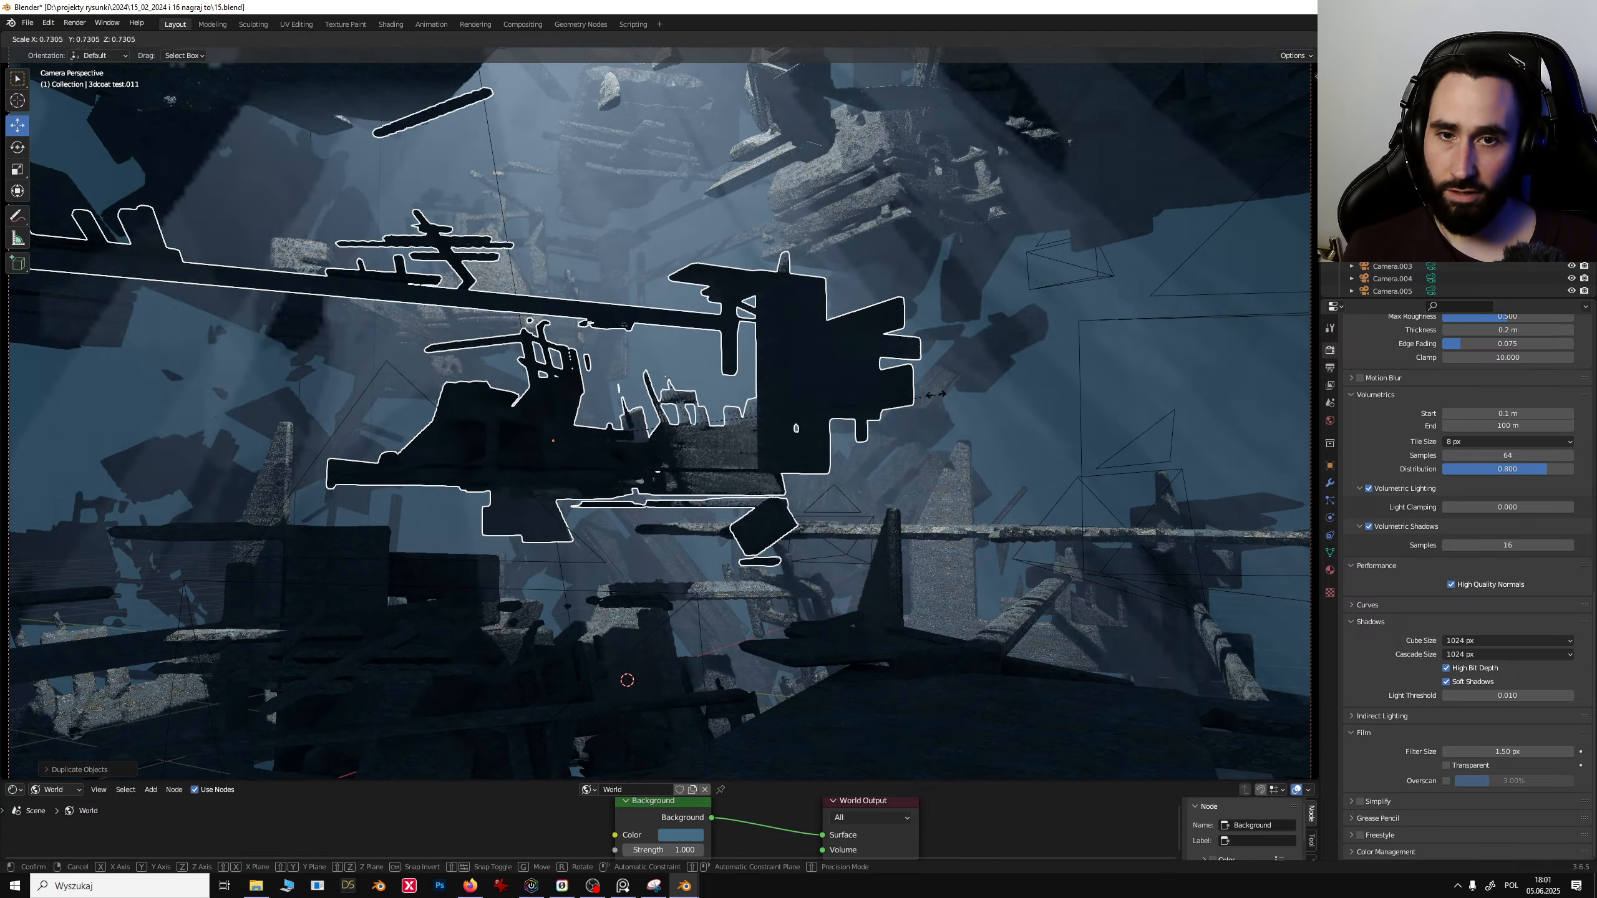
pyautogui.click(775, 407)
pyautogui.press('r')
pyautogui.press('x')
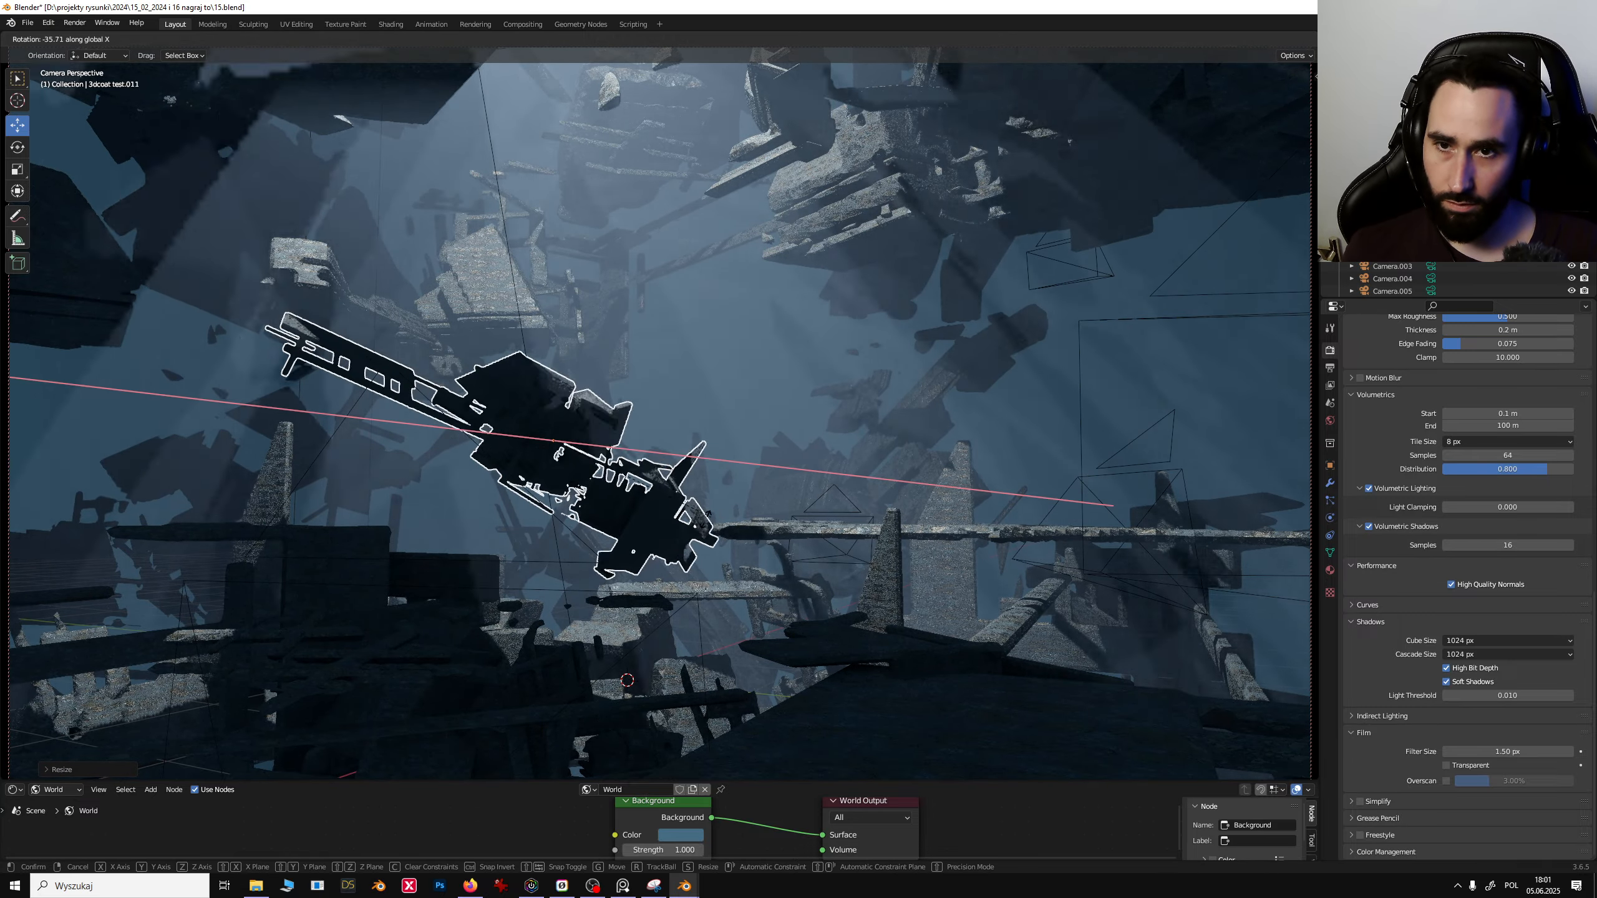
pyautogui.click(634, 492)
pyautogui.press('g')
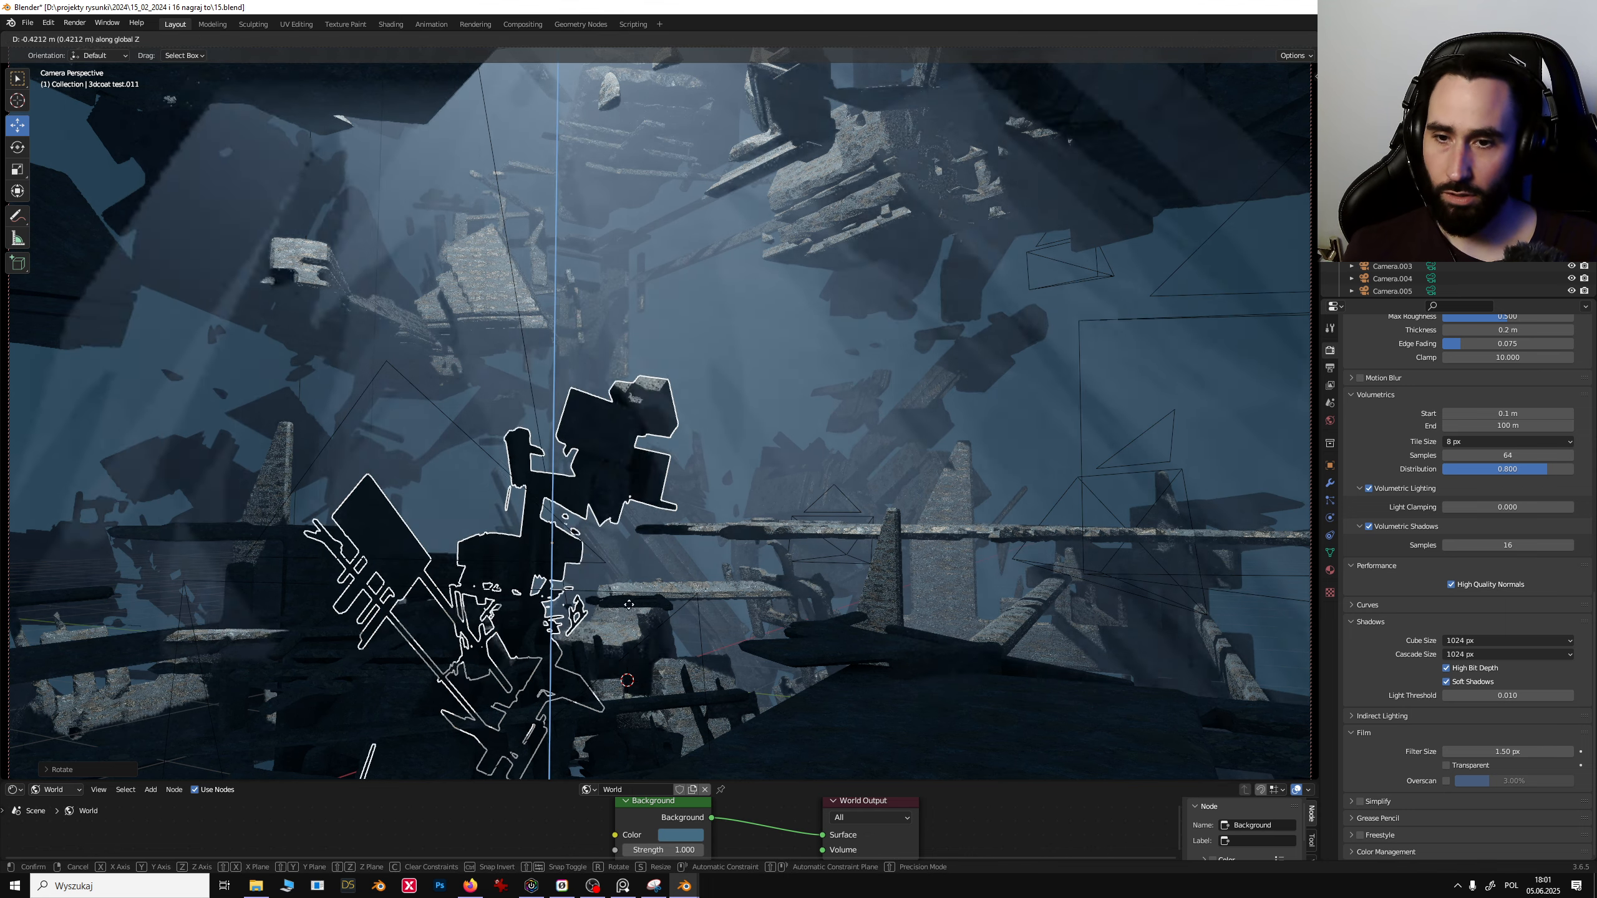
pyautogui.click(733, 516)
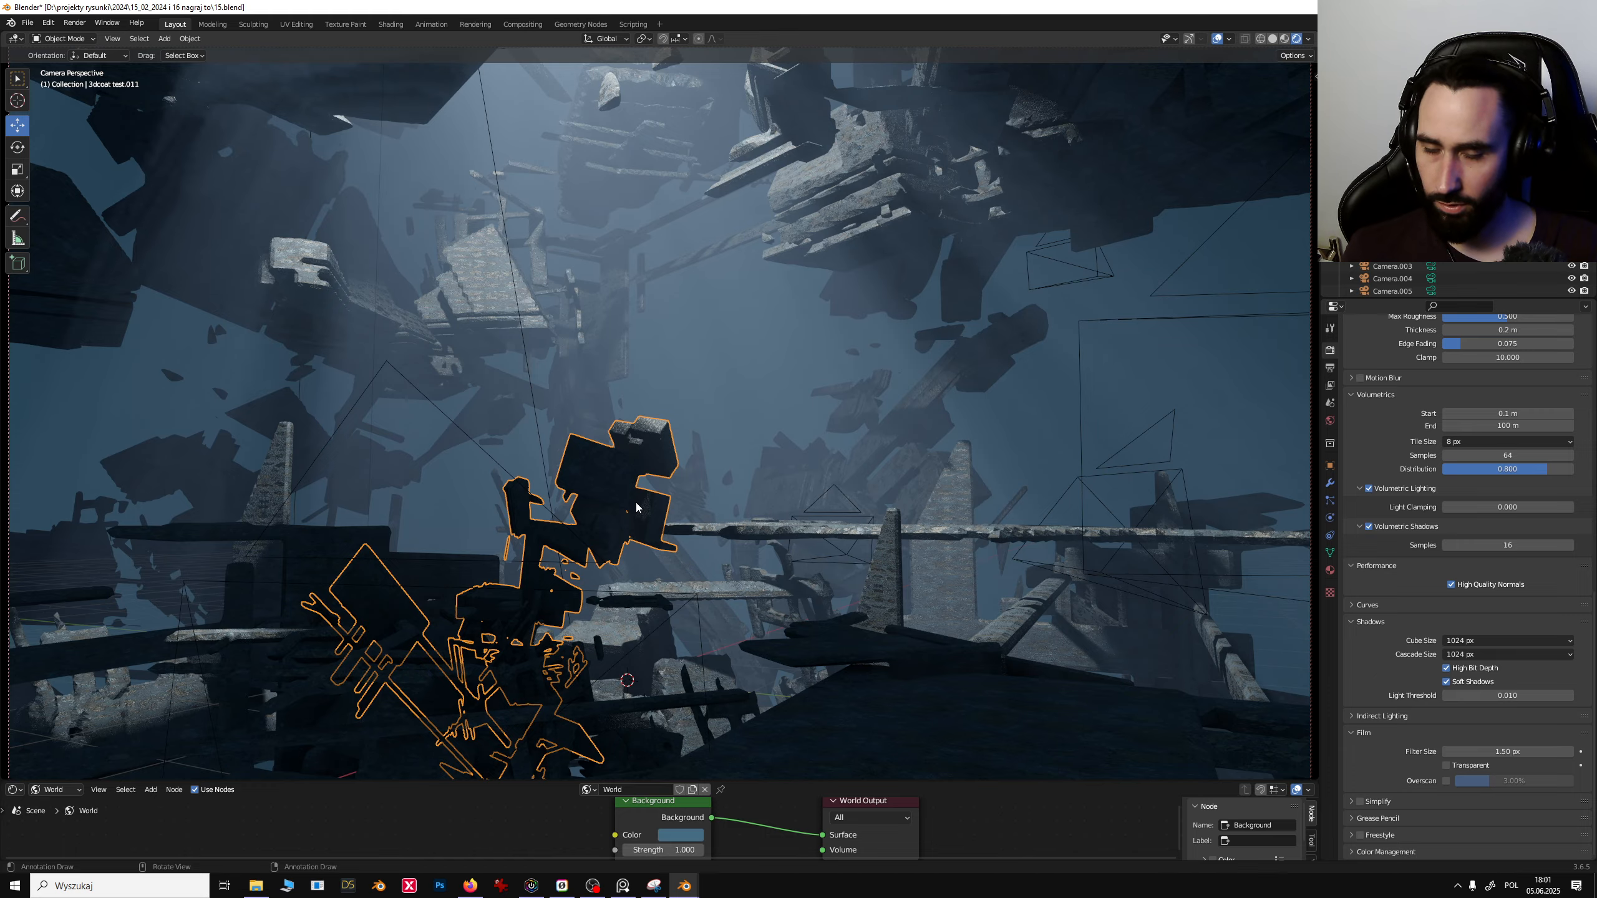
pyautogui.press('r')
pyautogui.click(544, 563)
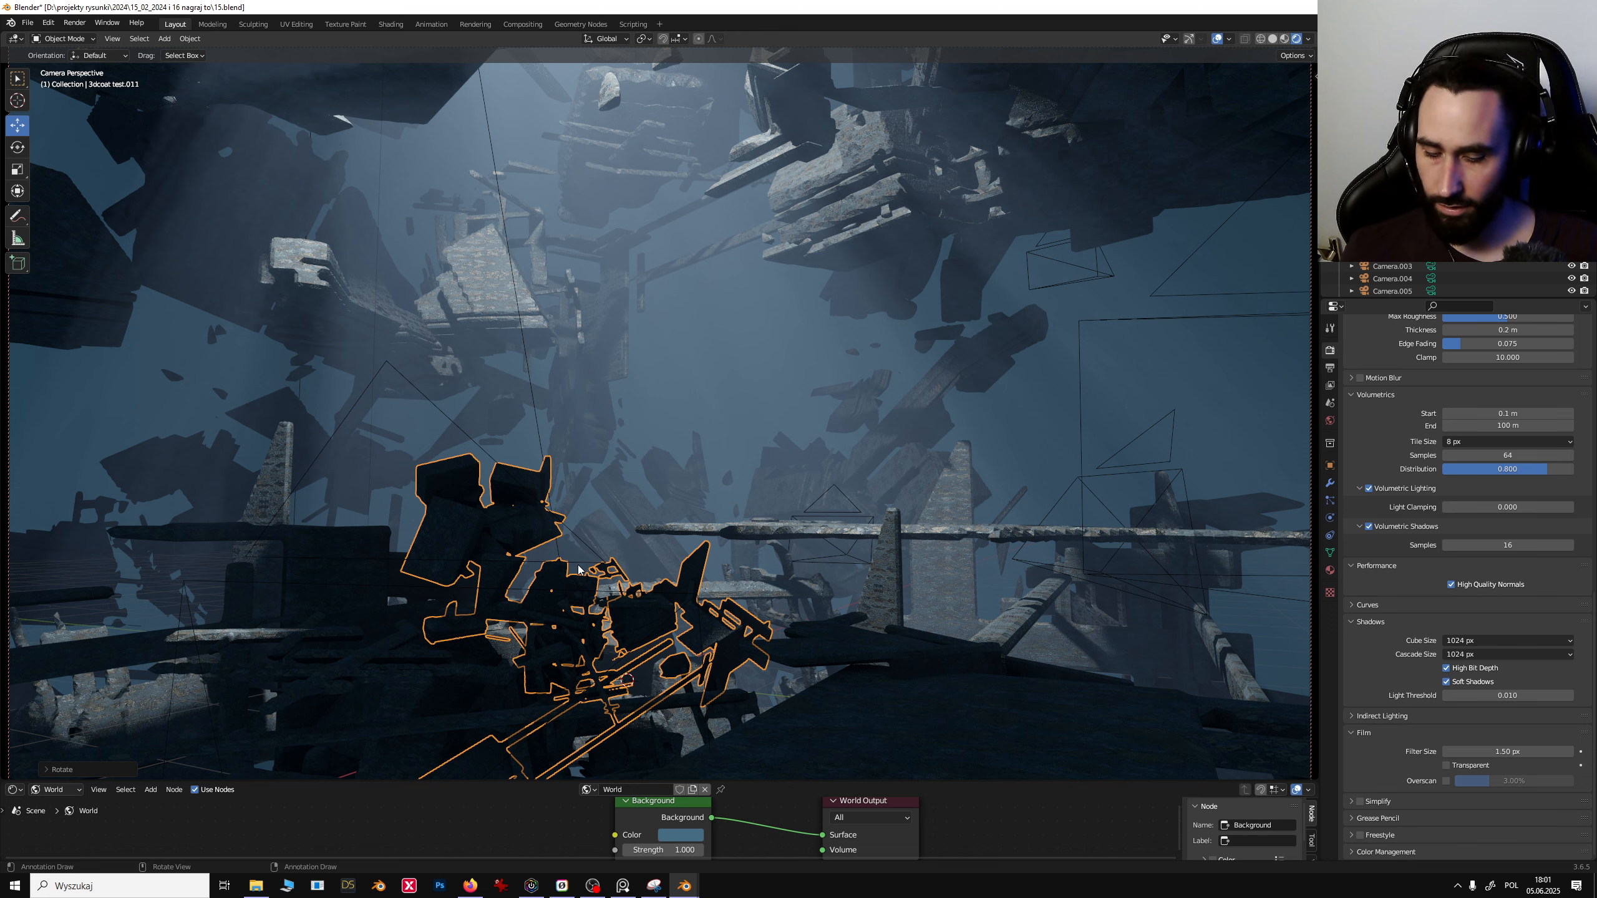
pyautogui.press('Delete')
# - Duplicate the large platform cluster, raise it along Z and rotate it about -60° around the Y axis
pyautogui.click(943, 710)
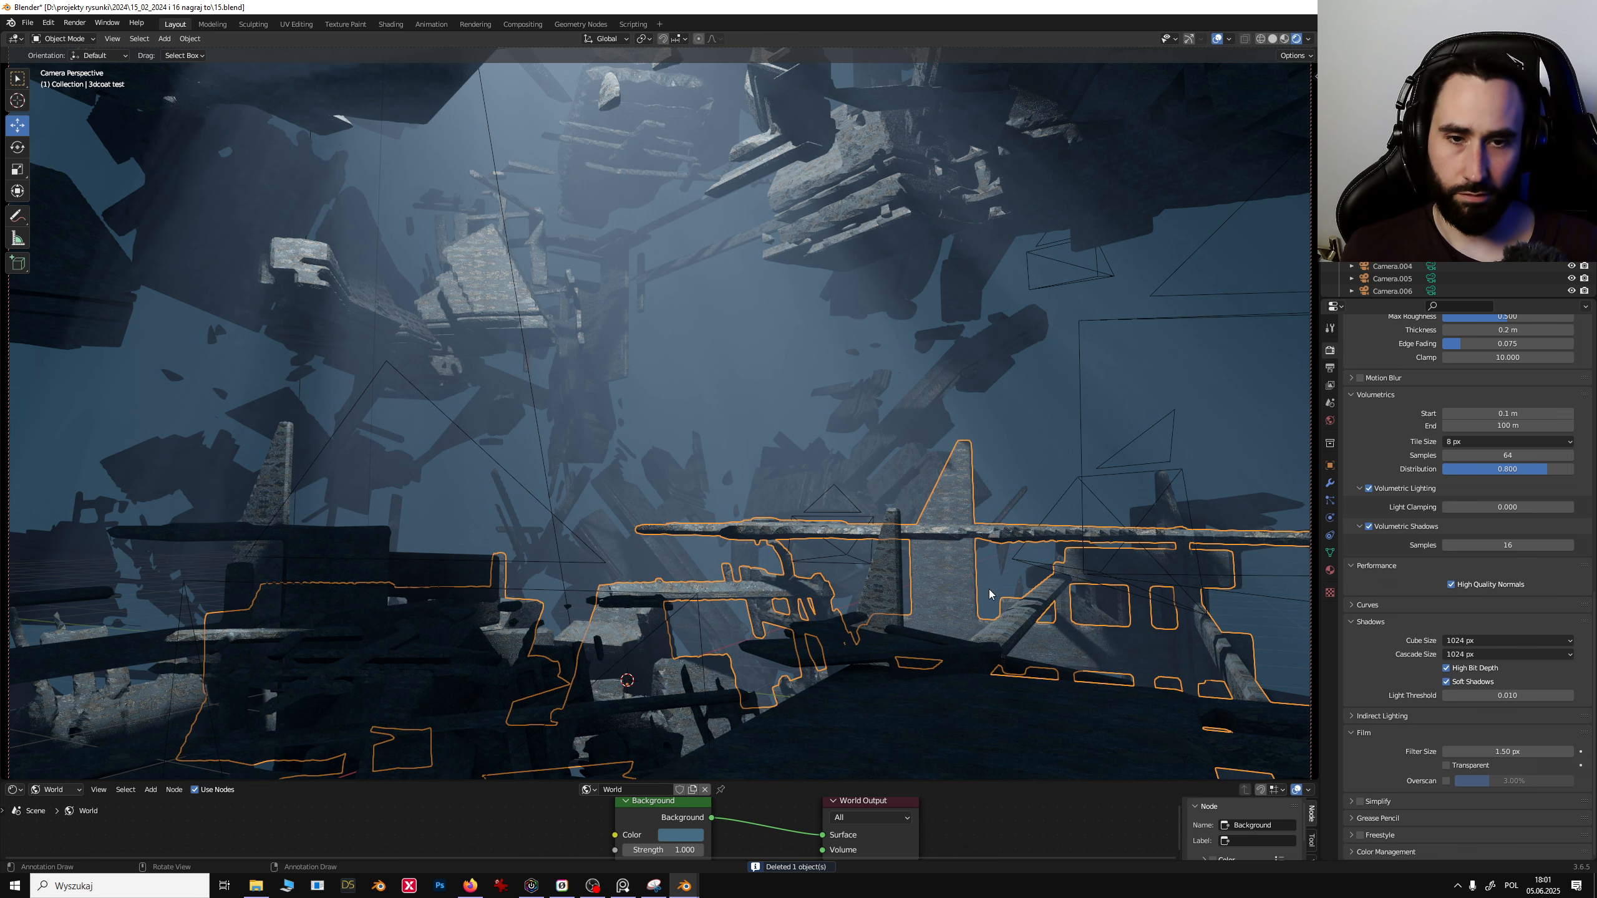
pyautogui.hotkey('shift', 'd')
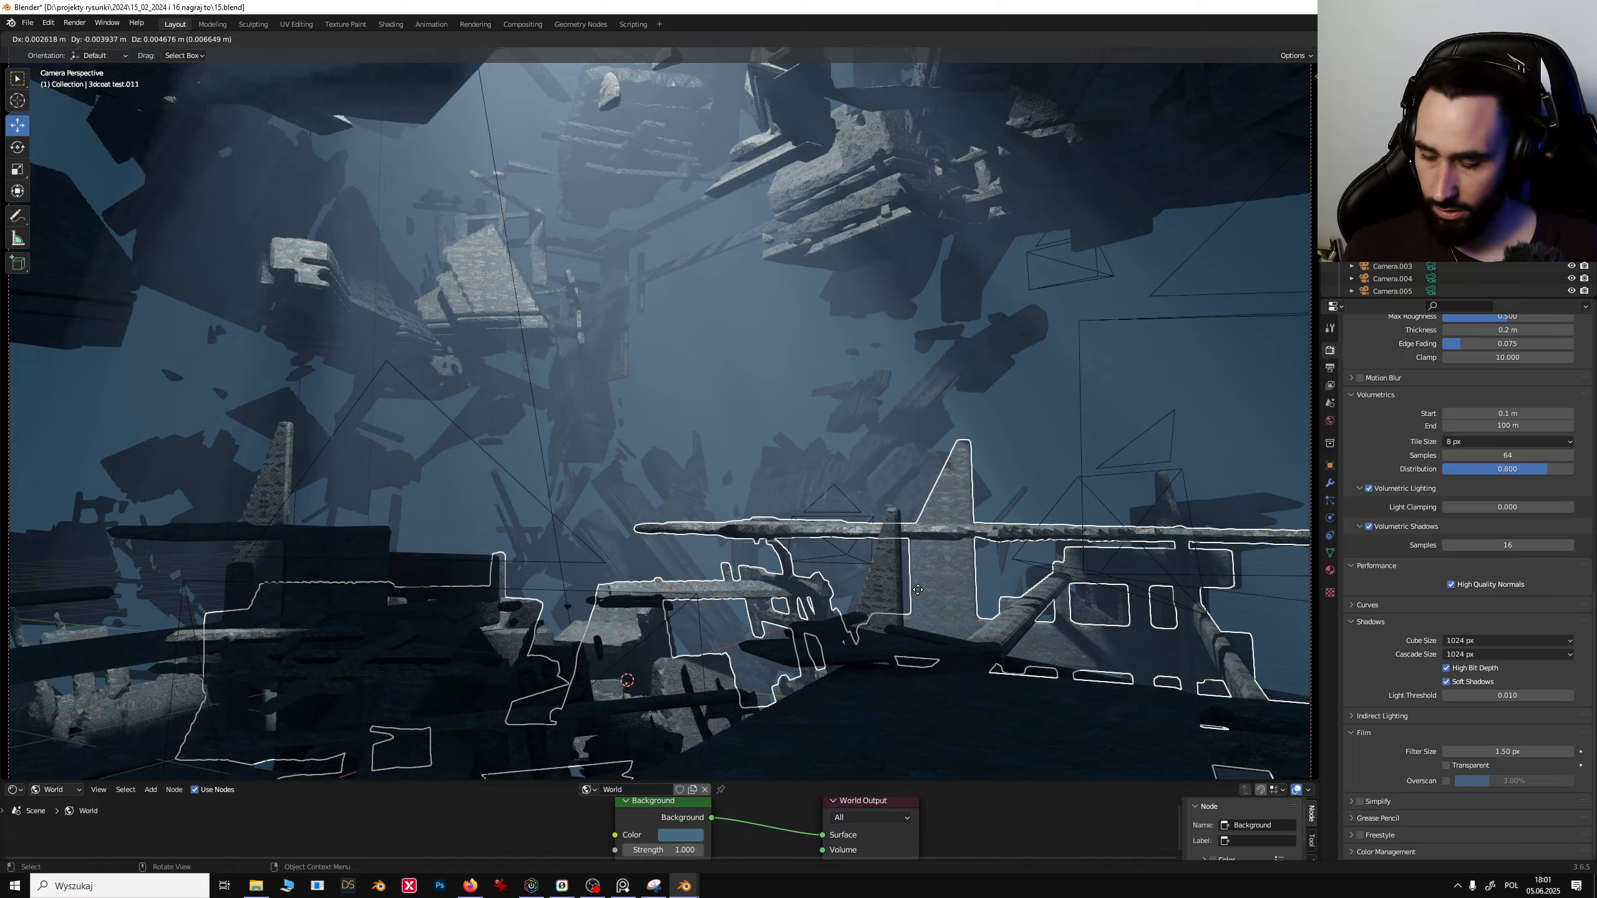
pyautogui.press('z')
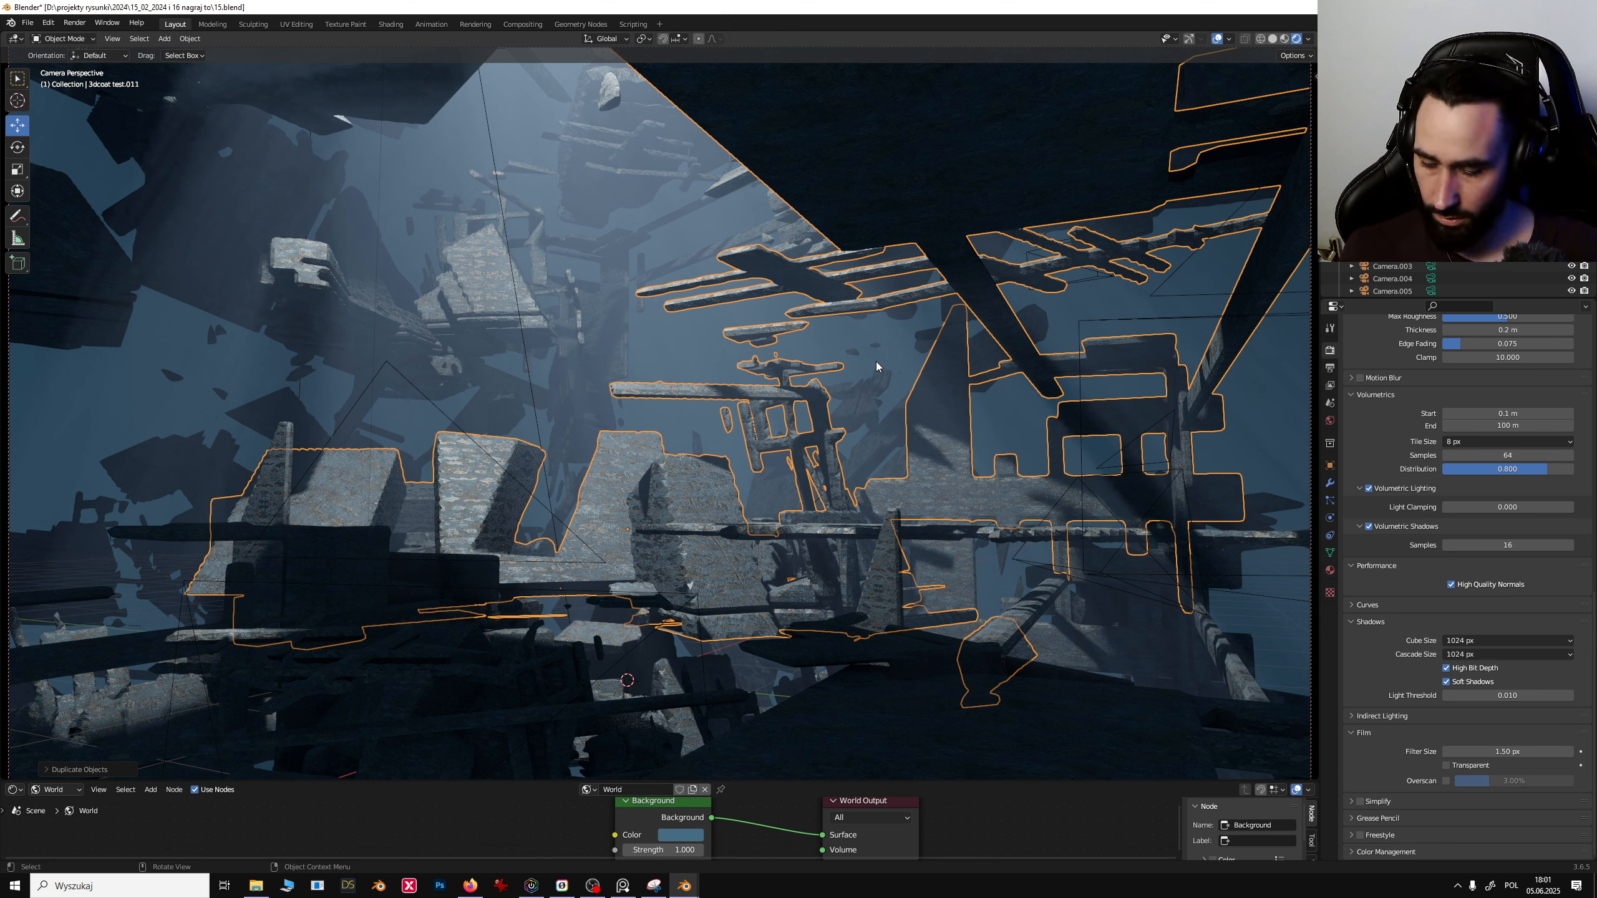
pyautogui.press('g')
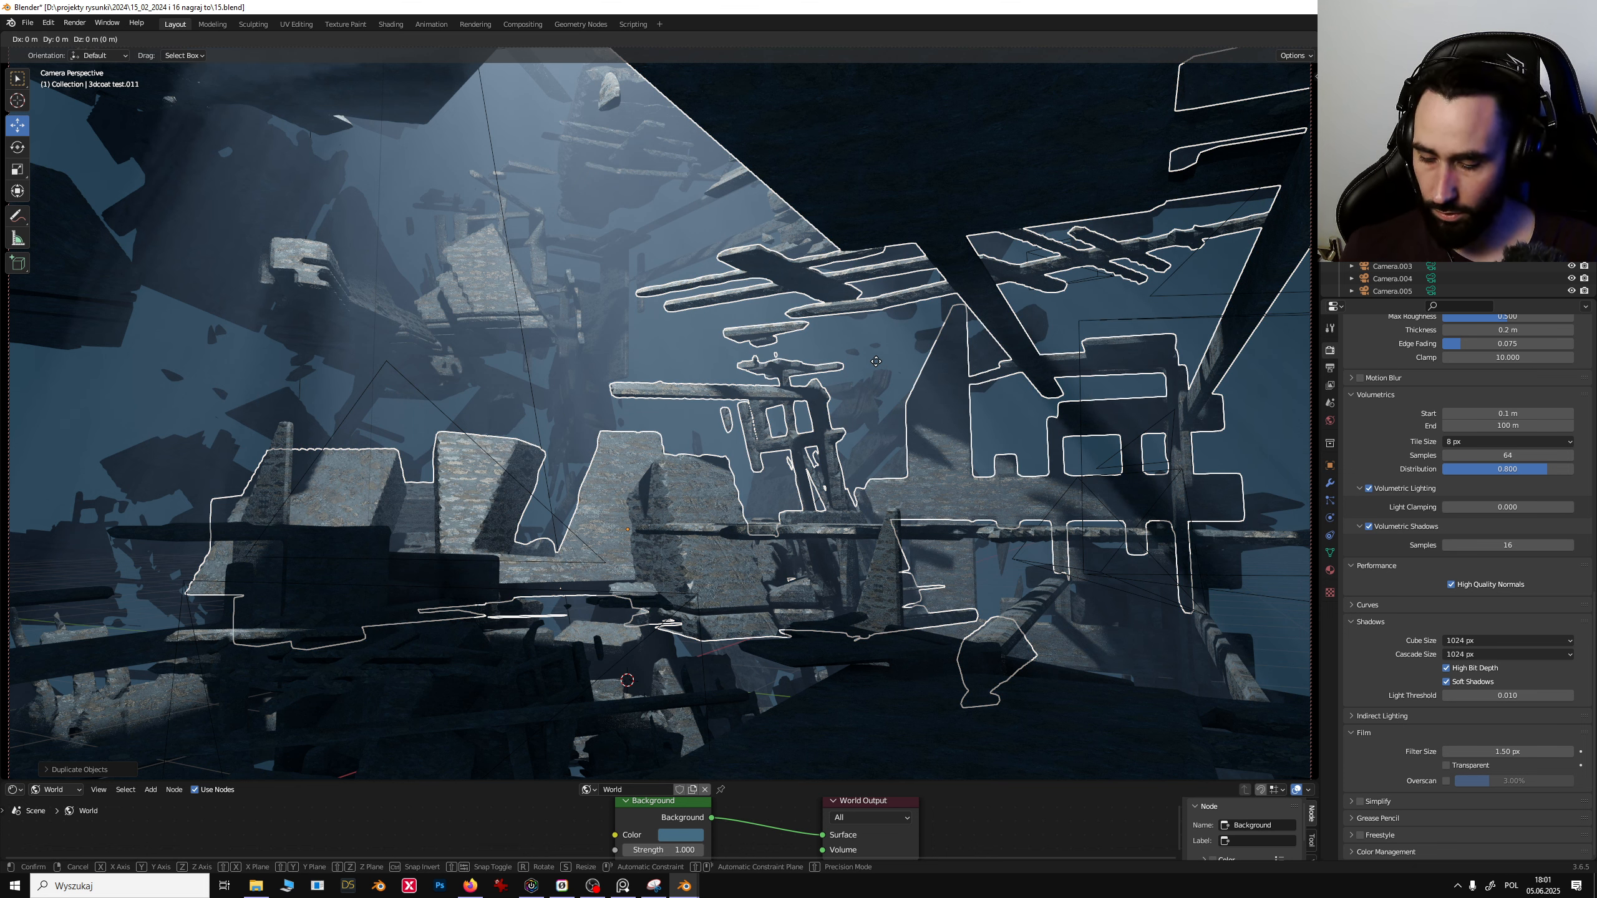
pyautogui.press('r')
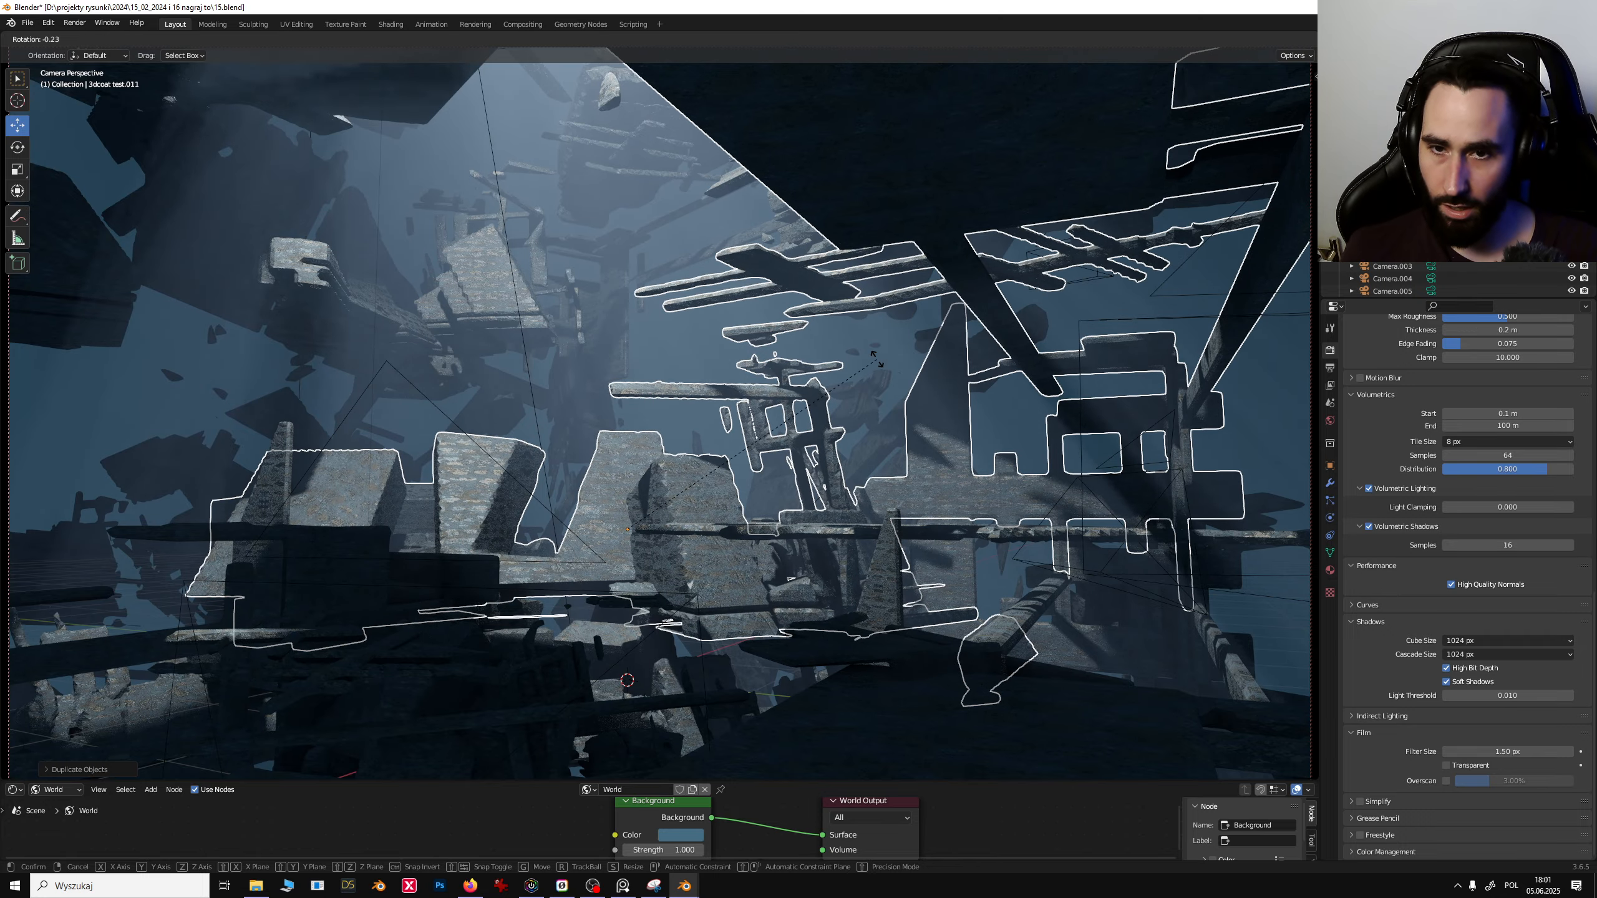
pyautogui.press('y')
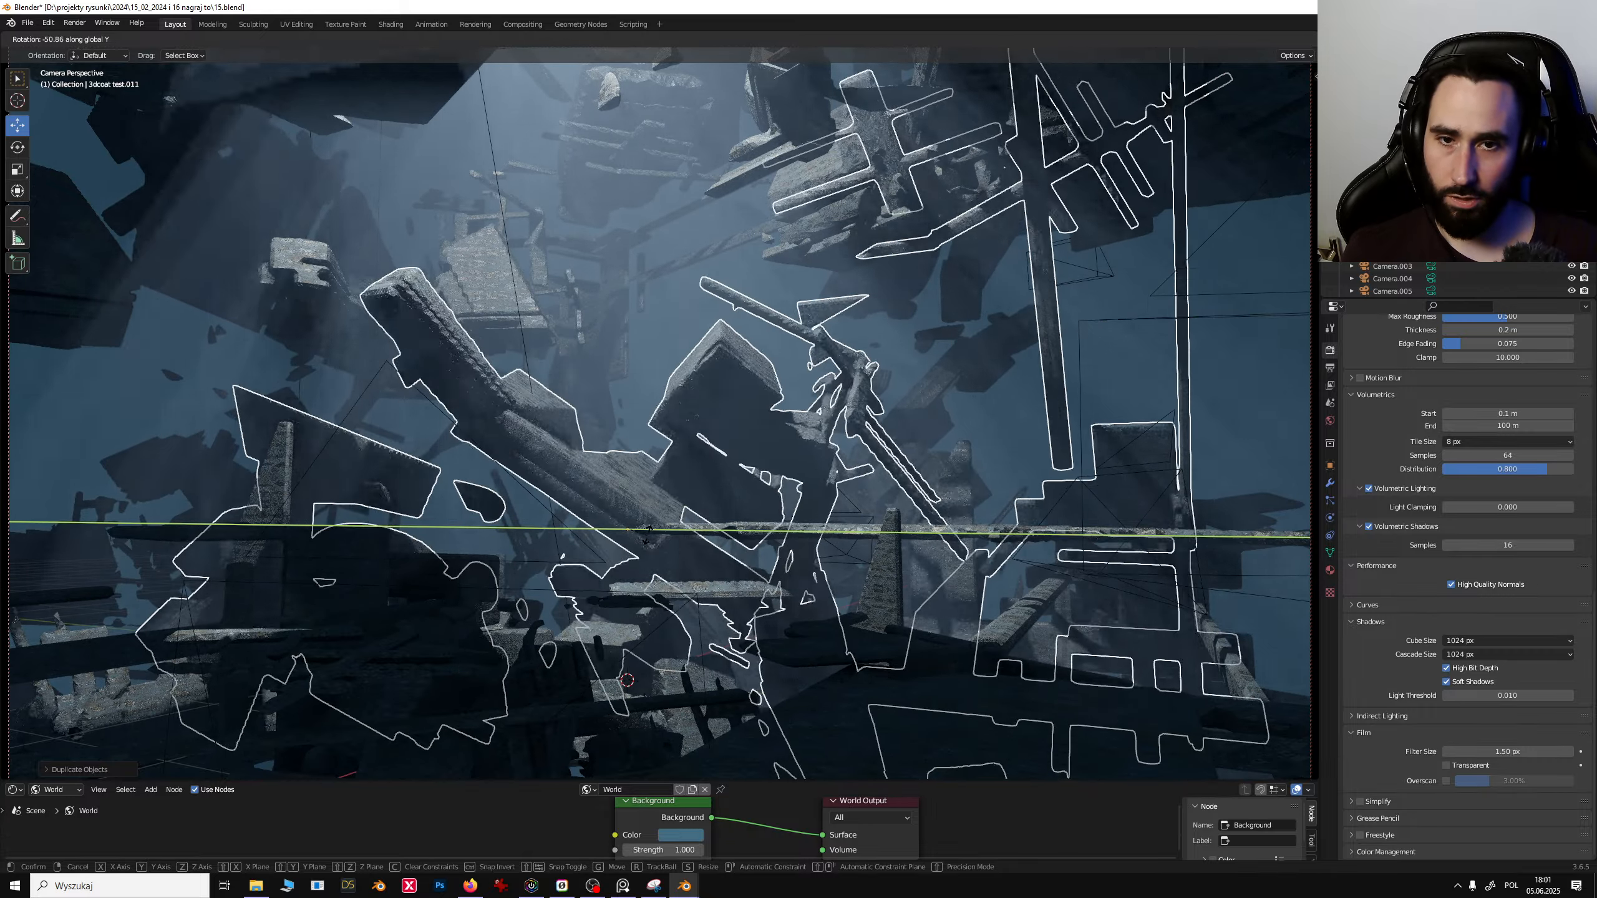
pyautogui.click(646, 535)
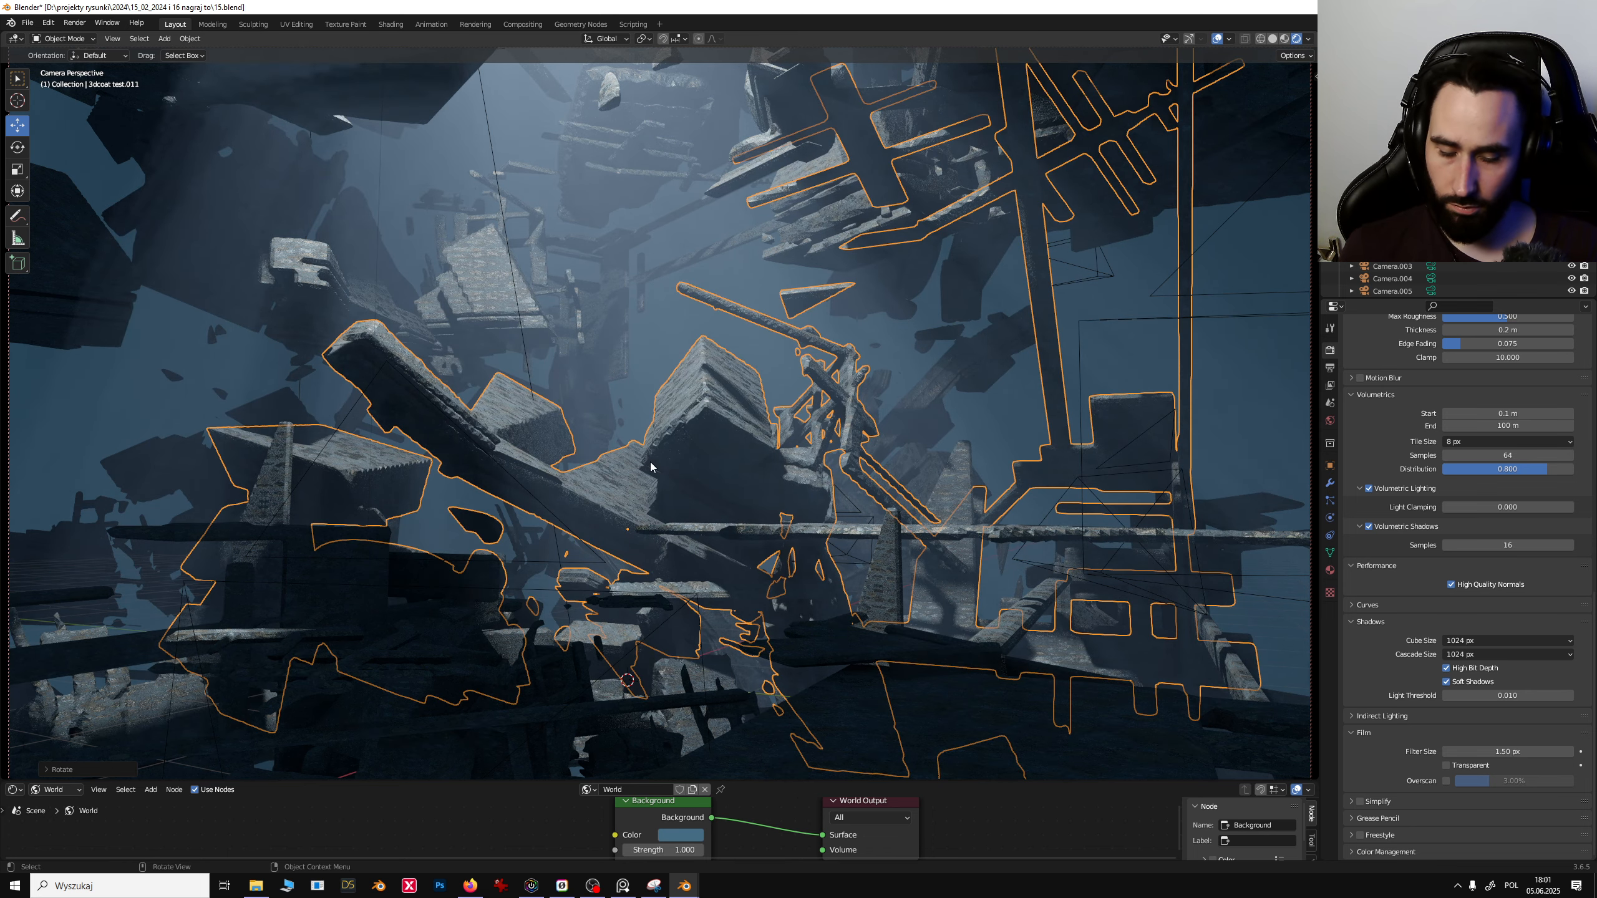
# - Delete the rotated platform duplicate and select the scene camera to open its lens properties
pyautogui.press('Delete')
pyautogui.click(792, 528)
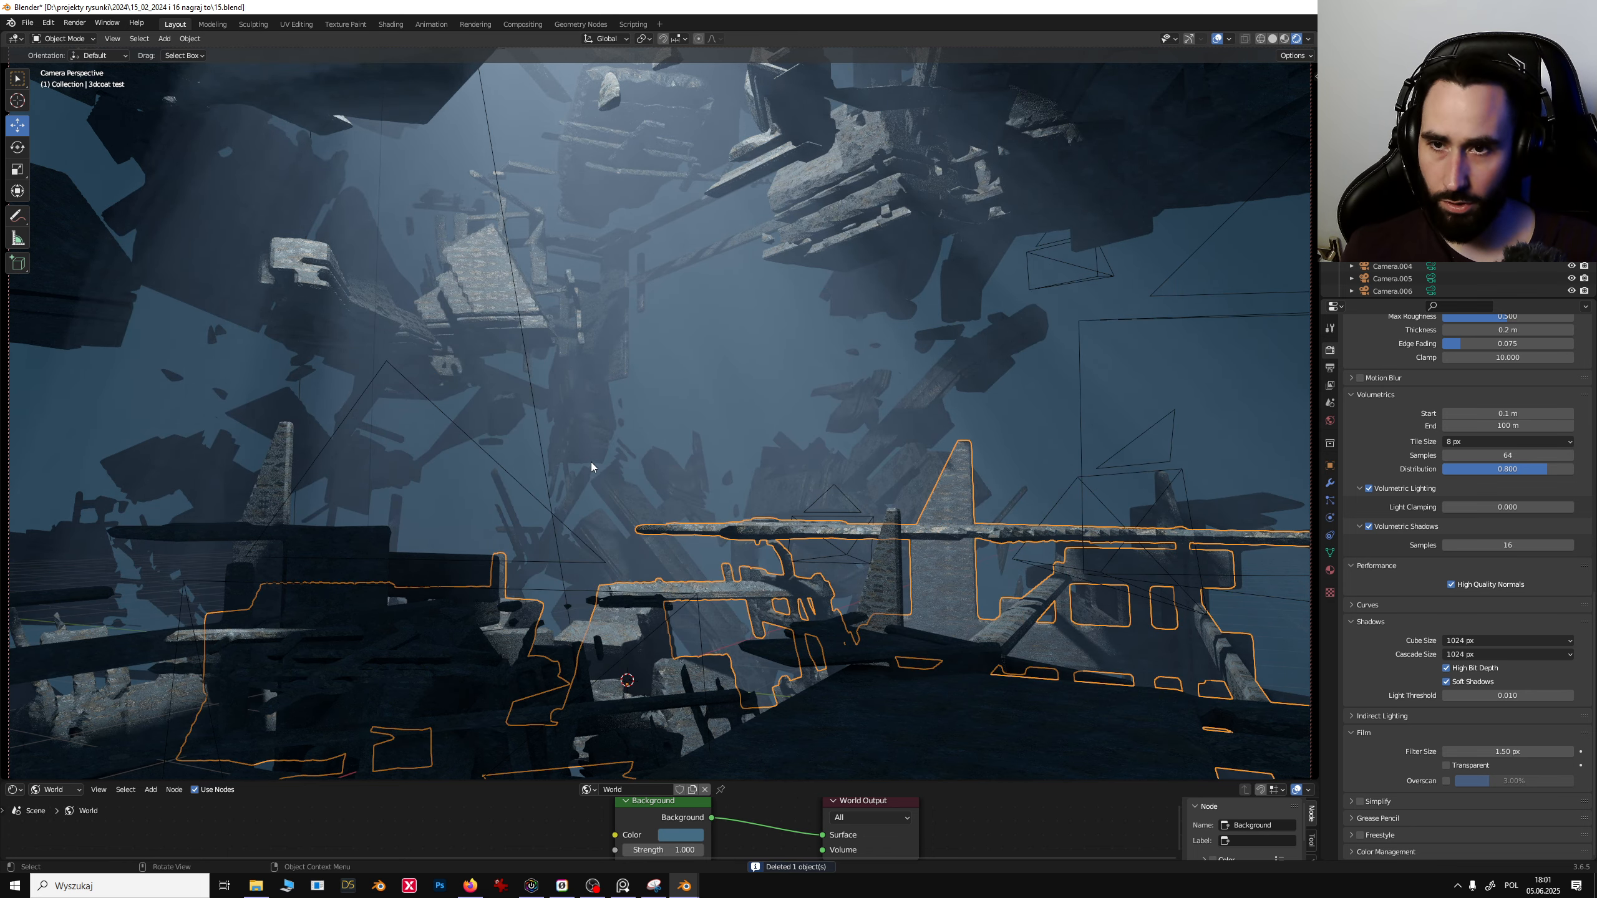
pyautogui.click(825, 244)
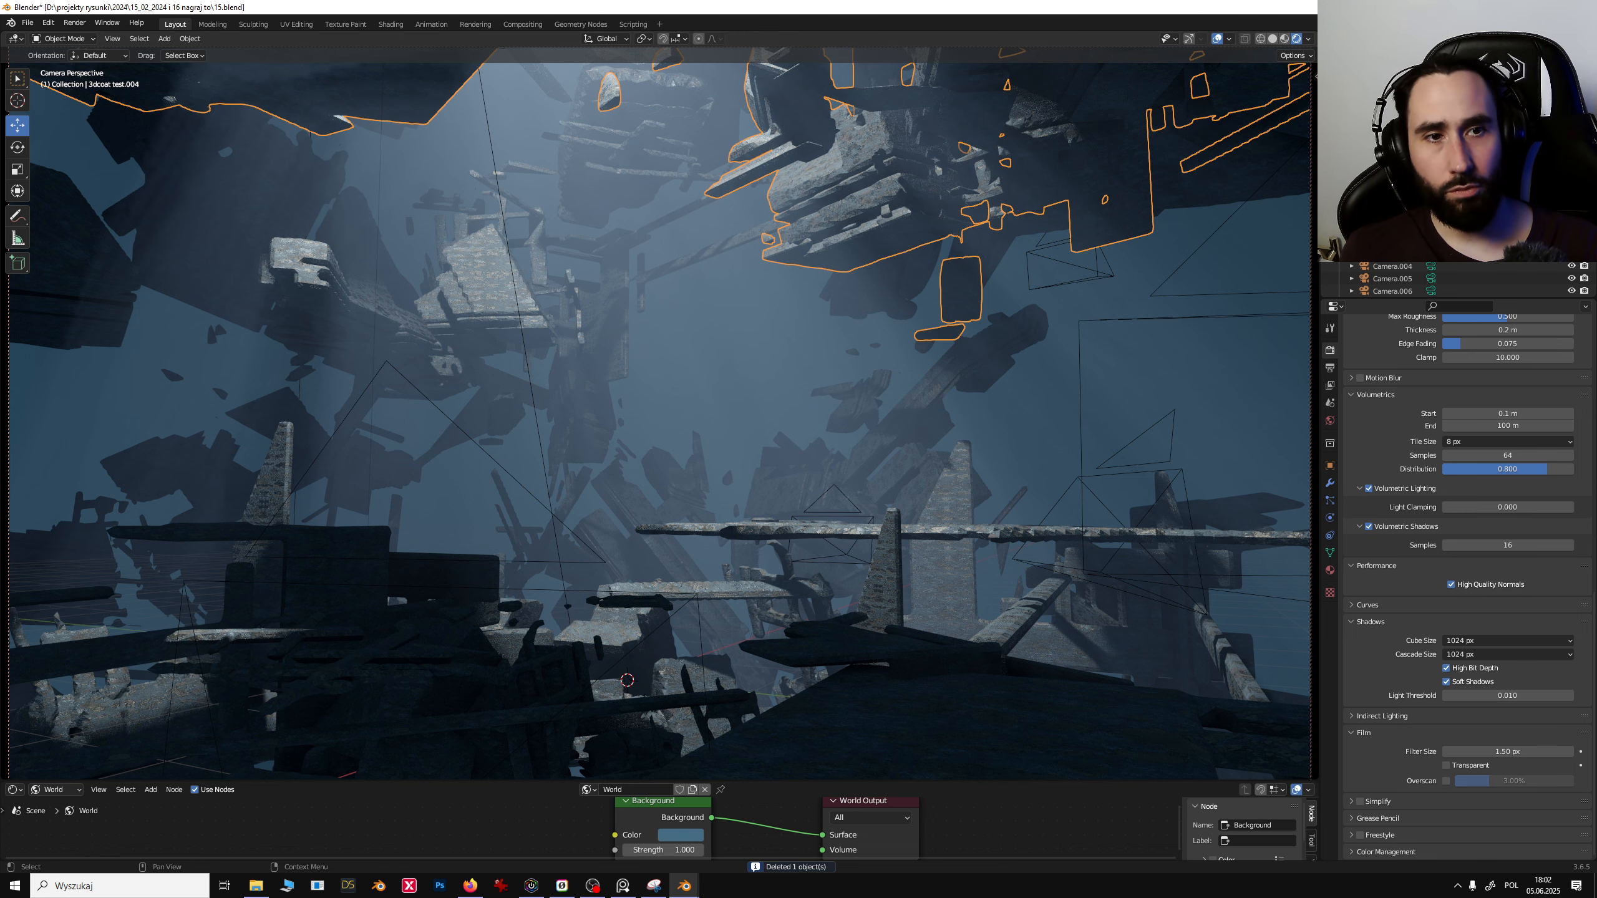
pyautogui.click(1385, 216)
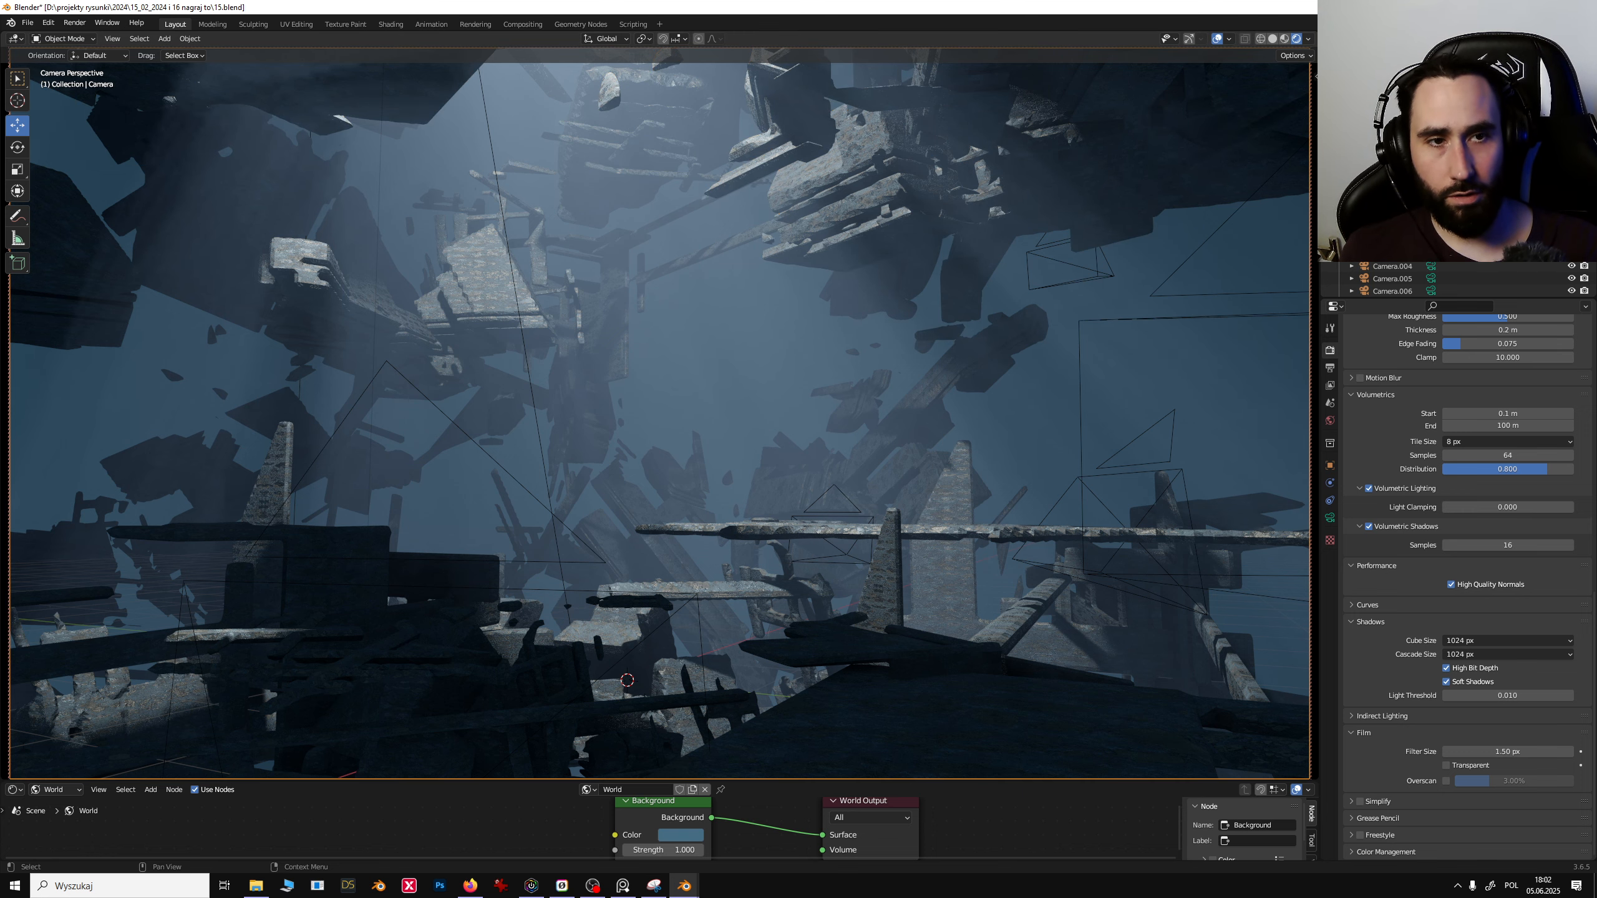
pyautogui.click(1431, 229)
pyautogui.click(1416, 216)
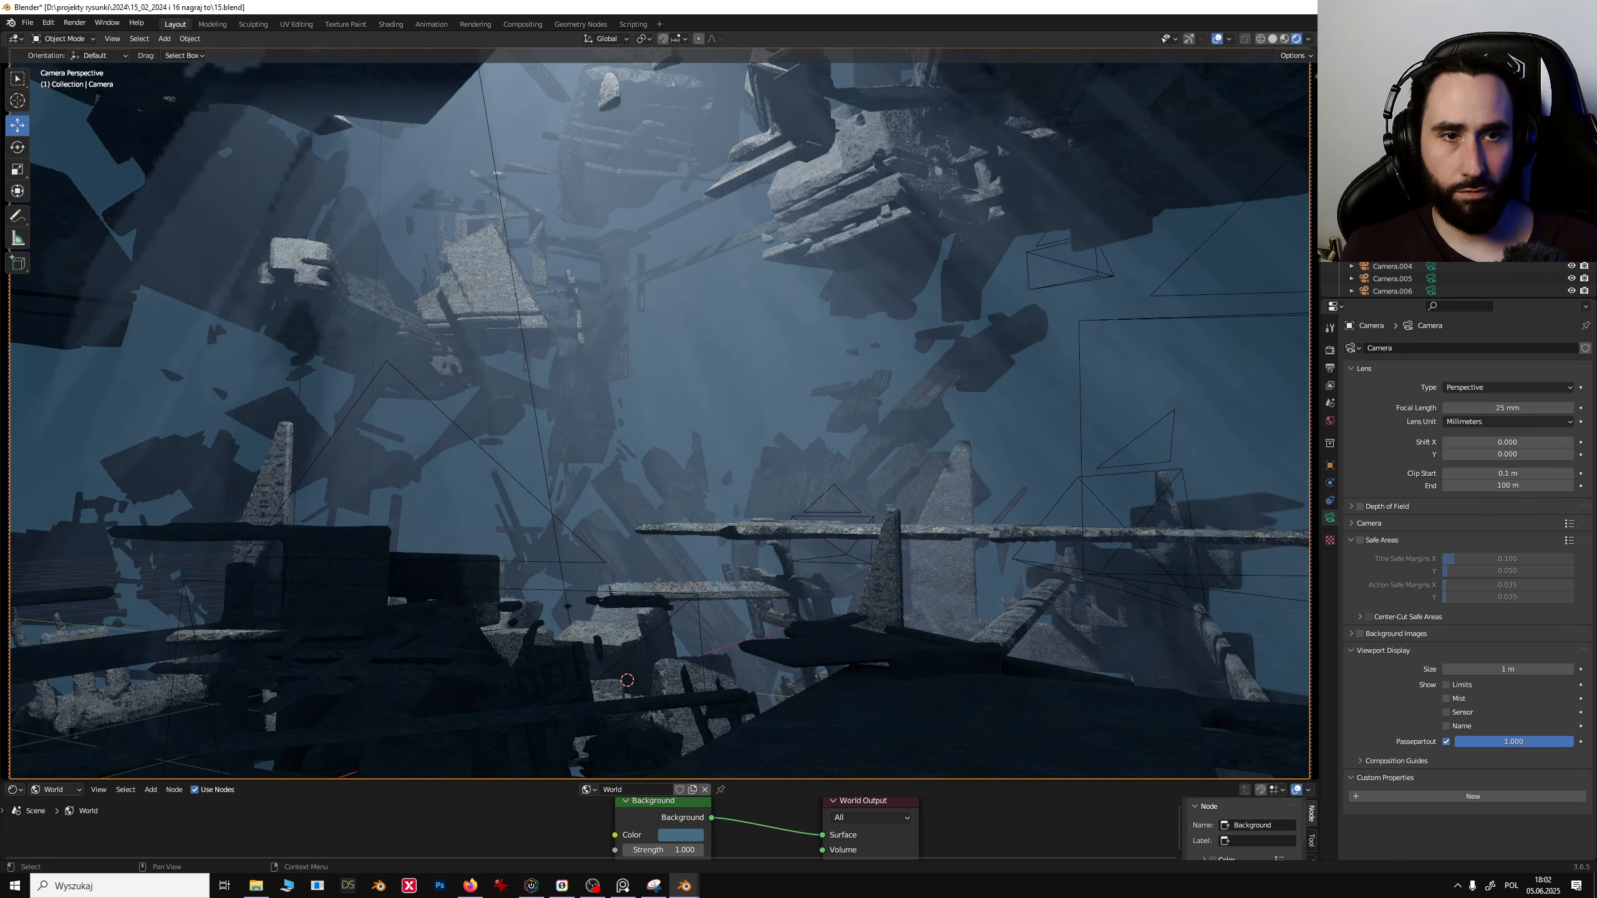
# - Select the area light and rotate it slightly to change the angle of its beam
pyautogui.click(815, 505)
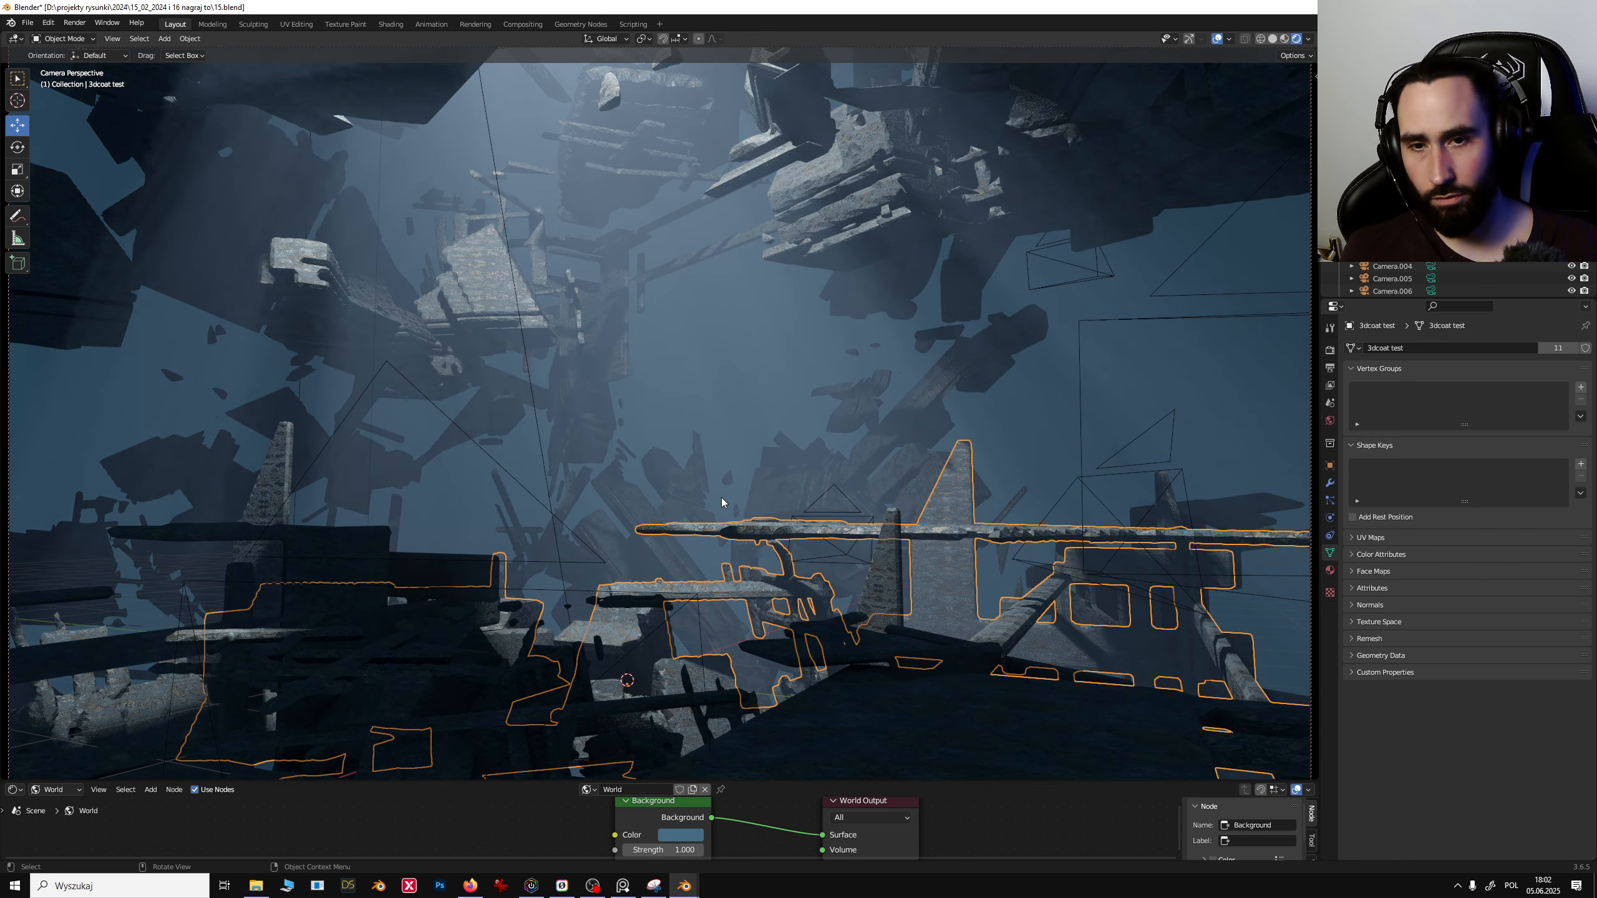
pyautogui.click(723, 510)
pyautogui.click(716, 532)
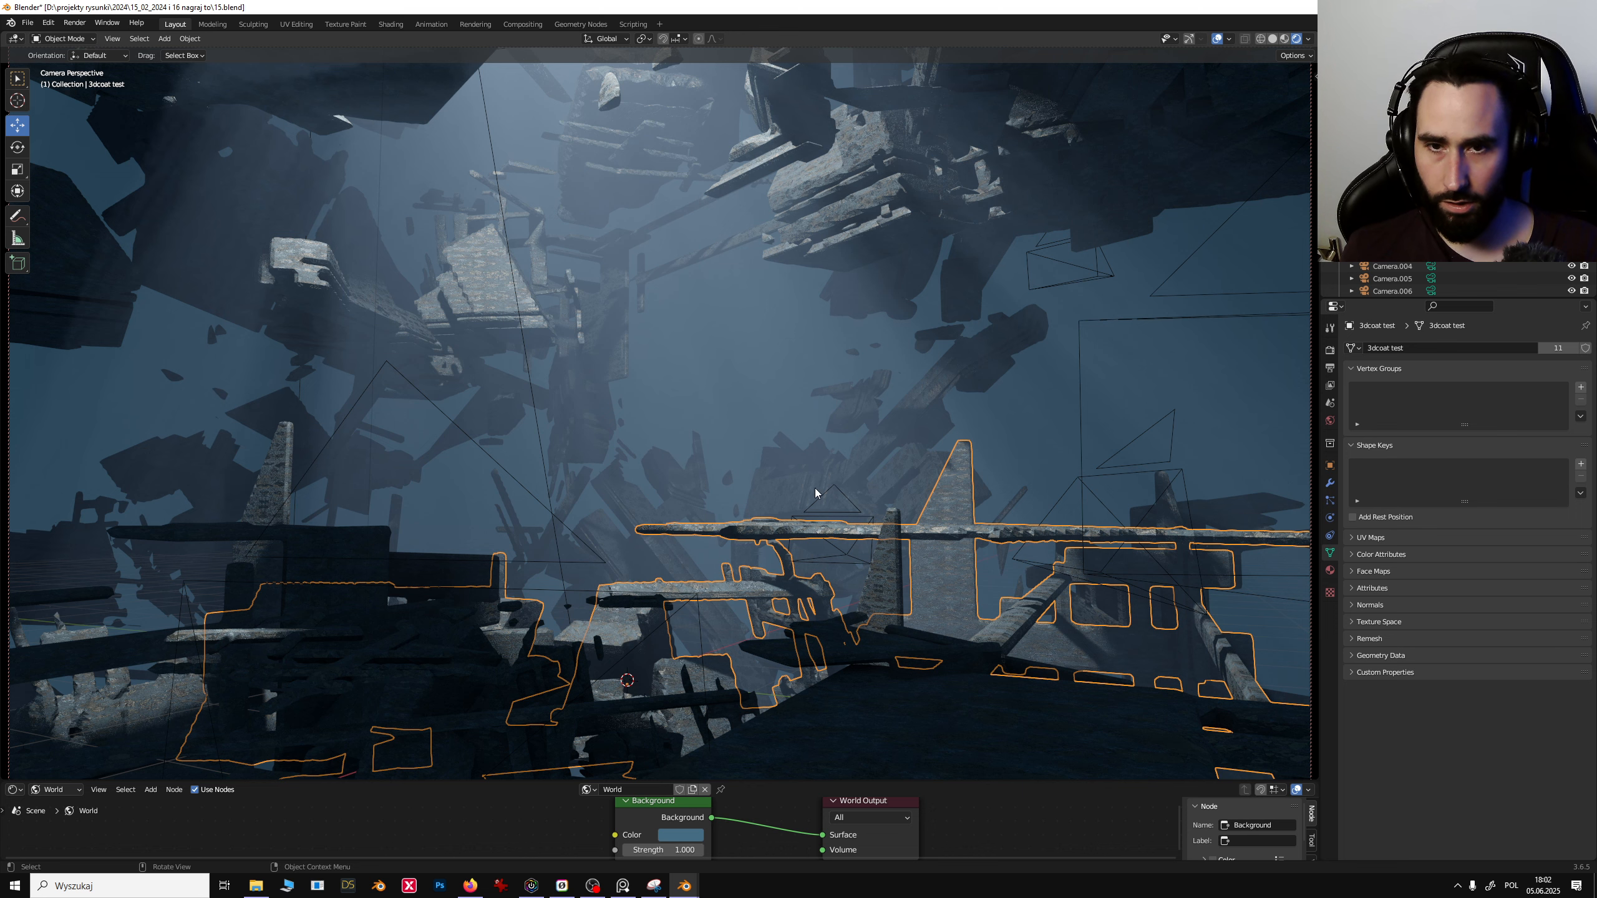
pyautogui.click(538, 416)
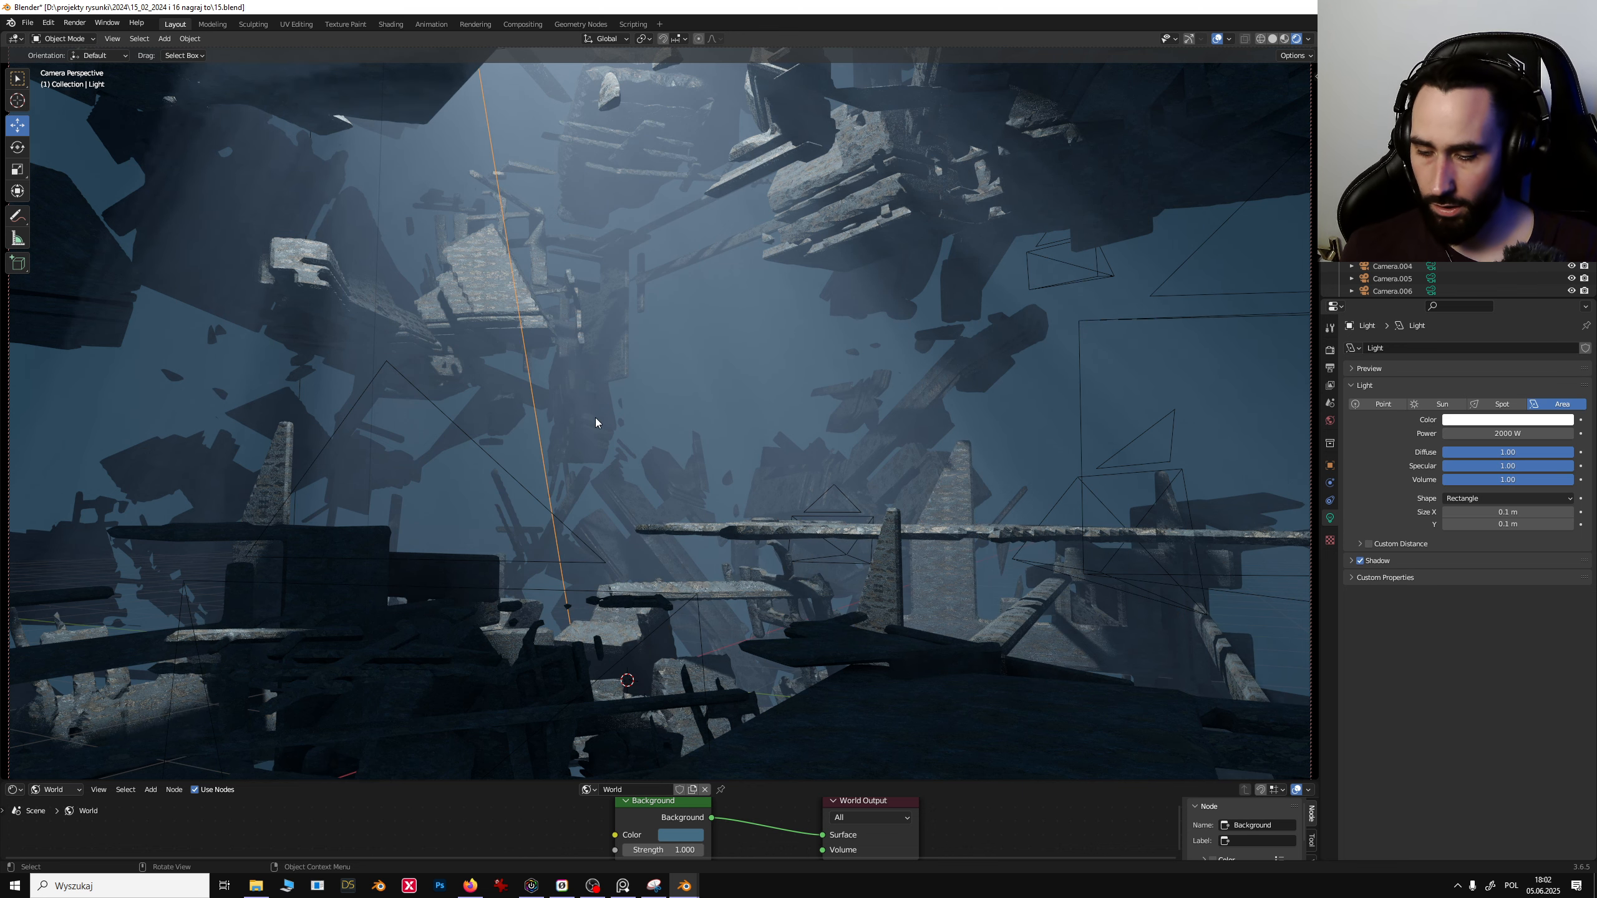
pyautogui.press('r')
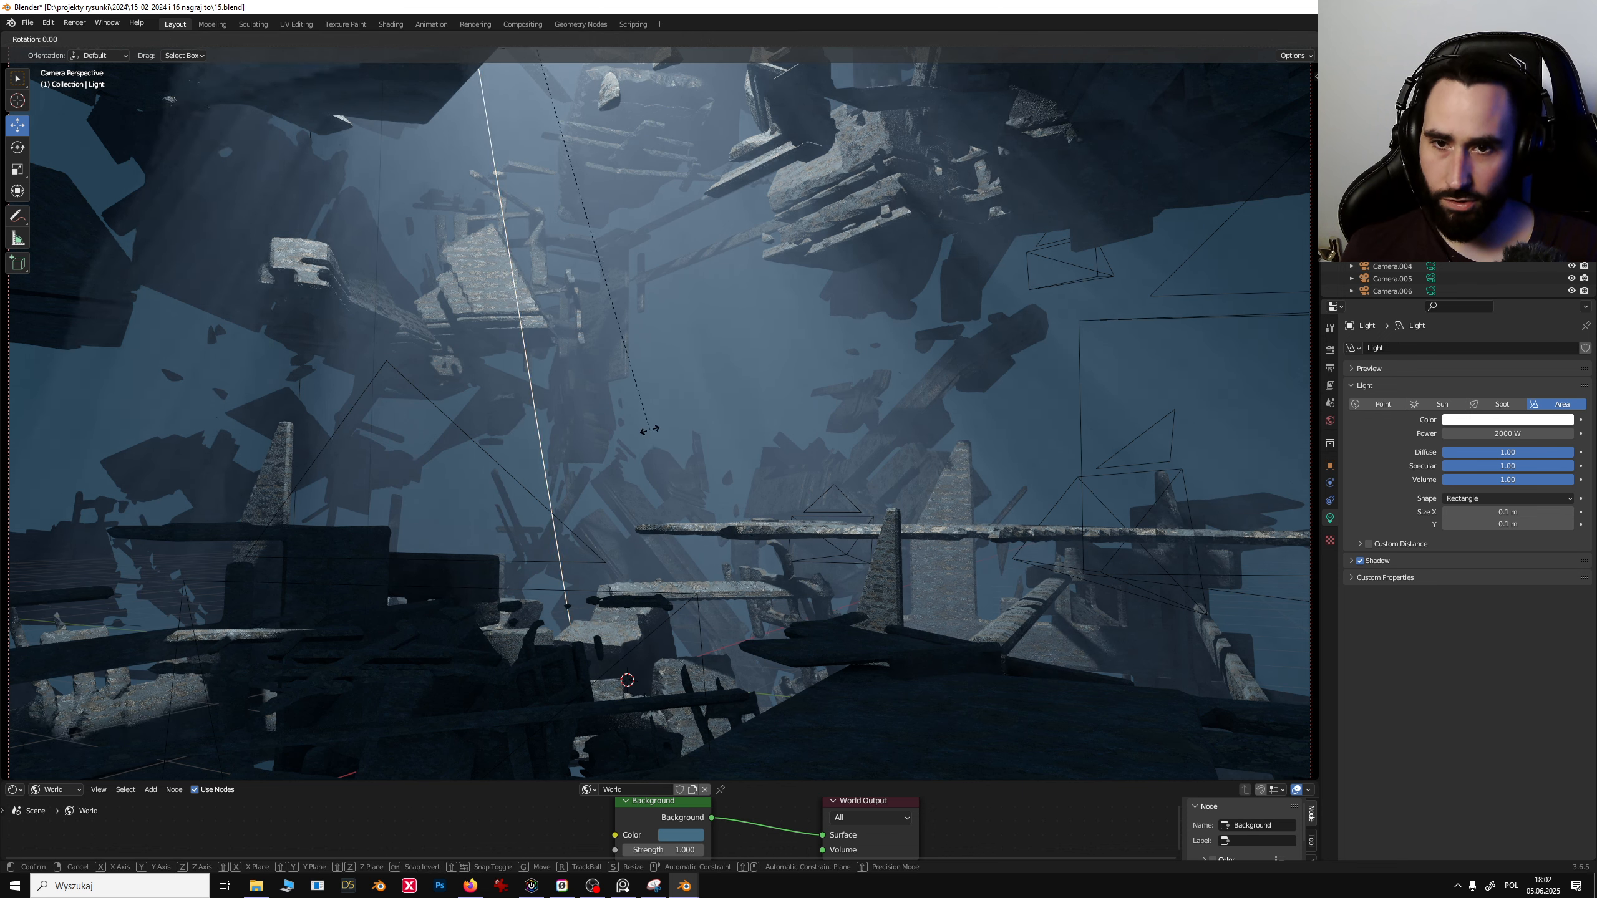
pyautogui.click(733, 463)
pyautogui.click(732, 456)
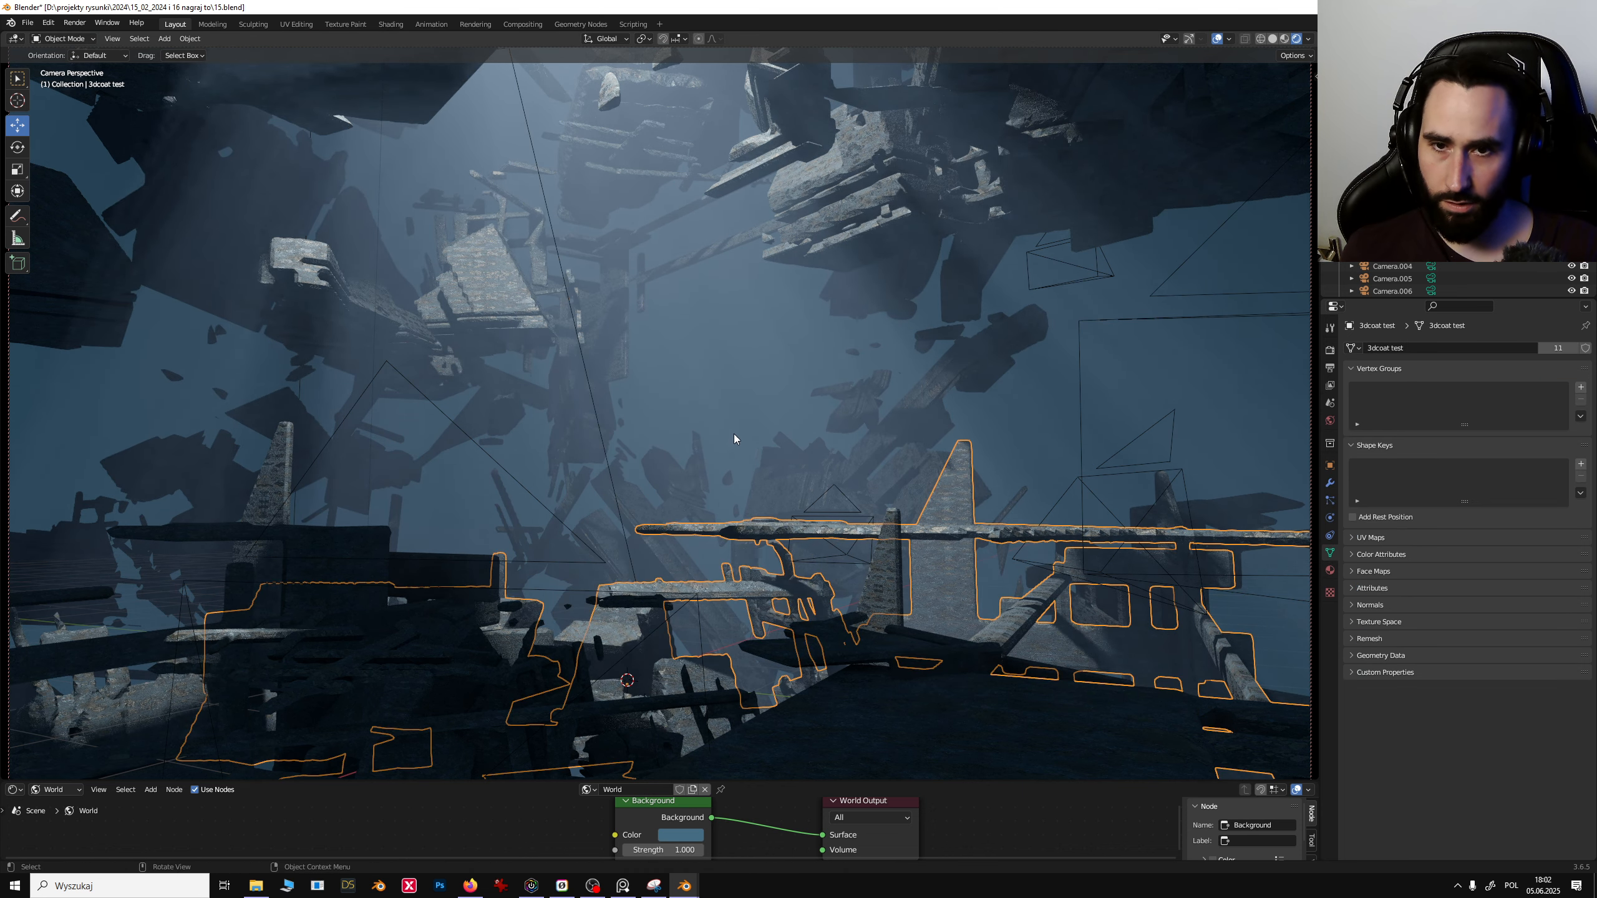
# - Sketch a triangular annotation outlining a new debris mass over the left foreground with the Annotate tool
pyautogui.hotkey('shift', 'space')
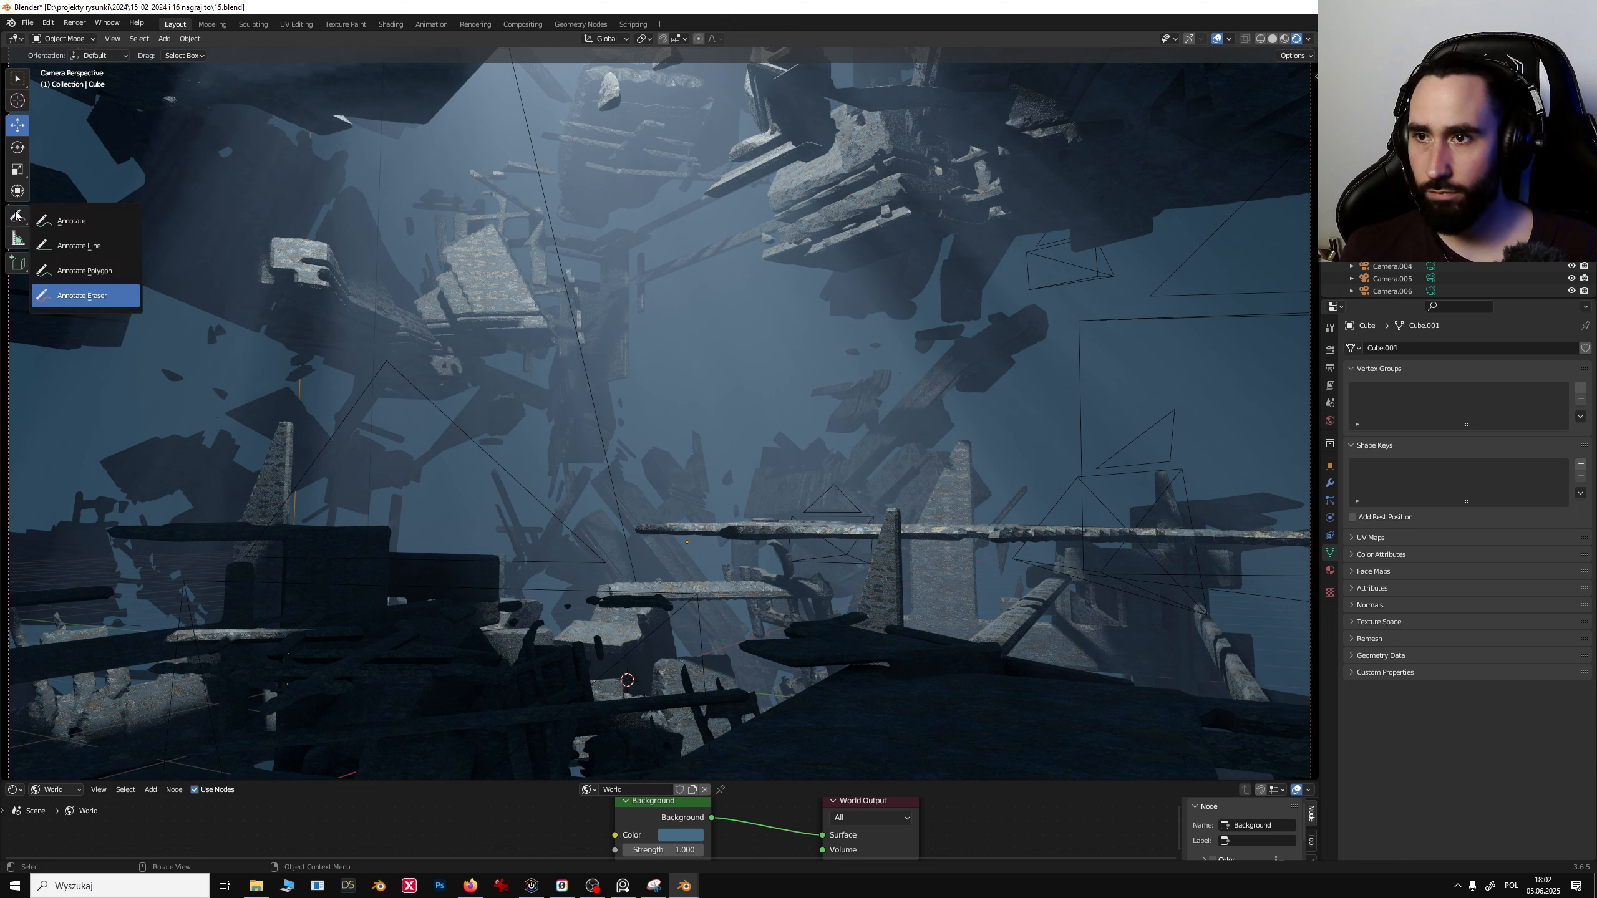
pyautogui.click(64, 217)
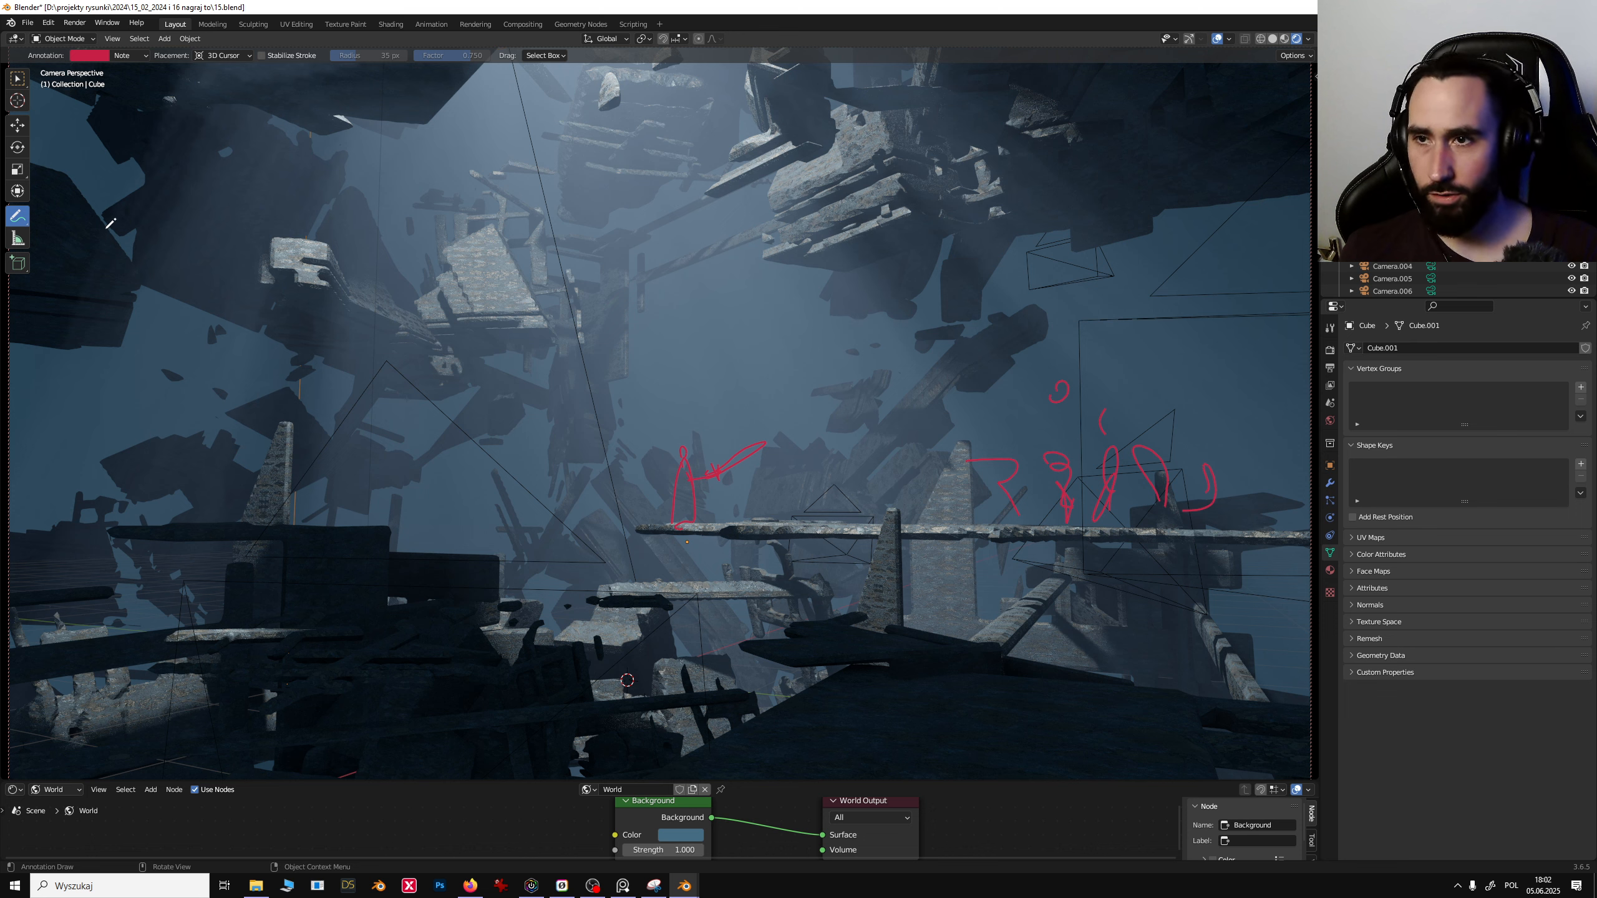
pyautogui.moveTo(104, 213)
pyautogui.mouseDown()
pyautogui.moveTo(62, 519)
pyautogui.moveTo(30, 200)
pyautogui.mouseUp()
pyautogui.moveTo(32, 198); pyautogui.dragTo(258, 408)
pyautogui.hotkey('ctrl', 'z')
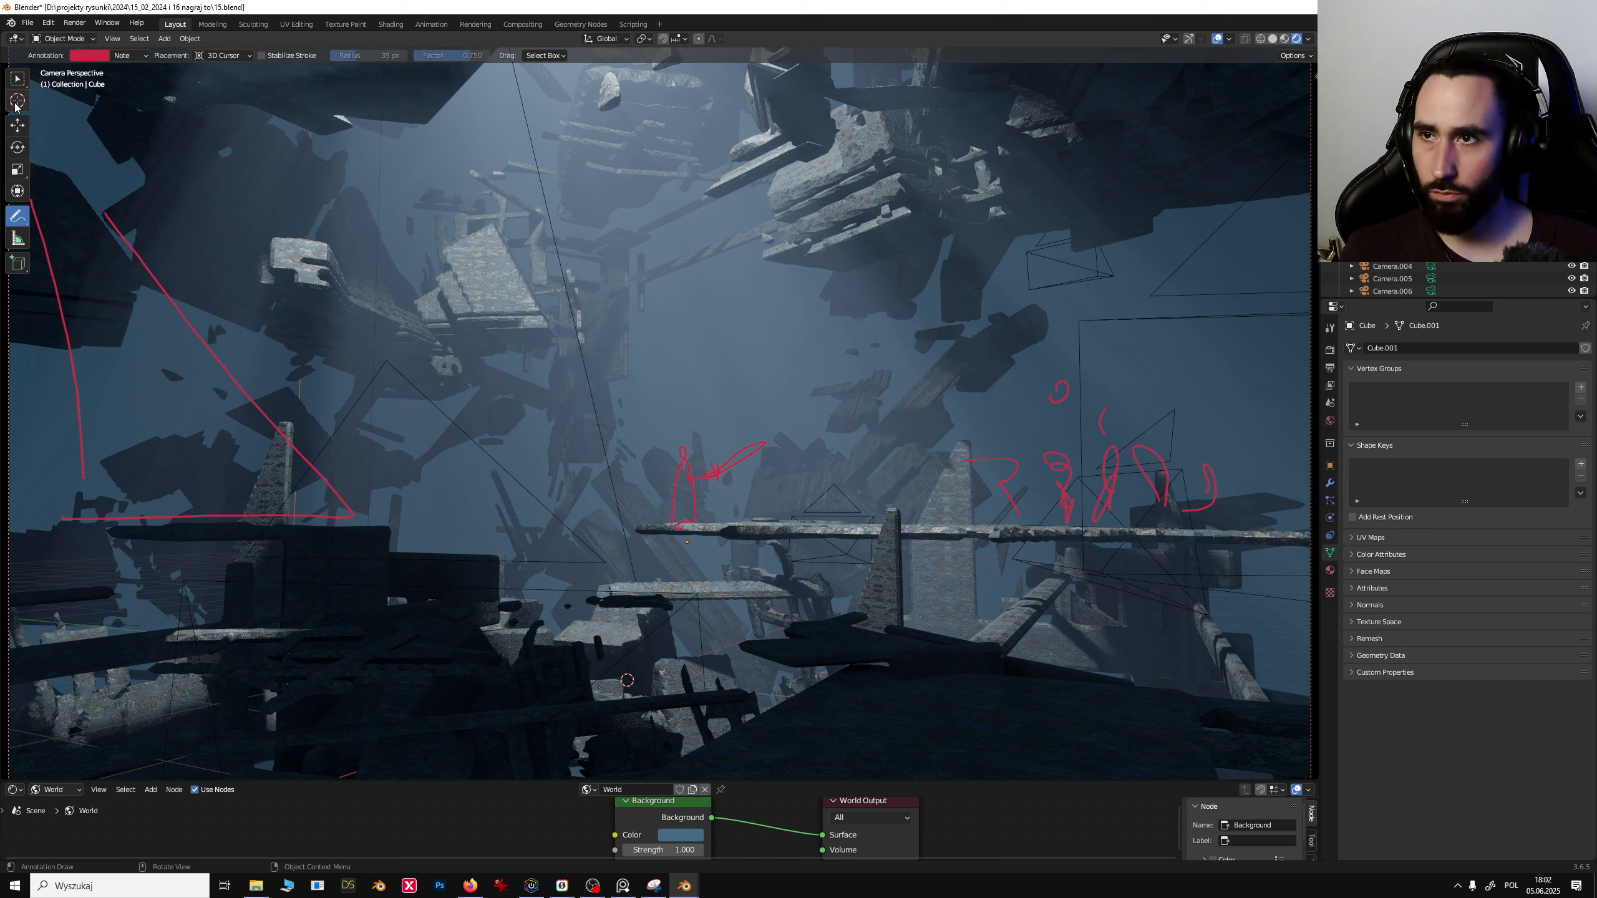
# - Duplicate the upper debris cluster, rotate it and move it horizontally into the annotated triangle area
pyautogui.click(17, 125)
pyautogui.click(105, 279)
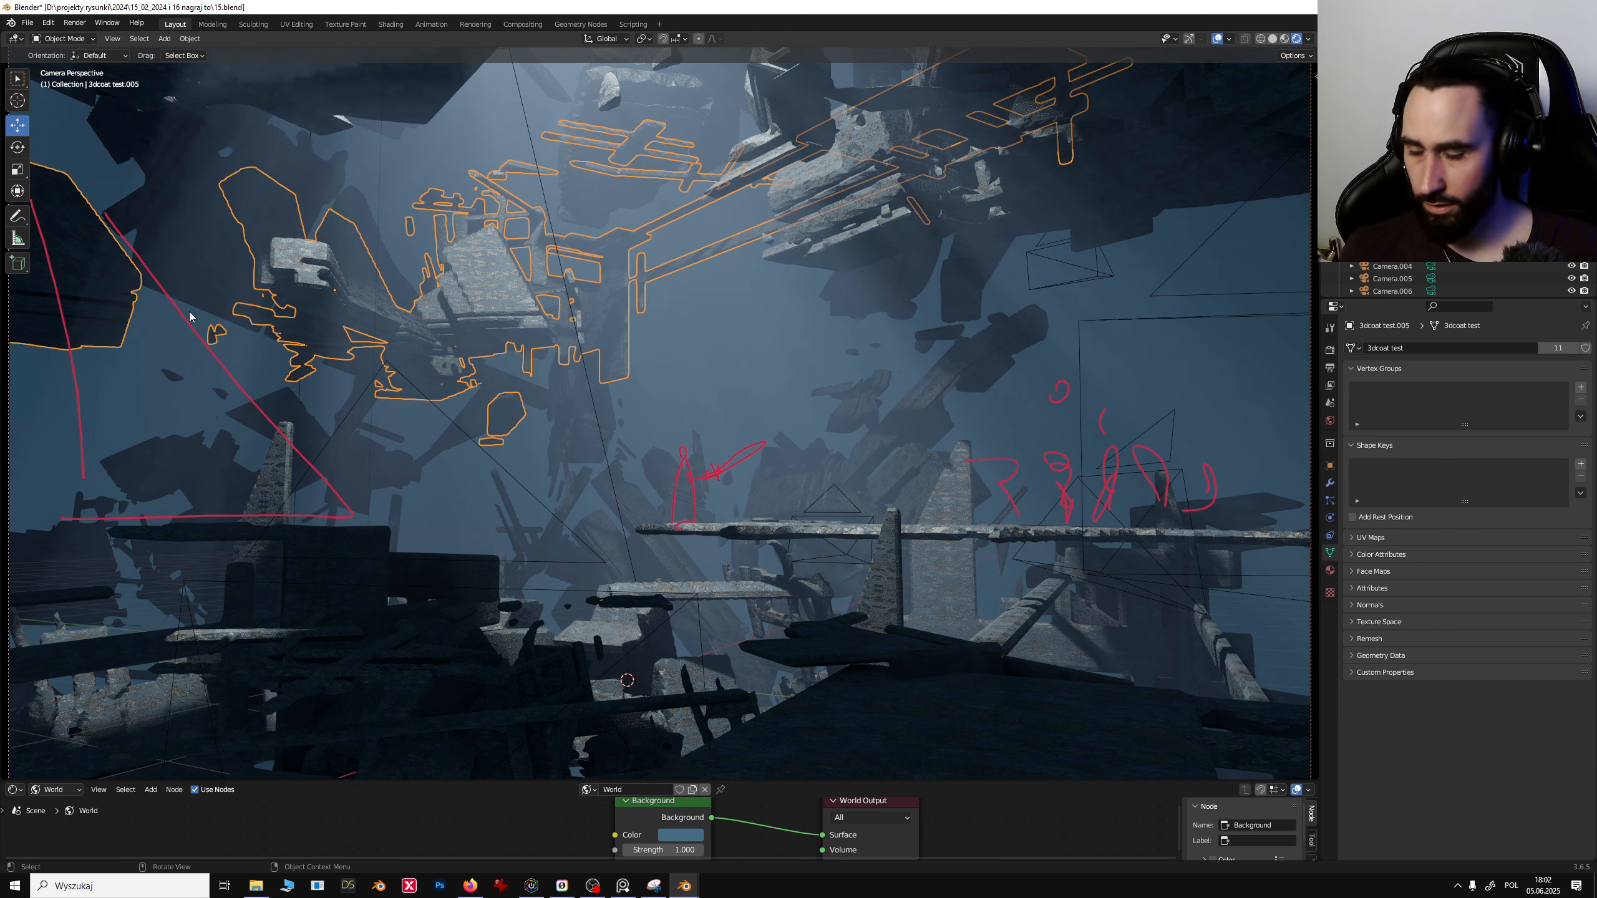
pyautogui.hotkey('shift', 'd')
pyautogui.click(320, 490)
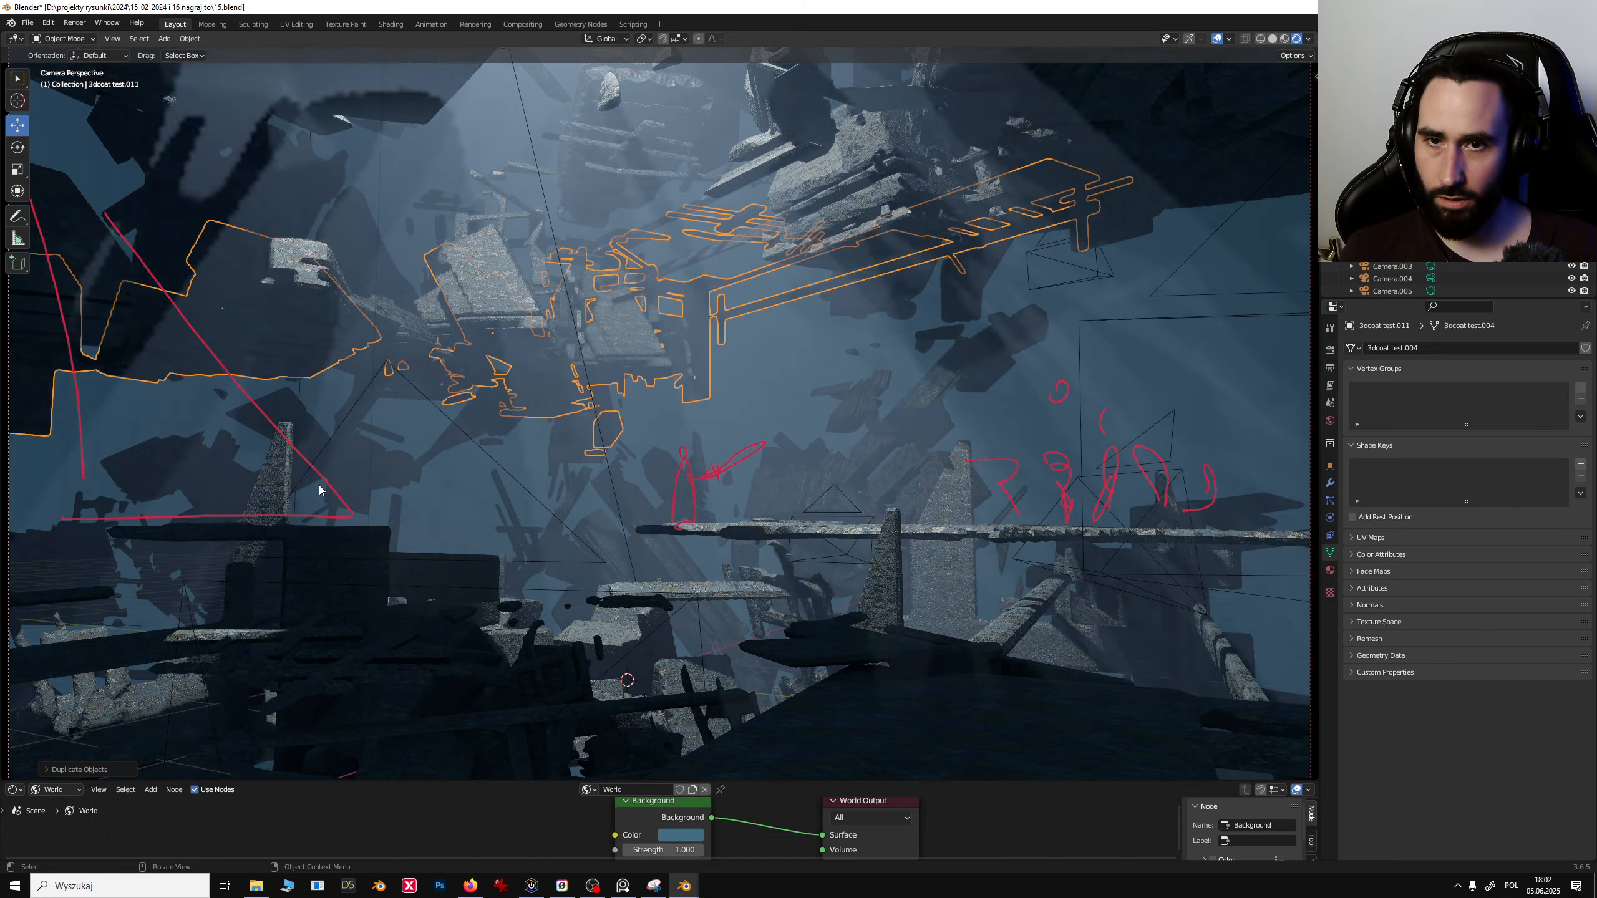
pyautogui.press('r')
pyautogui.click(501, 297)
pyautogui.press('g')
pyautogui.hotkey('shift', 'z')
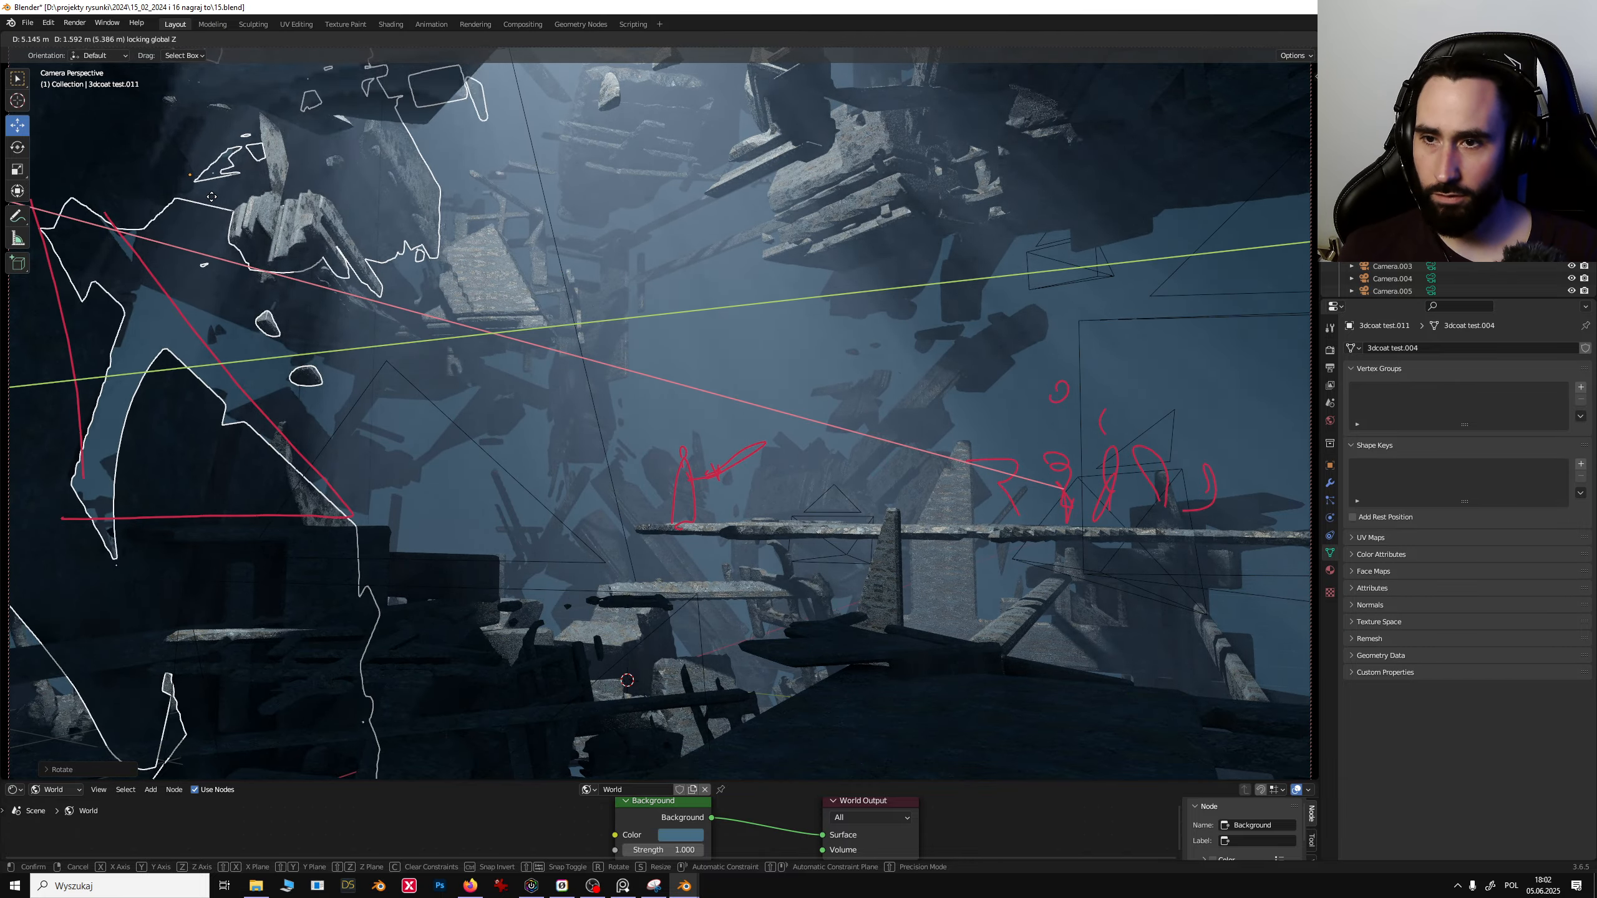
pyautogui.click(261, 103)
# - Erase the red annotation arrows and scribbles in the middle of the frame with the Annotate Eraser
pyautogui.click(527, 176)
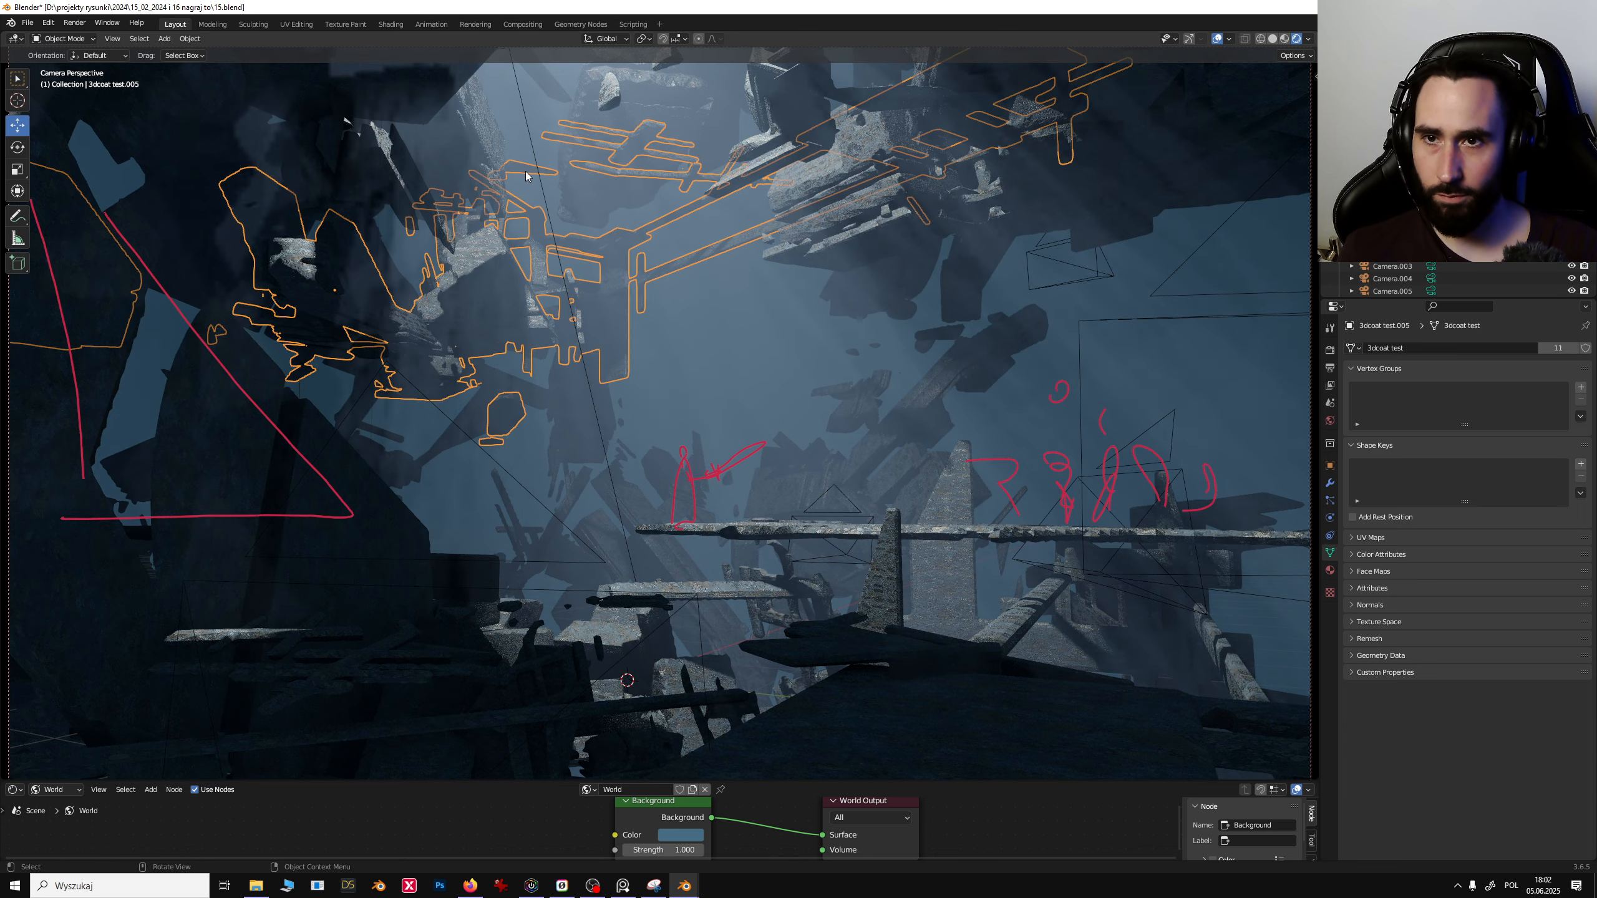
pyautogui.click(634, 448)
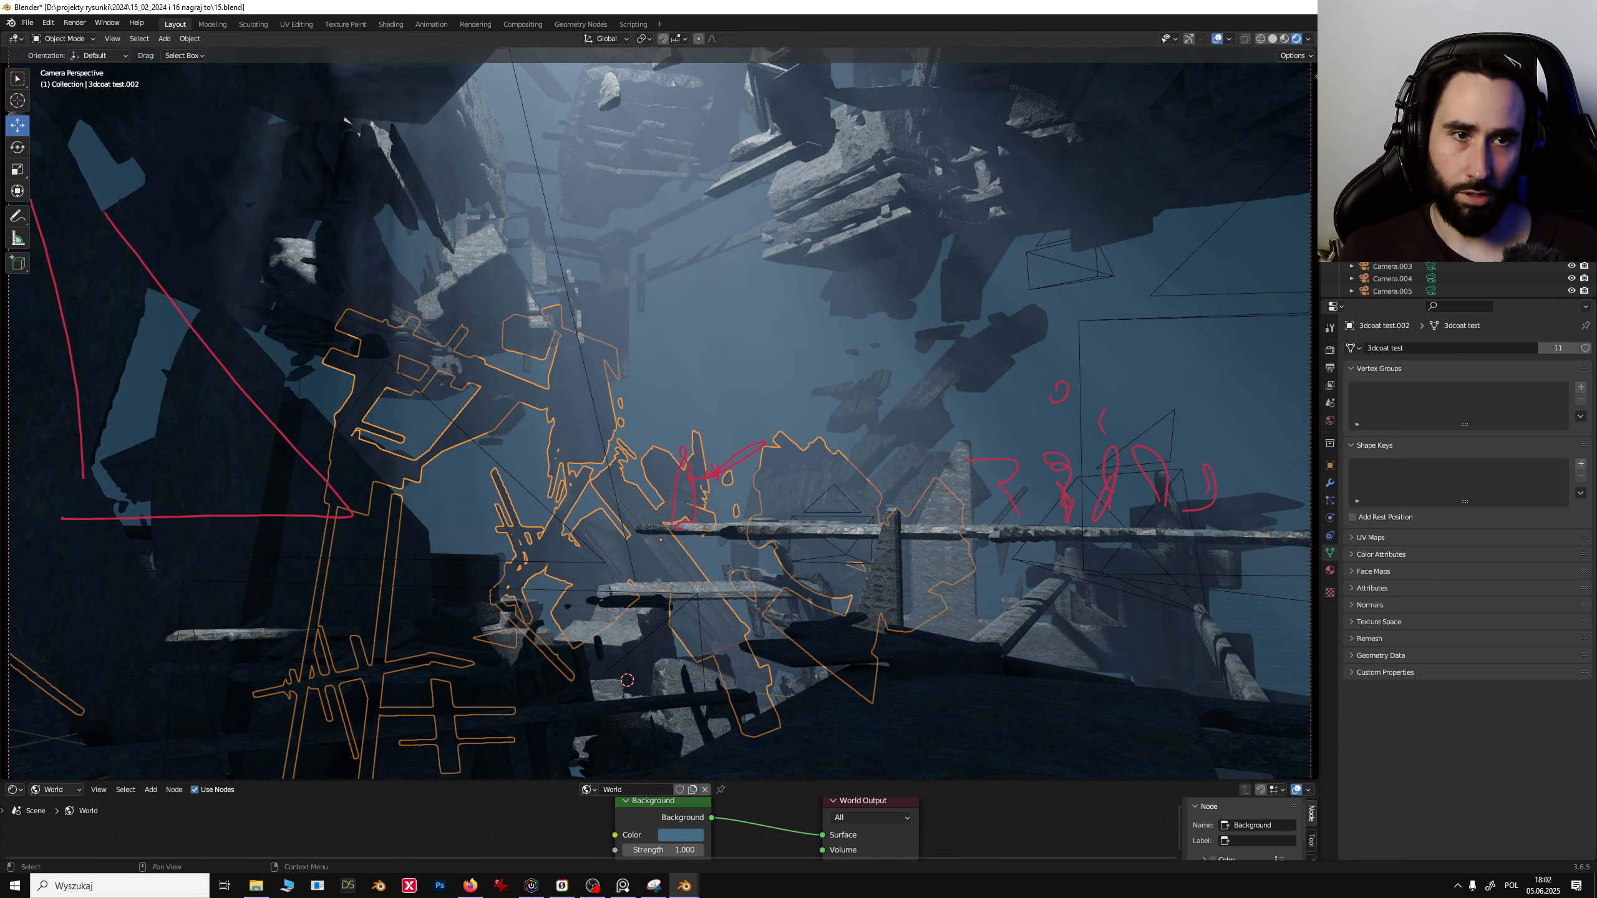
pyautogui.click(792, 356)
pyautogui.moveTo(17, 216); pyautogui.dragTo(63, 296)
pyautogui.moveTo(669, 475); pyautogui.dragTo(771, 432)
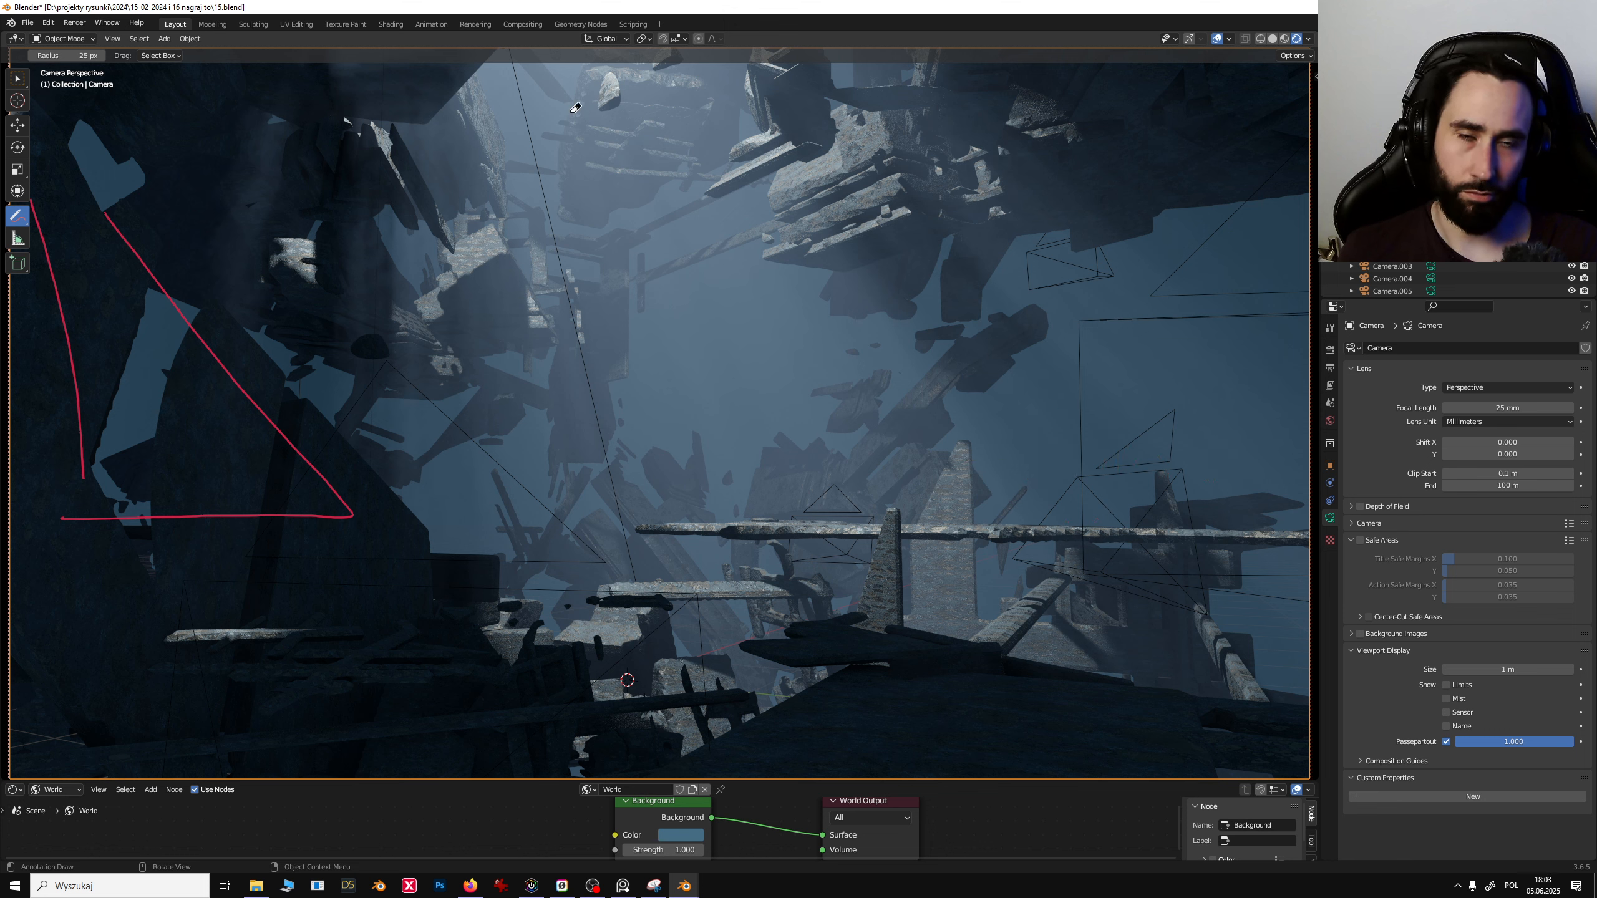
# - Paste the copied camera into the scene and select the pasted camera
pyautogui.click(15, 80)
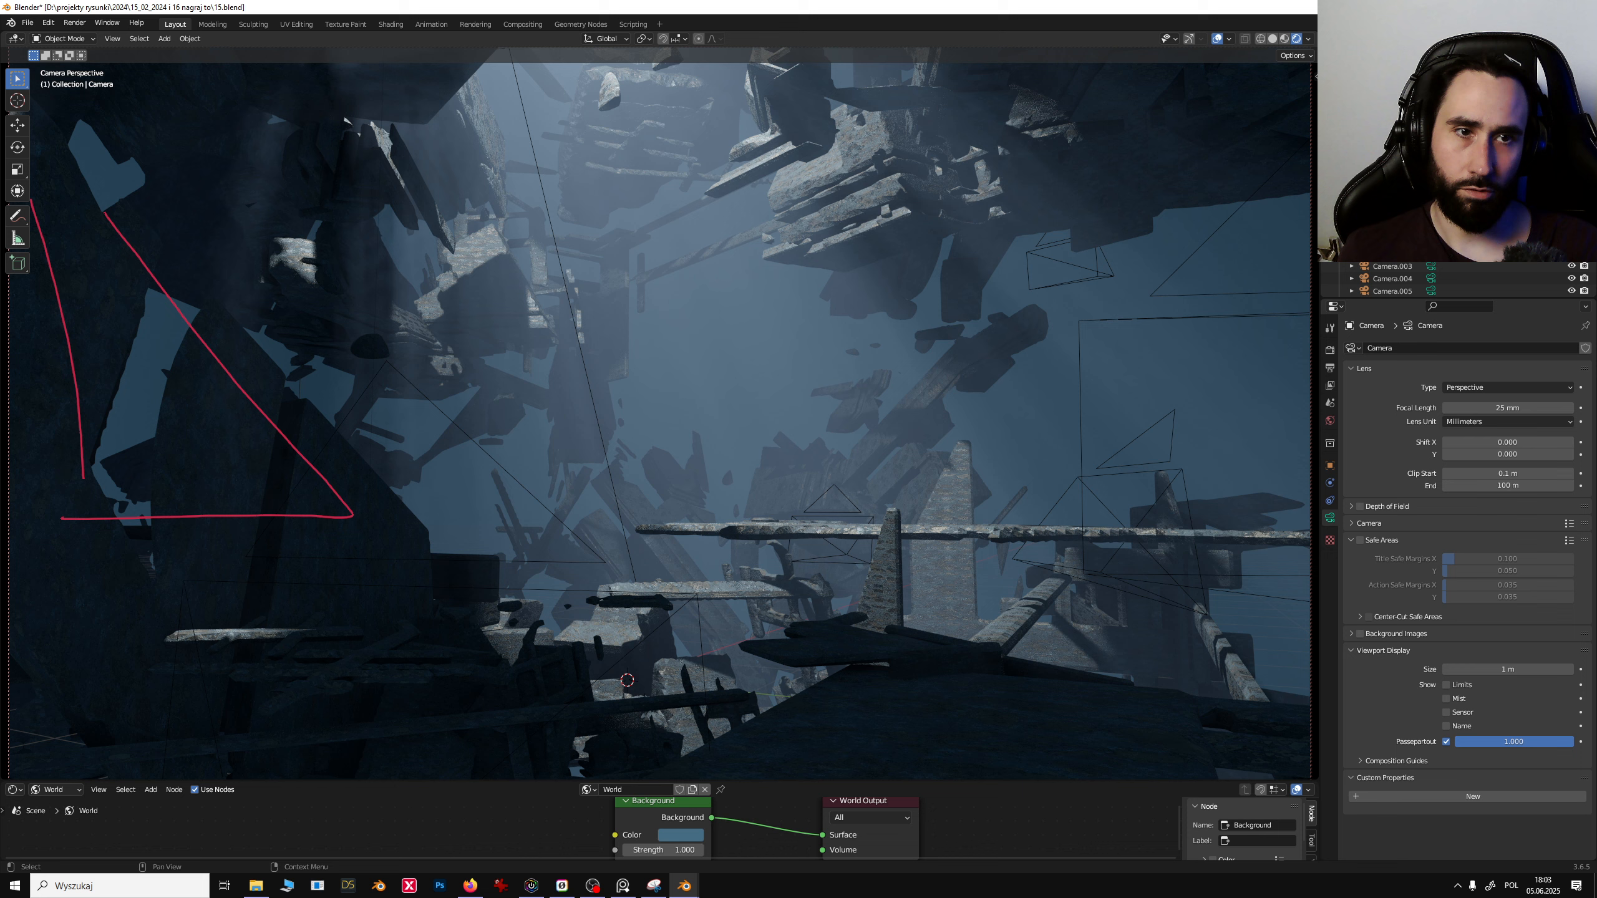
pyautogui.click(1386, 228)
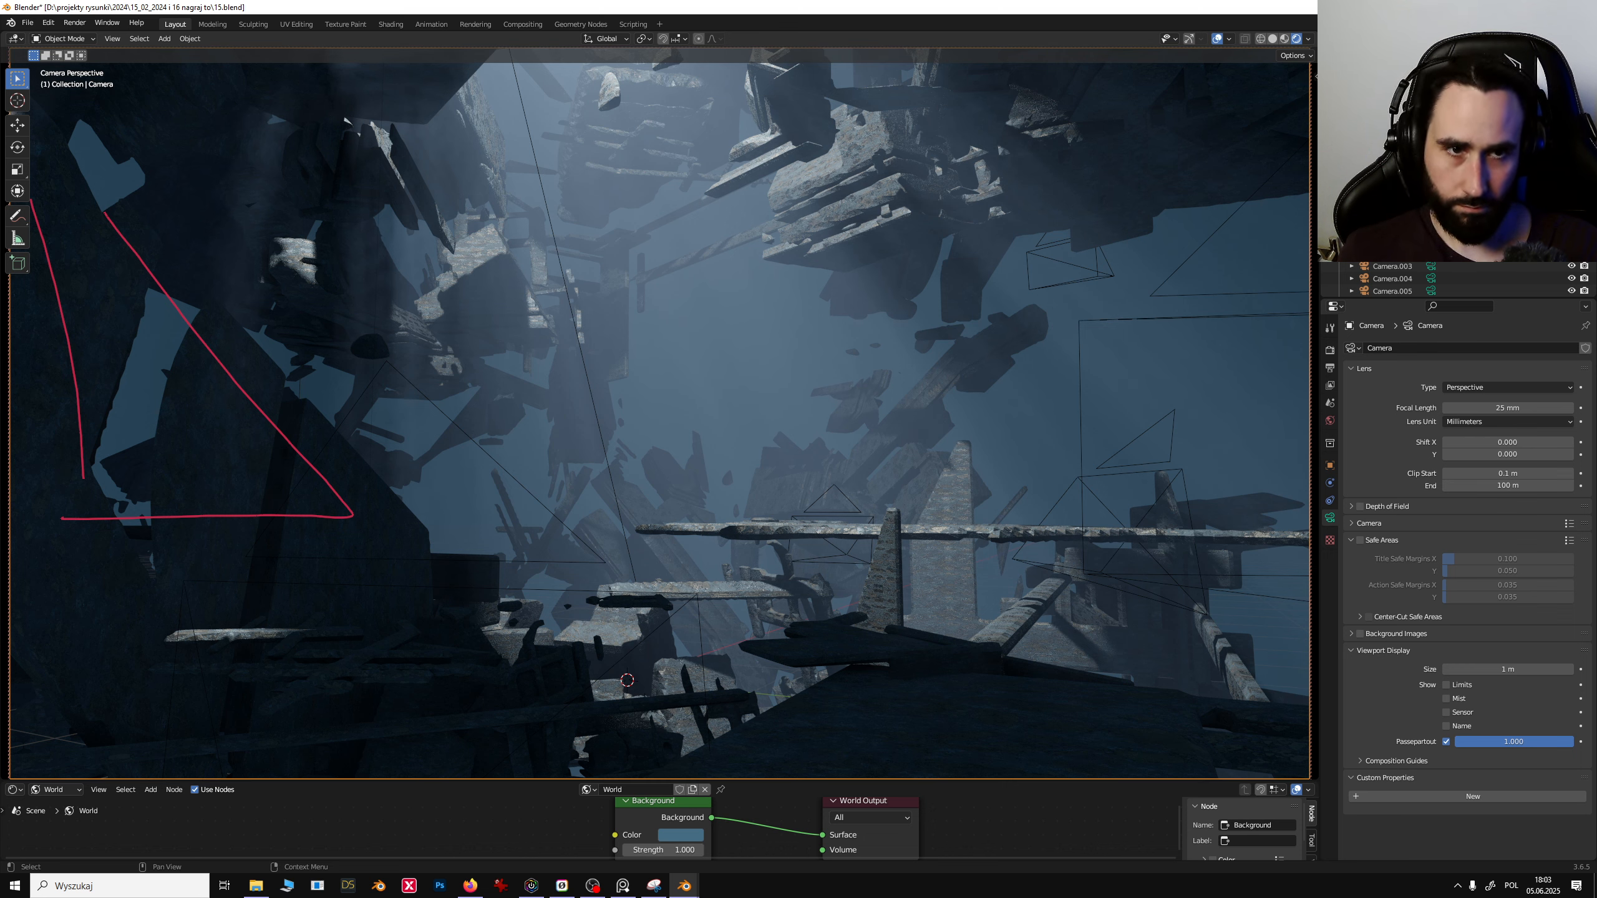
pyautogui.hotkey('ctrl', 'v')
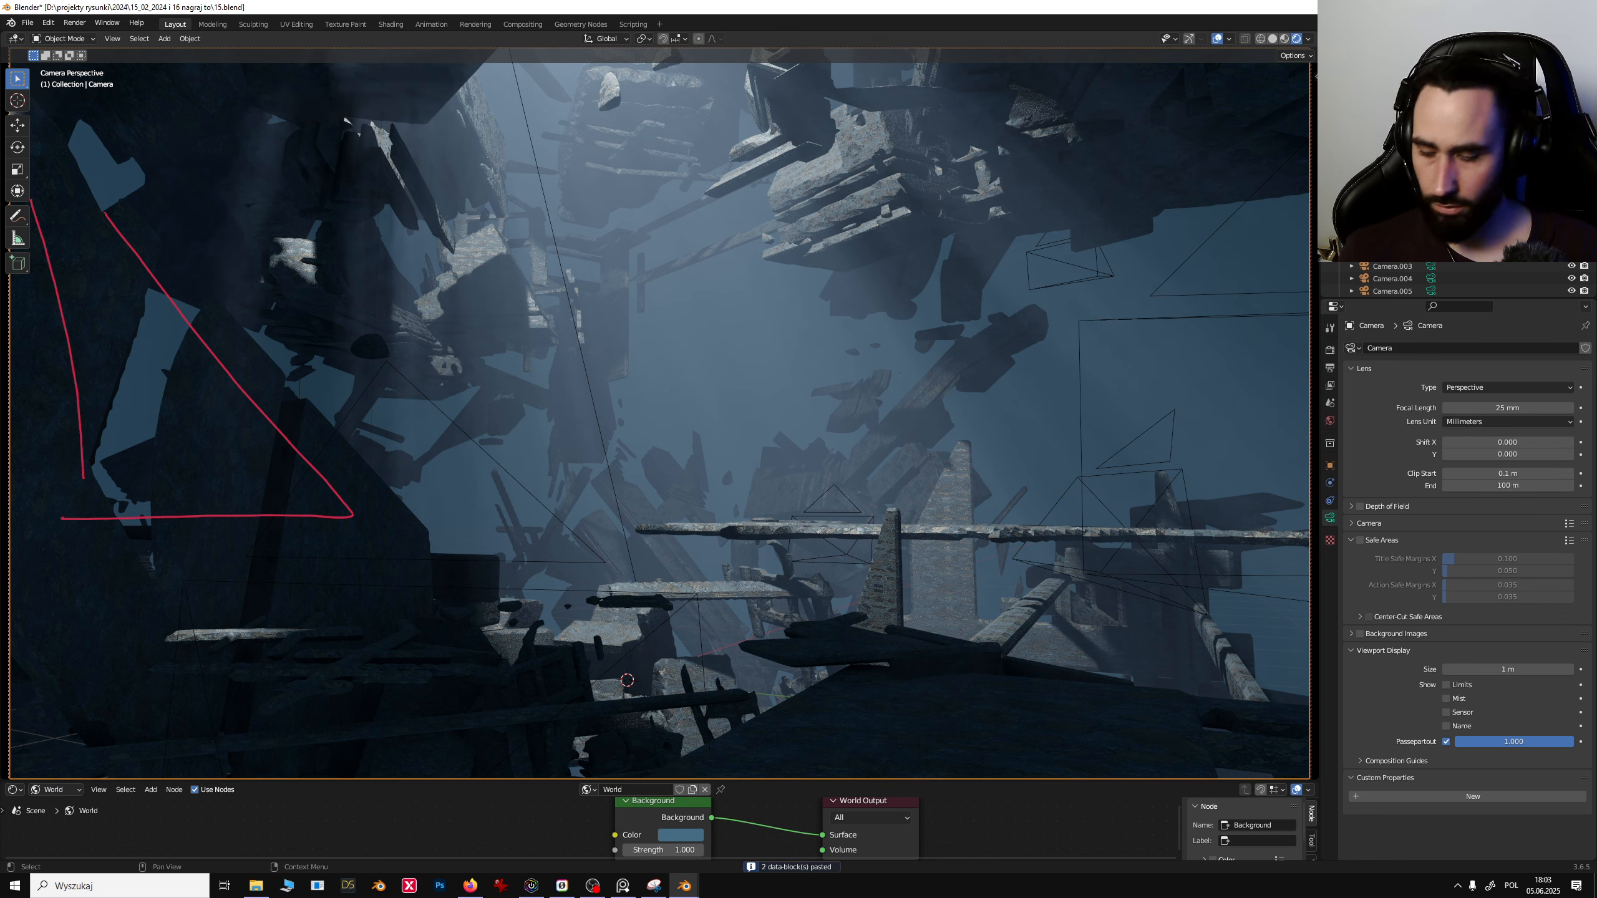
pyautogui.click(1365, 280)
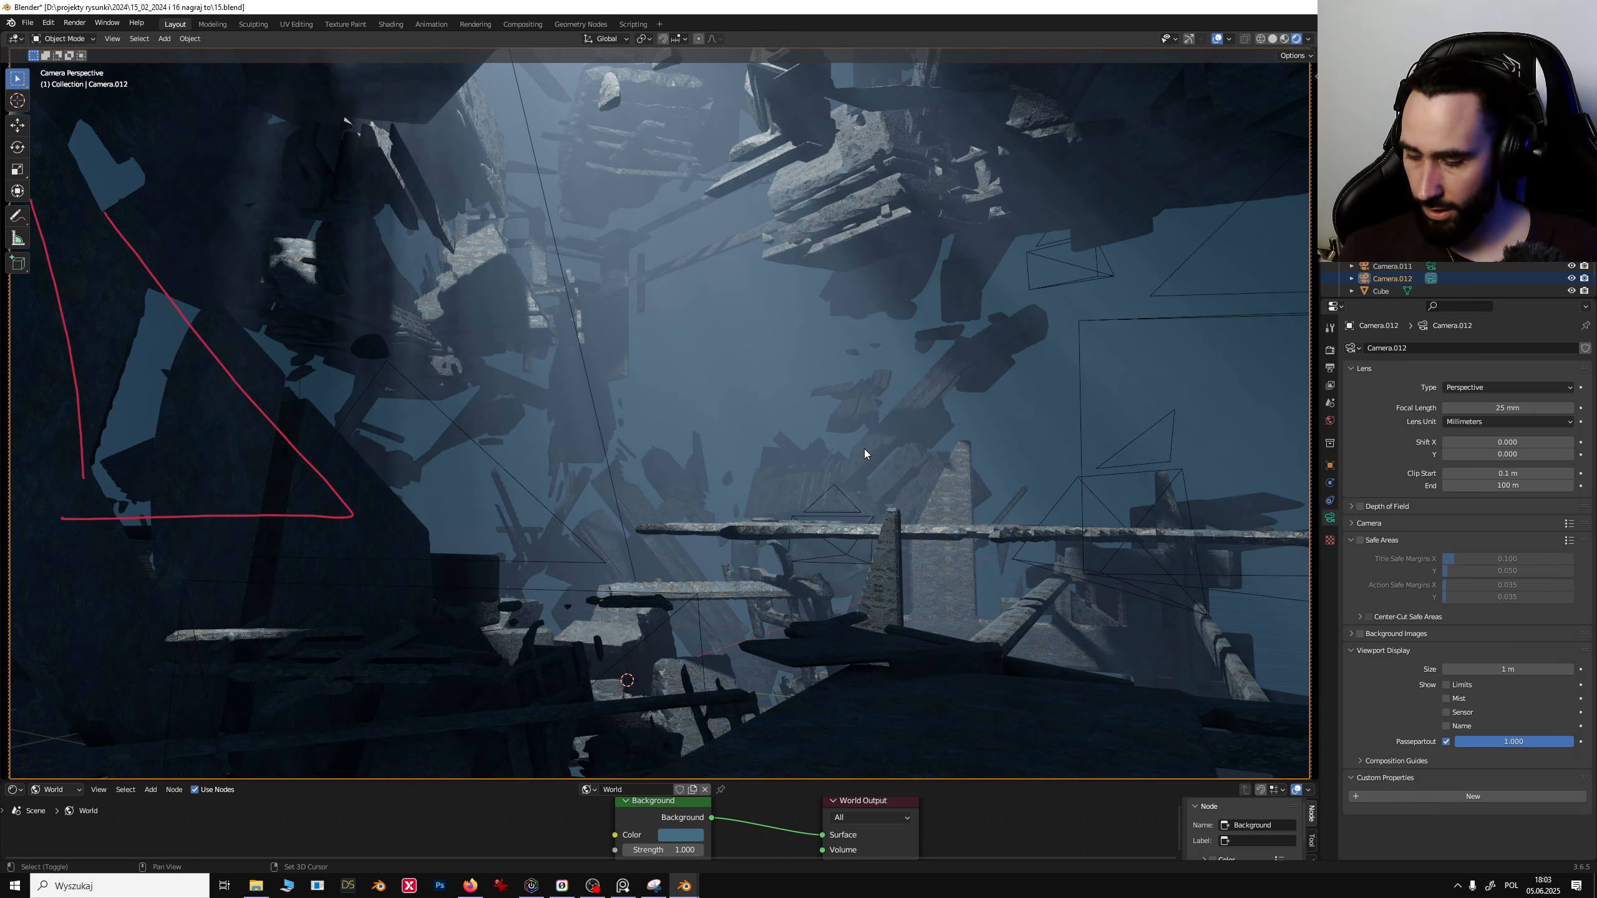
# - Fly the pasted camera through the debris with walk navigation to frame an upward view of the light shaft
pyautogui.hotkey('shift', '`')
pyautogui.press('w')
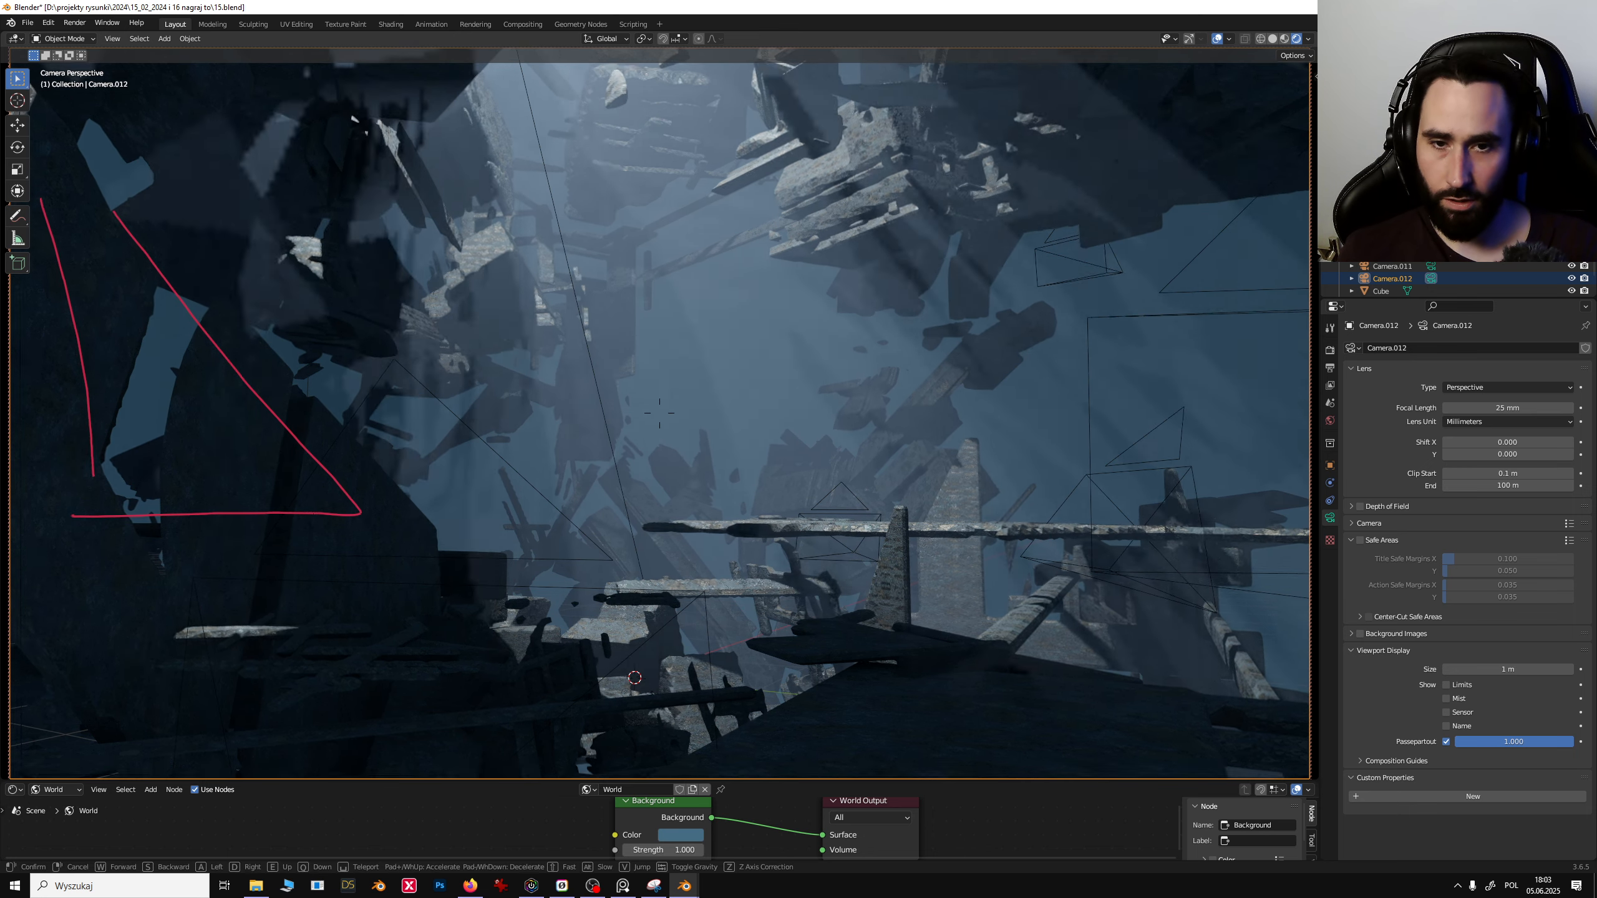
pyautogui.press('w')
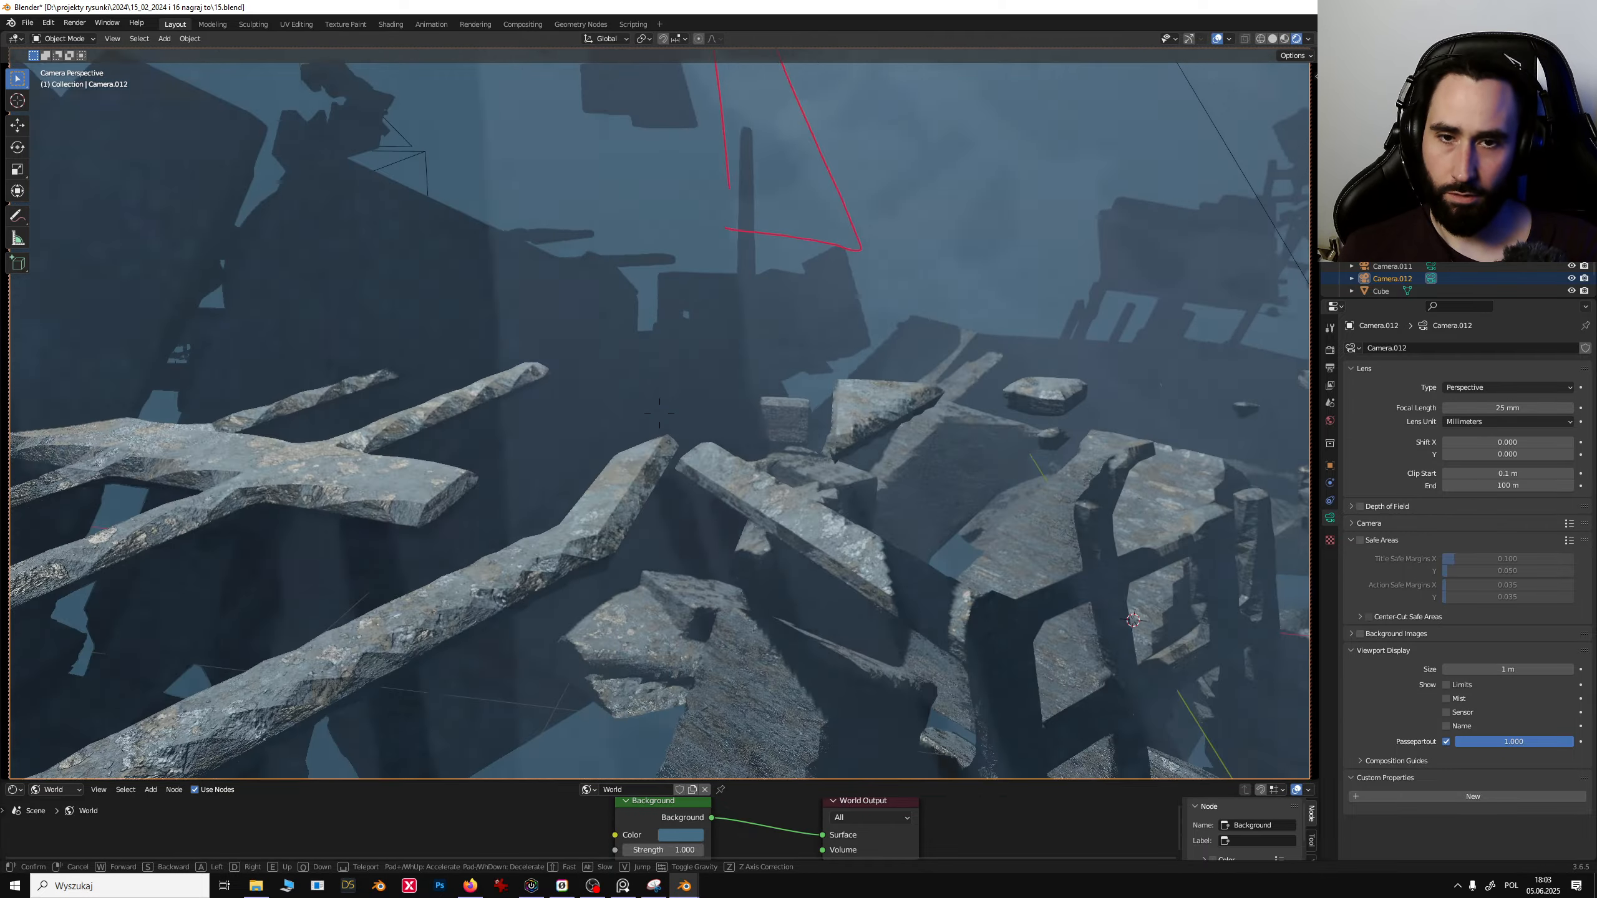
pyautogui.press('w')
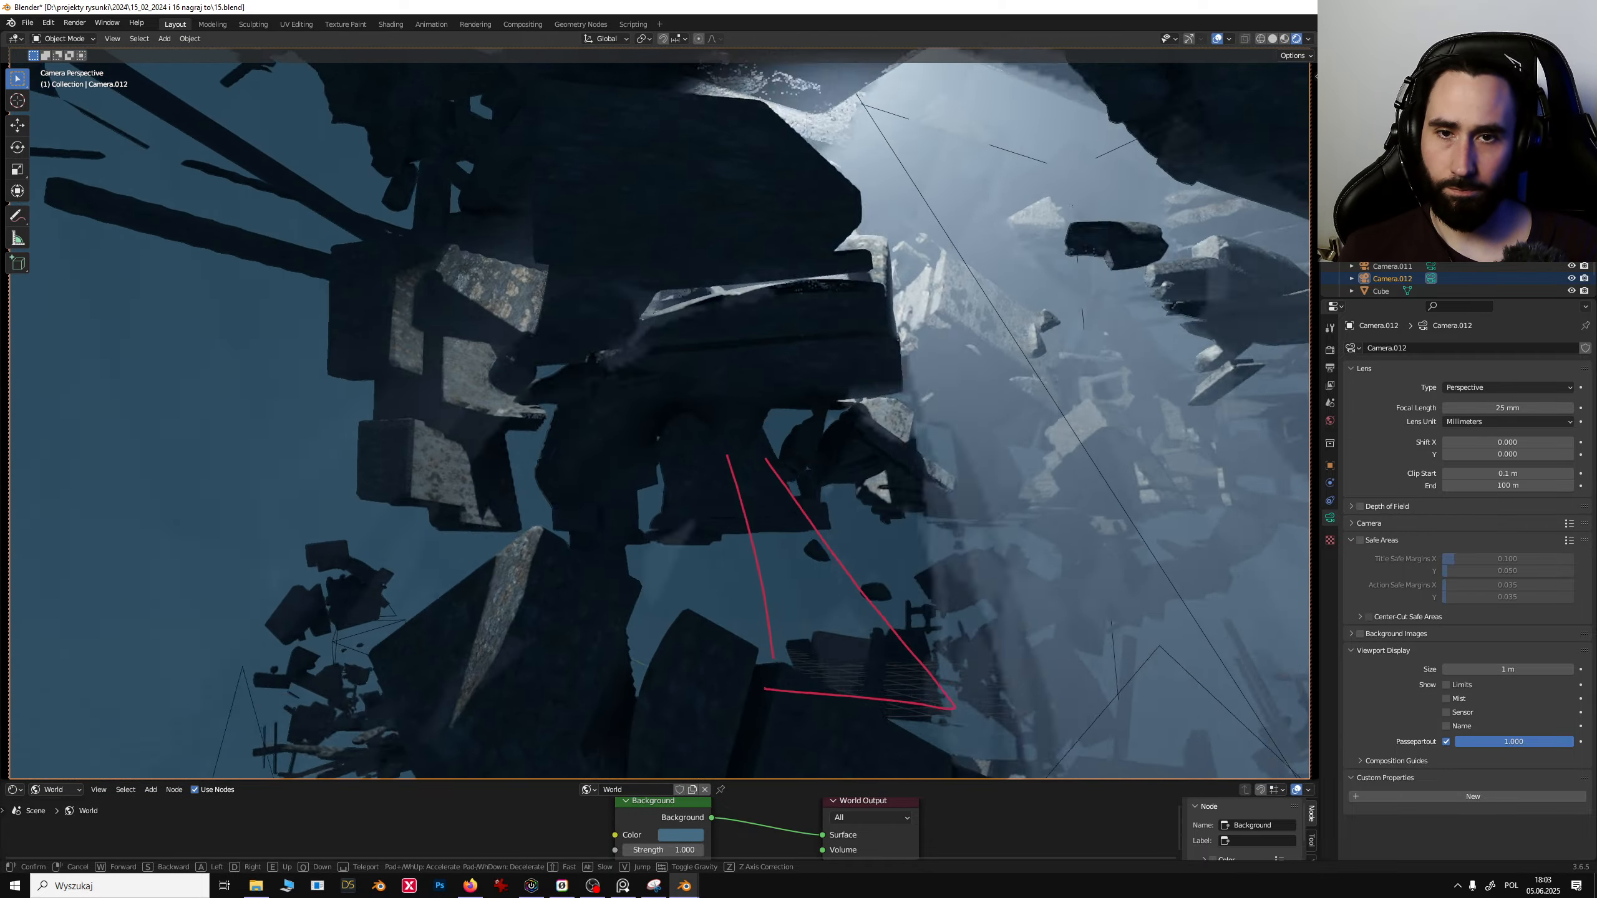
pyautogui.press('s')
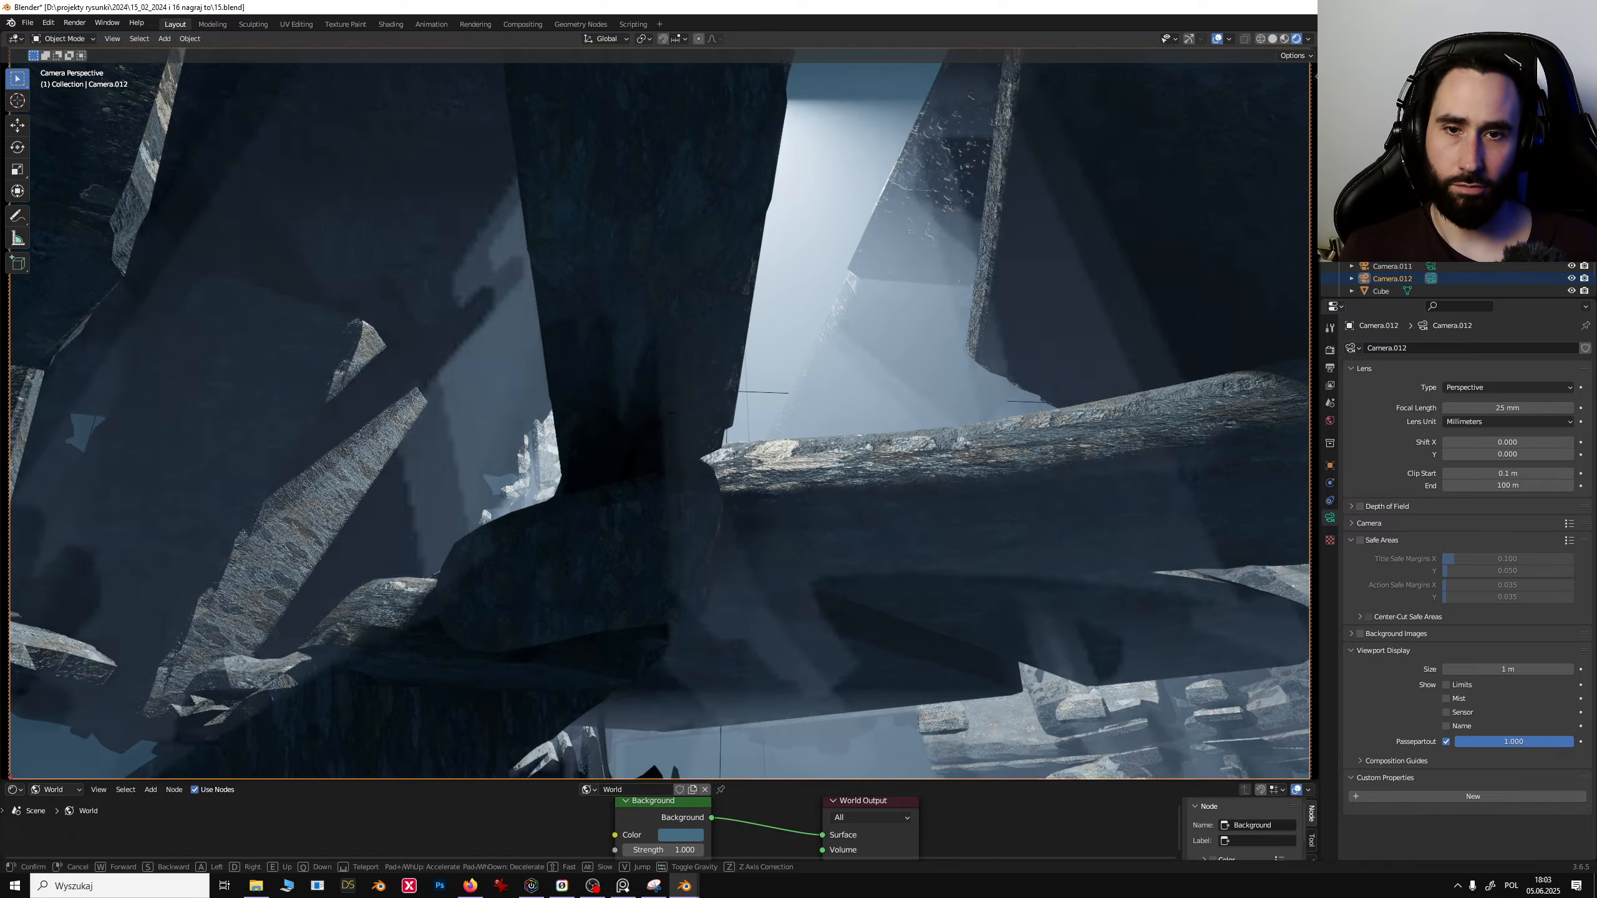
pyautogui.press('w')
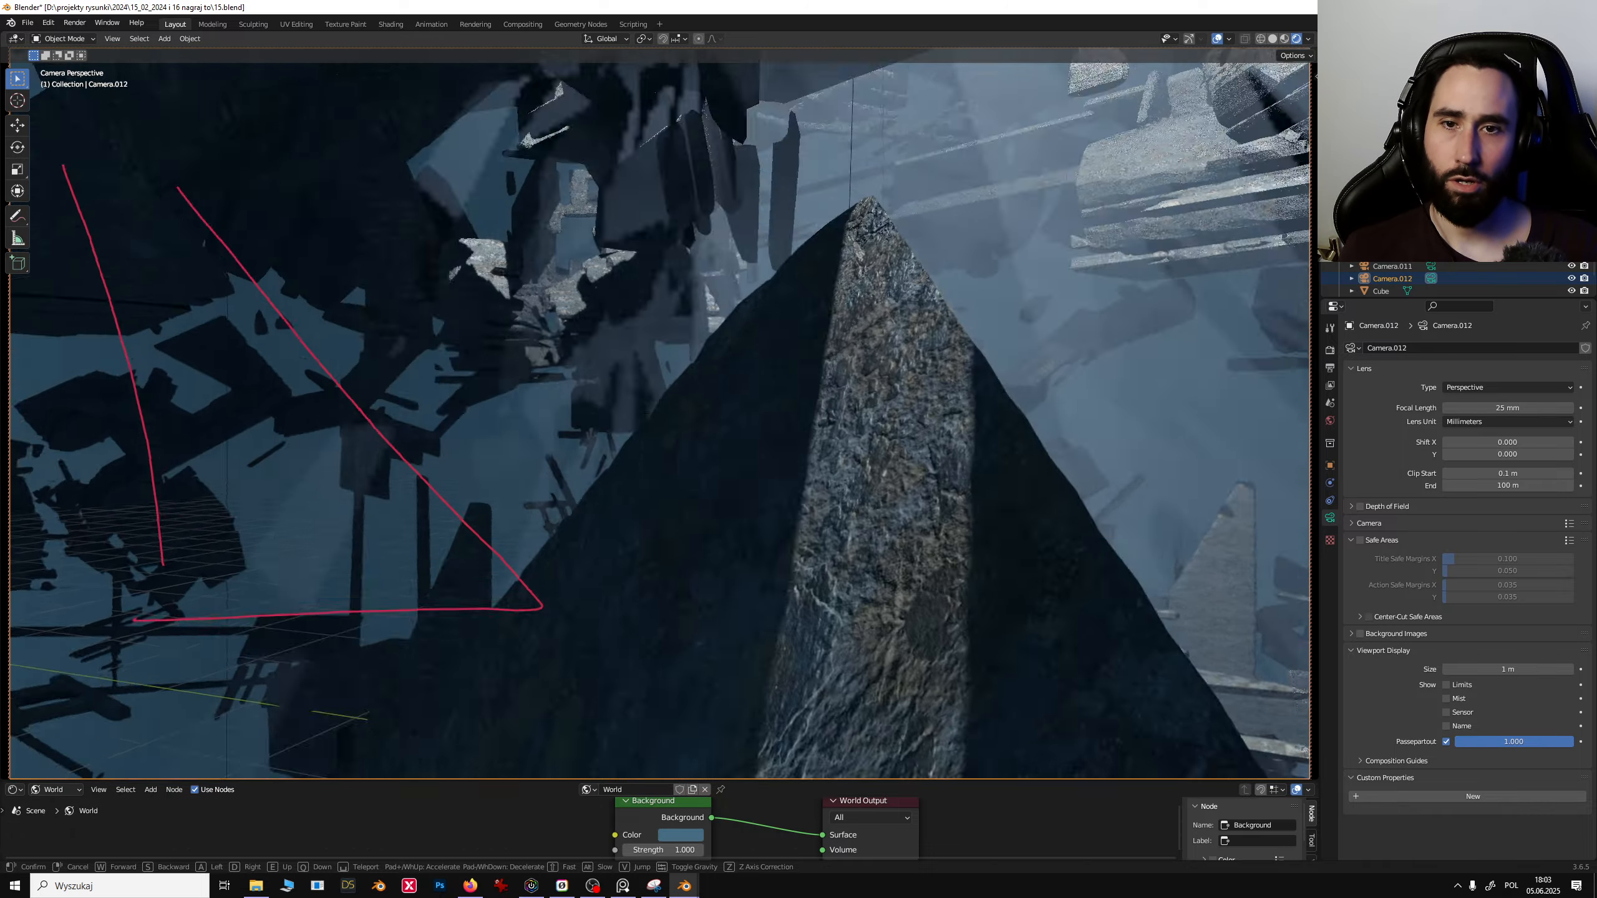
pyautogui.press('s')
pyautogui.press('w')
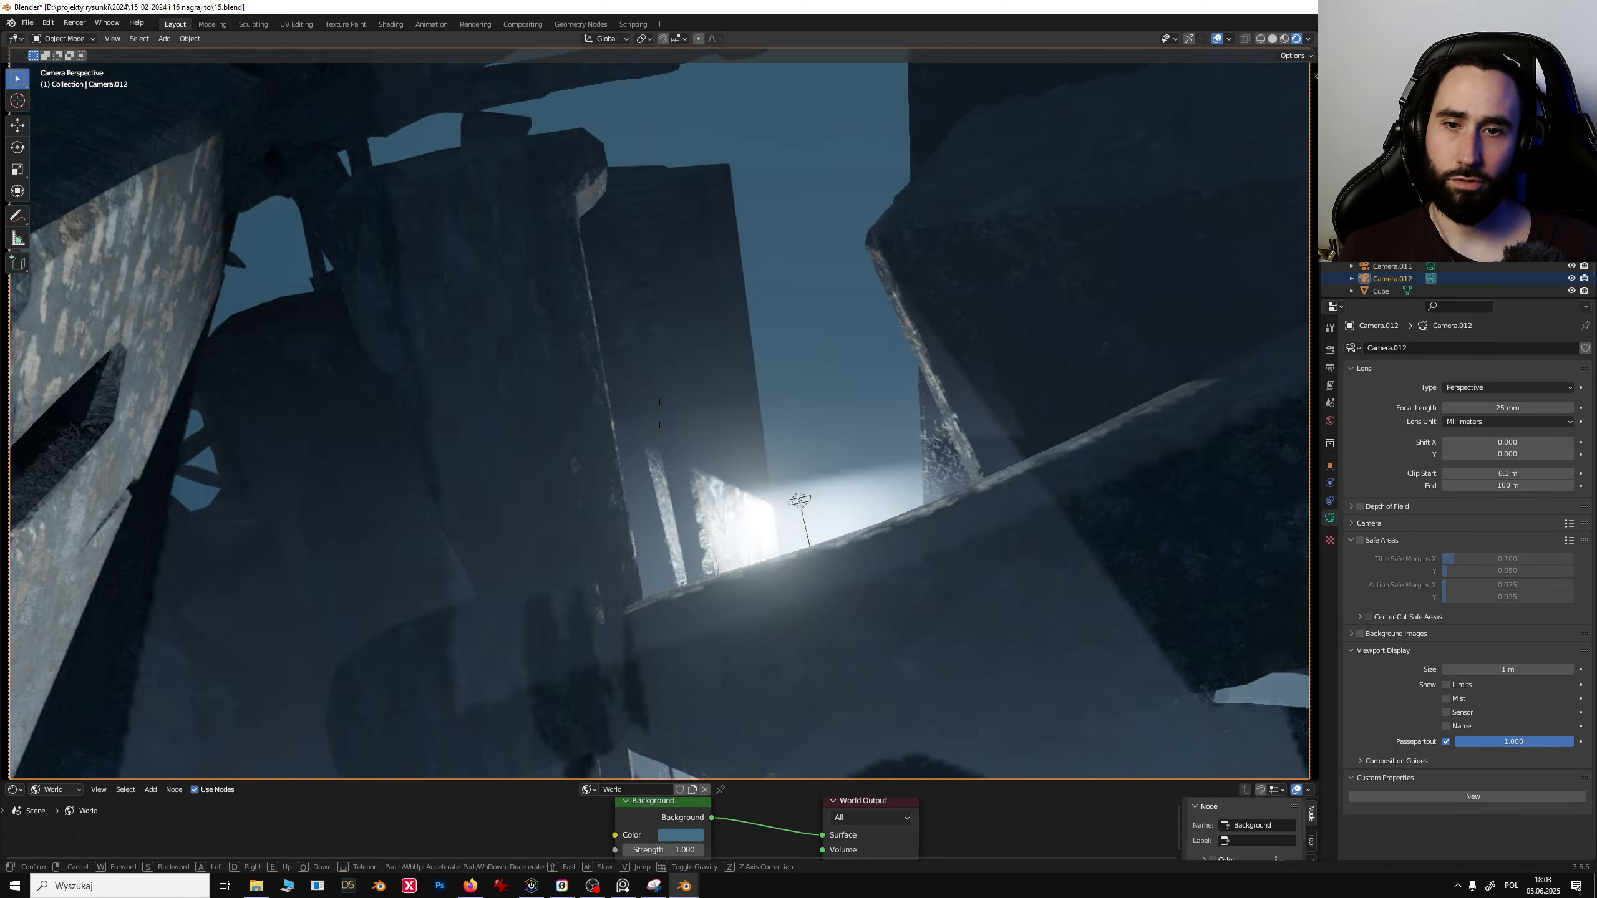
pyautogui.press('s')
pyautogui.press('w')
pyautogui.press('s')
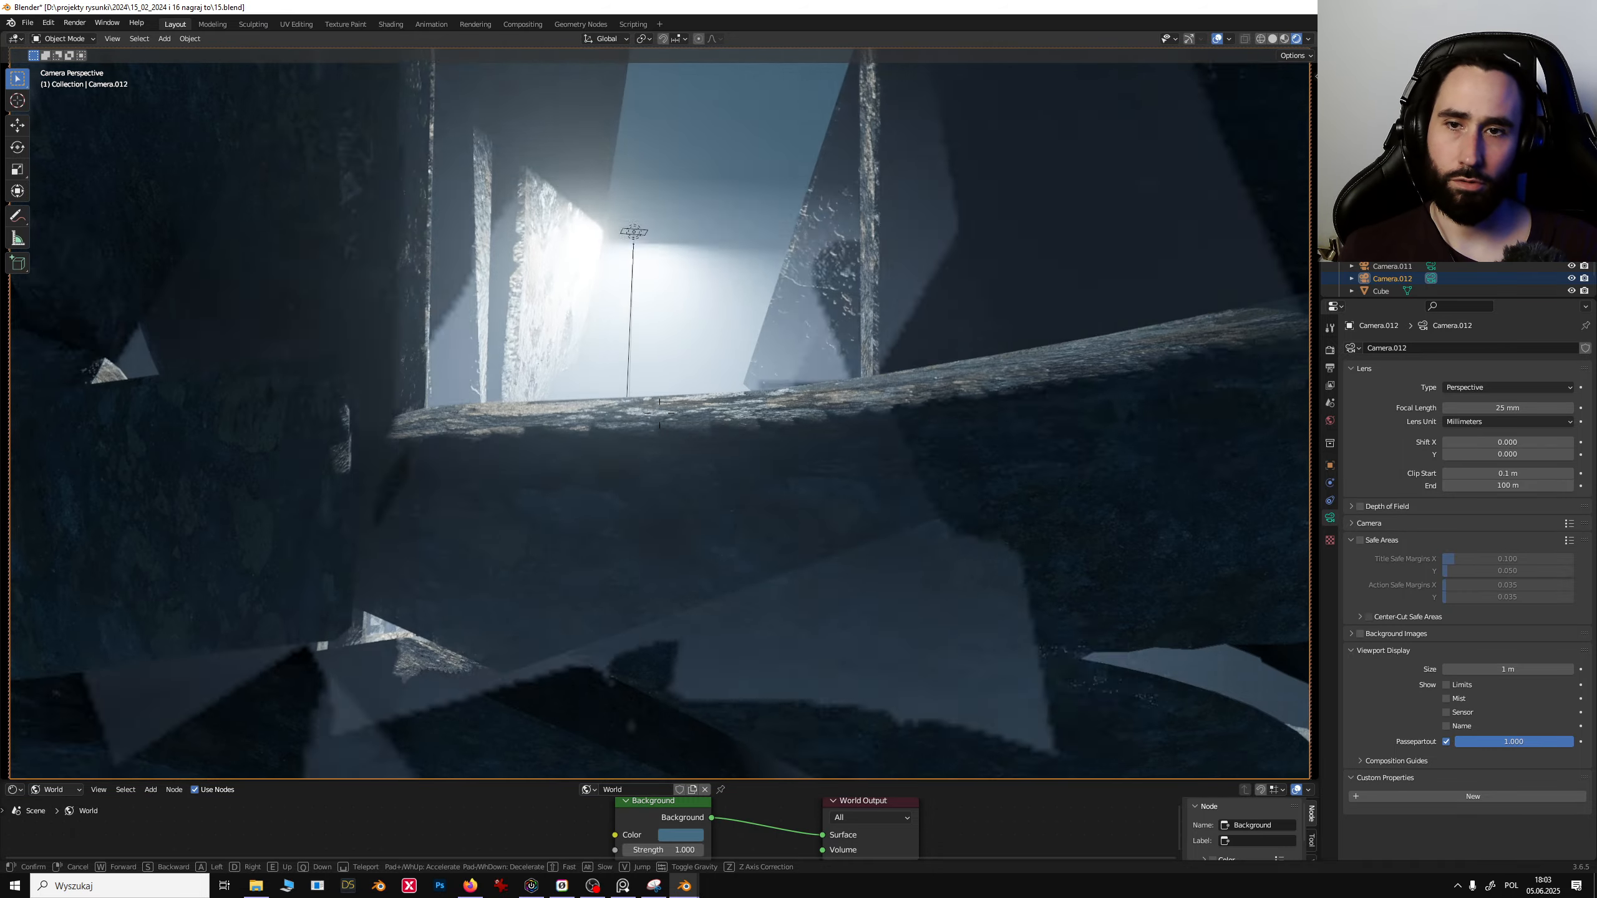
pyautogui.press('s')
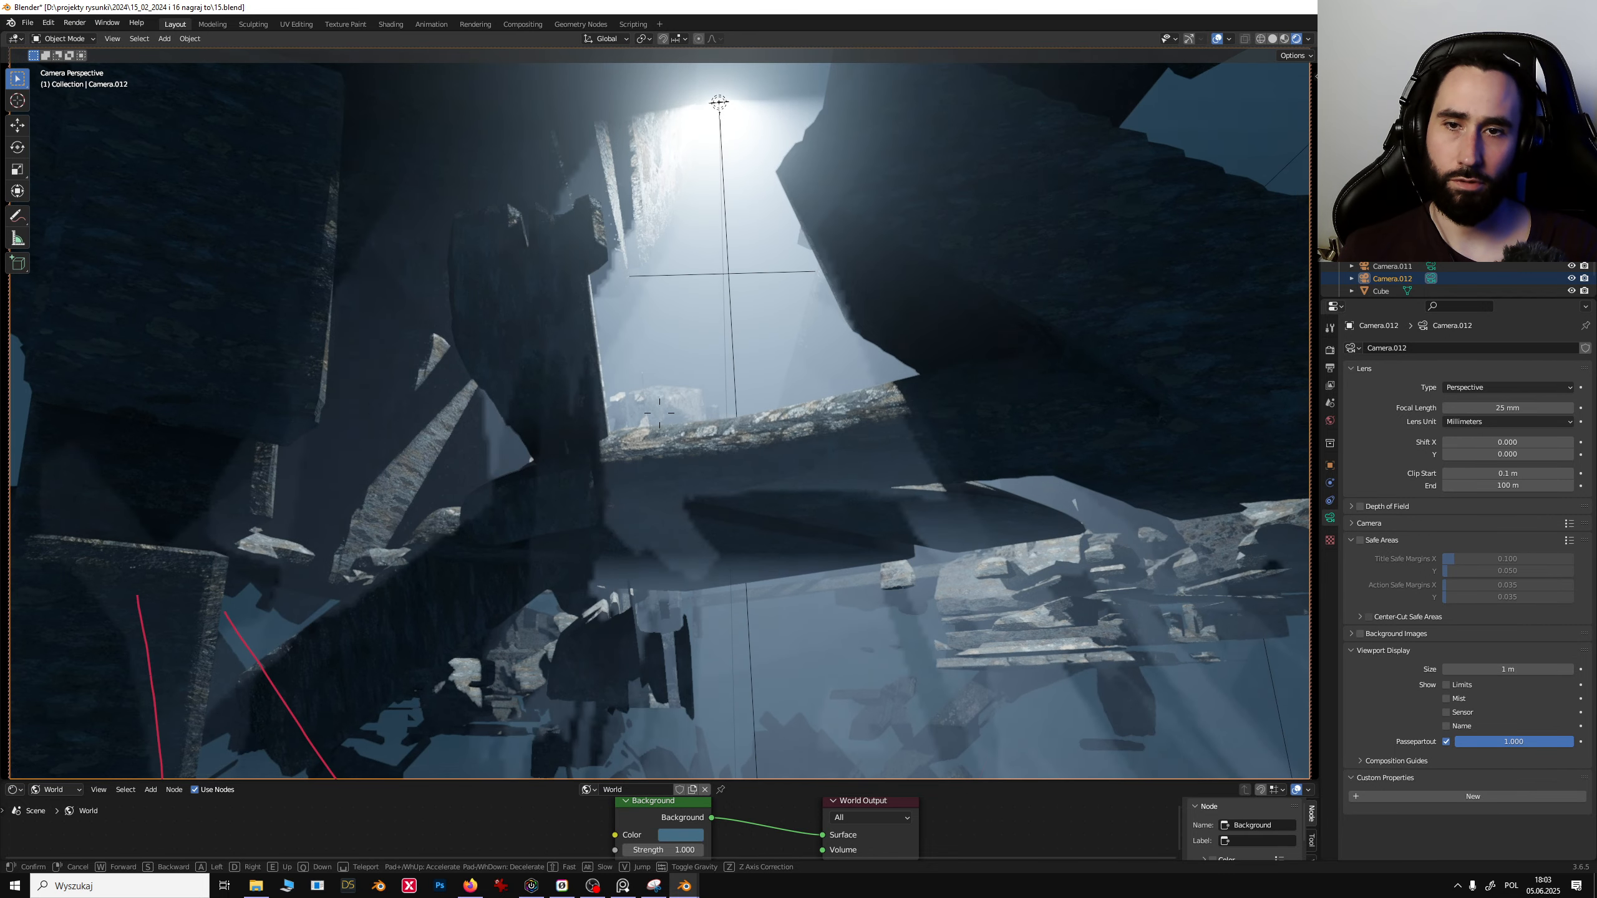
pyautogui.click(862, 329)
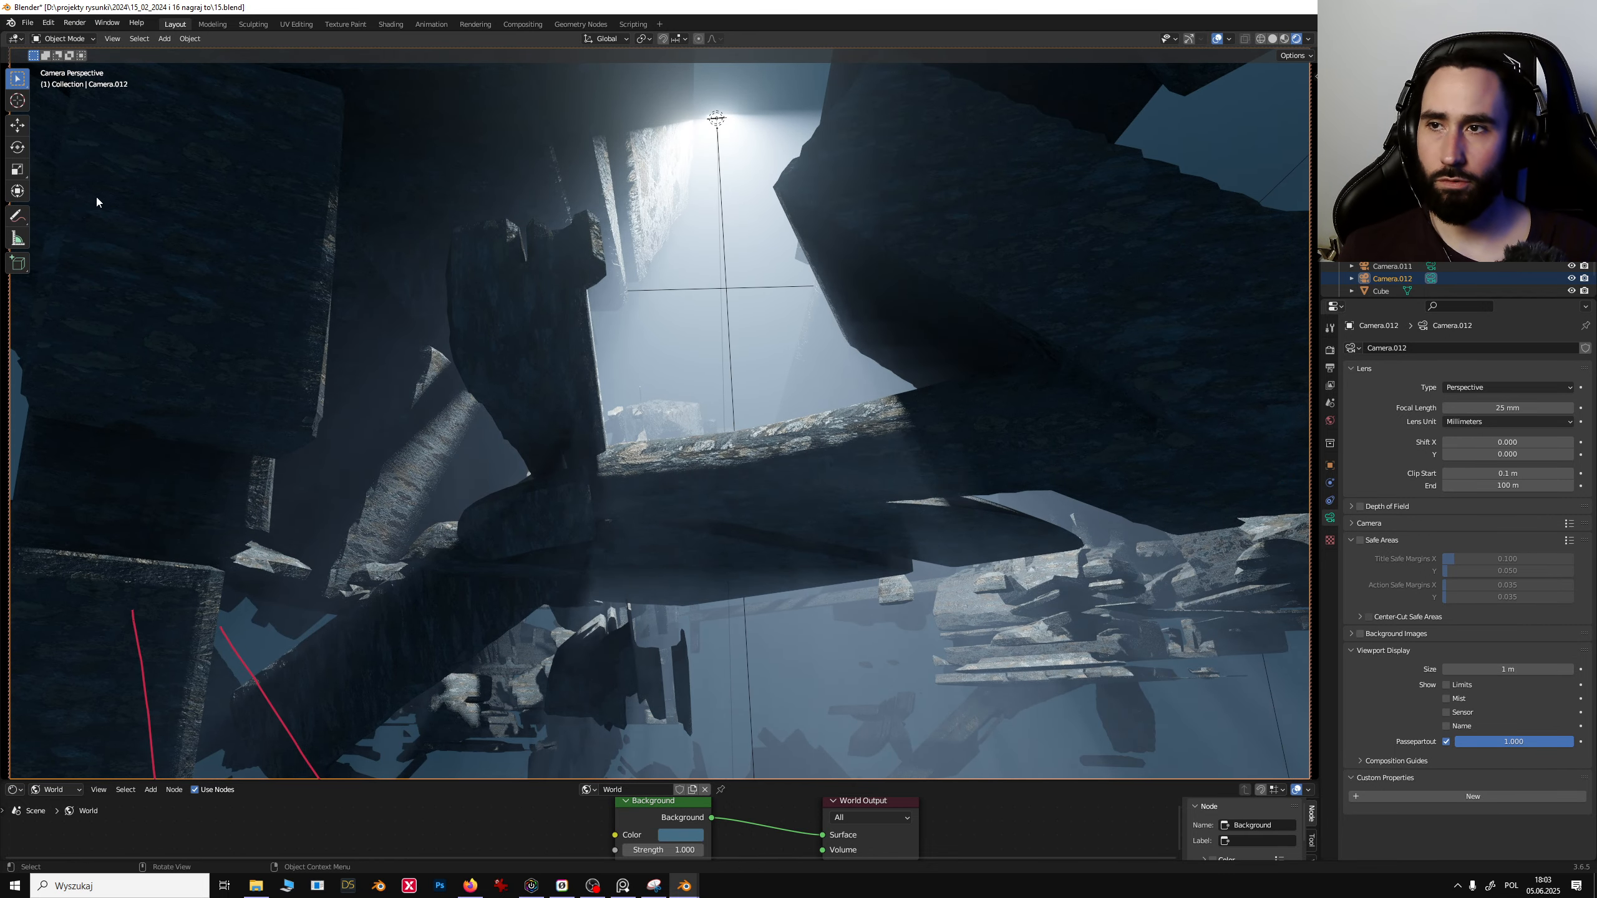
# - Save the blend file and draw a vertical annotation stroke down the light shaft
pyautogui.click(25, 214)
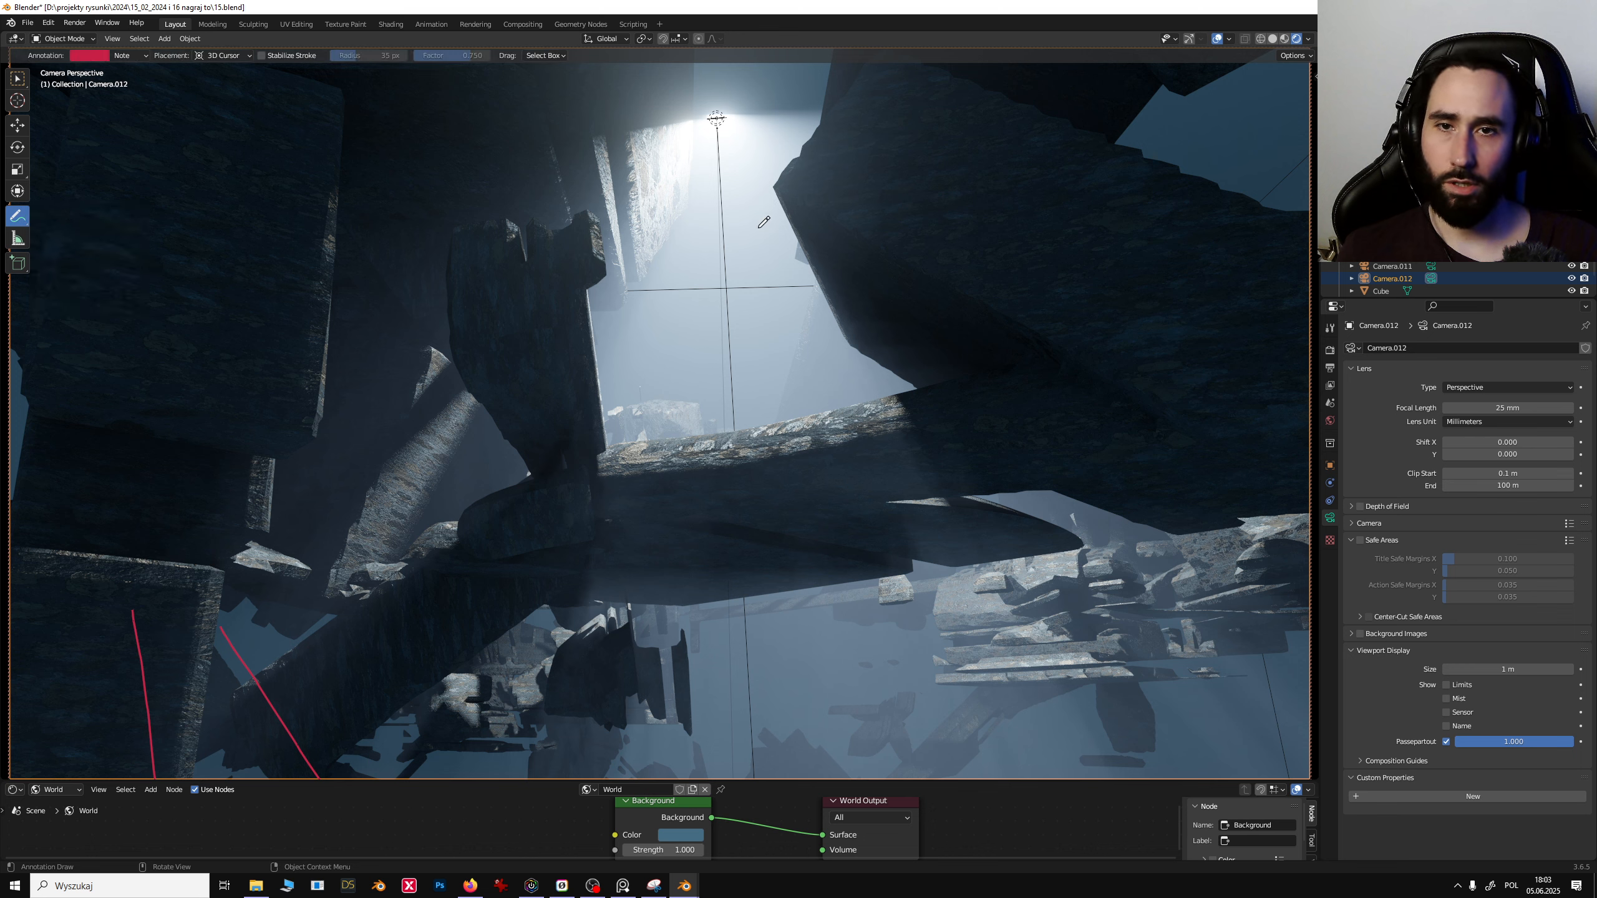
pyautogui.hotkey('ctrl', 'z')
pyautogui.hotkey('ctrl', 's')
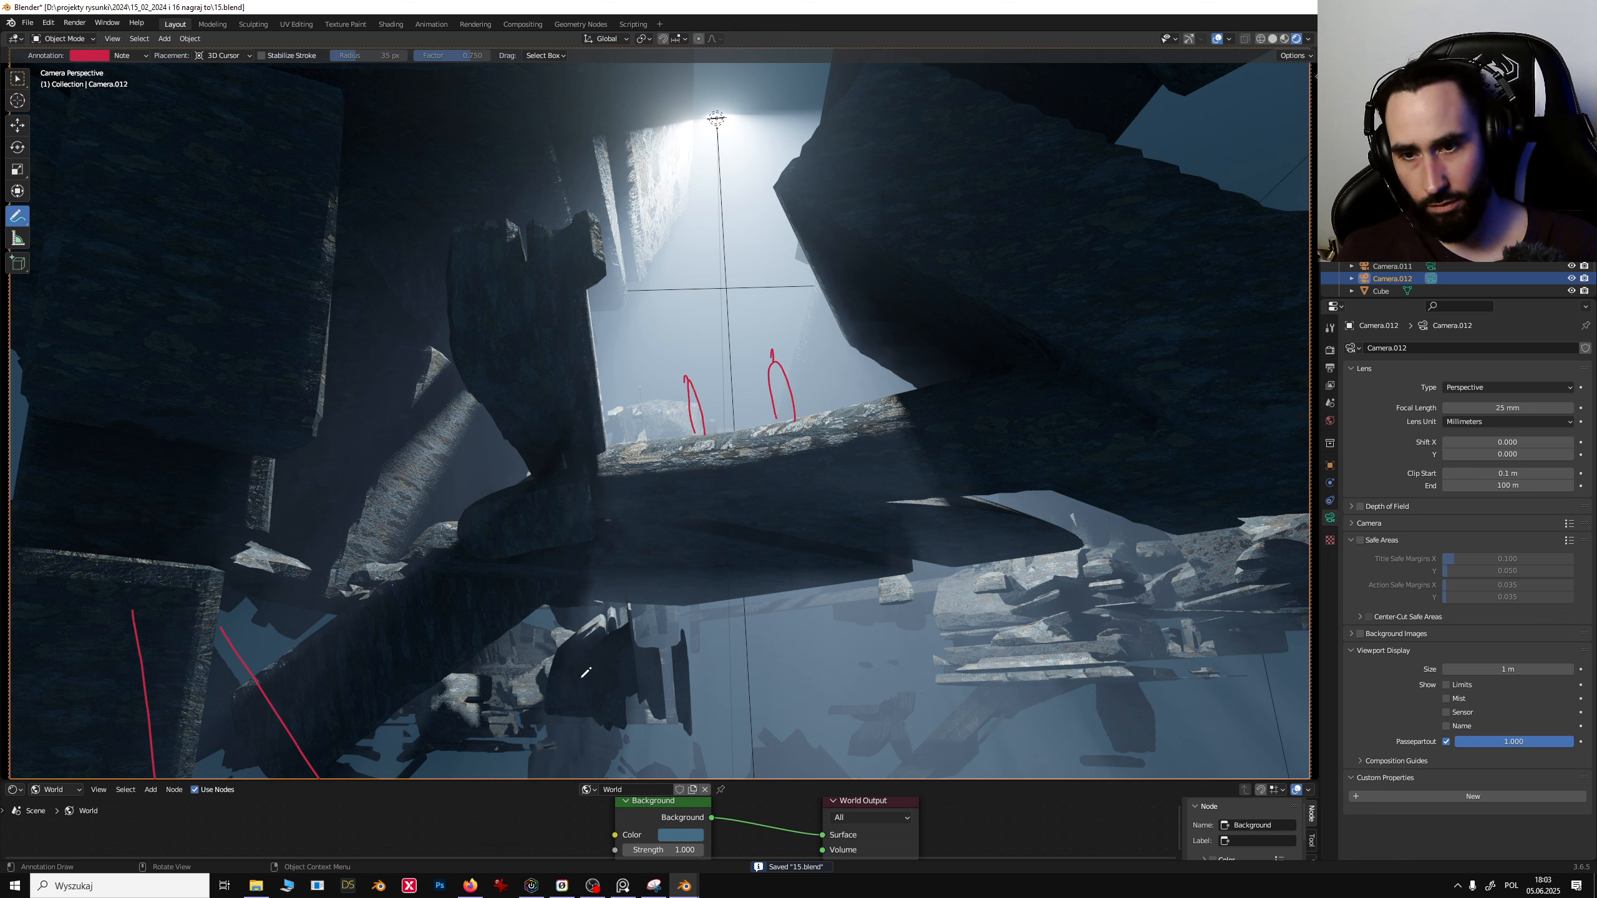
pyautogui.moveTo(712, 159); pyautogui.dragTo(720, 284)
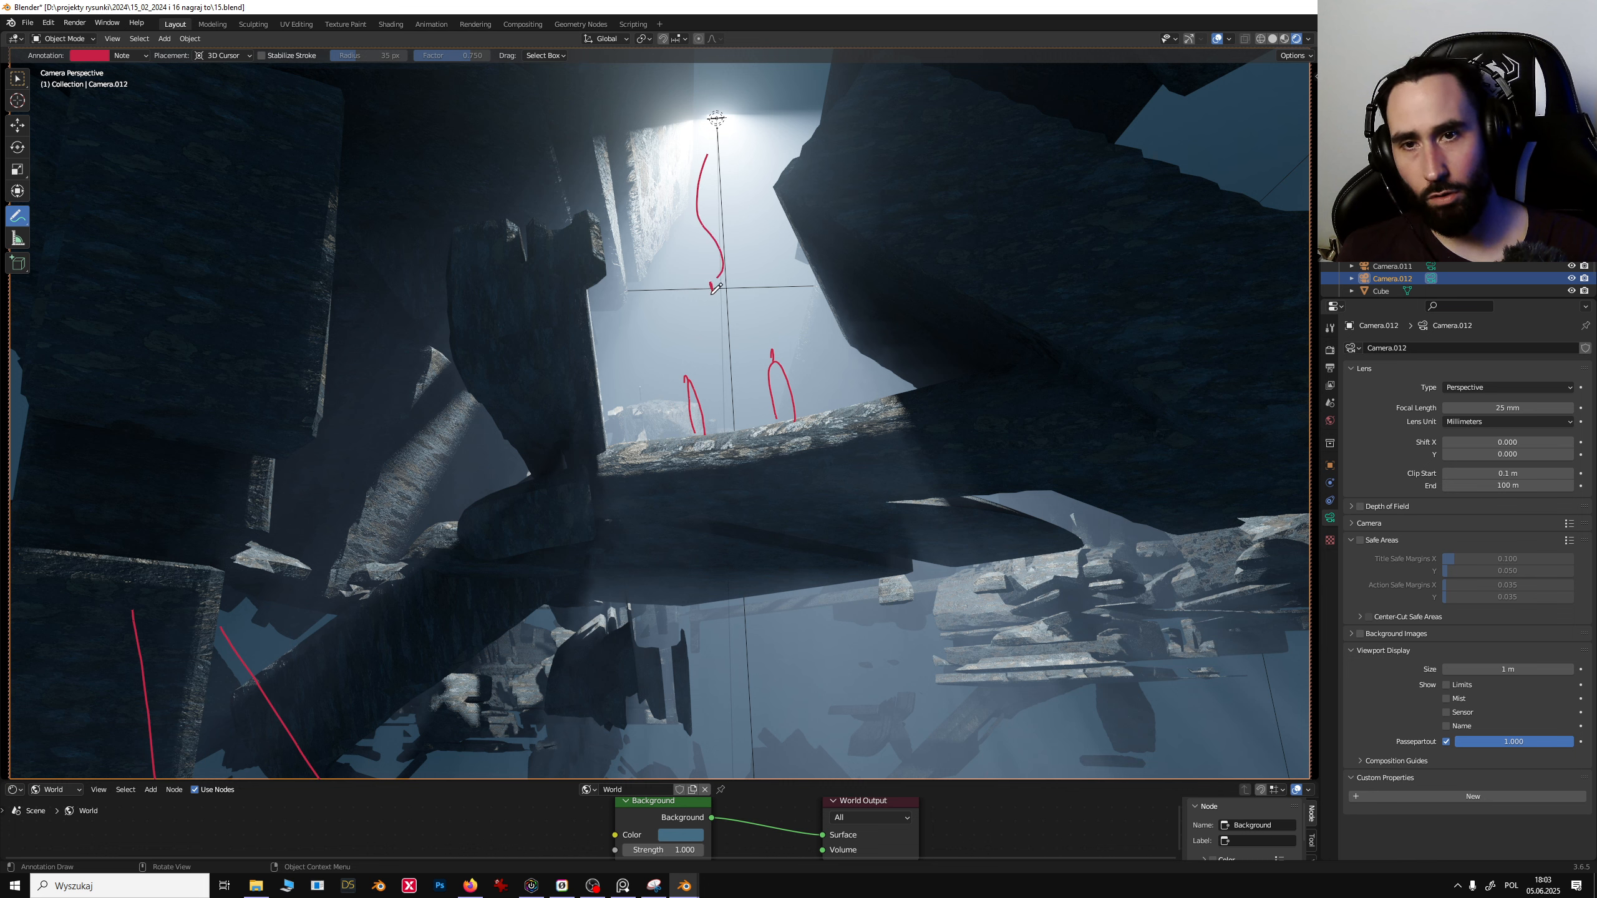
pyautogui.moveTo(650, 134)
pyautogui.mouseDown()
pyautogui.moveTo(690, 254)
pyautogui.moveTo(826, 115)
pyautogui.mouseUp()
pyautogui.moveTo(804, 140)
pyautogui.mouseDown()
pyautogui.moveTo(771, 254)
pyautogui.moveTo(670, 269)
pyautogui.mouseUp()
pyautogui.moveTo(725, 101); pyautogui.dragTo(558, 302)
pyautogui.hotkey('ctrl', 'z')
pyautogui.hotkey('ctrl', 'z')
pyautogui.hotkey('ctrl', 'z')
pyautogui.hotkey('ctrl', 'z')
pyautogui.hotkey('ctrl', 'z')
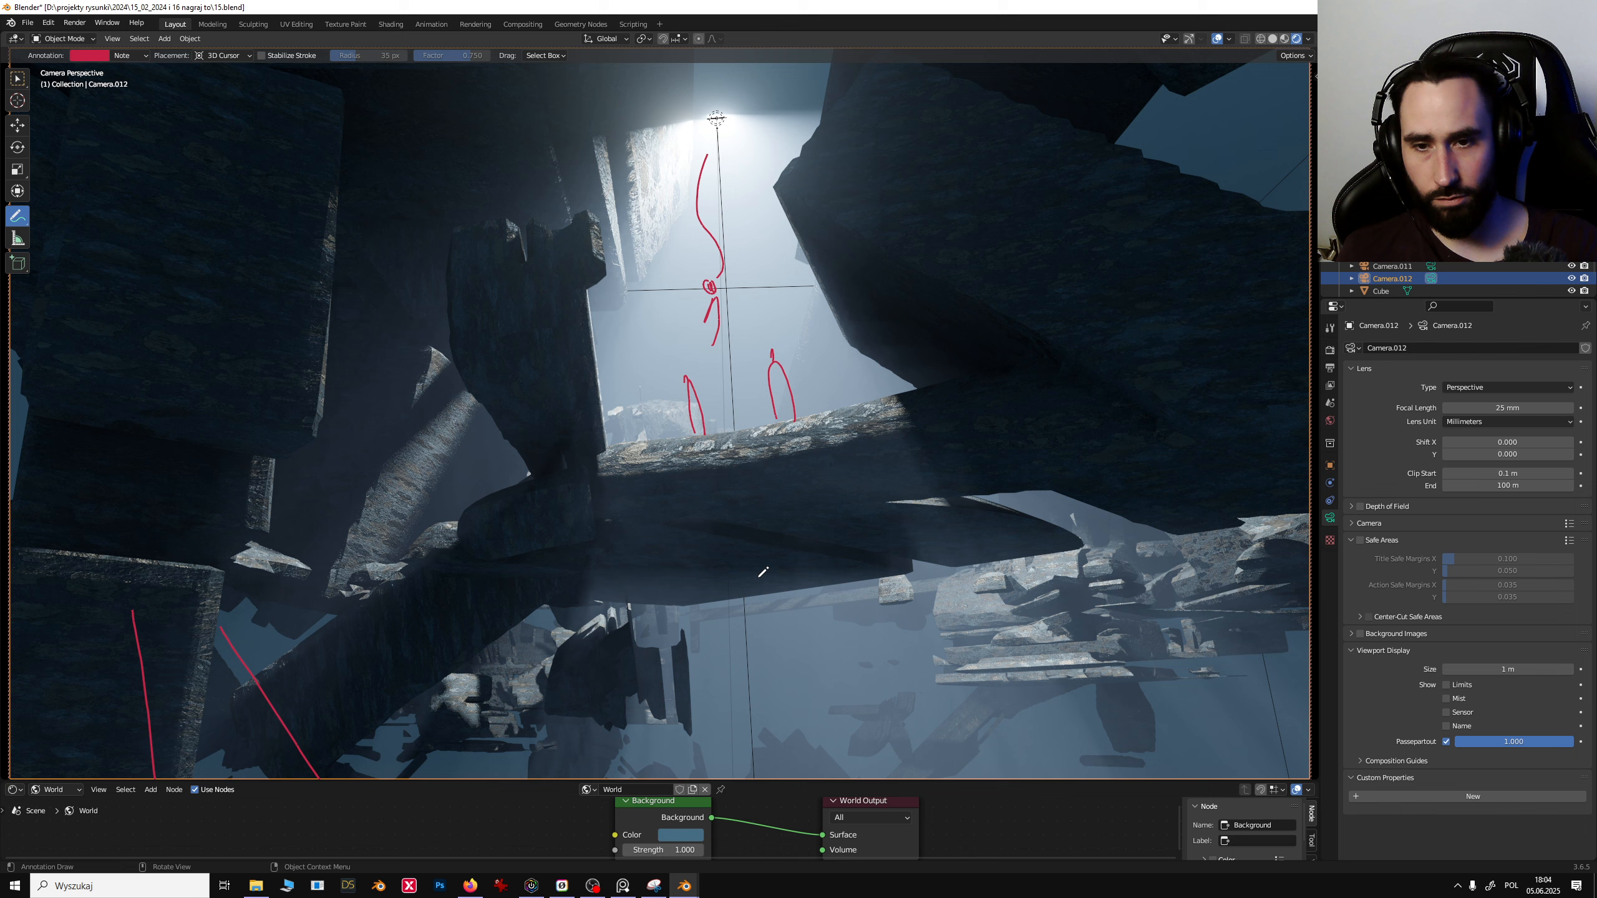
# - Undo the last three annotation strokes and switch to the Move tool
pyautogui.hotkey('ctrl', 'z')
pyautogui.hotkey('ctrl', 'z')
pyautogui.hotkey('ctrl', 'z')
pyautogui.hotkey('ctrl', 'z')
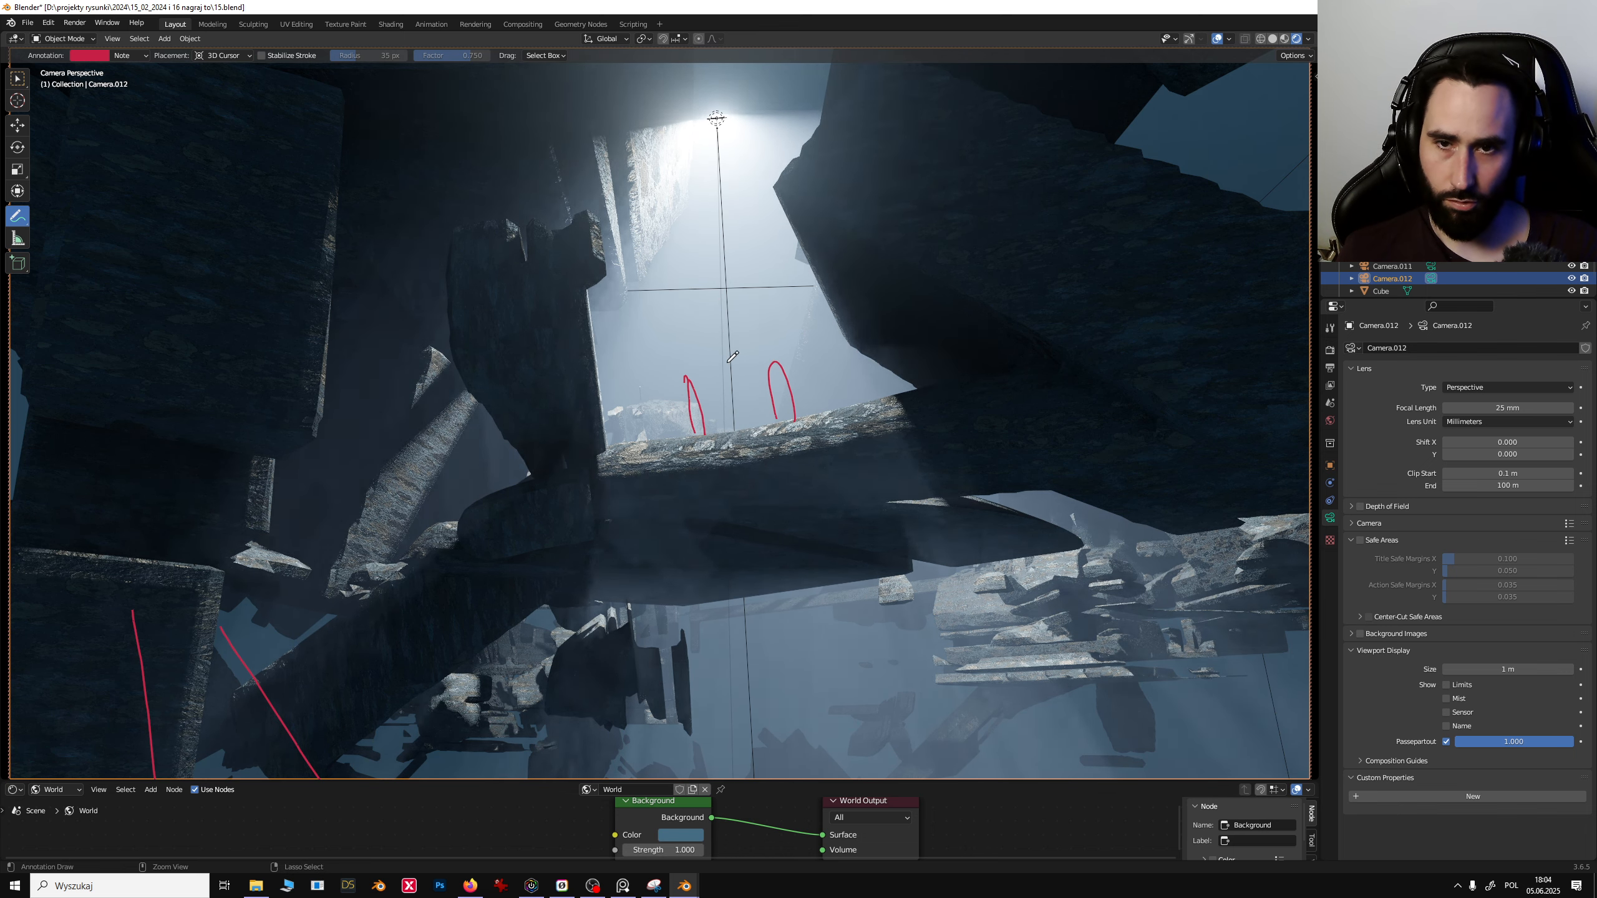
pyautogui.click(18, 101)
pyautogui.click(17, 126)
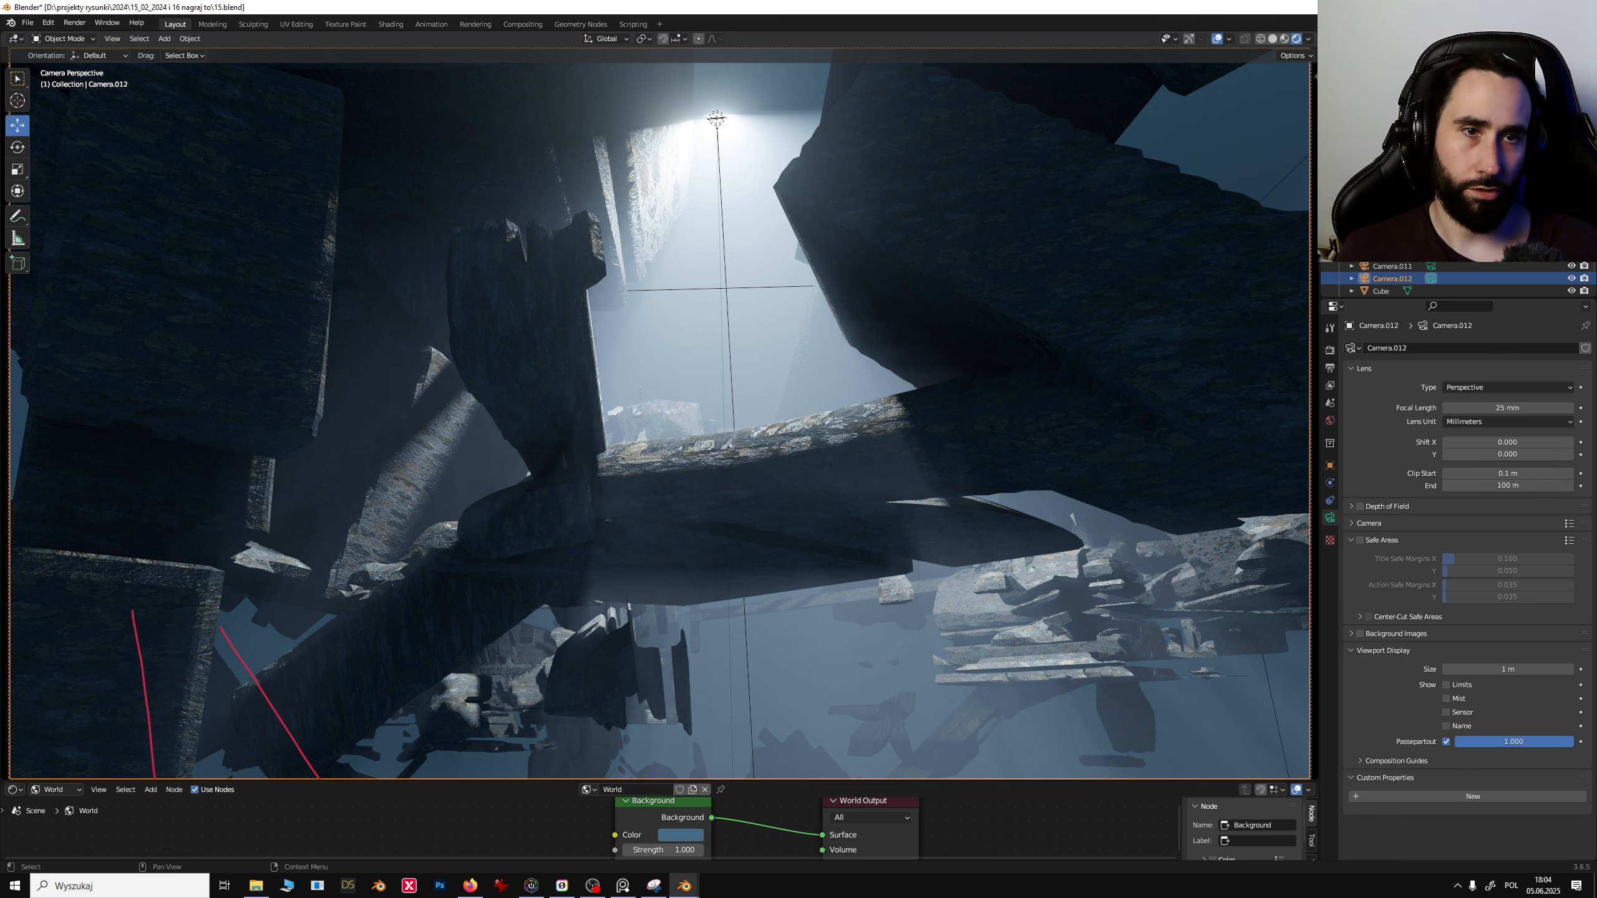
# - Switch the viewport to the Camera.001 view and shift its framing slightly
pyautogui.click(1392, 129)
pyautogui.click(1392, 141)
pyautogui.click(1431, 141)
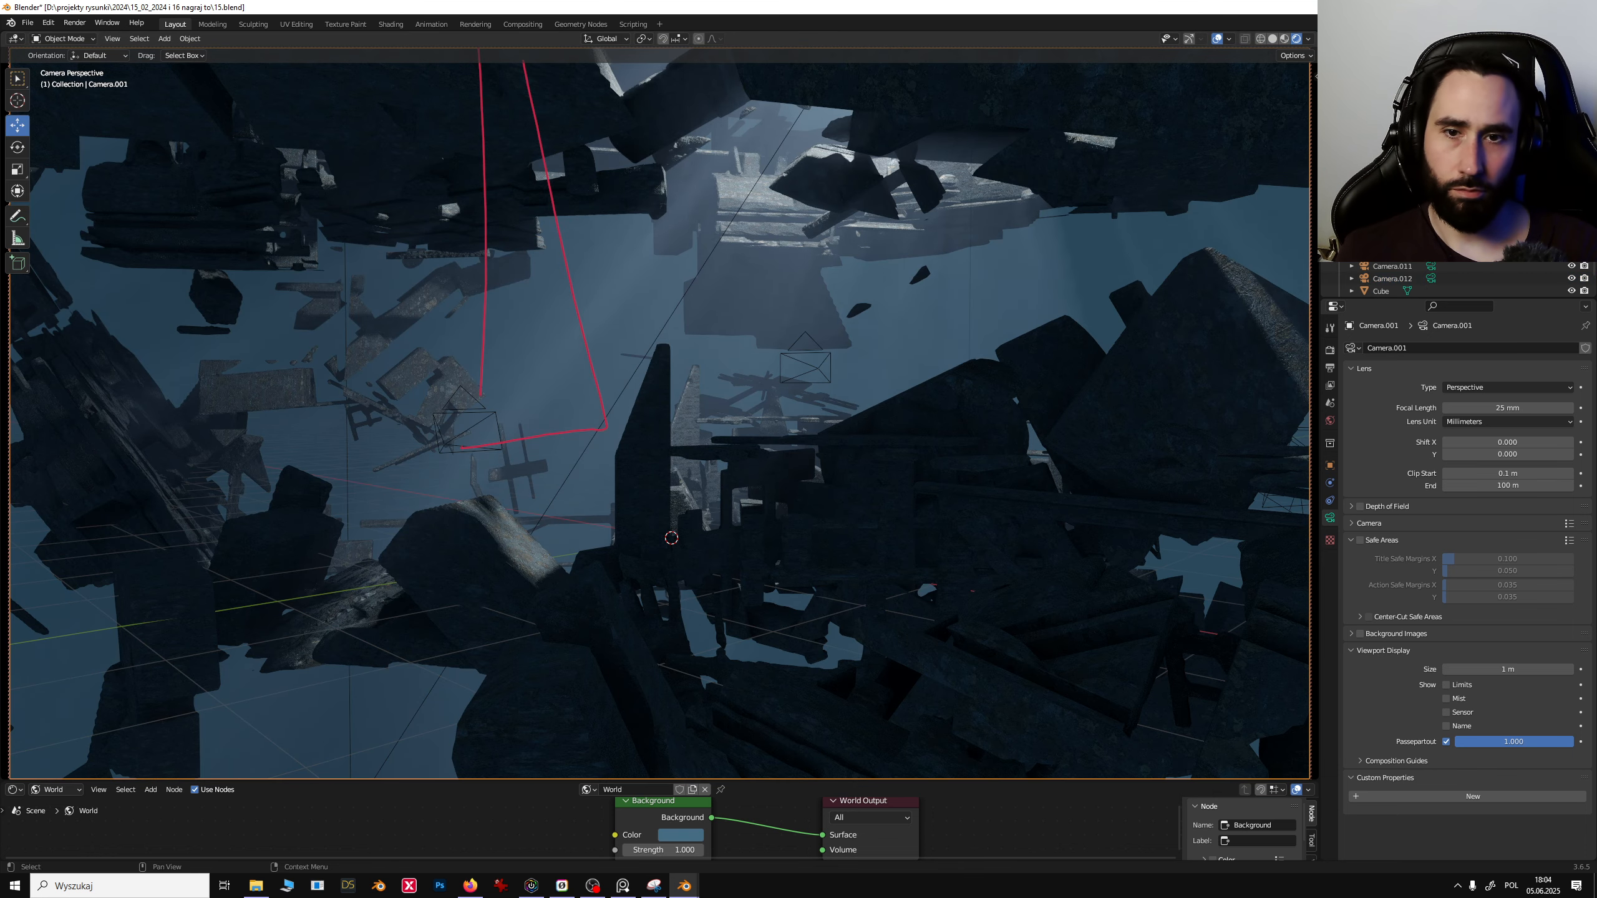
pyautogui.click(1171, 421)
pyautogui.click(1392, 142)
pyautogui.moveTo(872, 364); pyautogui.dragTo(734, 443, button='middle')
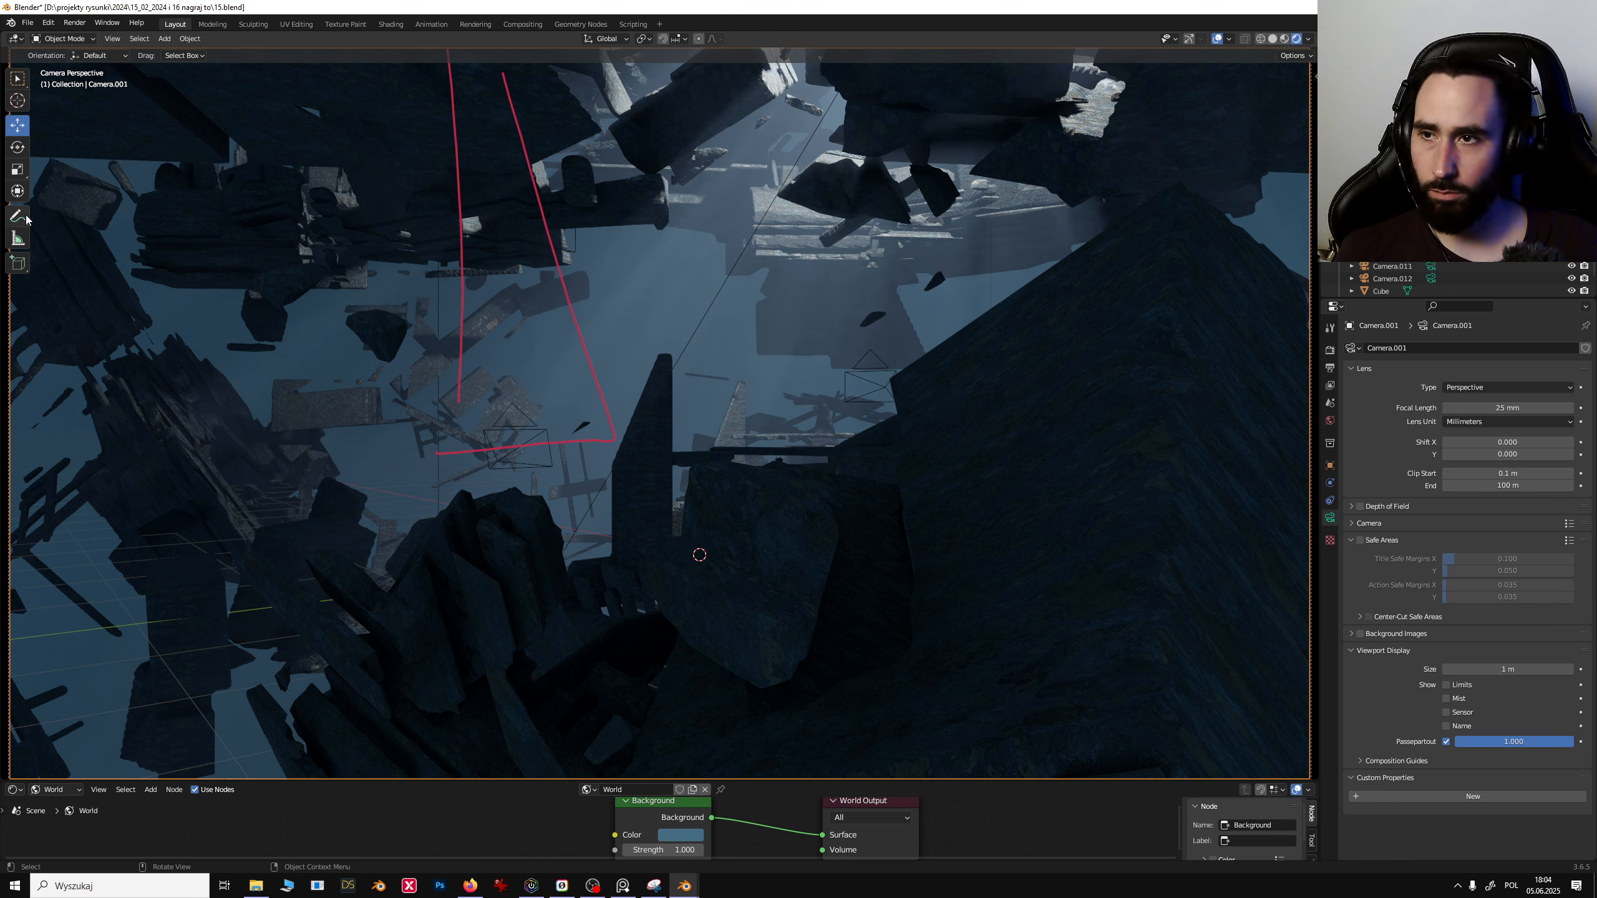
# - Erase the red annotation lines in the Camera.001 view with the Annotate Eraser
pyautogui.moveTo(26, 219); pyautogui.dragTo(104, 302)
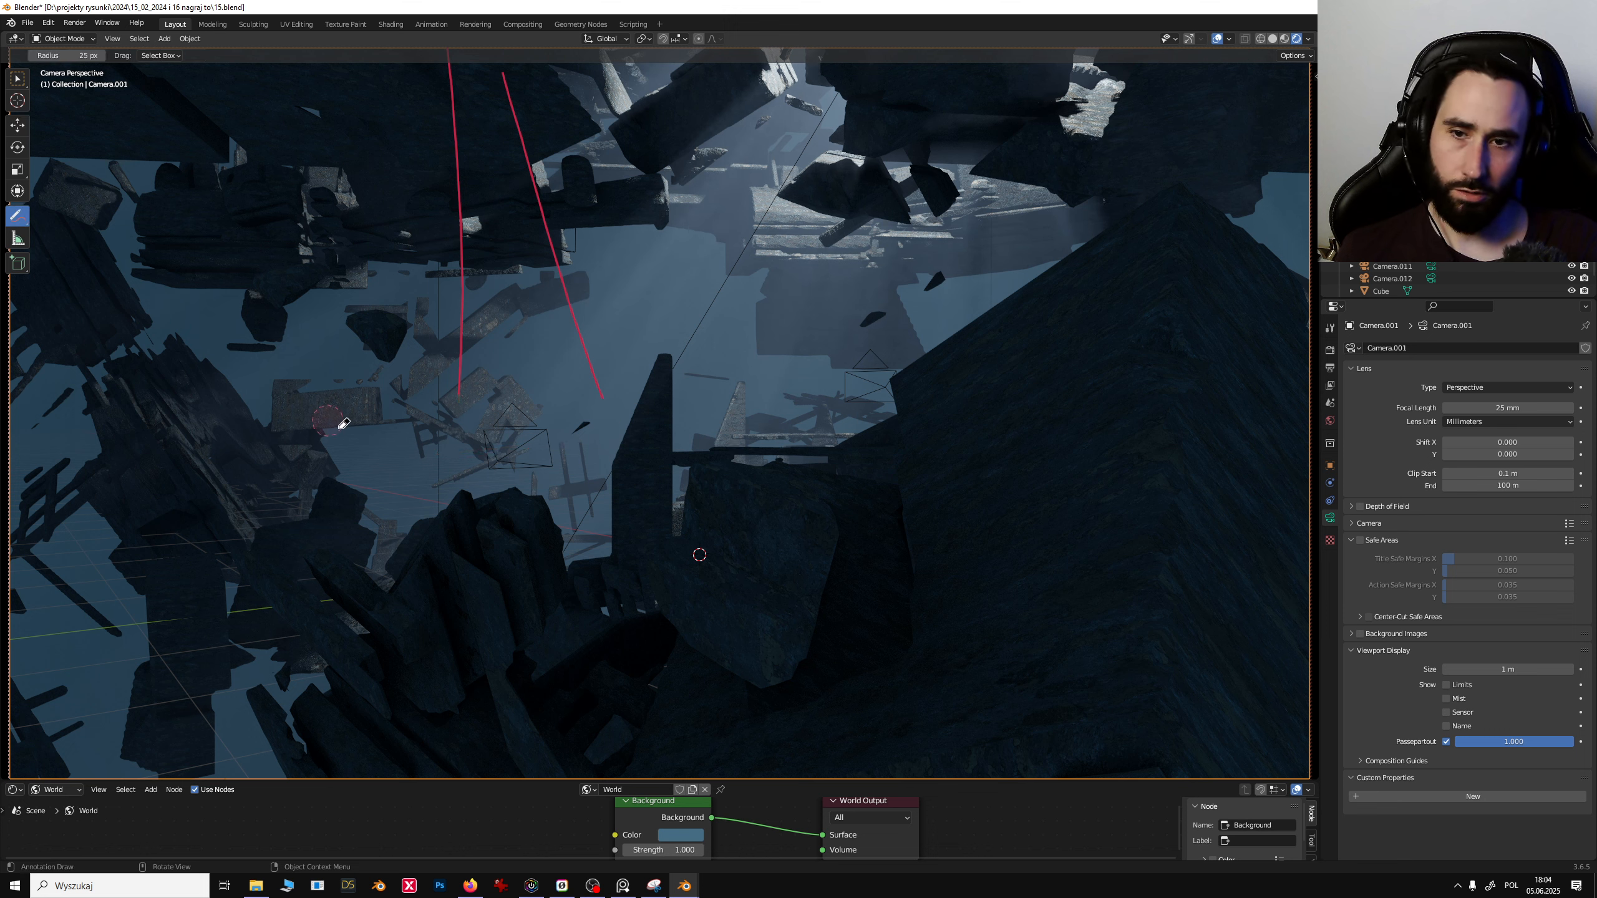
pyautogui.moveTo(410, 360)
pyautogui.mouseDown()
pyautogui.moveTo(493, 154)
pyautogui.moveTo(534, 106)
pyautogui.moveTo(439, 255)
pyautogui.moveTo(552, 240)
pyautogui.mouseUp()
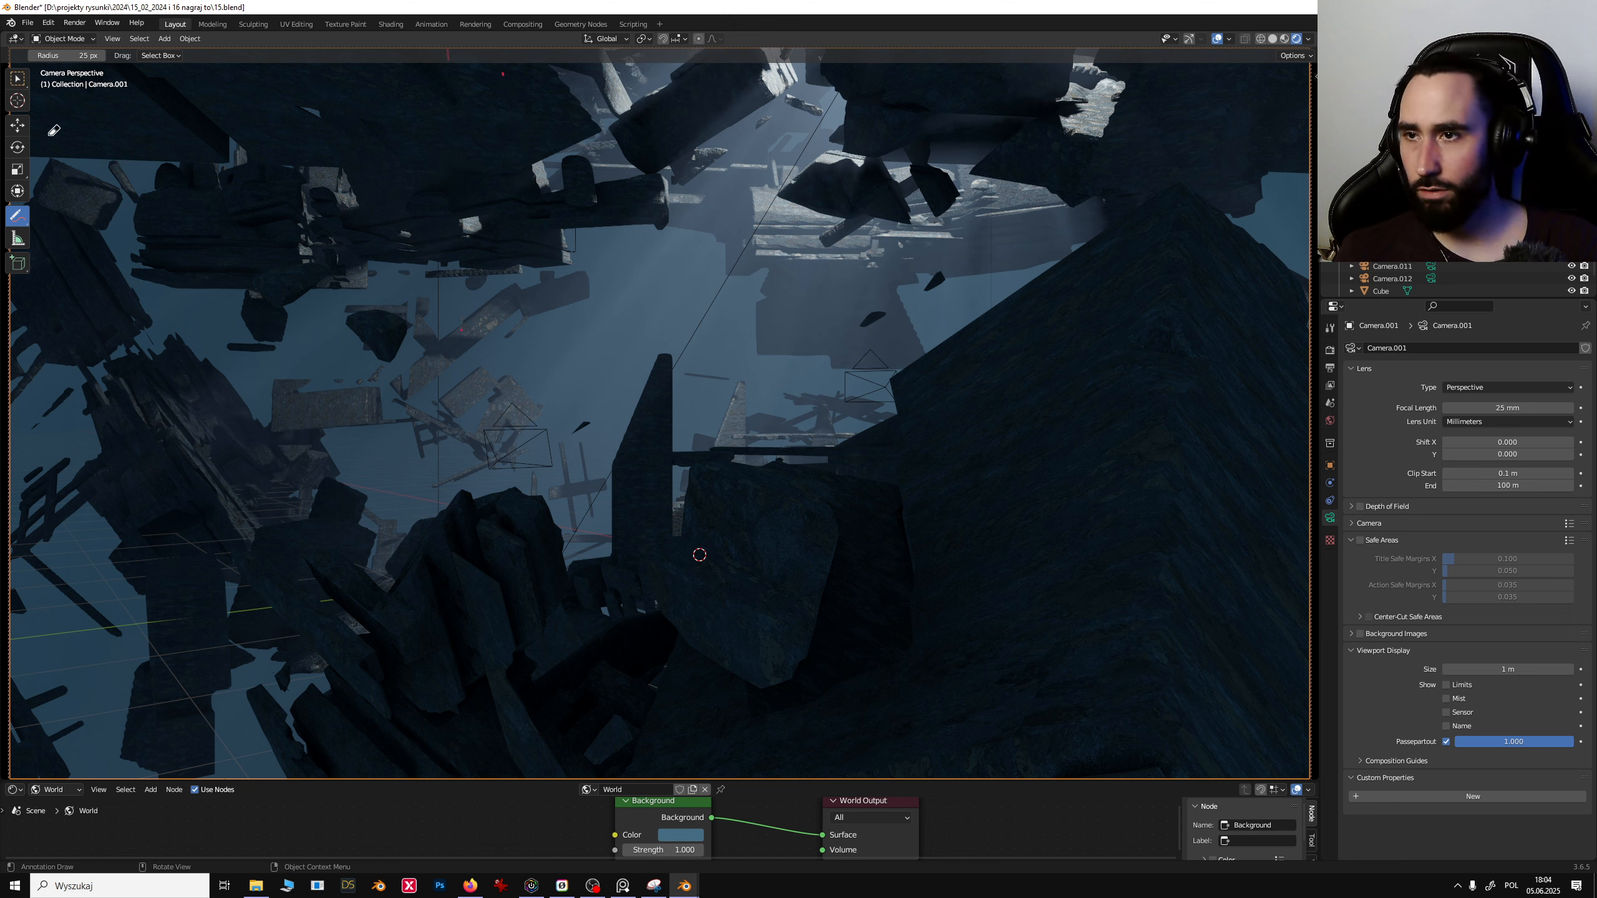
# - Sketch annotation strokes over the light shaft and debris, then undo the last two strokes
pyautogui.moveTo(18, 223)
pyautogui.mouseDown()
pyautogui.moveTo(48, 205)
pyautogui.moveTo(88, 216)
pyautogui.mouseUp()
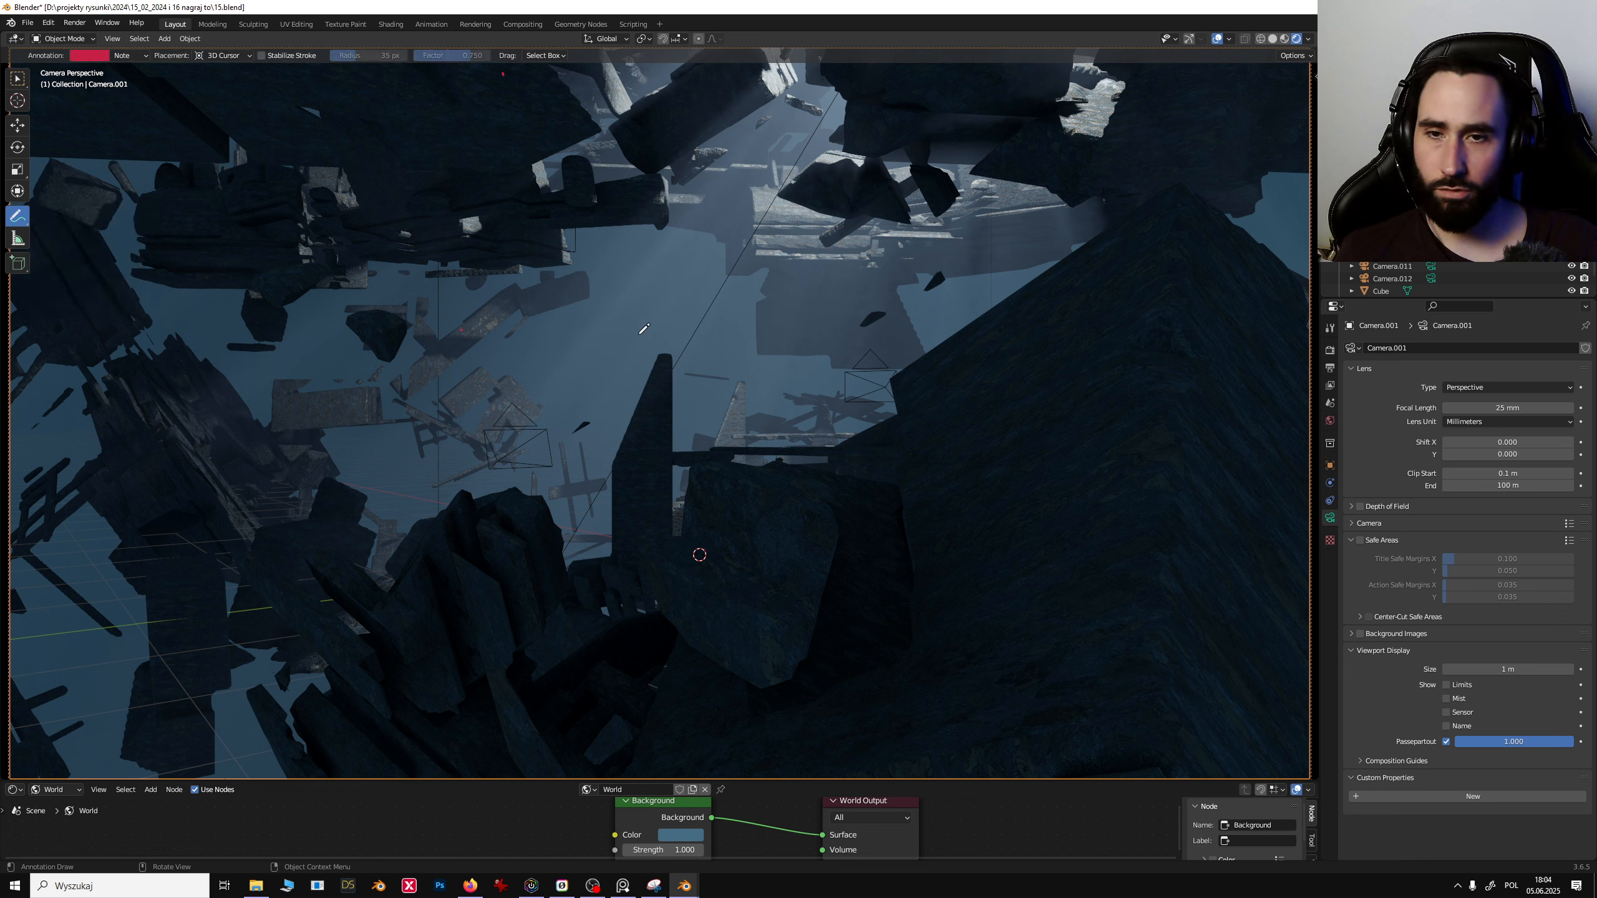
pyautogui.moveTo(972, 320); pyautogui.dragTo(785, 475)
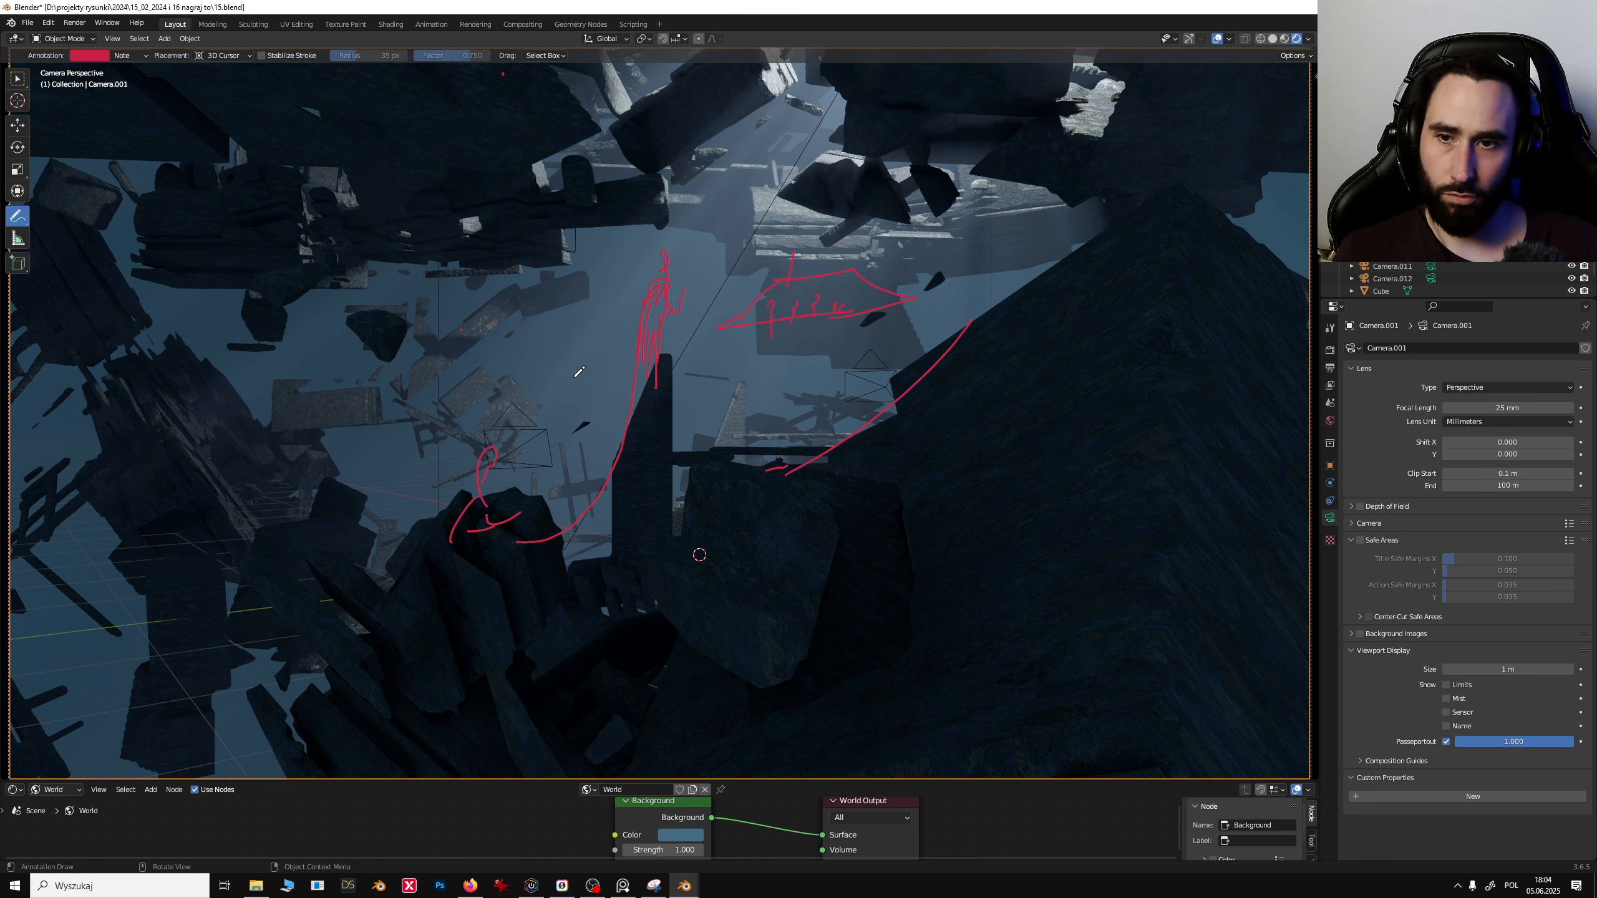
pyautogui.hotkey('ctrl', 'z')
pyautogui.hotkey('ctrl', 'z')
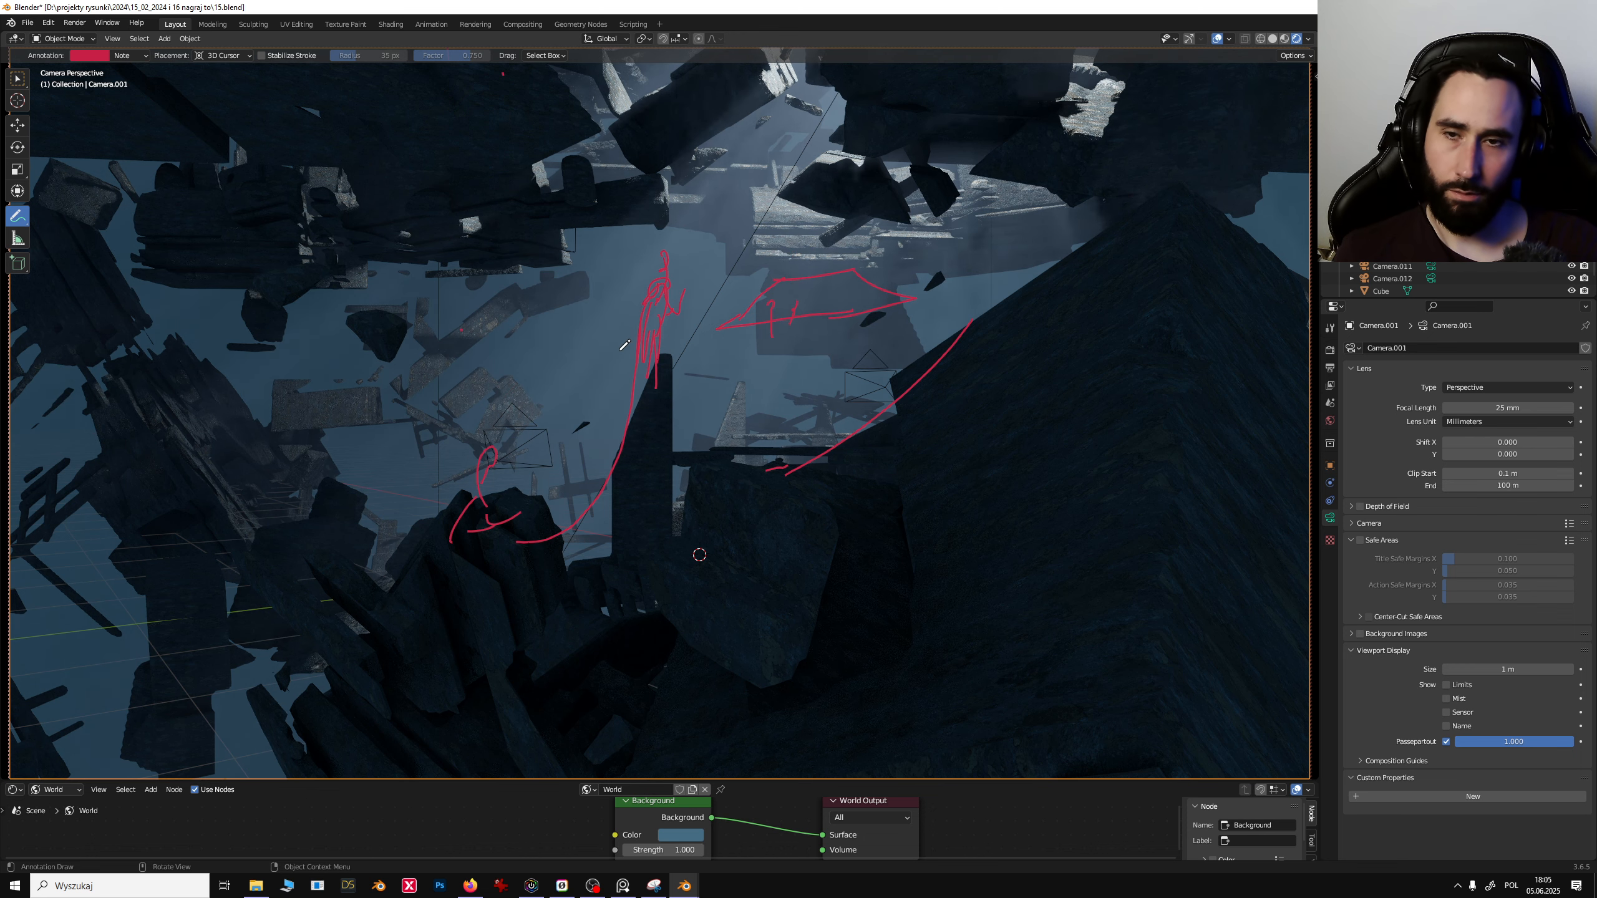
# - Erase all remaining annotation strokes with the Annotate Eraser
pyautogui.moveTo(16, 217); pyautogui.dragTo(76, 295)
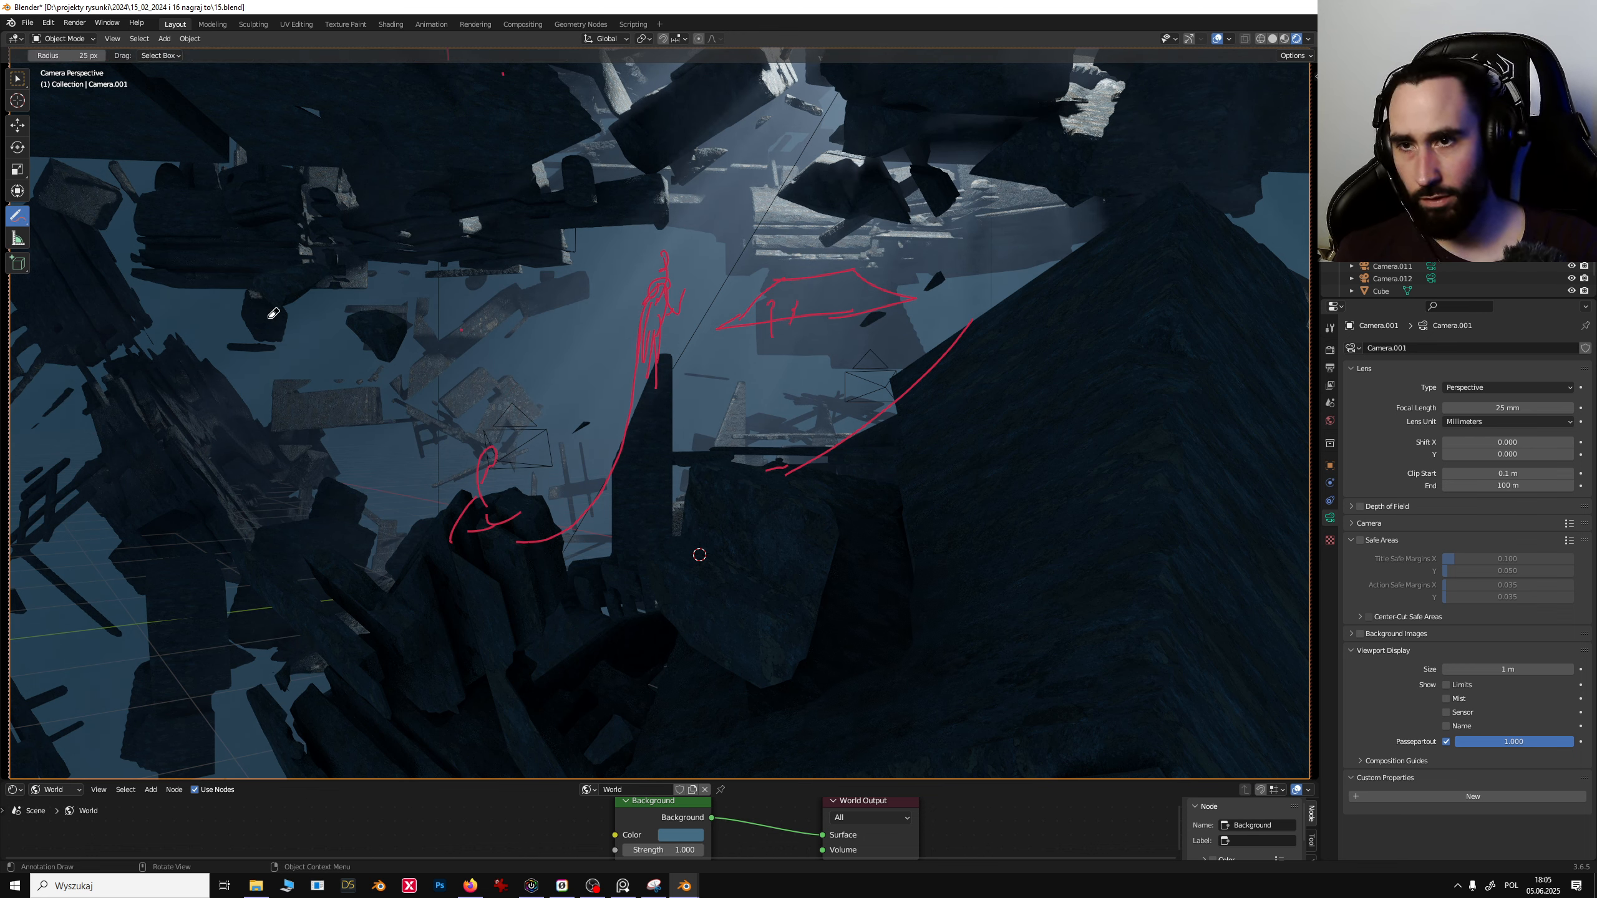
pyautogui.moveTo(369, 454)
pyautogui.mouseDown()
pyautogui.moveTo(648, 484)
pyautogui.moveTo(462, 528)
pyautogui.moveTo(589, 416)
pyautogui.mouseUp()
pyautogui.moveTo(585, 478); pyautogui.dragTo(1007, 288)
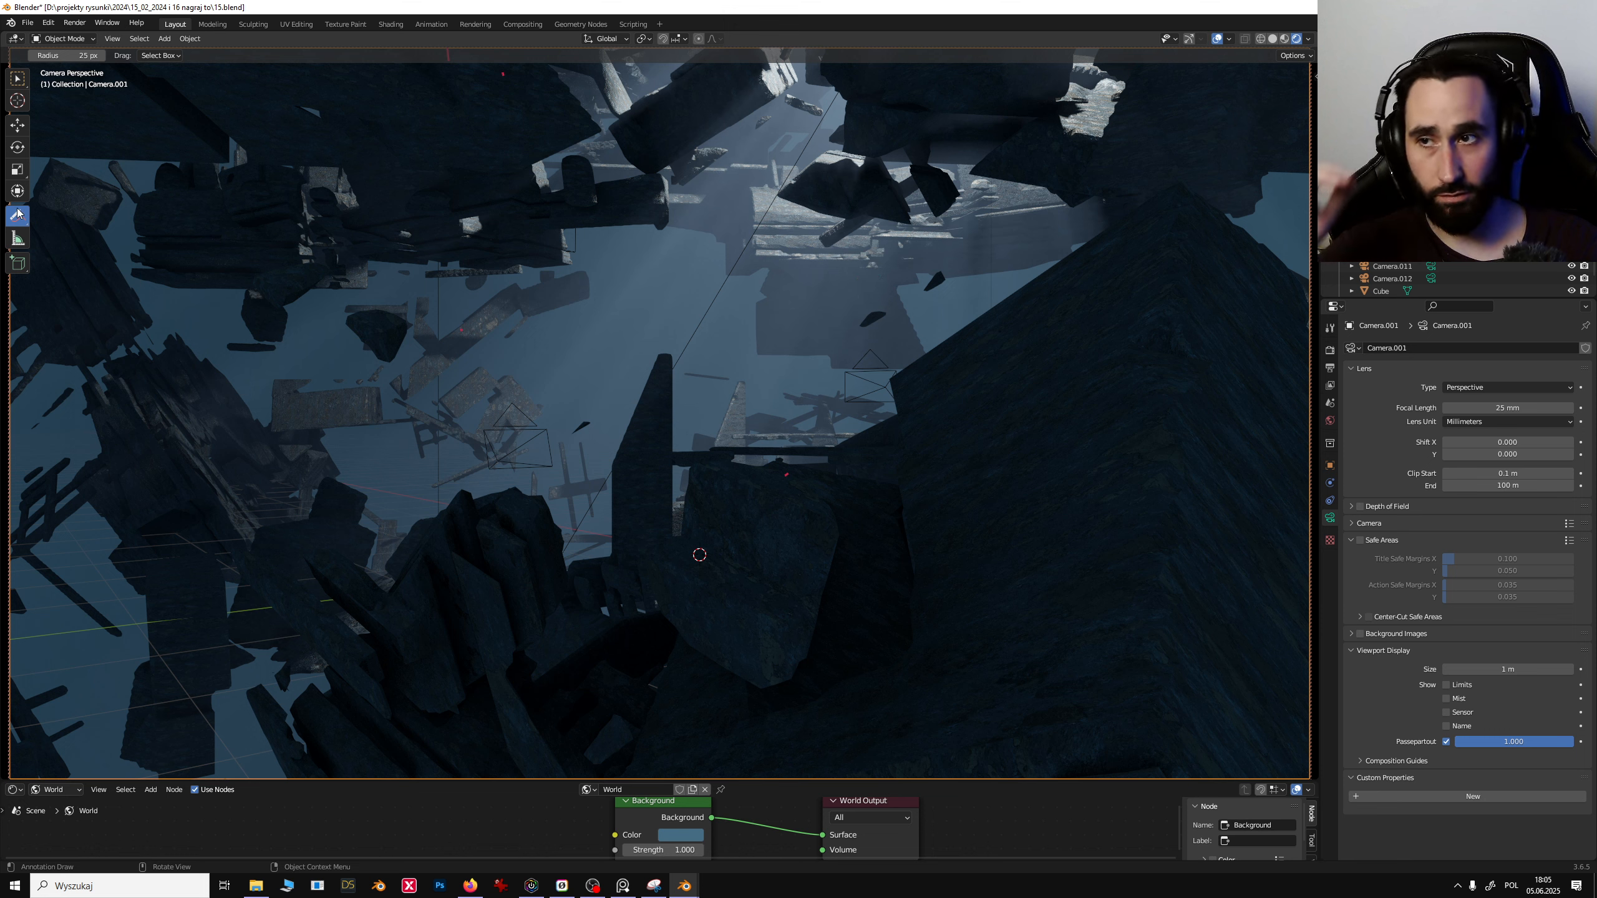
# - Step through the Camera.002, Camera.003, Camera.004 and Camera.005 views to compare compositions
pyautogui.moveTo(17, 214); pyautogui.dragTo(63, 221)
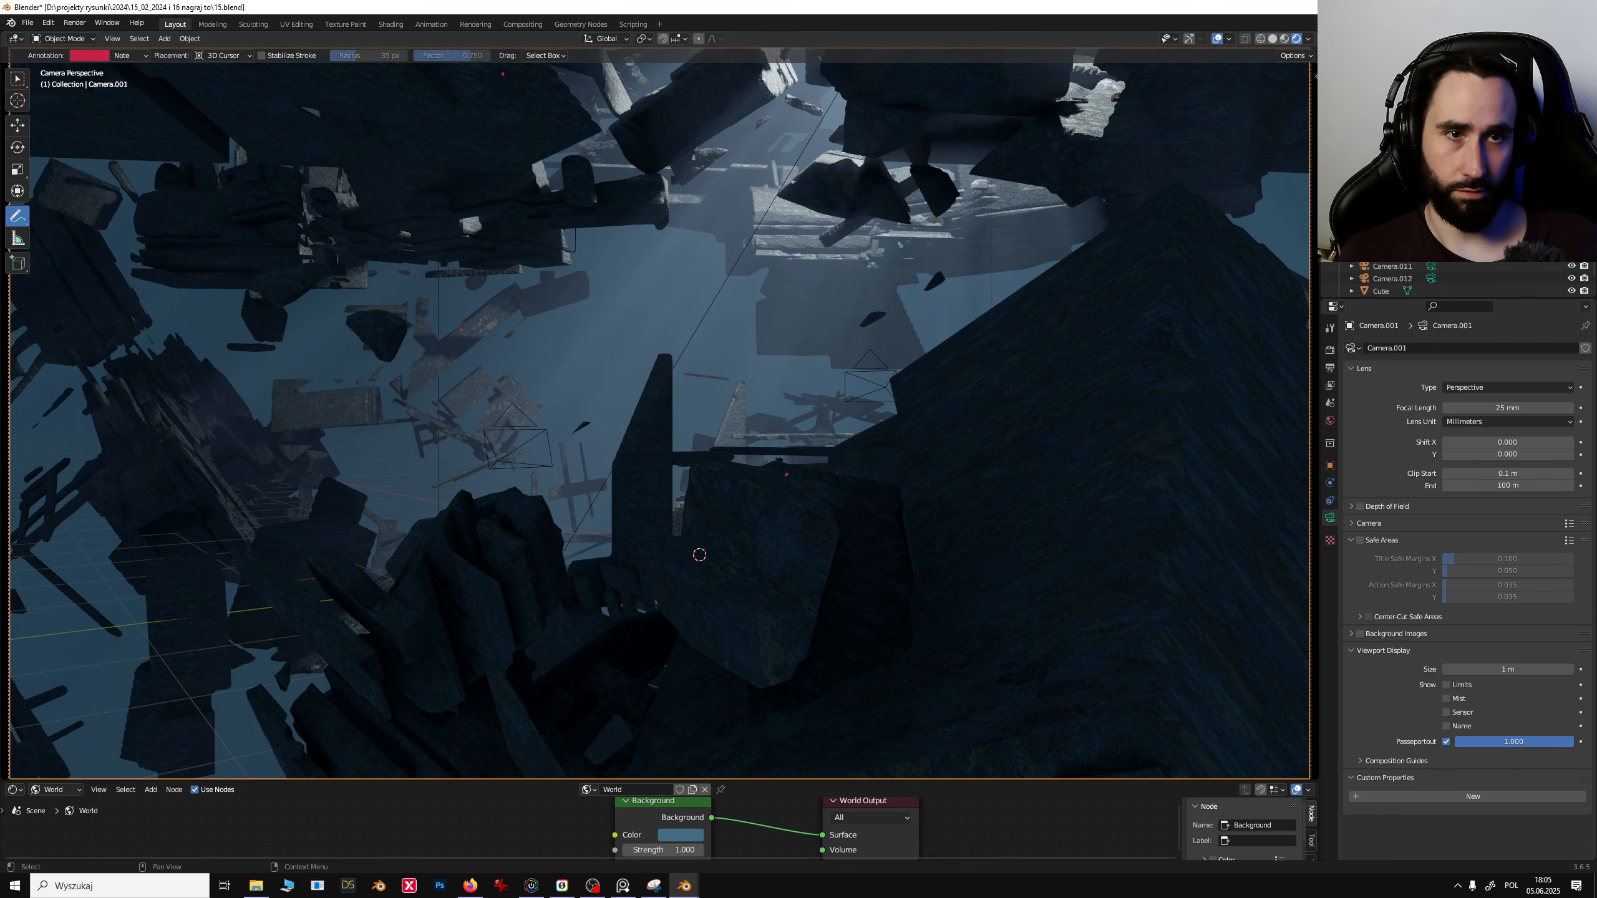
pyautogui.click(1431, 154)
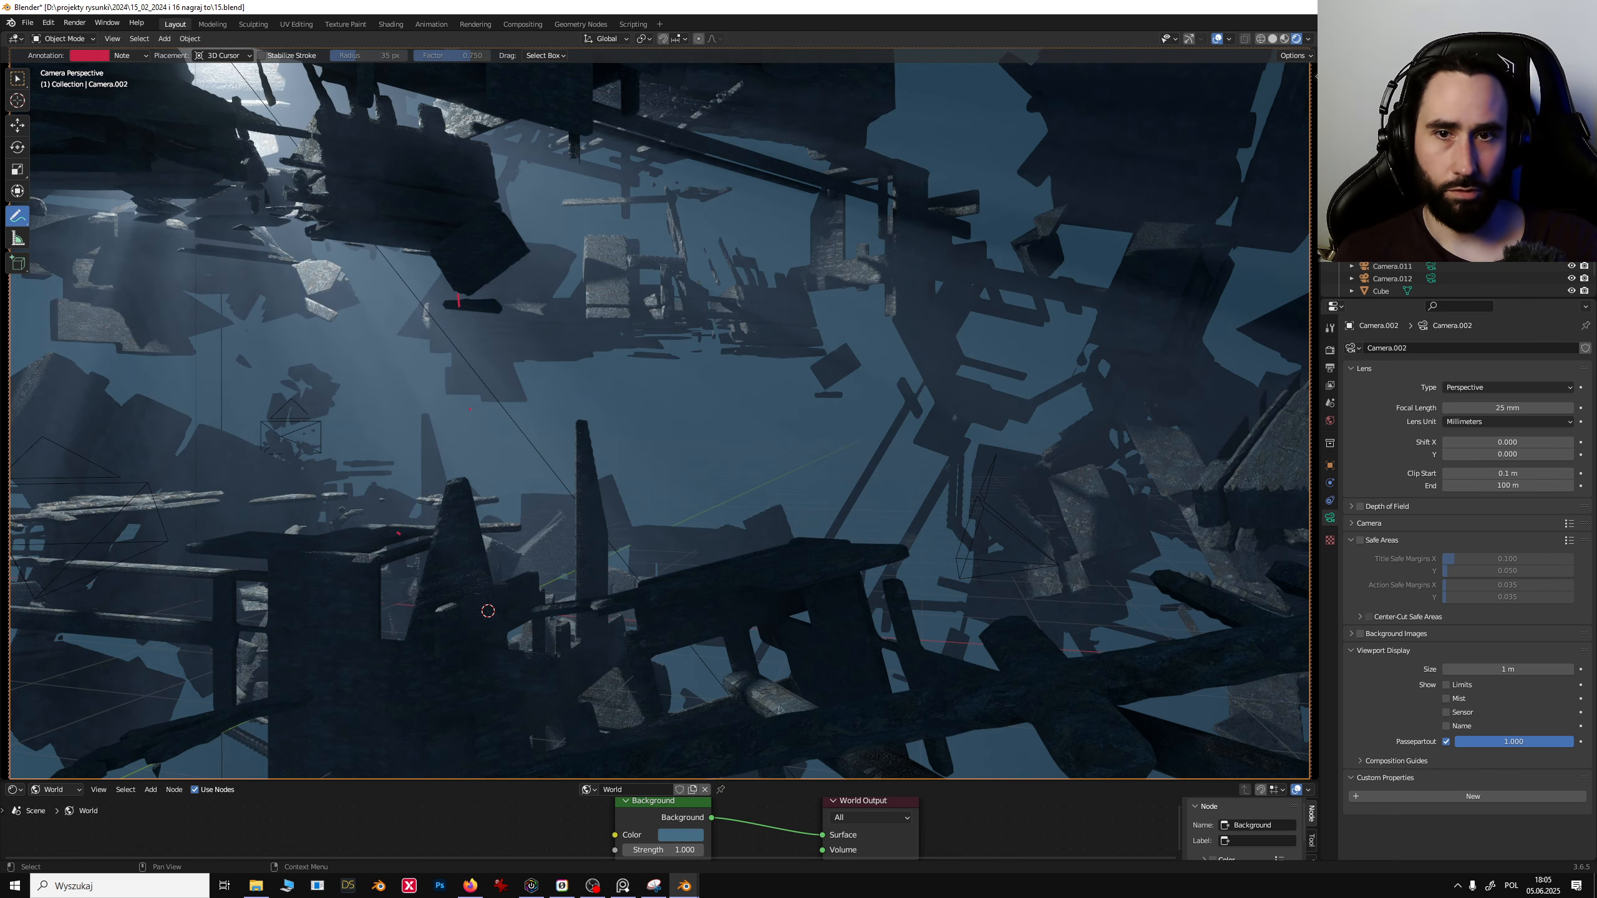
pyautogui.click(1431, 166)
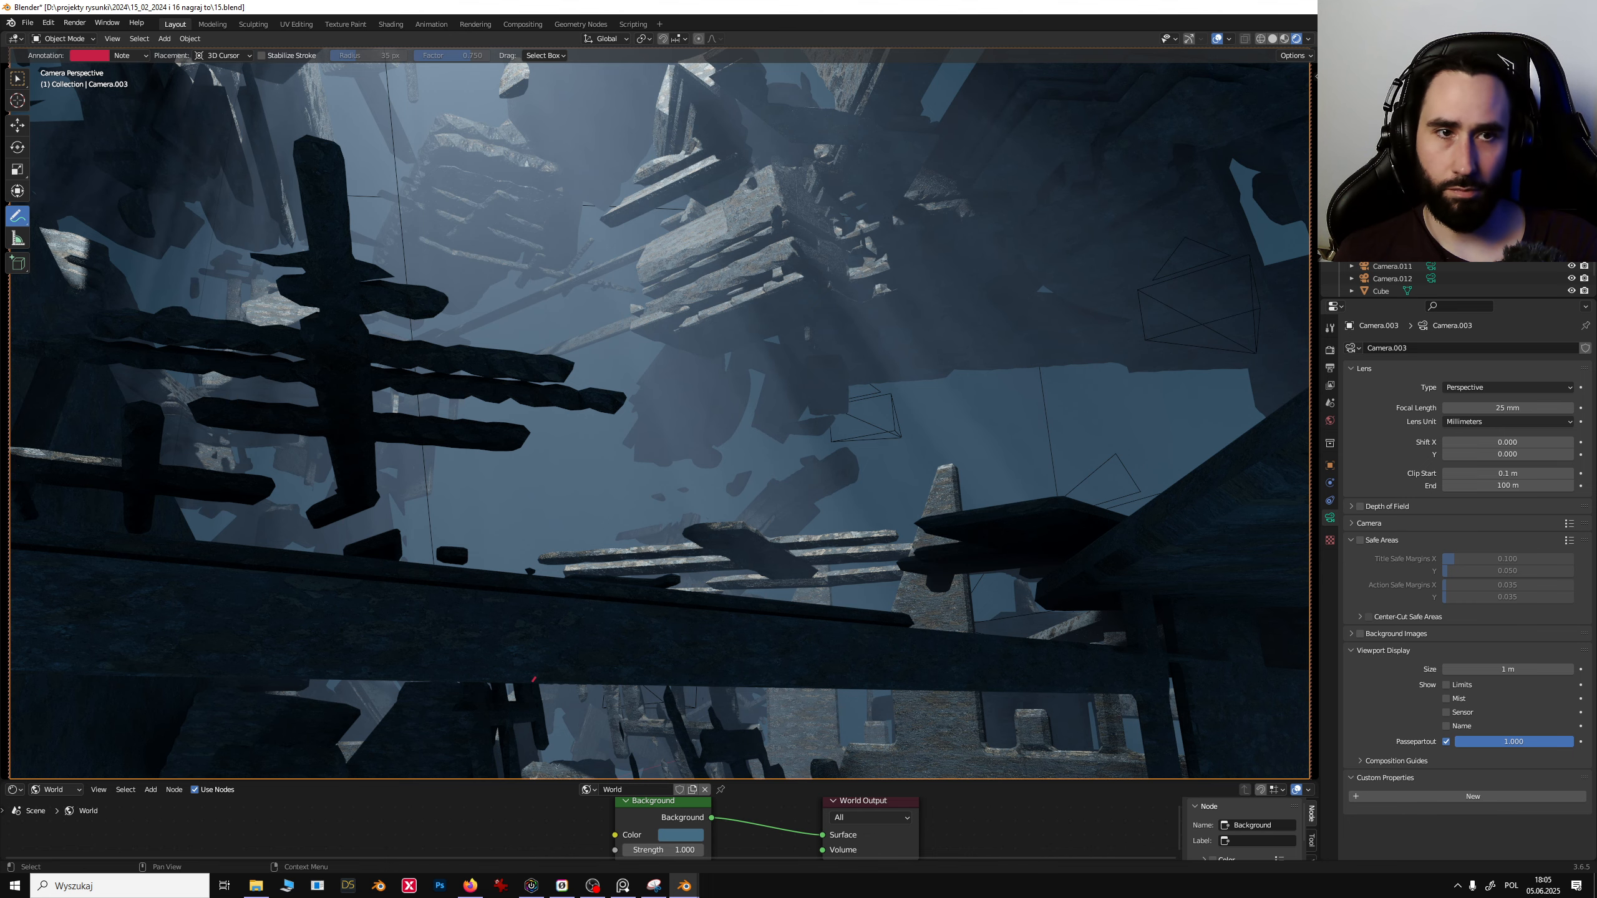
pyautogui.click(1431, 177)
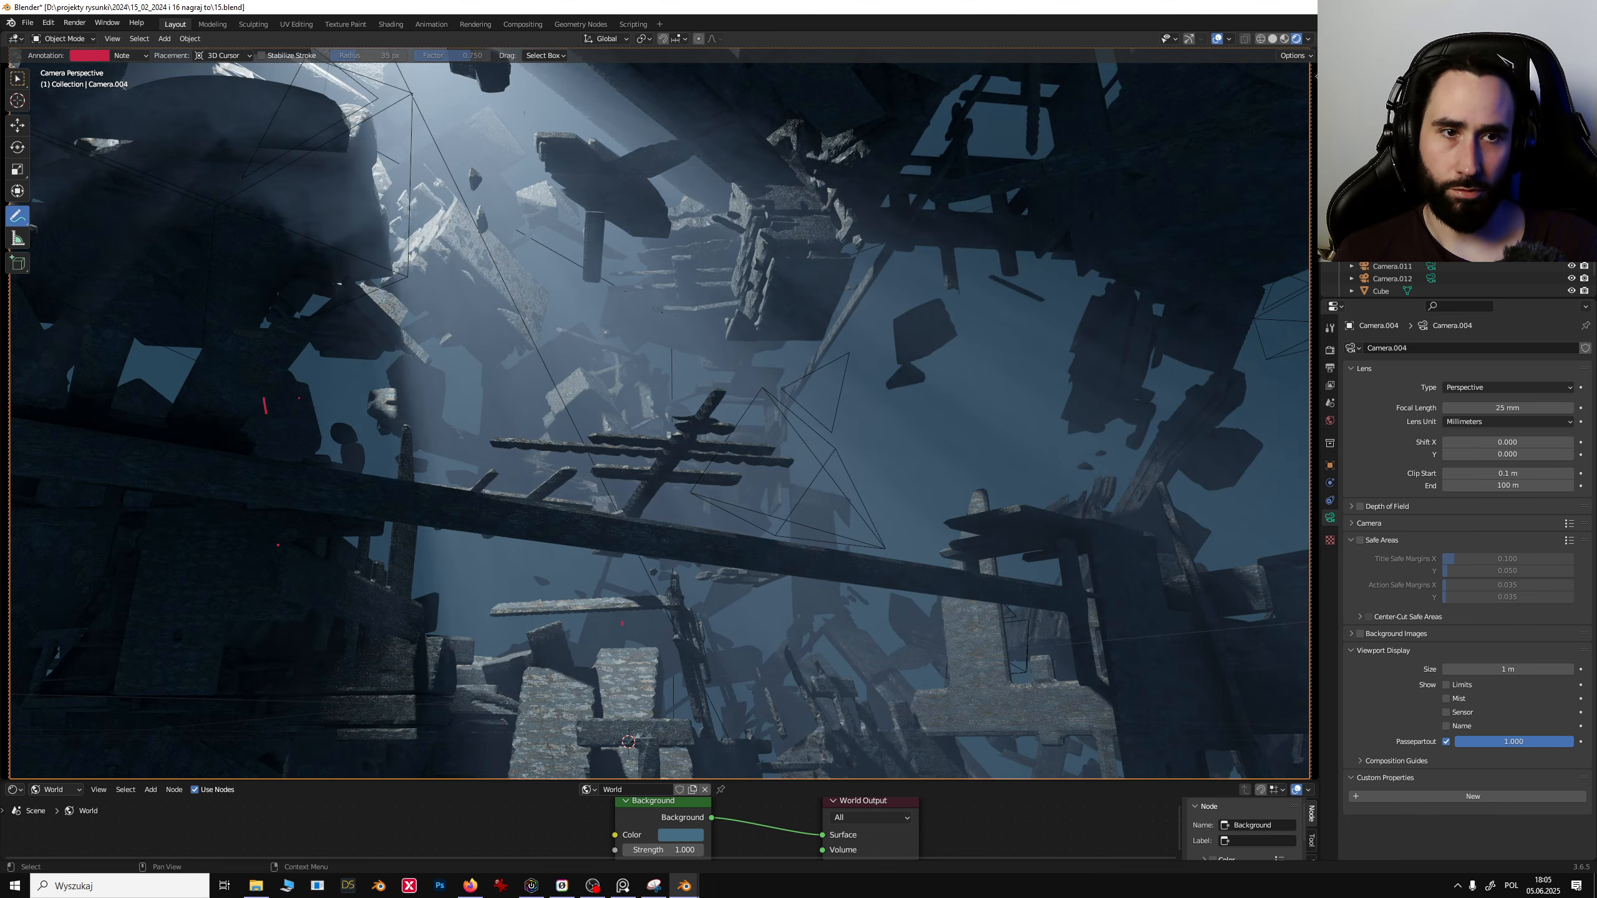
pyautogui.click(1431, 190)
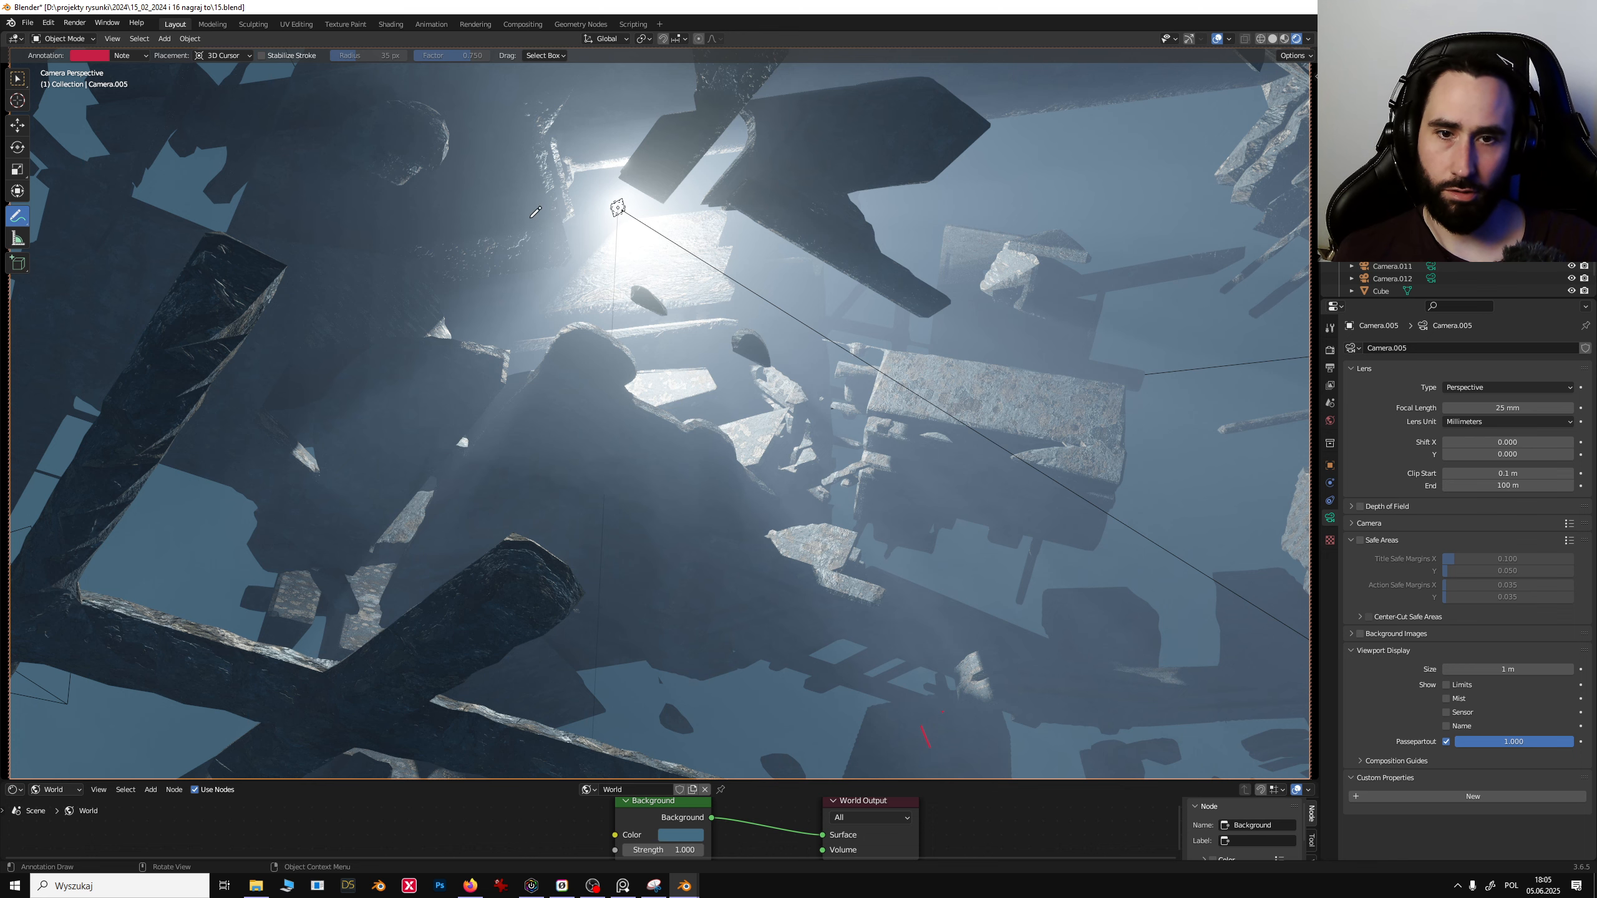
# - Select the area light and try rotating it around the global Y axis
pyautogui.click(17, 79)
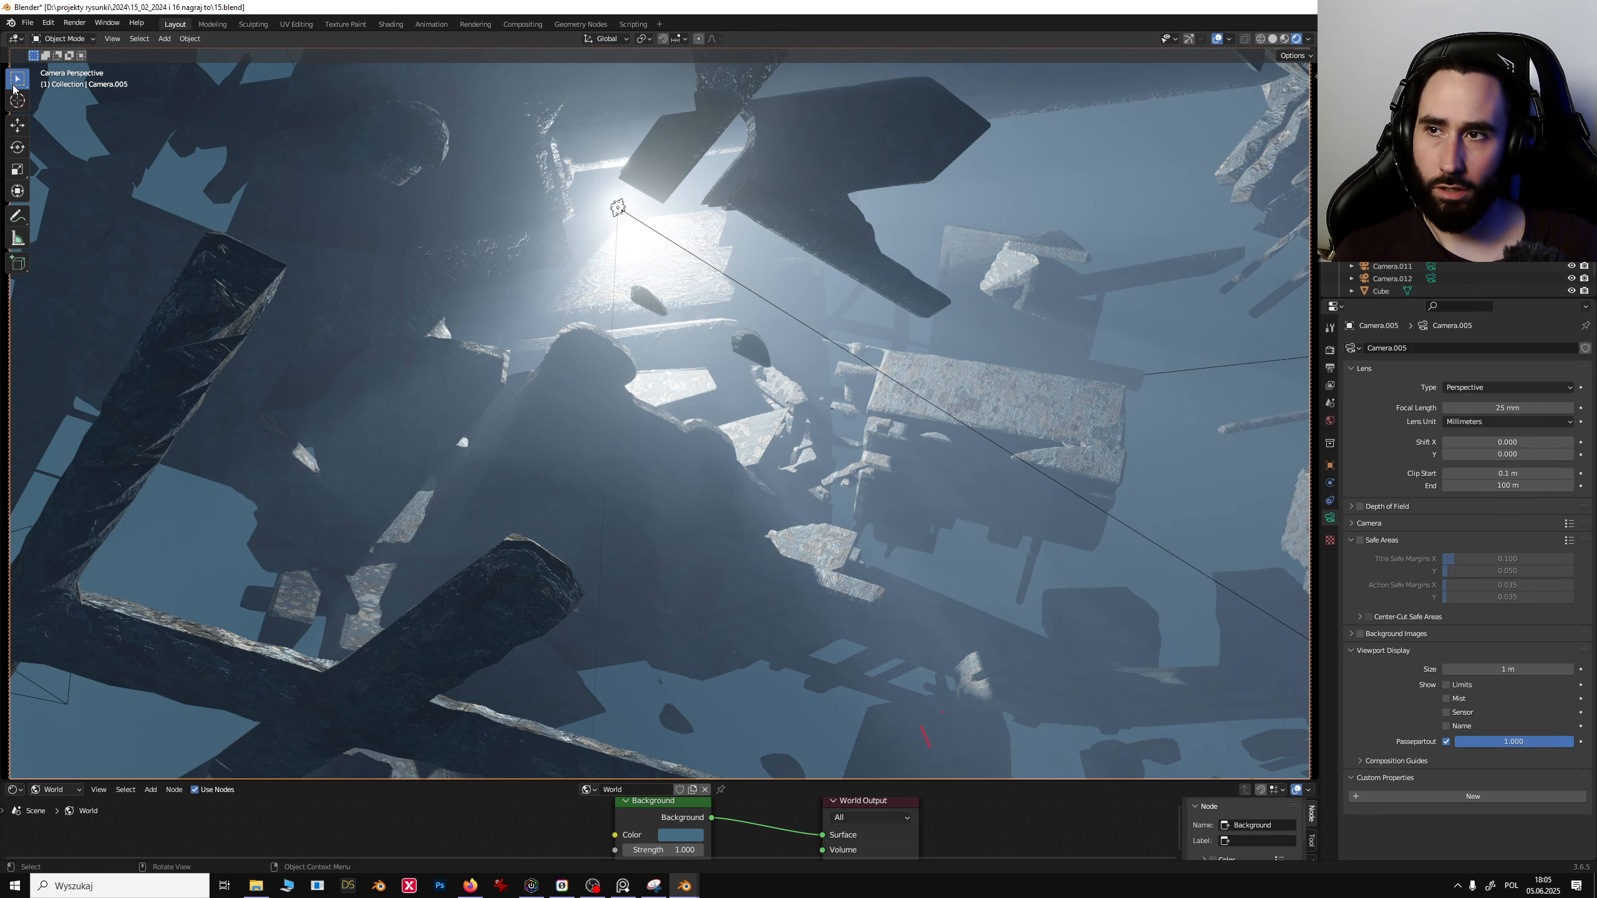
pyautogui.click(605, 204)
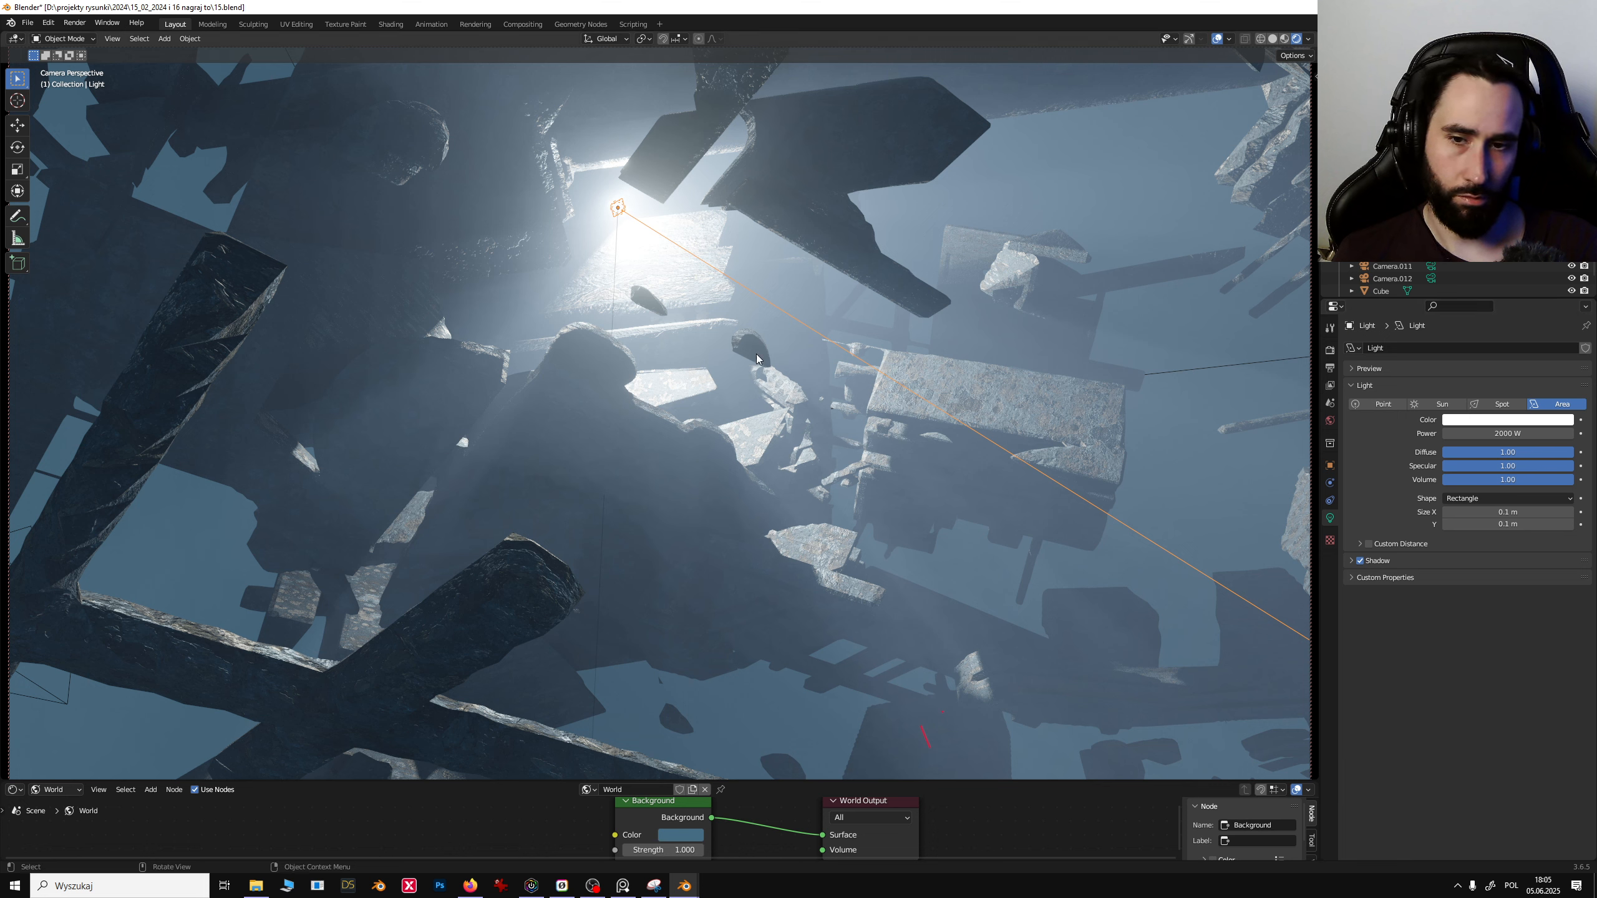
pyautogui.press('r')
pyautogui.press('y')
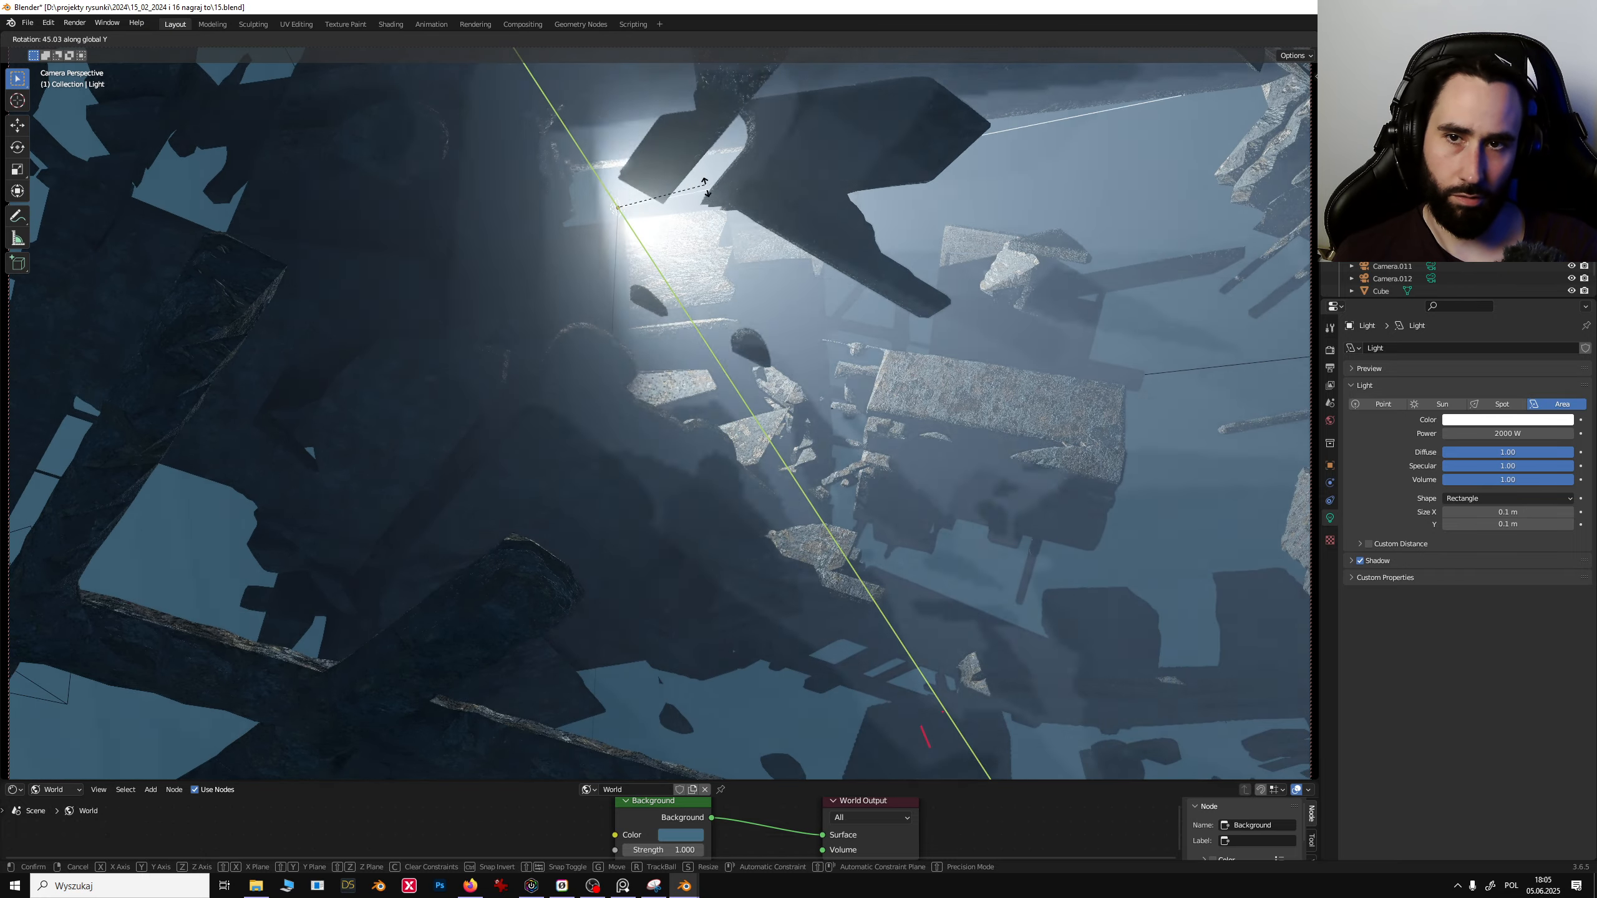
pyautogui.click(704, 182)
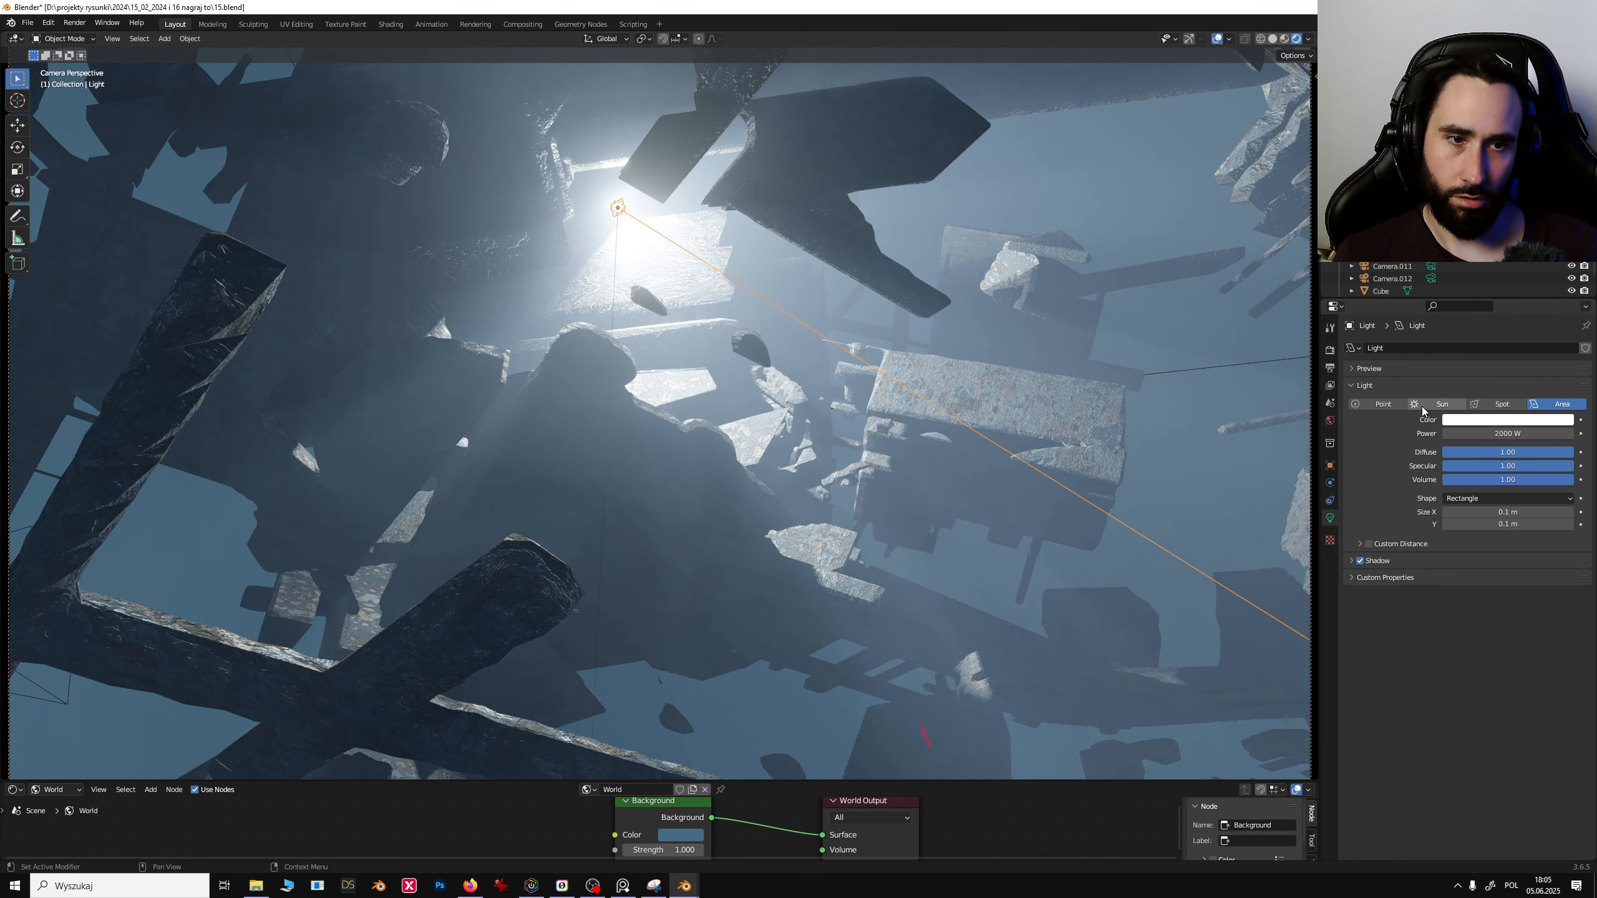
# - Switch the light type to Point, then Sun, then back to Area
pyautogui.click(1380, 403)
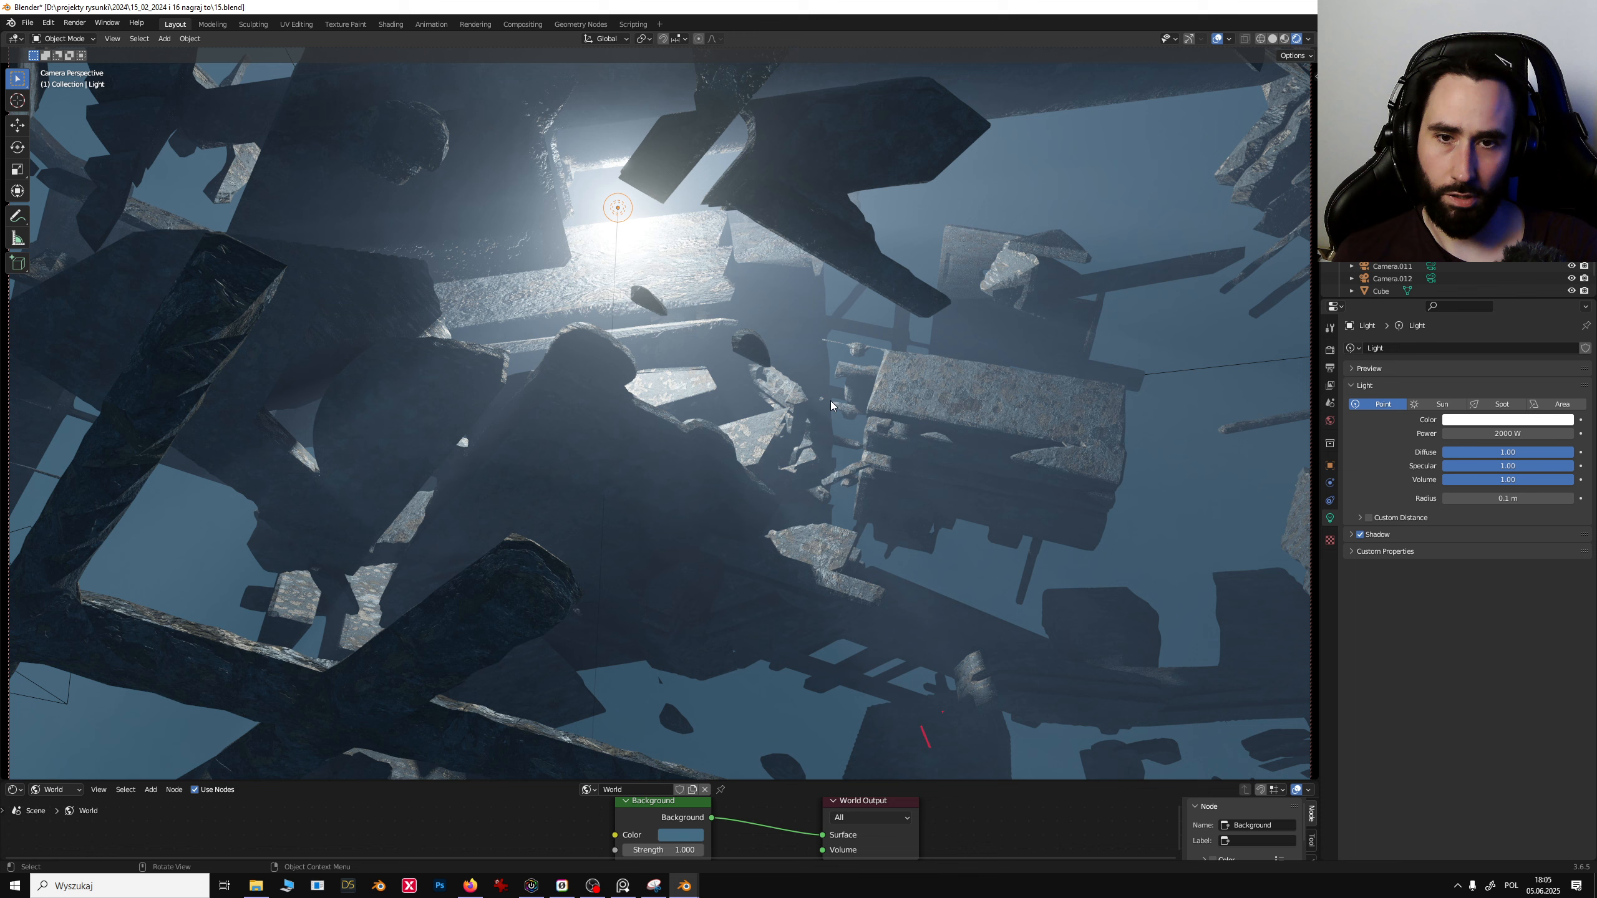
pyautogui.click(1440, 404)
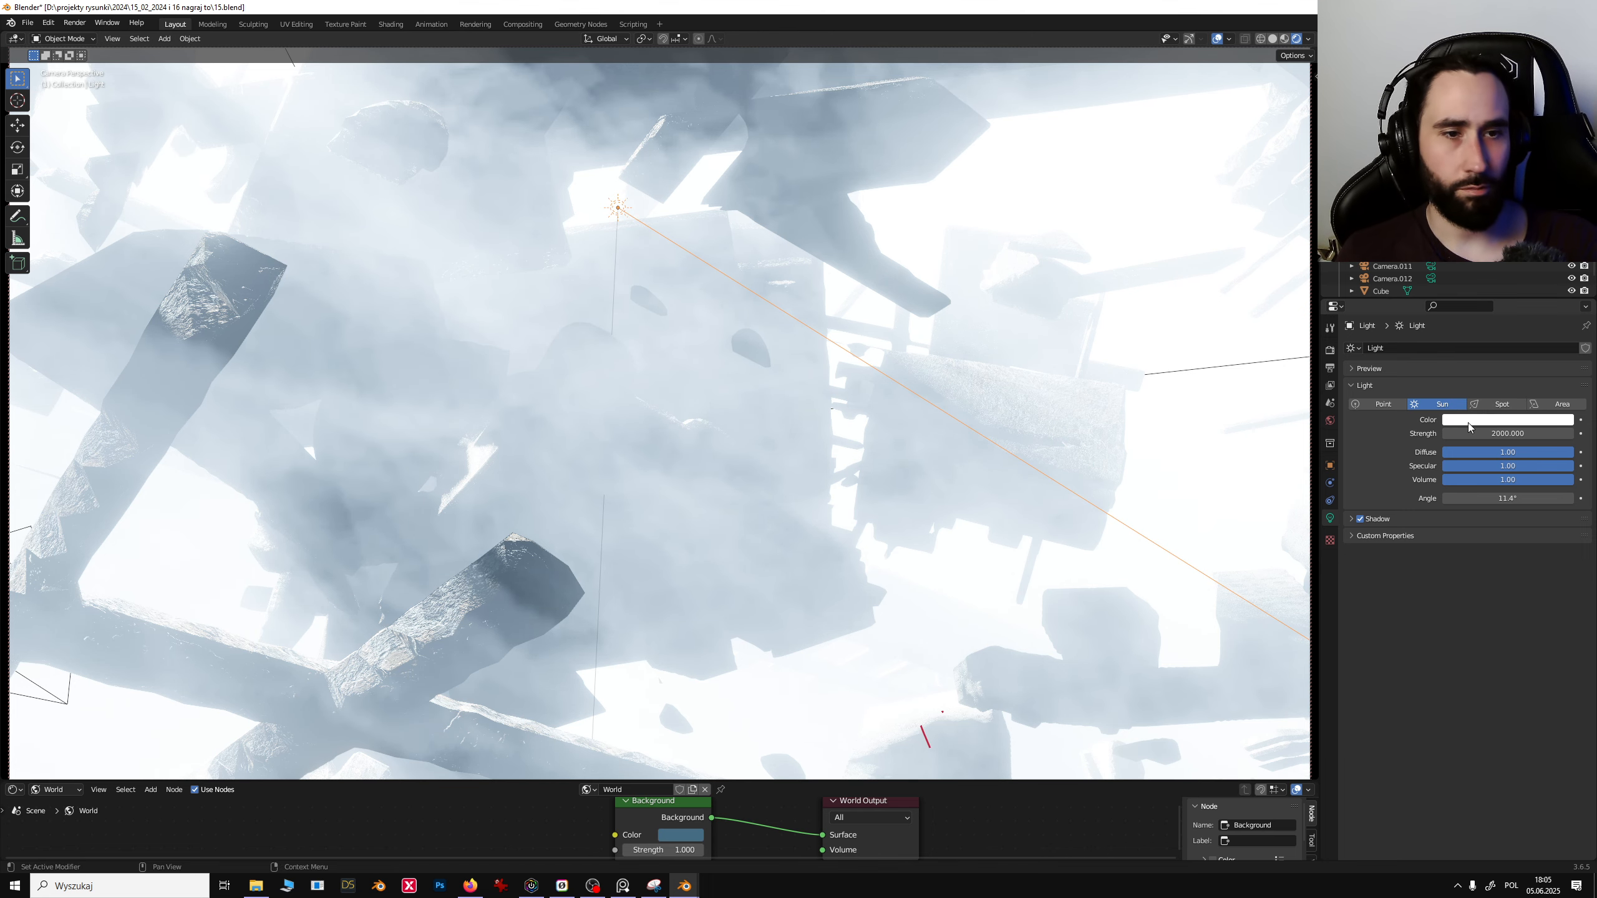
pyautogui.click(1561, 403)
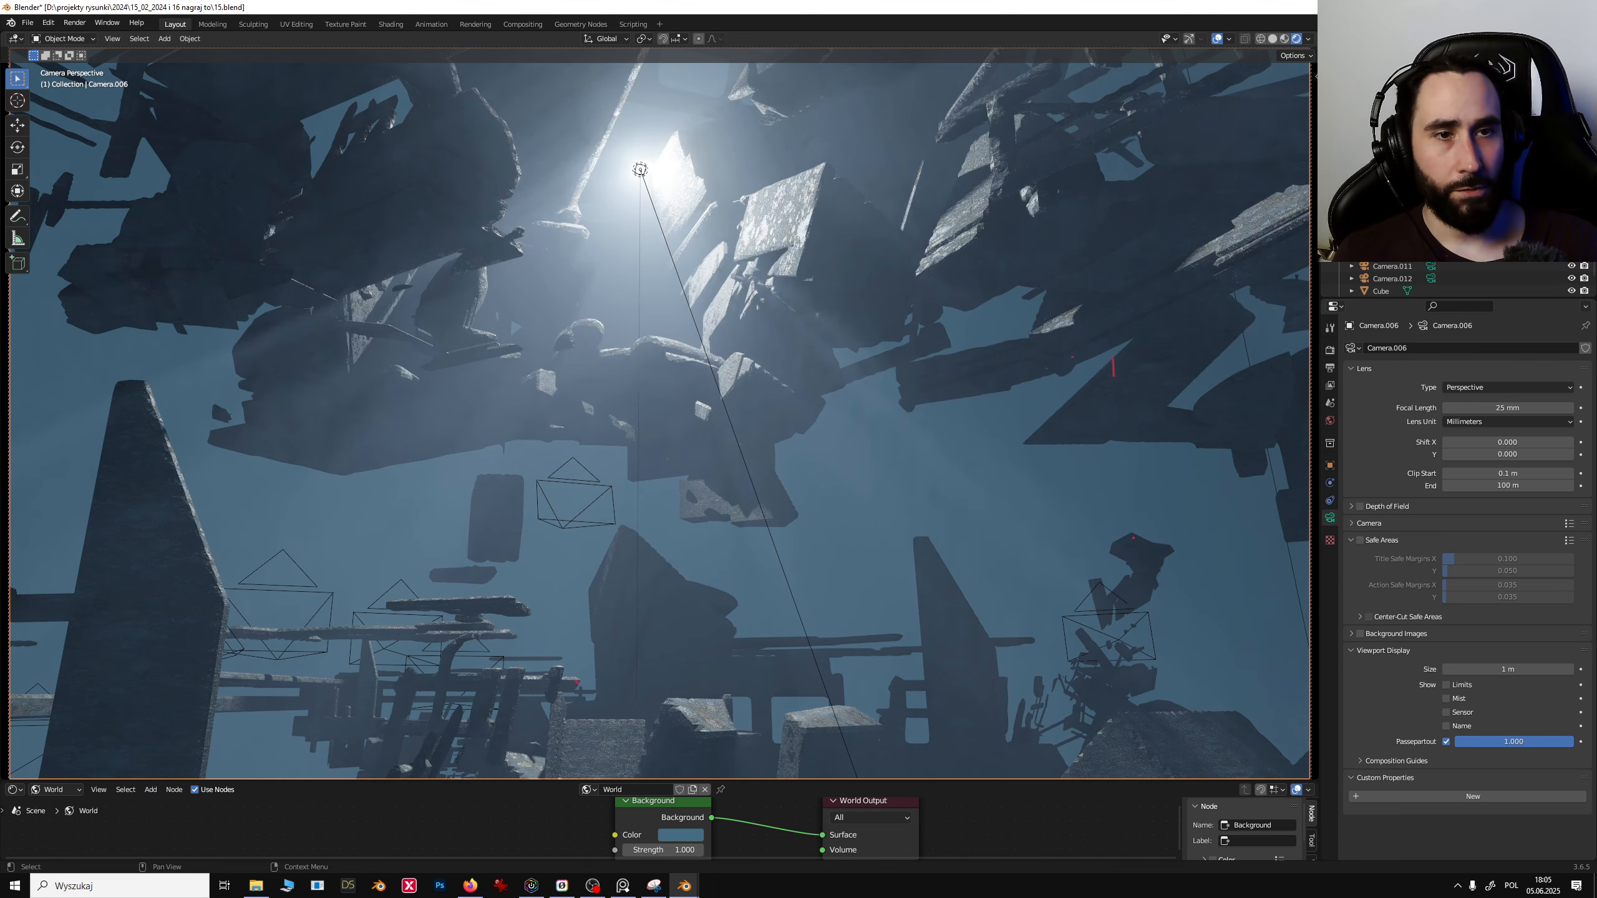
# - Render the current camera view and zoom out to fit the image in the render window
pyautogui.click(898, 580)
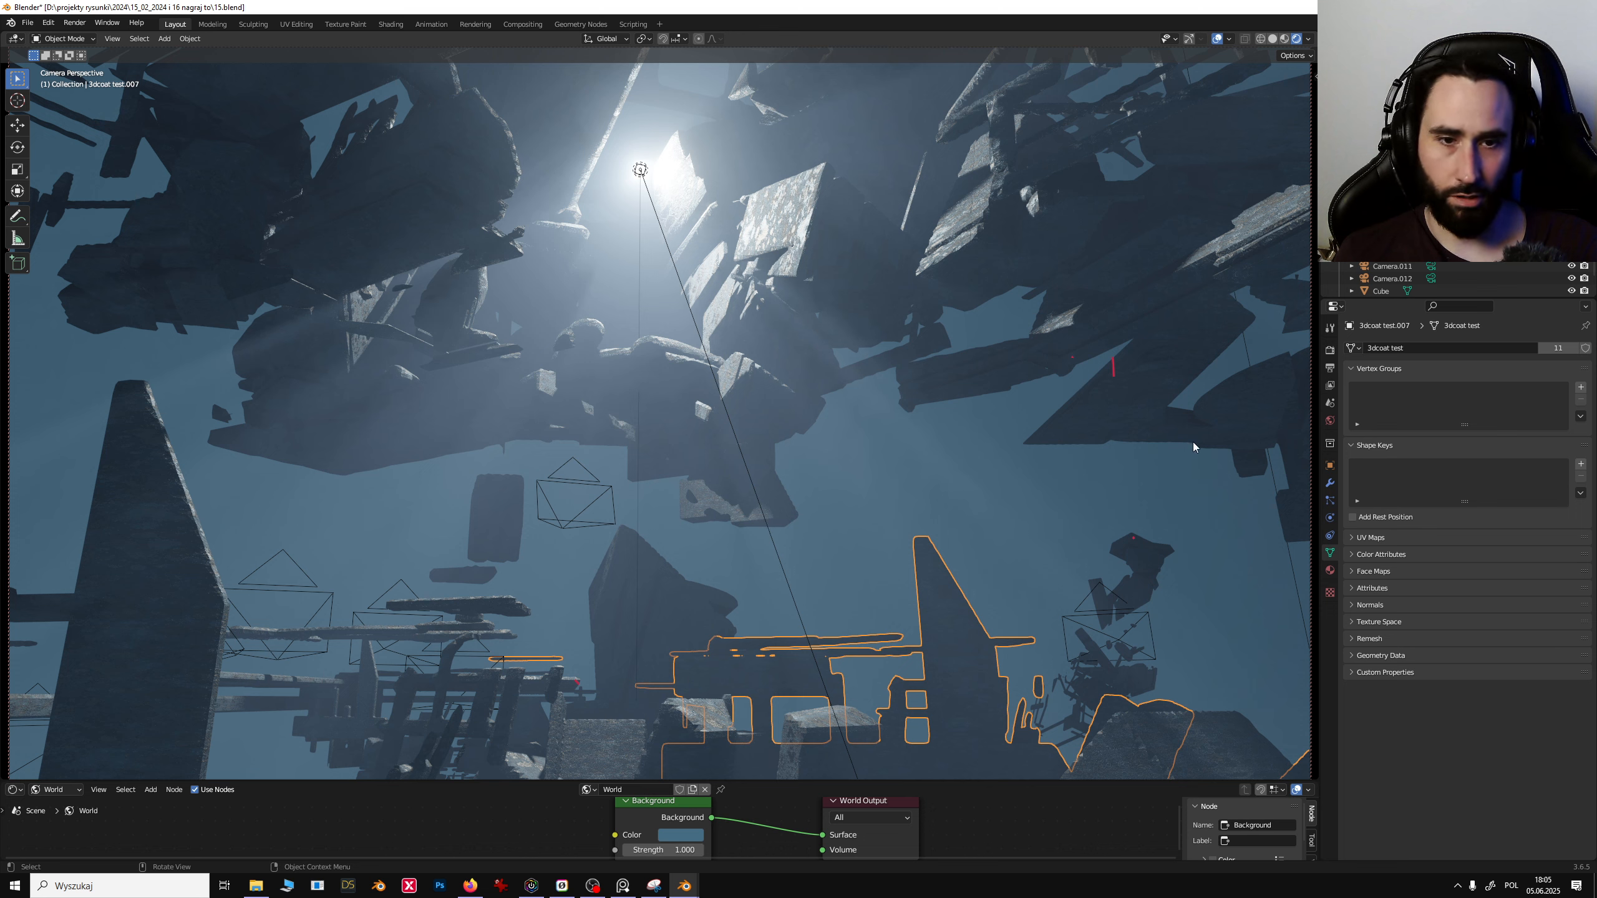
pyautogui.click(772, 330)
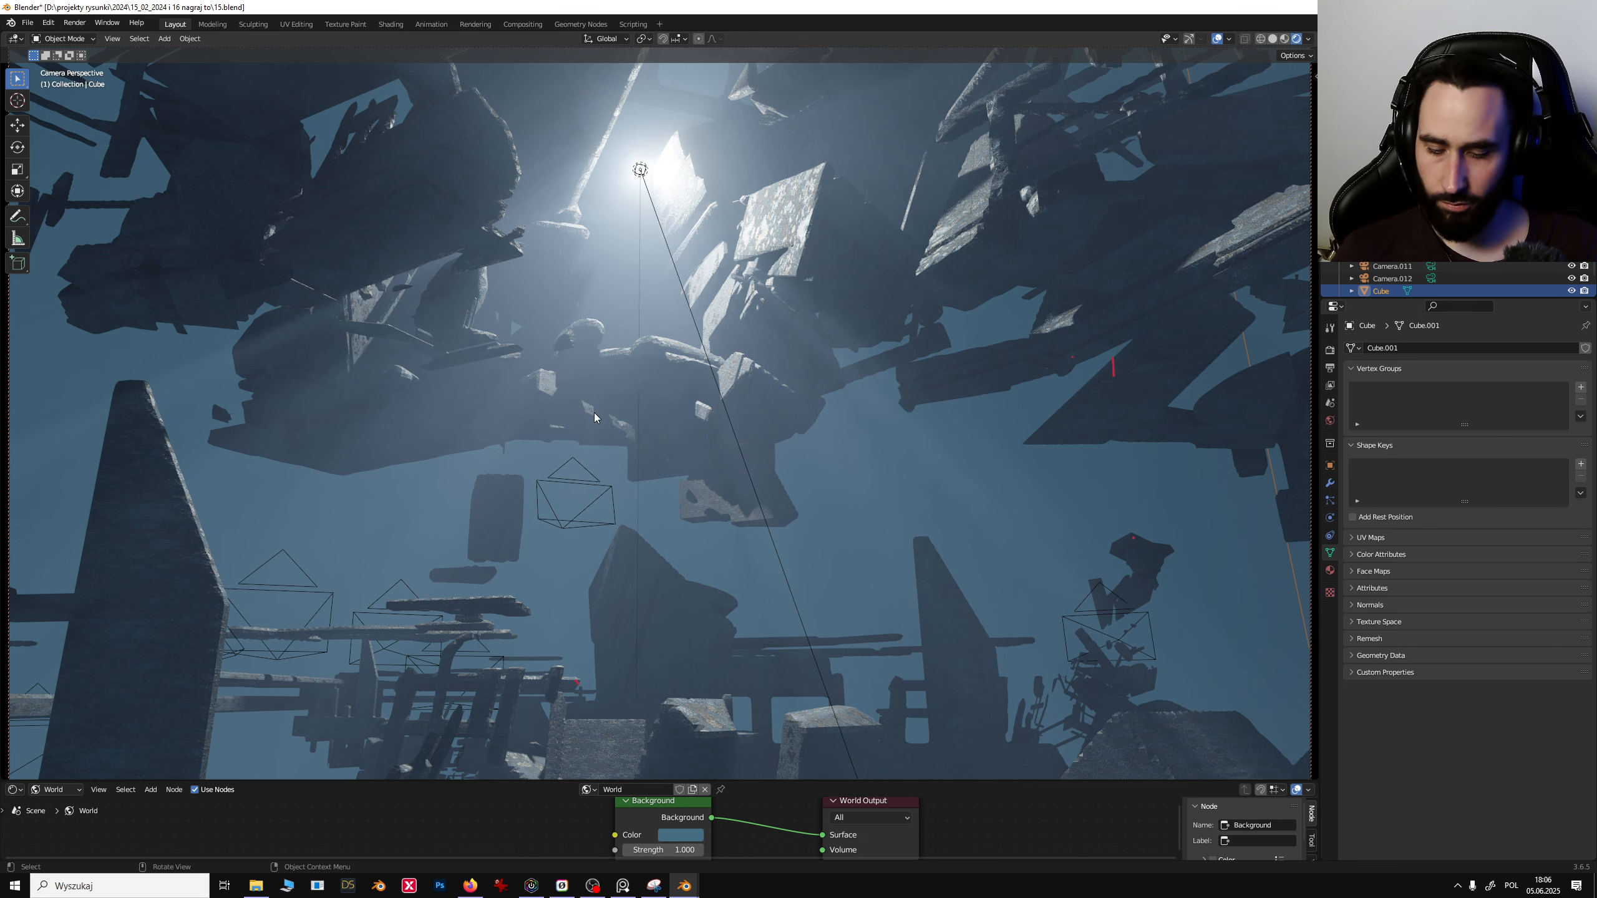
pyautogui.press('F12')
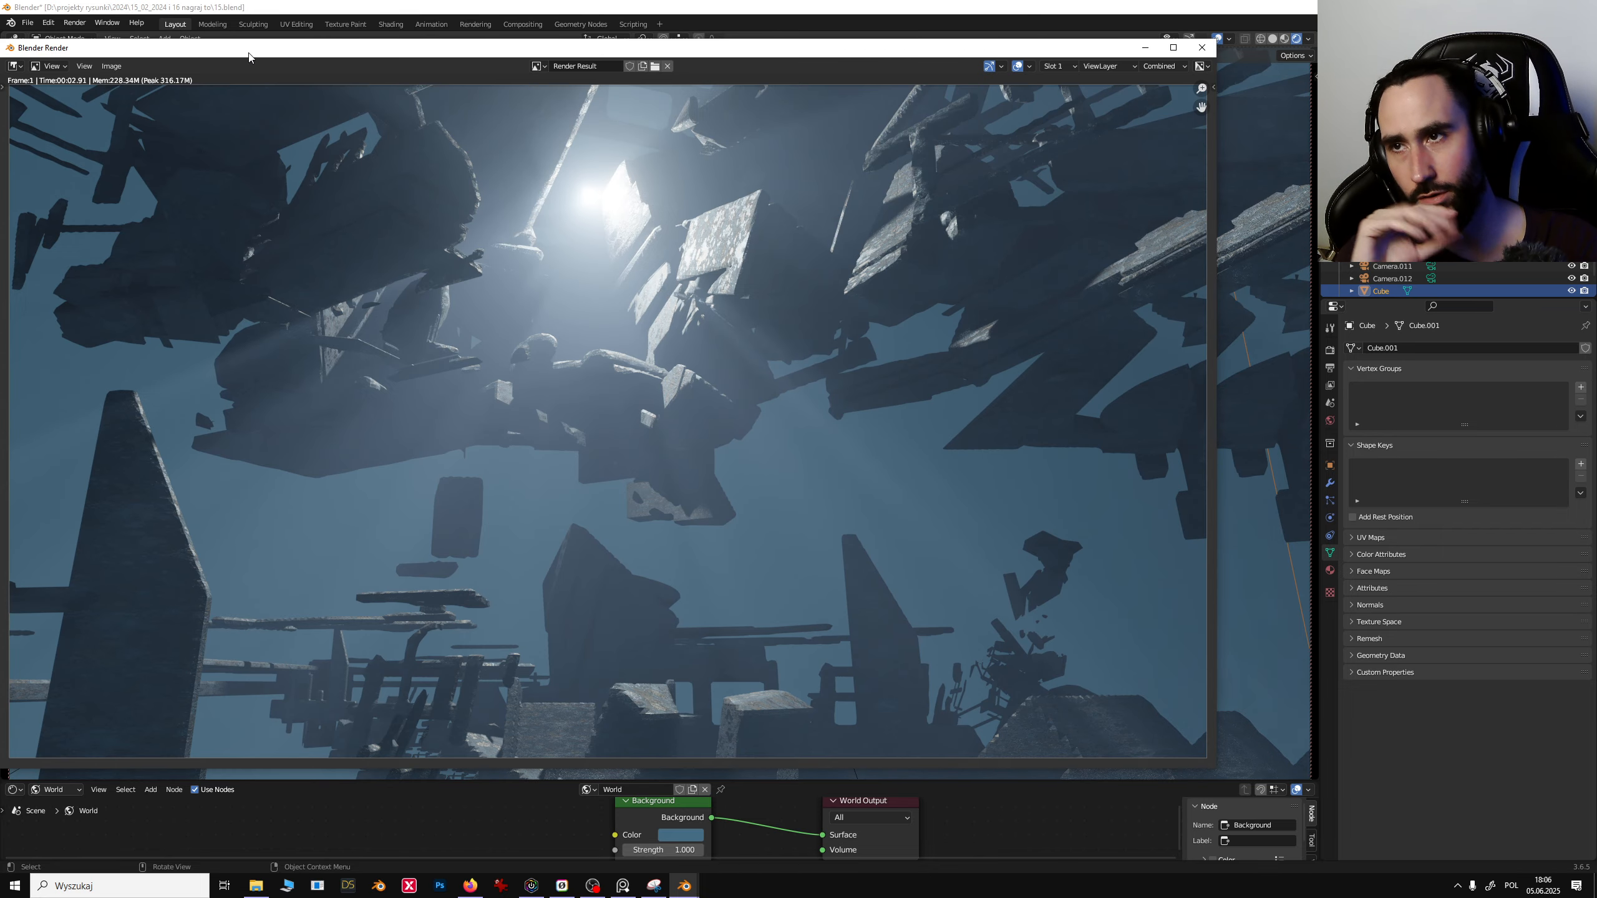
pyautogui.moveTo(248, 55); pyautogui.dragTo(374, 34)
pyautogui.scroll(-1, 274, 116)
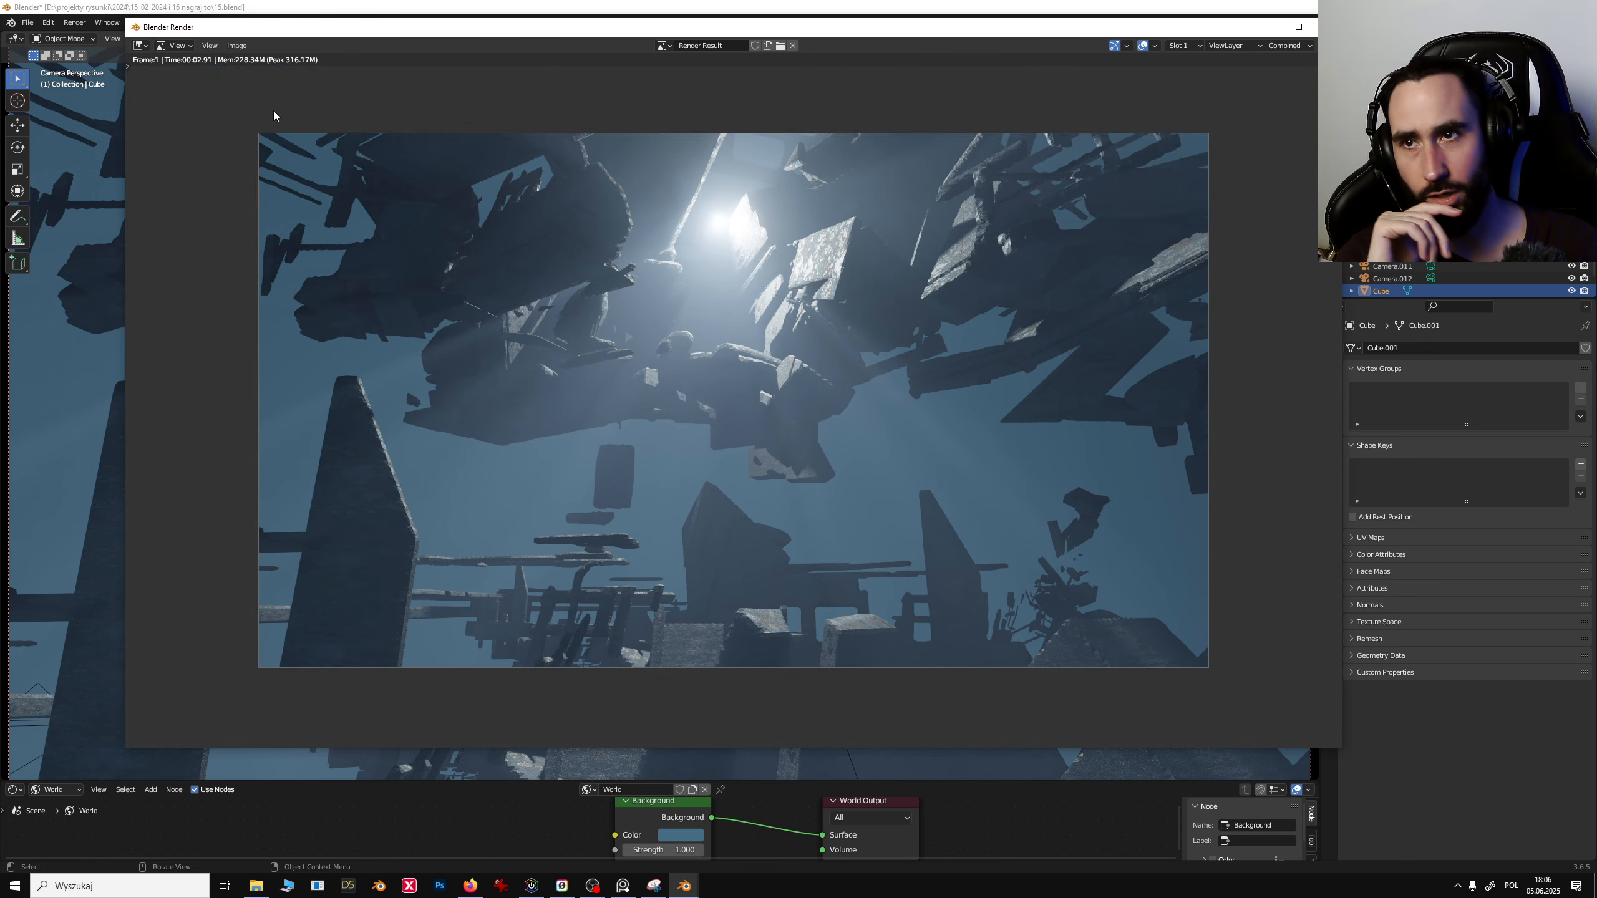
# - Inspect the Mist, Normal and DiffDir render passes, then close the render window
pyautogui.click(1288, 46)
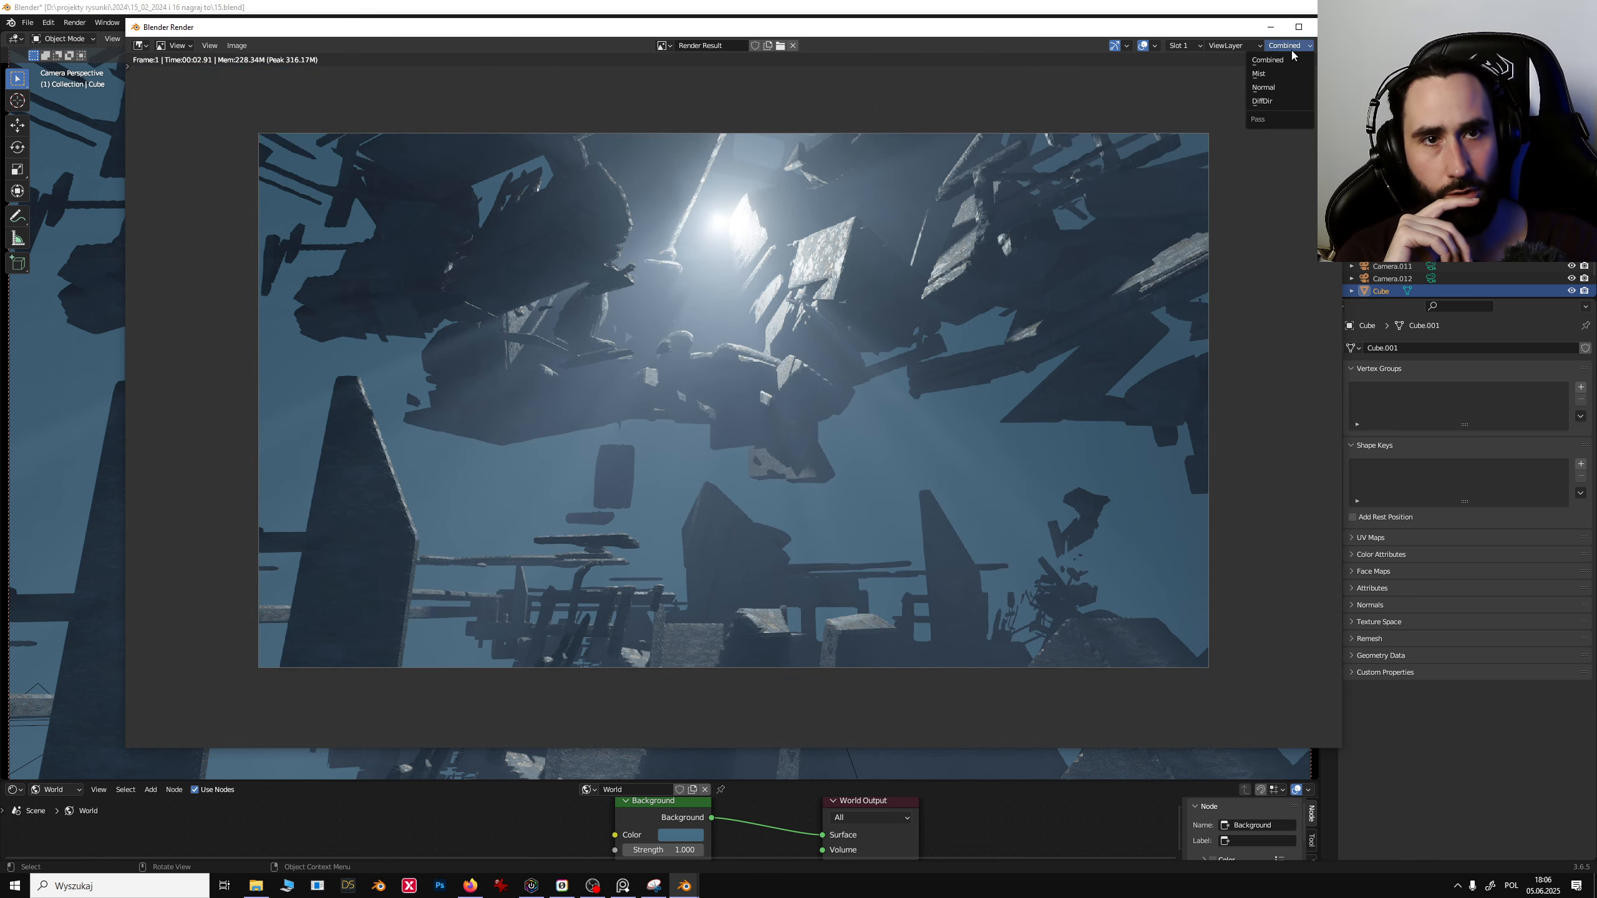
pyautogui.click(1275, 73)
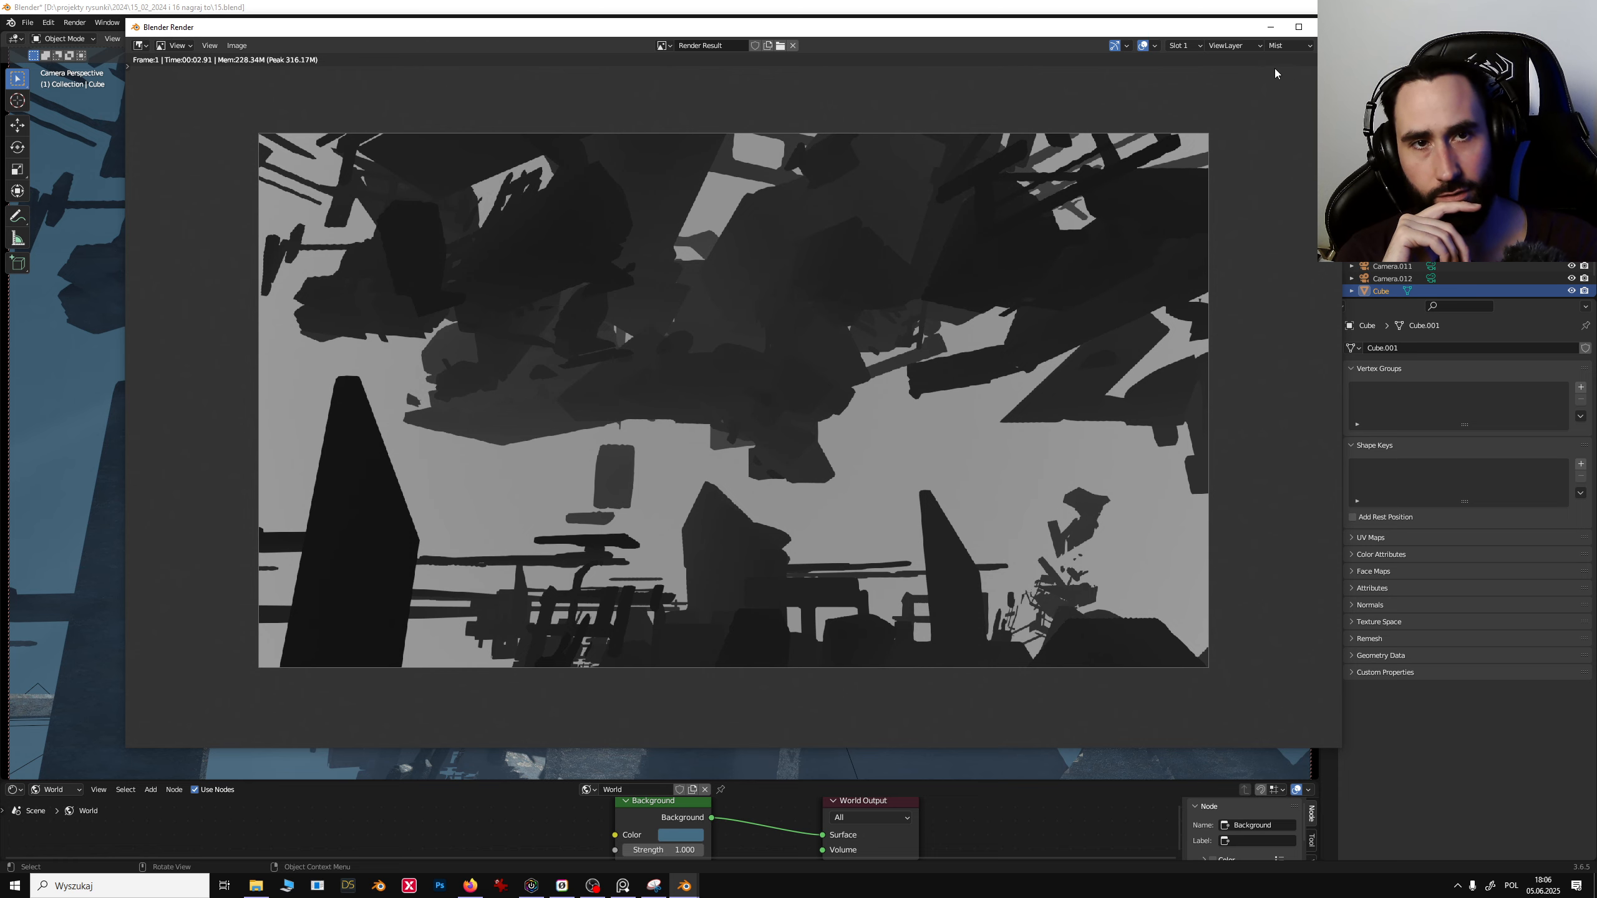
pyautogui.click(1280, 46)
pyautogui.click(1264, 88)
pyautogui.click(1278, 48)
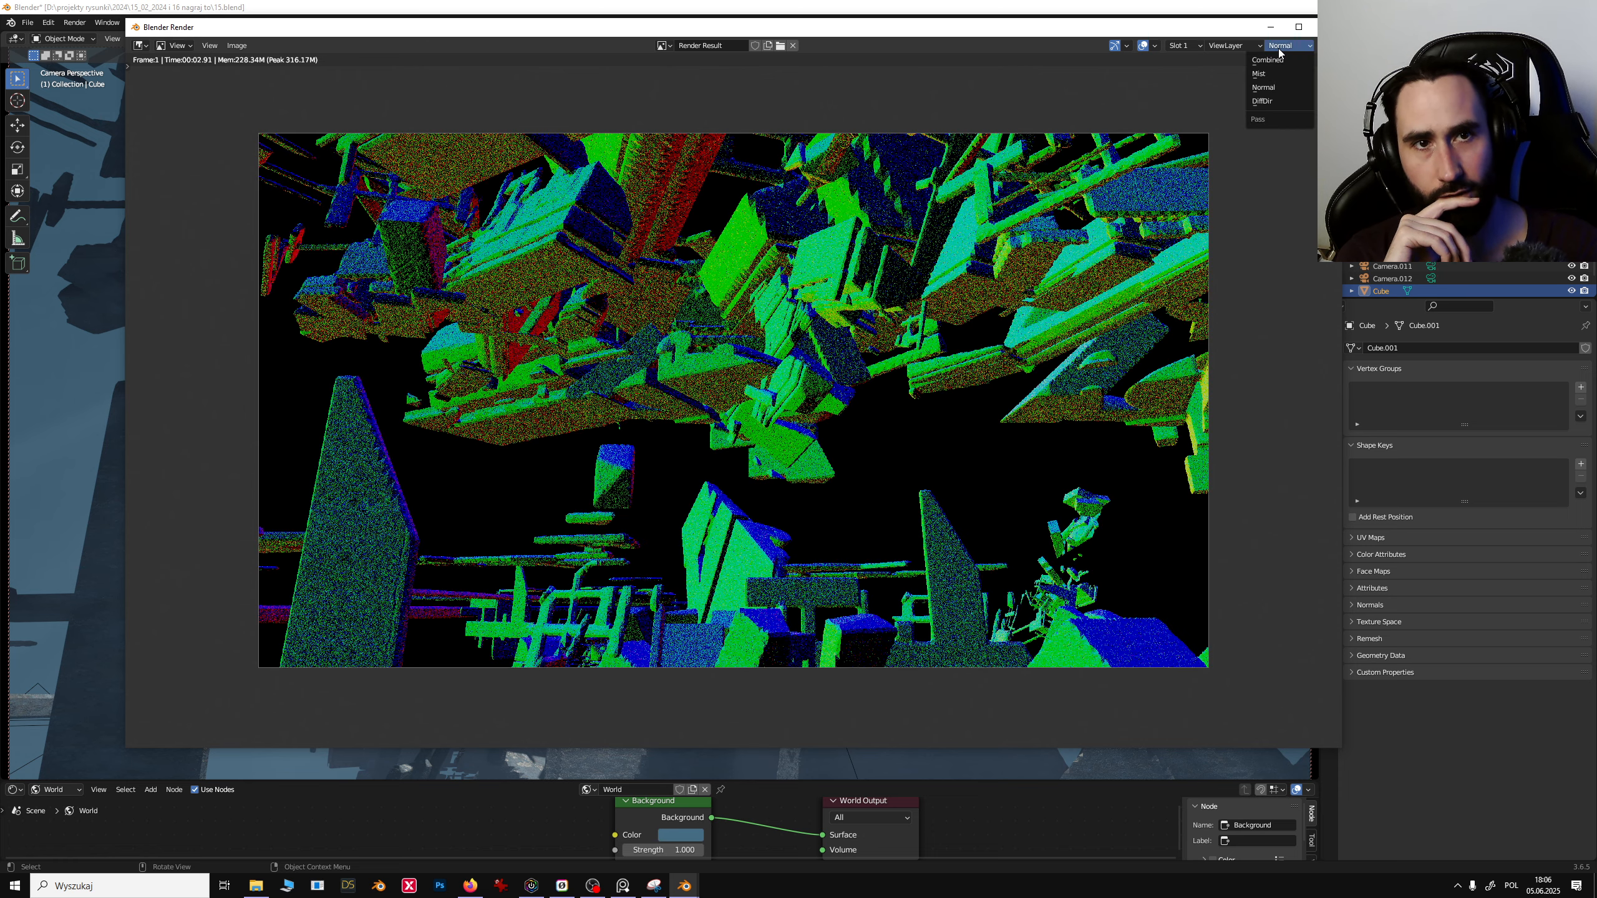
pyautogui.click(1279, 101)
pyautogui.click(1328, 27)
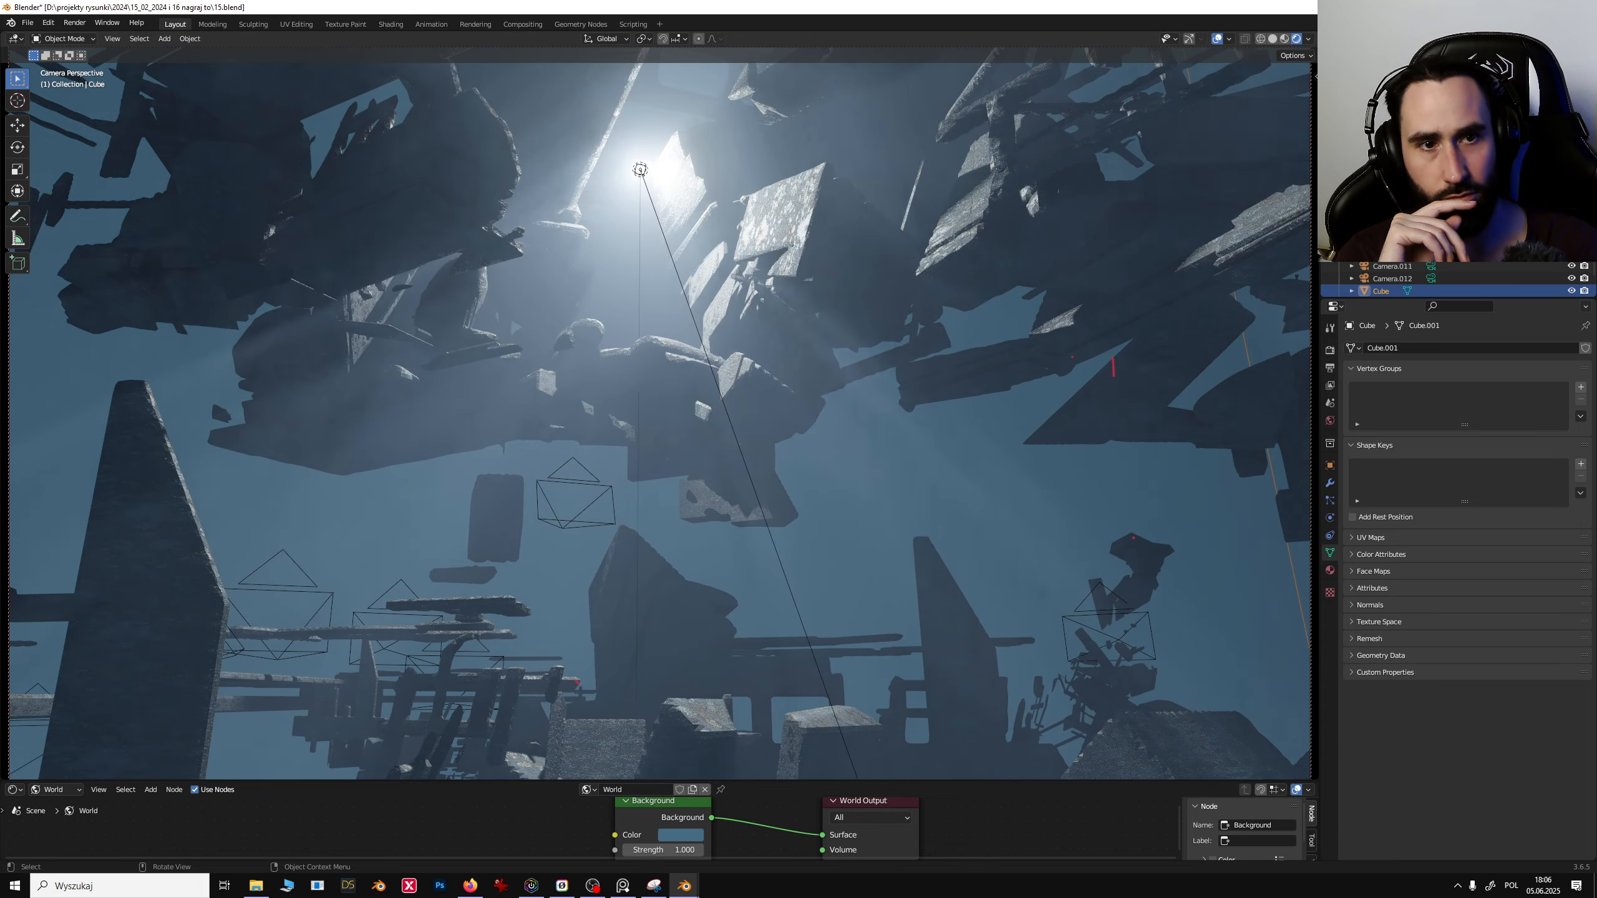
# - Open the View Layer properties and toggle the Mist pass off and back on
pyautogui.click(1330, 368)
pyautogui.click(1331, 385)
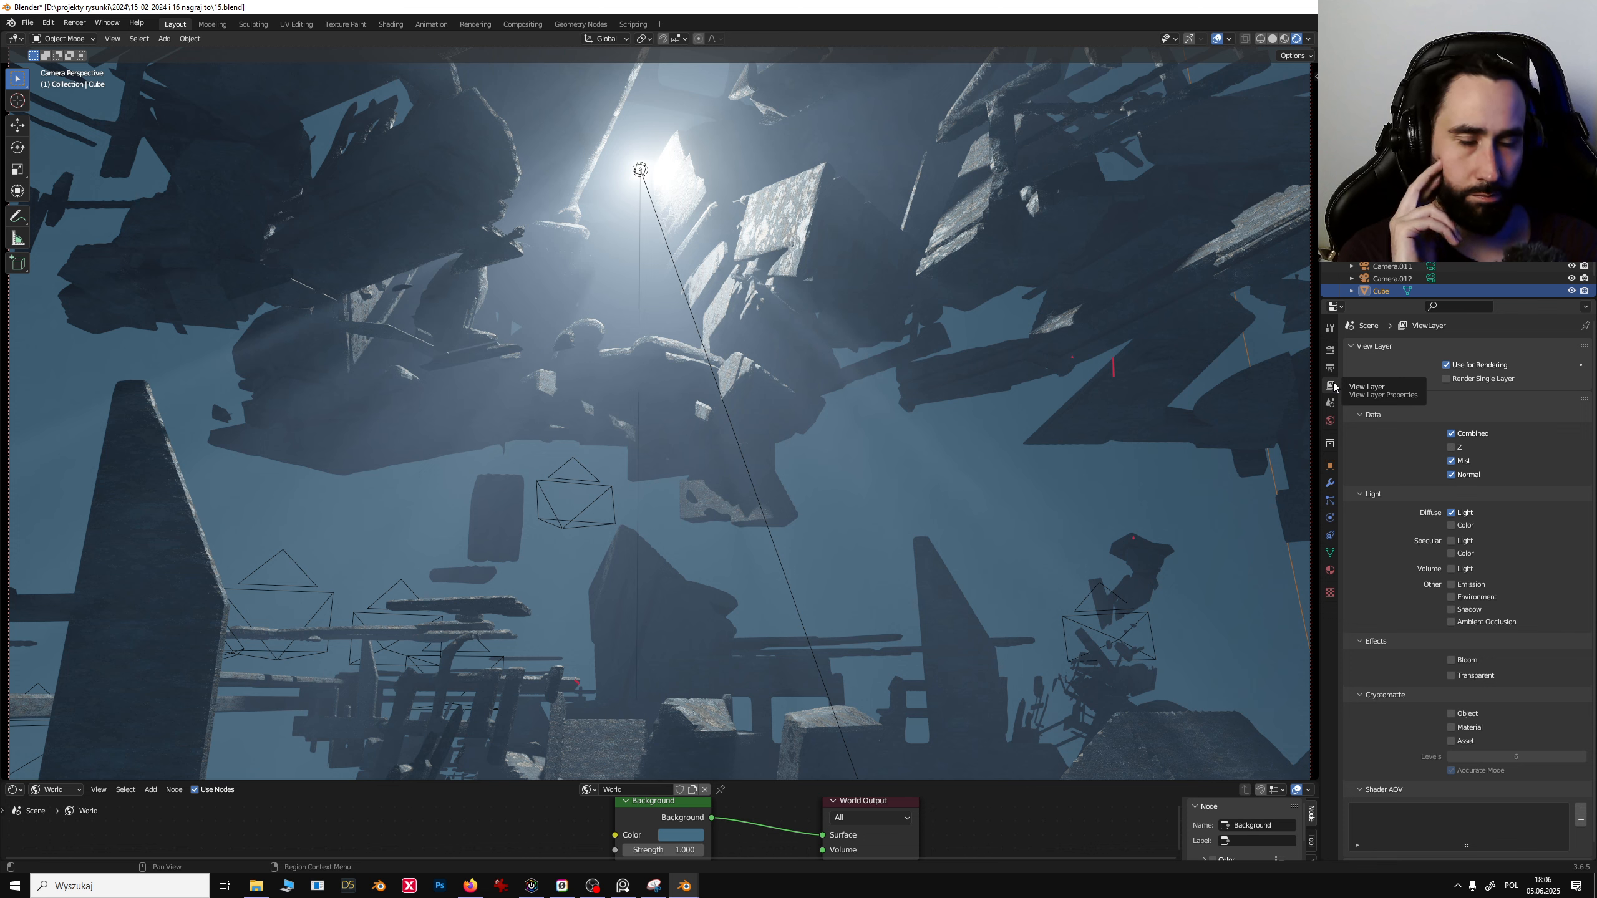
pyautogui.click(1456, 463)
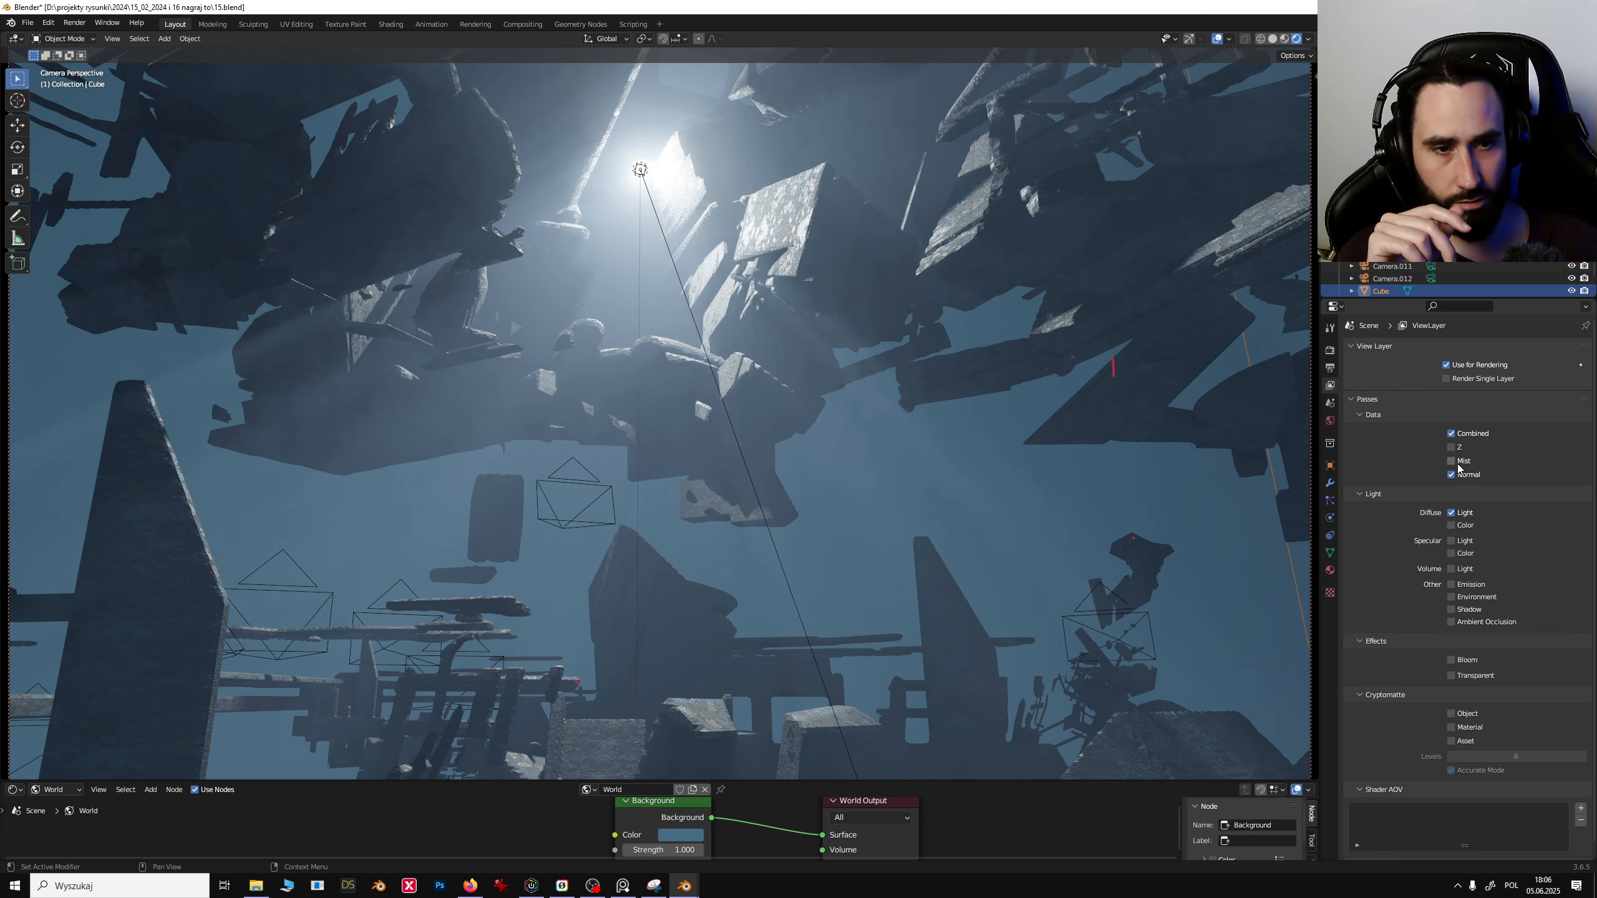
pyautogui.click(1456, 465)
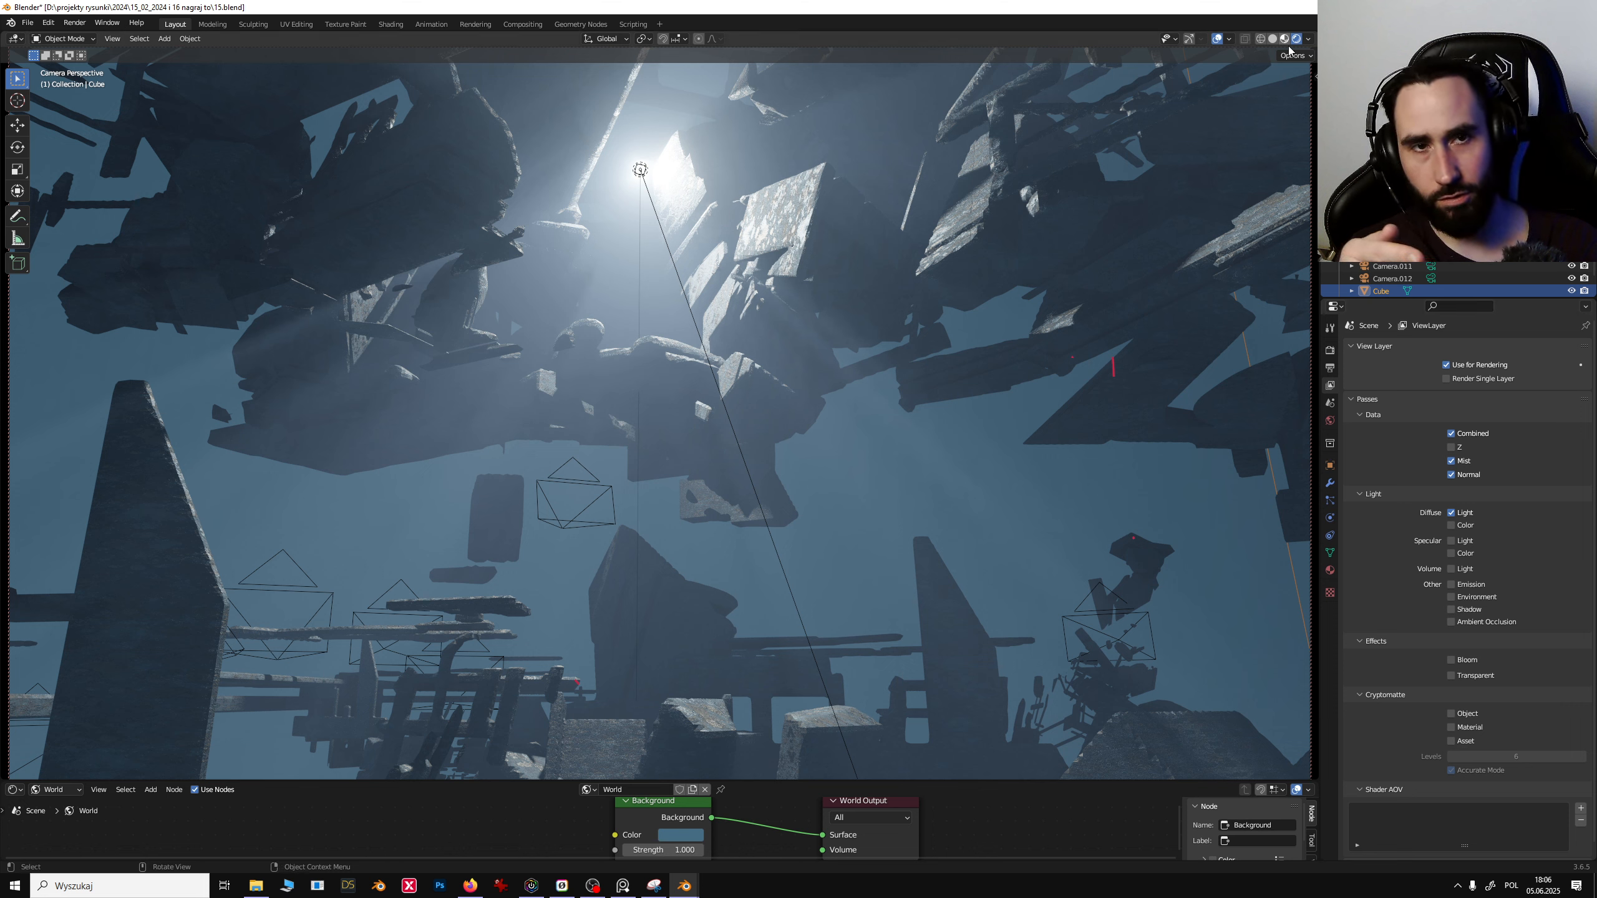
# - Look through the scene cameras and set Camera.008 as the active camera
pyautogui.click(792, 315)
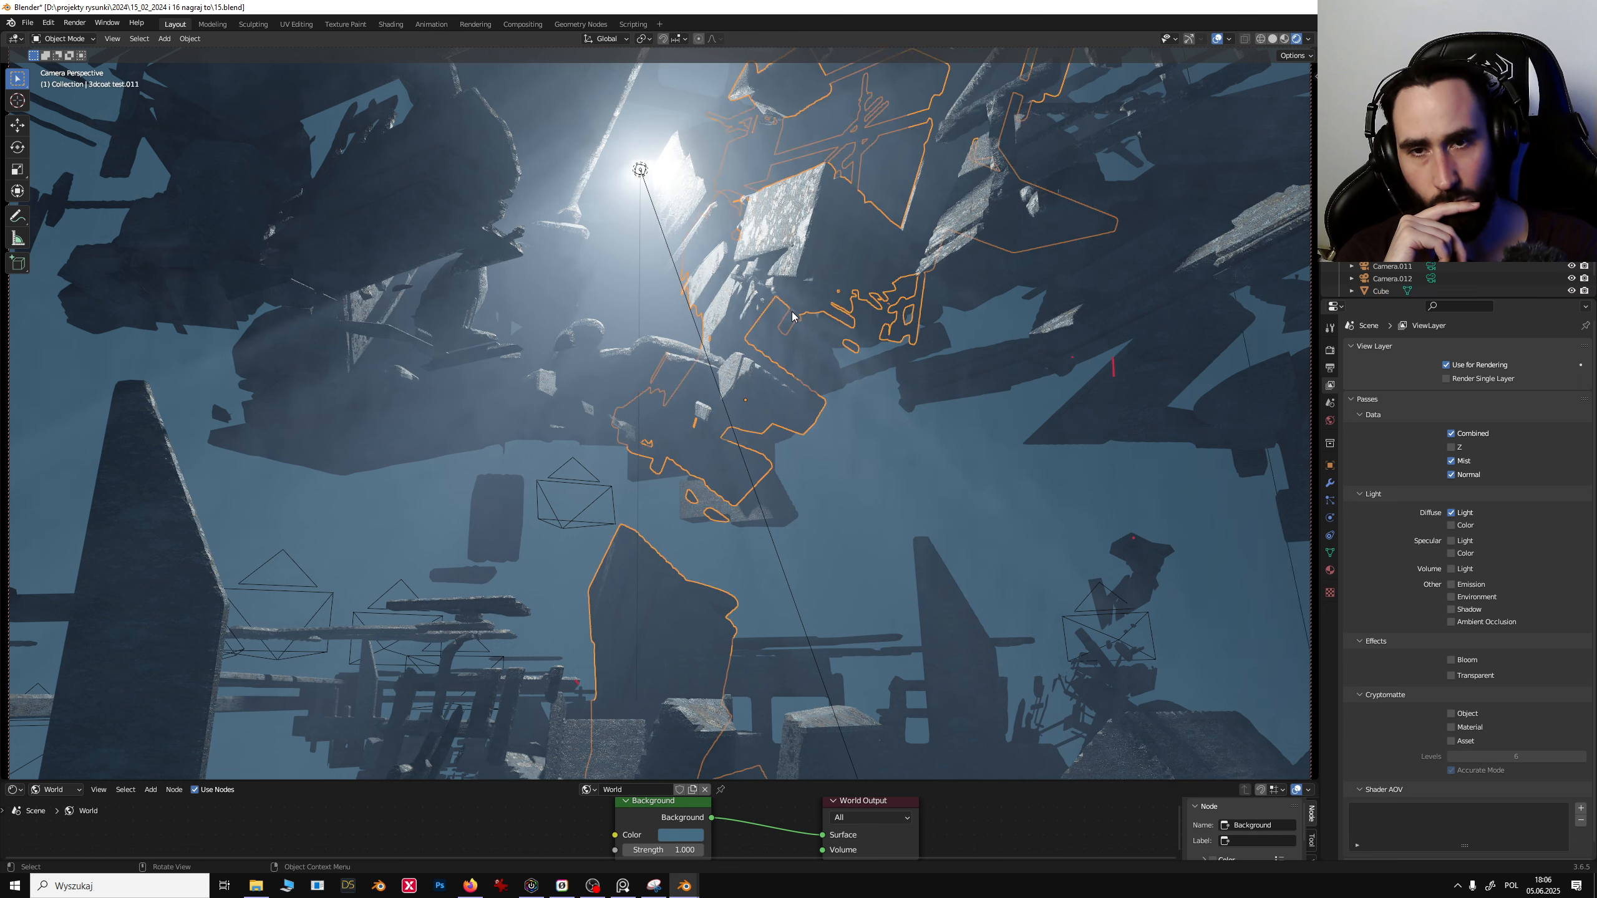
pyautogui.click(1431, 216)
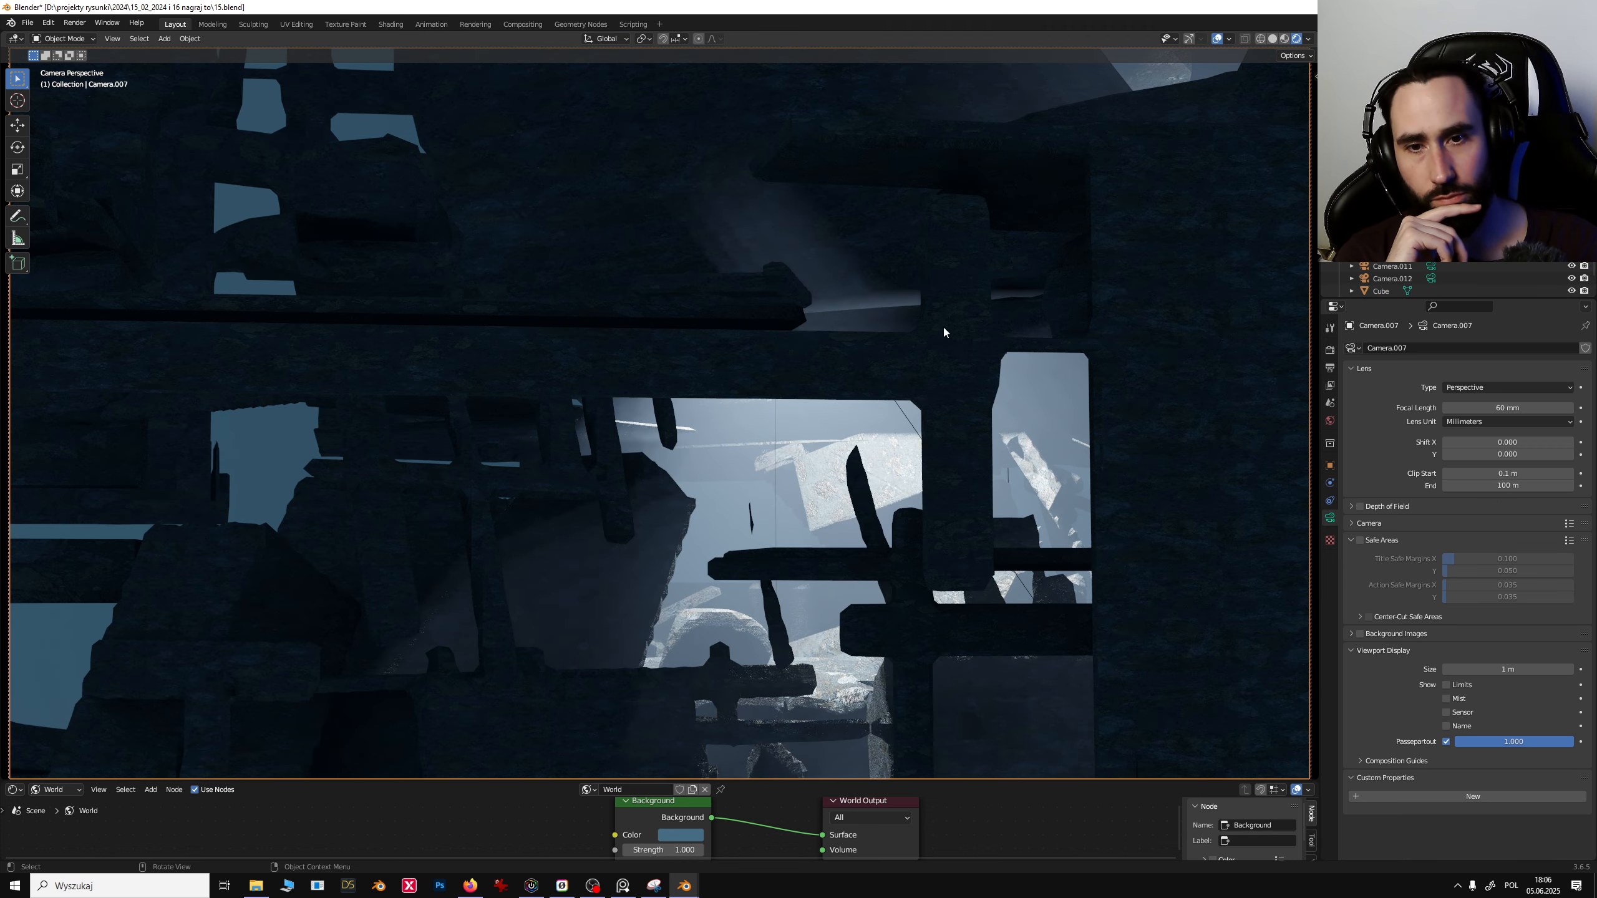
pyautogui.click(947, 456)
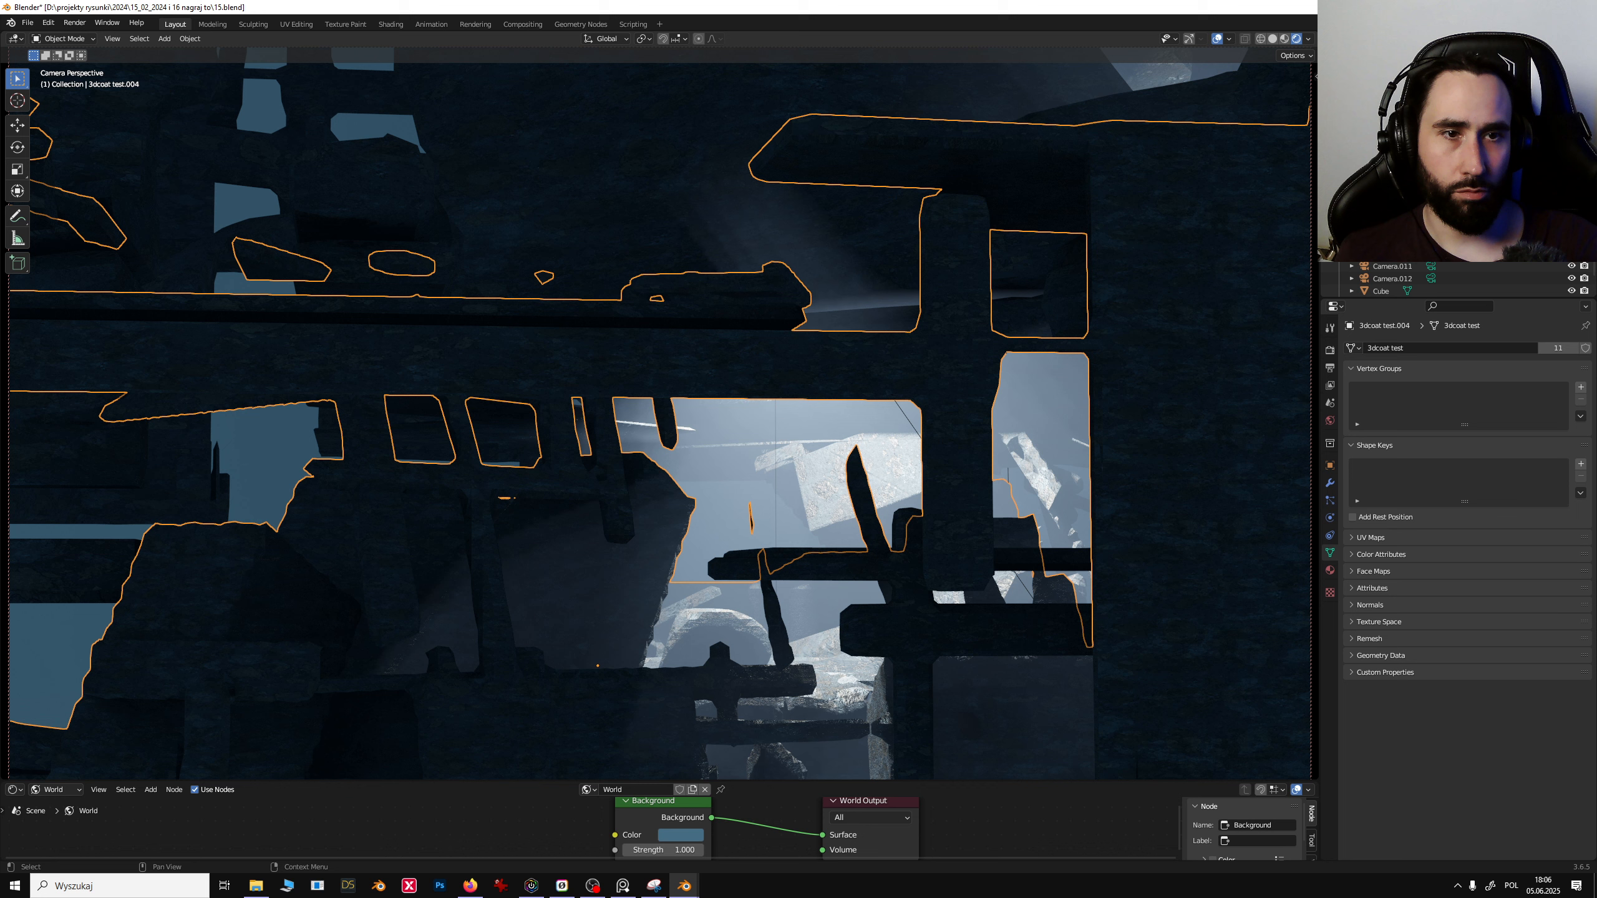
pyautogui.click(1431, 217)
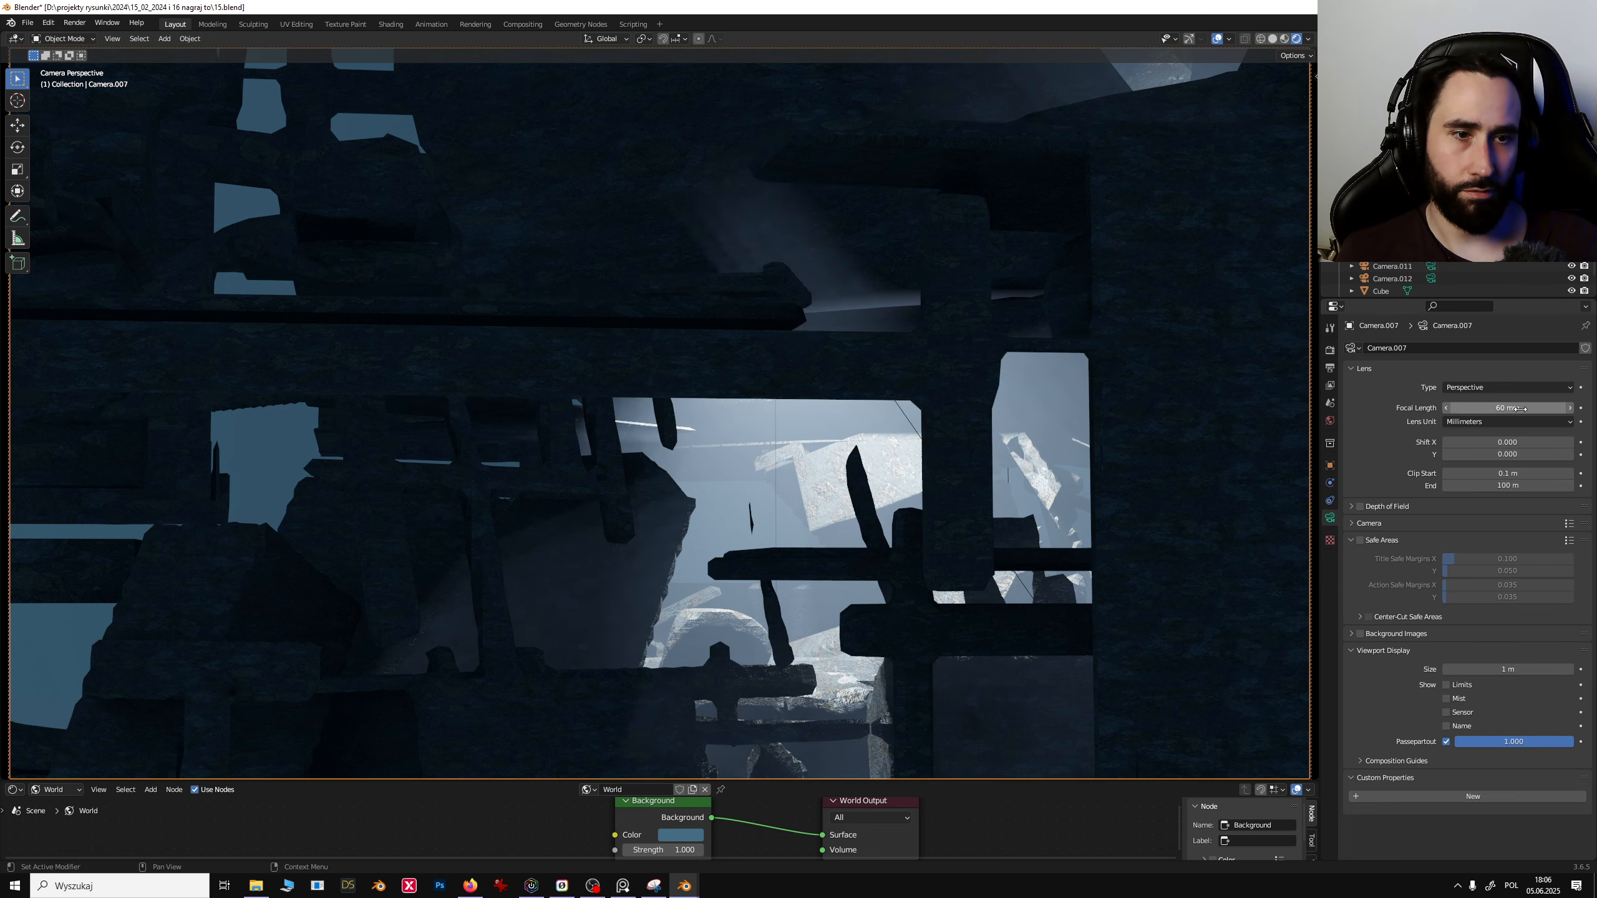
pyautogui.click(1431, 229)
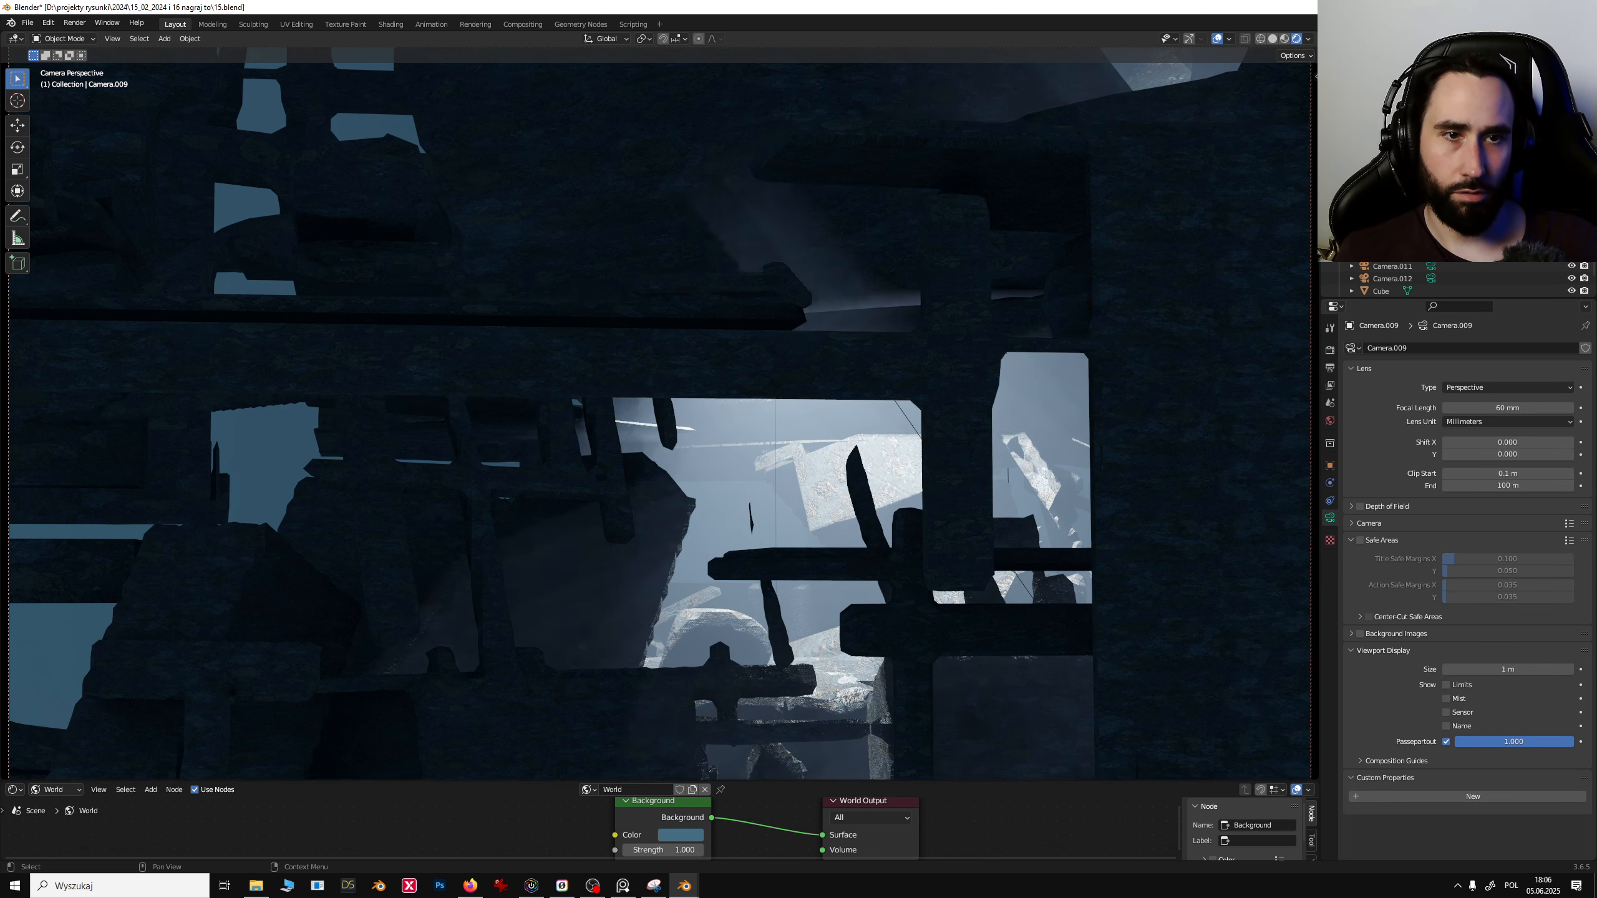
pyautogui.press('ctrl+KP_0')
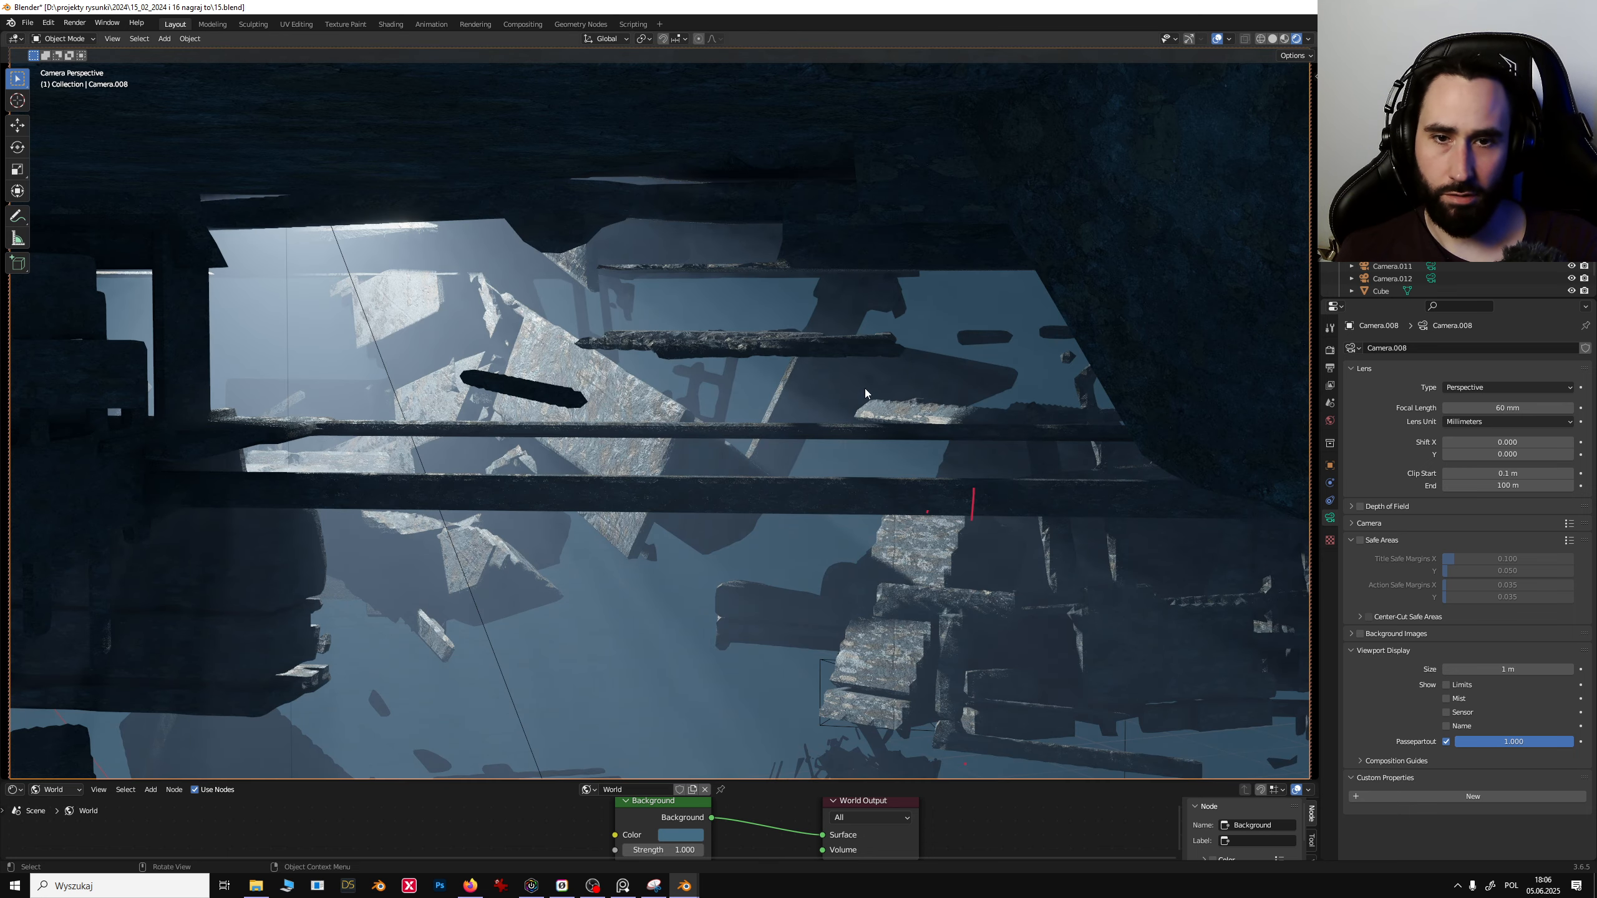
# - Reframe the Camera.008 view by moving the camera through the debris field
pyautogui.click(383, 432)
pyautogui.click(376, 373)
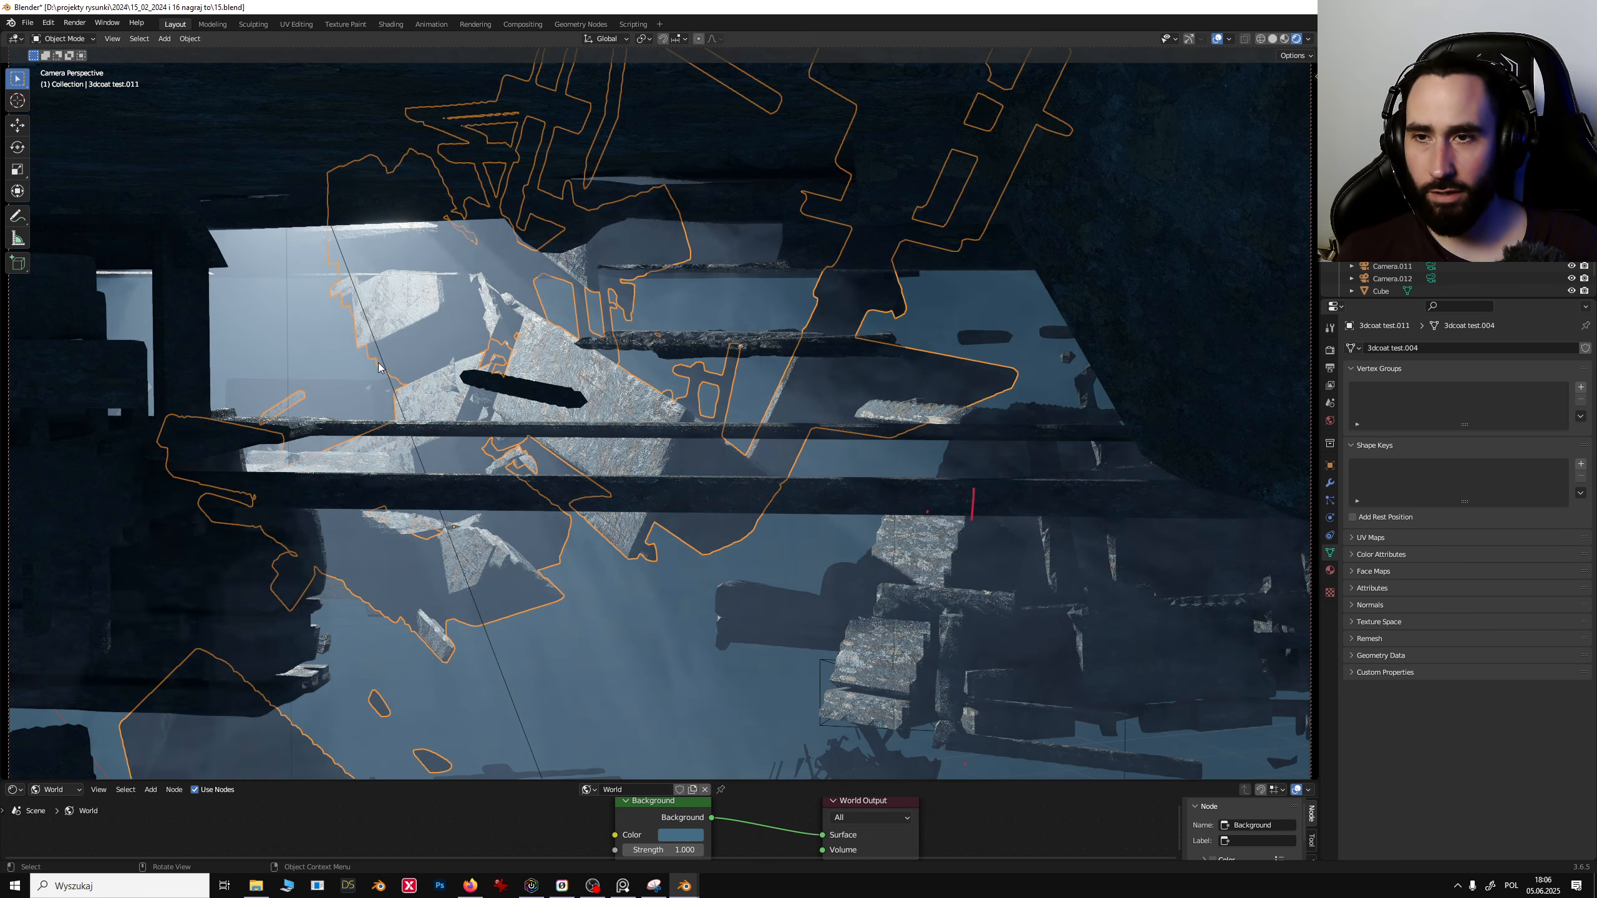
pyautogui.click(699, 274)
pyautogui.click(731, 322)
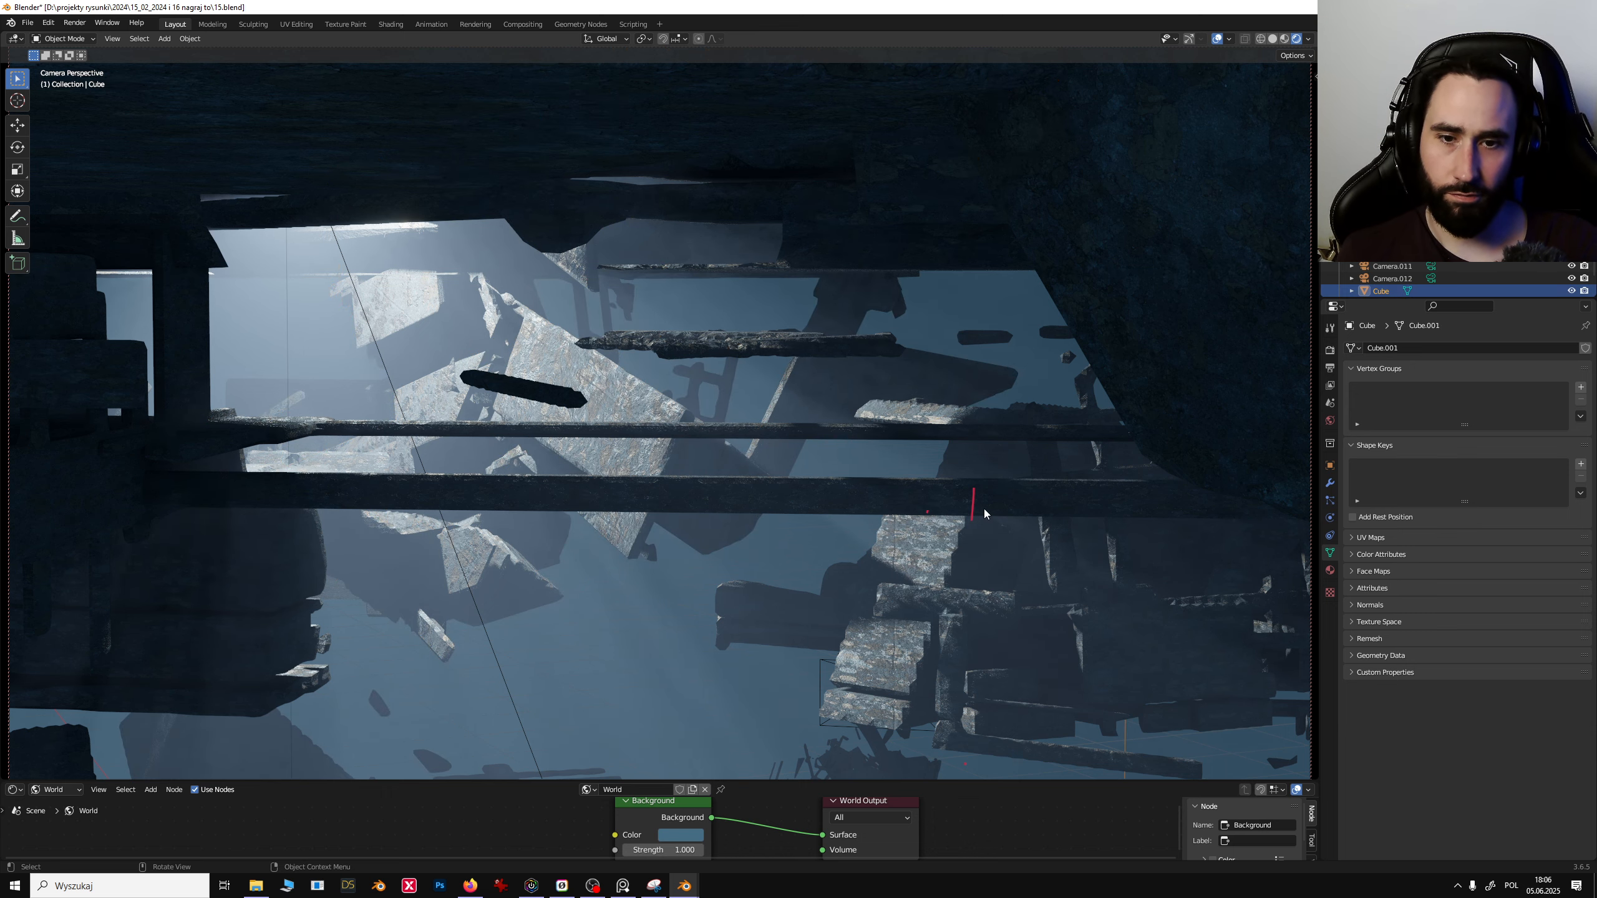
pyautogui.click(799, 343)
pyautogui.click(800, 343)
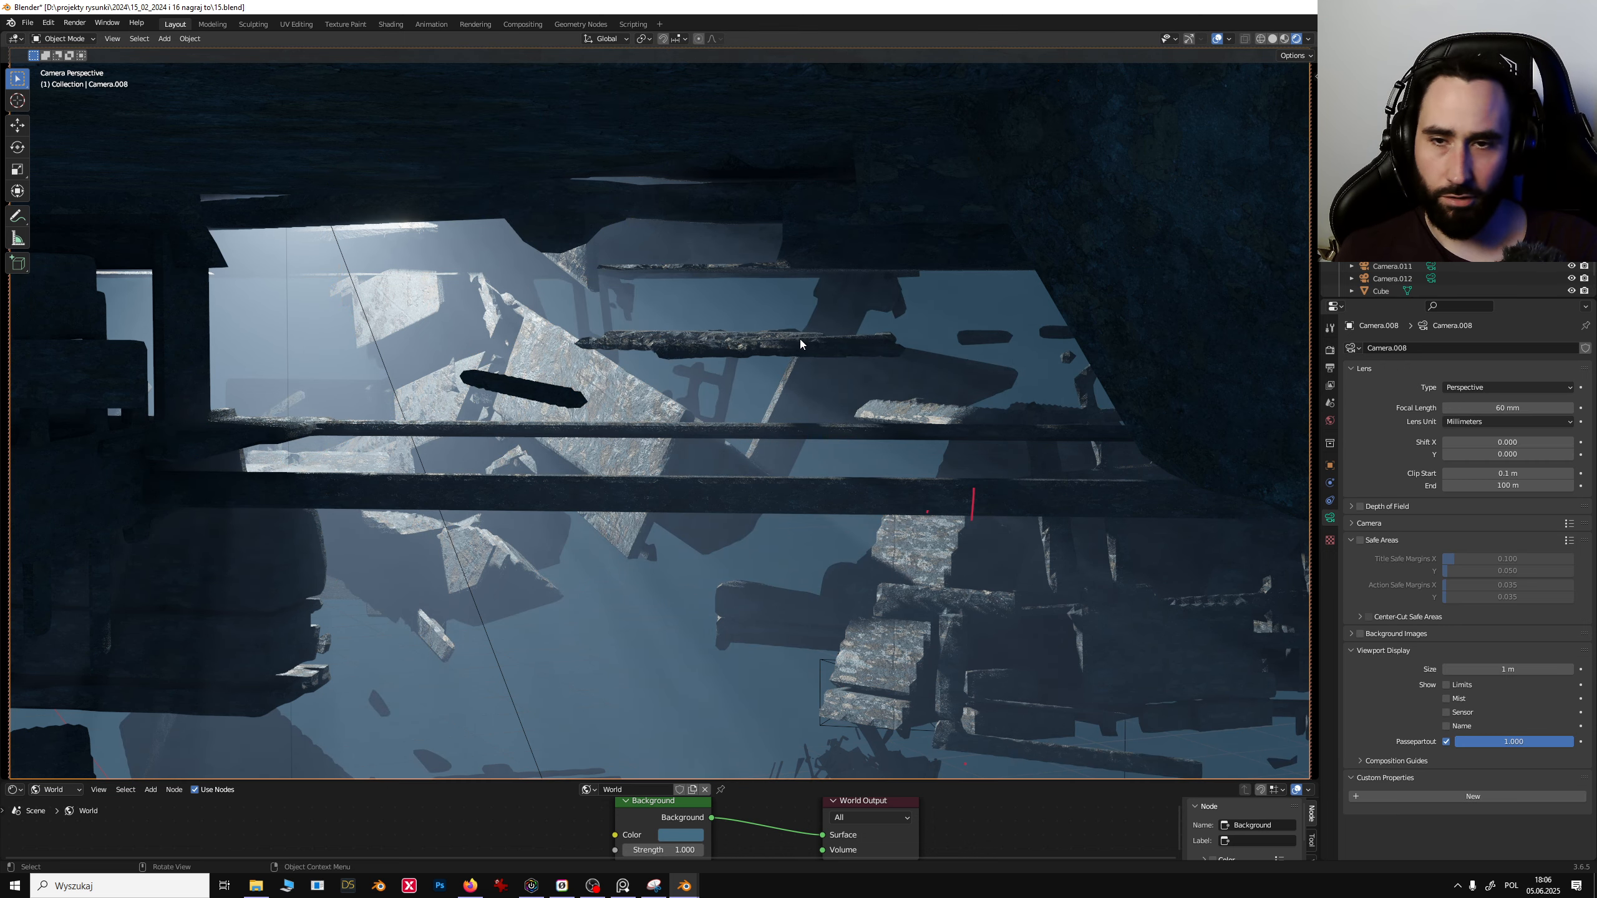
pyautogui.moveTo(933, 340); pyautogui.dragTo(769, 288, button='middle')
pyautogui.click(740, 284)
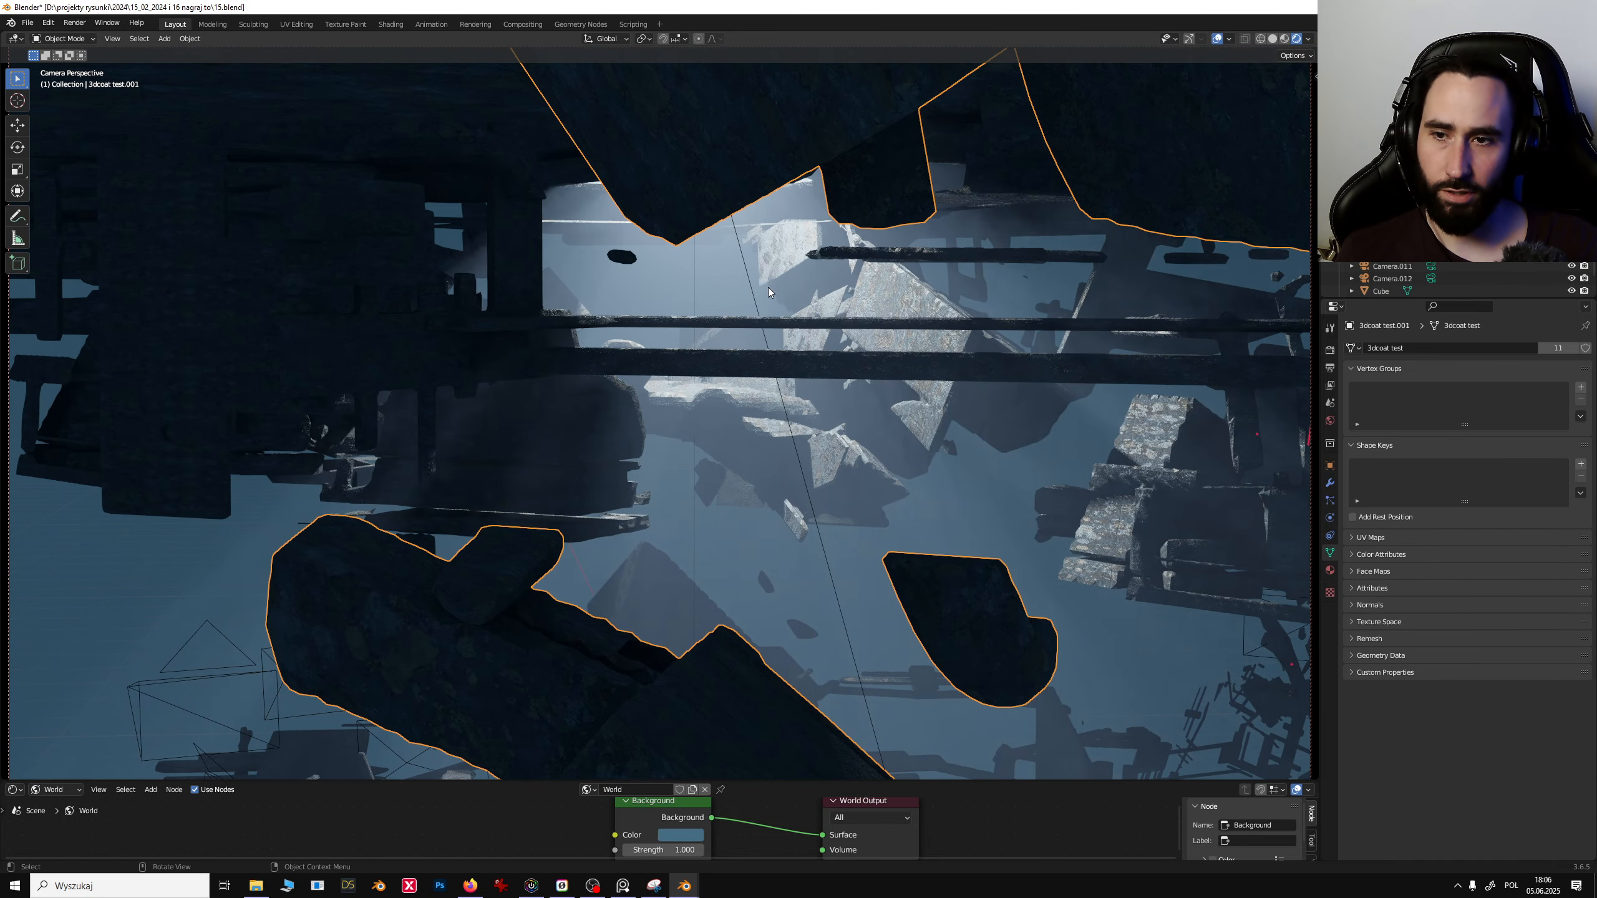
pyautogui.click(620, 403)
pyautogui.moveTo(806, 396); pyautogui.dragTo(787, 333, button='middle')
# - Duplicate the long horizontal beam cluster and rotate the copy about the Z axis
pyautogui.click(788, 334)
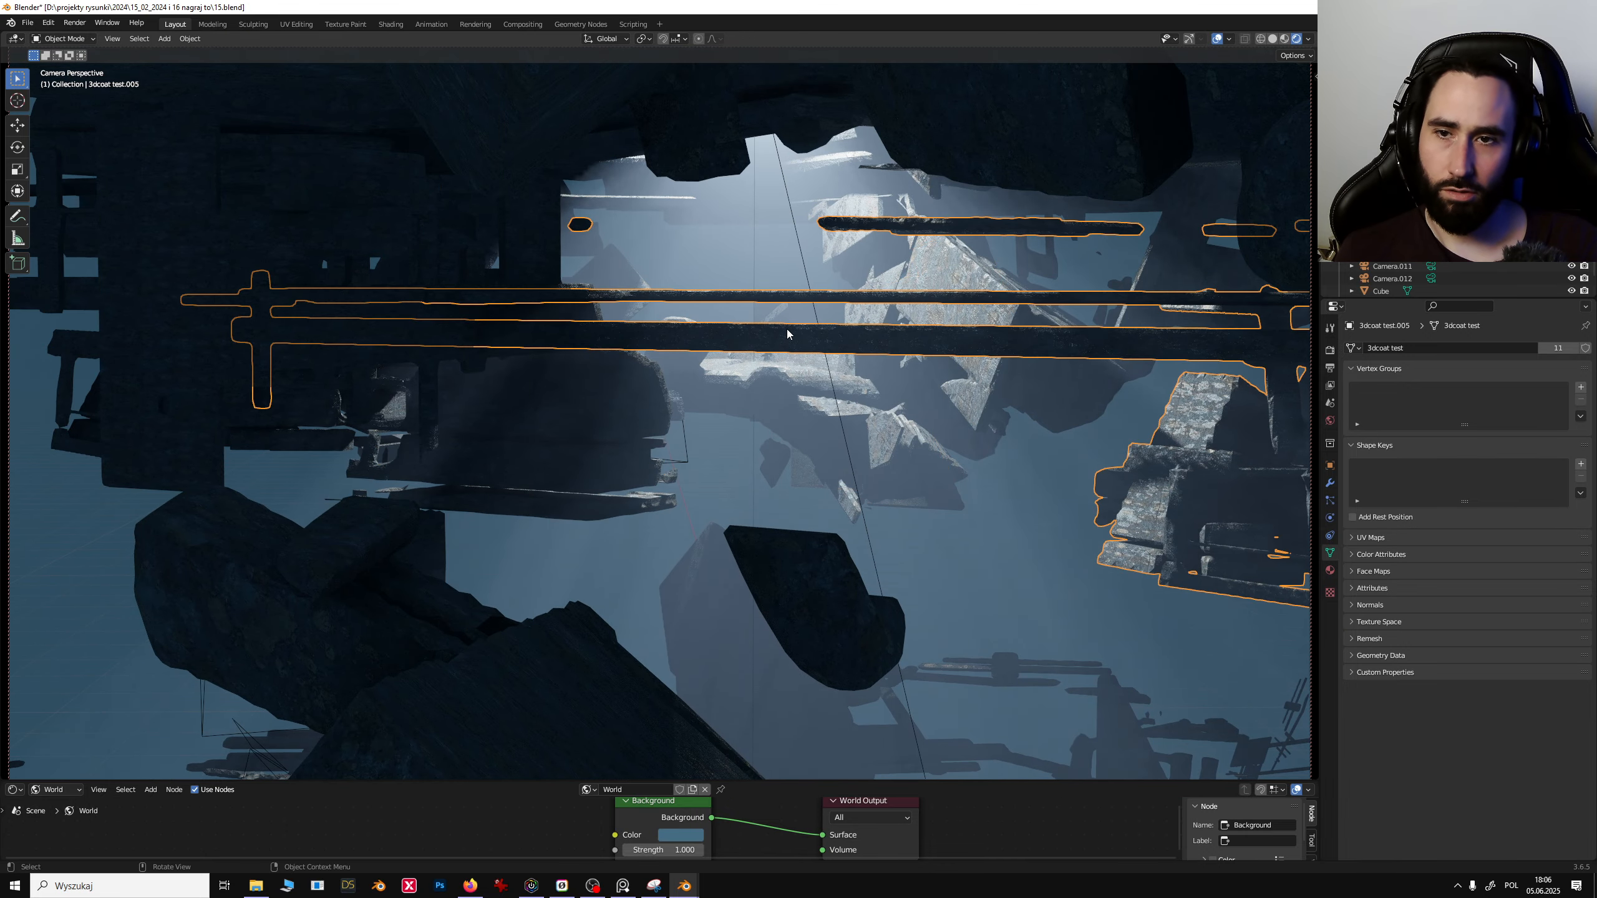
pyautogui.hotkey('shift', 'd')
pyautogui.press('r')
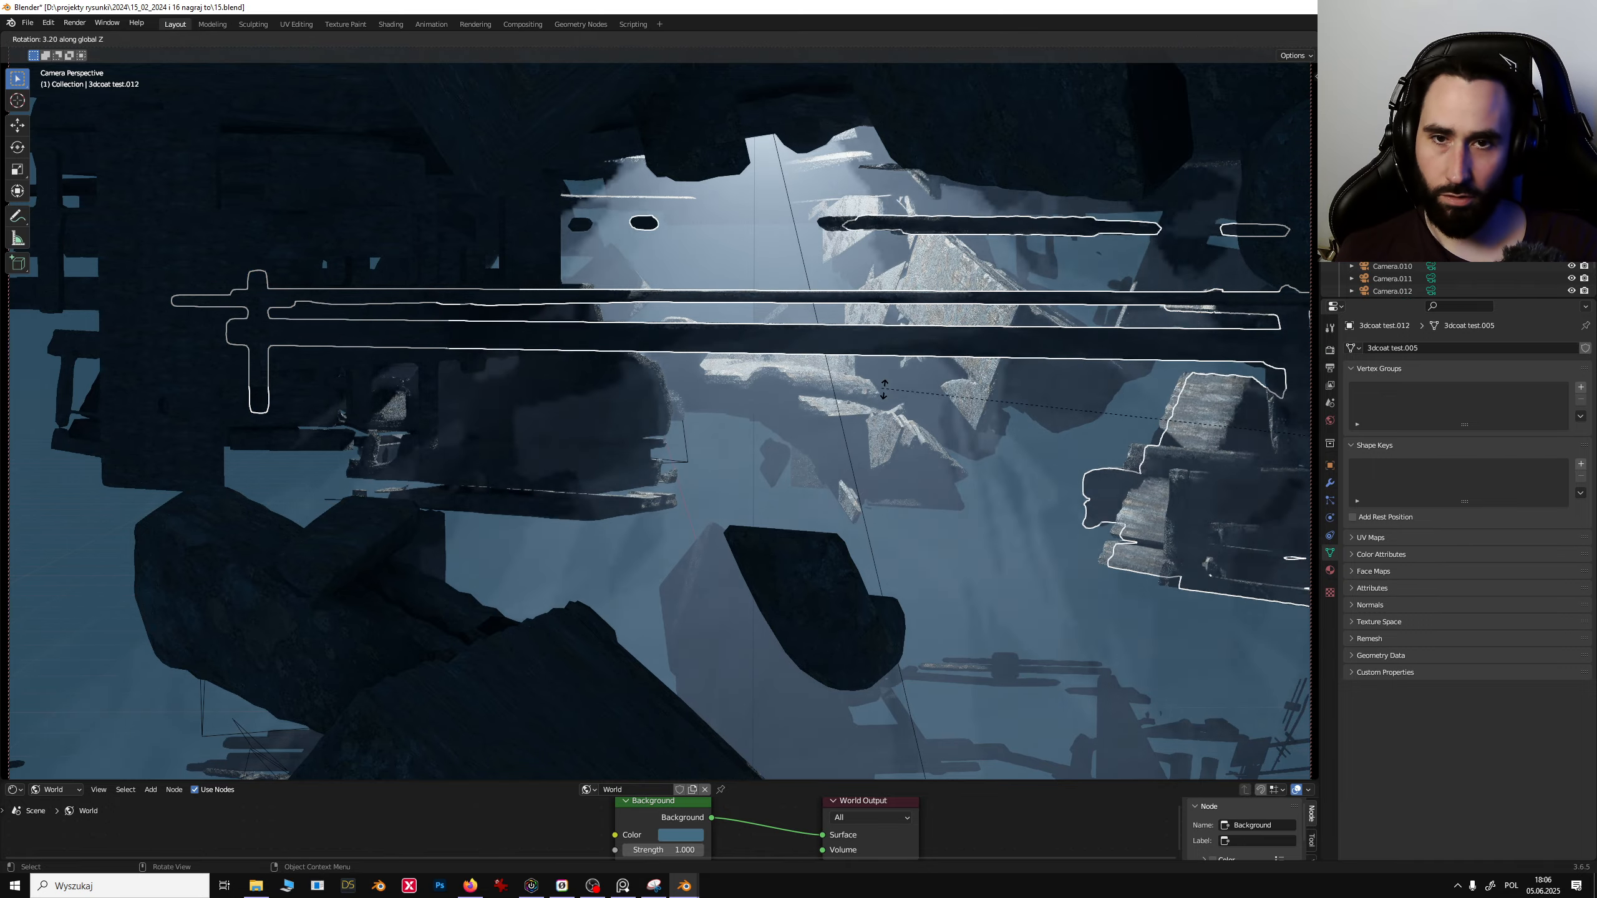
pyautogui.press('z')
pyautogui.click(1112, 314)
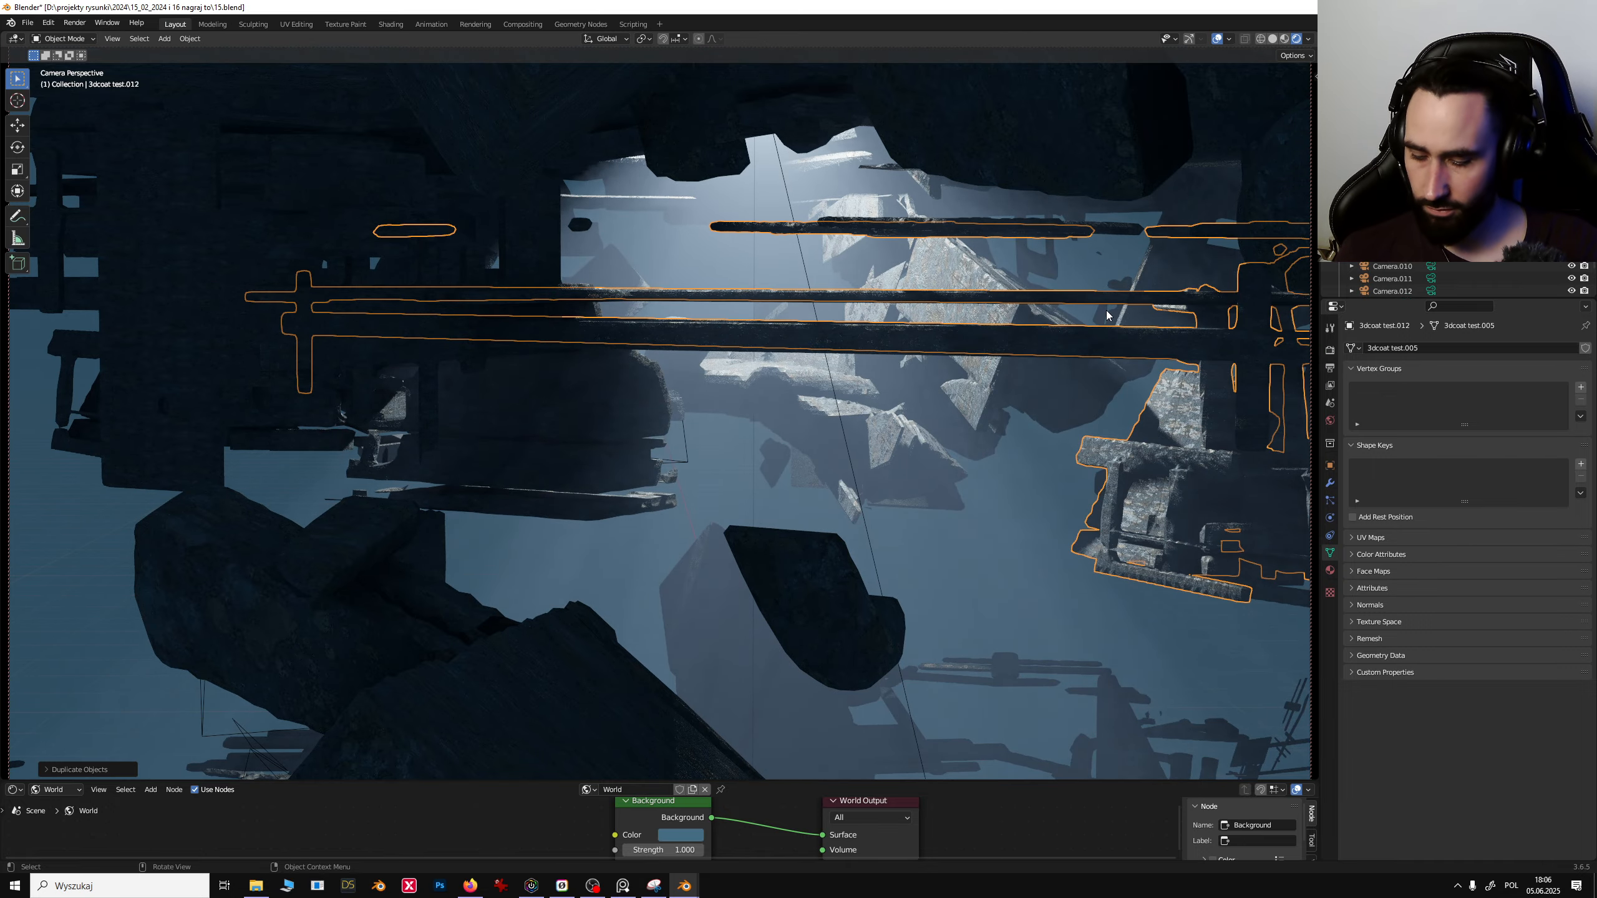
# - Move the beam copy along Z and scale it along Z
pyautogui.press('g')
pyautogui.press('z')
pyautogui.click(1176, 469)
pyautogui.press('s')
pyautogui.press('z')
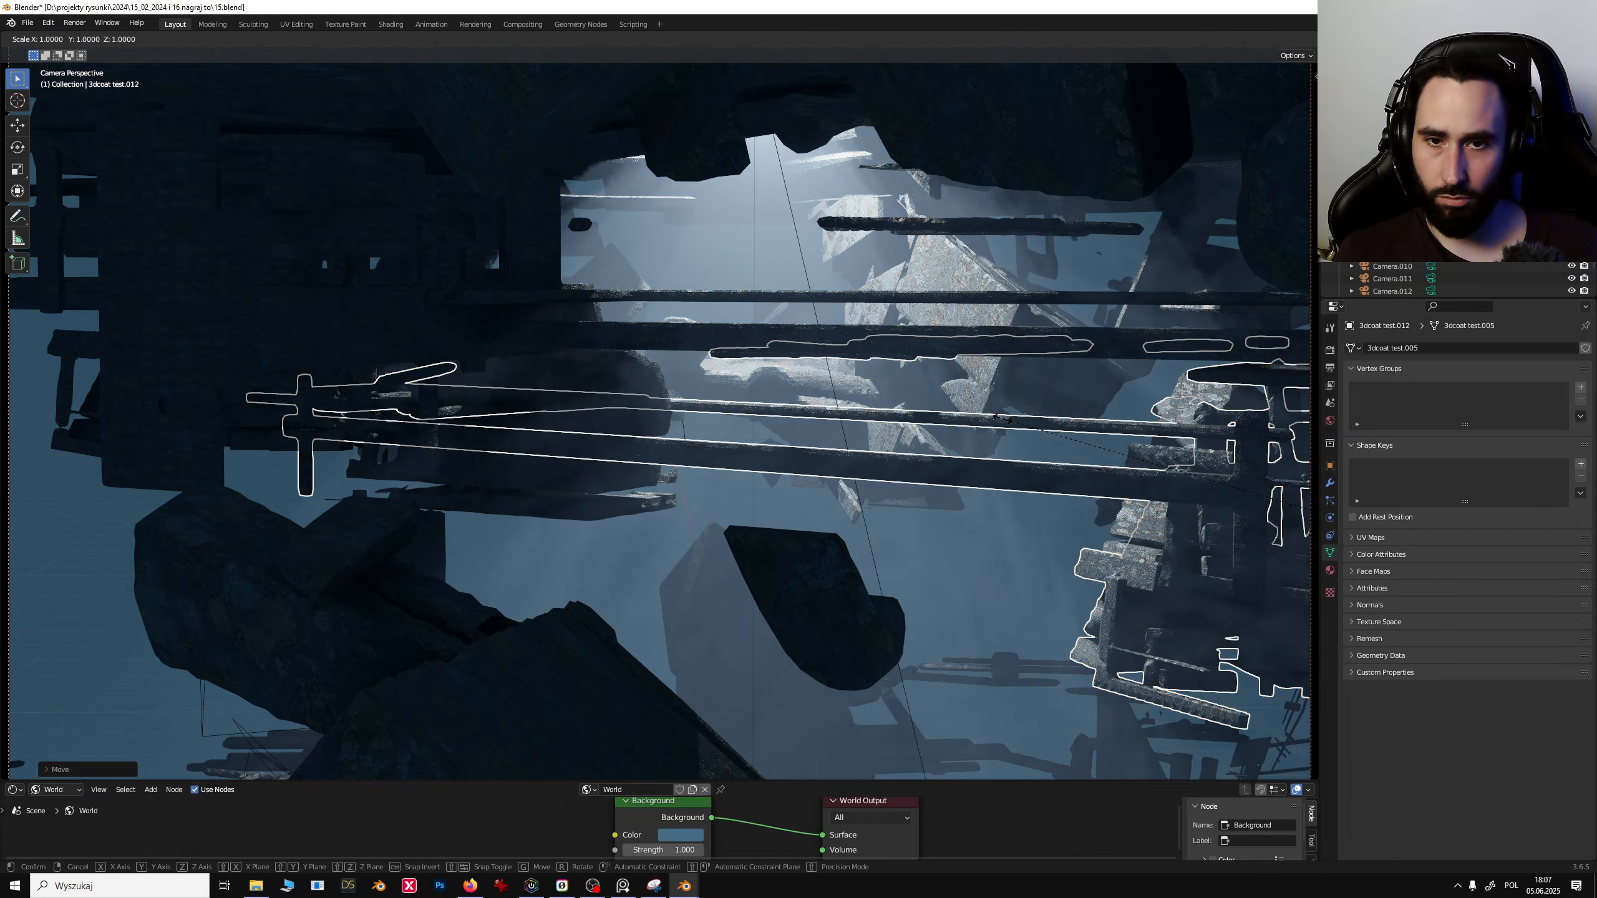
pyautogui.click(1187, 536)
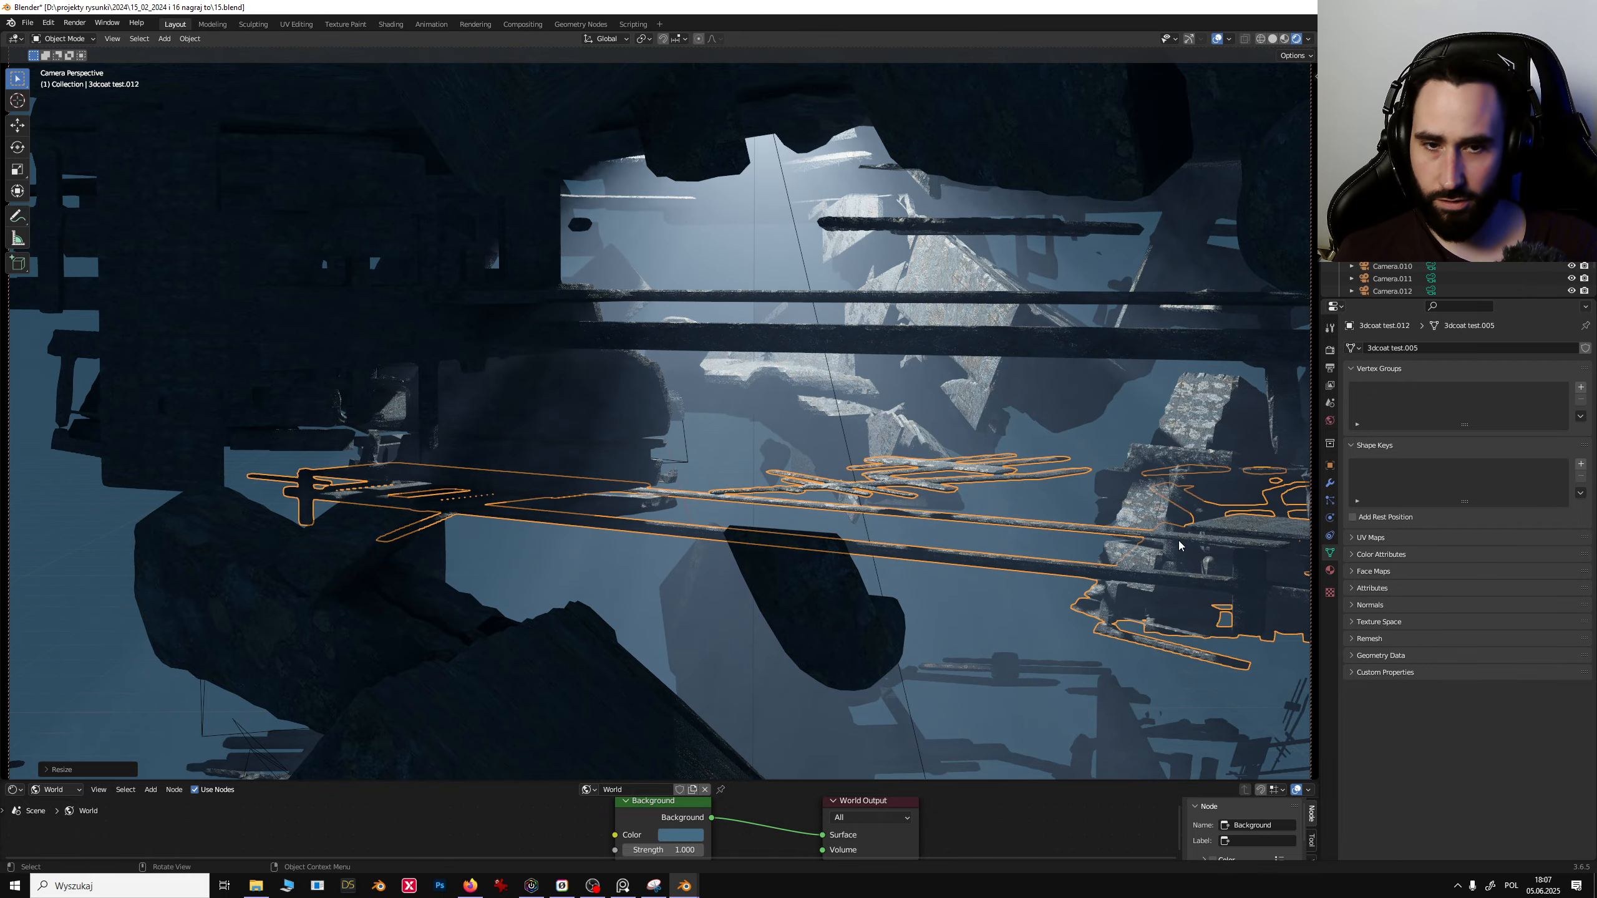
# - Move the beam copy along Z again and try rotating it about the Y and X axes
pyautogui.press('g')
pyautogui.press('z')
pyautogui.click(1163, 433)
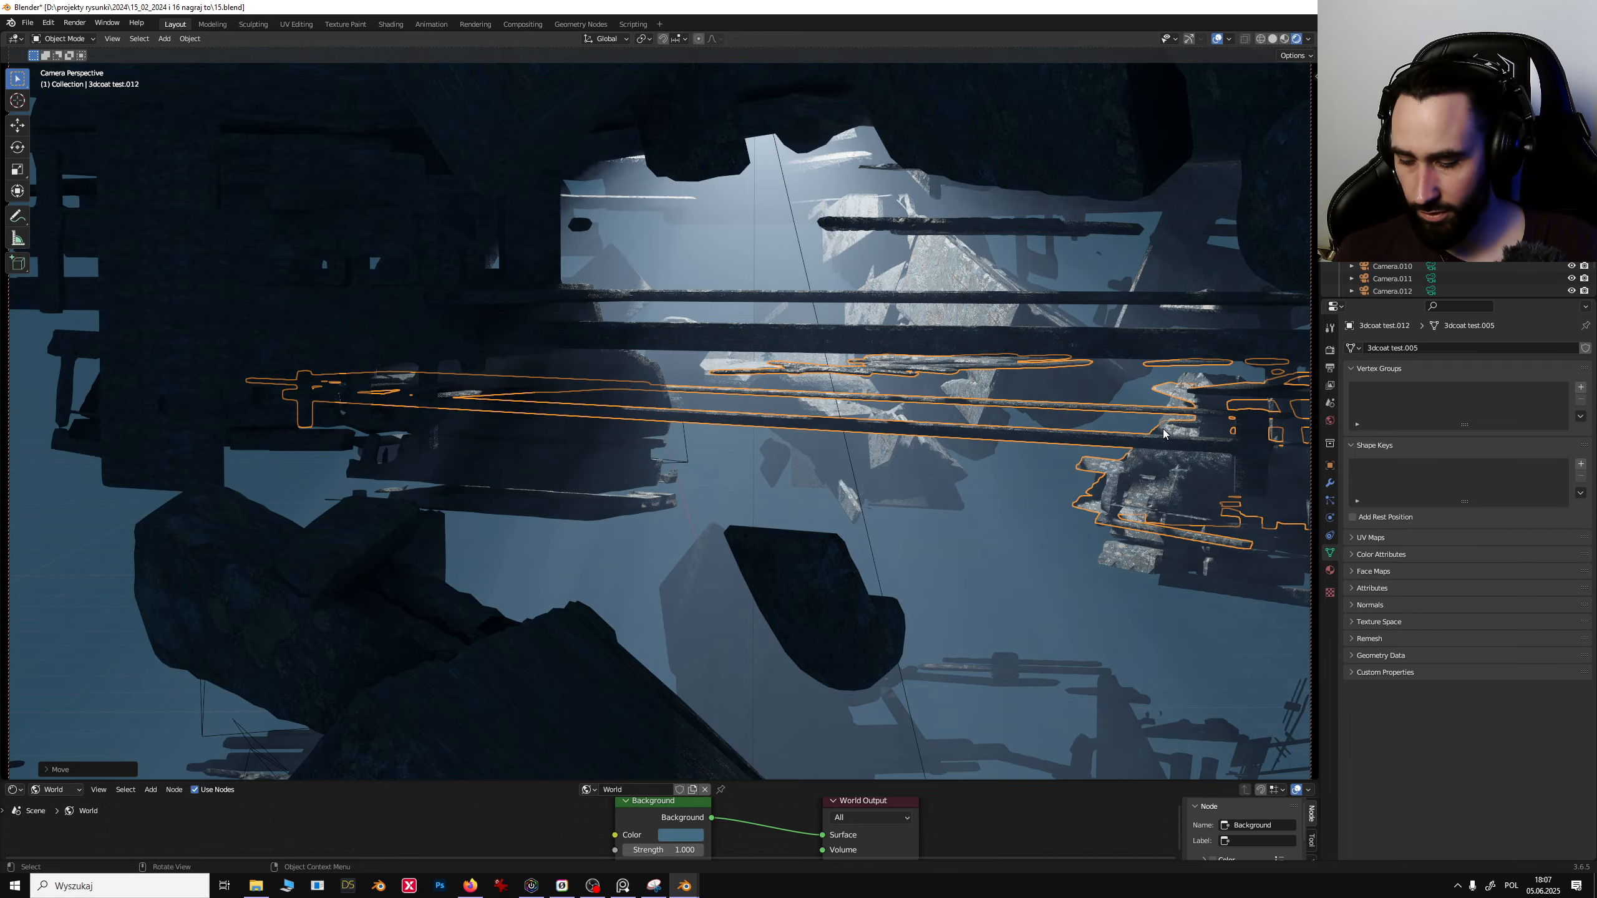
pyautogui.press('r')
pyautogui.press('y')
pyautogui.press('y')
pyautogui.press('x')
pyautogui.press('x')
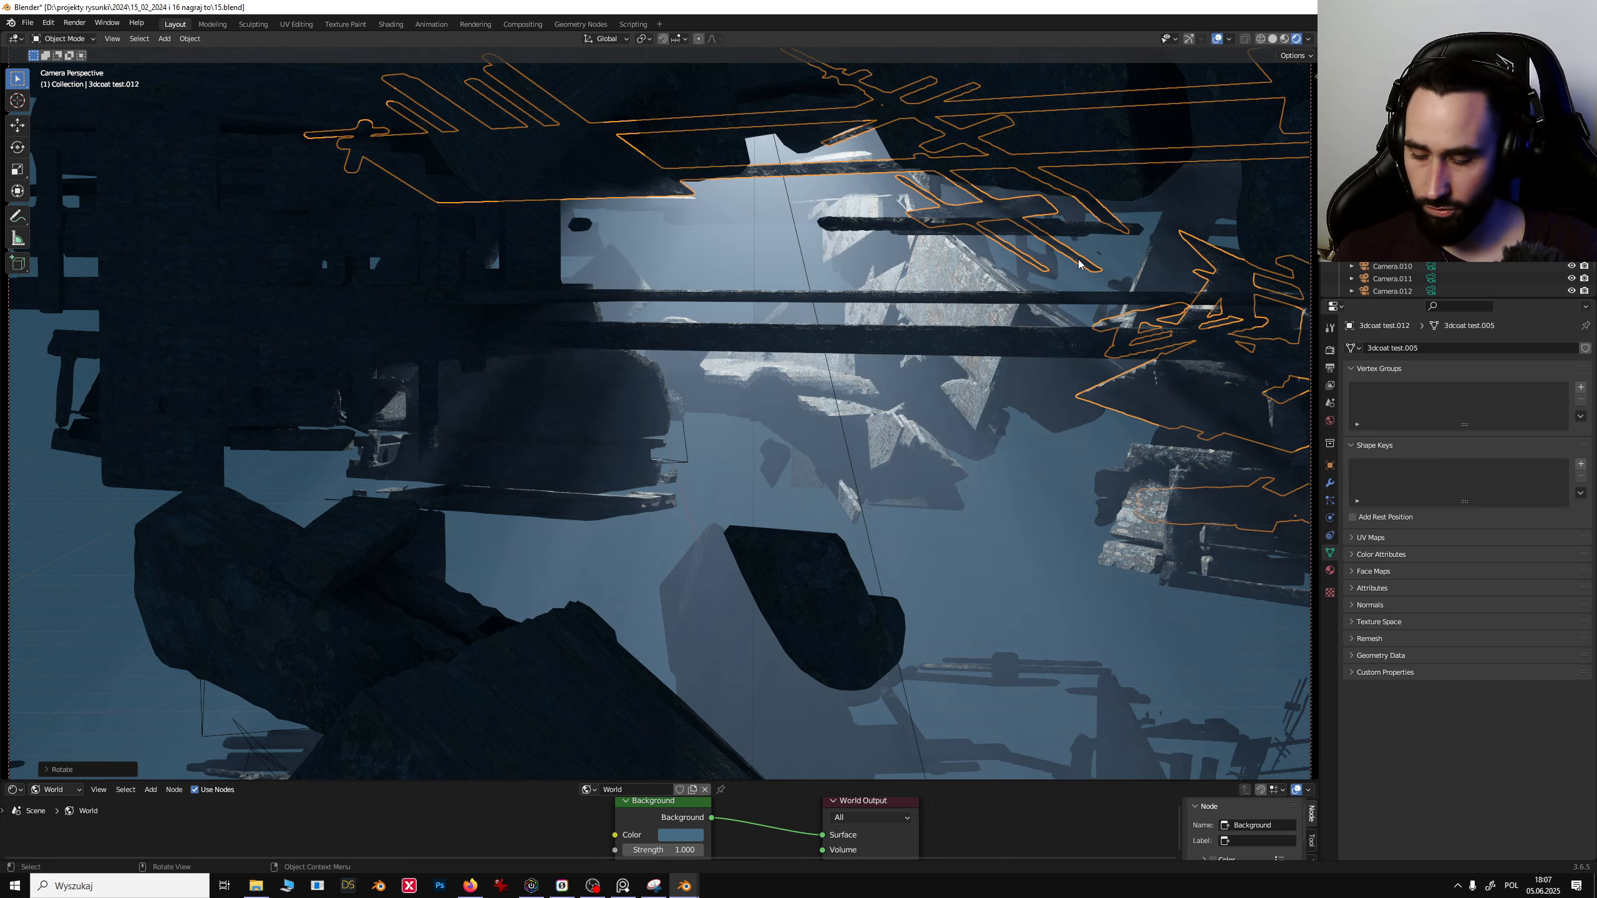
# - Undo the duplicate and its transforms, then delete the original long beam cluster
pyautogui.hotkey('ctrl', 'z')
pyautogui.hotkey('ctrl', 'z')
pyautogui.hotkey('ctrl', 'z')
pyautogui.hotkey('ctrl', 'z')
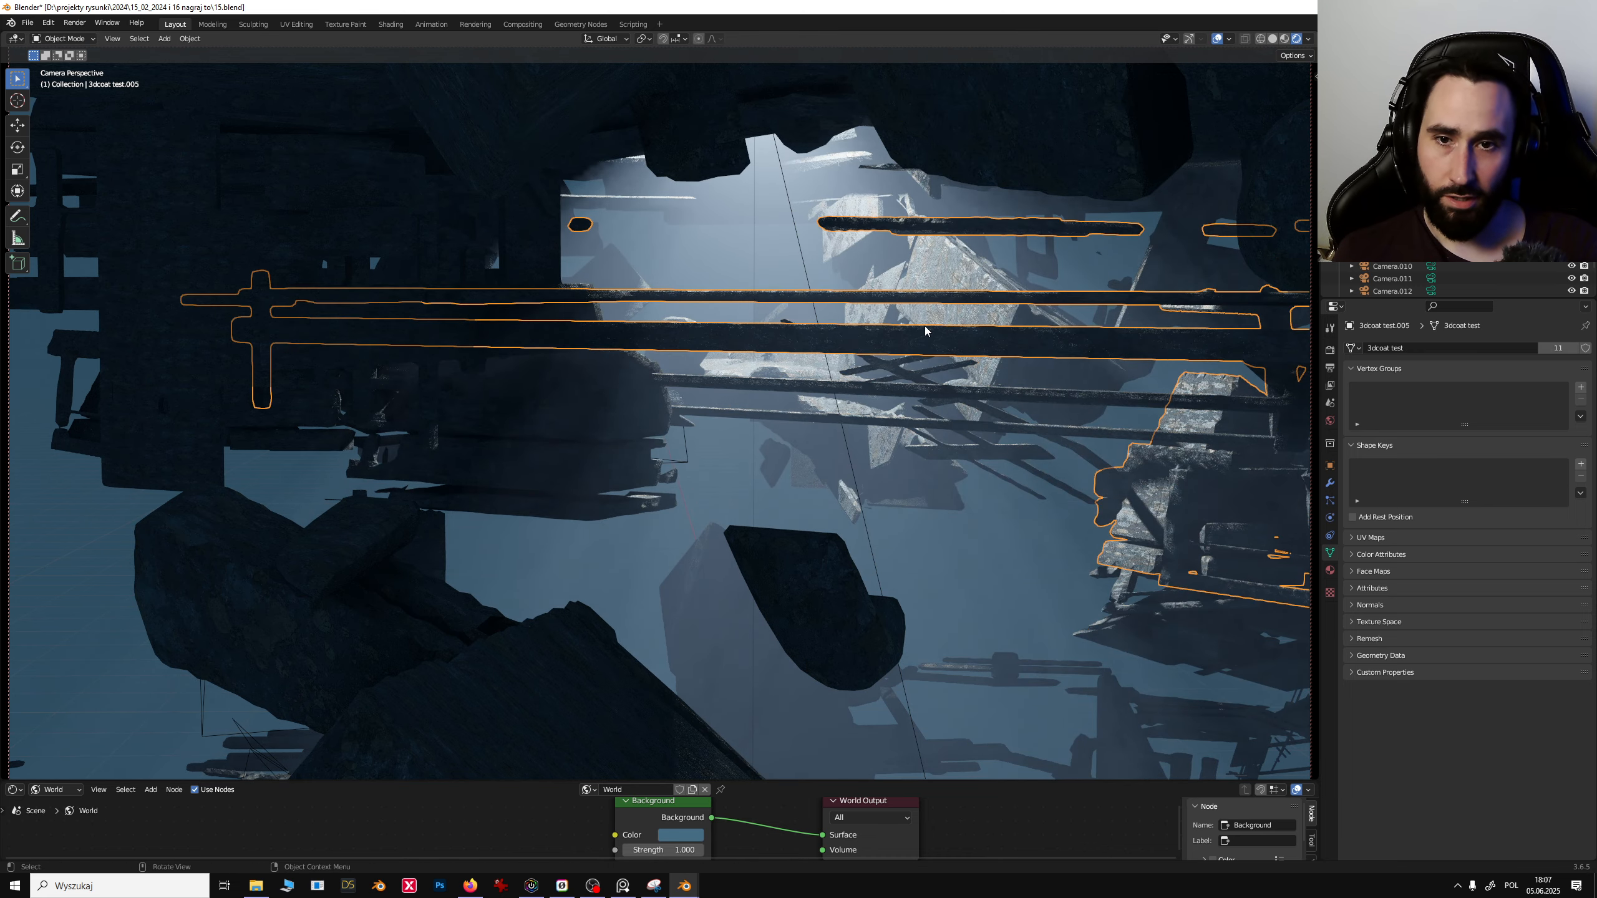
pyautogui.hotkey('ctrl', 'z')
pyautogui.hotkey('ctrl', 'z')
pyautogui.hotkey('ctrl', 'z')
pyautogui.hotkey('ctrl', 'z')
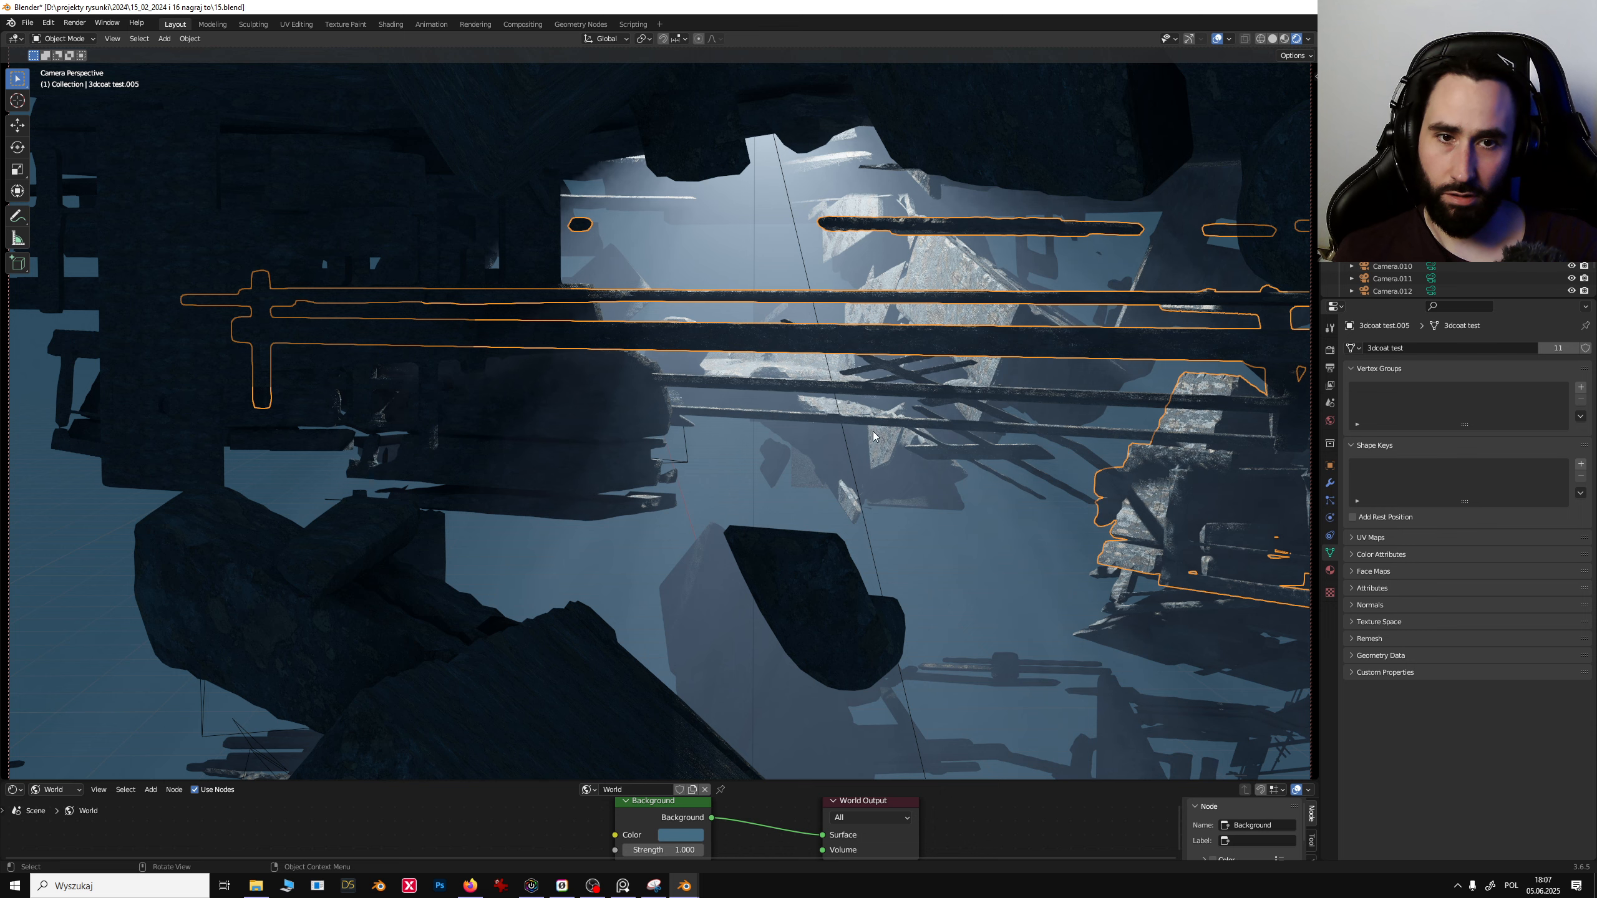
pyautogui.press('Delete')
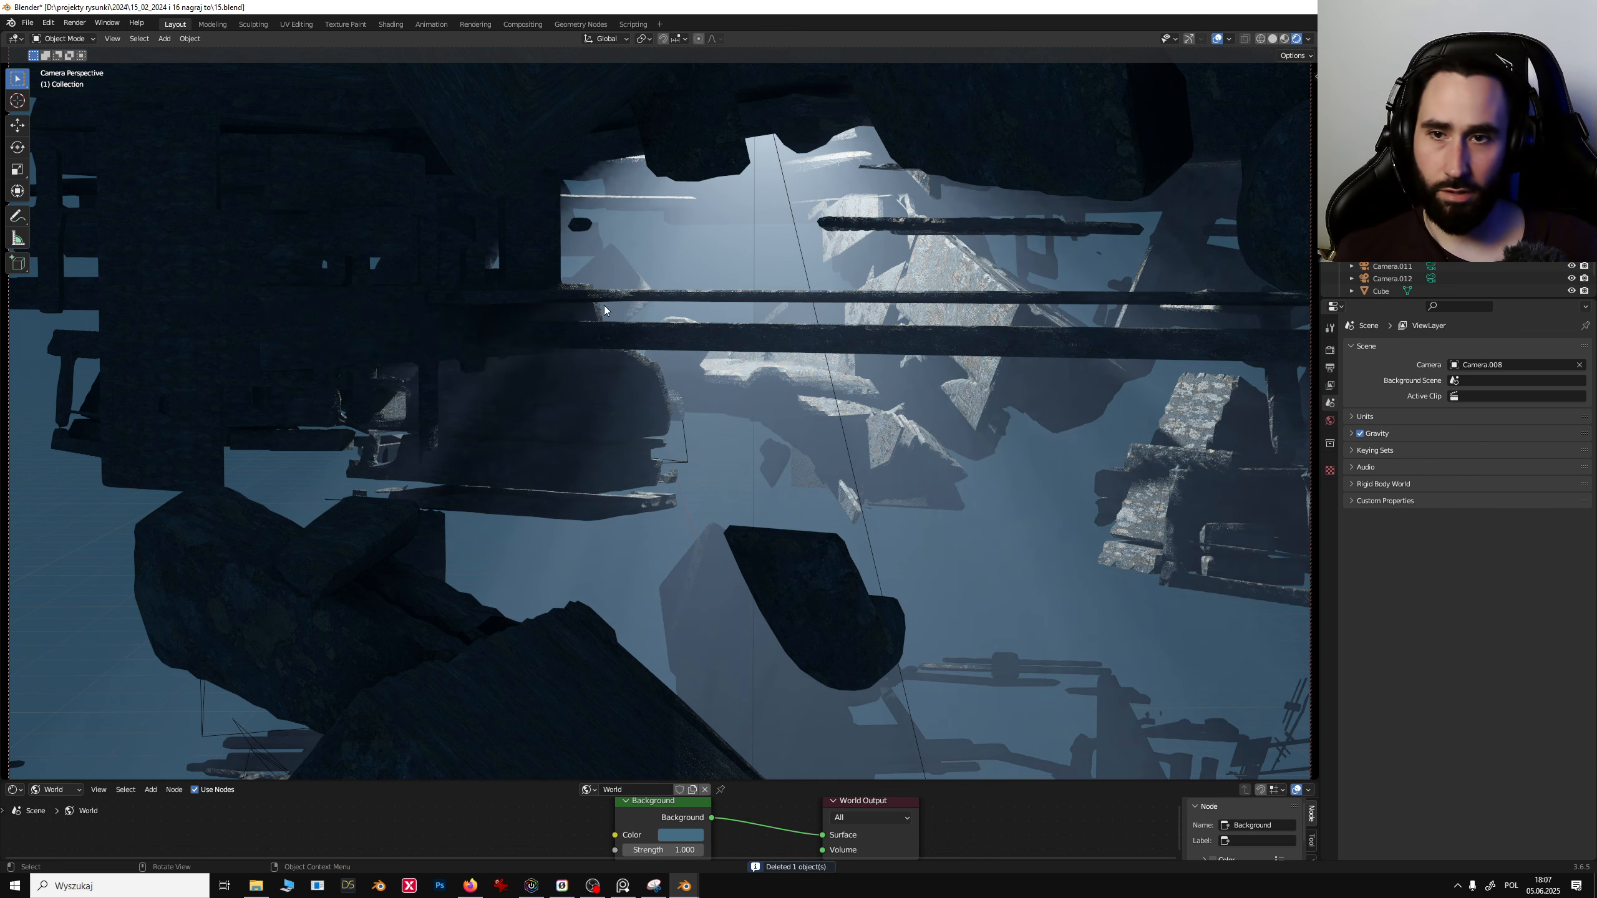
# - With the Annotate tool, draw a red frame and marks over the upper-left debris
pyautogui.click(19, 216)
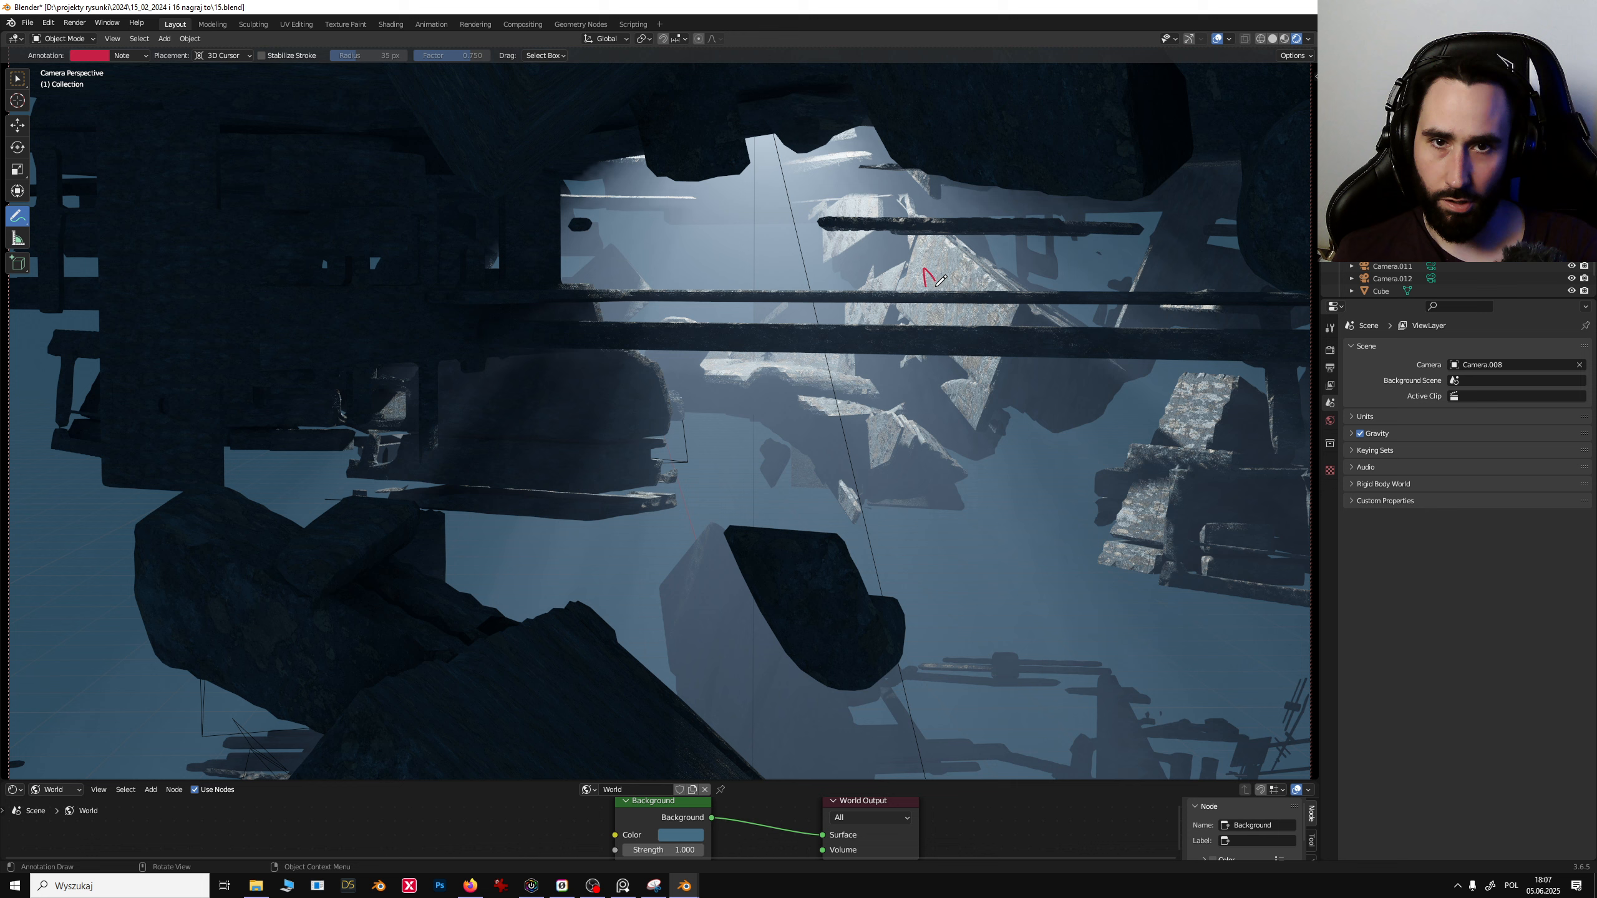
pyautogui.hotkey('ctrl', 'z')
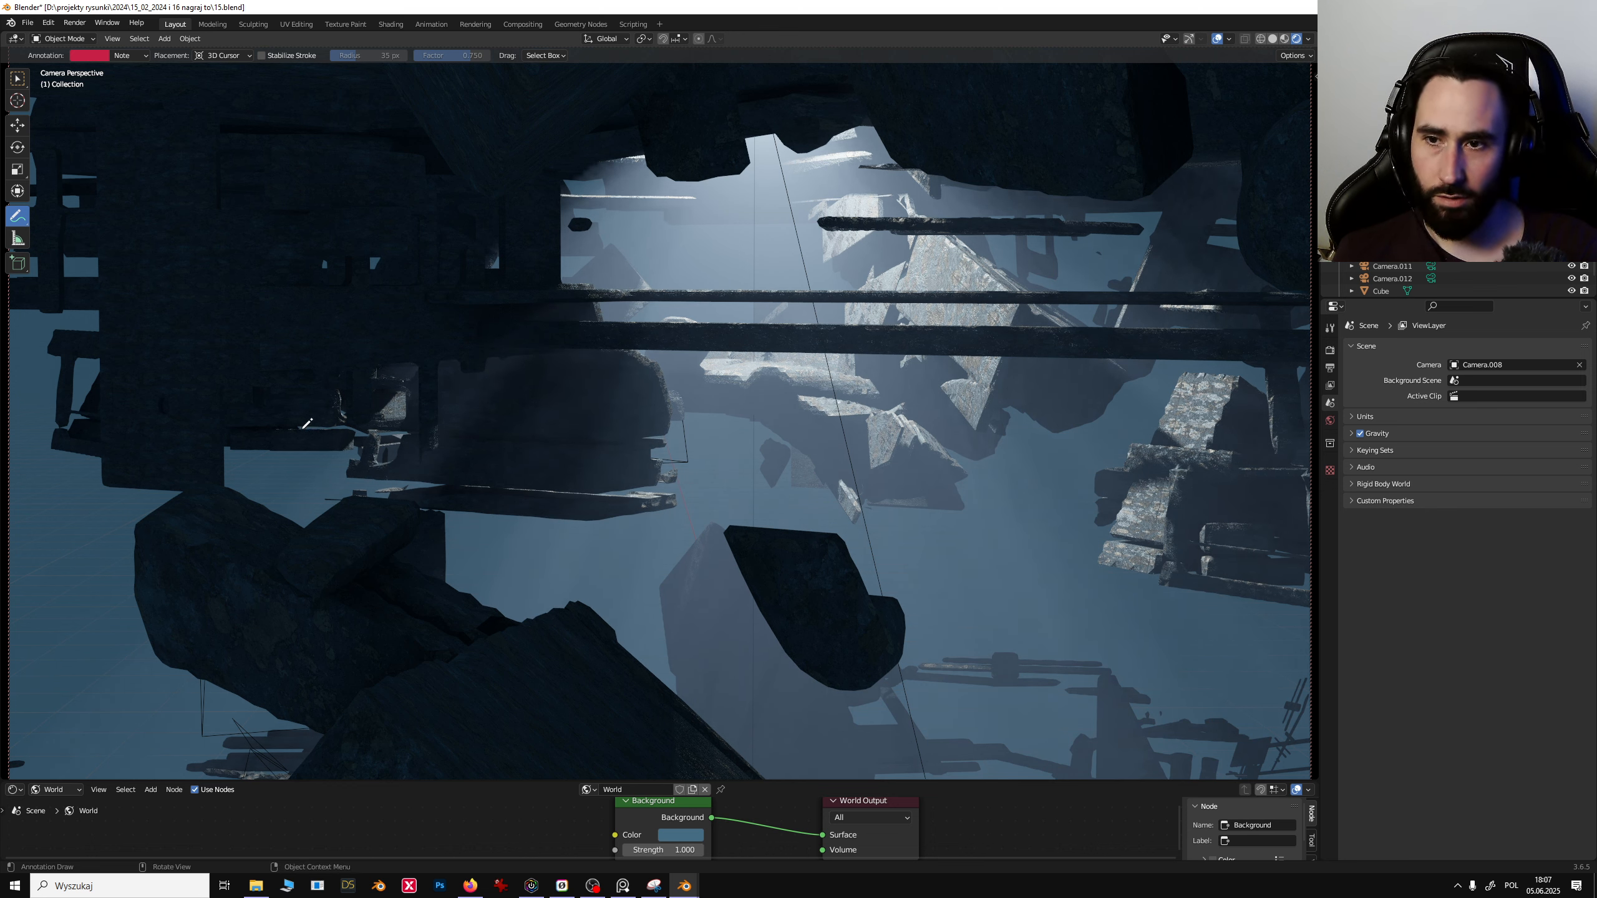
pyautogui.moveTo(318, 439); pyautogui.dragTo(1, 446)
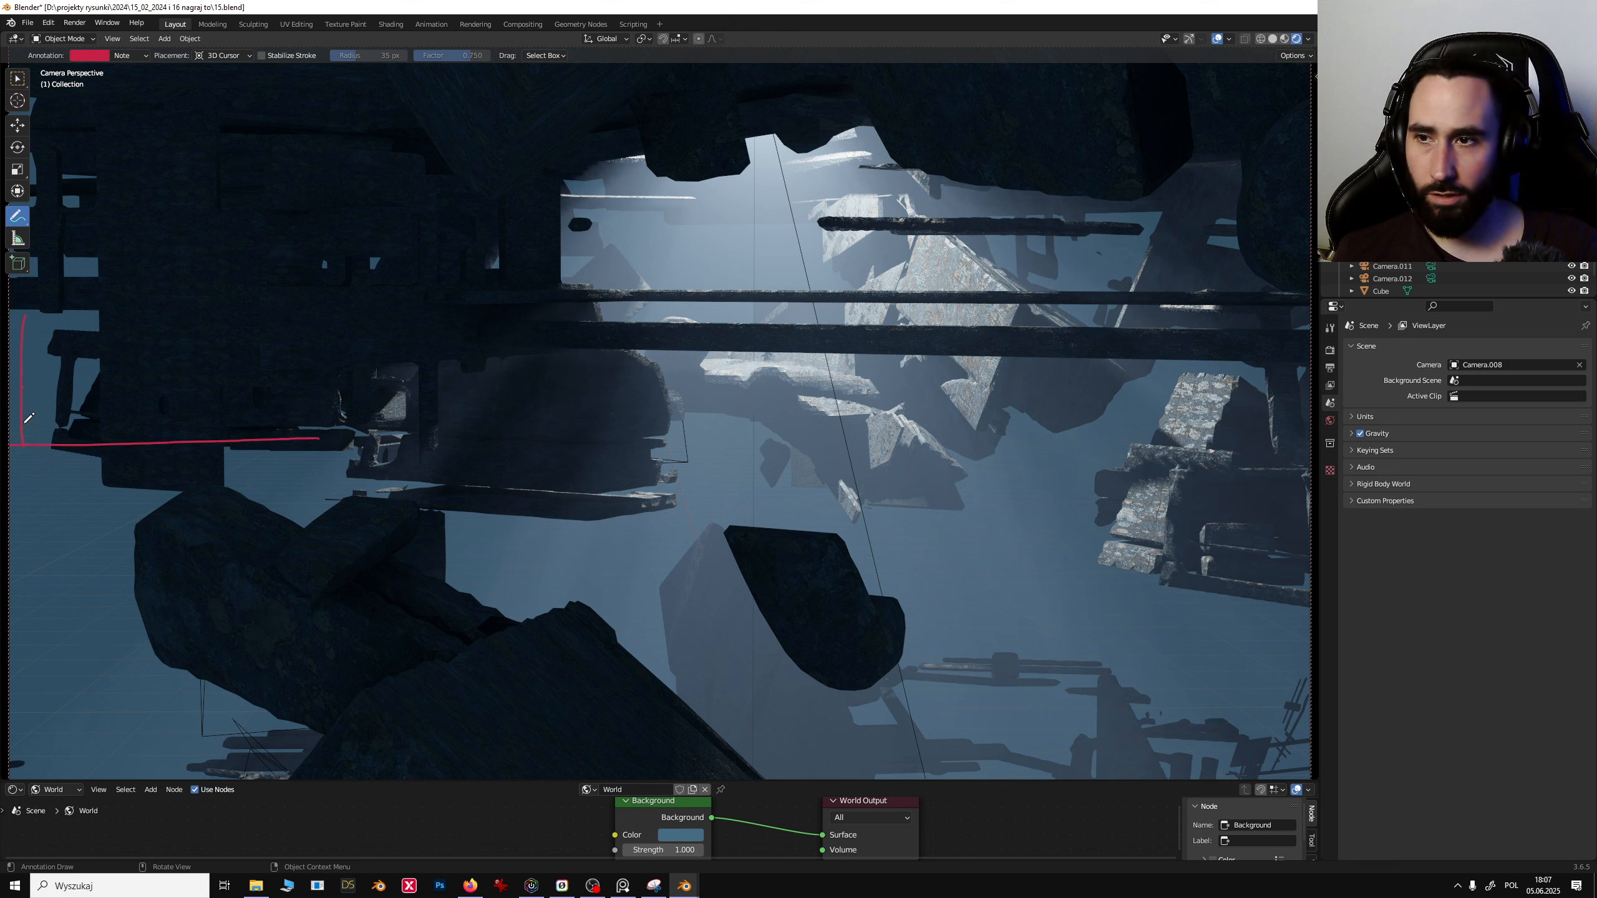
pyautogui.moveTo(11, 321)
pyautogui.mouseDown()
pyautogui.moveTo(225, 309)
pyautogui.moveTo(268, 428)
pyautogui.moveTo(149, 397)
pyautogui.mouseUp()
pyautogui.moveTo(202, 212)
pyautogui.mouseDown()
pyautogui.moveTo(302, 214)
pyautogui.moveTo(289, 231)
pyautogui.mouseUp()
pyautogui.moveTo(264, 203); pyautogui.dragTo(269, 227)
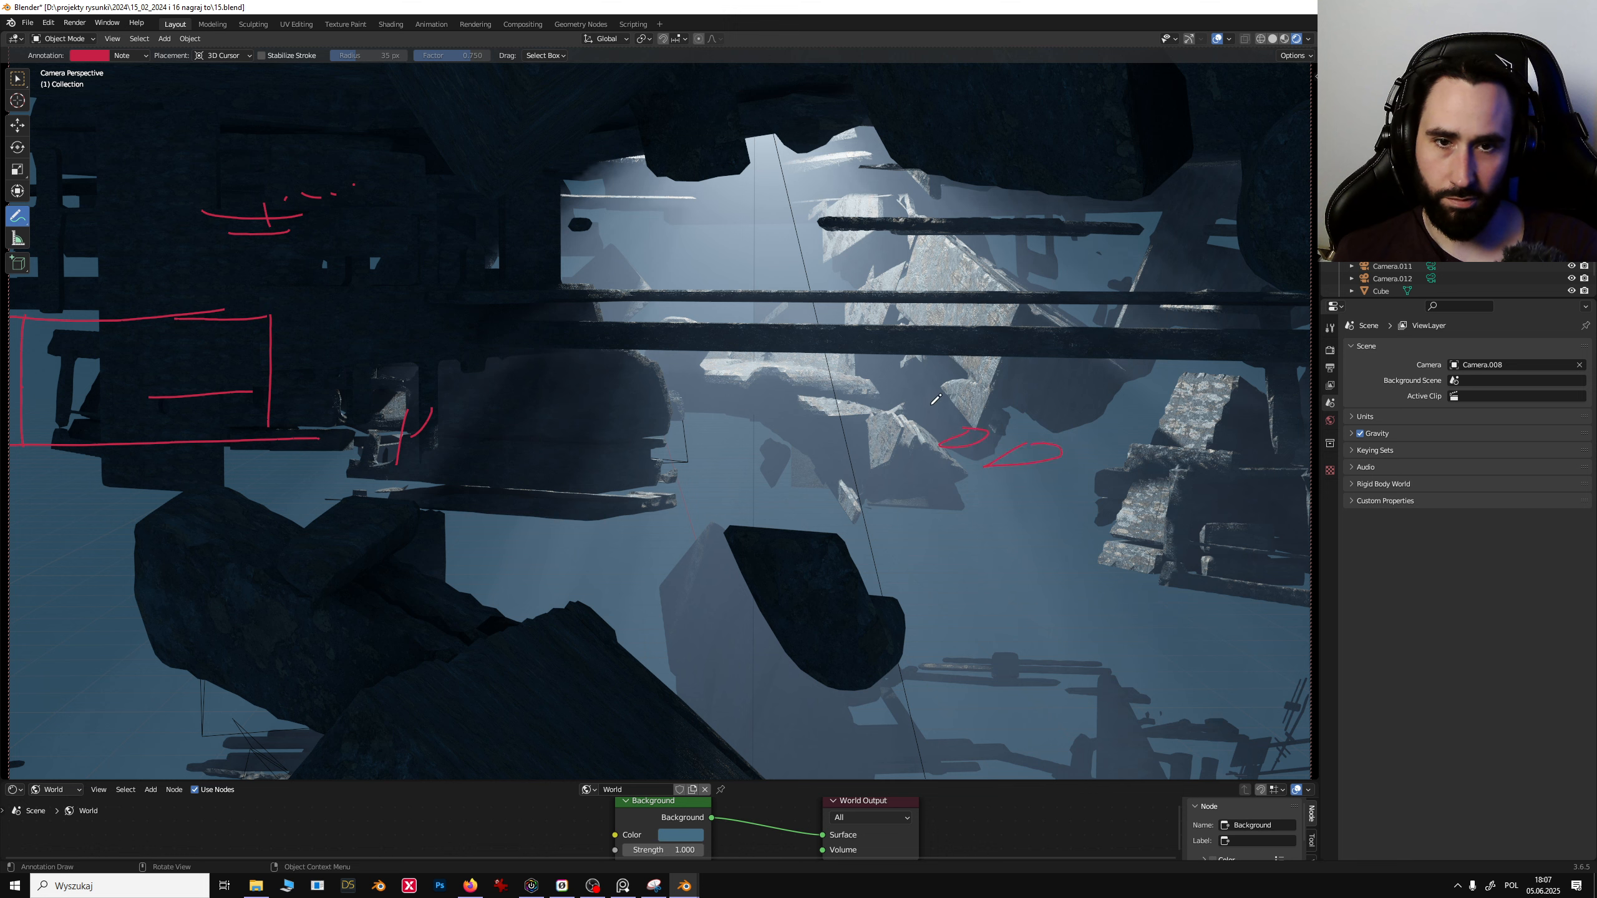
# - Annotate red circles and sweeping flow lines over the central and lower-right debris
pyautogui.moveTo(782, 416); pyautogui.dragTo(773, 403)
pyautogui.moveTo(708, 482); pyautogui.dragTo(729, 494)
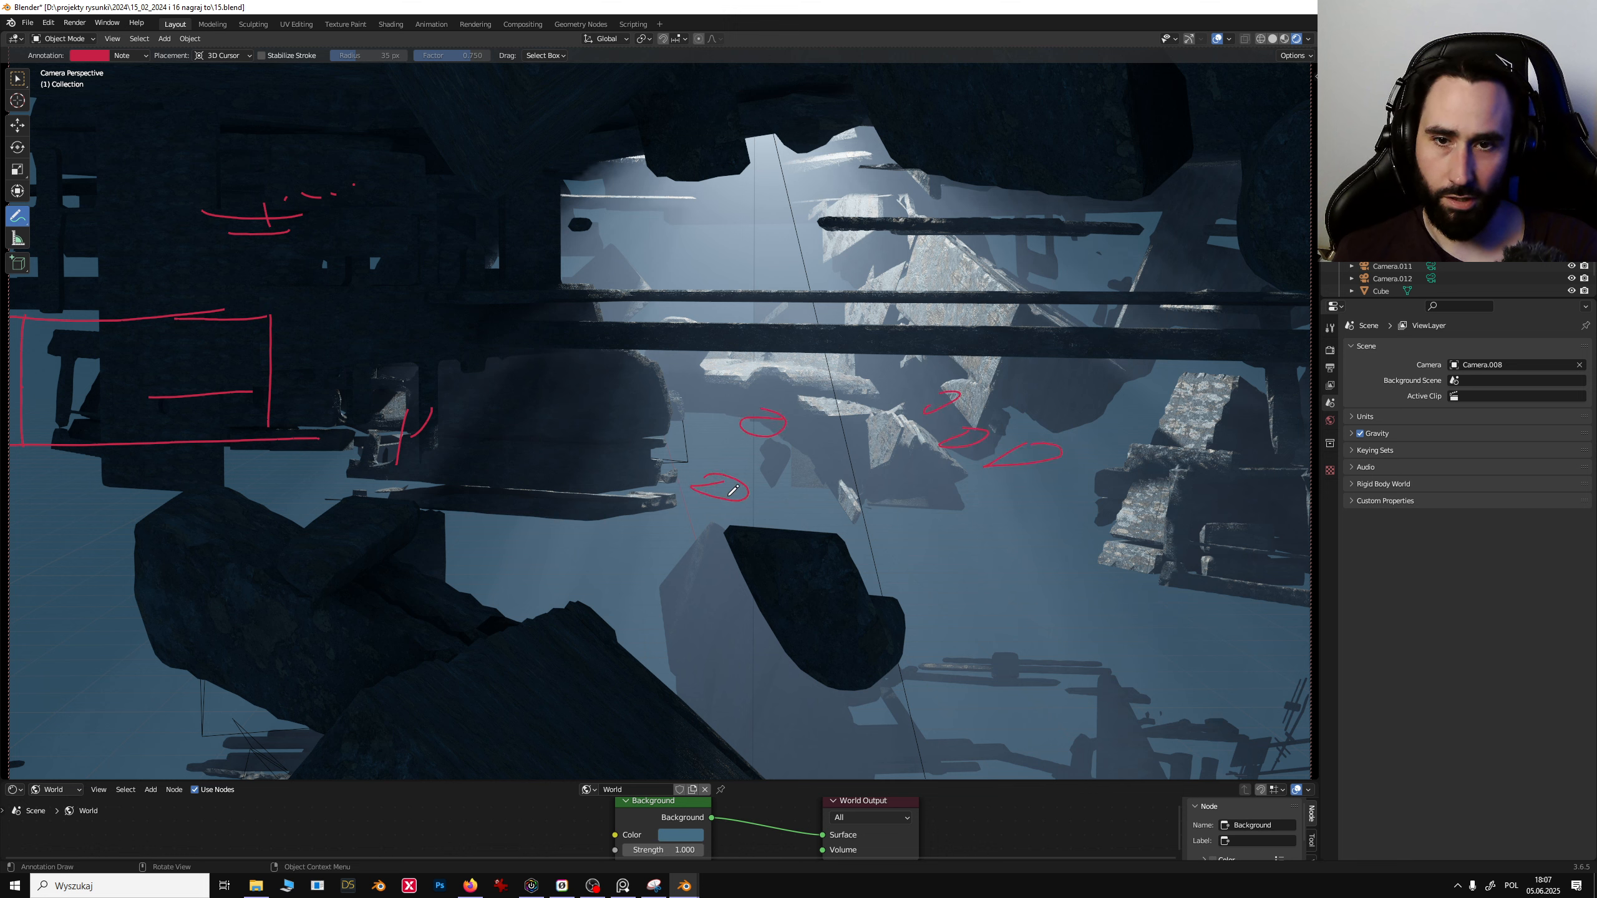
pyautogui.moveTo(1056, 513)
pyautogui.mouseDown()
pyautogui.moveTo(905, 630)
pyautogui.moveTo(1075, 519)
pyautogui.mouseUp()
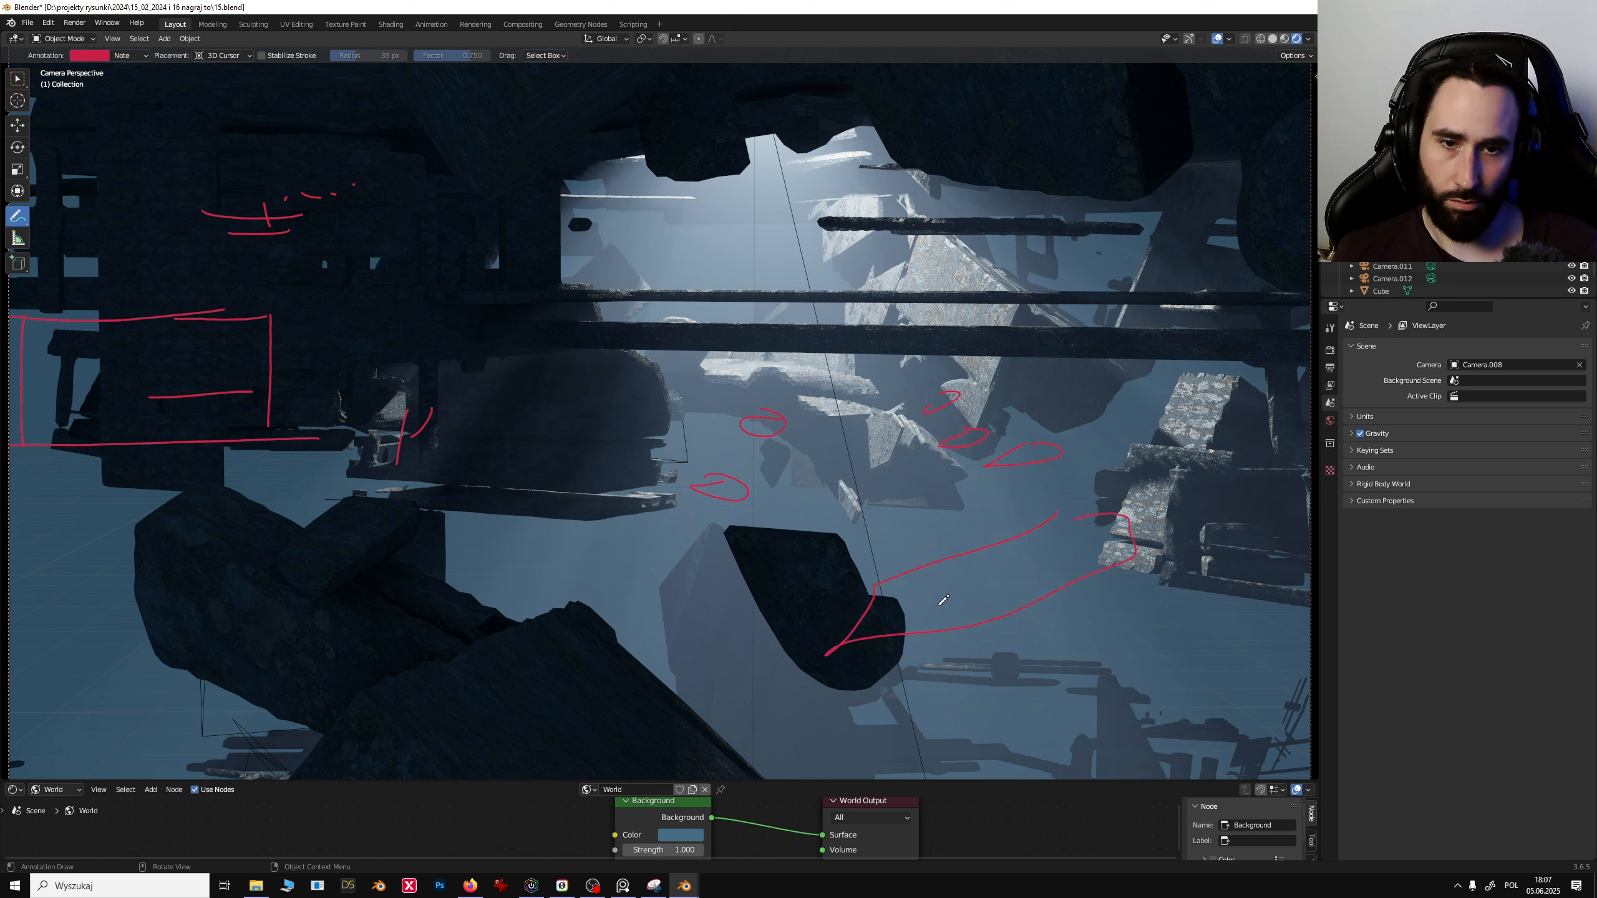
pyautogui.moveTo(925, 605); pyautogui.dragTo(1207, 696)
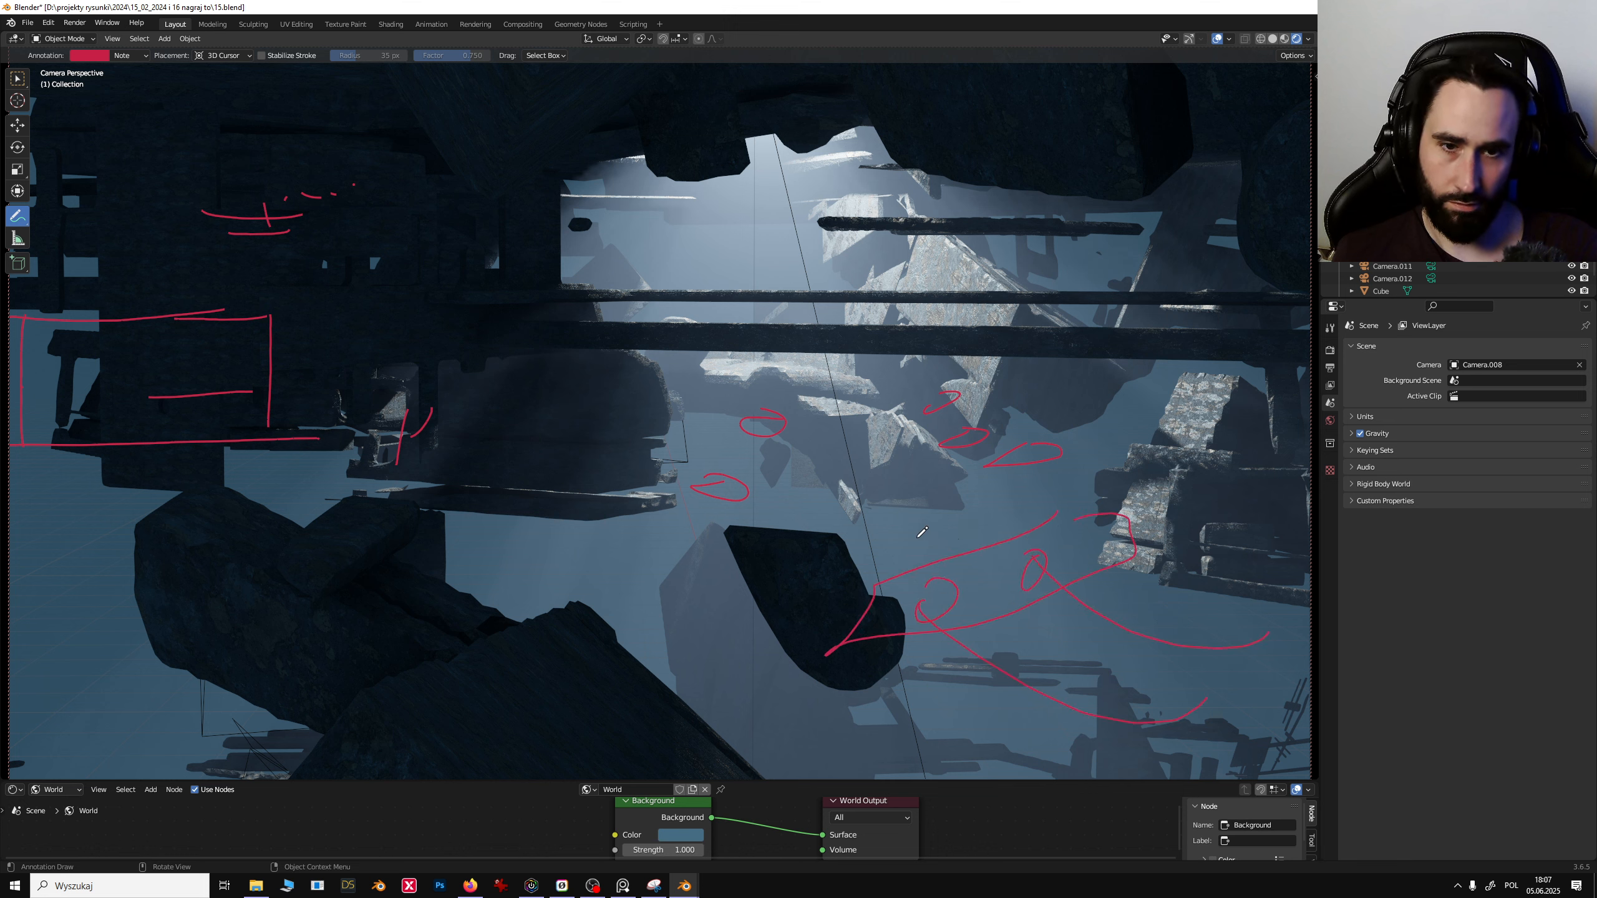
pyautogui.moveTo(971, 532); pyautogui.dragTo(852, 473)
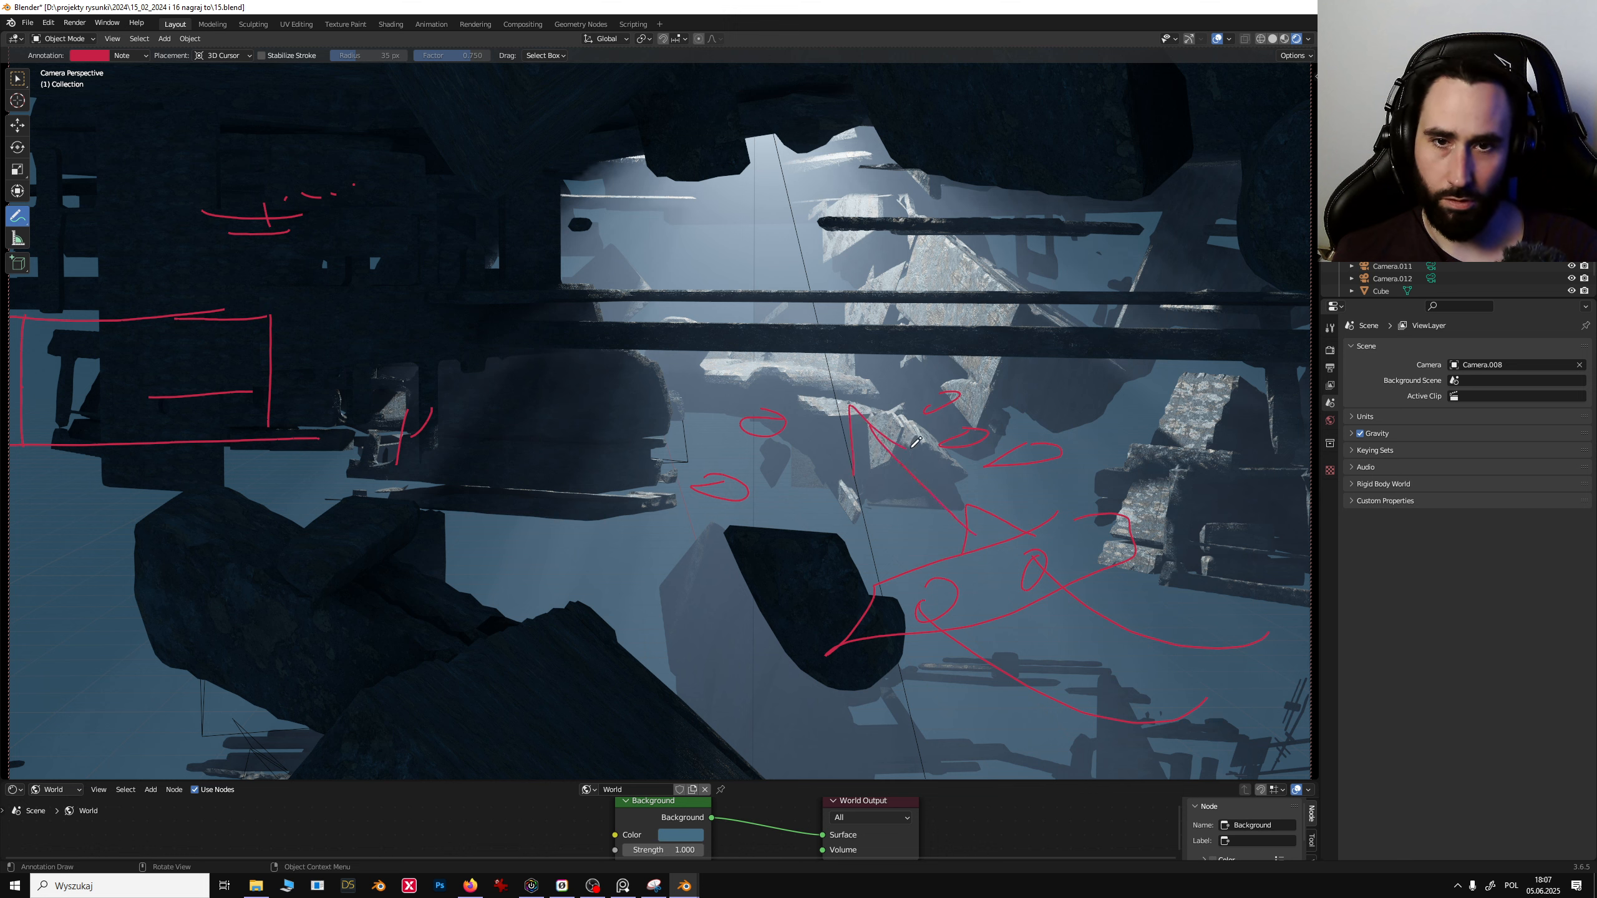
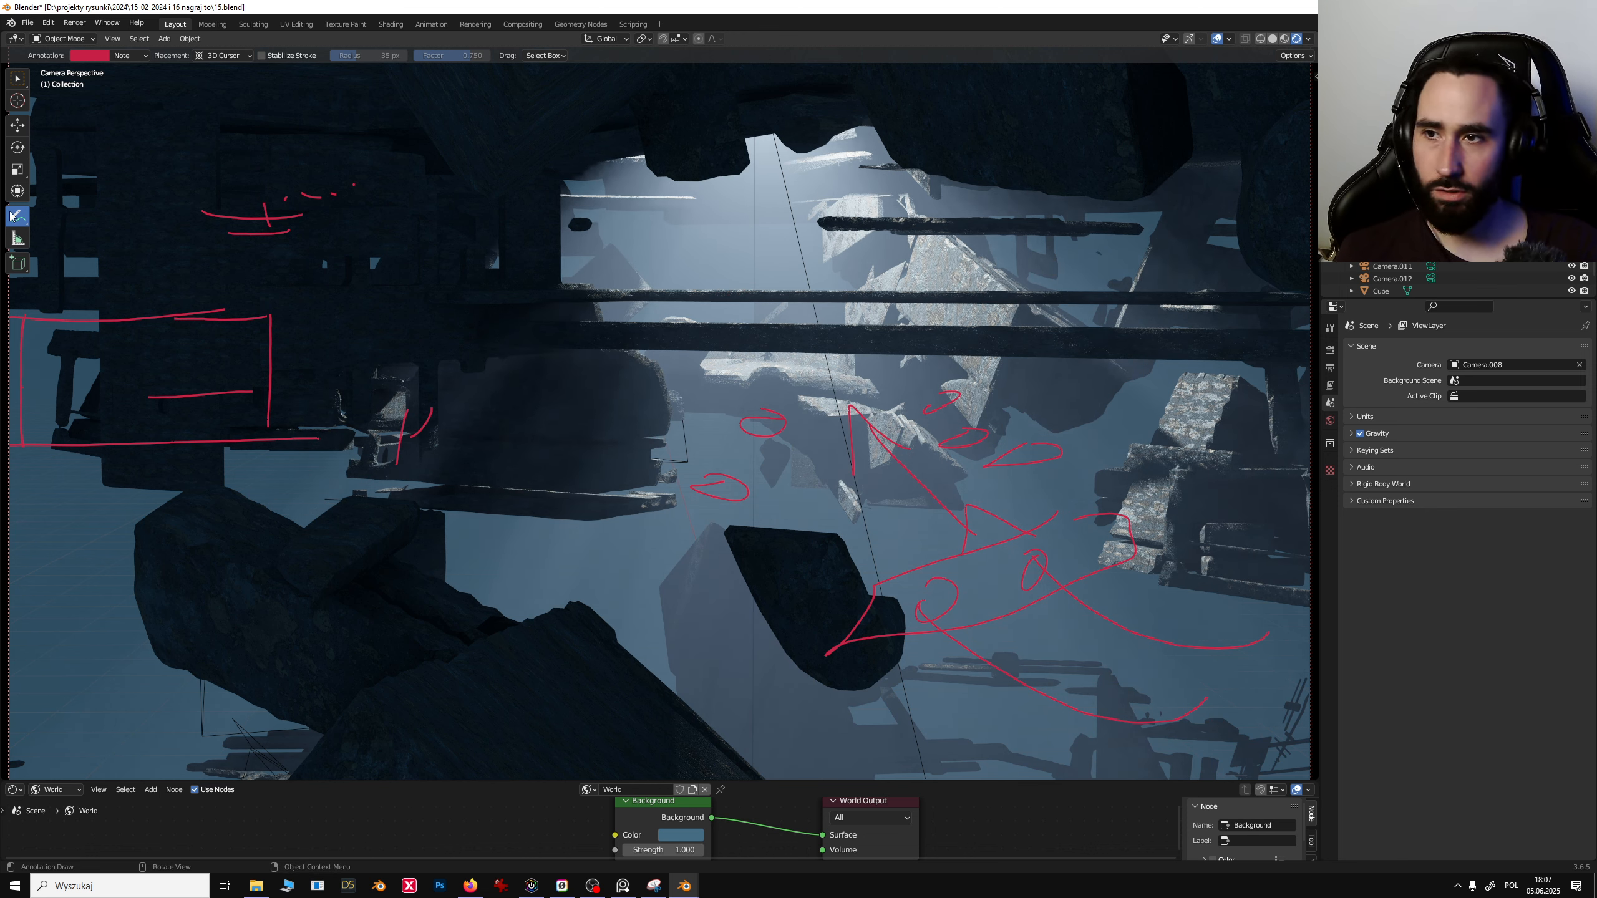
# - Erase most of the red annotation marks over the debris with the annotation eraser
pyautogui.moveTo(21, 216)
pyautogui.mouseDown()
pyautogui.moveTo(103, 271)
pyautogui.moveTo(104, 296)
pyautogui.mouseUp()
pyautogui.moveTo(981, 425)
pyautogui.mouseDown()
pyautogui.moveTo(591, 469)
pyautogui.moveTo(1018, 448)
pyautogui.moveTo(849, 579)
pyautogui.moveTo(1165, 678)
pyautogui.mouseUp()
pyautogui.moveTo(1091, 516)
pyautogui.mouseDown()
pyautogui.moveTo(458, 223)
pyautogui.moveTo(321, 417)
pyautogui.moveTo(715, 337)
pyautogui.mouseUp()
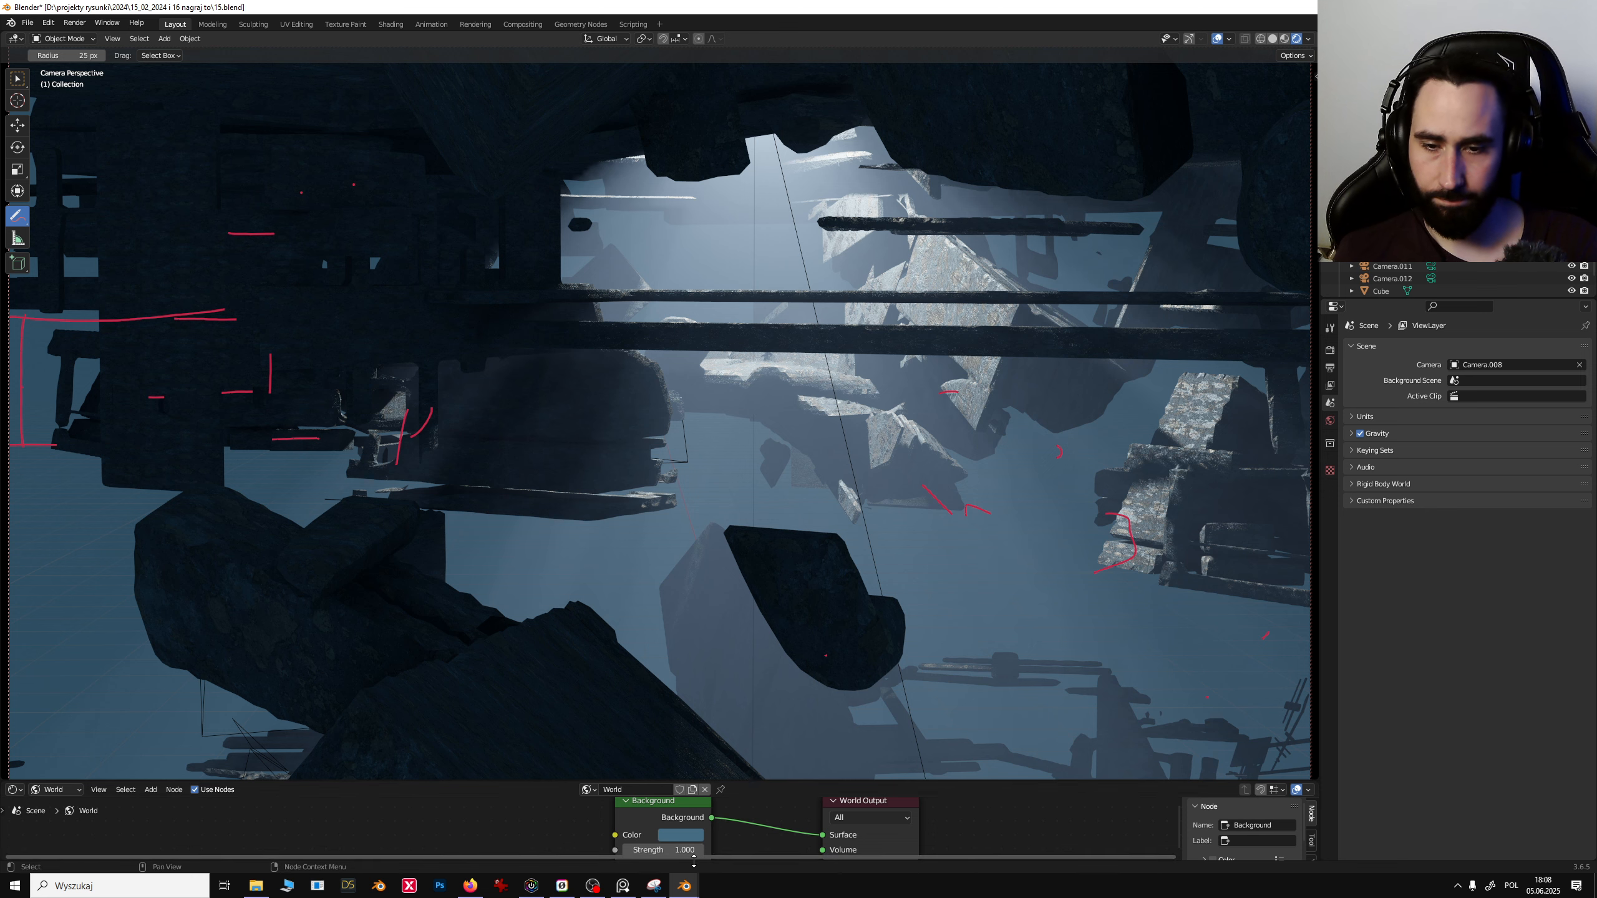
# - Make the world background colour a brighter, more saturated blue
pyautogui.click(691, 835)
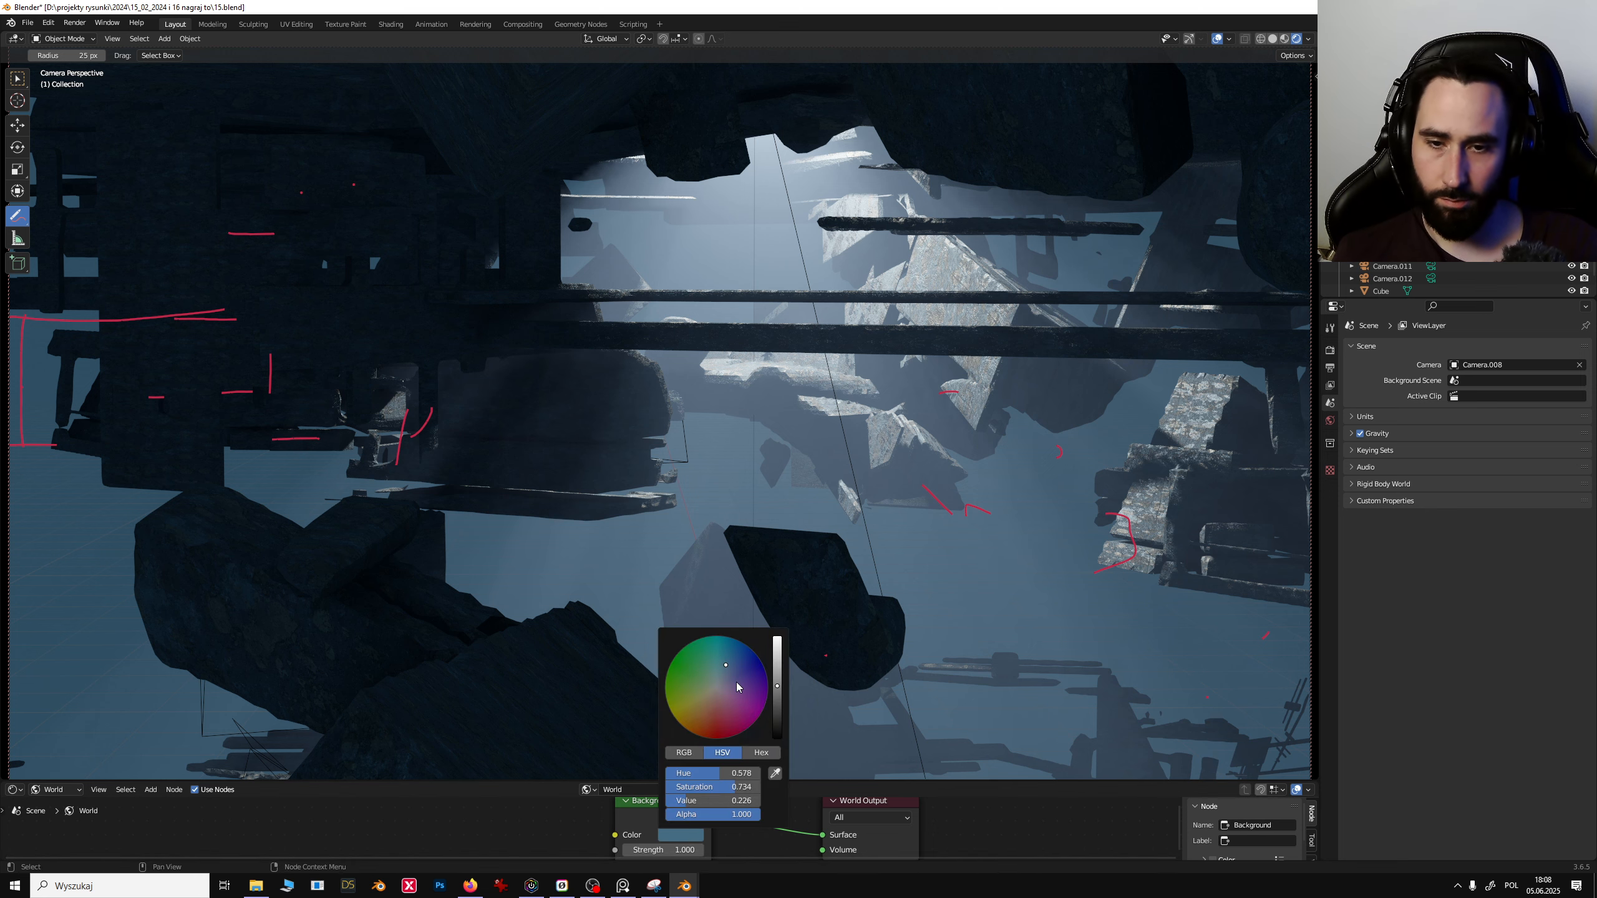
pyautogui.moveTo(737, 687)
pyautogui.mouseDown()
pyautogui.moveTo(728, 718)
pyautogui.moveTo(777, 663)
pyautogui.moveTo(778, 735)
pyautogui.moveTo(777, 661)
pyautogui.moveTo(777, 698)
pyautogui.moveTo(731, 670)
pyautogui.mouseUp()
pyautogui.click(726, 656)
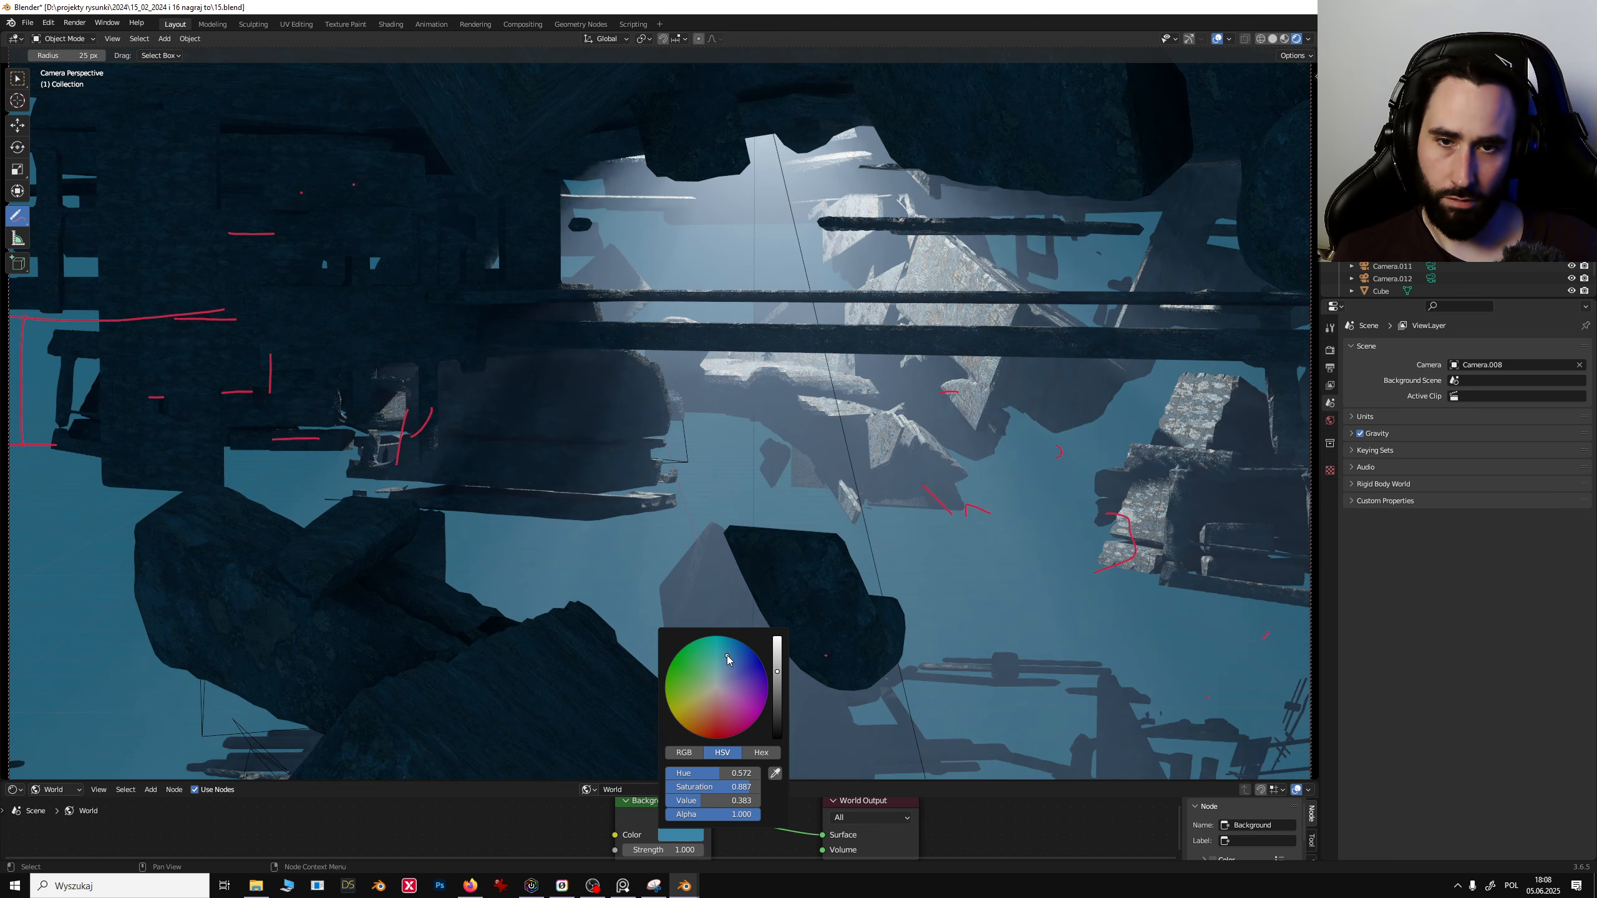
# - Select the area light and tint its colour a pale blue
pyautogui.click(17, 100)
pyautogui.click(17, 124)
pyautogui.click(803, 267)
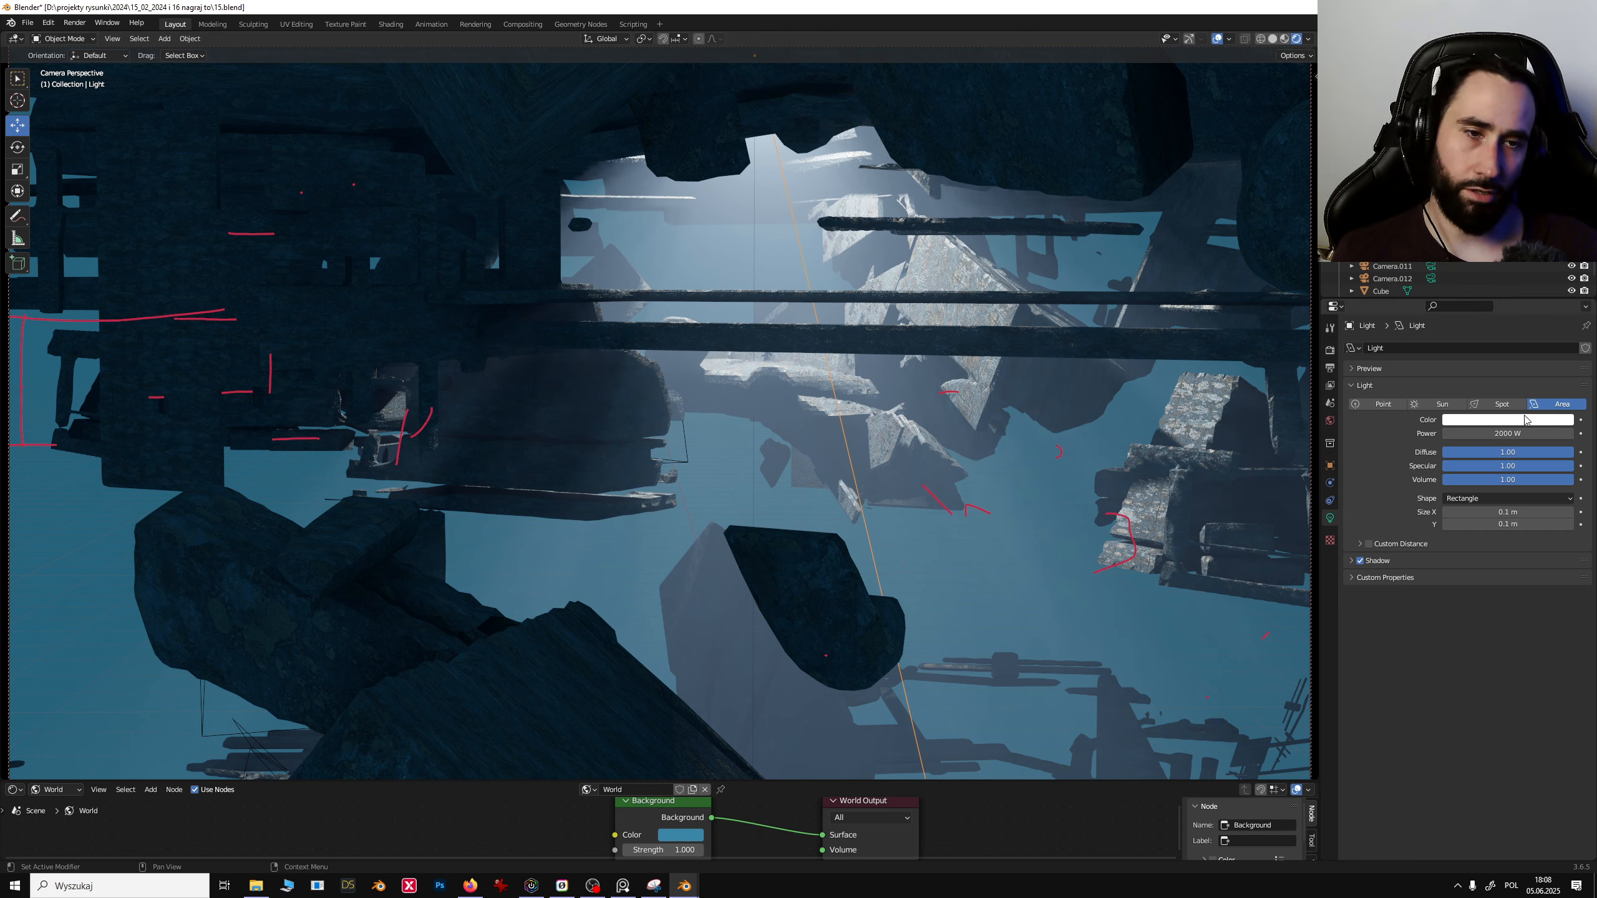
pyautogui.click(1504, 422)
pyautogui.moveTo(1497, 292)
pyautogui.mouseDown()
pyautogui.moveTo(1484, 282)
pyautogui.moveTo(1526, 267)
pyautogui.moveTo(1546, 319)
pyautogui.moveTo(1474, 323)
pyautogui.moveTo(1500, 345)
pyautogui.moveTo(1519, 288)
pyautogui.mouseUp()
# - Select the volume Cube and show its material's shader nodes in an enlarged node editor
pyautogui.click(956, 340)
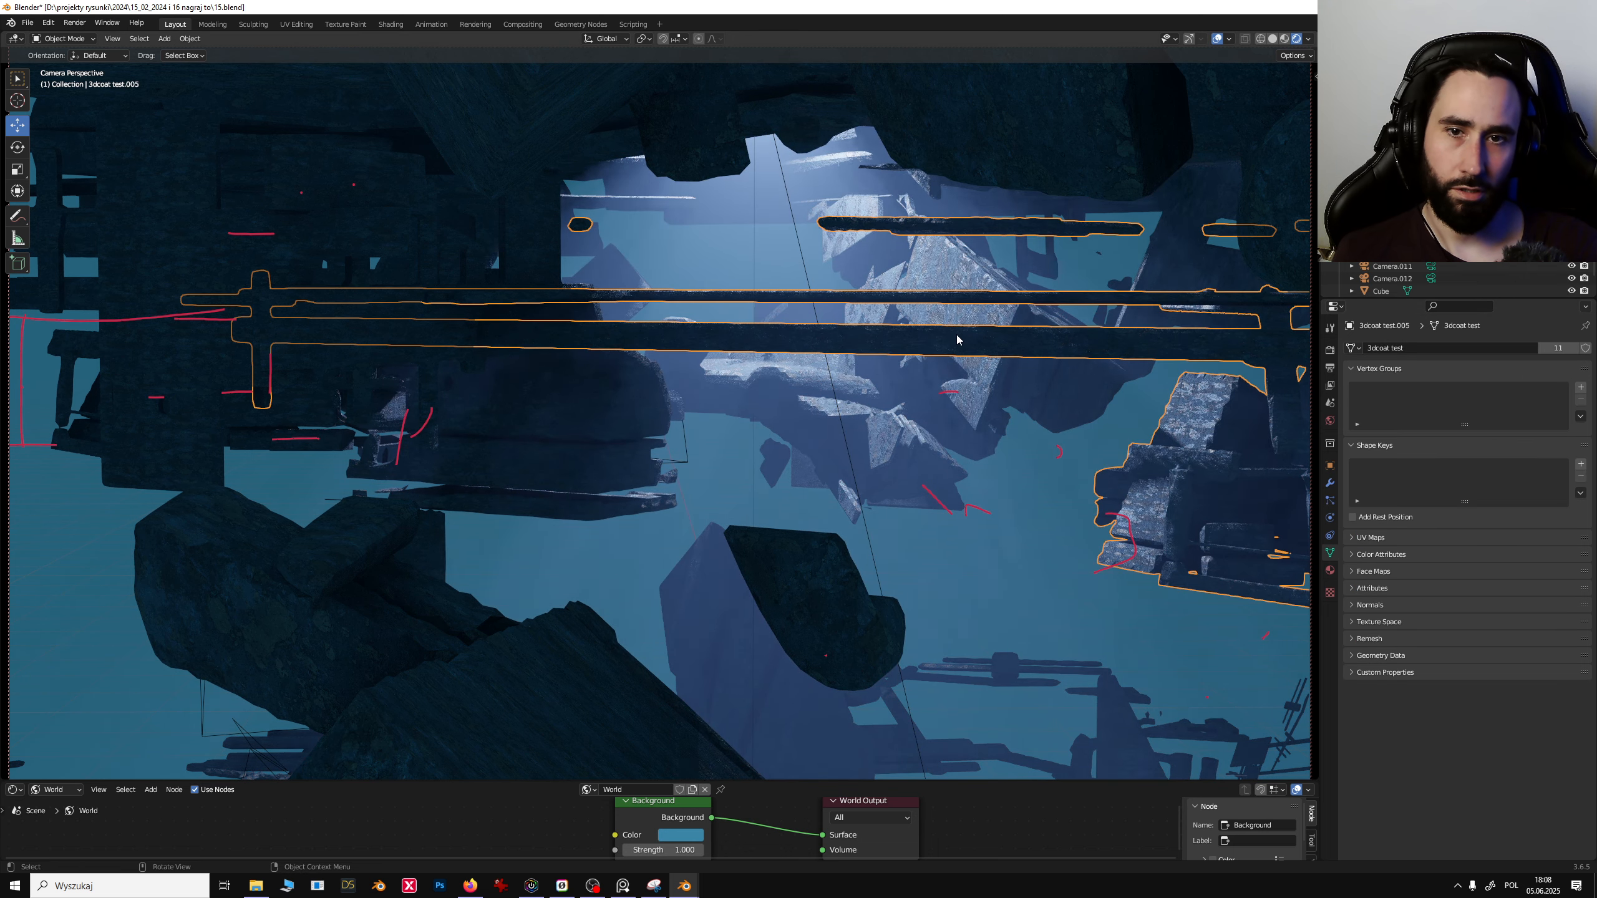
pyautogui.moveTo(906, 539); pyautogui.dragTo(851, 438, button='middle')
pyautogui.click(851, 438)
pyautogui.click(898, 358)
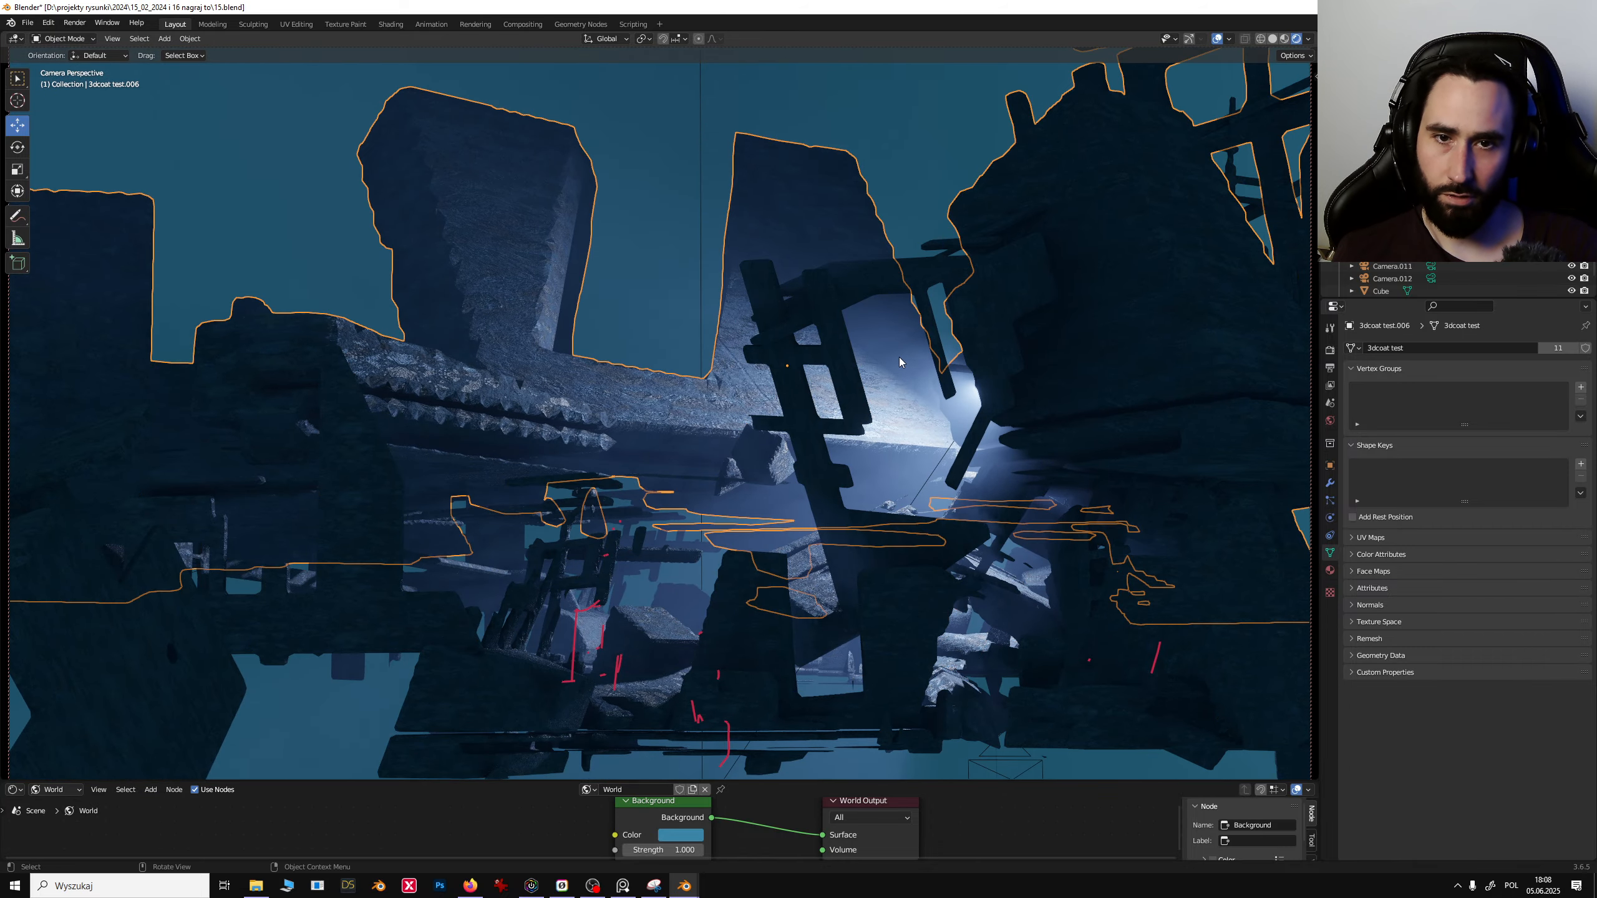
pyautogui.click(678, 296)
pyautogui.click(866, 345)
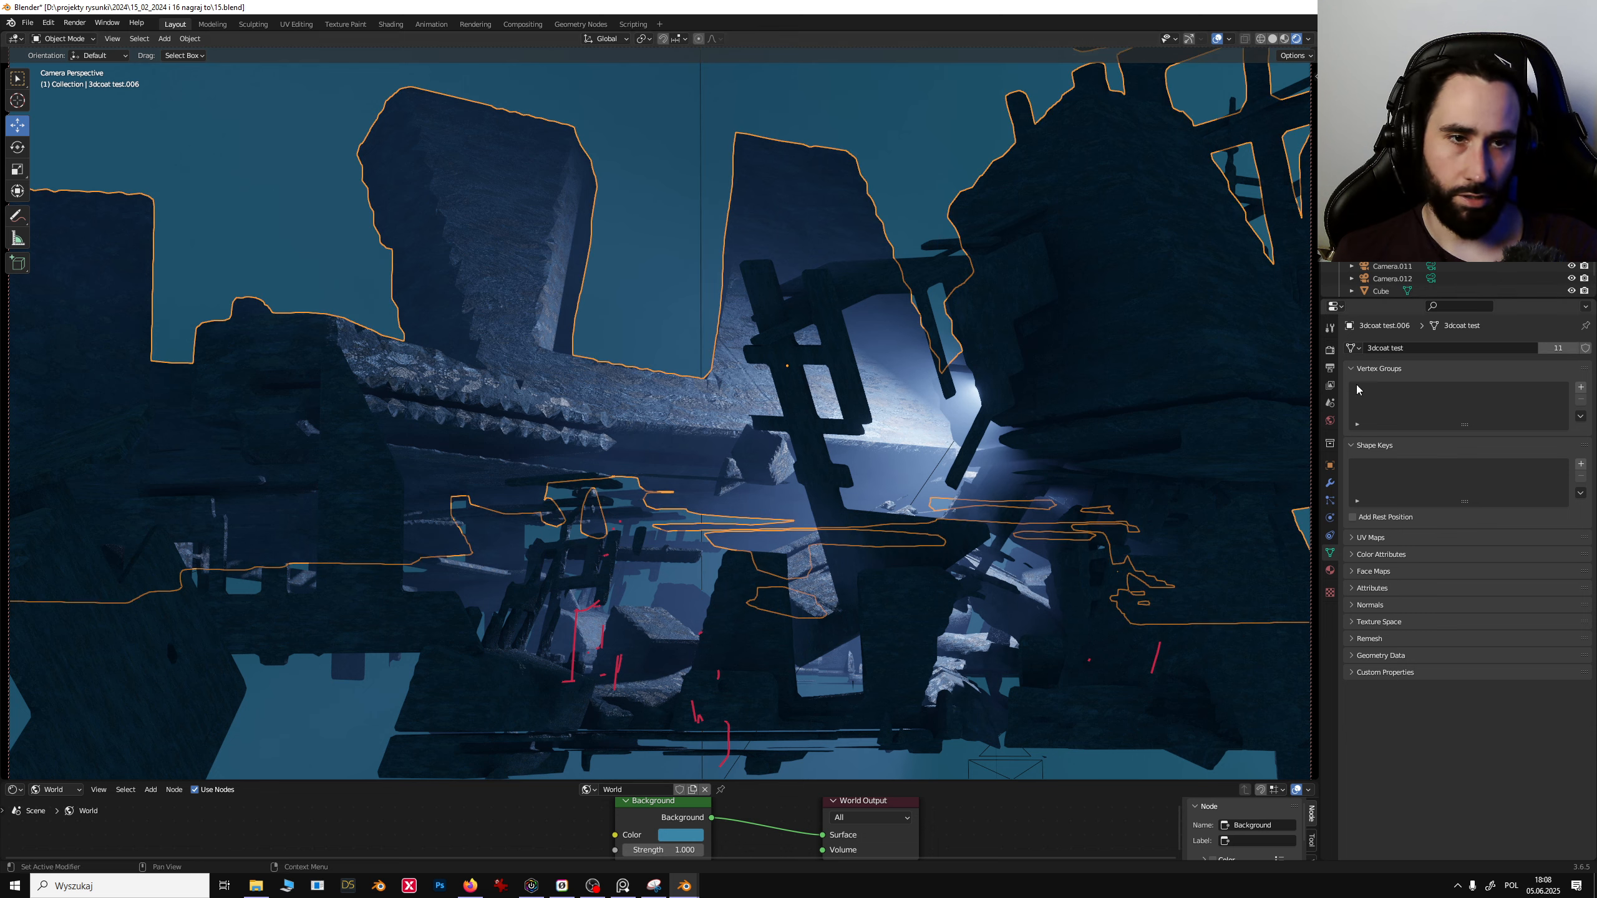
pyautogui.click(1385, 294)
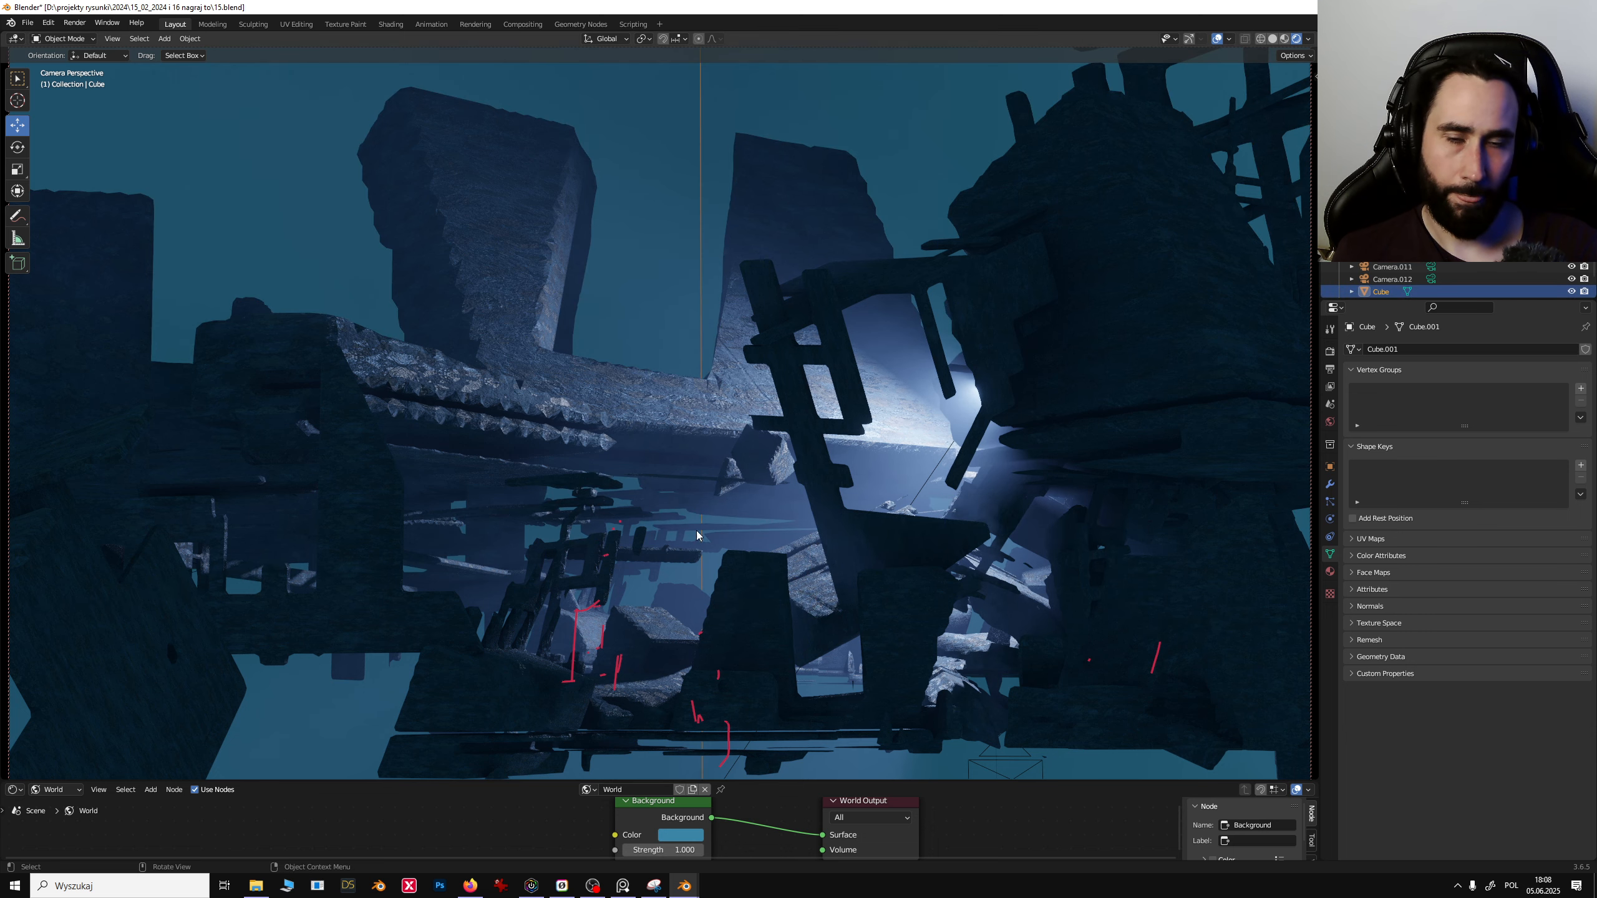
pyautogui.moveTo(389, 779); pyautogui.dragTo(389, 573)
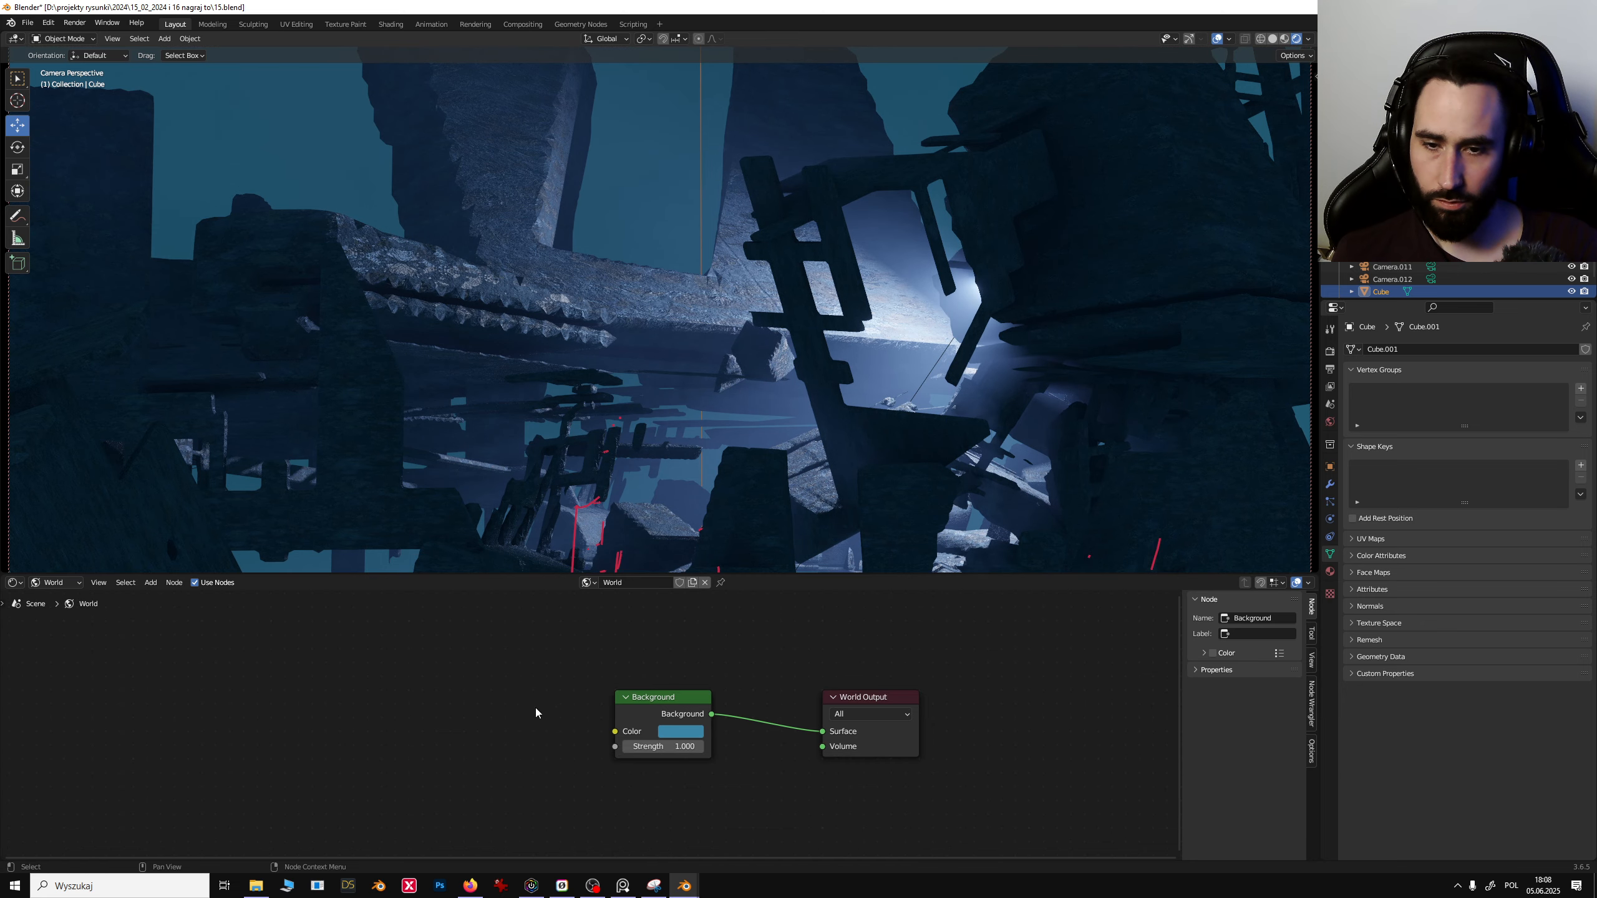
pyautogui.click(54, 582)
pyautogui.click(58, 597)
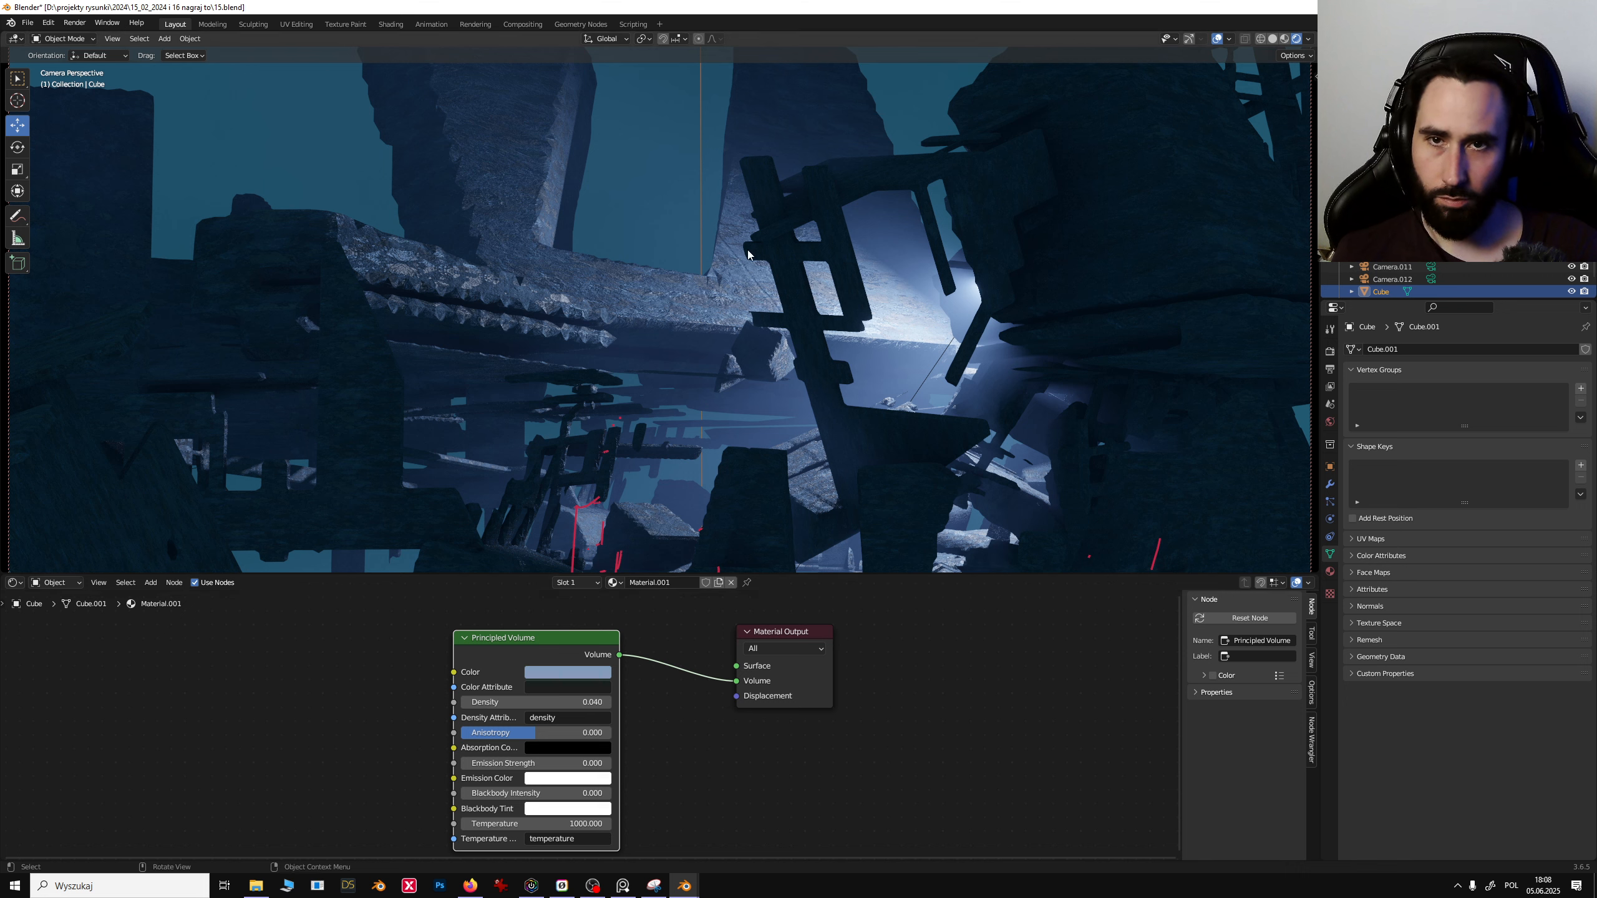
pyautogui.rightClick(721, 438)
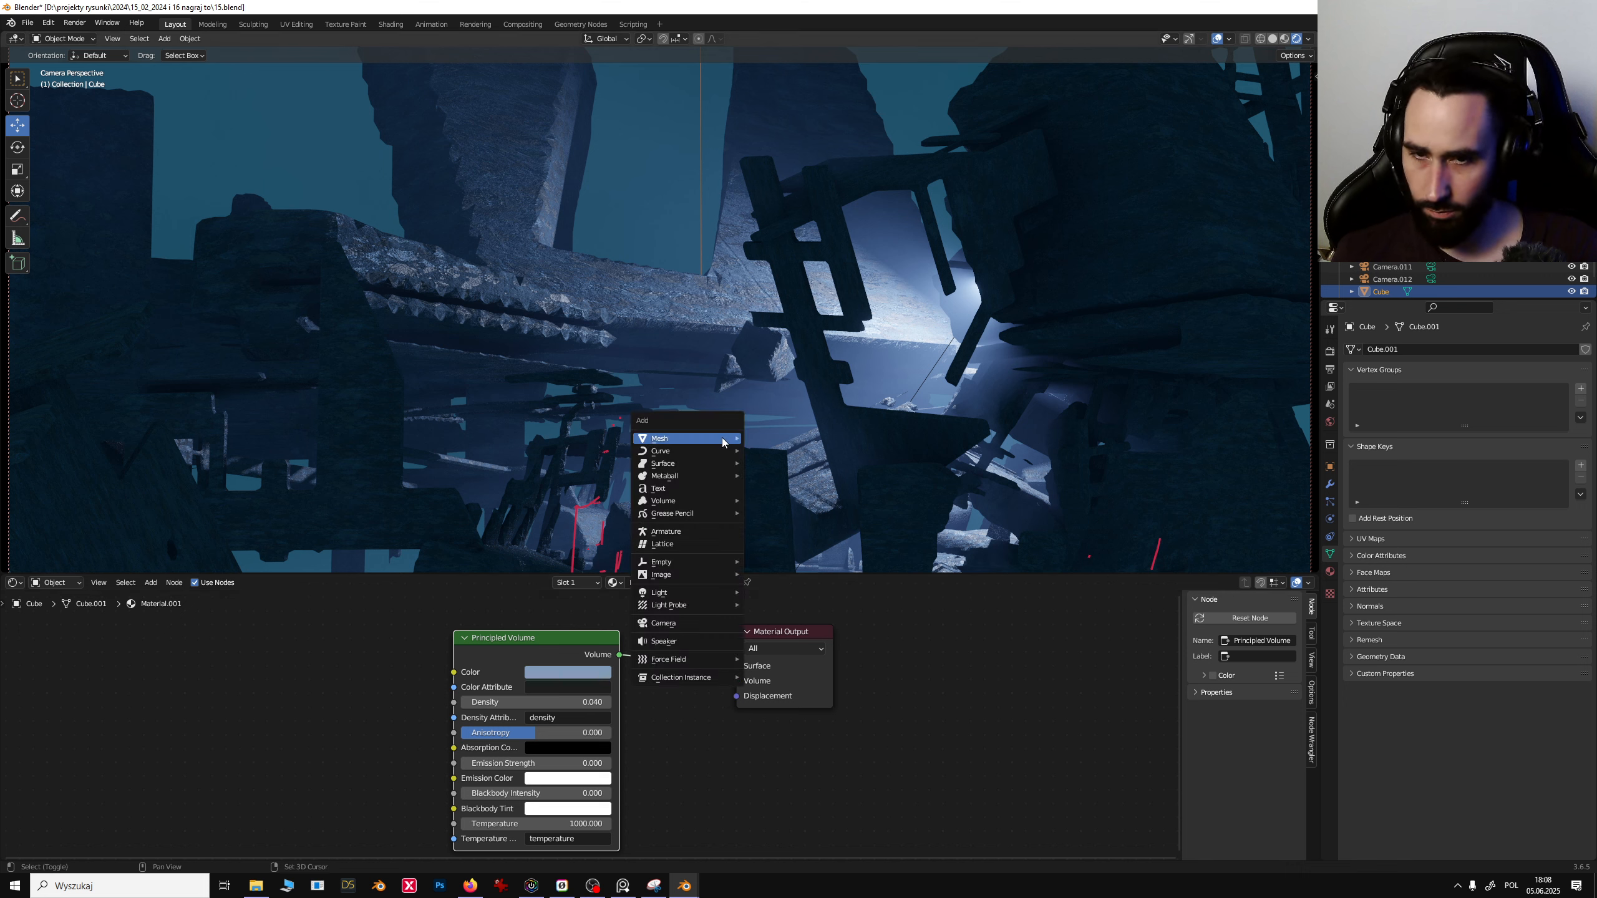
pyautogui.click(990, 767)
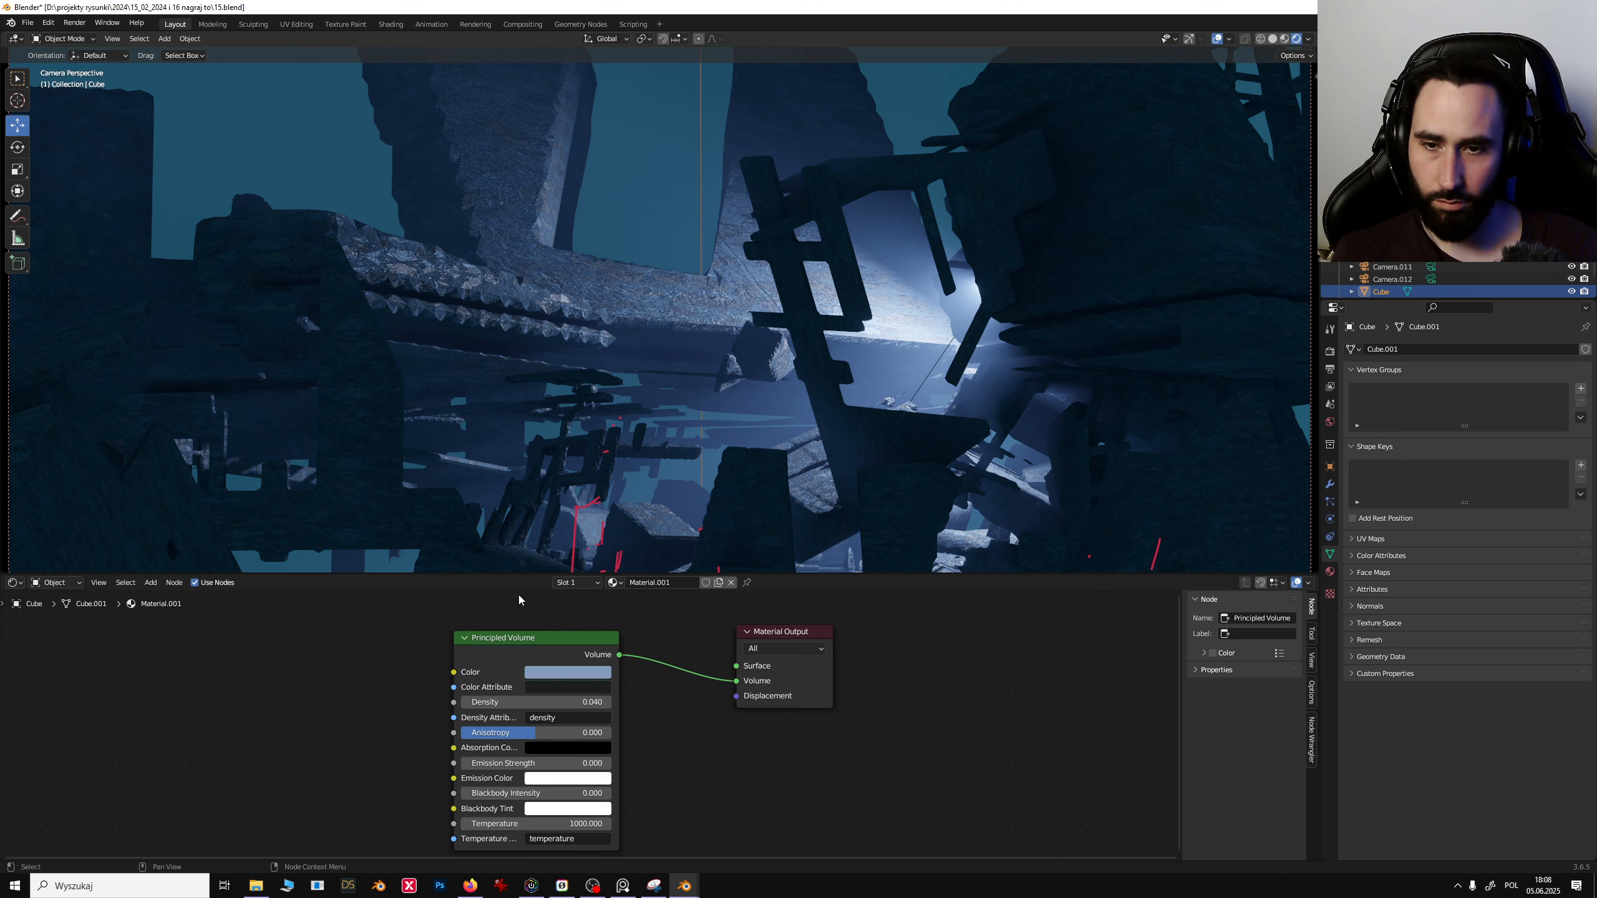
pyautogui.click(19, 586)
pyautogui.click(25, 585)
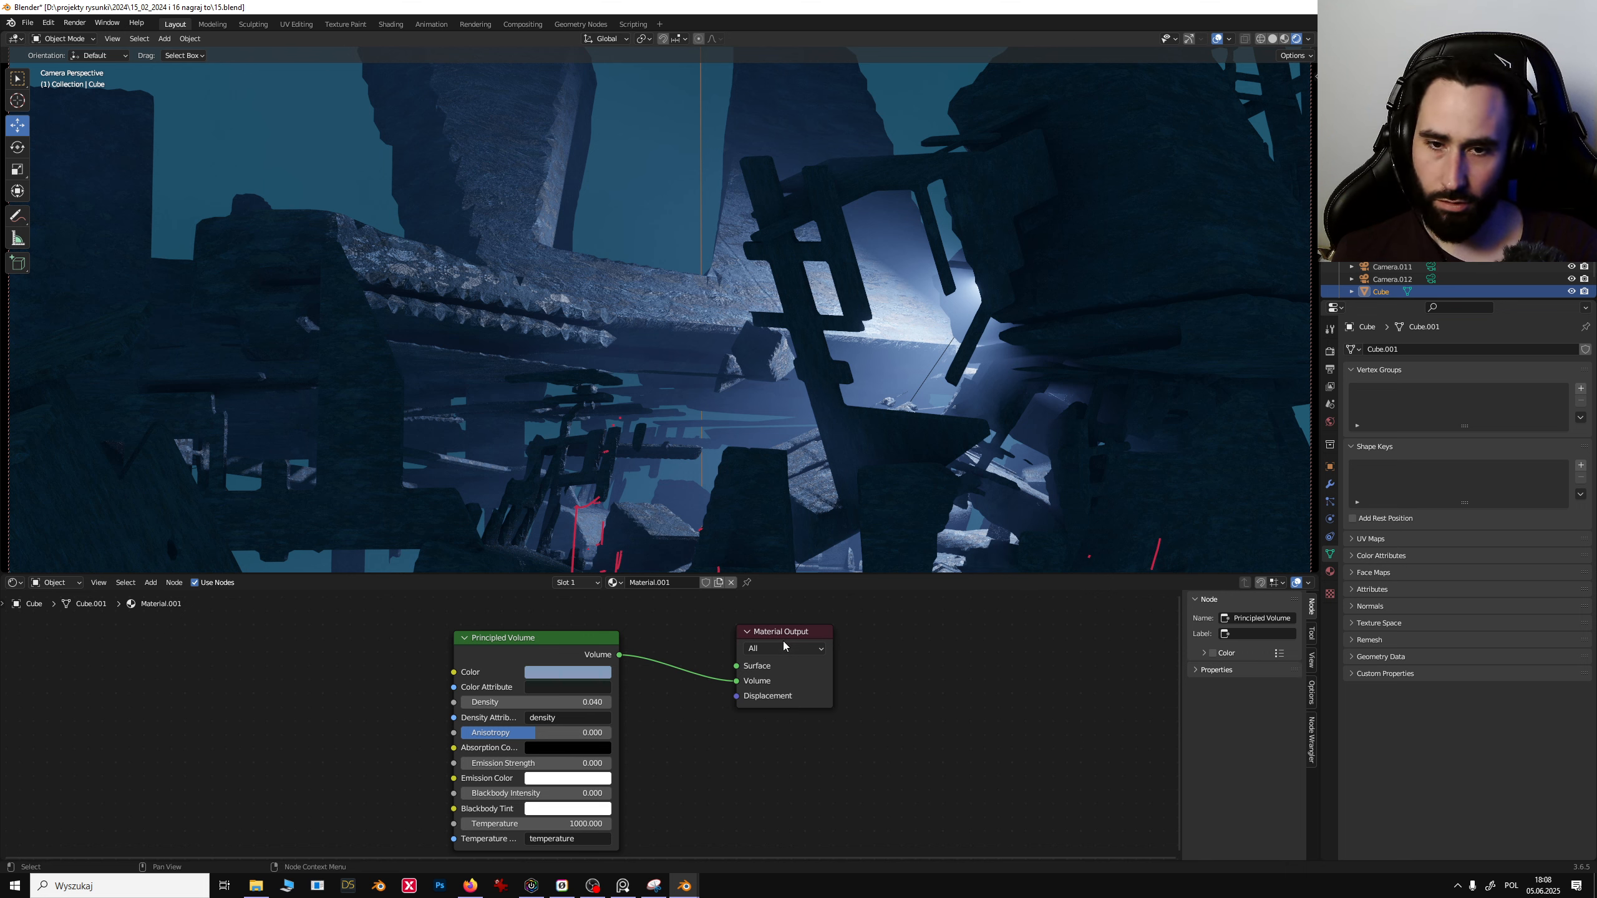
# - Rearrange the Principled Volume and Material Output nodes in the node editor
pyautogui.click(553, 638)
pyautogui.click(795, 634)
pyautogui.moveTo(795, 634); pyautogui.dragTo(830, 635)
pyautogui.click(534, 652)
pyautogui.moveTo(537, 642); pyautogui.dragTo(520, 663)
pyautogui.moveTo(822, 636); pyautogui.dragTo(829, 651)
pyautogui.click(483, 668)
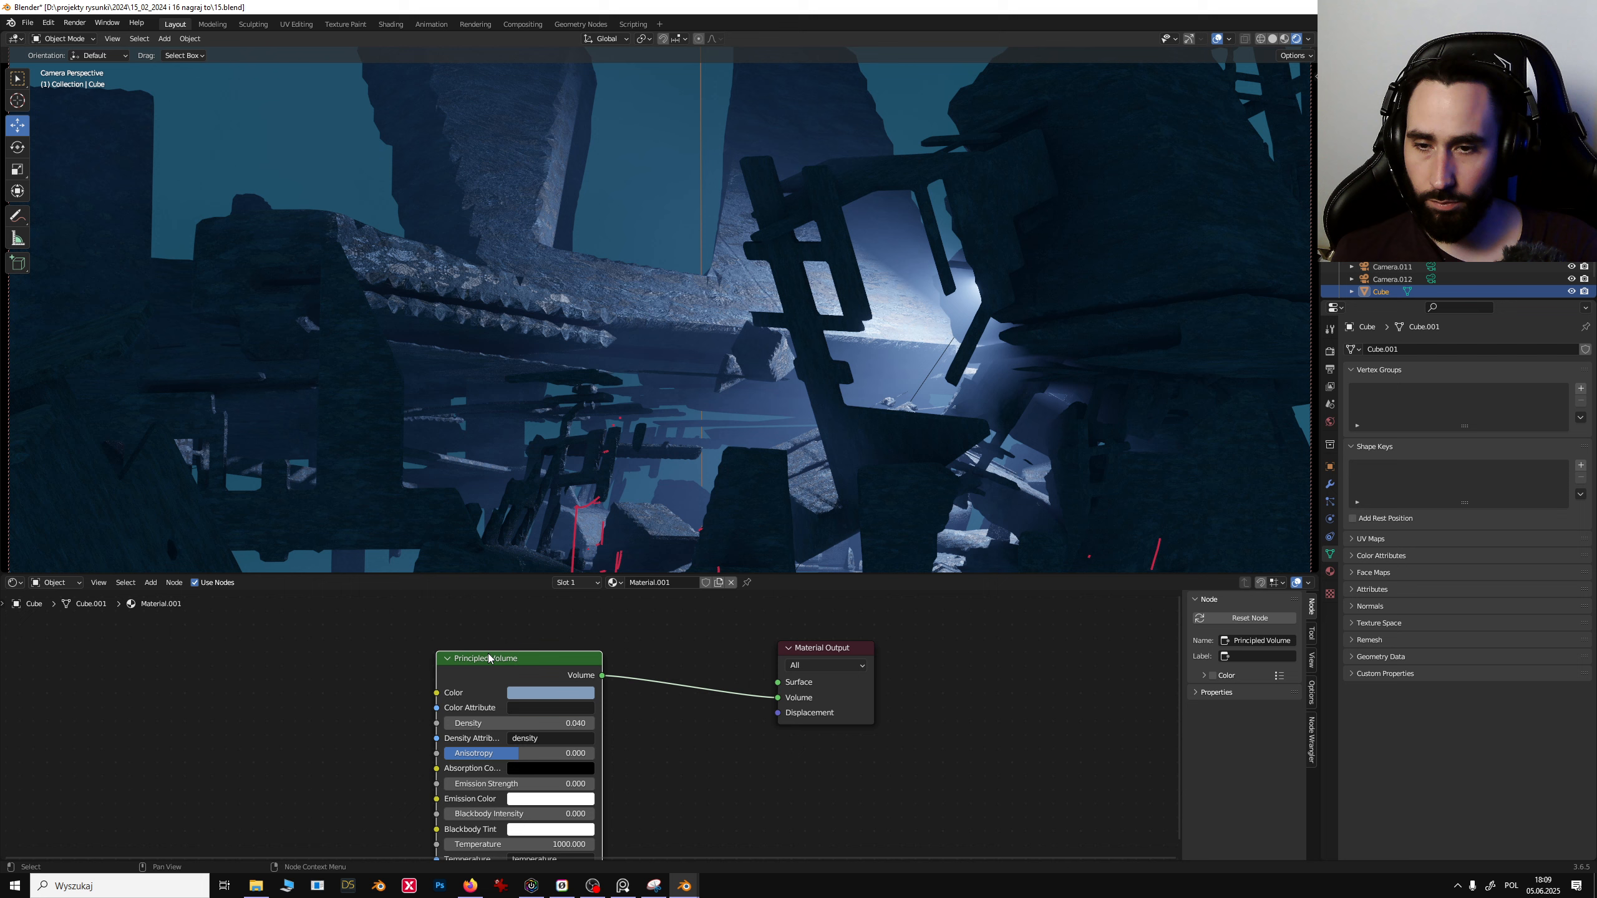
# - Add a Volume Scatter node to the Cube's material
pyautogui.hotkey('shift', 'a')
pyautogui.click(646, 633)
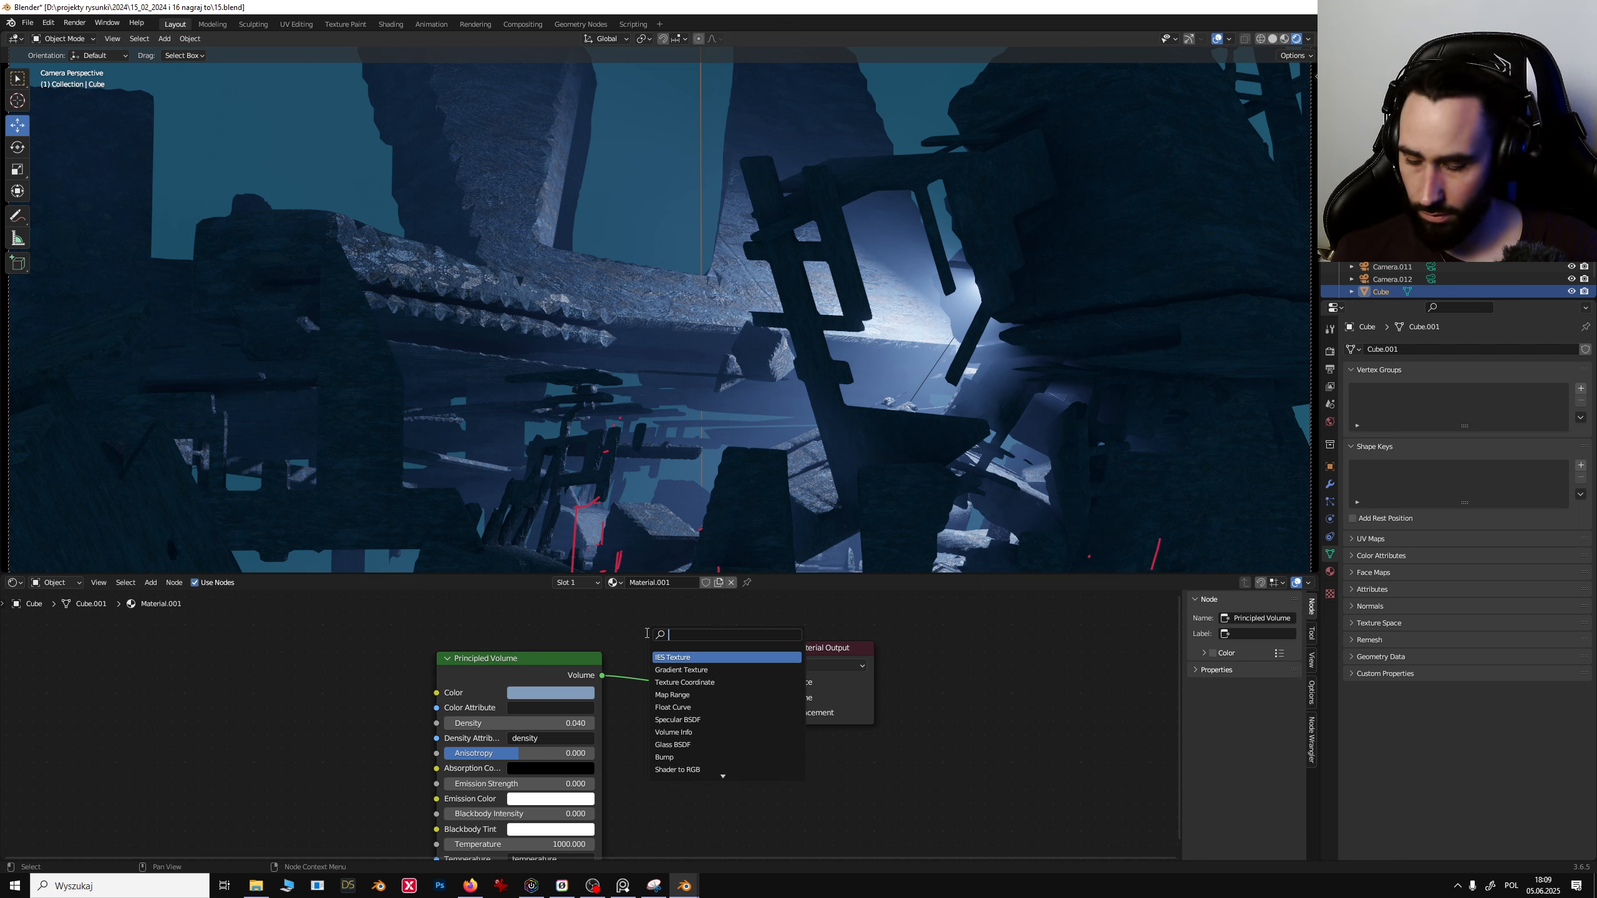
pyautogui.write('vol')
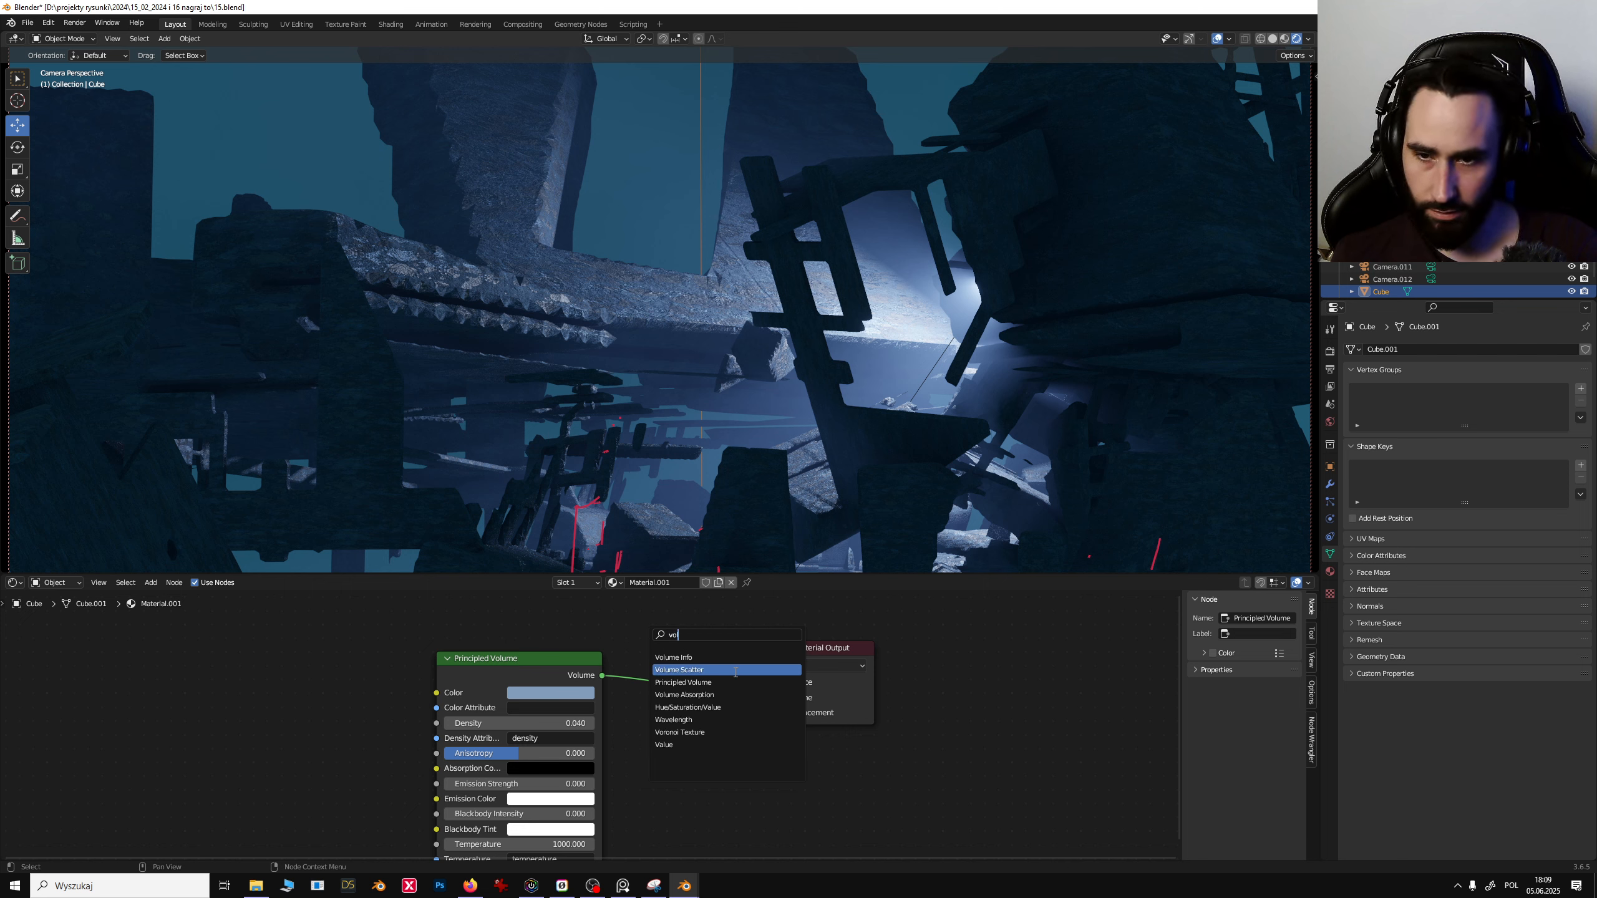
pyautogui.click(735, 672)
pyautogui.click(319, 725)
# - Move the Principled Volume node aside and connect the Volume Scatter output to the Material Output's Volume input
pyautogui.moveTo(615, 736); pyautogui.dragTo(701, 675, button='middle')
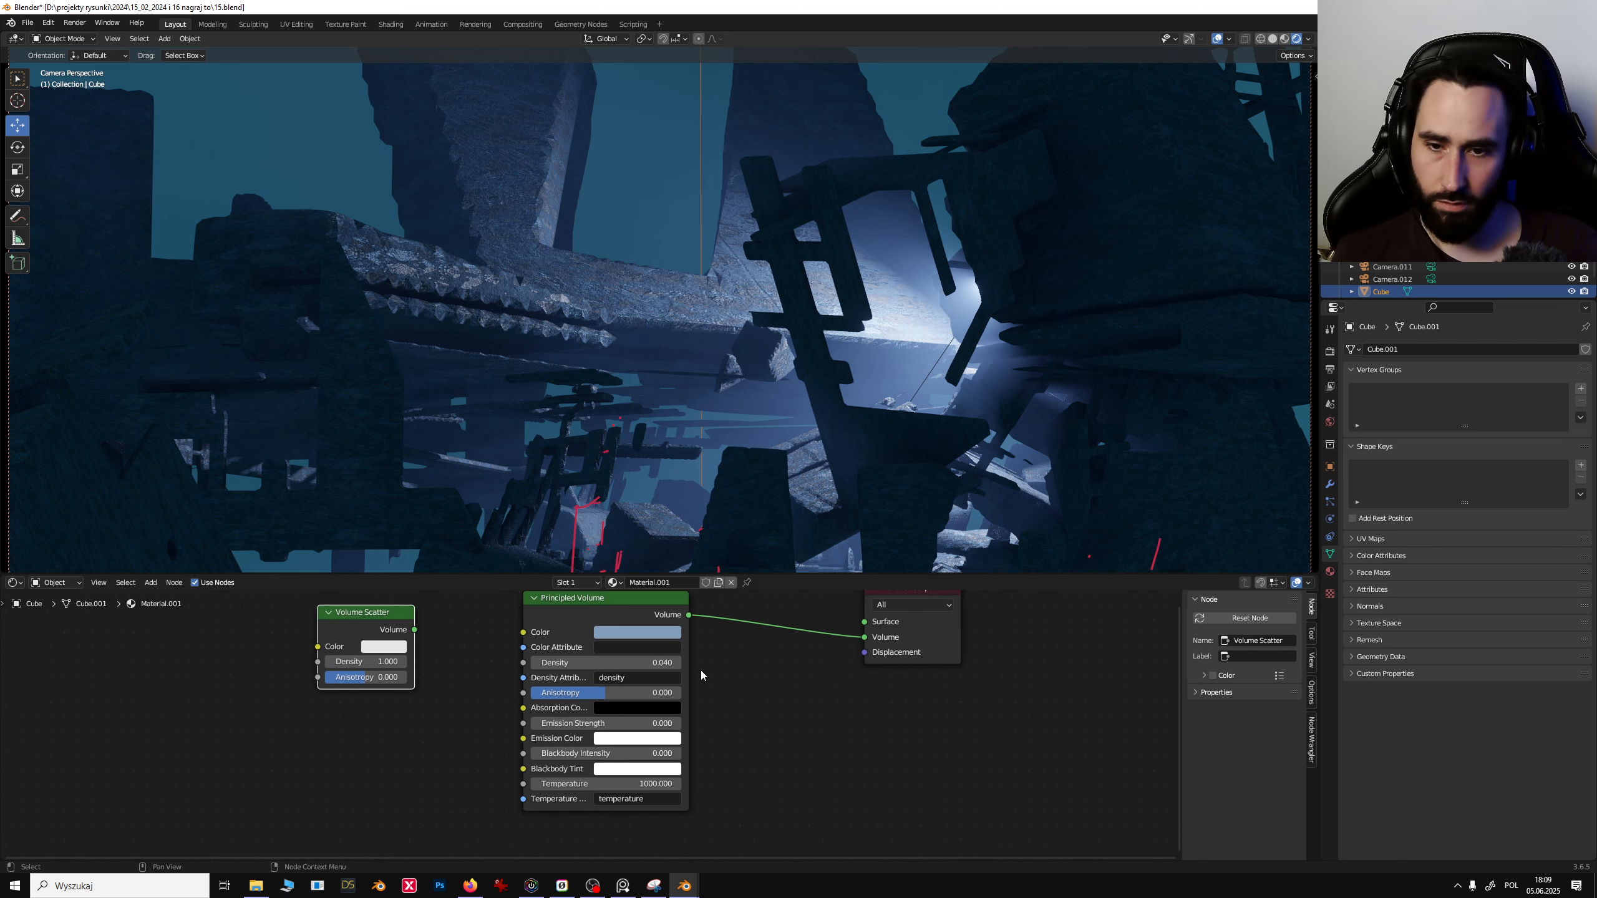
pyautogui.moveTo(609, 601); pyautogui.dragTo(631, 632)
pyautogui.moveTo(384, 612); pyautogui.dragTo(492, 631)
pyautogui.moveTo(650, 632); pyautogui.dragTo(614, 808)
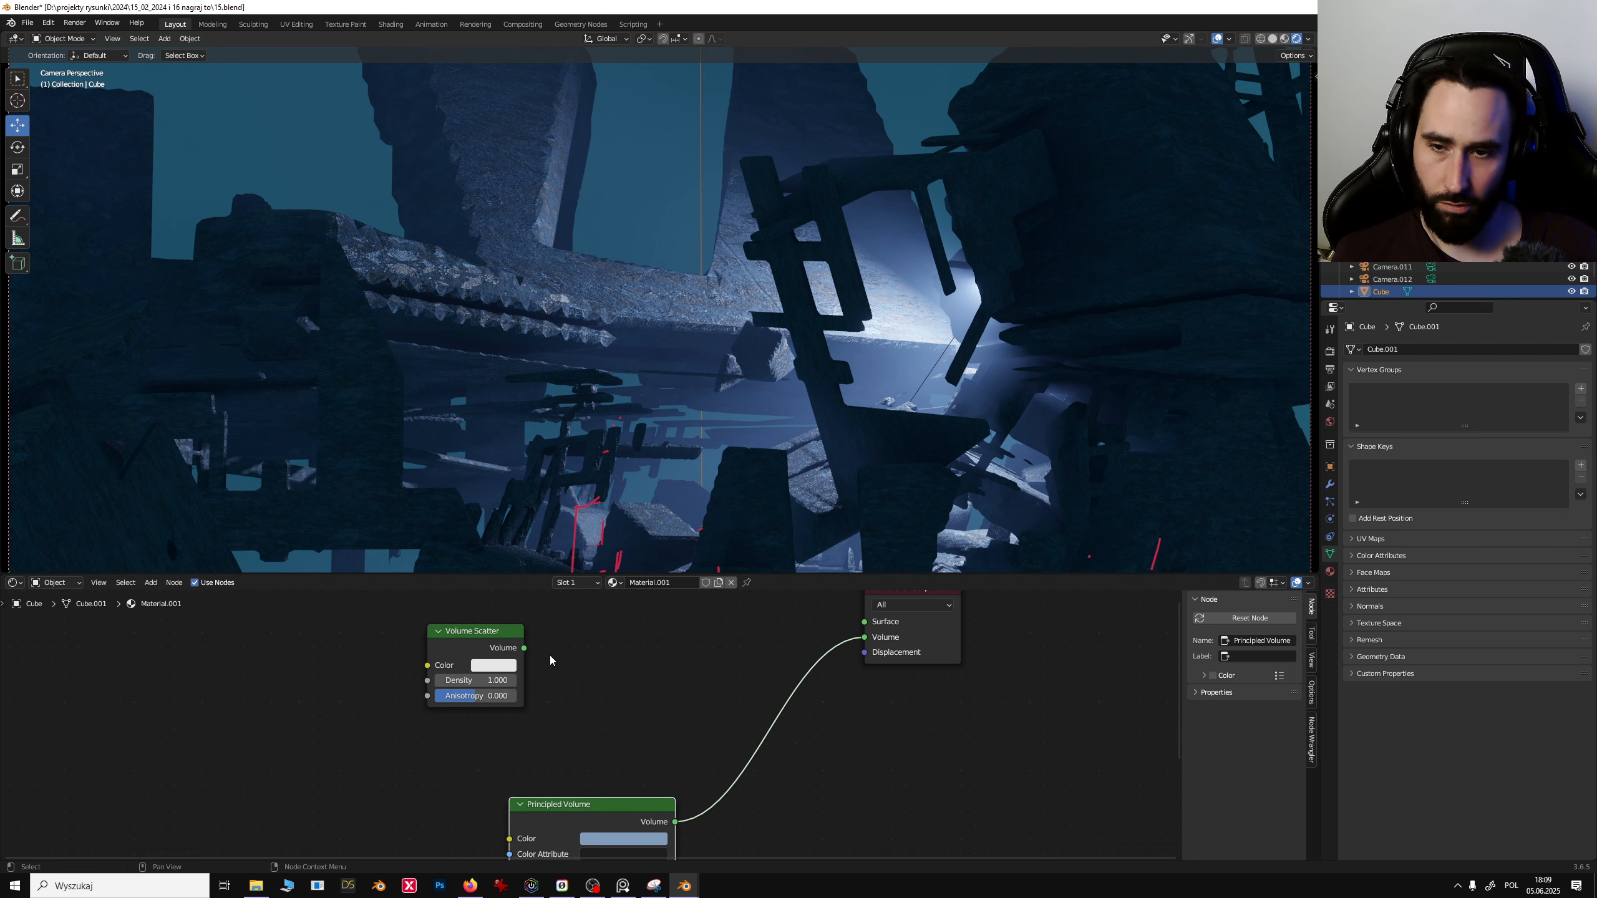
pyautogui.moveTo(517, 654); pyautogui.dragTo(861, 637)
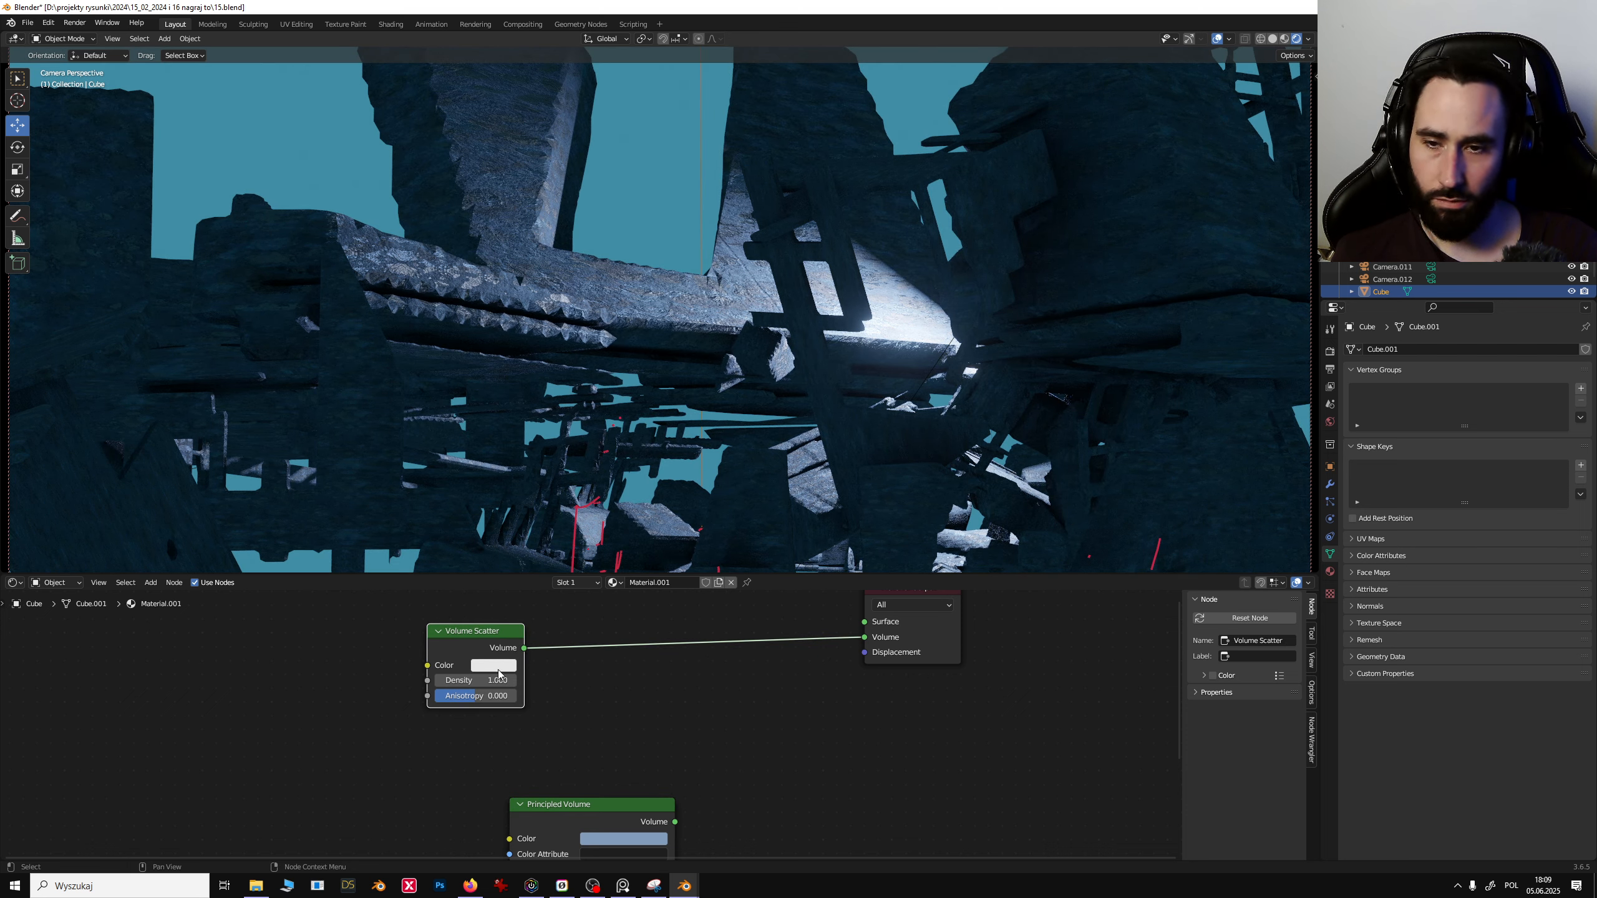
# - Set the Volume Scatter density to 0.02
pyautogui.moveTo(498, 680); pyautogui.dragTo(480, 680)
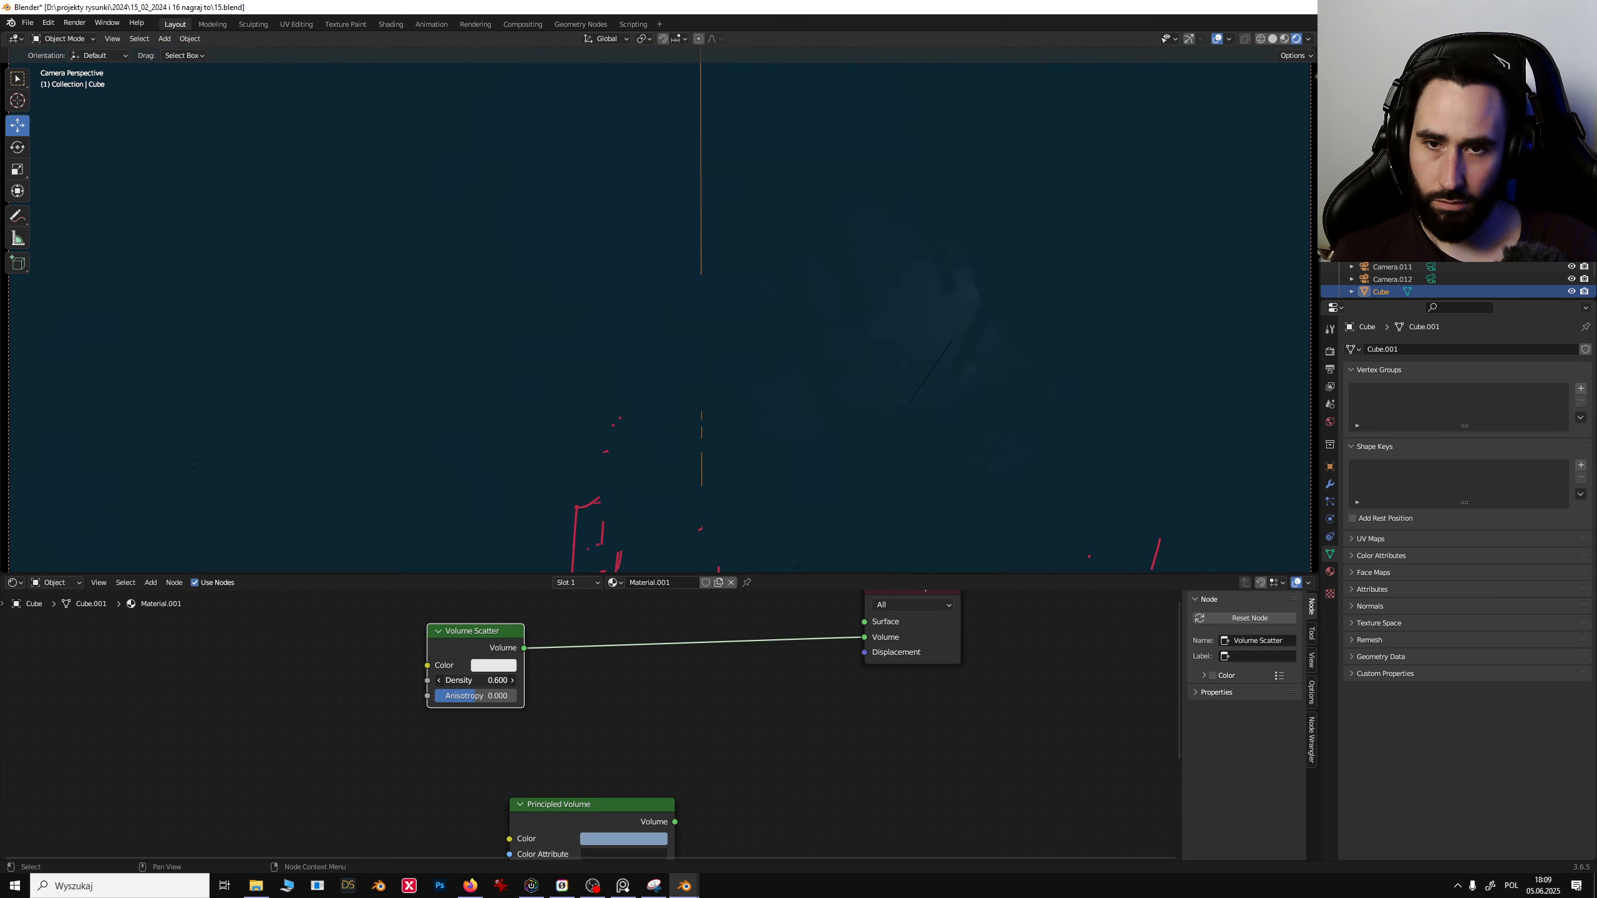
pyautogui.click(506, 680)
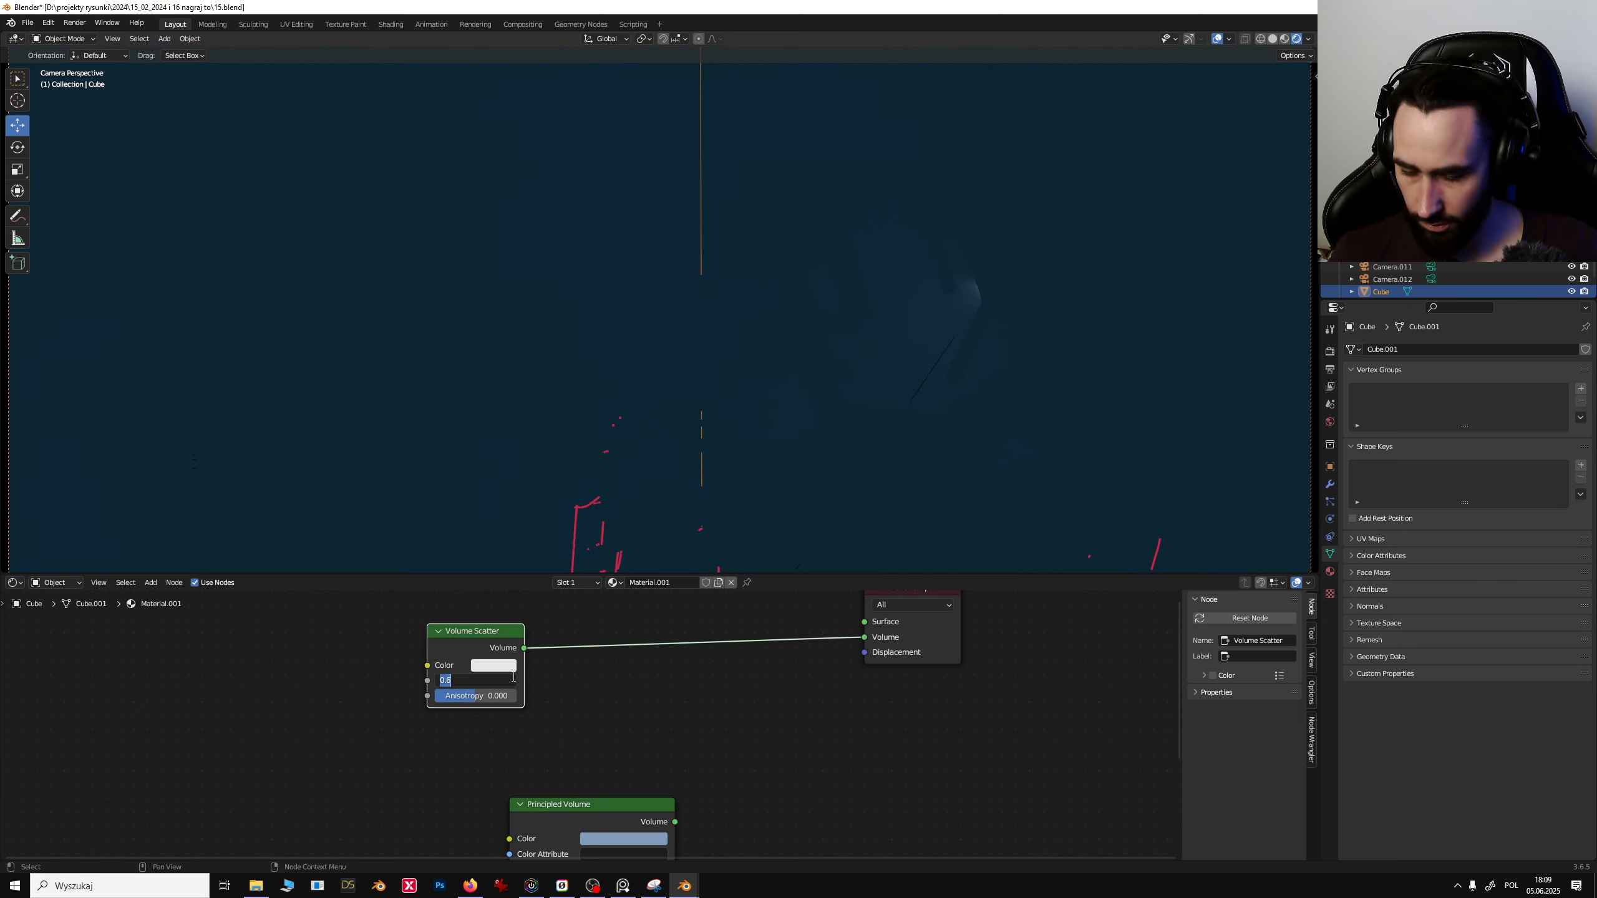
pyautogui.write('0.02')
pyautogui.press('Return')
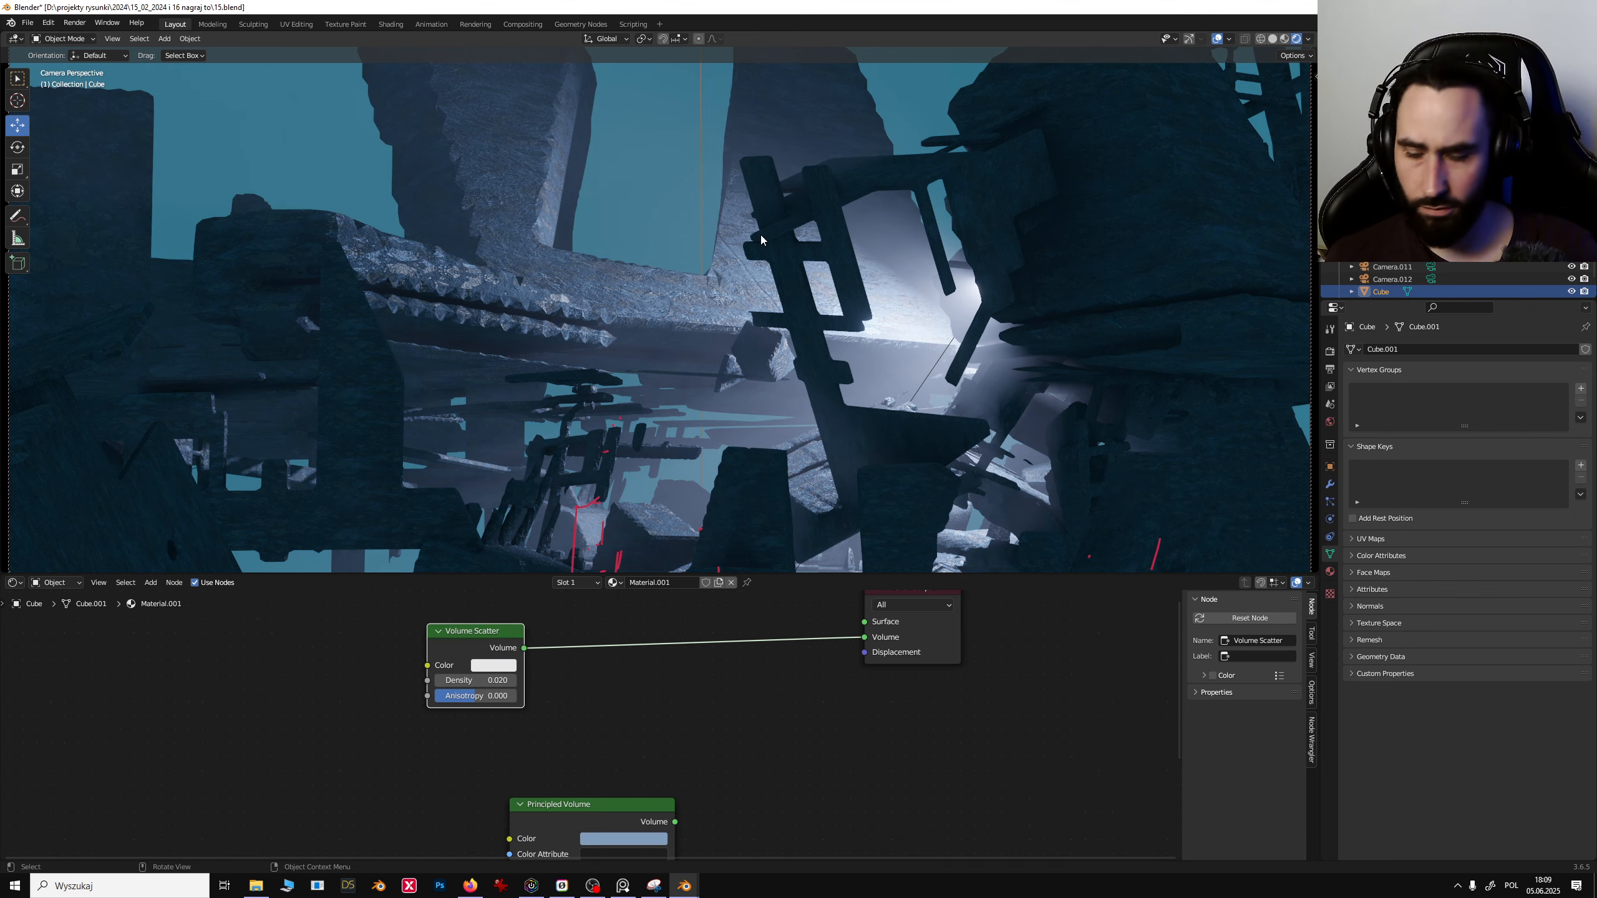
# - Scale the volume Cube down to about 0.41 and raise the Volume Scatter density to 0.12
pyautogui.press('s')
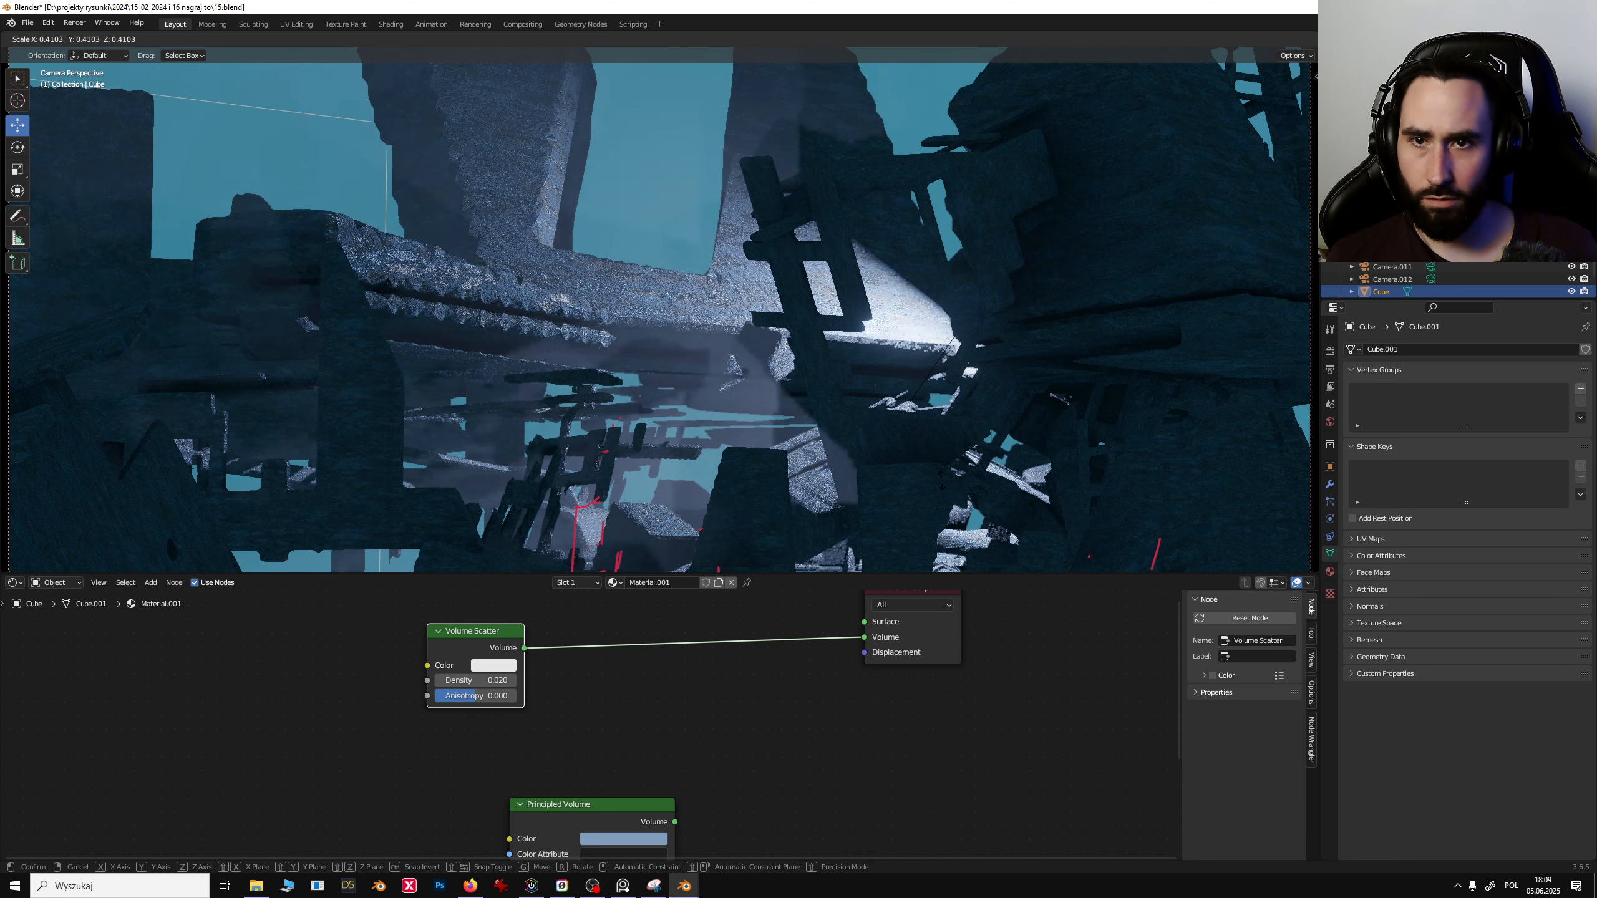
pyautogui.click(764, 409)
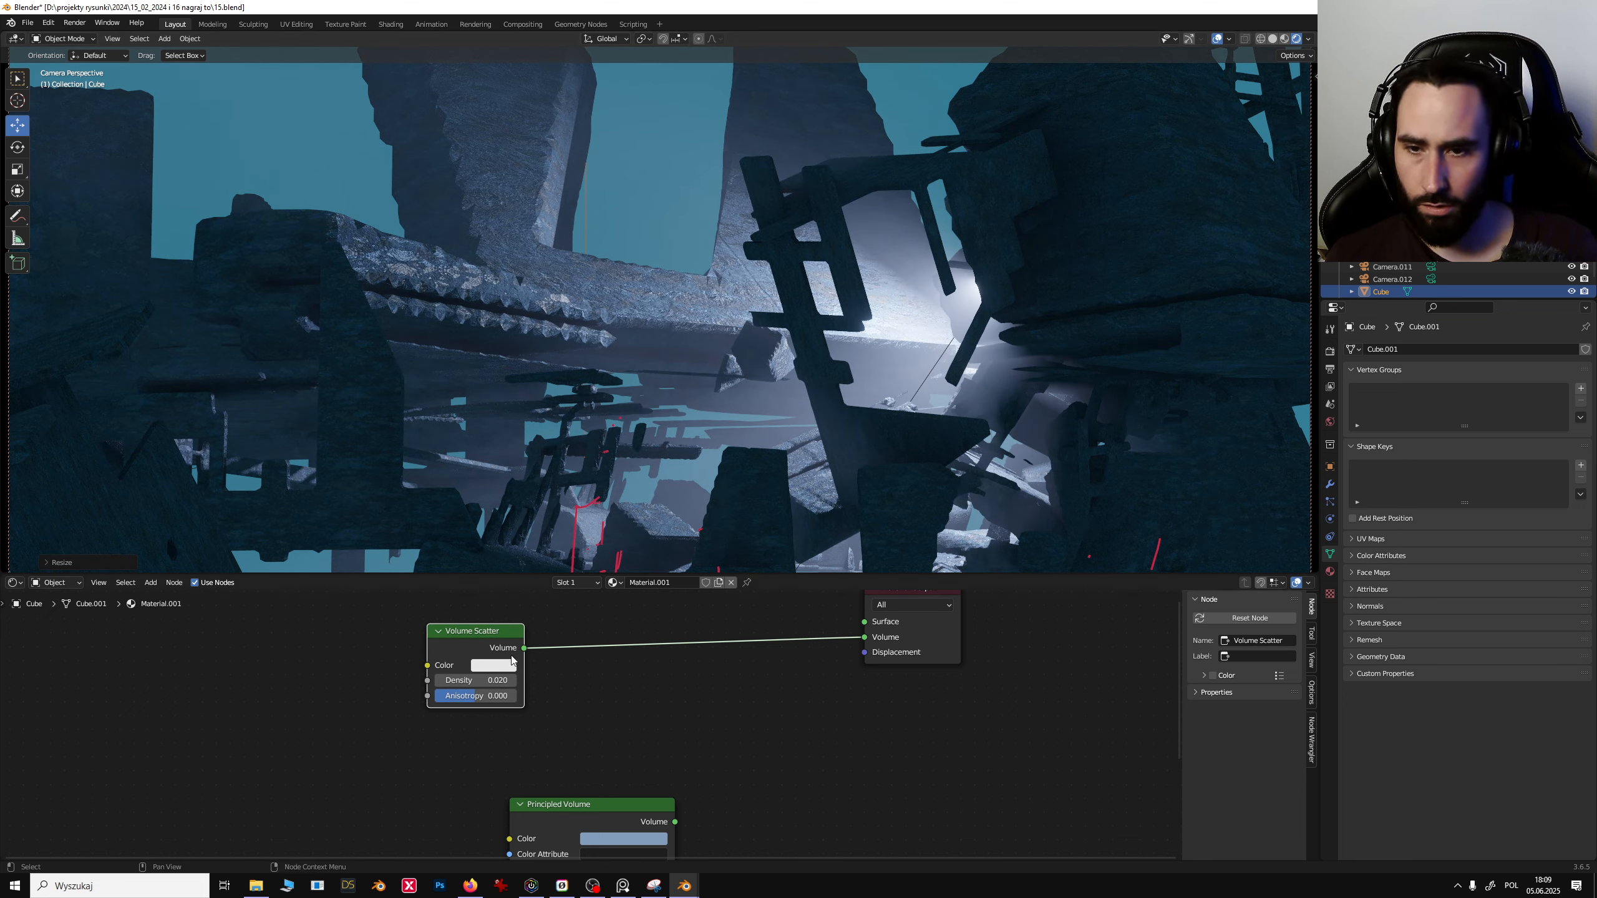
pyautogui.moveTo(454, 682); pyautogui.dragTo(457, 682)
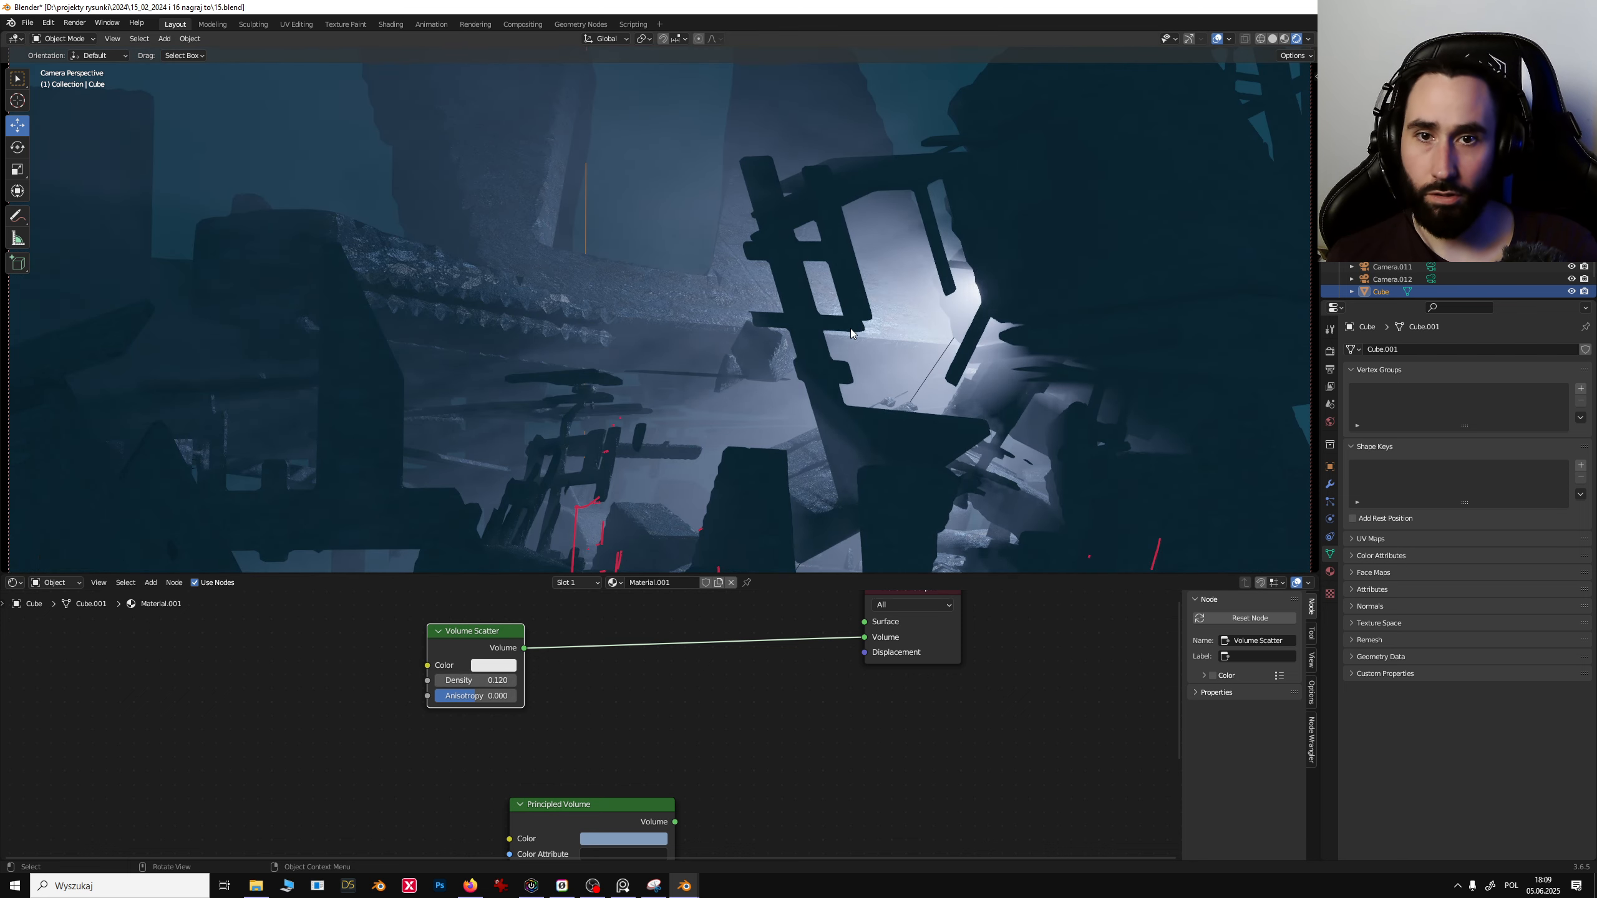
# - Enlarge the viewport, select the area light and change its colour to red
pyautogui.moveTo(1069, 575); pyautogui.dragTo(1106, 843)
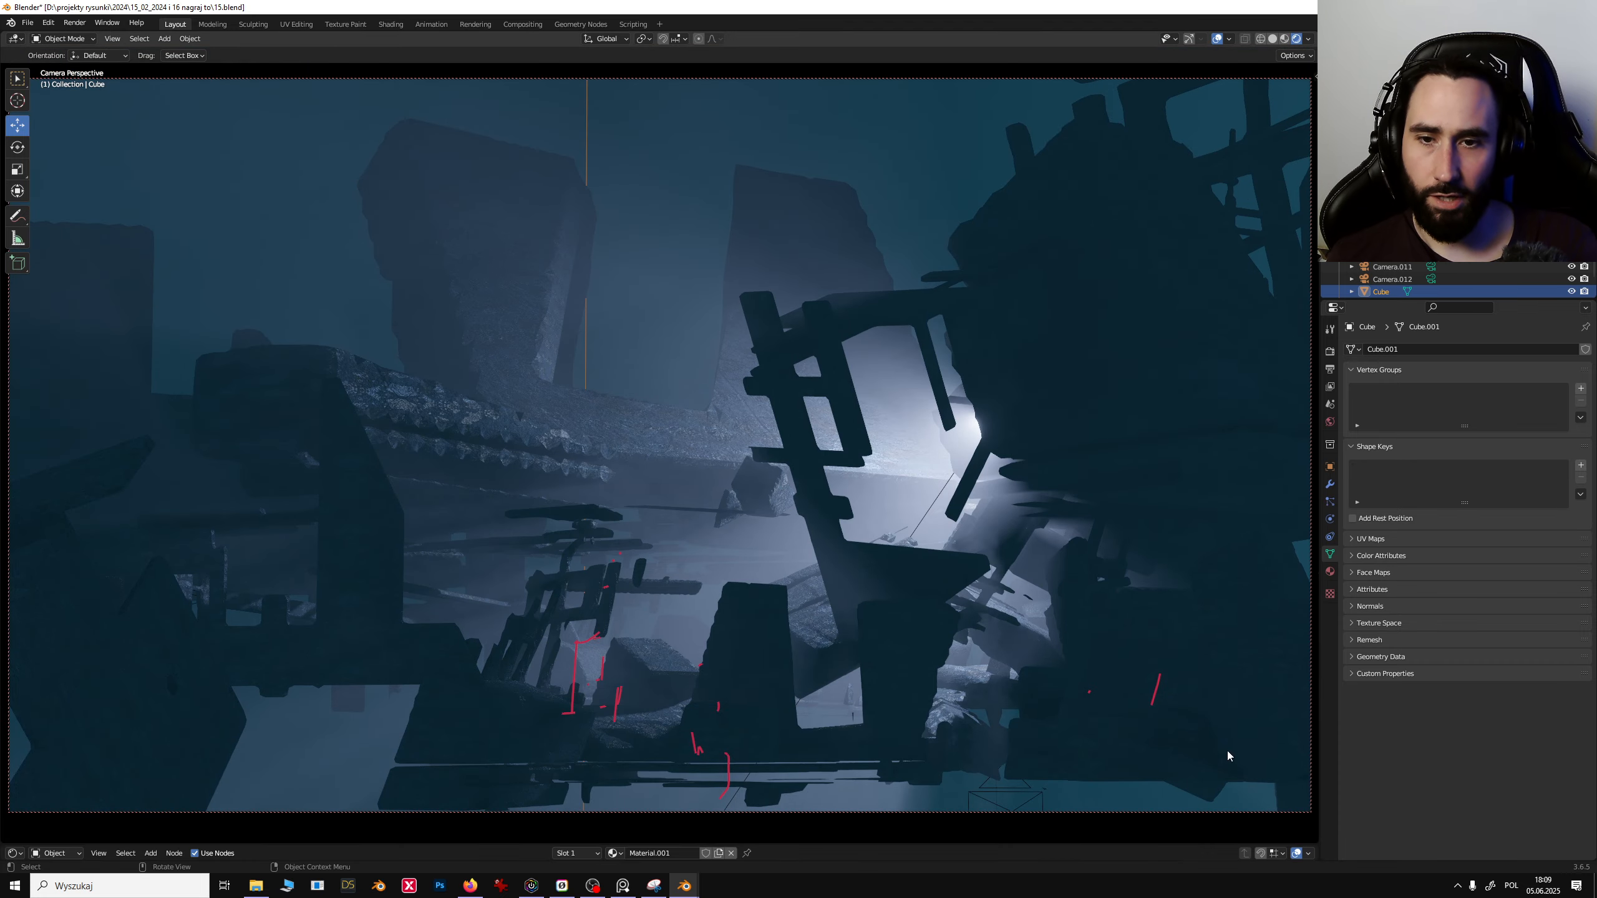
pyautogui.click(938, 492)
pyautogui.click(938, 492)
pyautogui.click(941, 492)
pyautogui.click(943, 494)
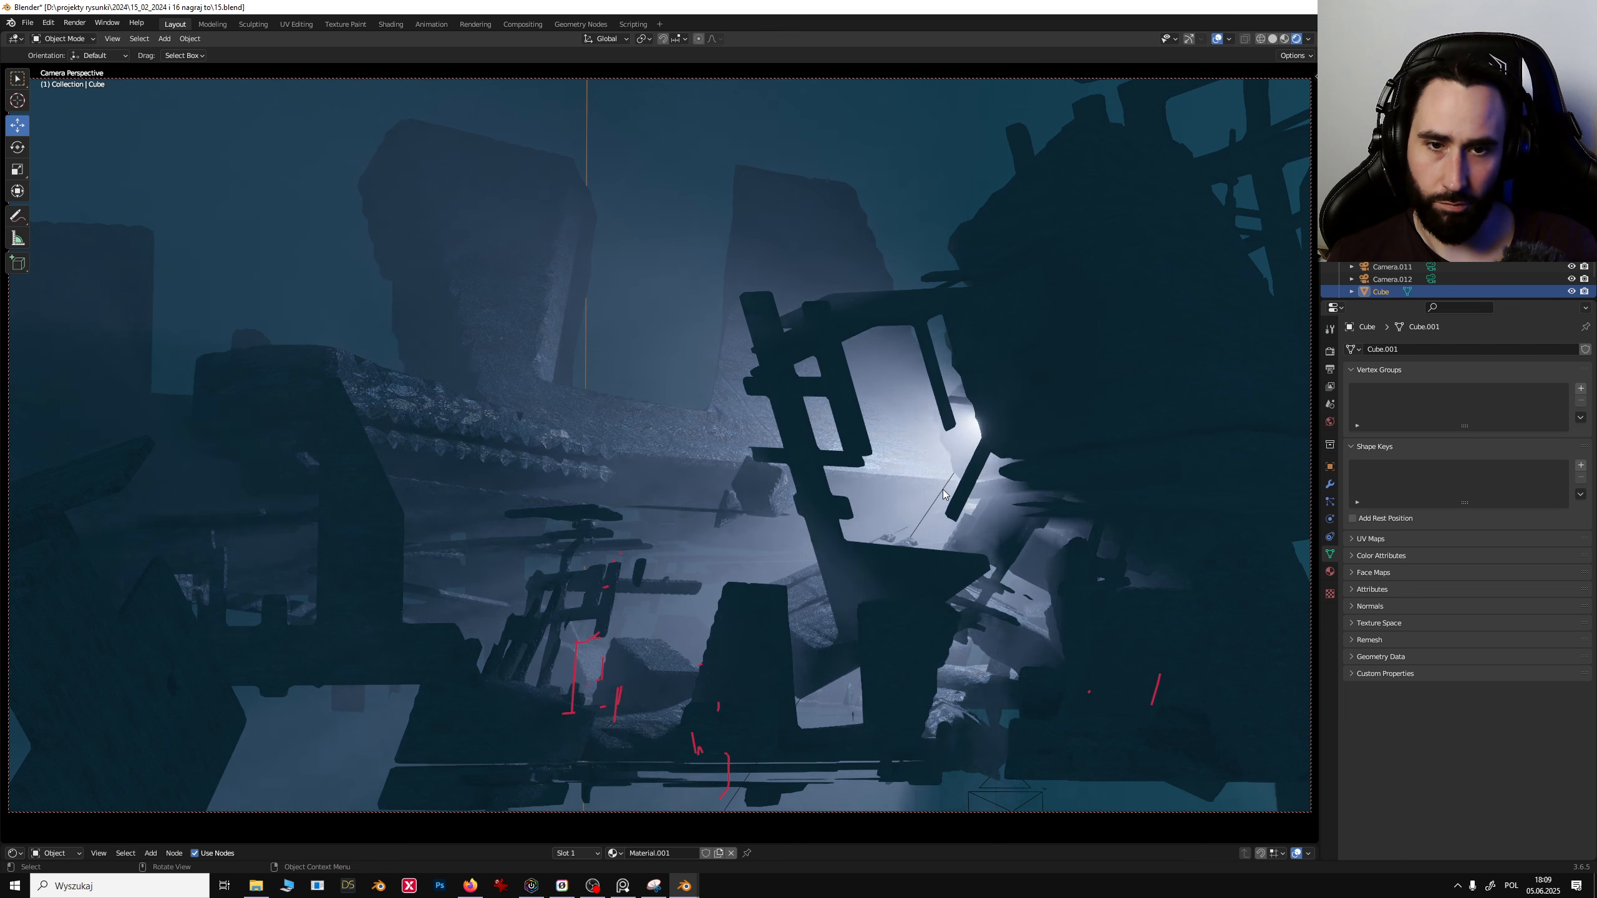
pyautogui.click(1480, 421)
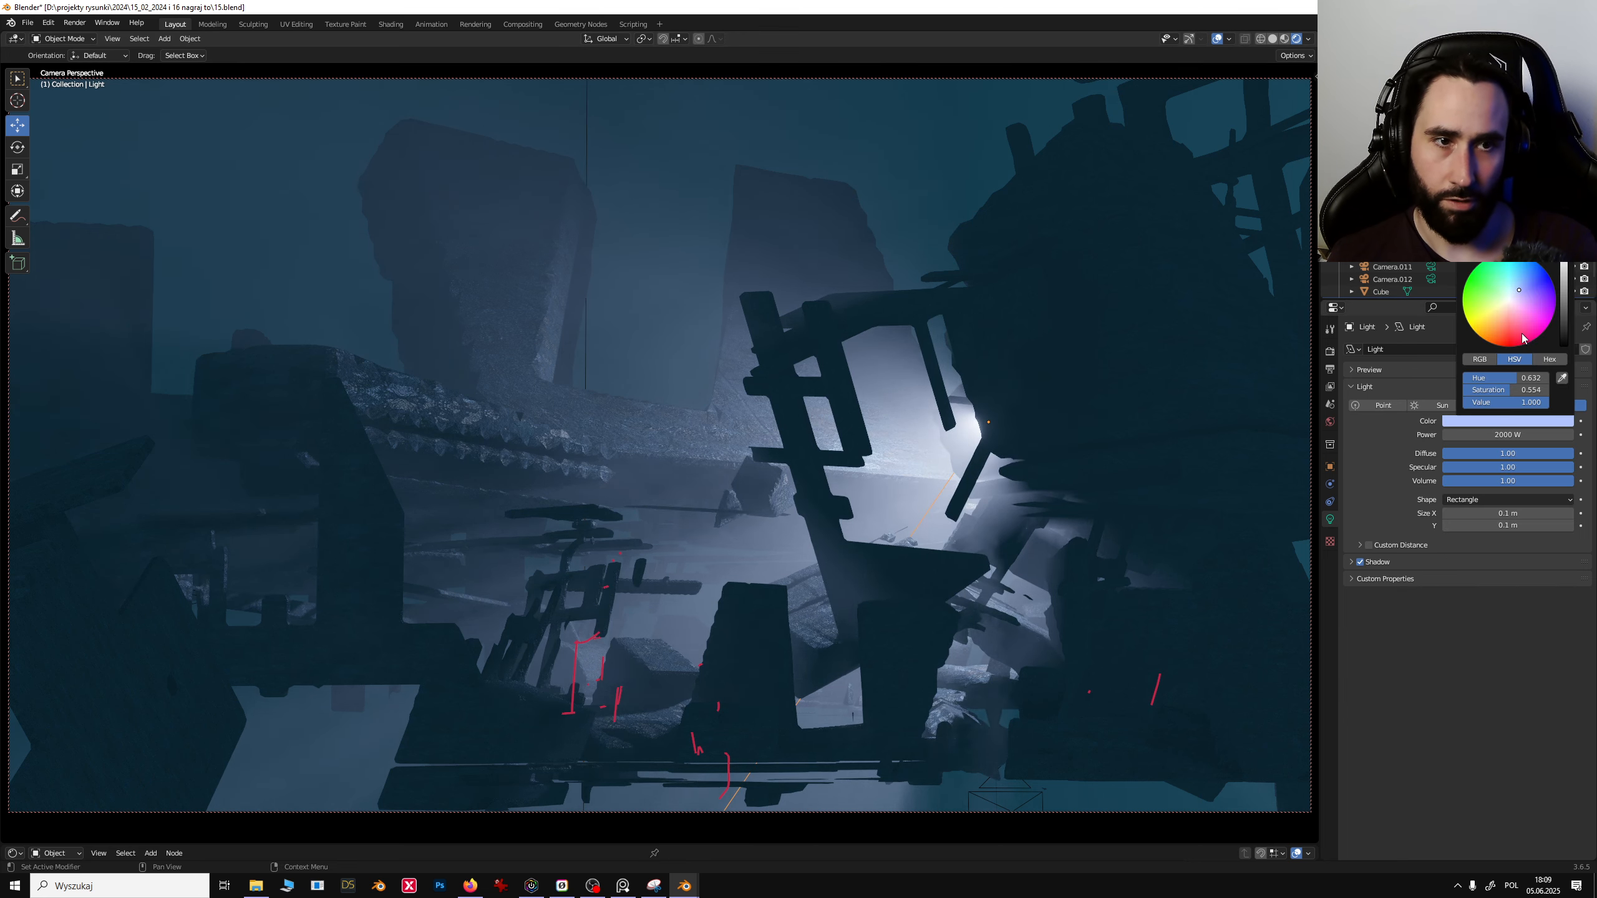
pyautogui.moveTo(1522, 334)
pyautogui.mouseDown()
pyautogui.moveTo(1493, 309)
pyautogui.moveTo(1533, 286)
pyautogui.moveTo(1506, 283)
pyautogui.moveTo(1534, 320)
pyautogui.moveTo(1521, 341)
pyautogui.mouseUp()
pyautogui.click(1068, 278)
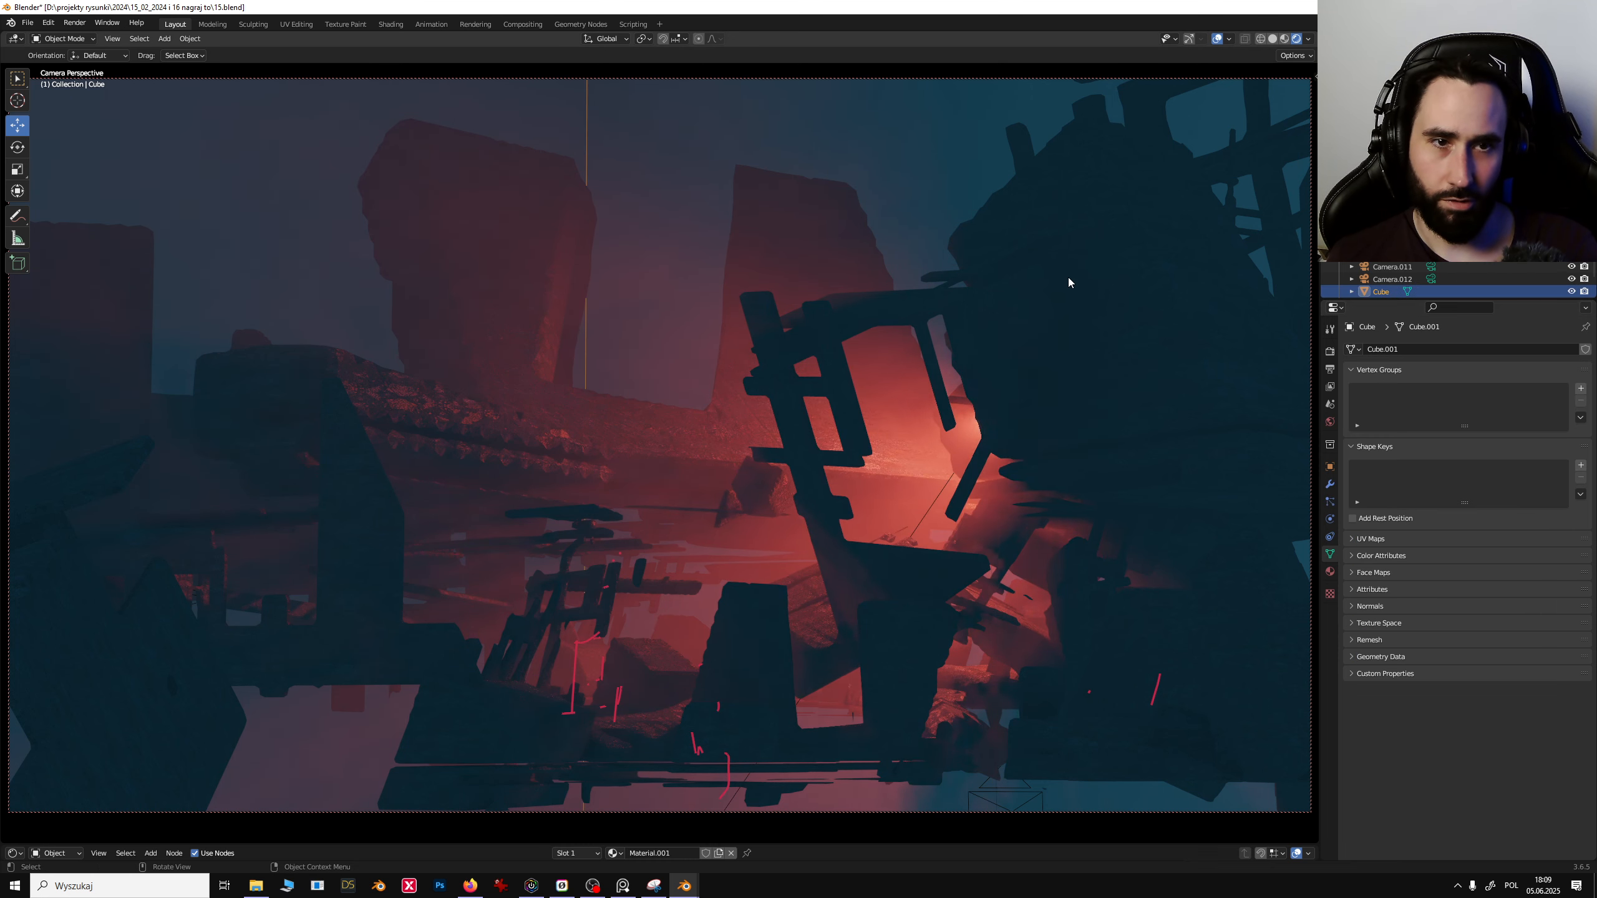
# - Switch through the scene cameras to review the red-lit foggy compositions
pyautogui.click(1431, 242)
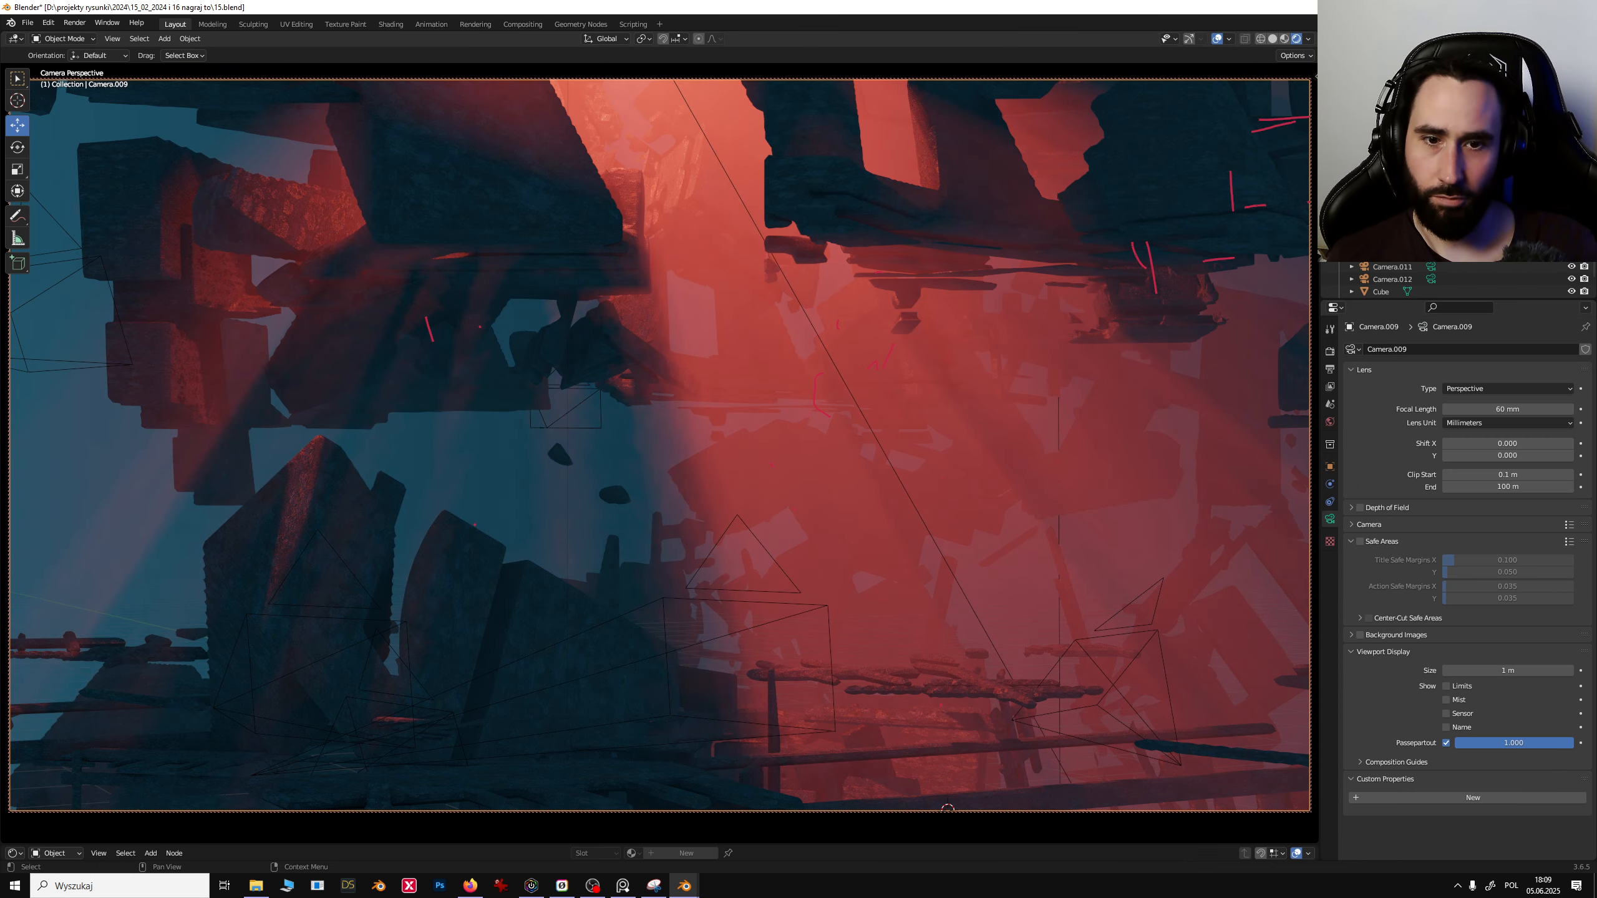
pyautogui.click(1431, 255)
pyautogui.click(791, 413)
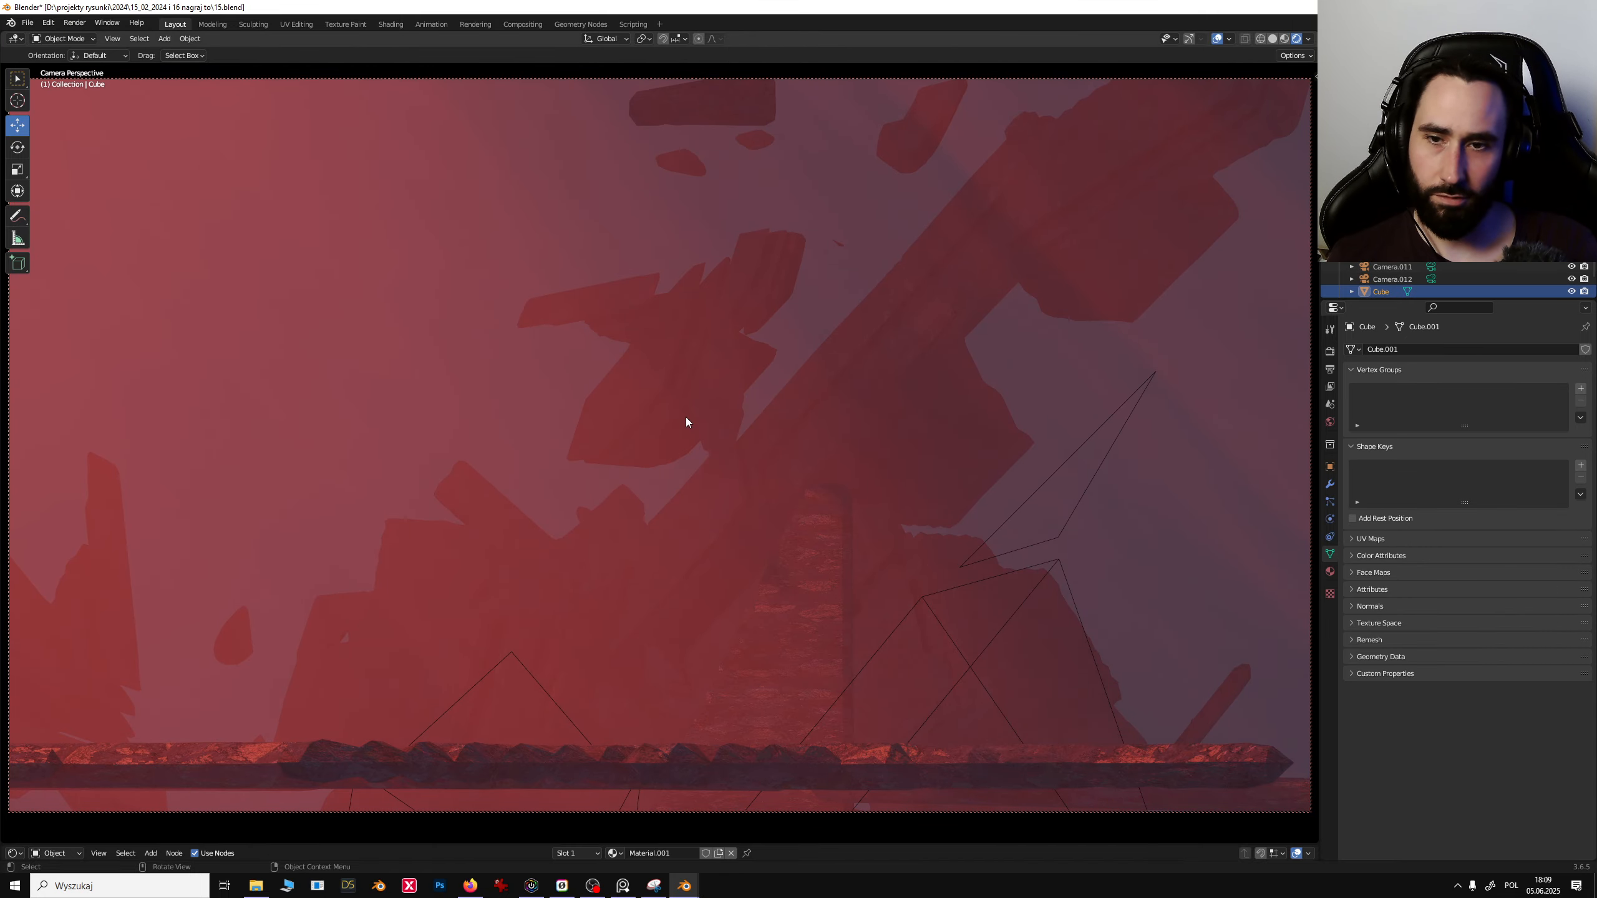
pyautogui.keyDown('shift'); pyautogui.moveTo(720, 420); pyautogui.dragTo(848, 245, button='middle'); pyautogui.keyUp('shift')
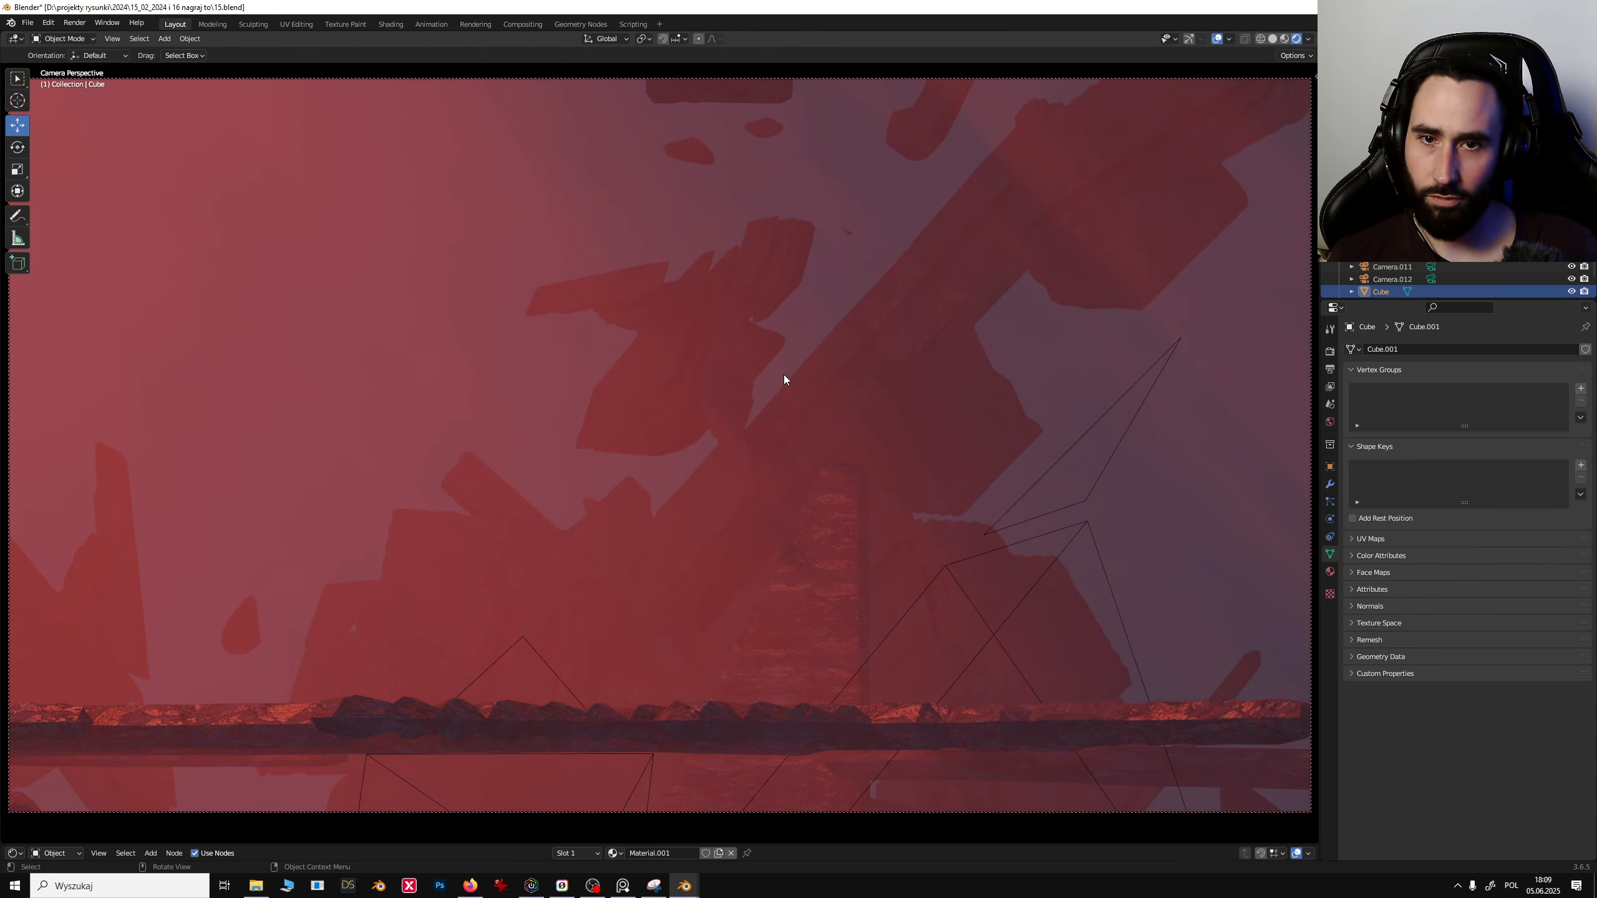
pyautogui.click(1431, 193)
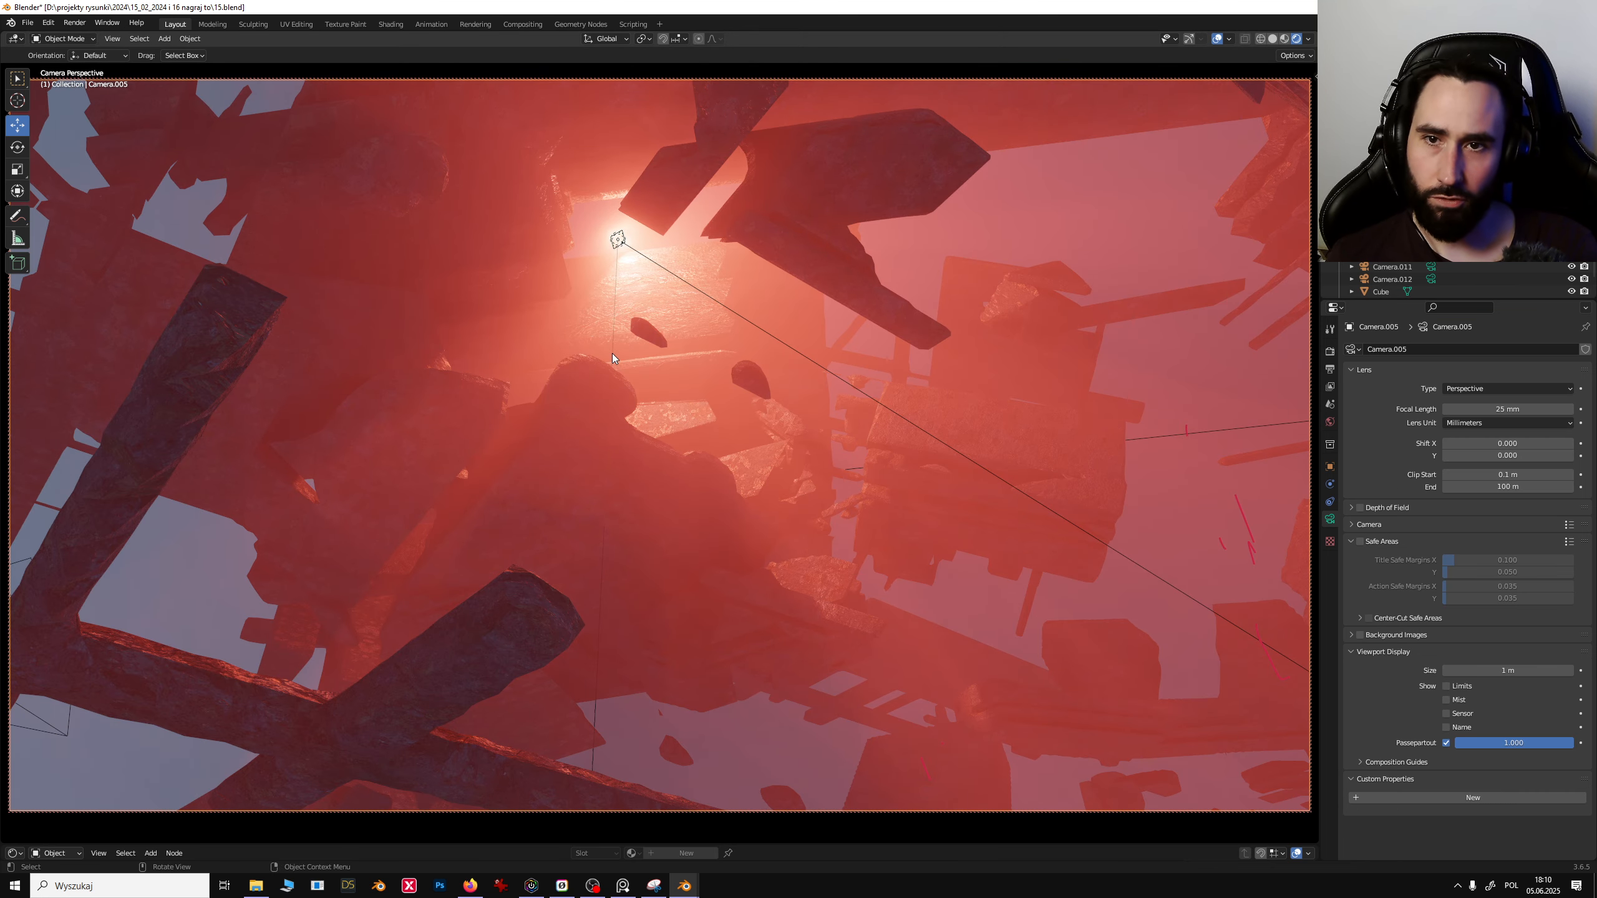
pyautogui.click(1431, 167)
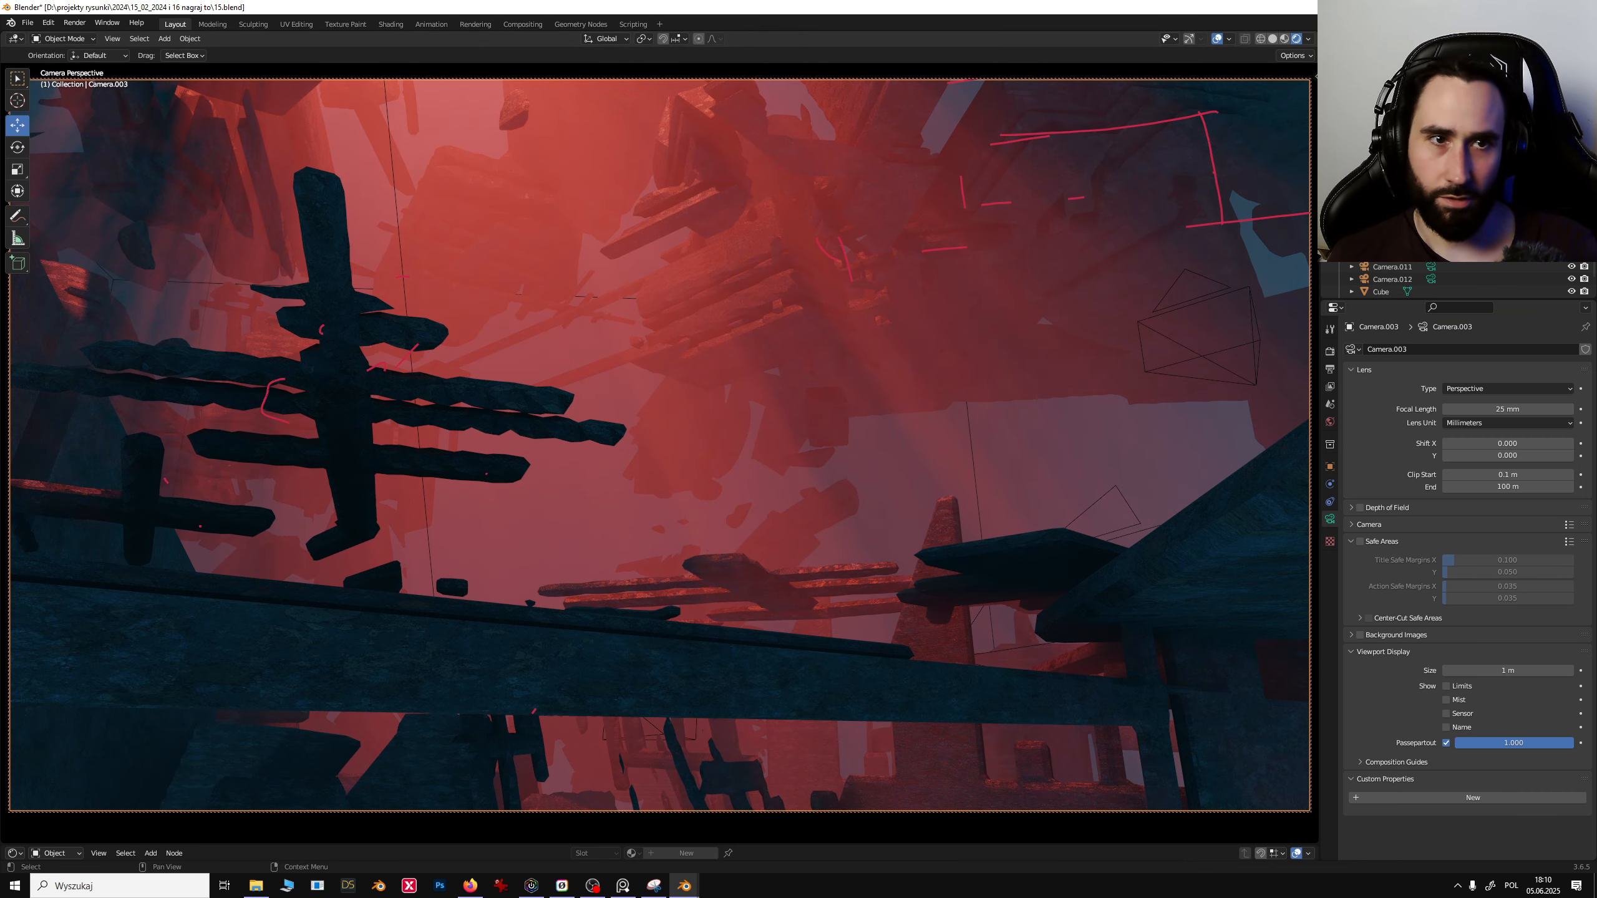
pyautogui.click(1431, 143)
pyautogui.click(722, 334)
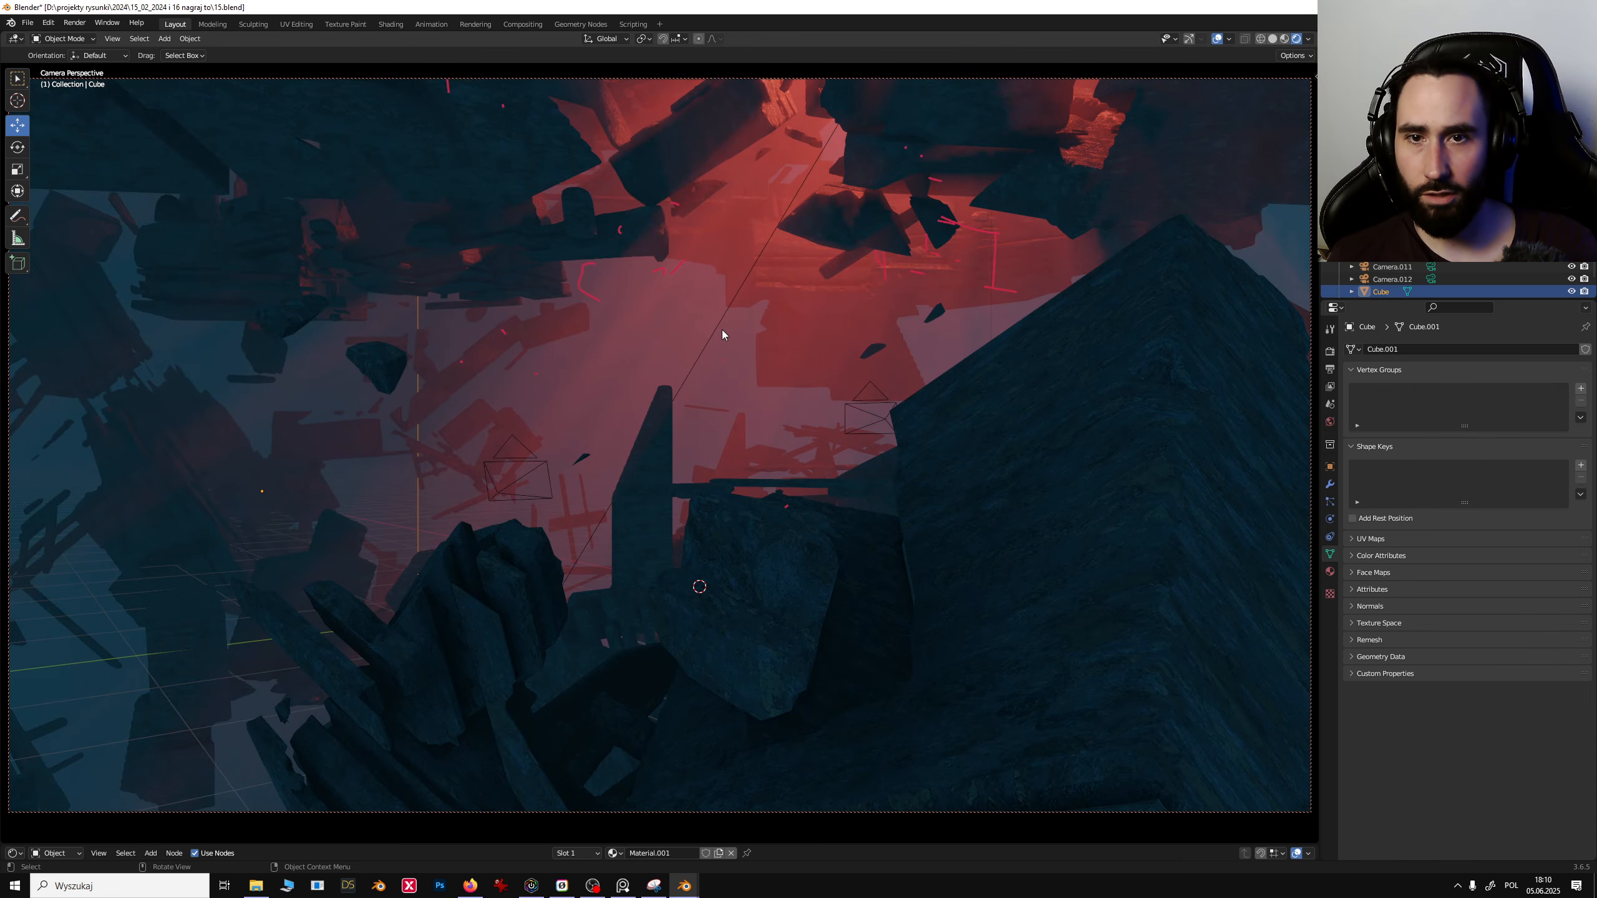
# - Try sketching red annotation strokes over the camera view with the Annotate tool, undoing each stroke
pyautogui.click(586, 457)
pyautogui.click(900, 316)
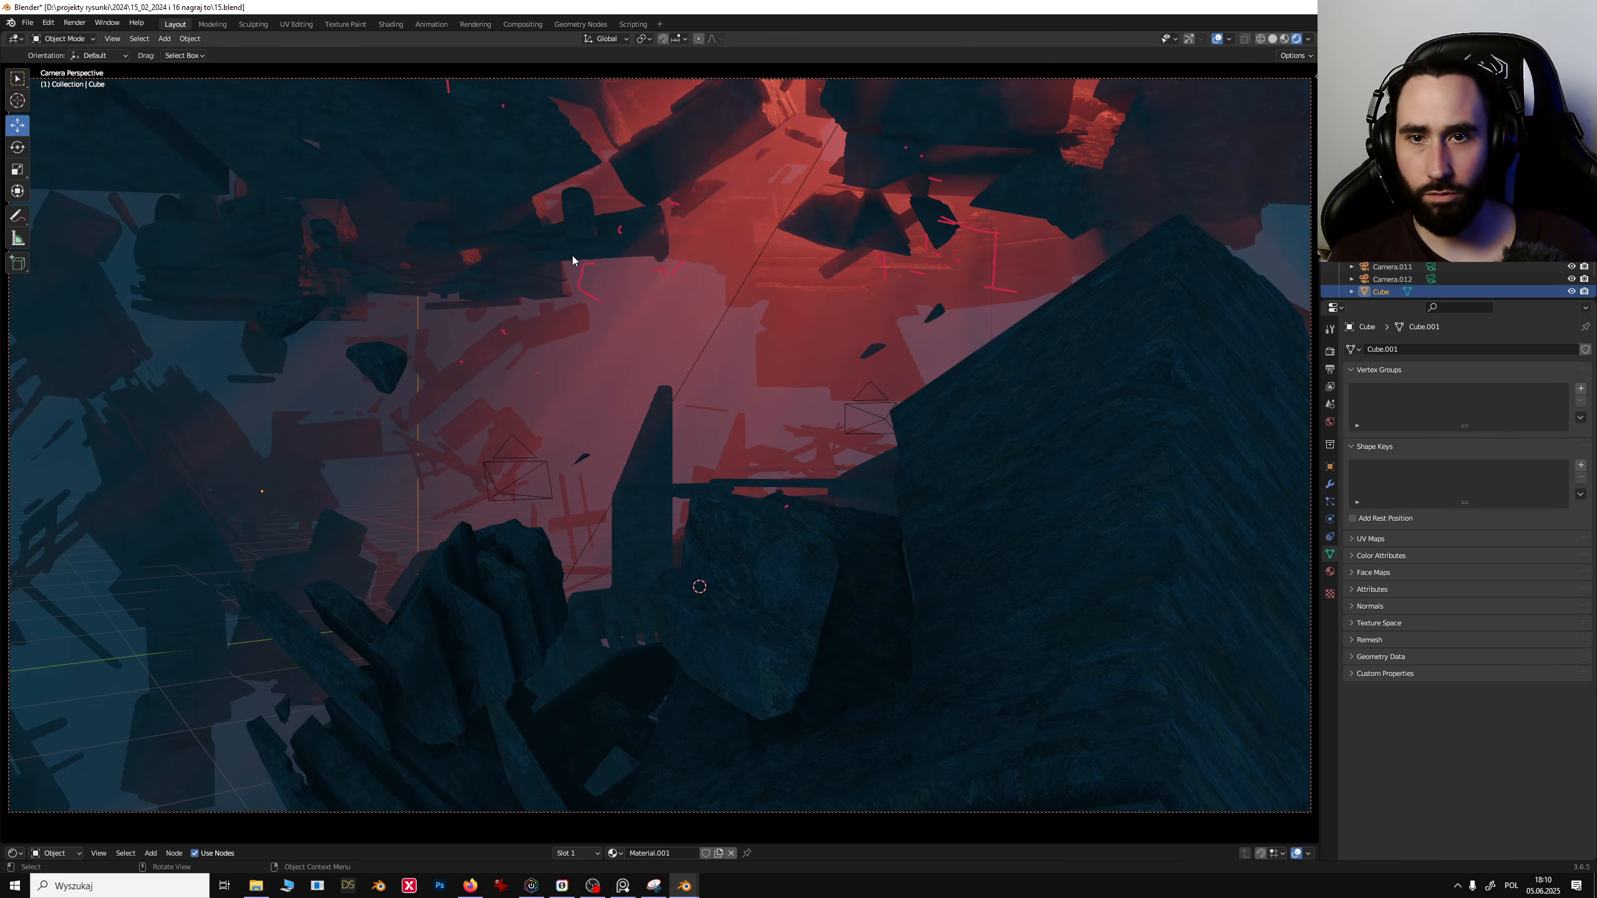
pyautogui.click(17, 216)
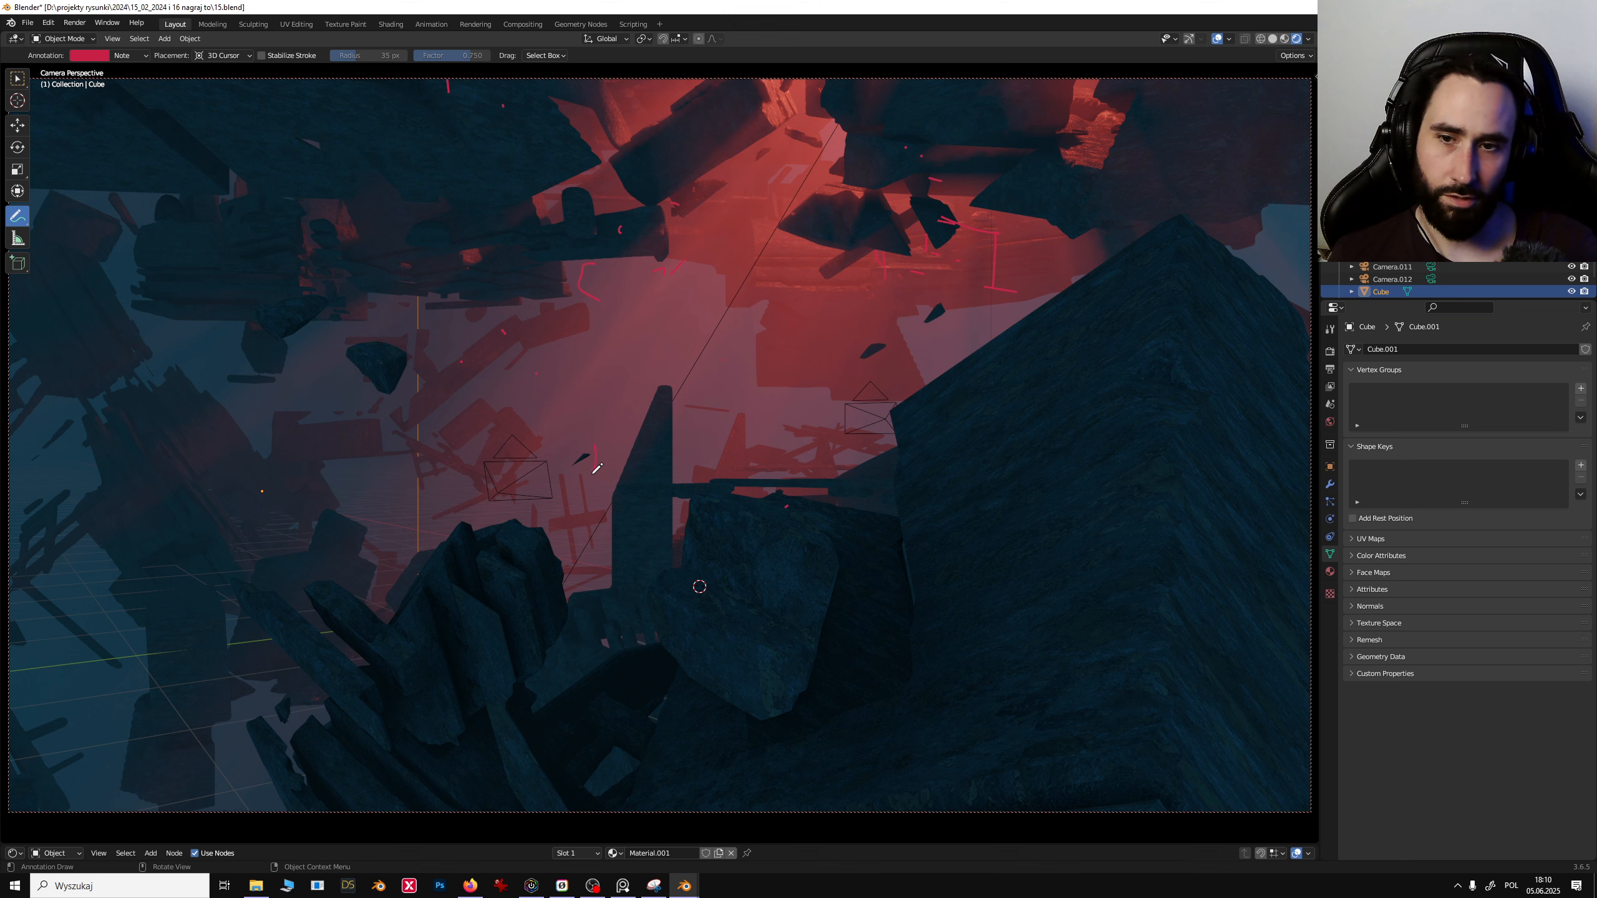
pyautogui.hotkey('ctrl', 'z')
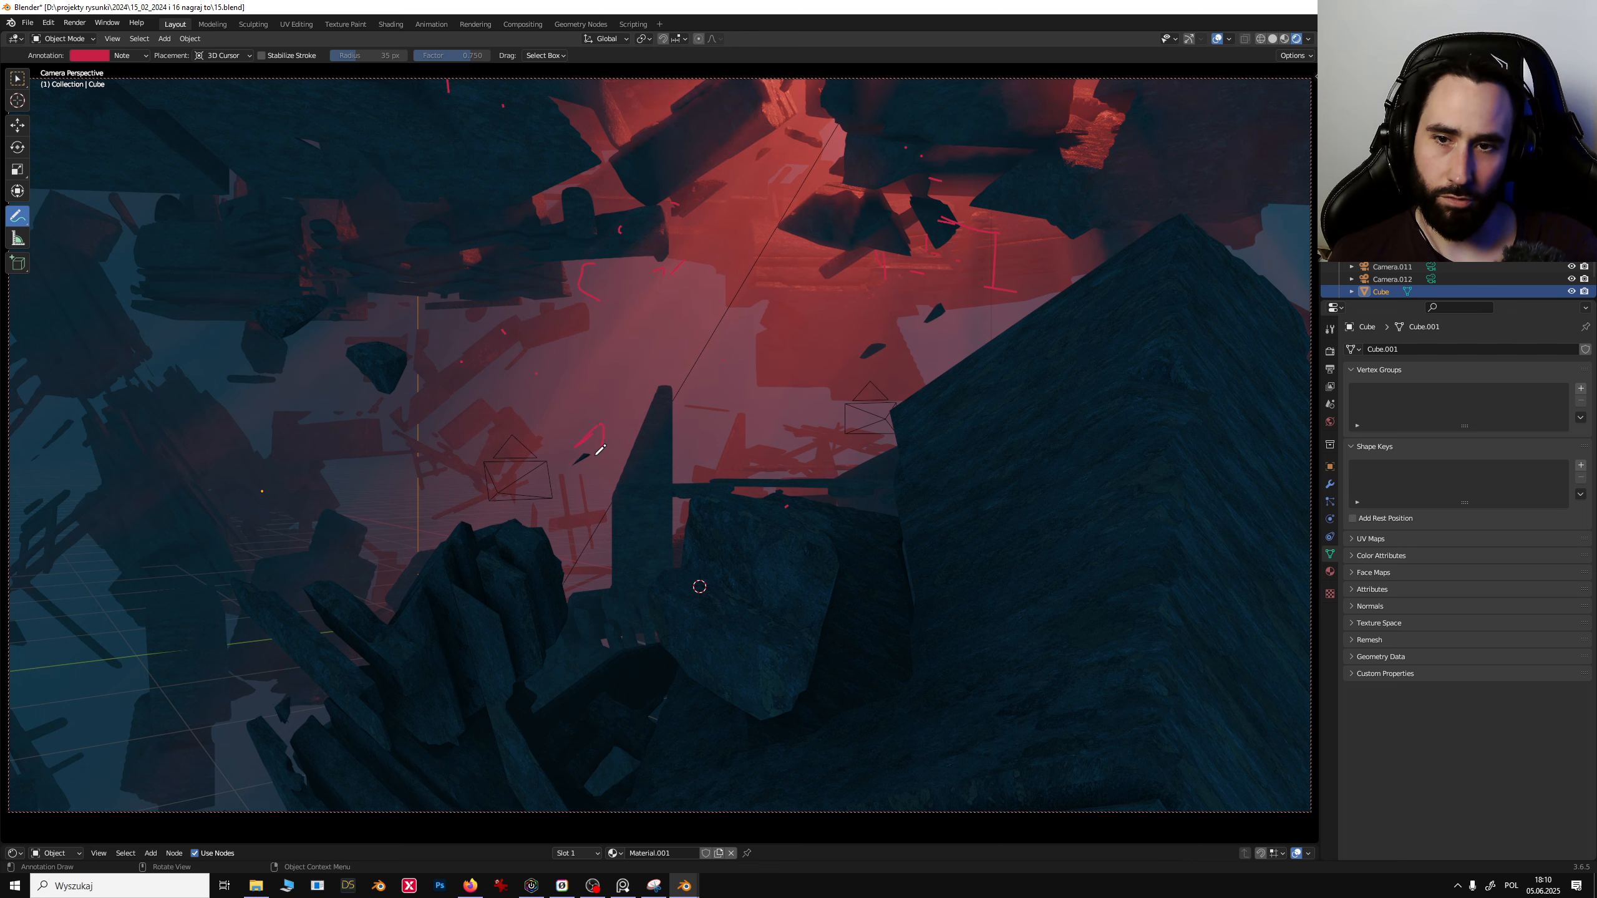
pyautogui.moveTo(479, 634)
pyautogui.mouseDown()
pyautogui.moveTo(5, 675)
pyautogui.moveTo(774, 539)
pyautogui.moveTo(932, 453)
pyautogui.mouseUp()
pyautogui.hotkey('ctrl', 'z')
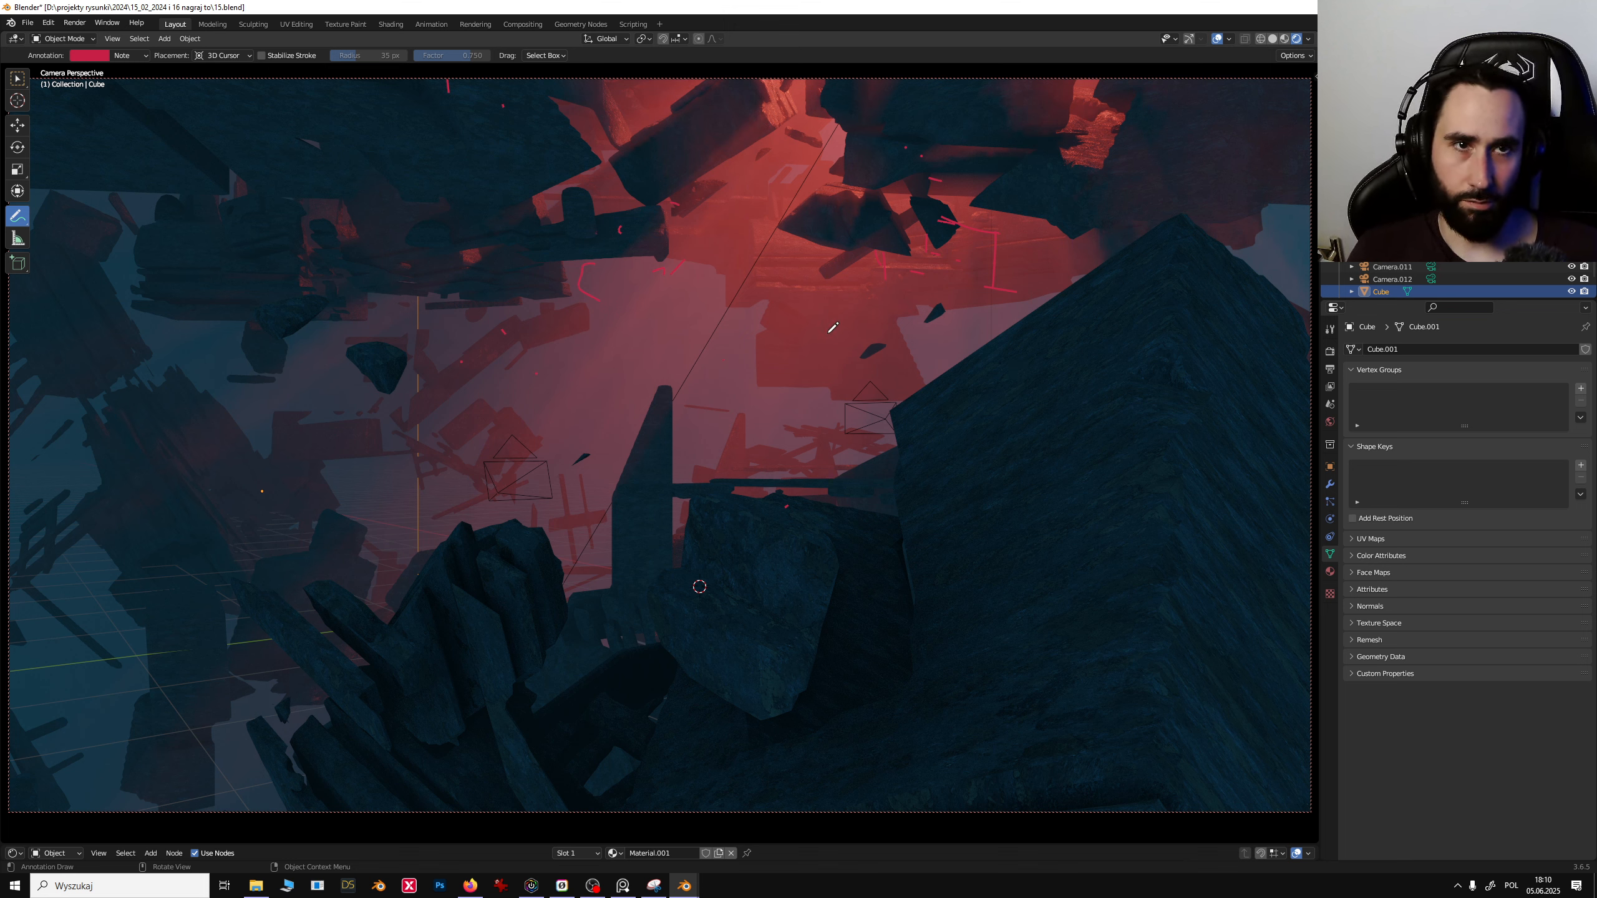
# - Quit Blender and examine the rendered space-debris compositions collected on the reference board
pyautogui.hotkey('ctrl', 'q')
pyautogui.click(842, 465)
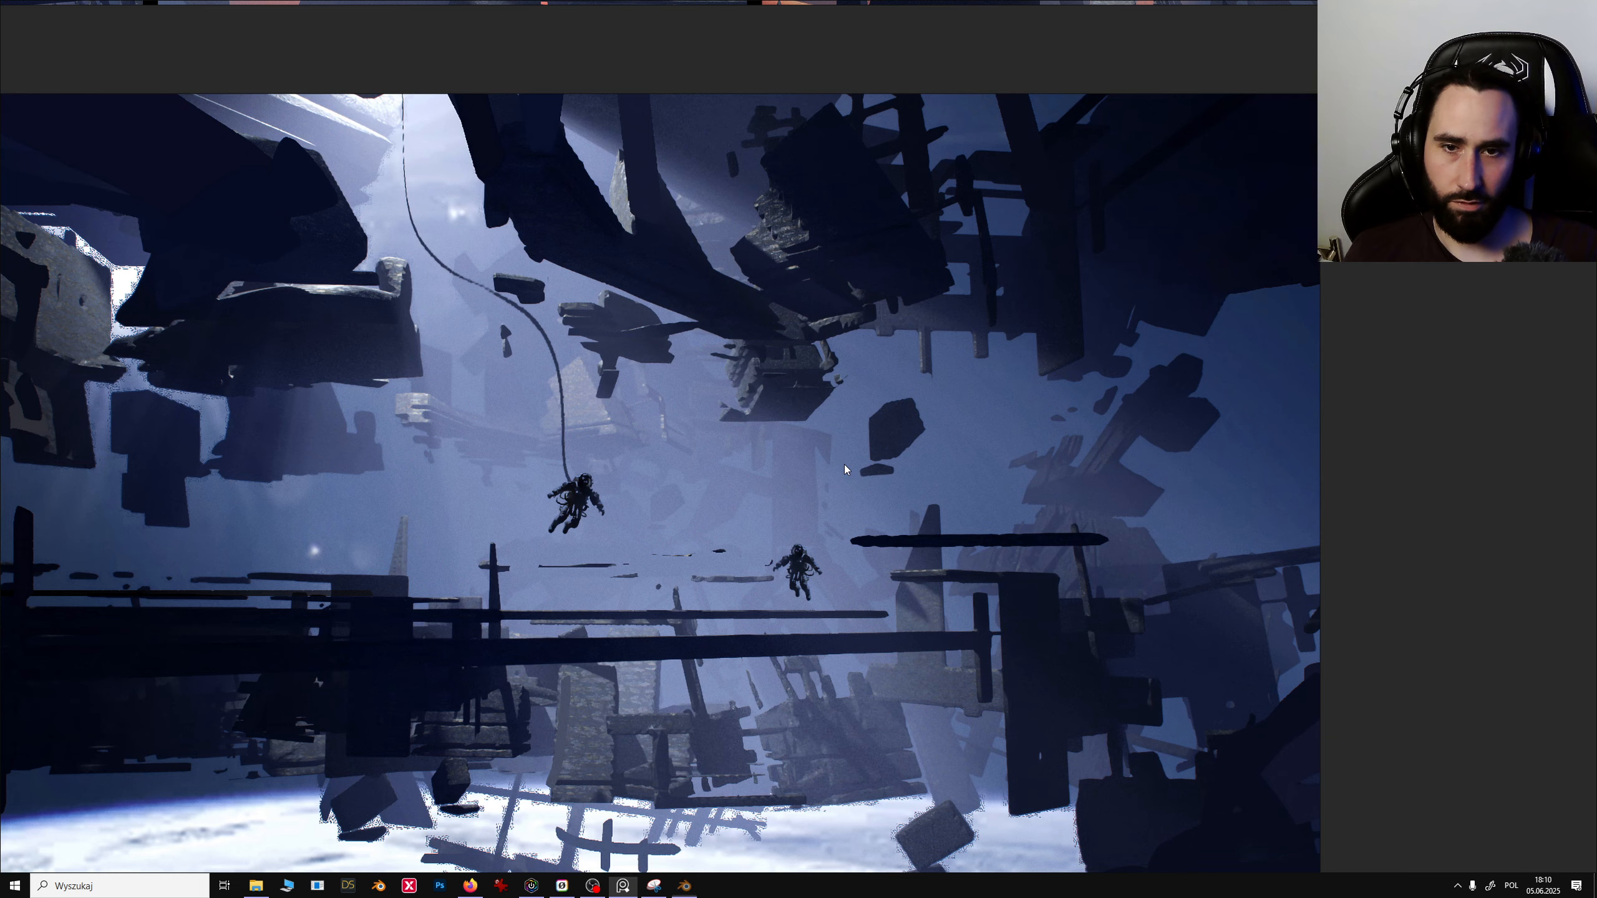
pyautogui.scroll(-6, 635, 453)
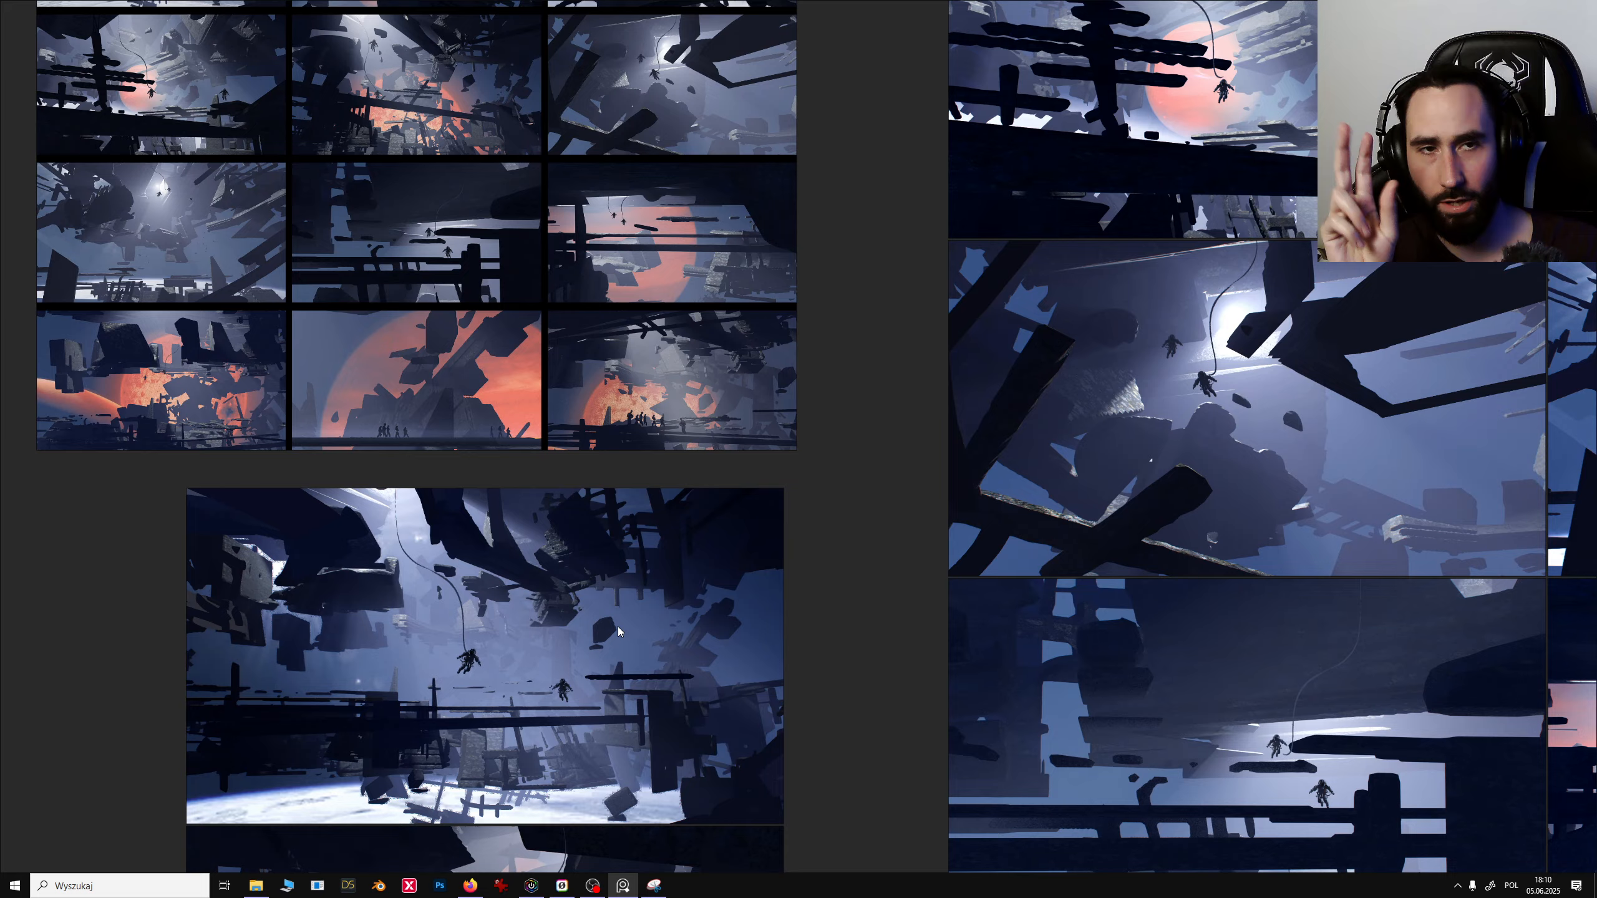
pyautogui.moveTo(617, 627); pyautogui.dragTo(408, 729, button='middle')
pyautogui.moveTo(583, 701); pyautogui.dragTo(366, 462, button='middle')
pyautogui.moveTo(701, 818); pyautogui.dragTo(543, 560, button='middle')
pyautogui.moveTo(654, 557); pyautogui.dragTo(1028, 592, button='middle')
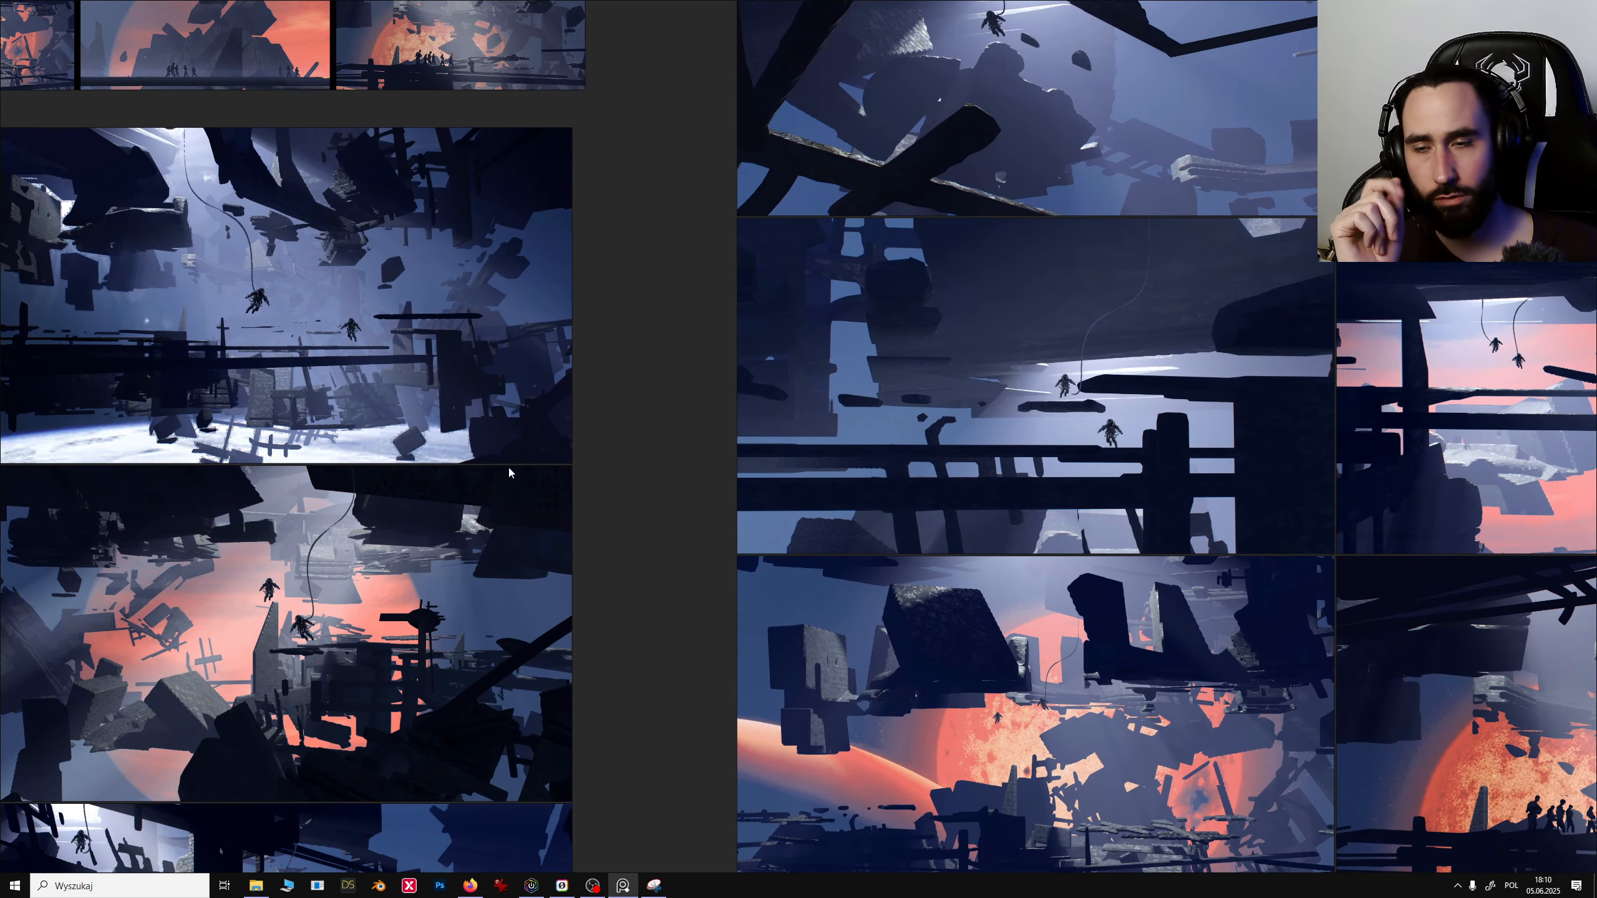
pyautogui.moveTo(208, 418); pyautogui.dragTo(530, 451, button='middle')
pyautogui.moveTo(476, 322); pyautogui.dragTo(462, 705, button='middle')
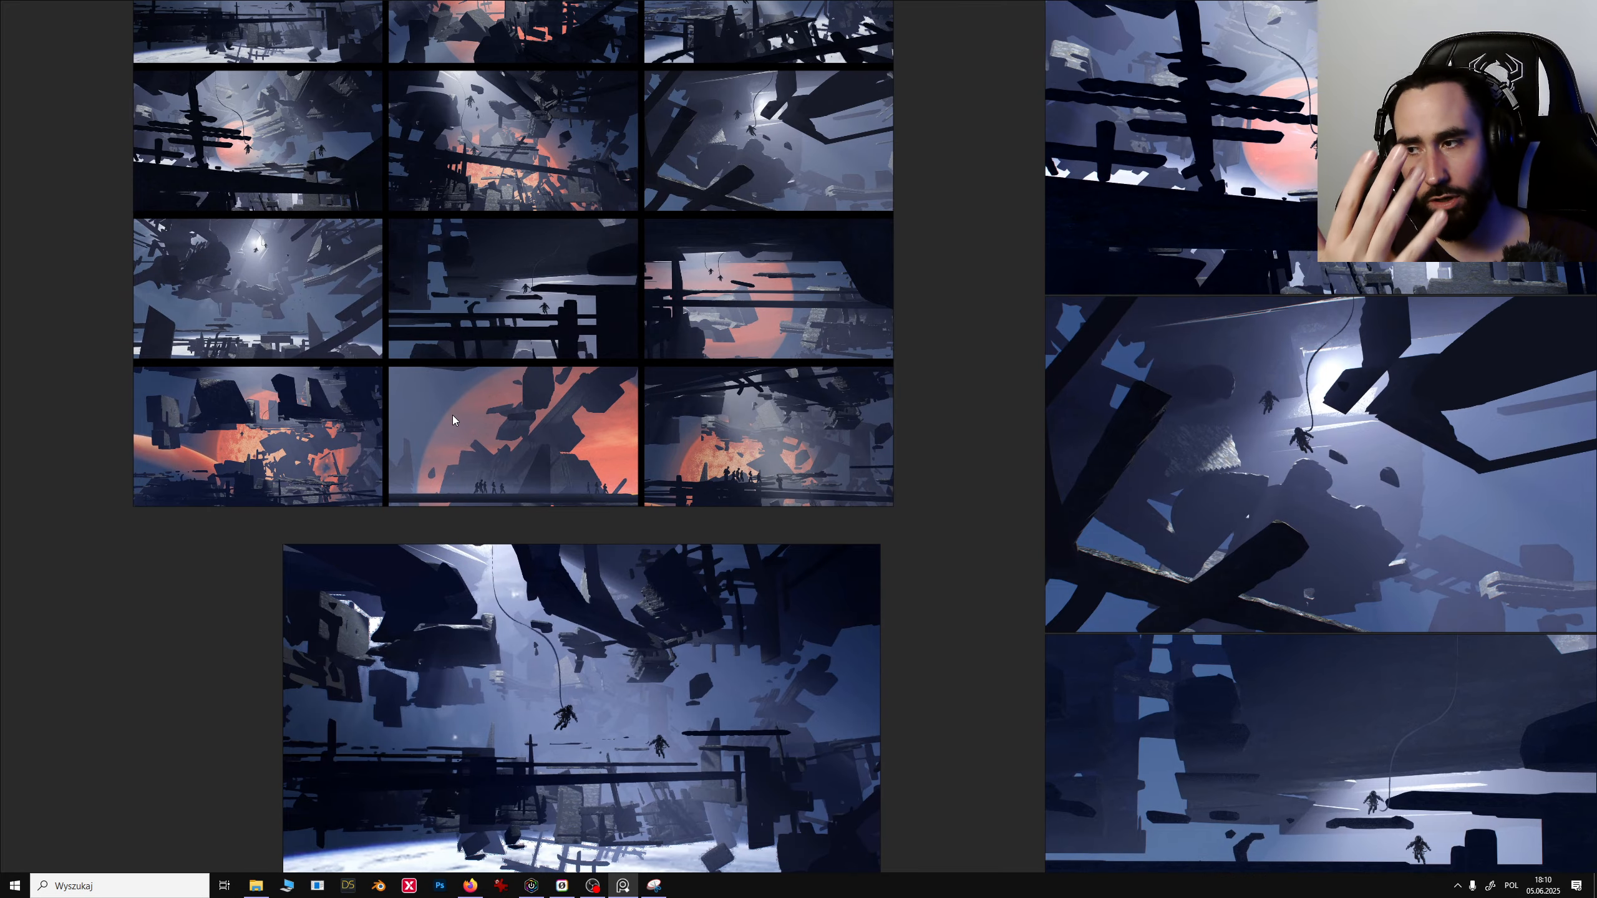
pyautogui.moveTo(556, 355); pyautogui.dragTo(703, 482, button='middle')
pyautogui.scroll(5, 482, 417)
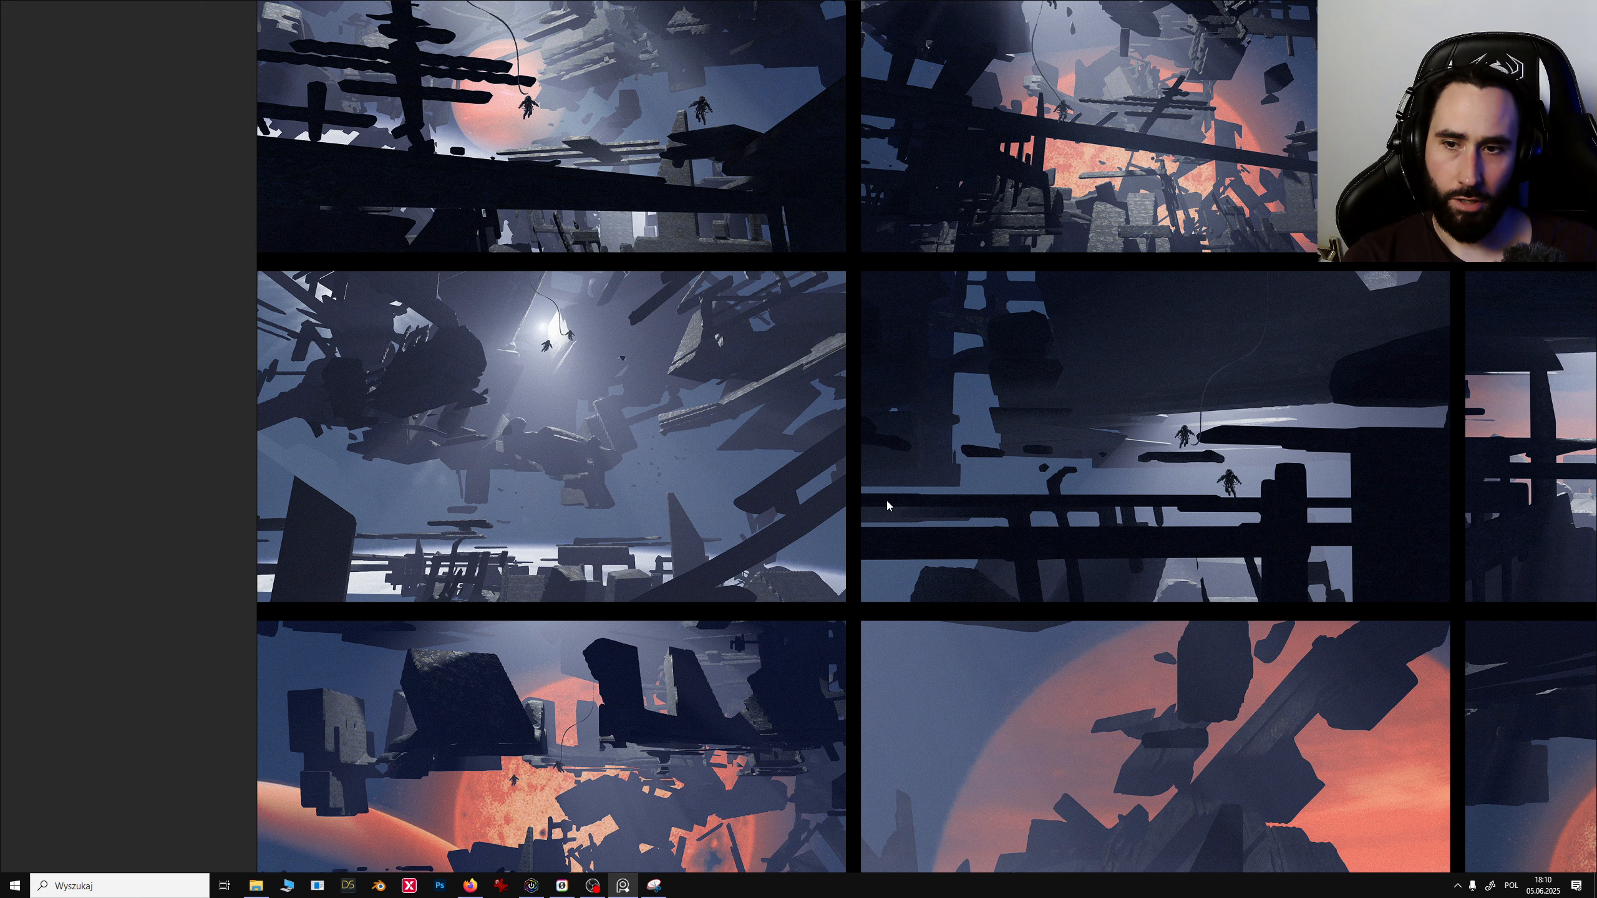
# - Pan and zoom across the board to compare the red-planet and blue-lit debris compositions
pyautogui.moveTo(719, 475); pyautogui.dragTo(646, 449, button='middle')
pyautogui.moveTo(676, 641); pyautogui.dragTo(703, 423, button='middle')
pyautogui.scroll(3, 704, 428)
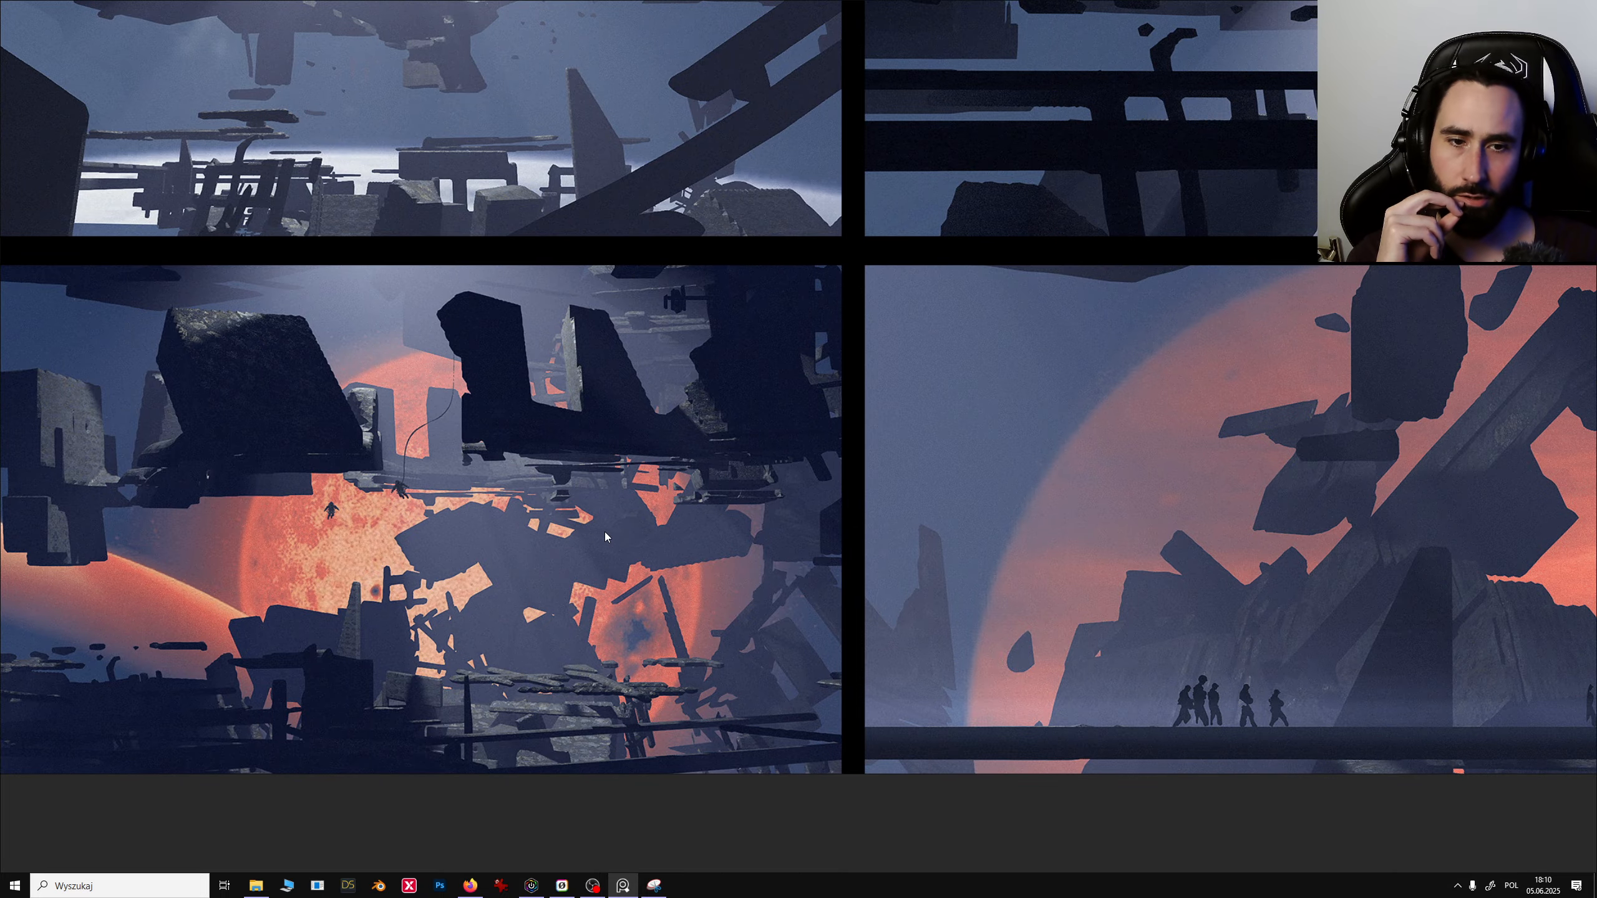
pyautogui.scroll(-2, 874, 552)
pyautogui.moveTo(936, 547); pyautogui.dragTo(586, 448, button='middle')
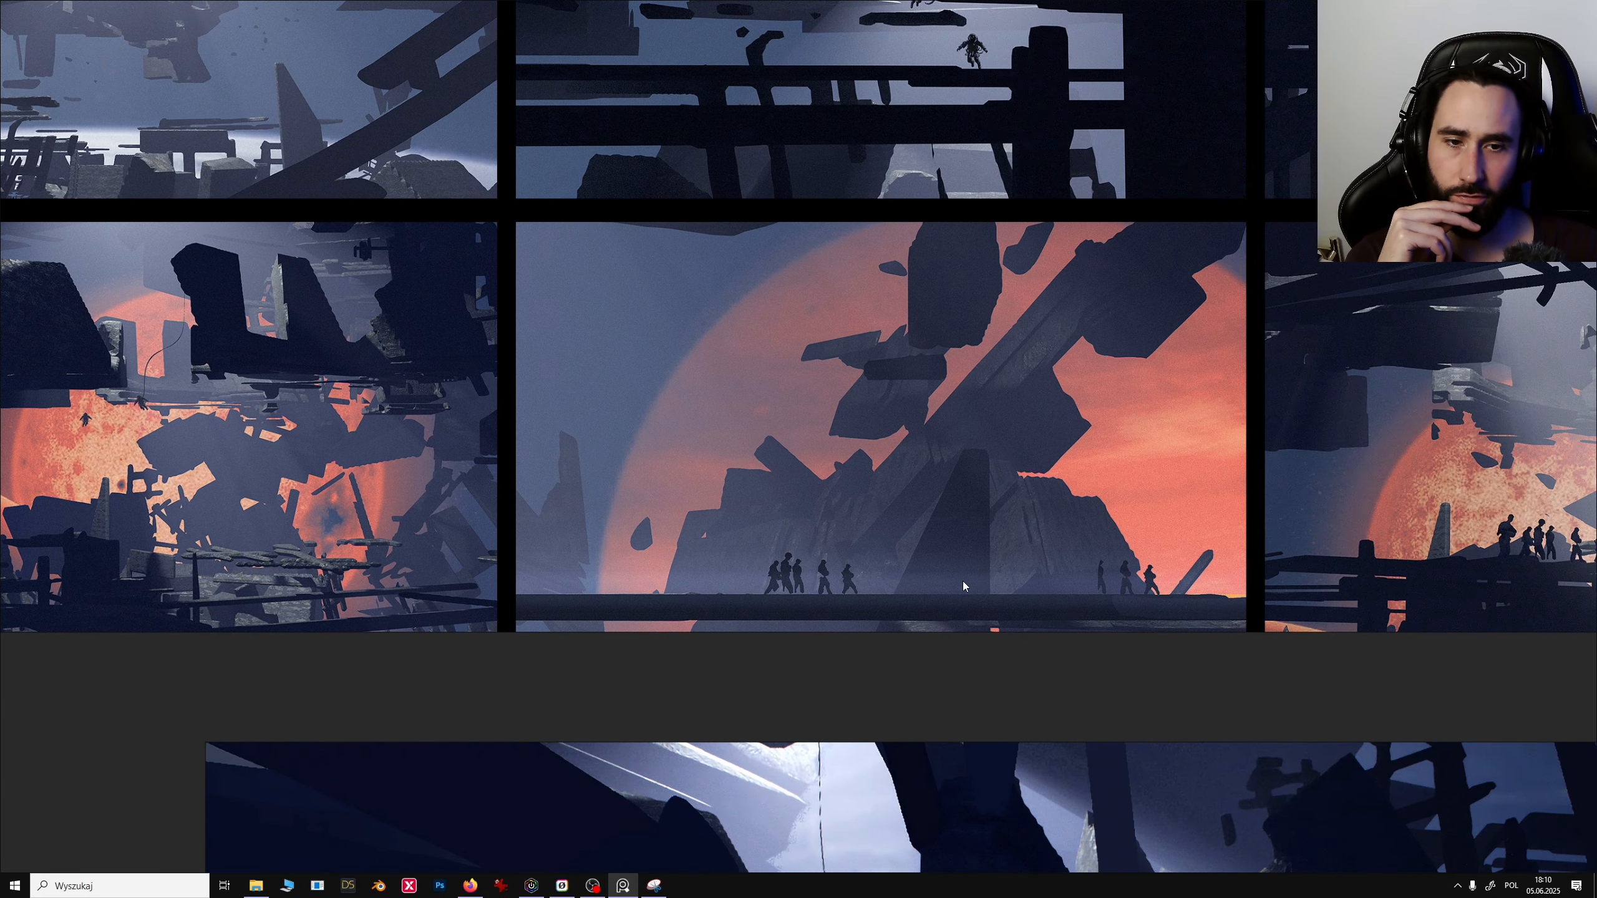
pyautogui.moveTo(963, 582); pyautogui.dragTo(924, 606, button='middle')
pyautogui.moveTo(801, 504); pyautogui.dragTo(464, 504, button='middle')
pyautogui.moveTo(819, 572); pyautogui.dragTo(498, 537, button='middle')
pyautogui.moveTo(594, 468); pyautogui.dragTo(594, 555, button='middle')
pyautogui.scroll(3, 794, 546)
pyautogui.moveTo(815, 442); pyautogui.dragTo(789, 698, button='middle')
pyautogui.moveTo(773, 481); pyautogui.dragTo(754, 698, button='middle')
pyautogui.moveTo(635, 345); pyautogui.dragTo(655, 613, button='middle')
pyautogui.scroll(-1, 642, 504)
pyautogui.moveTo(658, 494); pyautogui.dragTo(695, 735, button='middle')
pyautogui.moveTo(611, 561); pyautogui.dragTo(611, 658, button='middle')
pyautogui.moveTo(690, 308); pyautogui.dragTo(577, 338, button='middle')
pyautogui.moveTo(690, 369); pyautogui.dragTo(680, 349, button='middle')
pyautogui.scroll(3, 693, 321)
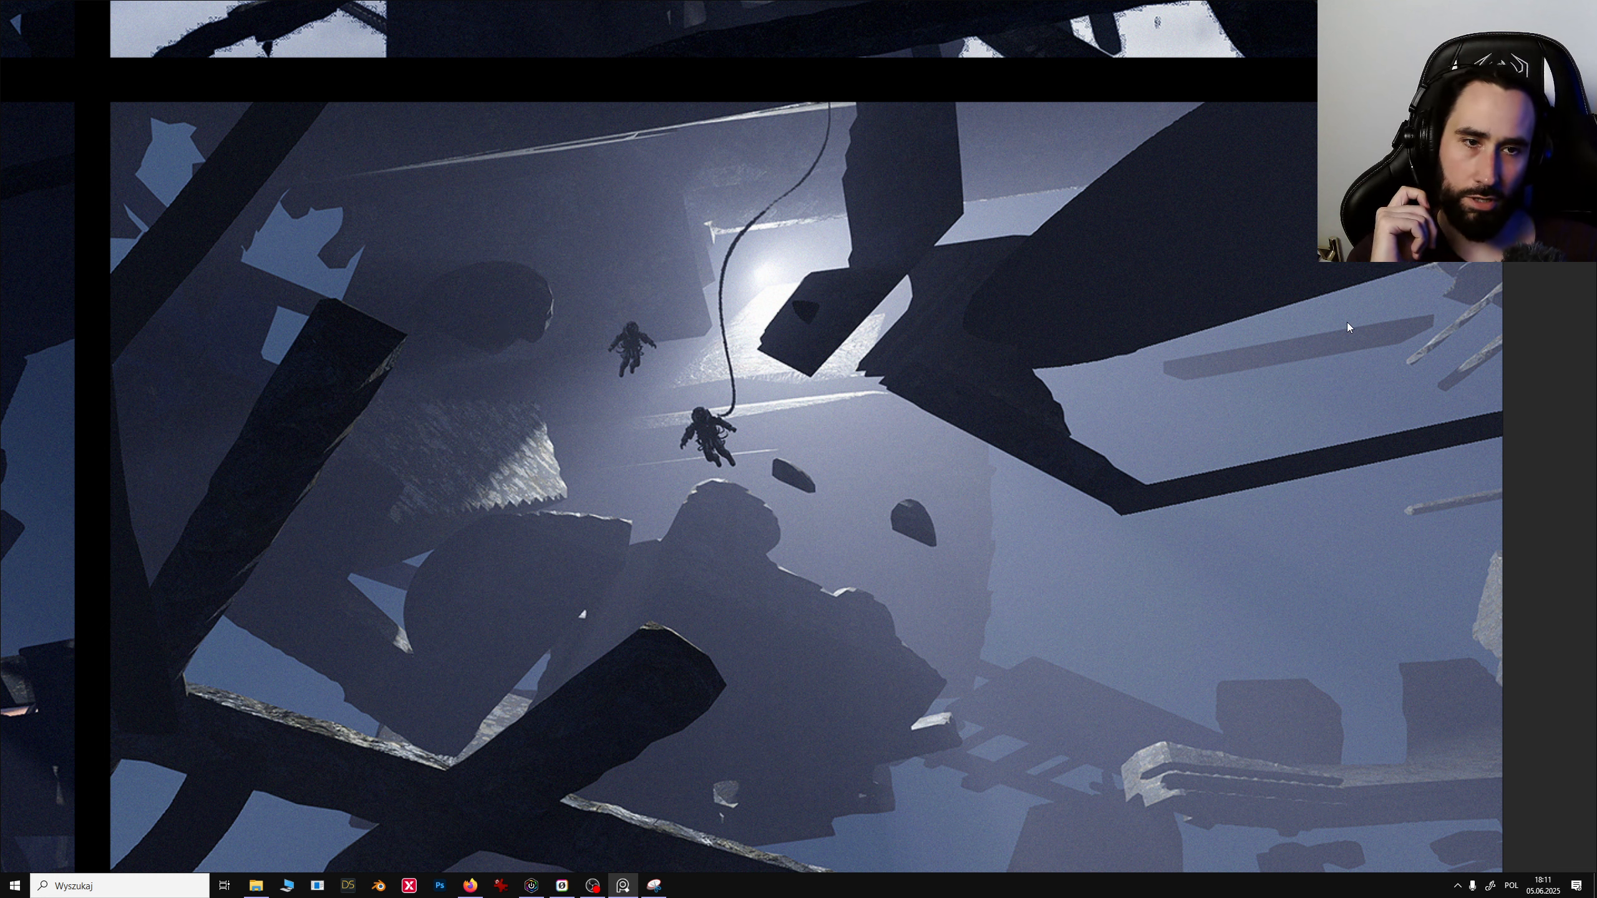
pyautogui.scroll(-4, 833, 410)
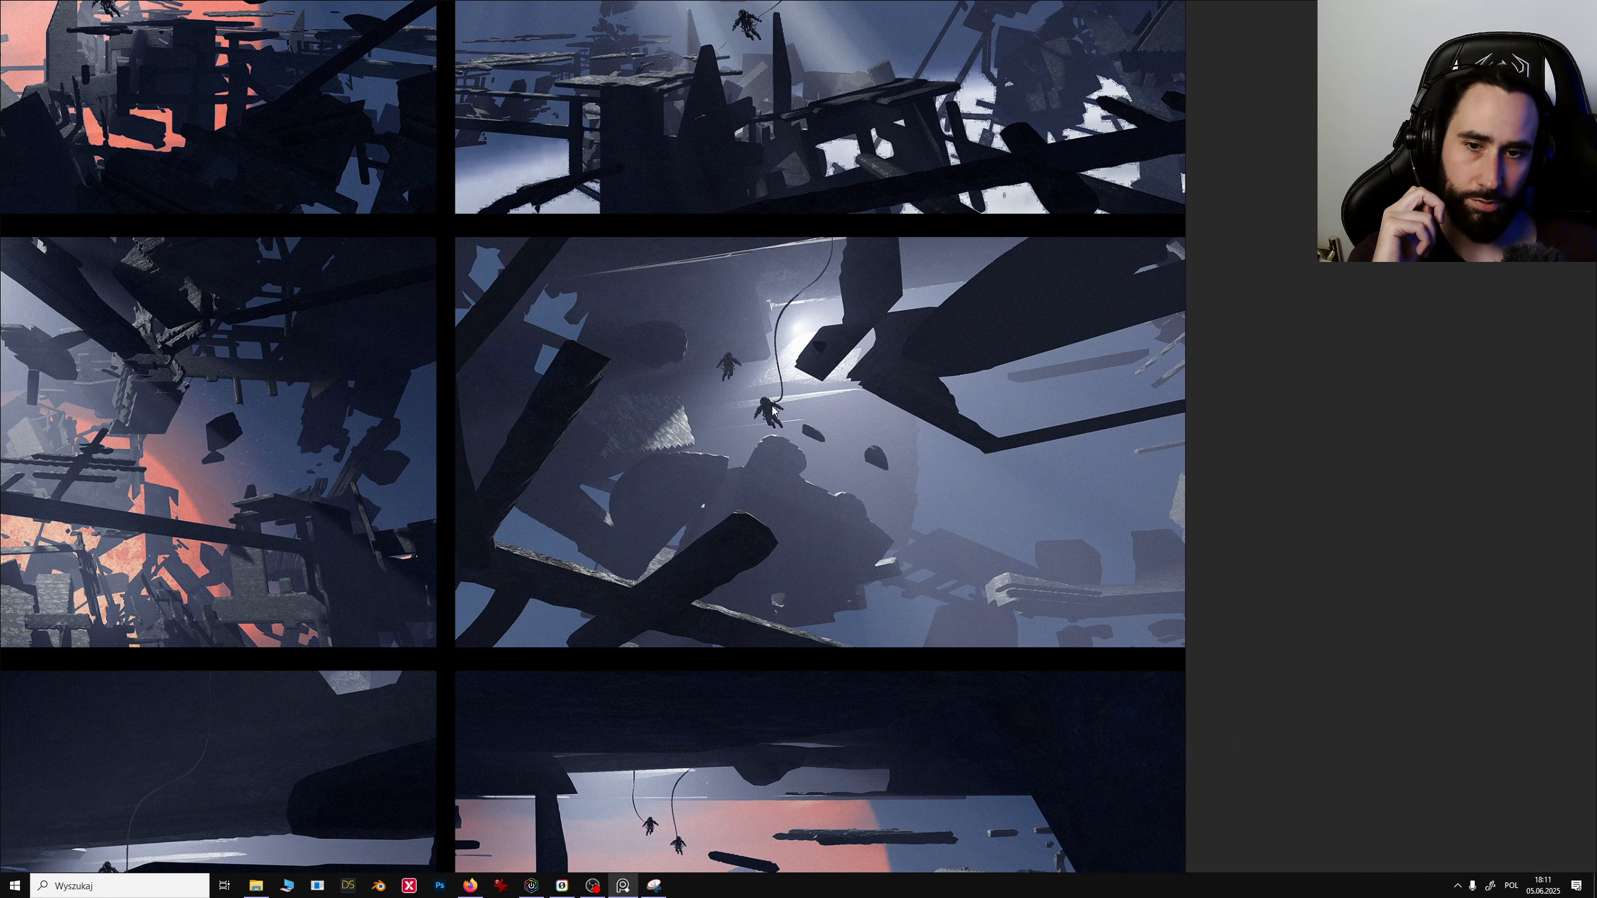
pyautogui.moveTo(763, 474); pyautogui.dragTo(858, 556, button='middle')
pyautogui.scroll(1, 858, 557)
pyautogui.moveTo(815, 496); pyautogui.dragTo(961, 654, button='middle')
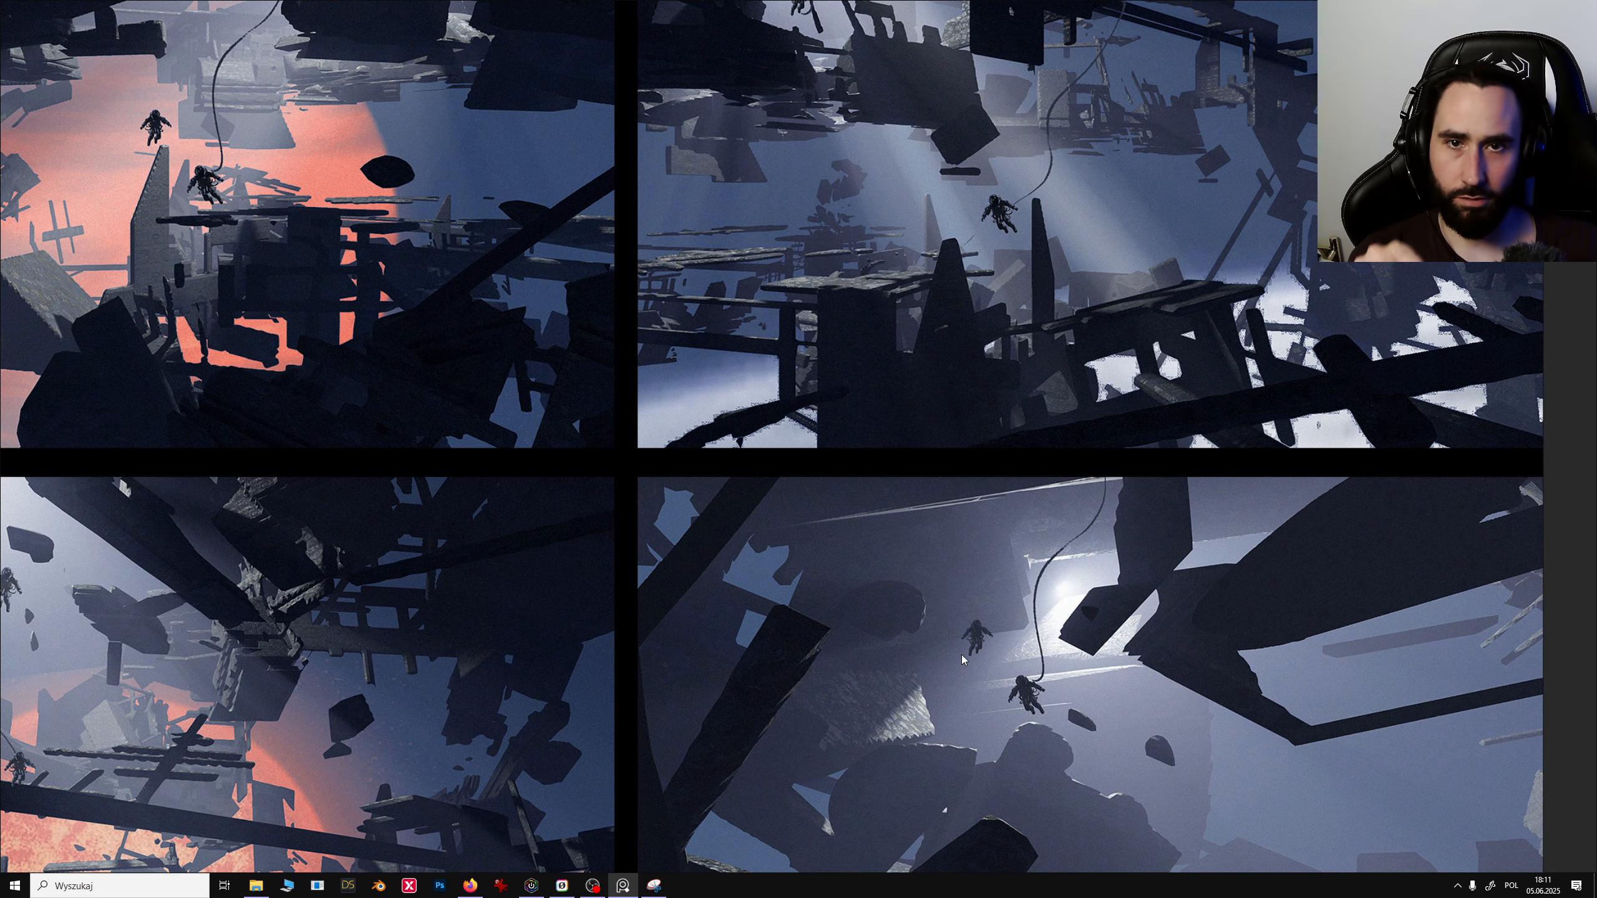
pyautogui.moveTo(1003, 513); pyautogui.dragTo(1146, 719, button='middle')
pyautogui.moveTo(1043, 455); pyautogui.dragTo(1101, 547, button='middle')
pyautogui.moveTo(837, 489); pyautogui.dragTo(1051, 486, button='middle')
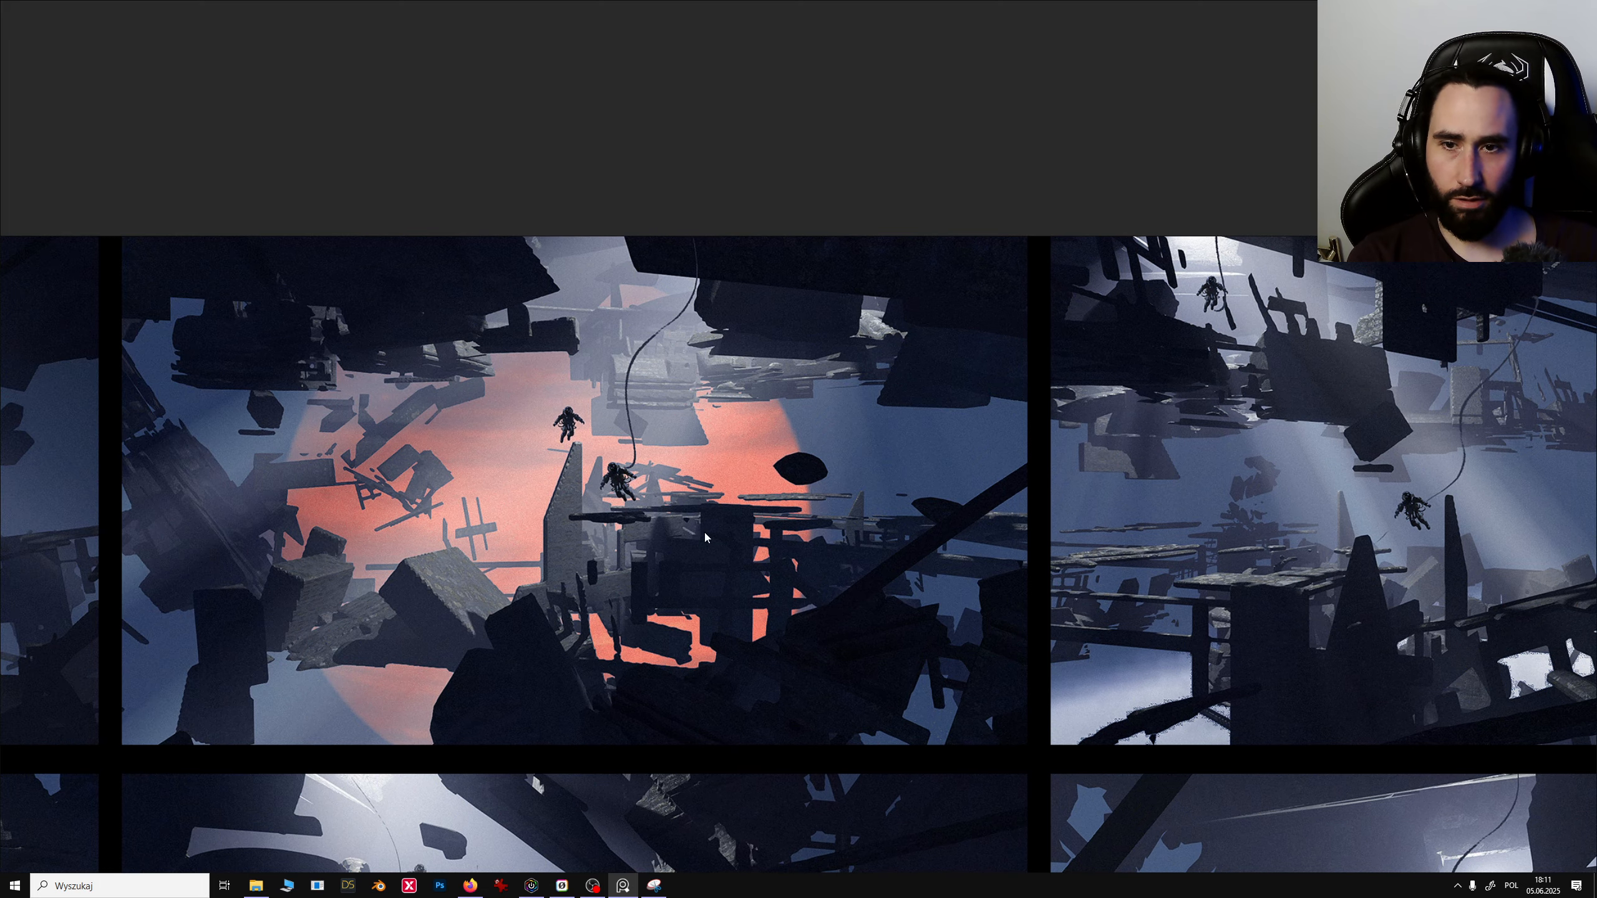
# - Inspect the remaining render frames, including the figures silhouetted against the red planet
pyautogui.moveTo(691, 548); pyautogui.dragTo(1196, 491, button='middle')
pyautogui.moveTo(917, 479); pyautogui.dragTo(1194, 431, button='middle')
pyautogui.moveTo(510, 532); pyautogui.dragTo(836, 444, button='middle')
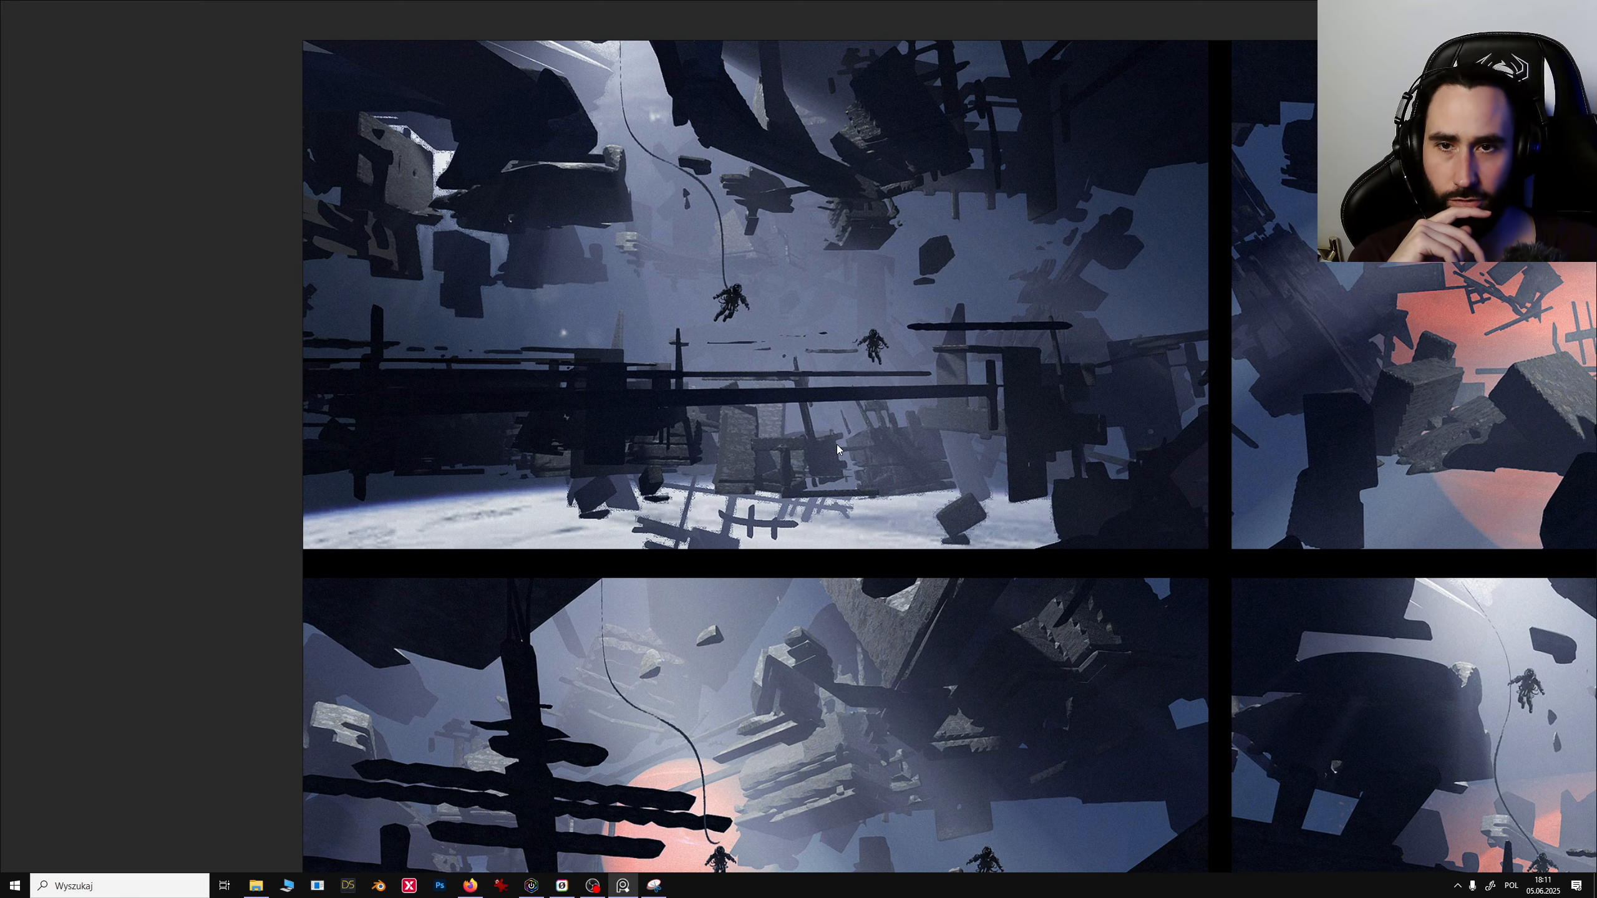
pyautogui.moveTo(919, 523); pyautogui.dragTo(908, 391, button='middle')
pyautogui.moveTo(981, 619); pyautogui.dragTo(948, 356, button='middle')
pyautogui.moveTo(909, 790); pyautogui.dragTo(882, 419, button='middle')
pyautogui.moveTo(947, 613); pyautogui.dragTo(923, 330, button='middle')
pyautogui.moveTo(934, 741); pyautogui.dragTo(870, 277, button='middle')
pyautogui.moveTo(1004, 795); pyautogui.dragTo(647, 493, button='middle')
pyautogui.moveTo(825, 592); pyautogui.dragTo(933, 712, button='middle')
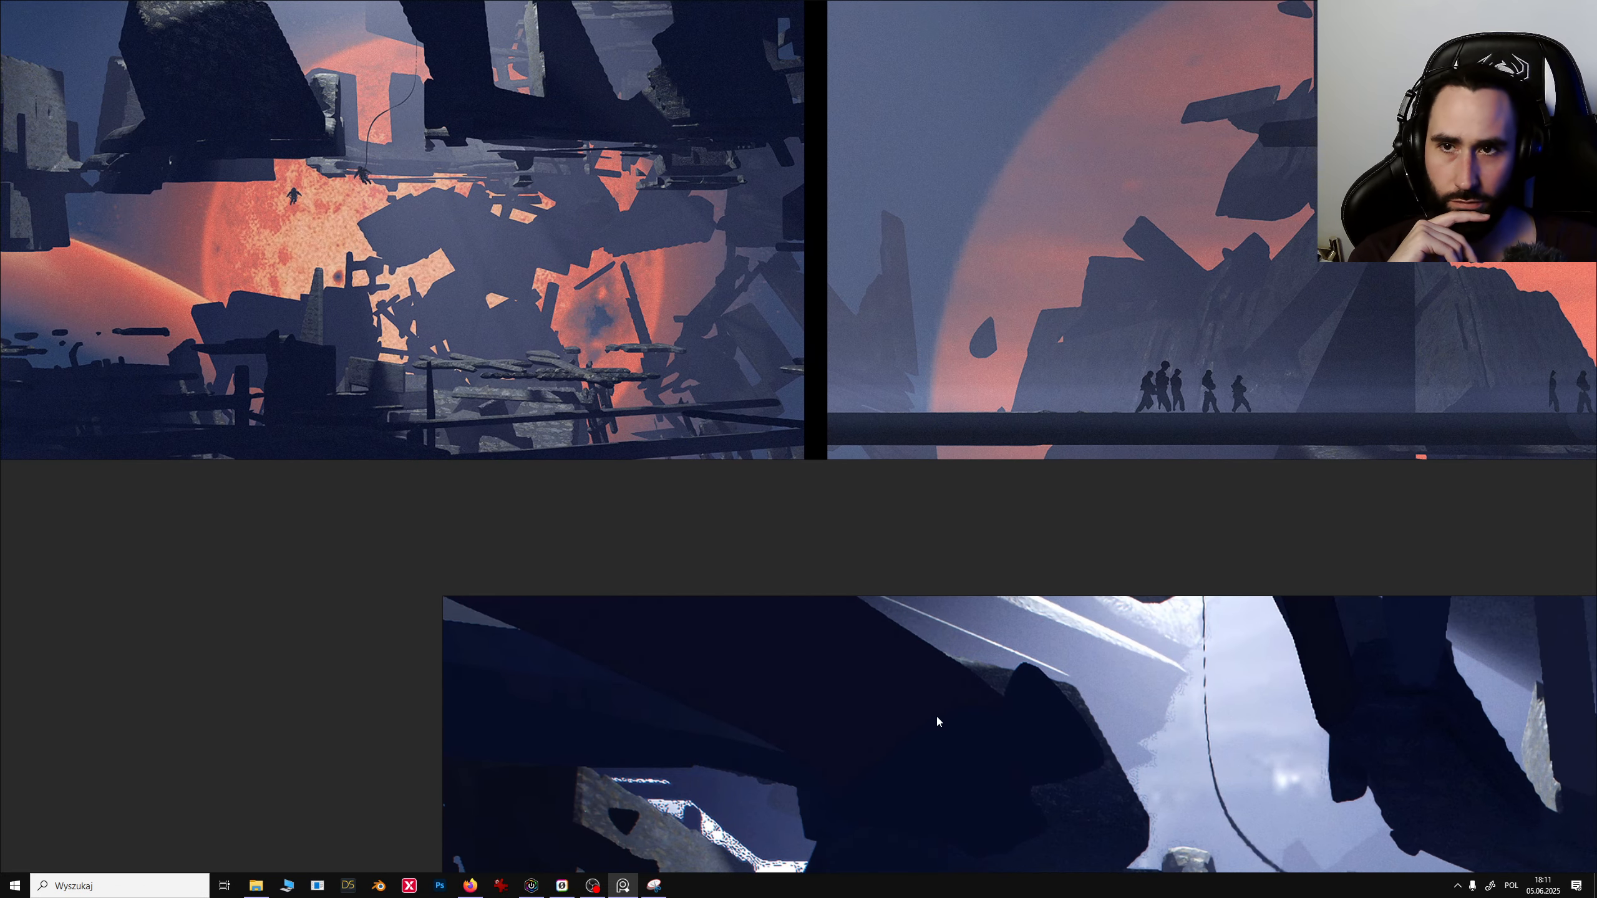
pyautogui.moveTo(619, 368); pyautogui.dragTo(735, 548, button='middle')
pyautogui.moveTo(1356, 716); pyautogui.dragTo(725, 439, button='middle')
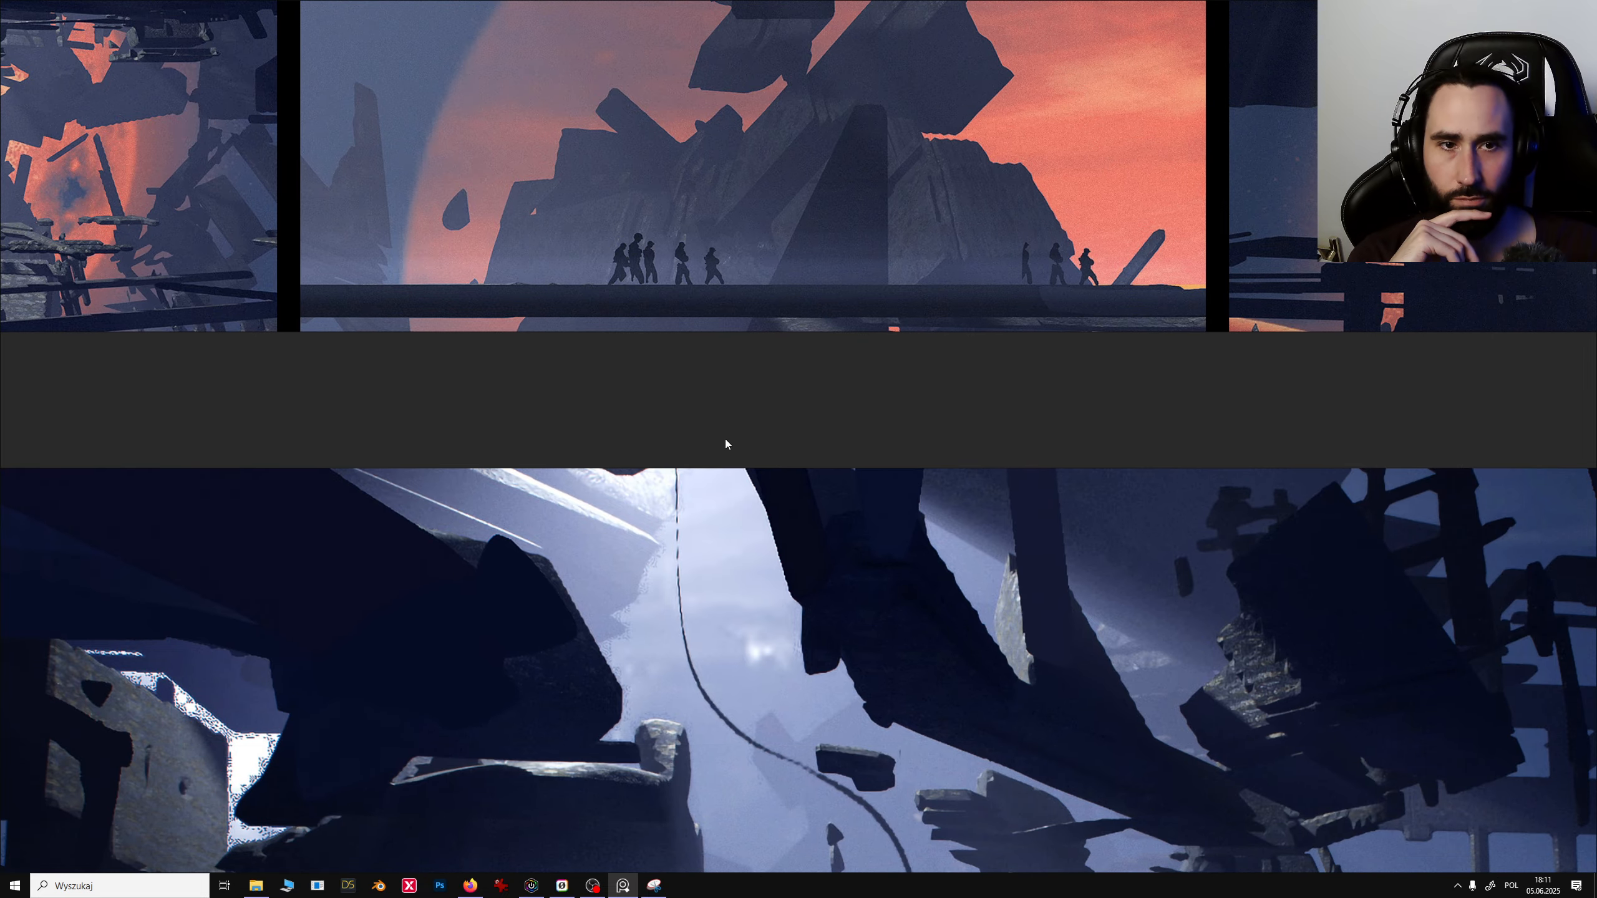
pyautogui.scroll(-4, 761, 457)
pyautogui.moveTo(803, 480); pyautogui.dragTo(817, 508, button='middle')
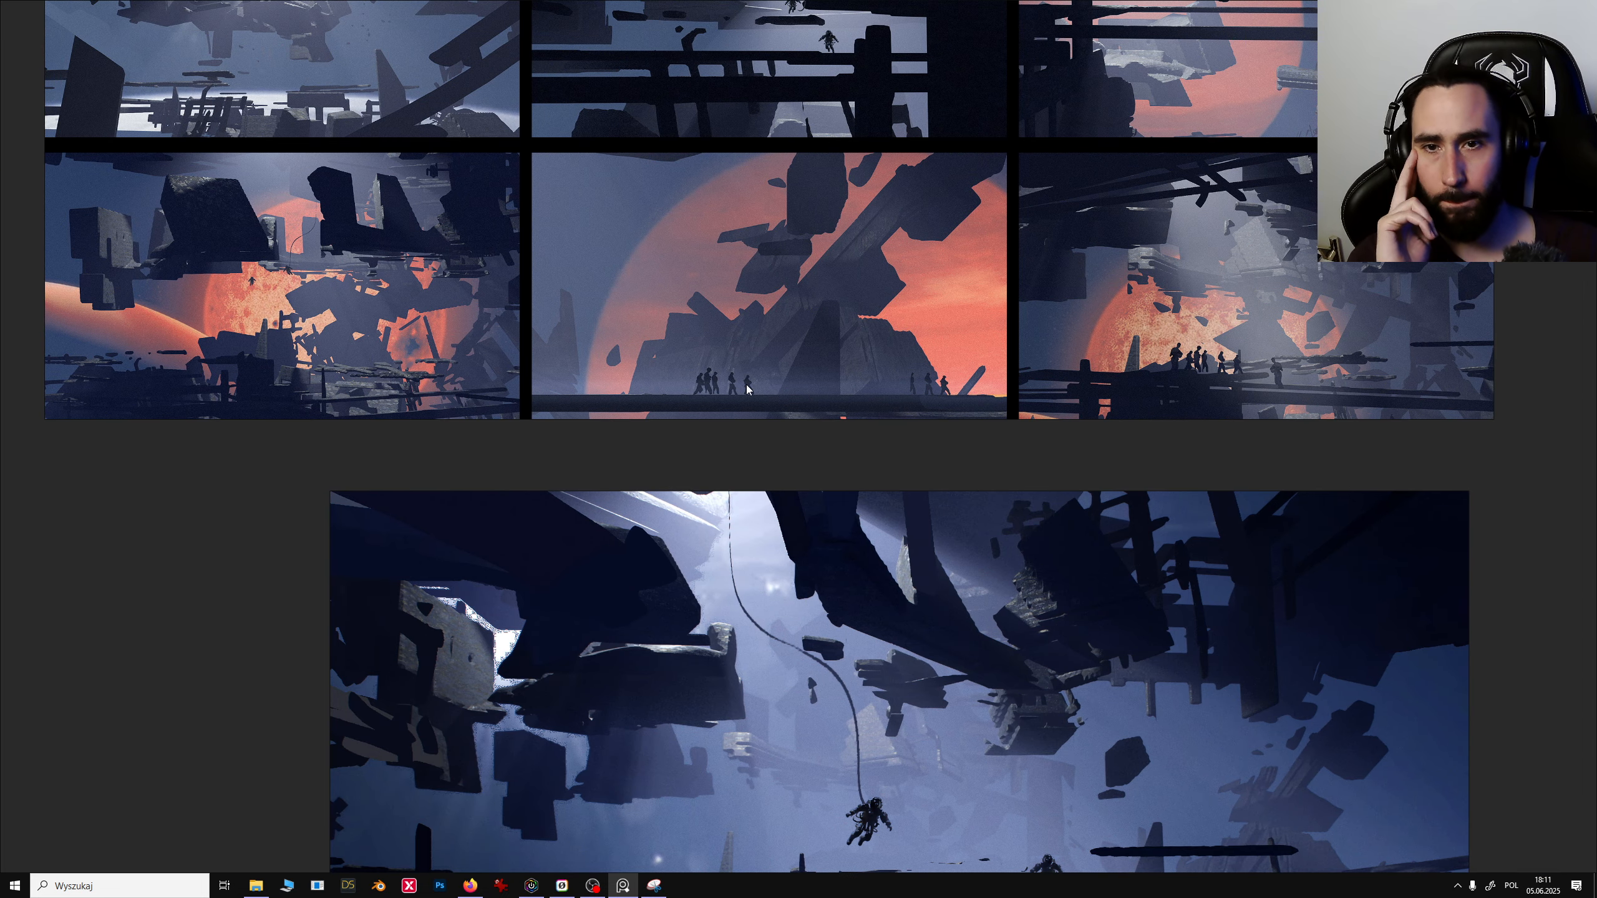
pyautogui.moveTo(806, 384); pyautogui.dragTo(645, 404, button='middle')
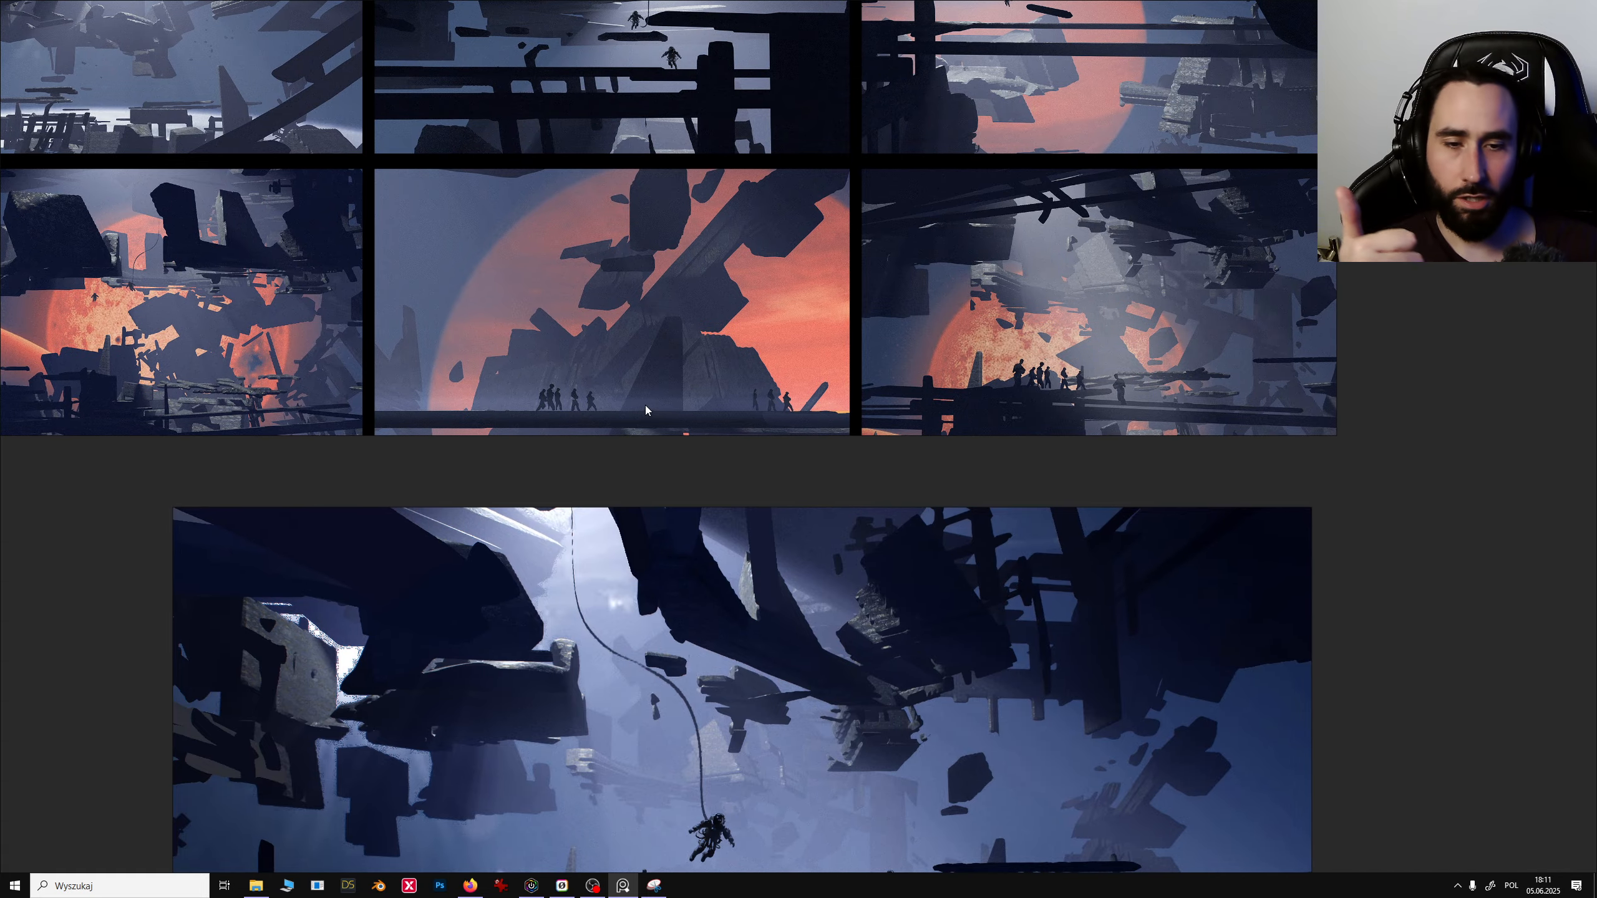
pyautogui.moveTo(732, 747); pyautogui.dragTo(731, 365, button='middle')
pyautogui.scroll(1, 734, 507)
pyautogui.scroll(-6, 731, 442)
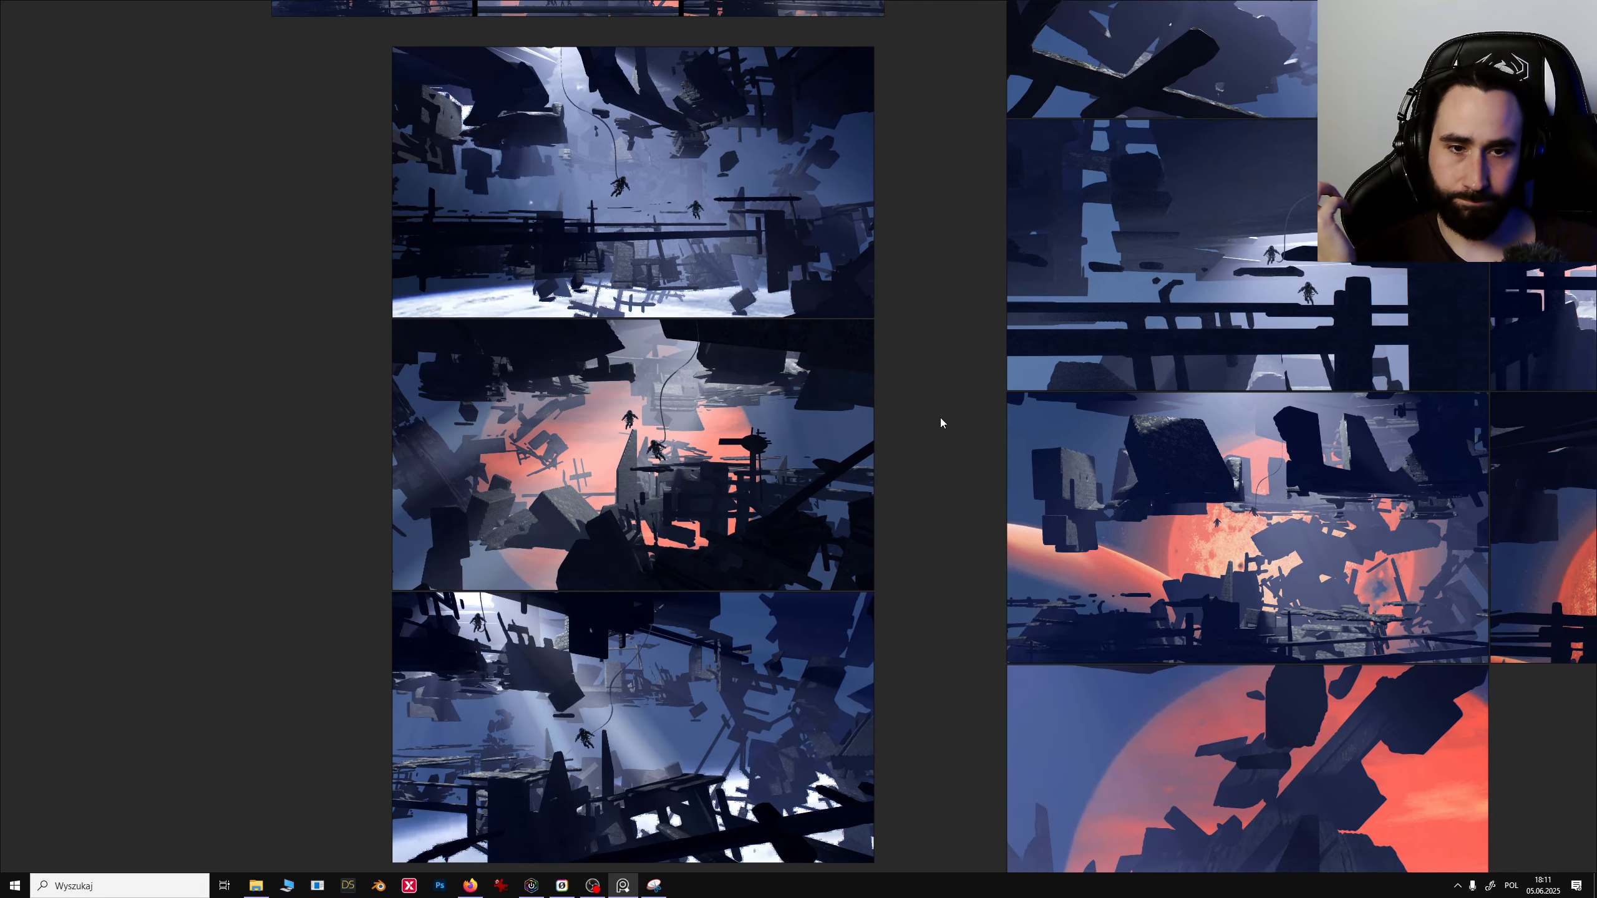
pyautogui.moveTo(988, 509); pyautogui.dragTo(823, 421, button='middle')
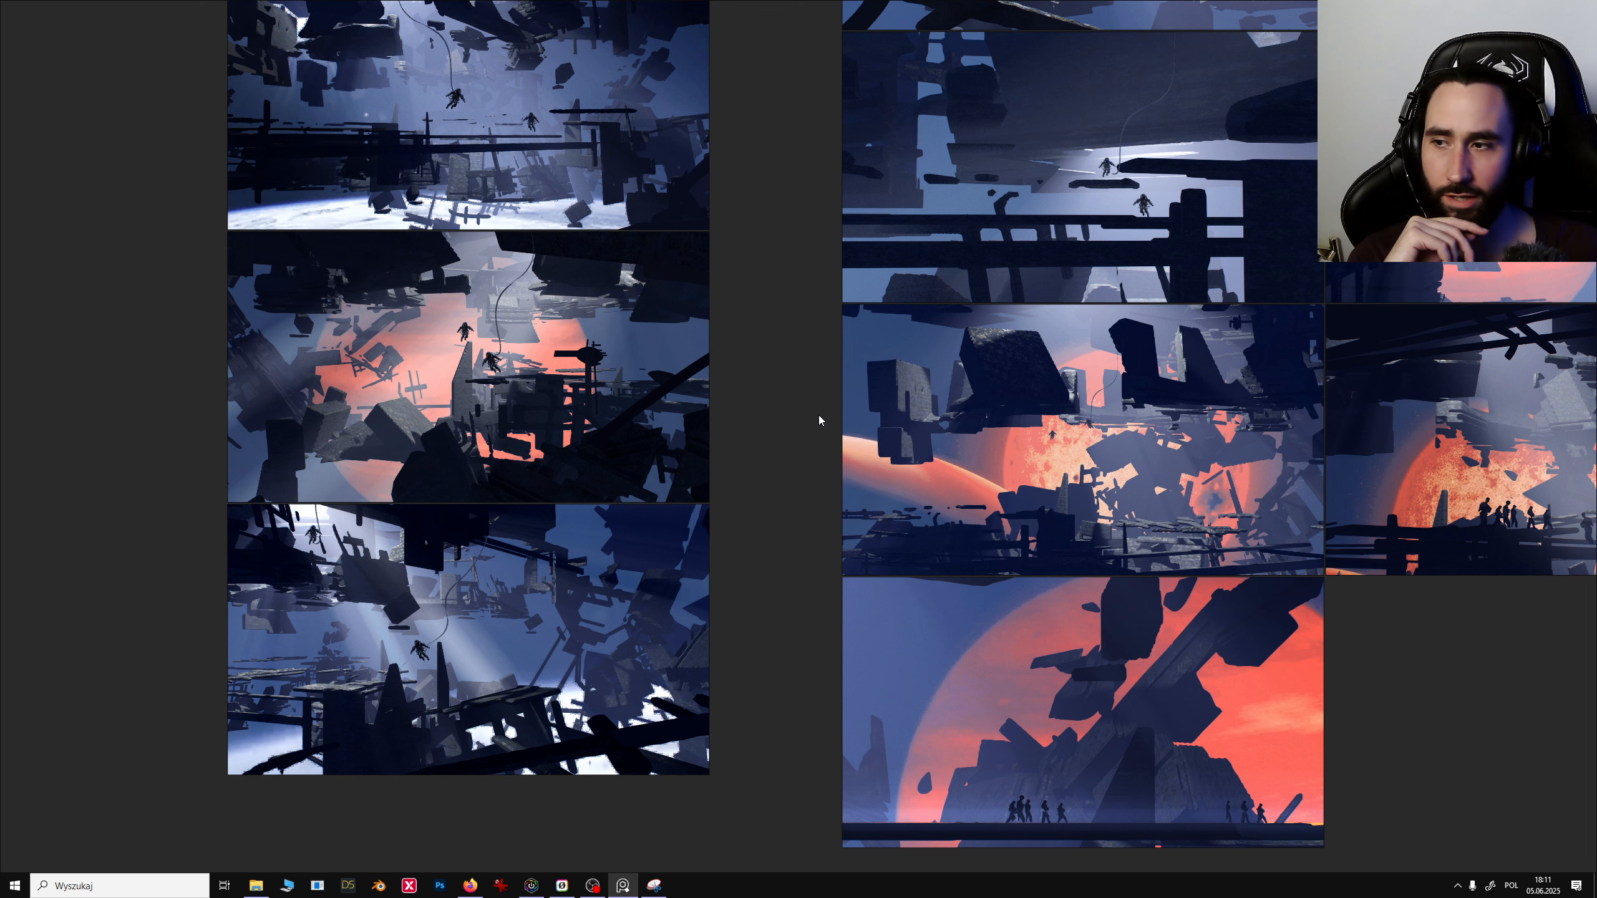
pyautogui.moveTo(760, 489); pyautogui.dragTo(700, 362, button='middle')
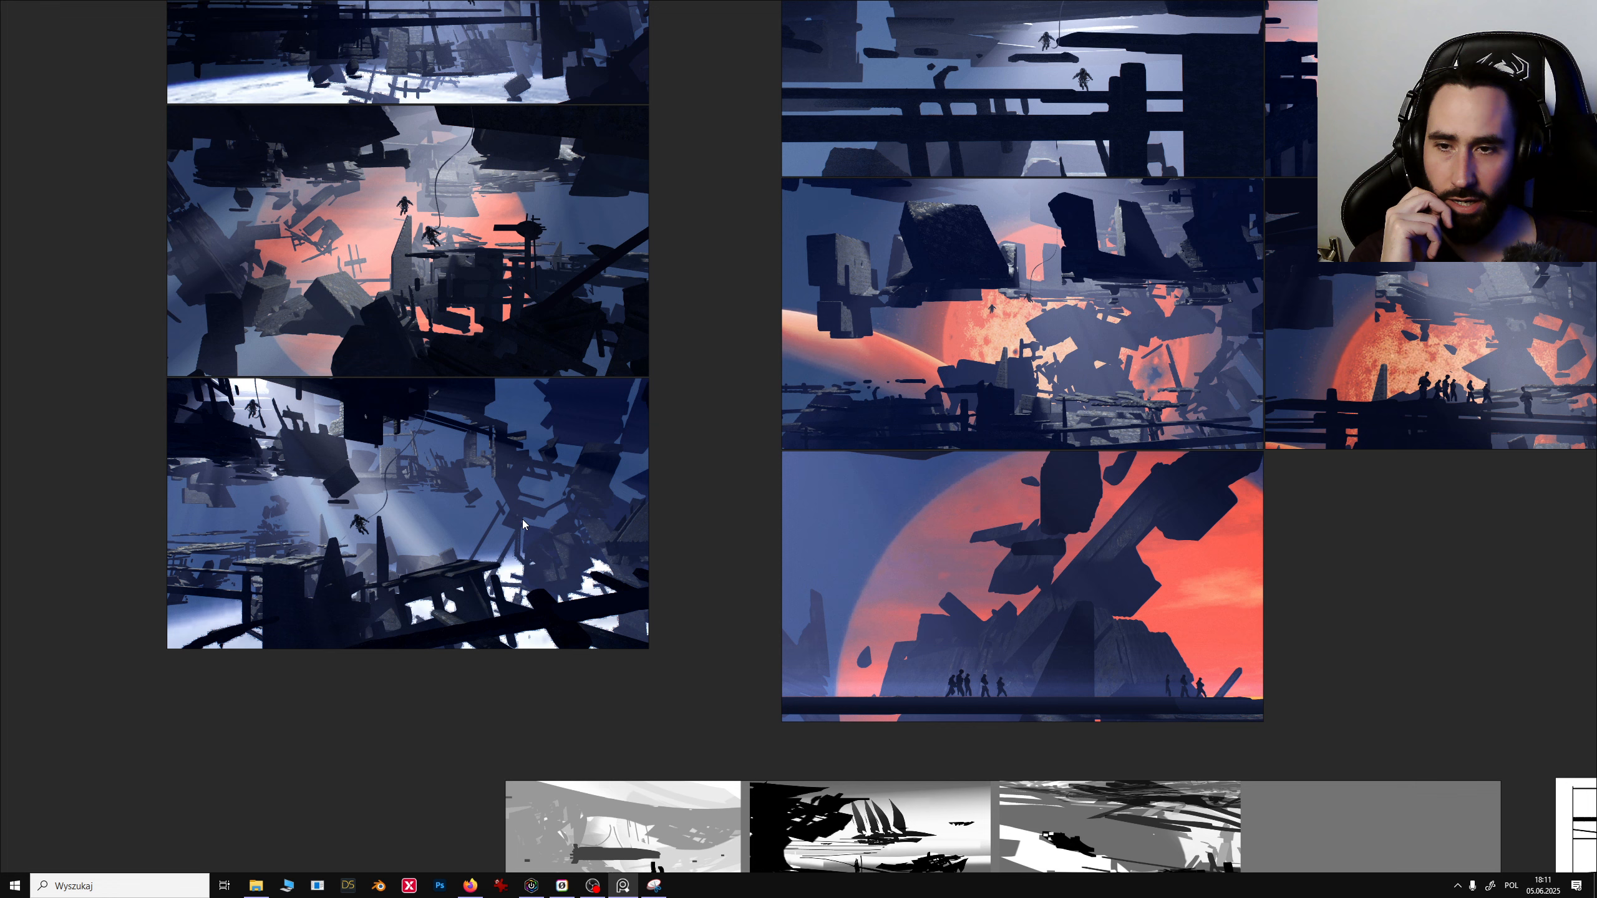
pyautogui.moveTo(1010, 455); pyautogui.dragTo(773, 419, button='middle')
pyautogui.moveTo(897, 539)
pyautogui.mouseDown(button='middle')
pyautogui.moveTo(885, 513)
pyautogui.moveTo(874, 573)
pyautogui.mouseUp(button='middle')
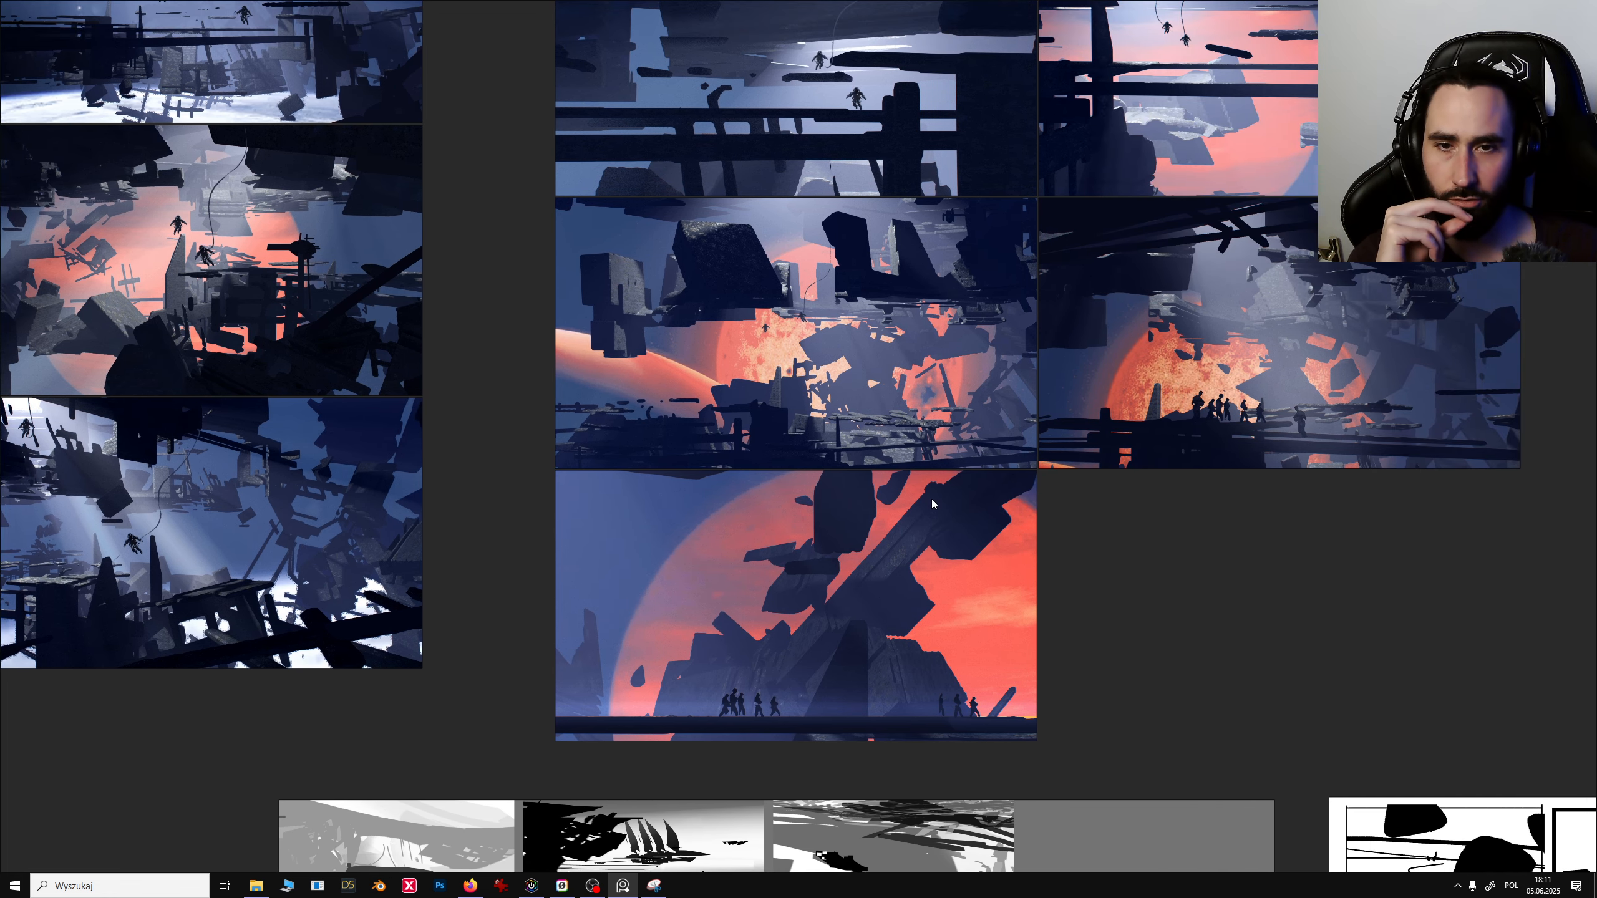
pyautogui.moveTo(975, 539)
pyautogui.mouseDown(button='middle')
pyautogui.moveTo(672, 393)
pyautogui.moveTo(490, 209)
pyautogui.mouseUp(button='middle')
pyautogui.moveTo(997, 674); pyautogui.dragTo(632, 353, button='middle')
# - Examine the black-and-white thumbnail sketches and grayscale studies next to the finished renders
pyautogui.scroll(3, 765, 472)
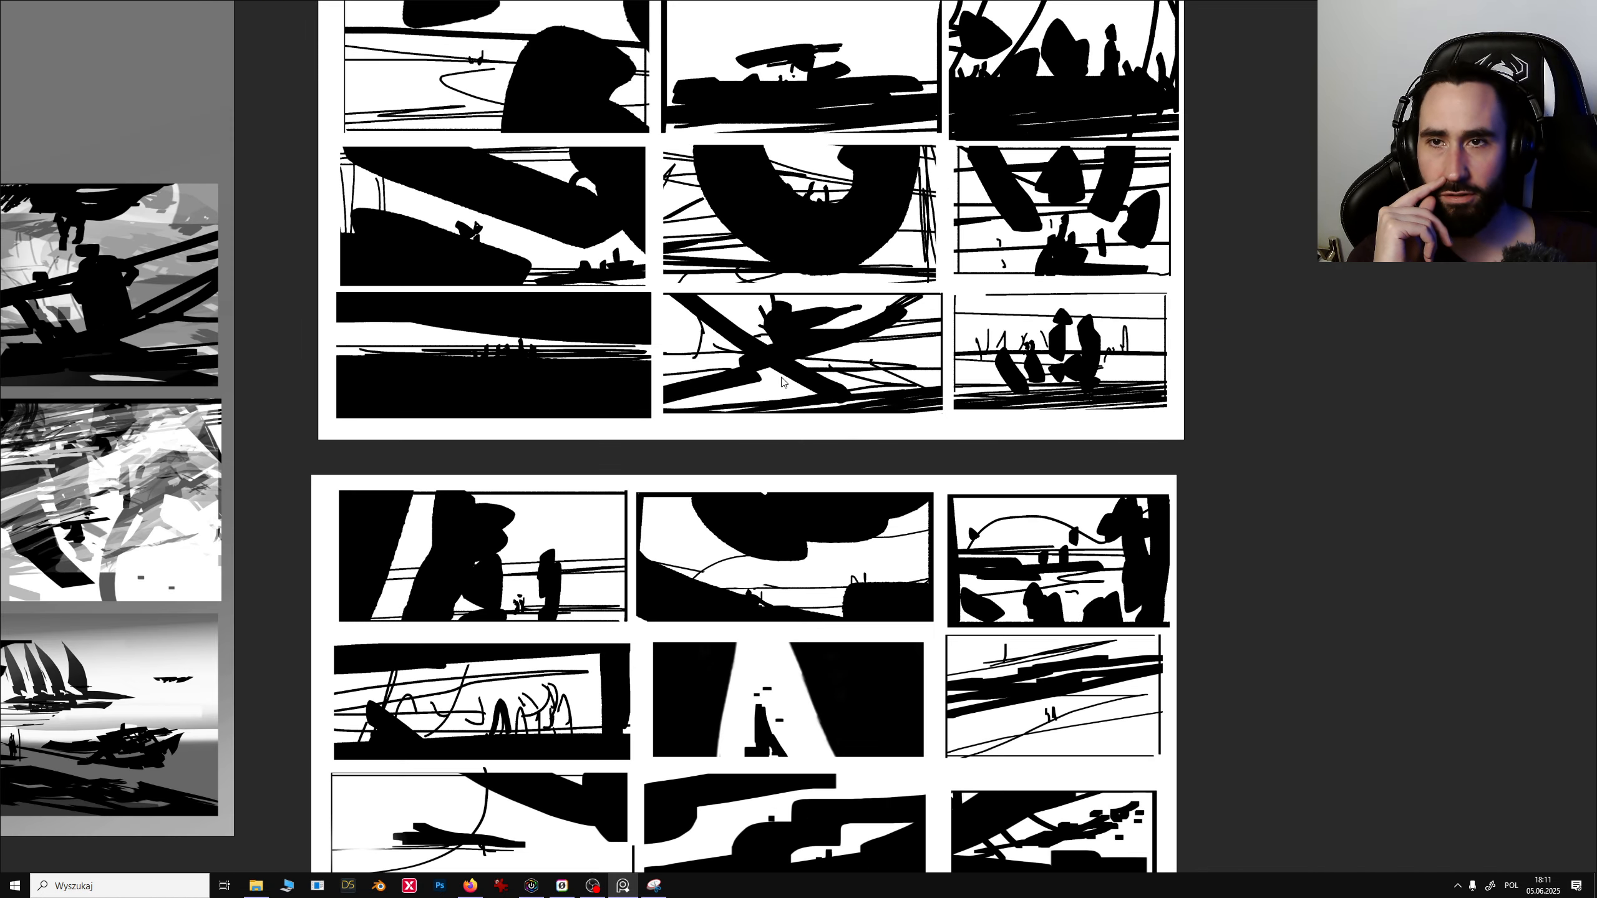
pyautogui.moveTo(783, 374); pyautogui.dragTo(754, 447, button='middle')
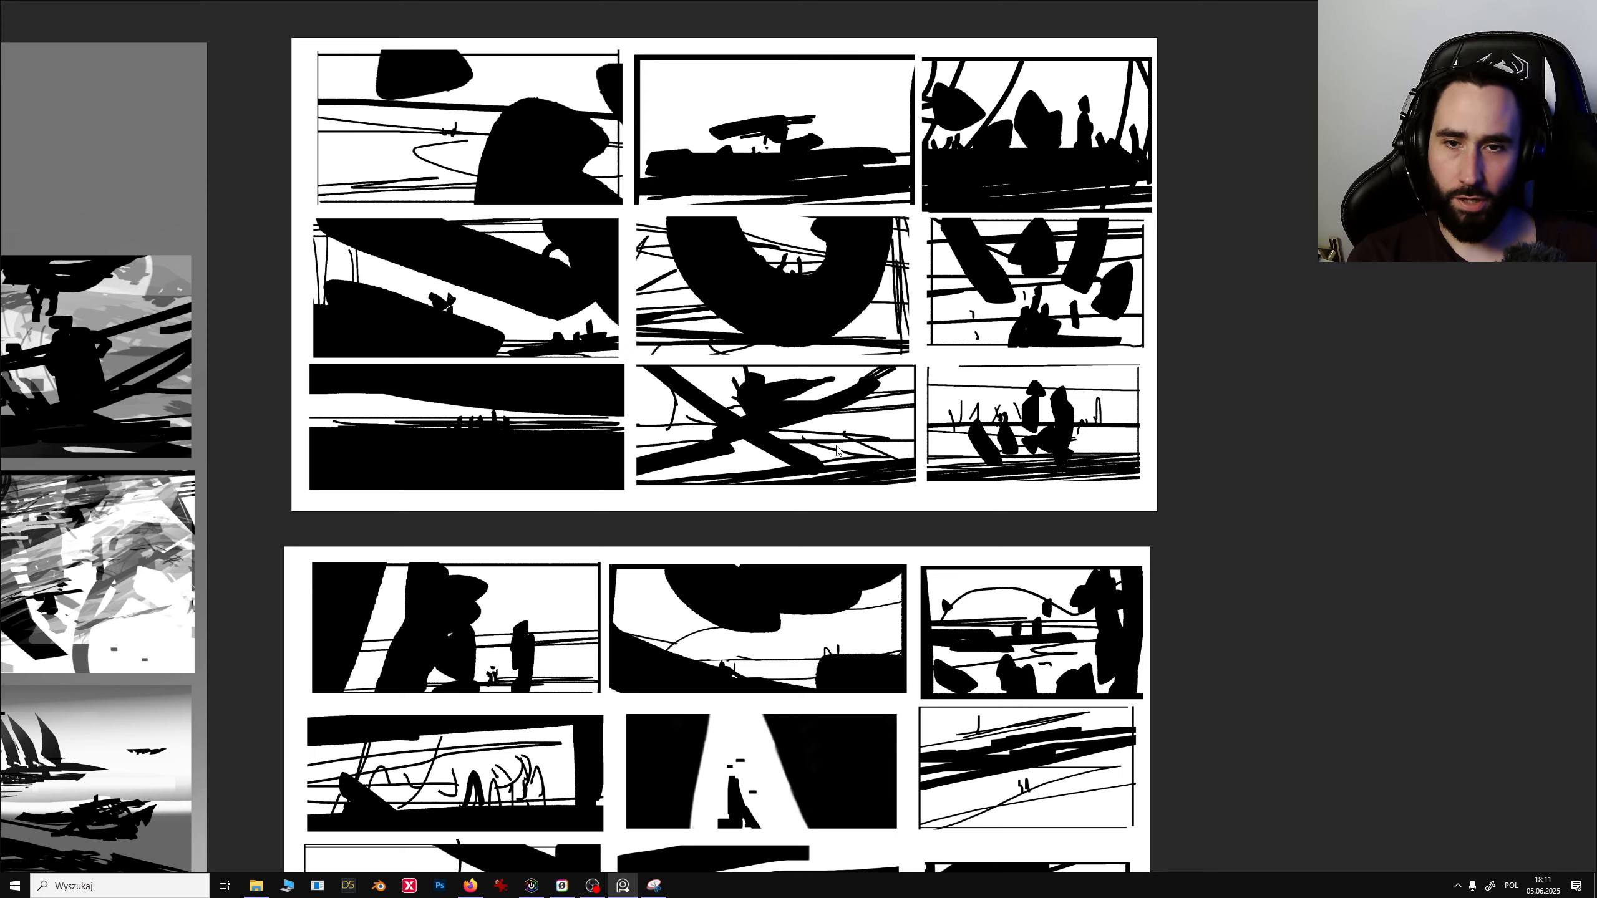
pyautogui.scroll(8, 839, 445)
pyautogui.scroll(-1, 768, 465)
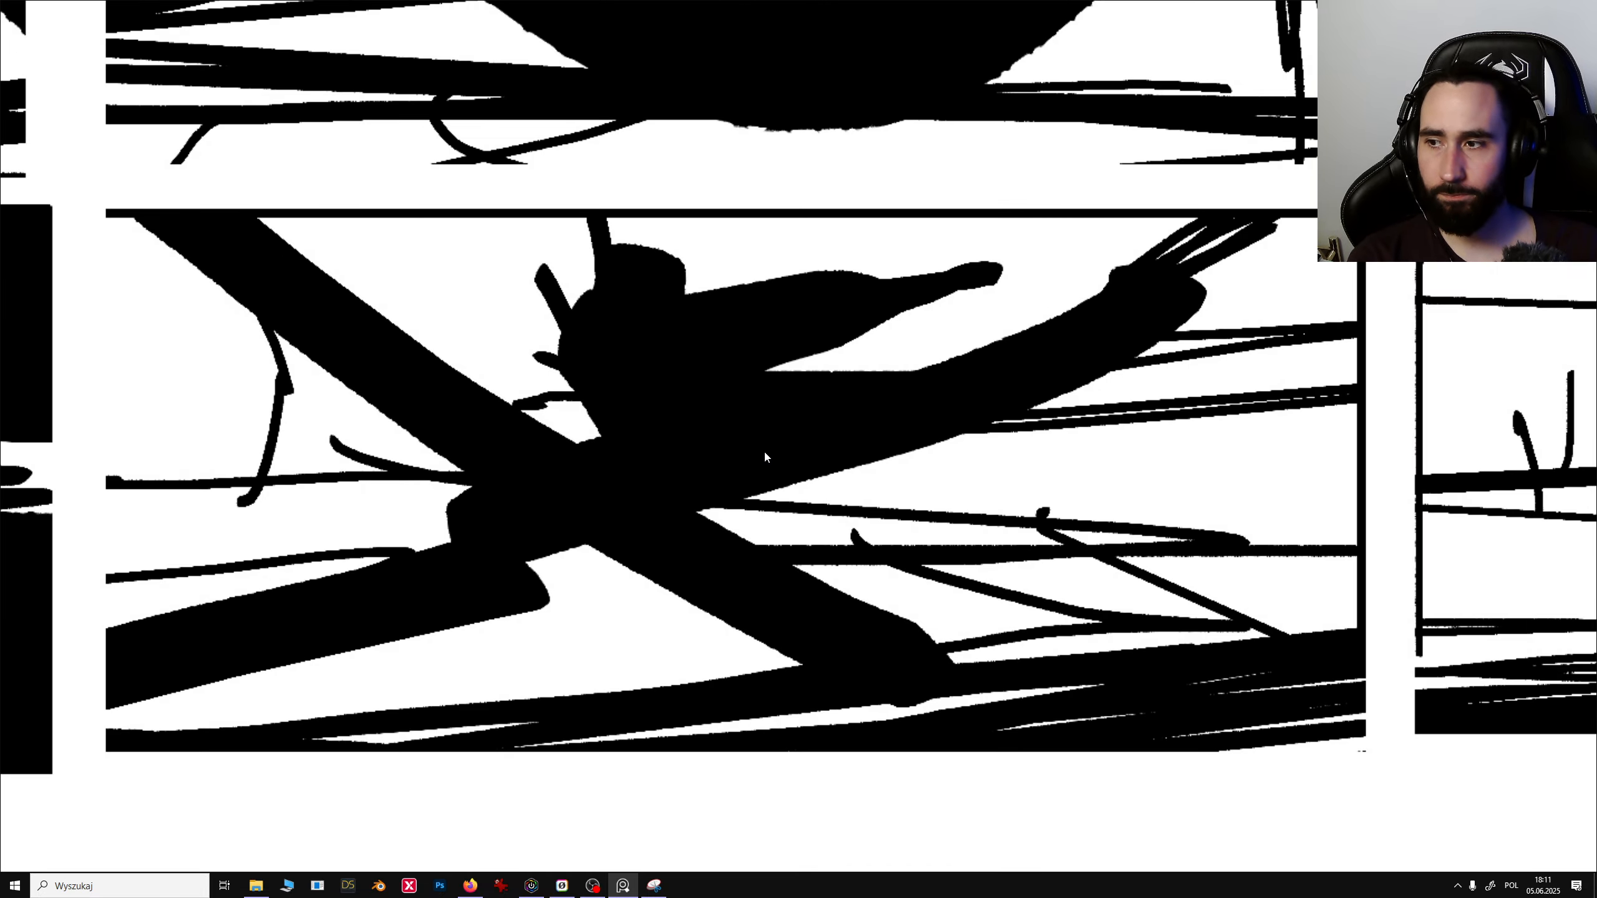
pyautogui.scroll(-12, 763, 450)
pyautogui.scroll(5, 761, 458)
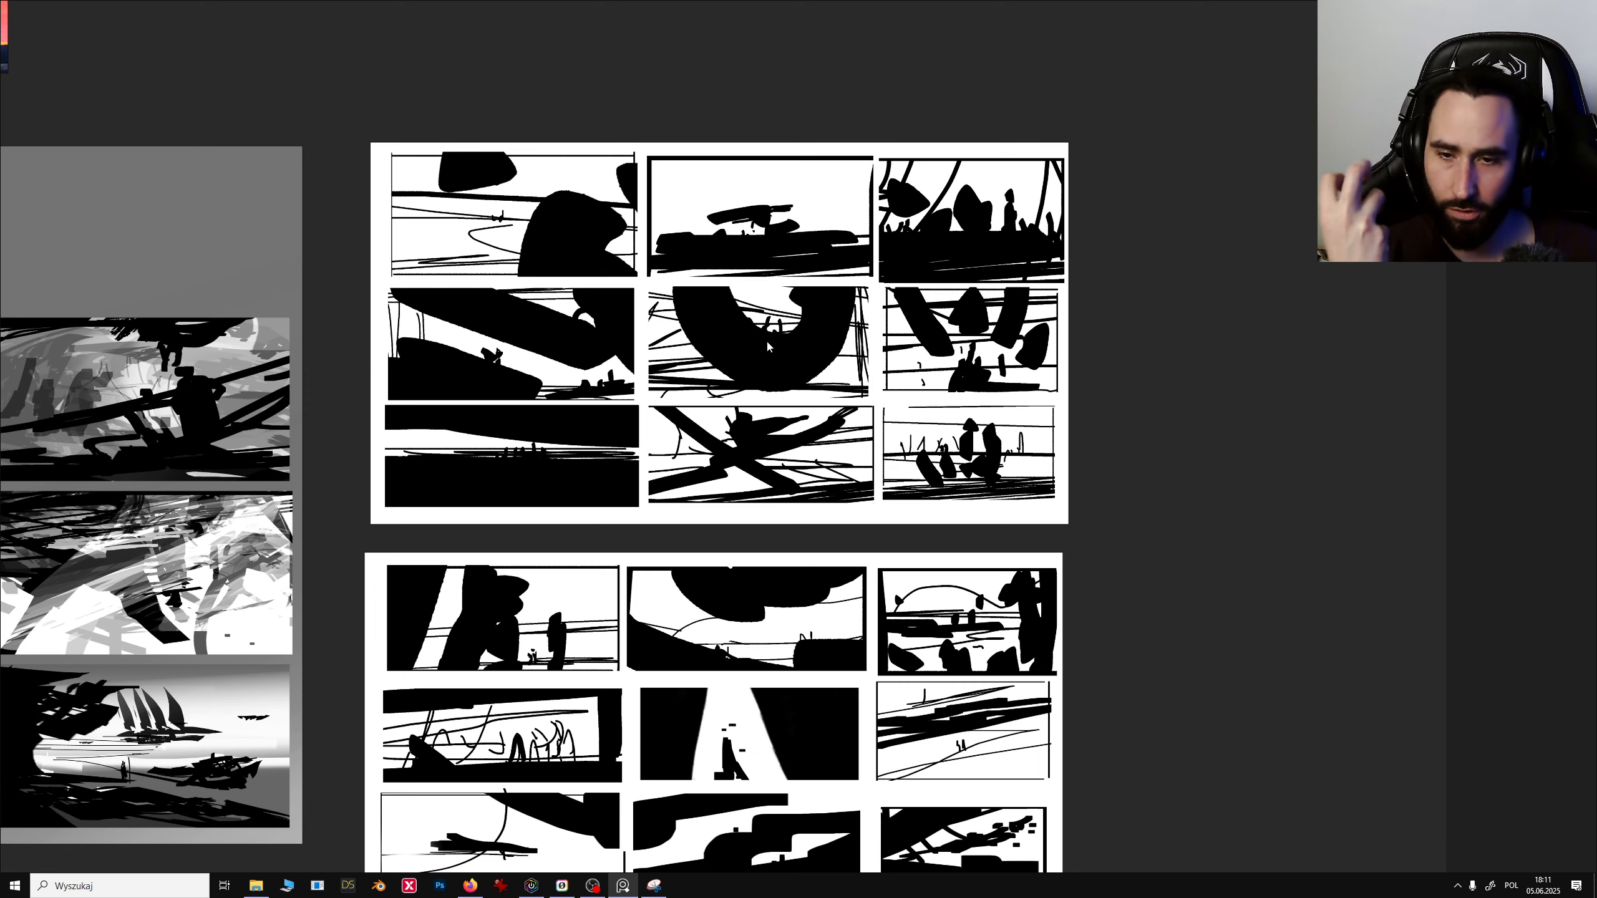
pyautogui.moveTo(705, 388)
pyautogui.mouseDown(button='middle')
pyautogui.moveTo(746, 423)
pyautogui.moveTo(831, 384)
pyautogui.moveTo(1086, 328)
pyautogui.moveTo(1044, 307)
pyautogui.moveTo(1133, 289)
pyautogui.mouseUp(button='middle')
pyautogui.moveTo(818, 353)
pyautogui.mouseDown(button='middle')
pyautogui.moveTo(805, 409)
pyautogui.moveTo(820, 426)
pyautogui.mouseUp(button='middle')
pyautogui.scroll(2, 819, 395)
pyautogui.moveTo(689, 394); pyautogui.dragTo(958, 357, button='middle')
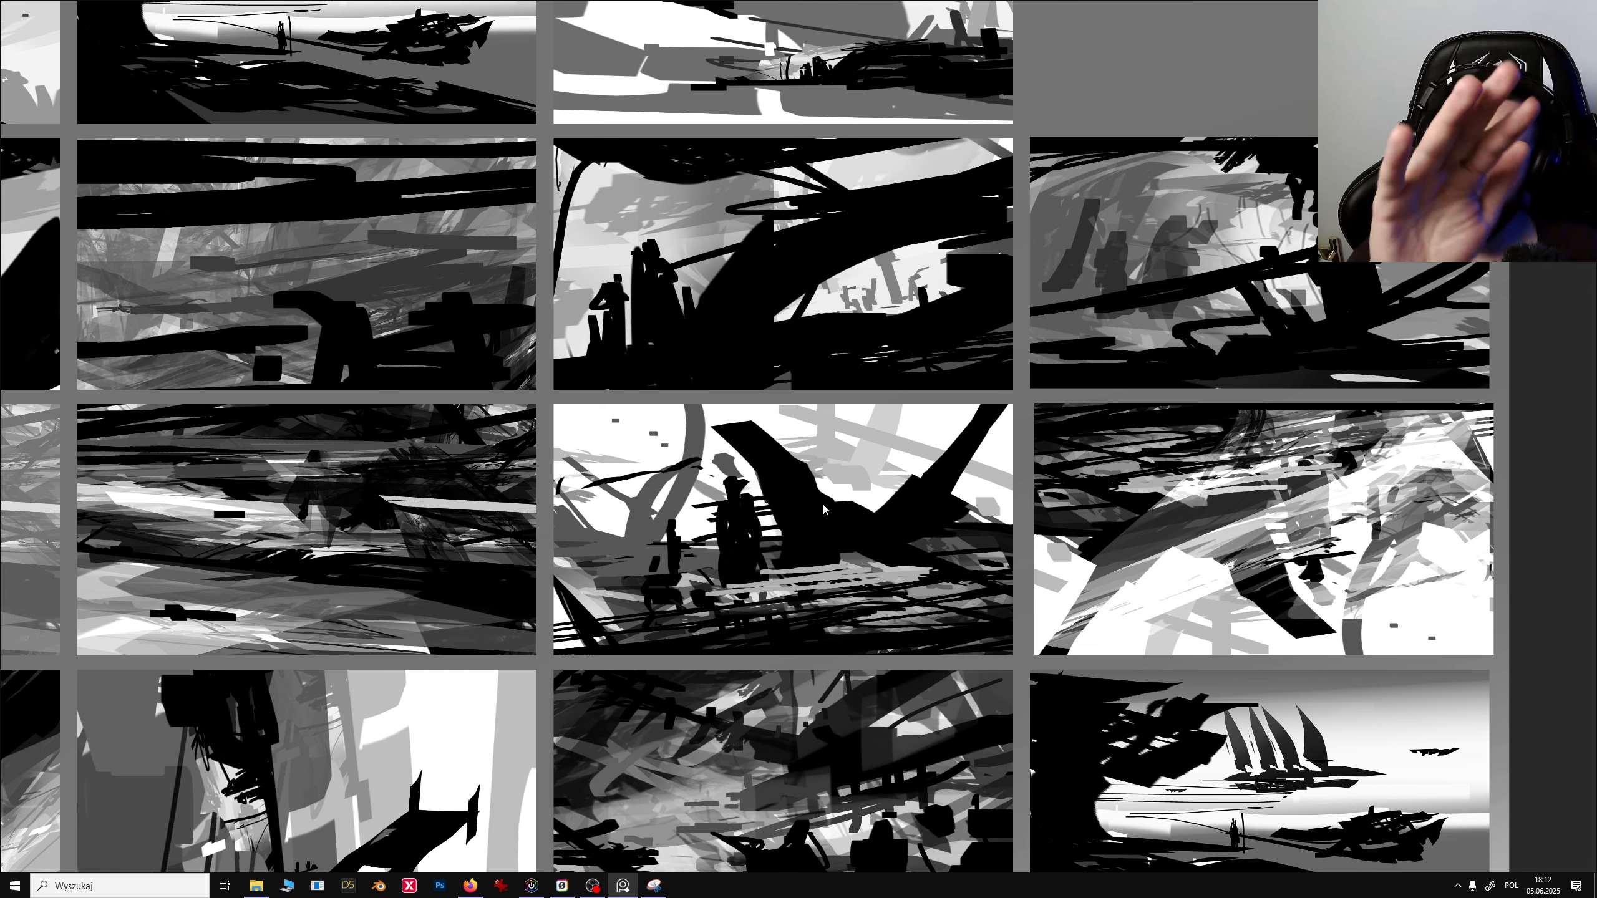
pyautogui.scroll(-5, 802, 511)
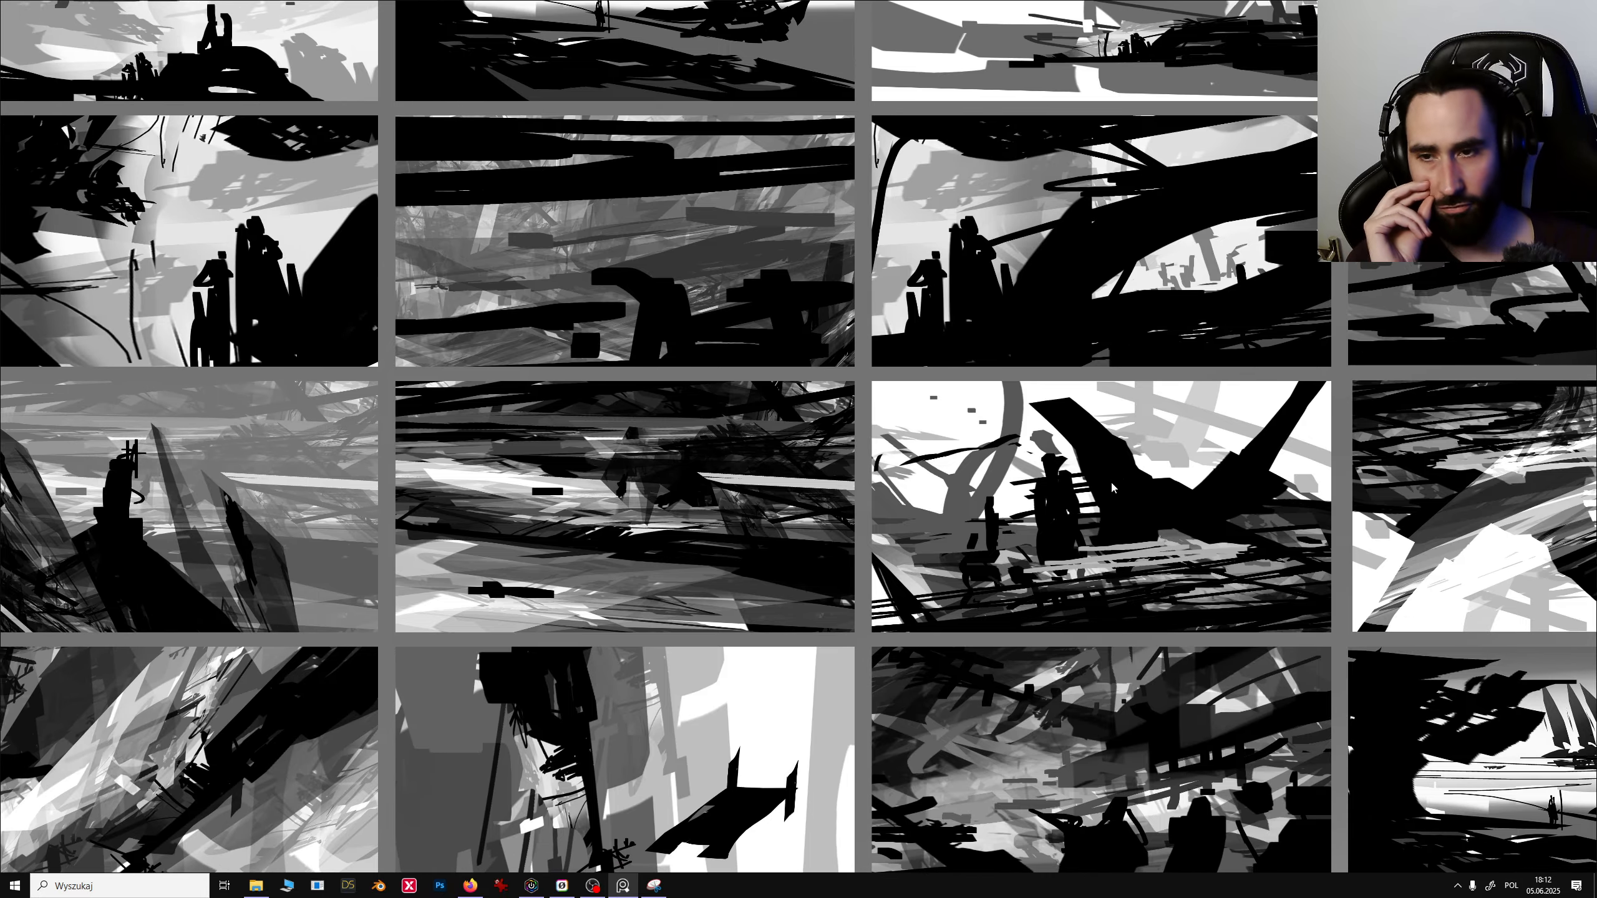
pyautogui.scroll(2, 723, 526)
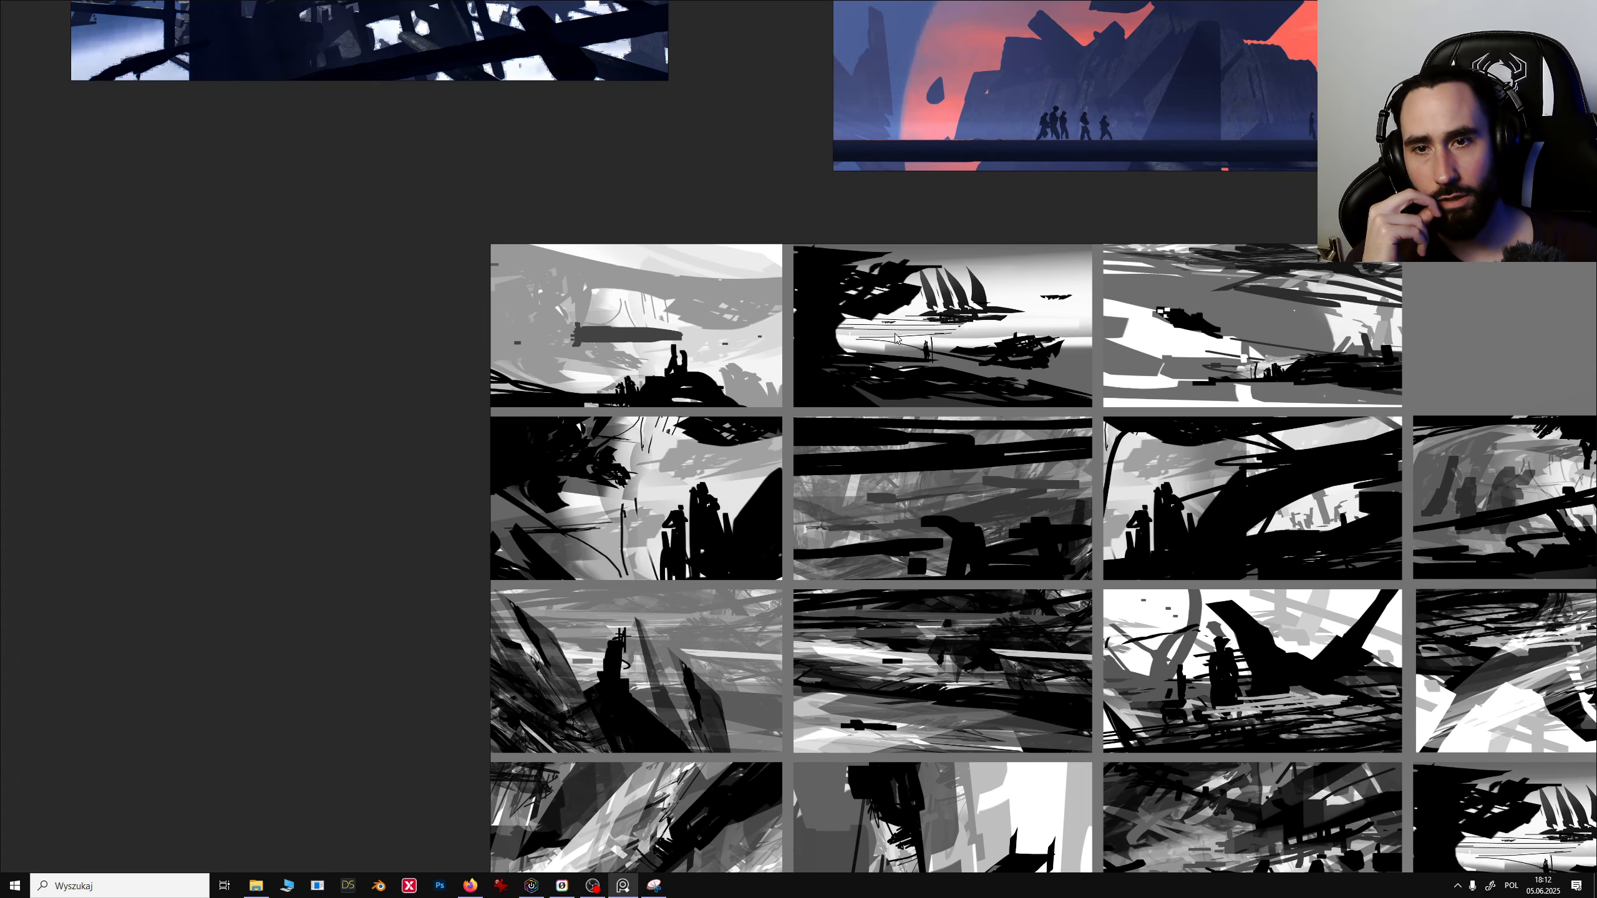
pyautogui.moveTo(895, 339); pyautogui.dragTo(865, 430, button='middle')
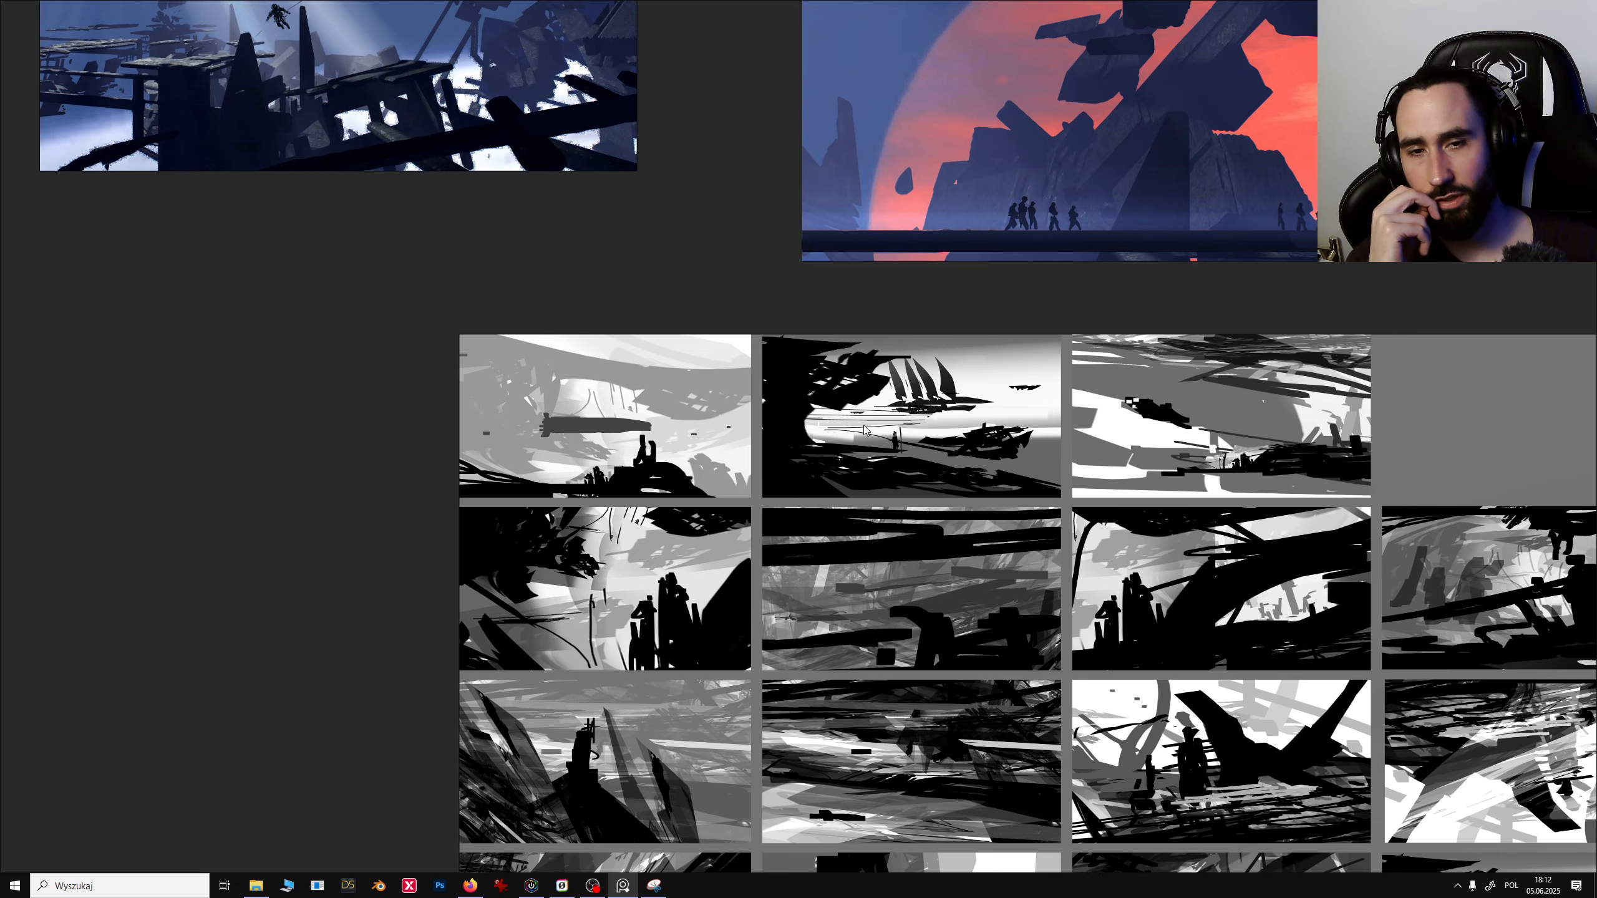
pyautogui.moveTo(712, 274); pyautogui.dragTo(831, 662, button='middle')
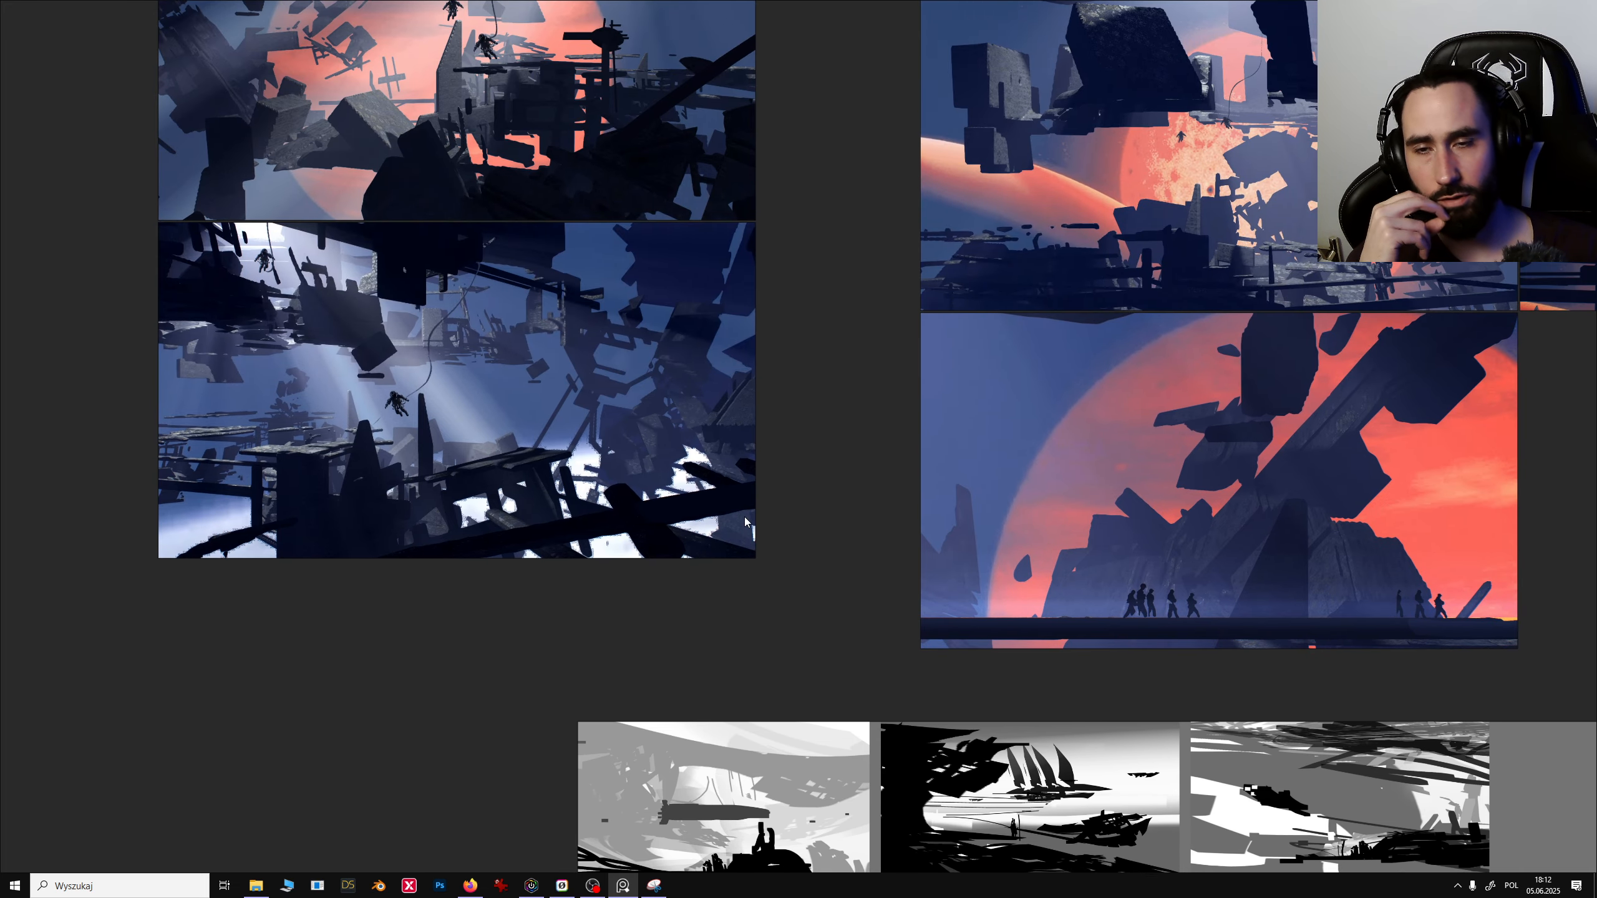
pyautogui.moveTo(844, 476); pyautogui.dragTo(784, 560, button='middle')
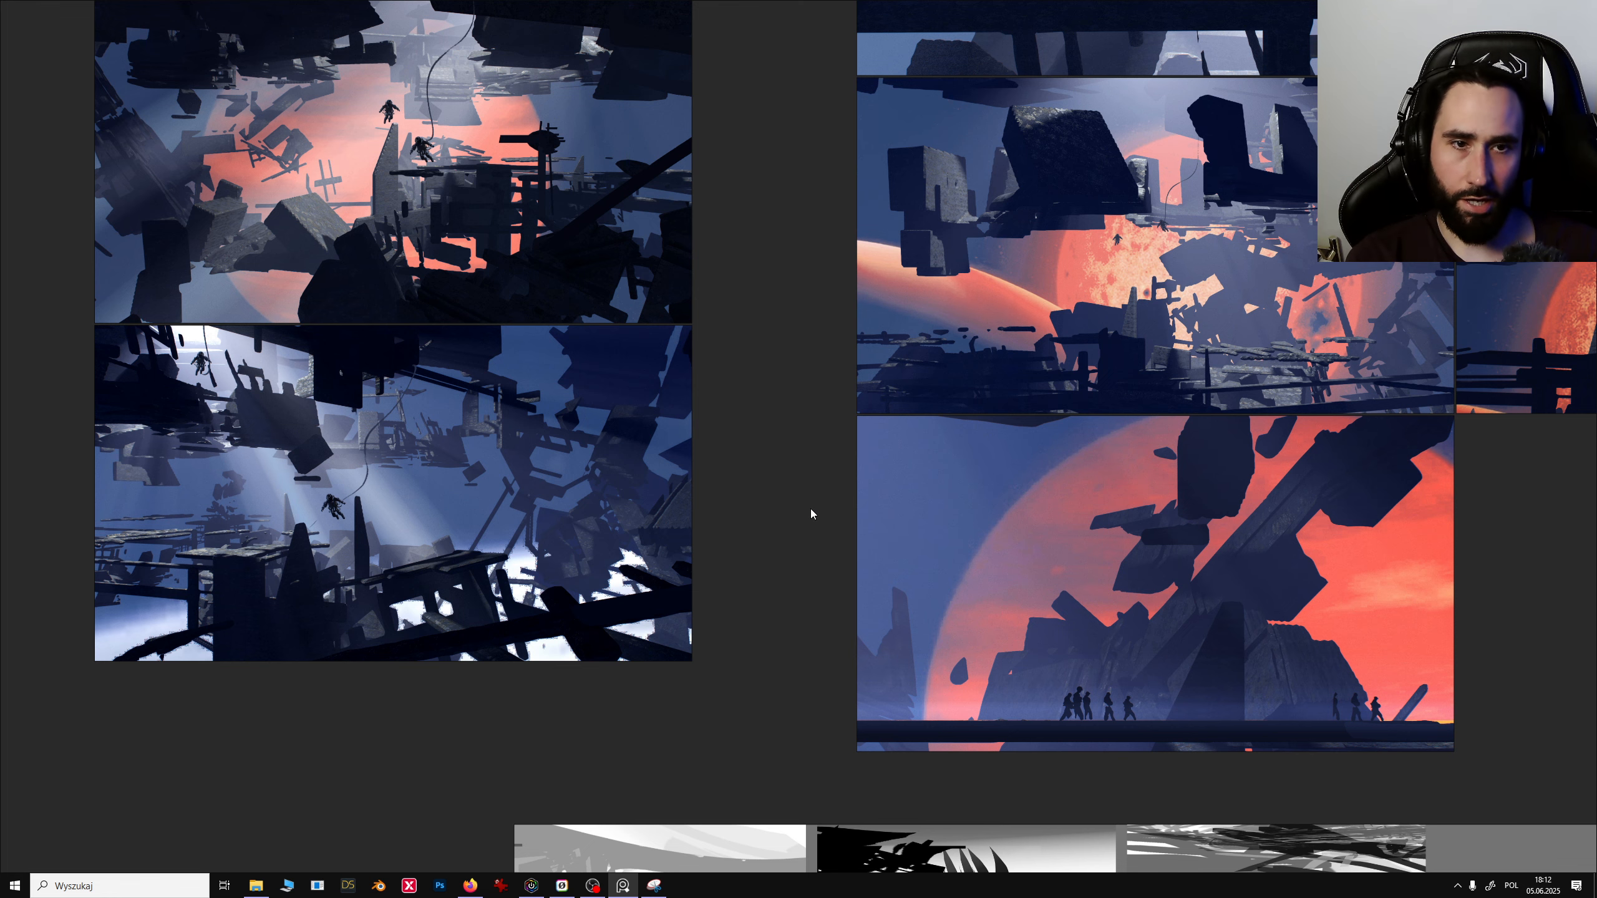
pyautogui.moveTo(813, 517); pyautogui.dragTo(589, 539, button='middle')
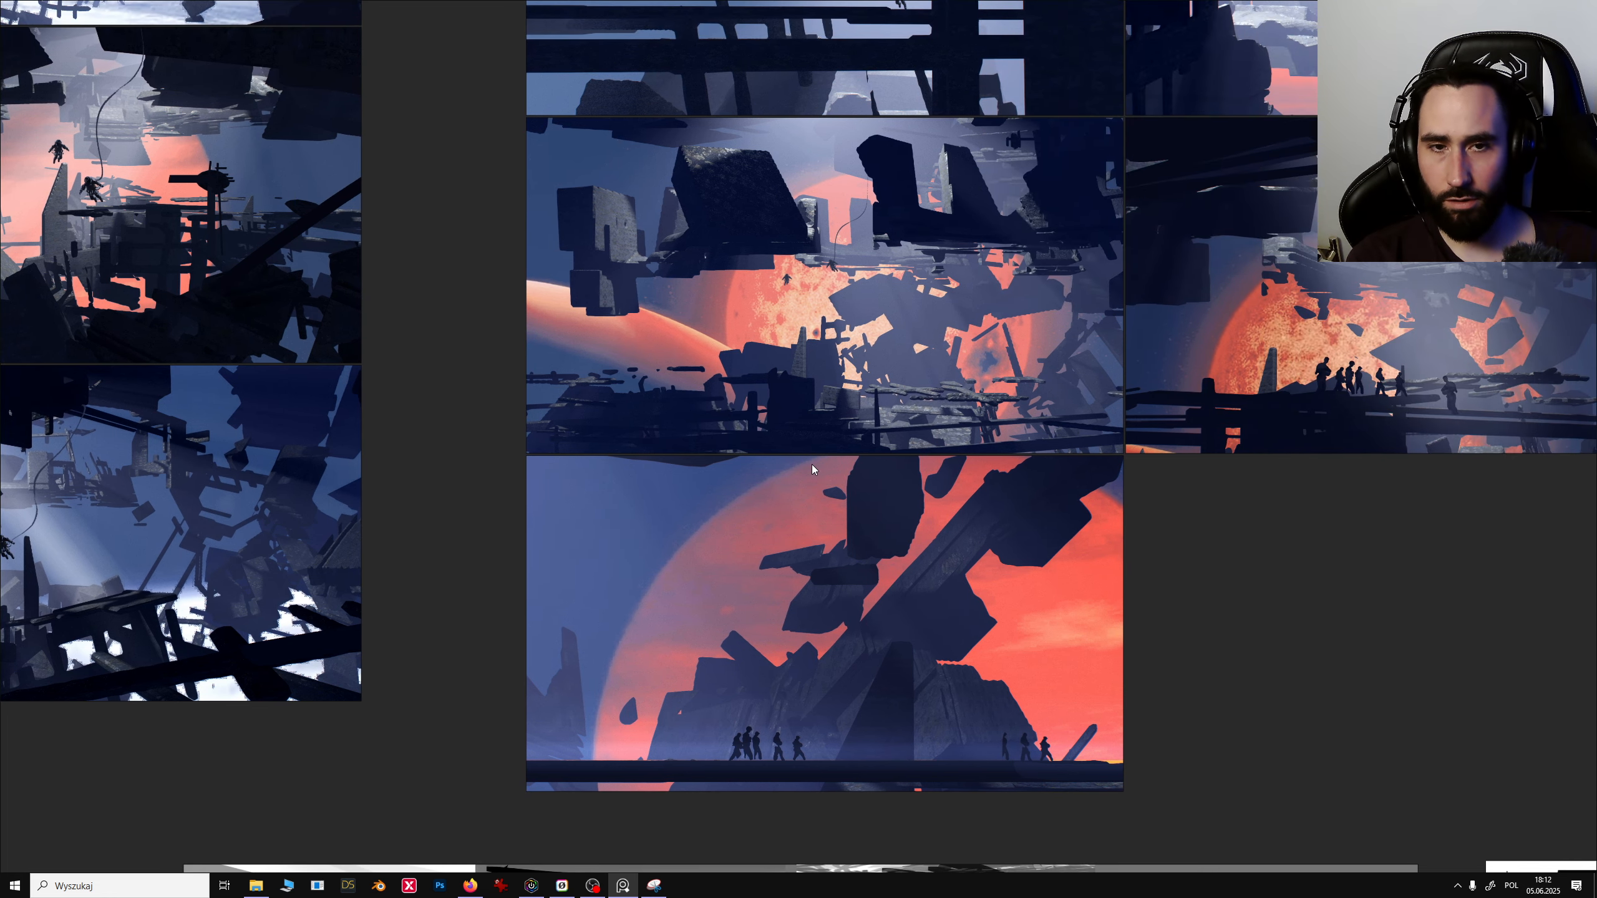
# - Zoom out to survey the whole board, including the render groups and the thumbnail sketch sheets beneath them
pyautogui.scroll(-5, 814, 466)
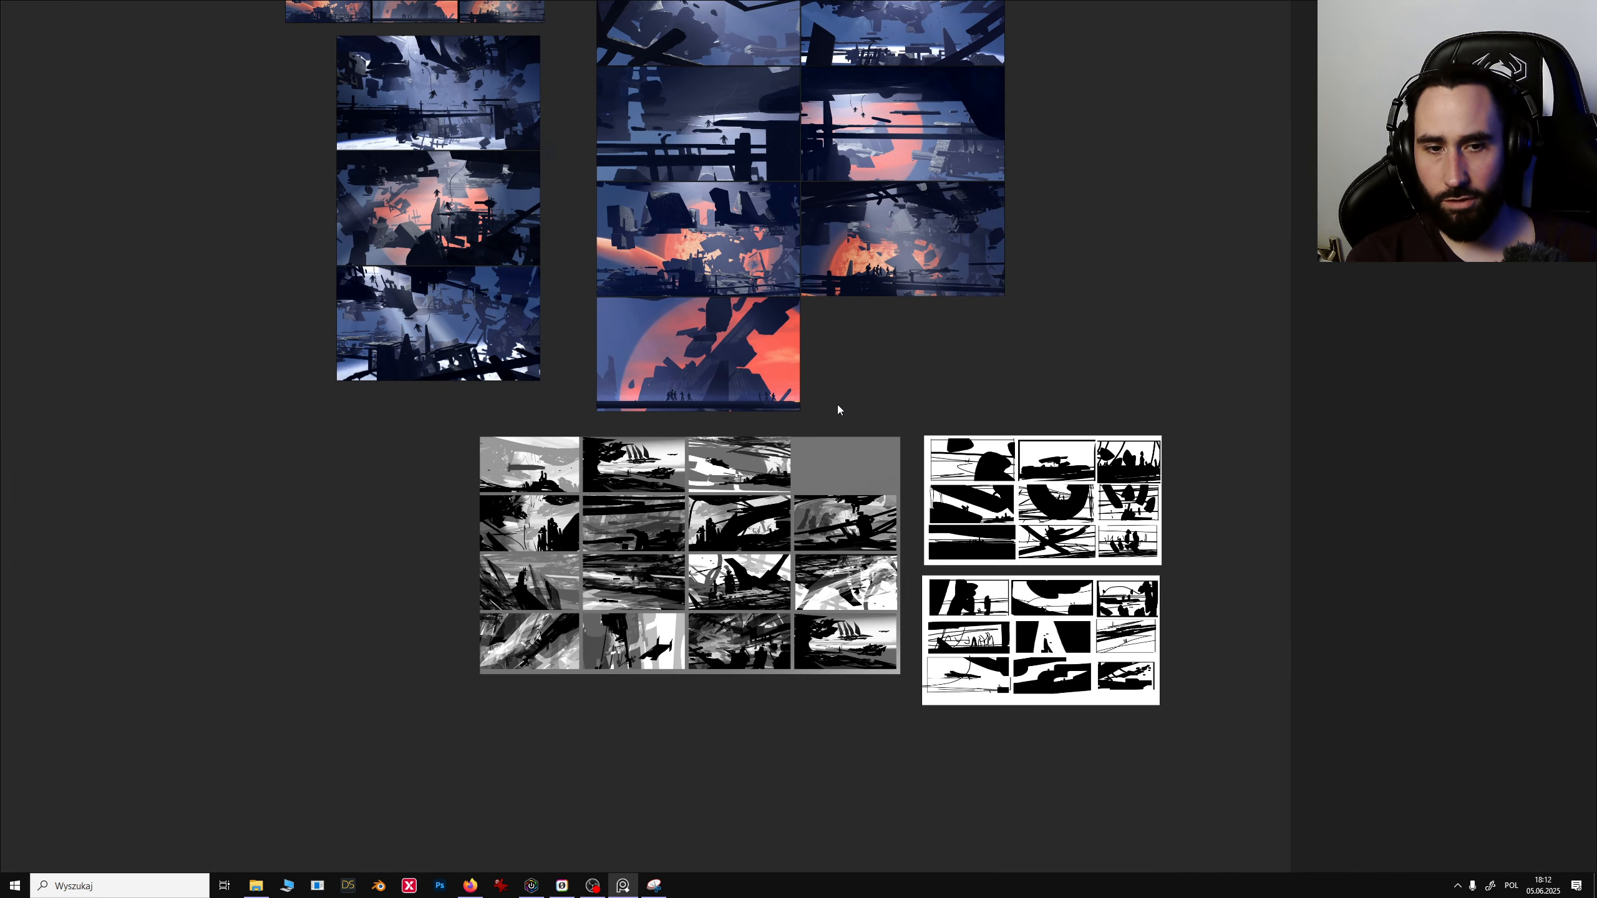
pyautogui.moveTo(1001, 625)
pyautogui.mouseDown()
pyautogui.moveTo(909, 349)
pyautogui.moveTo(881, 335)
pyautogui.moveTo(960, 367)
pyautogui.moveTo(966, 317)
pyautogui.moveTo(909, 338)
pyautogui.moveTo(1062, 595)
pyautogui.moveTo(997, 621)
pyautogui.mouseUp()
pyautogui.moveTo(997, 537)
pyautogui.mouseDown()
pyautogui.moveTo(1018, 498)
pyautogui.moveTo(1011, 523)
pyautogui.moveTo(972, 519)
pyautogui.moveTo(999, 536)
pyautogui.mouseUp()
pyautogui.moveTo(999, 610); pyautogui.dragTo(984, 619)
pyautogui.moveTo(995, 534); pyautogui.dragTo(983, 543)
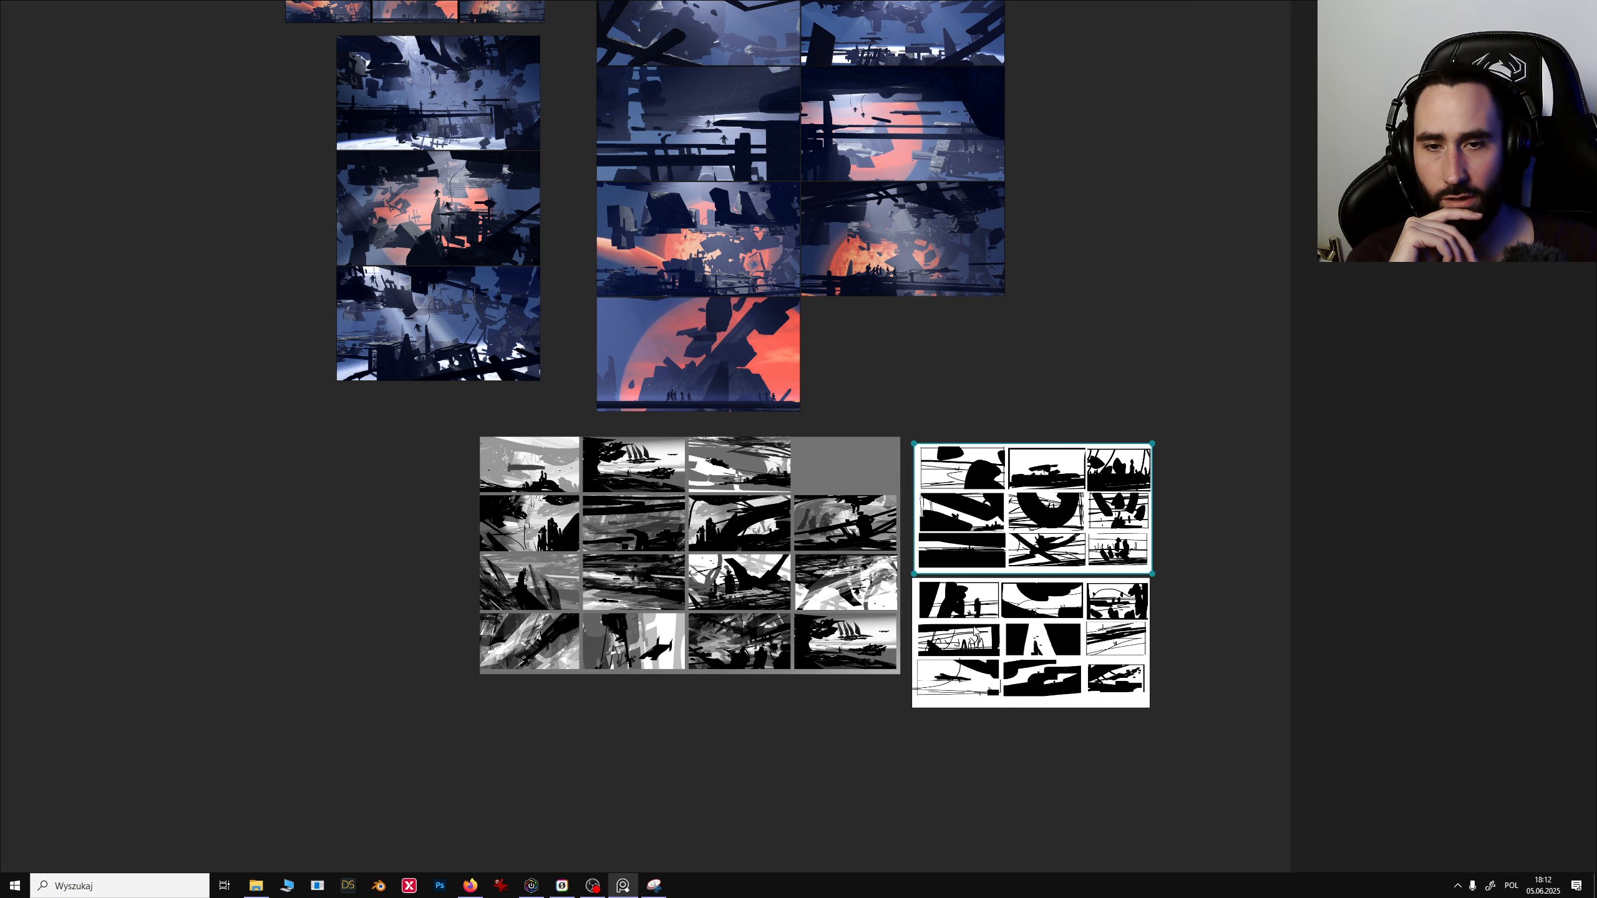
pyautogui.moveTo(974, 626); pyautogui.dragTo(990, 633)
pyautogui.moveTo(1008, 542); pyautogui.dragTo(1025, 539)
pyautogui.moveTo(804, 522); pyautogui.dragTo(783, 559)
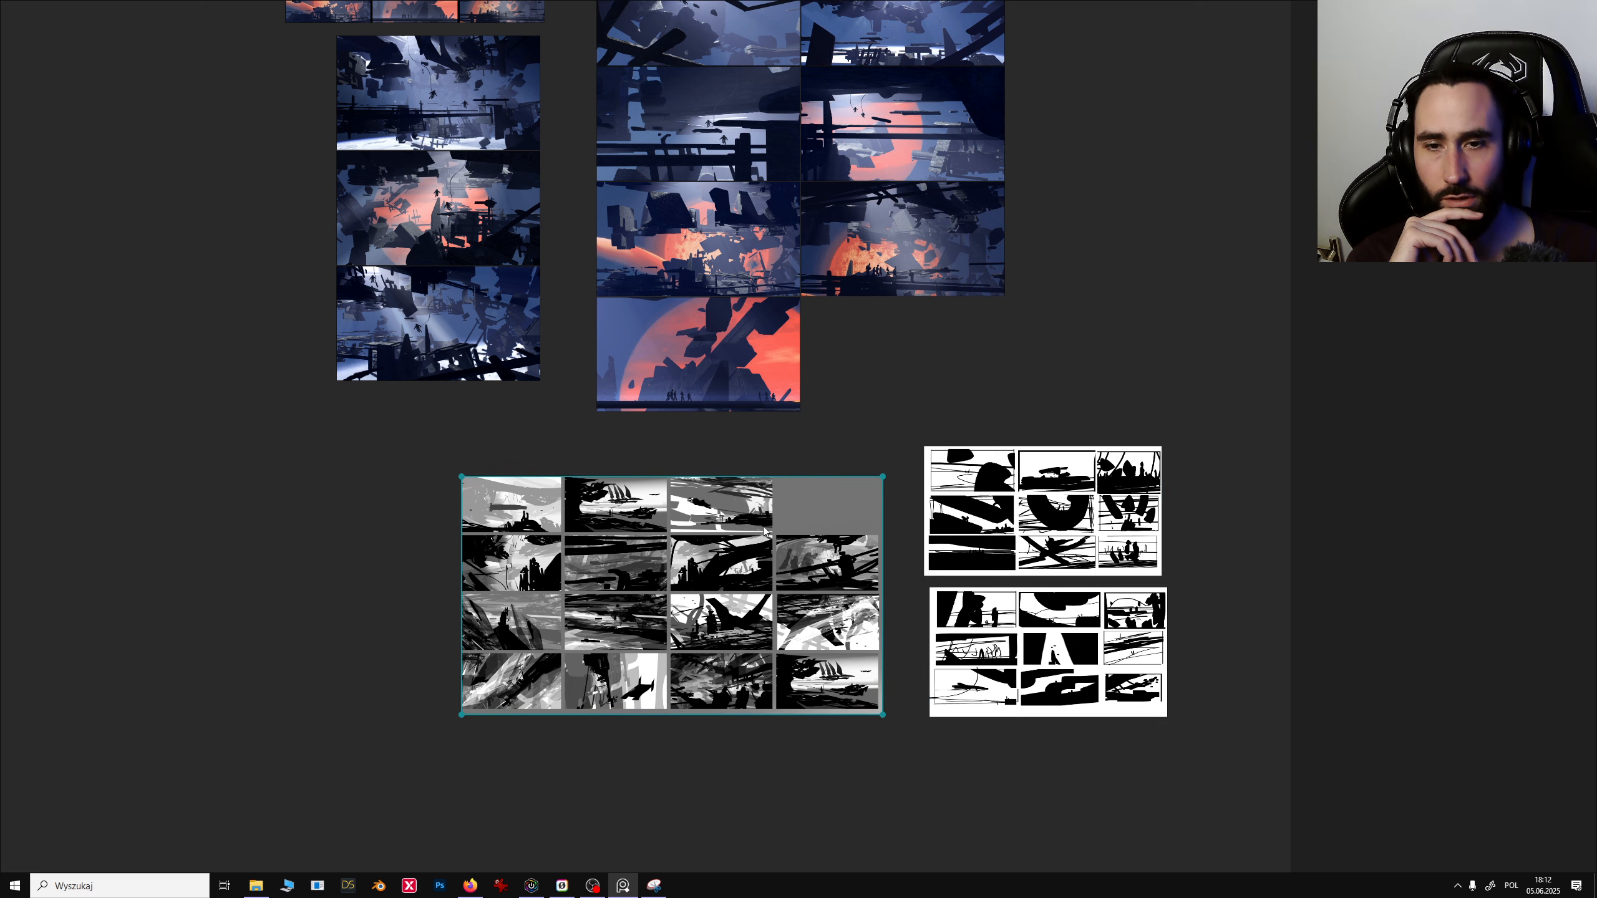
# - Zoom back into the render collection and pan across the red-planet debris frames
pyautogui.moveTo(952, 457); pyautogui.dragTo(1056, 660, button='middle')
pyautogui.scroll(2, 918, 438)
pyautogui.moveTo(918, 438); pyautogui.dragTo(983, 615, button='middle')
pyautogui.scroll(1, 869, 517)
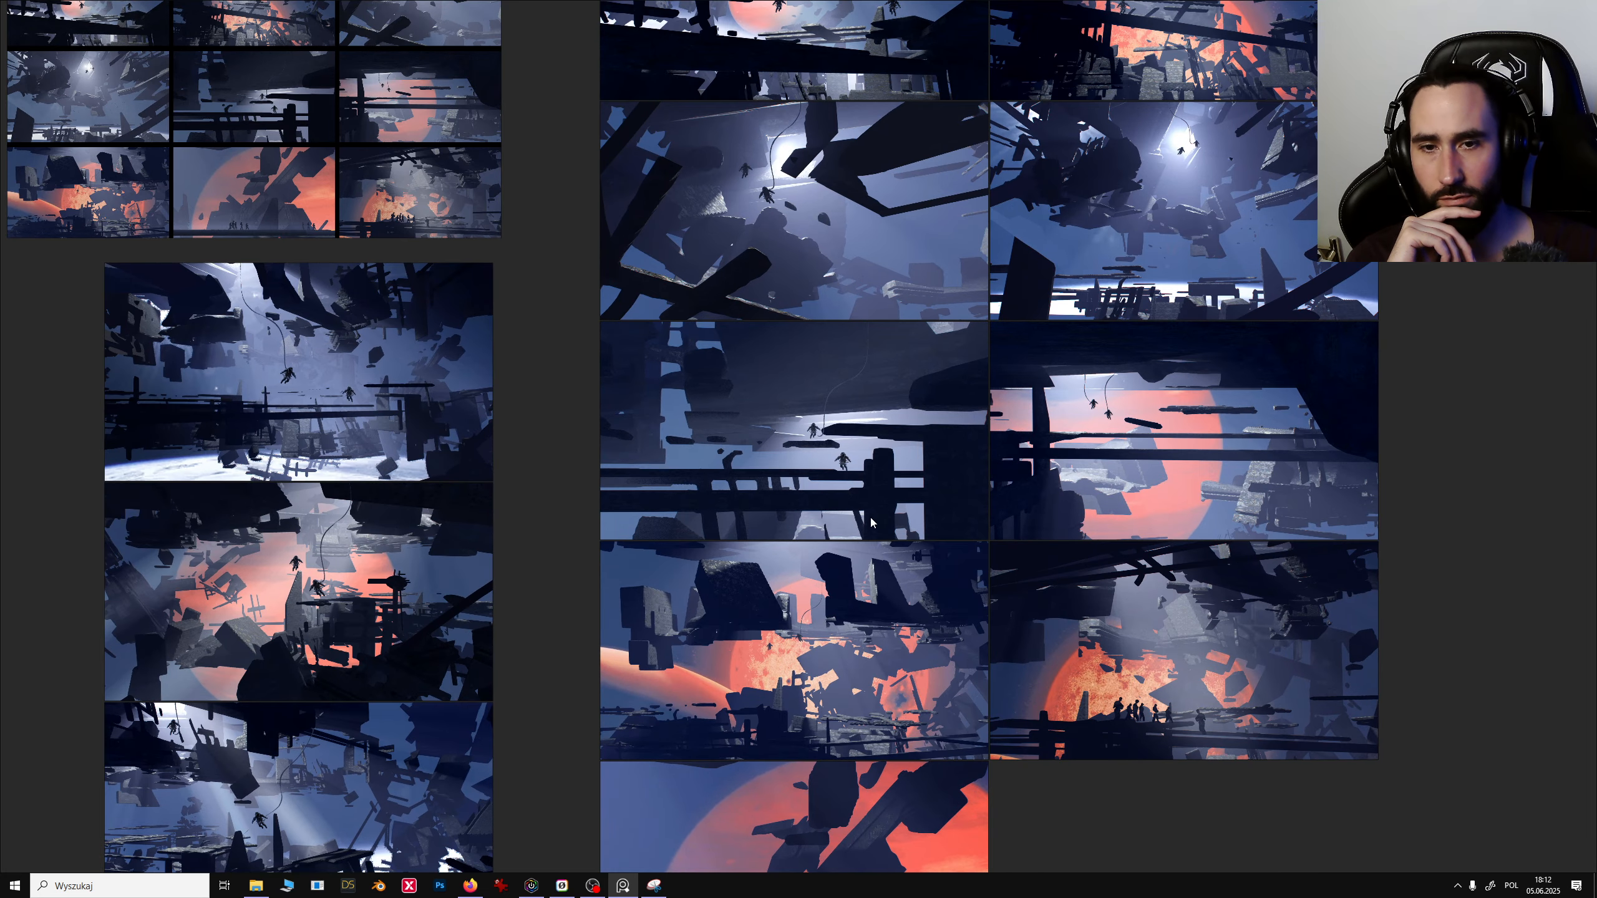
pyautogui.moveTo(868, 525); pyautogui.dragTo(912, 562, button='middle')
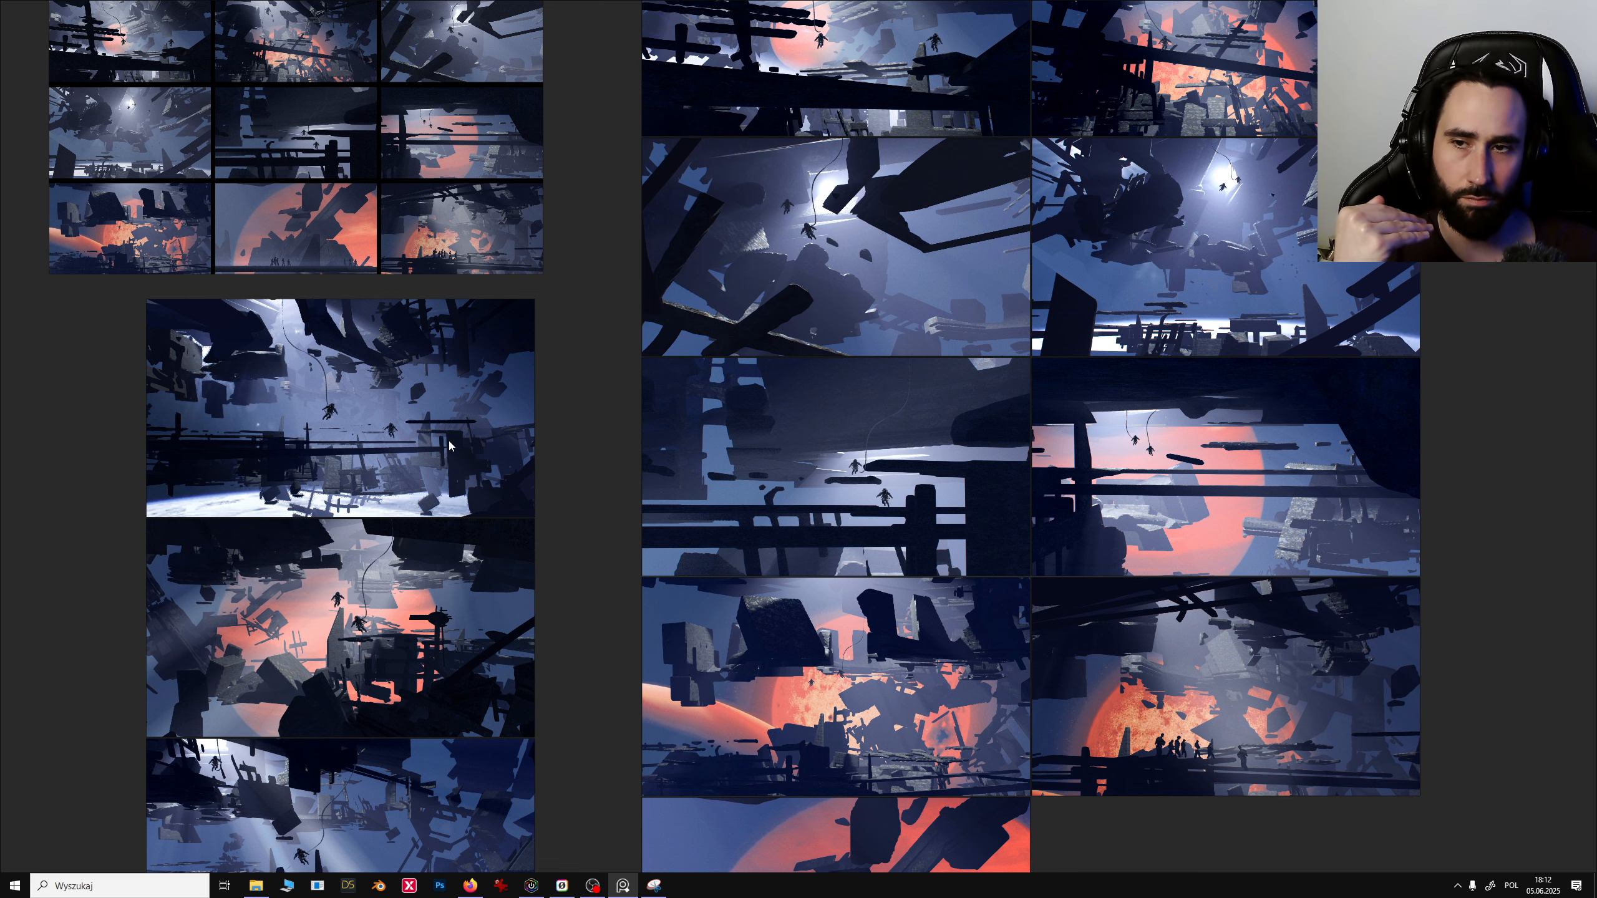
pyautogui.click(420, 441)
pyautogui.scroll(2, 935, 795)
pyautogui.moveTo(935, 796); pyautogui.dragTo(874, 619, button='middle')
pyautogui.moveTo(758, 677); pyautogui.dragTo(819, 562, button='middle')
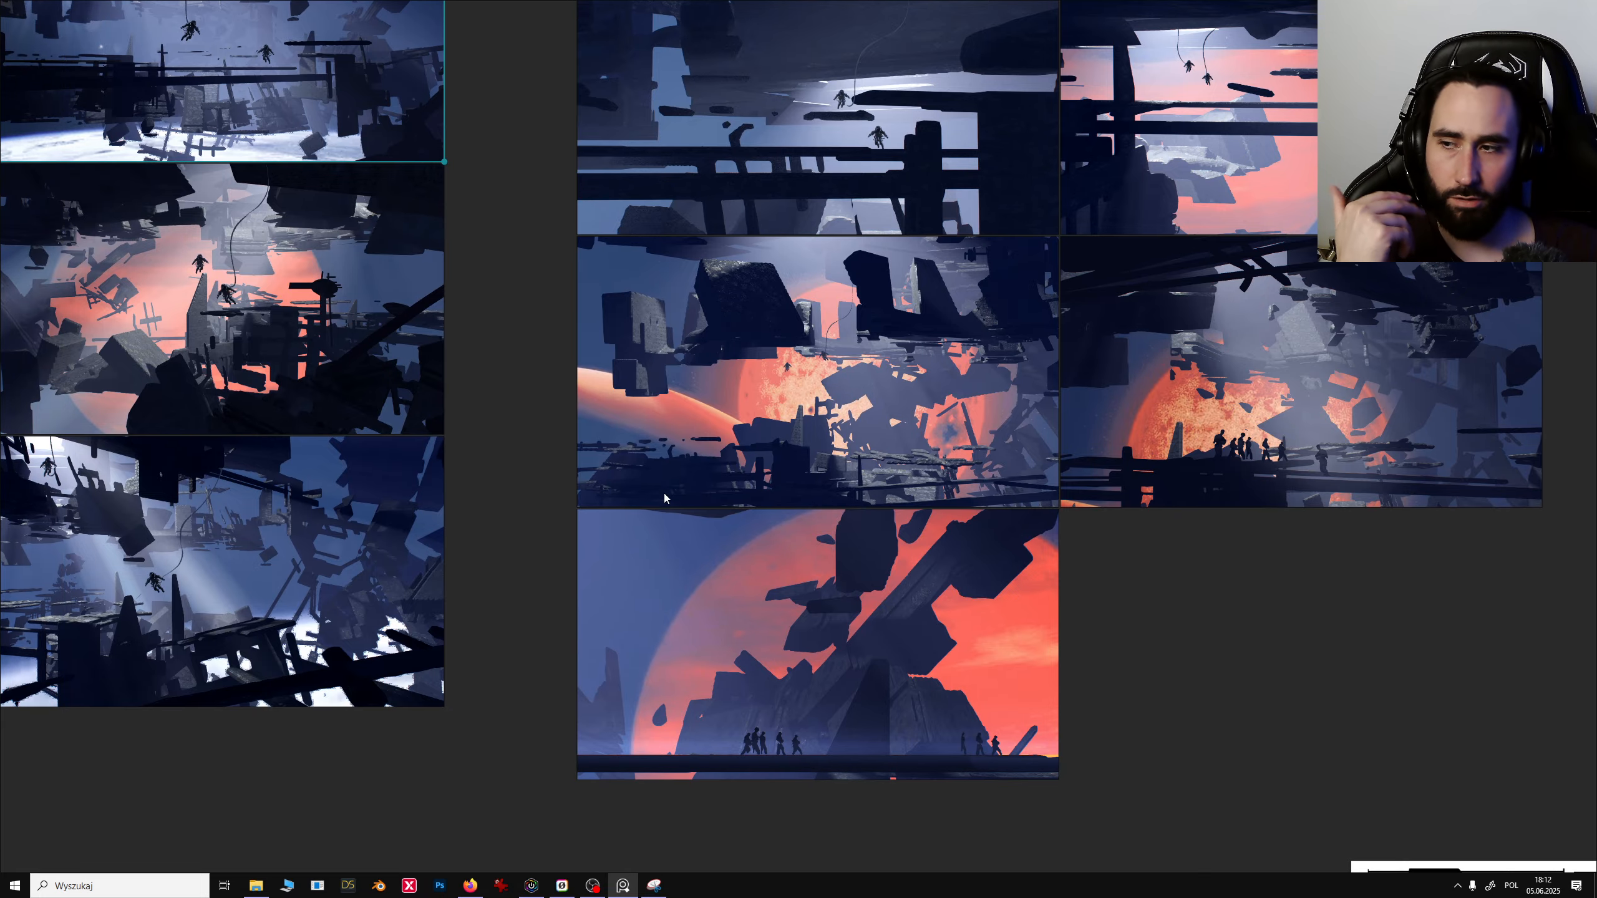
# - Examine the blue-lit render frames with floating astronaut silhouettes up close
pyautogui.moveTo(610, 351); pyautogui.dragTo(701, 683, button='middle')
pyautogui.moveTo(592, 512); pyautogui.dragTo(823, 688, button='middle')
pyautogui.moveTo(844, 546); pyautogui.dragTo(616, 699, button='middle')
pyautogui.scroll(-1, 721, 554)
pyautogui.moveTo(737, 628); pyautogui.dragTo(791, 525, button='middle')
pyautogui.scroll(-1, 793, 526)
pyautogui.moveTo(927, 613); pyautogui.dragTo(814, 534, button='middle')
pyautogui.scroll(4, 814, 534)
pyautogui.moveTo(886, 468); pyautogui.dragTo(636, 706, button='middle')
pyautogui.scroll(1, 791, 562)
pyautogui.moveTo(794, 565); pyautogui.dragTo(758, 437, button='middle')
pyautogui.scroll(-1, 751, 516)
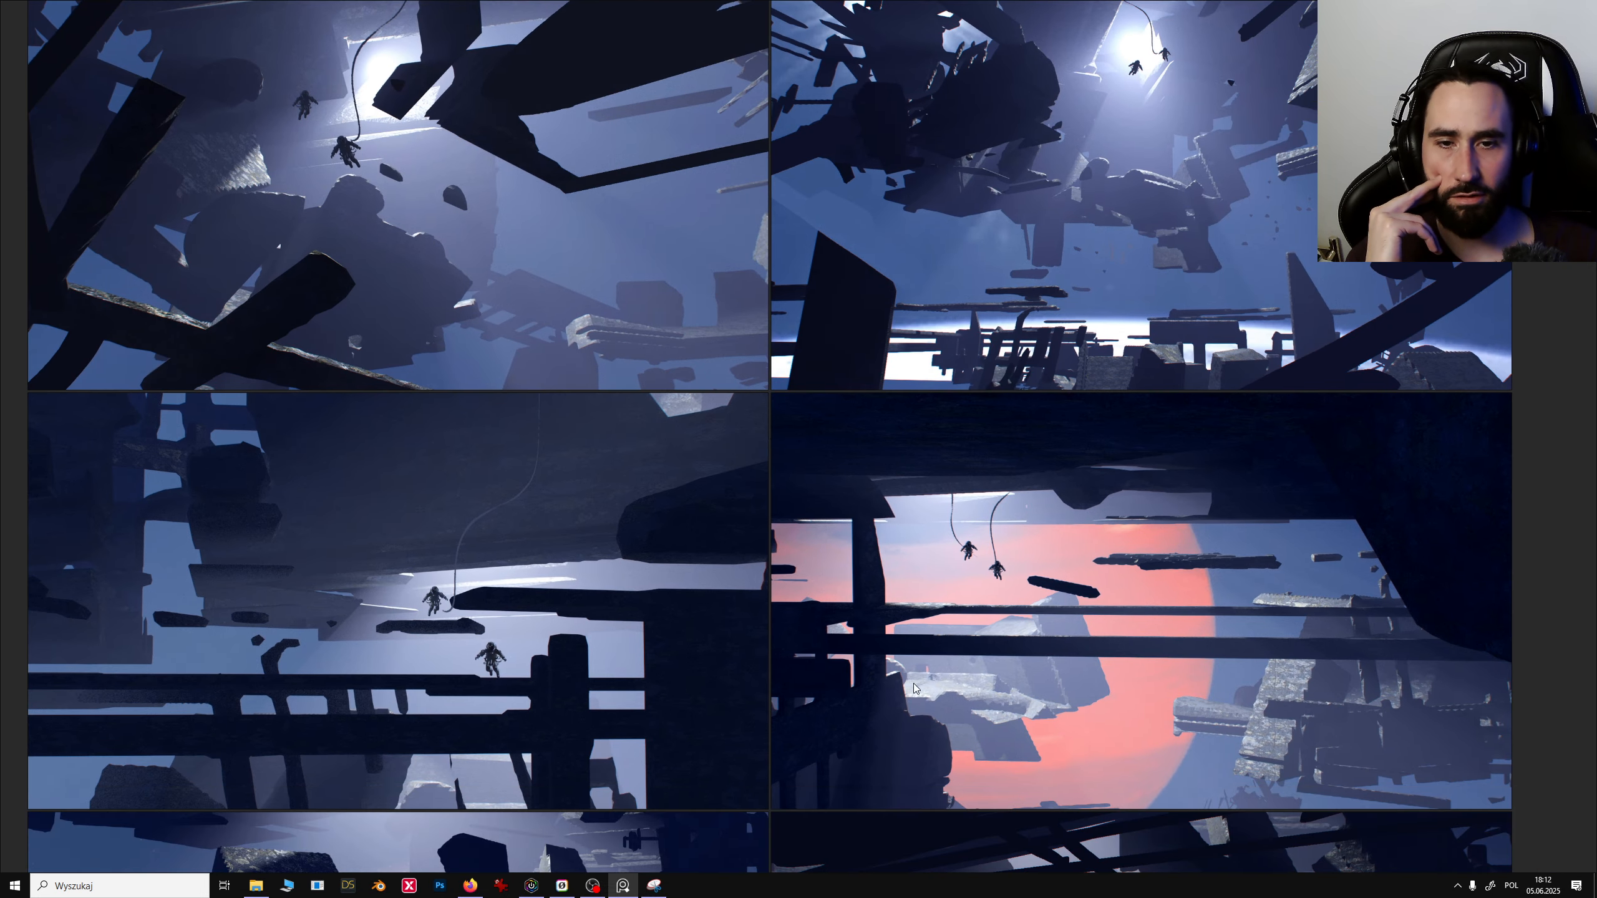
pyautogui.moveTo(760, 590); pyautogui.dragTo(1429, 701, button='middle')
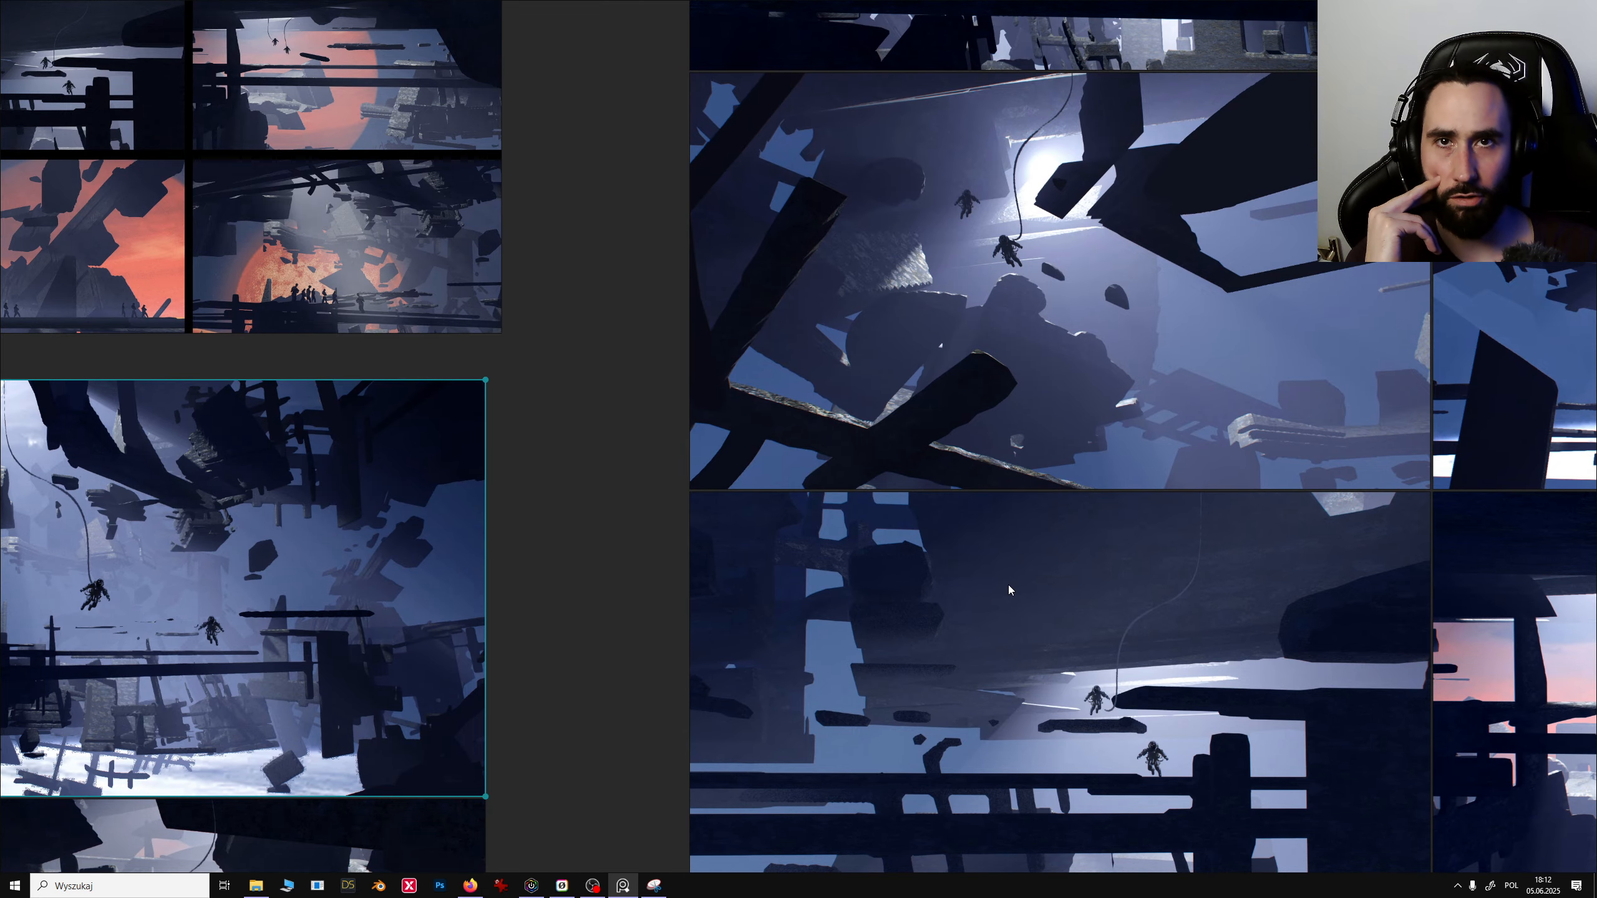